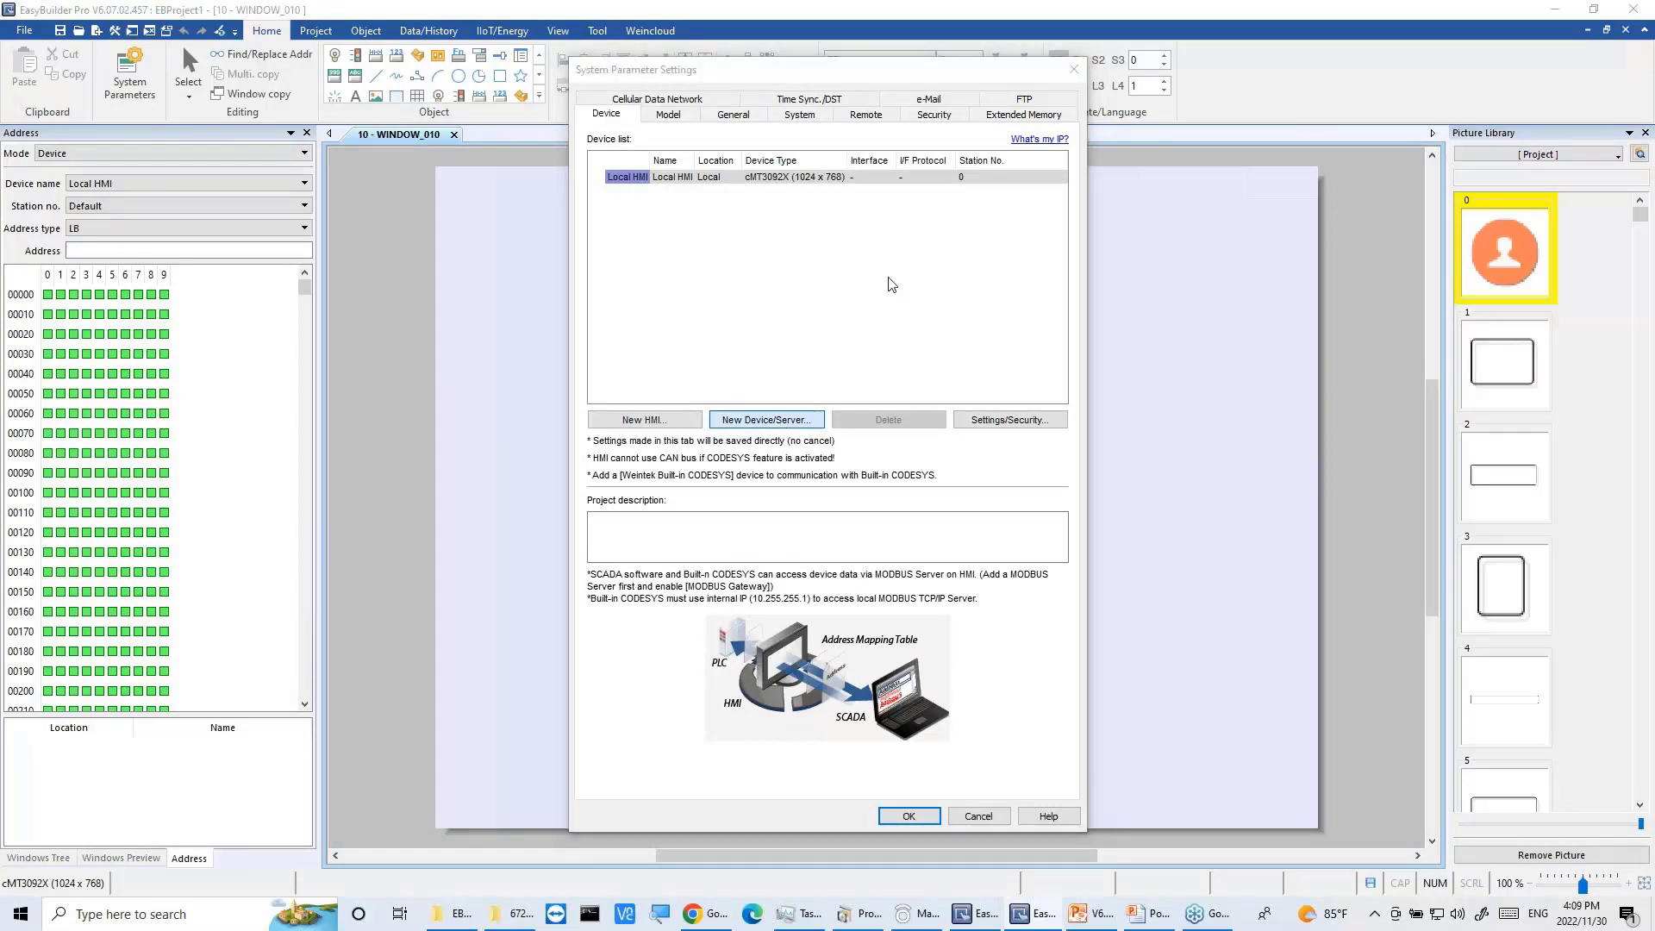
Step: Add a Mitsubishi Electric Corporation device of type Mitsubishi FX5U - ASCII Mode (Ethernet) to the device list and accept the system parameters
{"action": "left_click", "coordinate": [841, 325]}
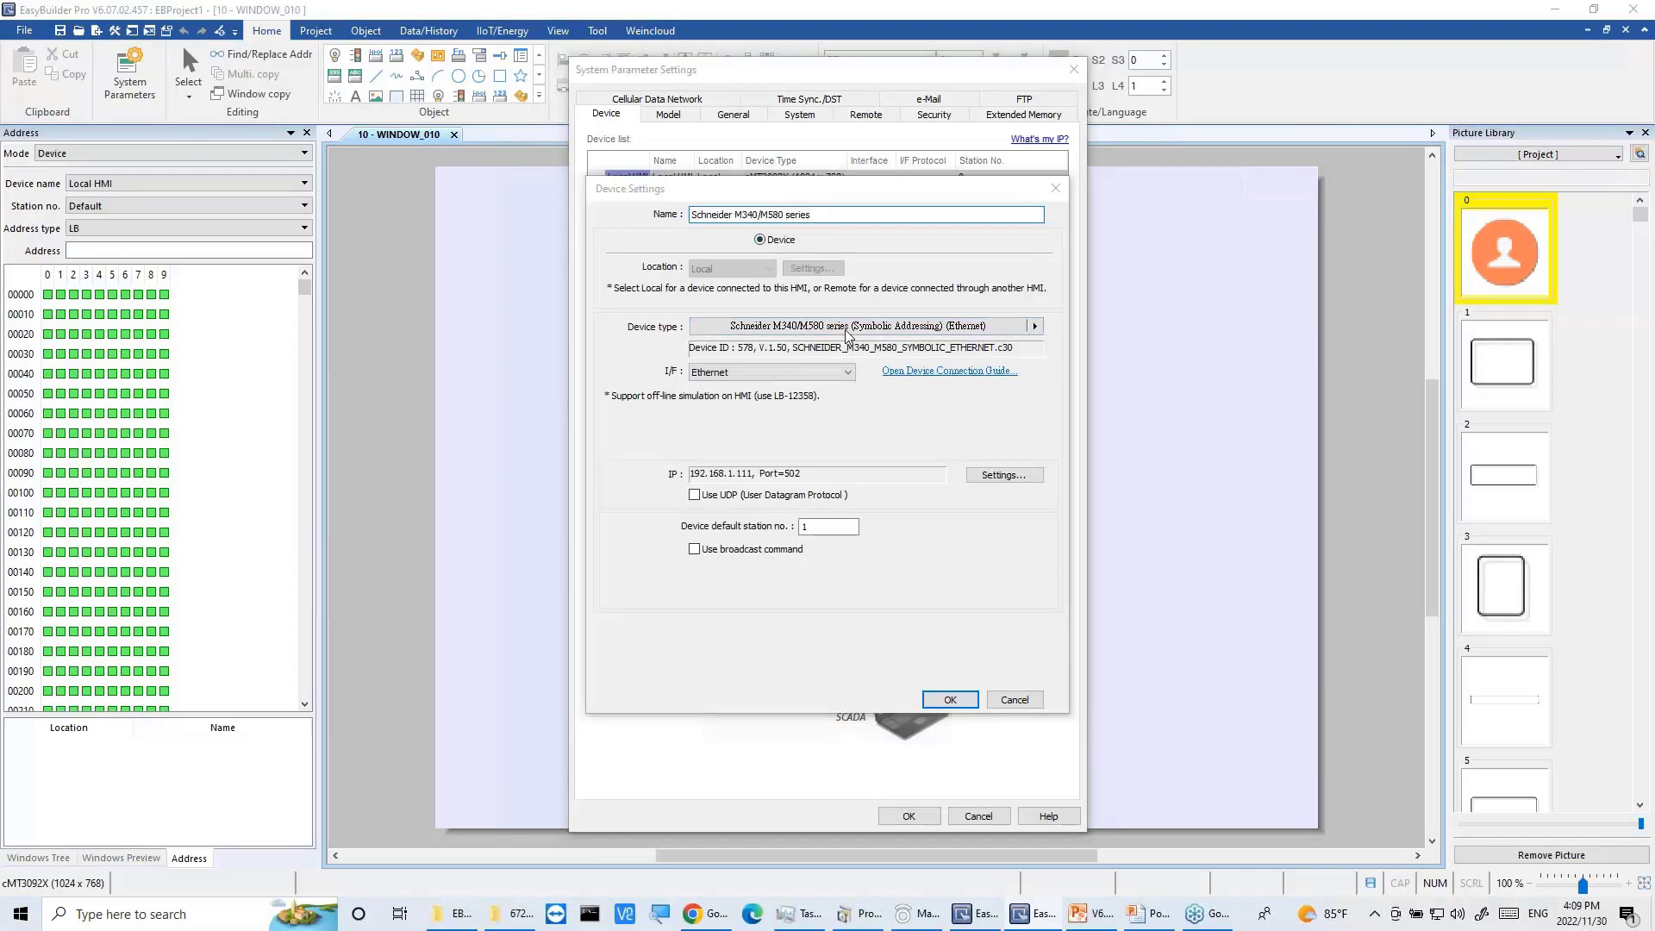
{"action": "left_click", "coordinate": [971, 226]}
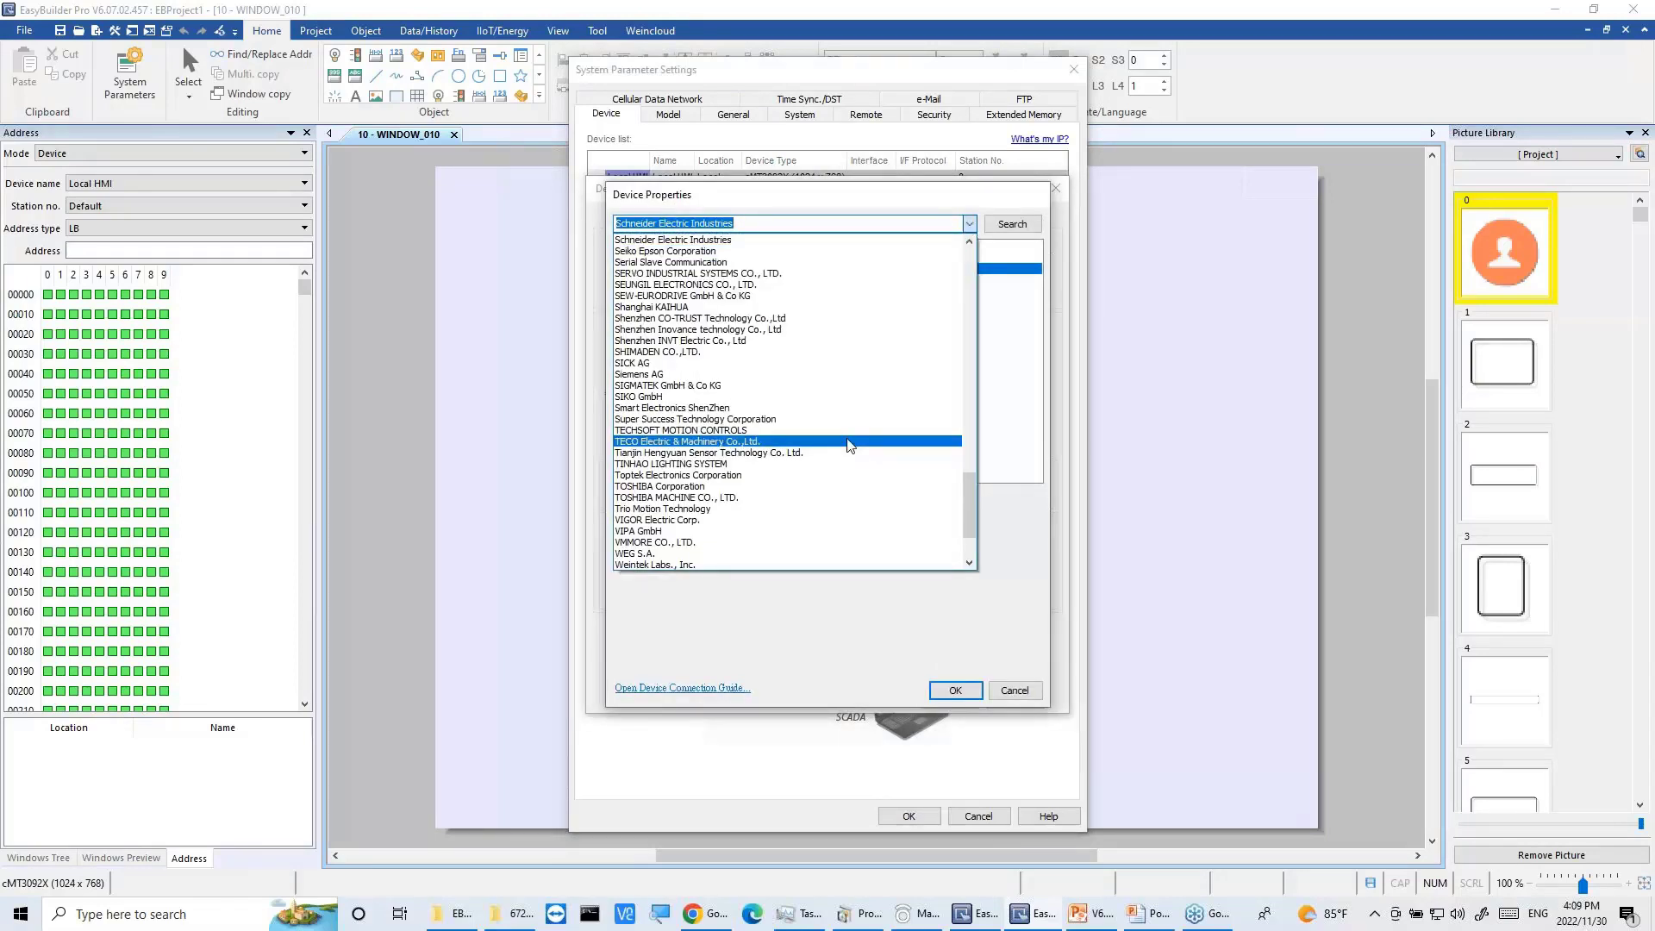
{"action": "scroll", "coordinate": [847, 439], "scroll_direction": "up", "scroll_amount": 1}
{"action": "scroll", "coordinate": [848, 445], "scroll_direction": "up", "scroll_amount": 13}
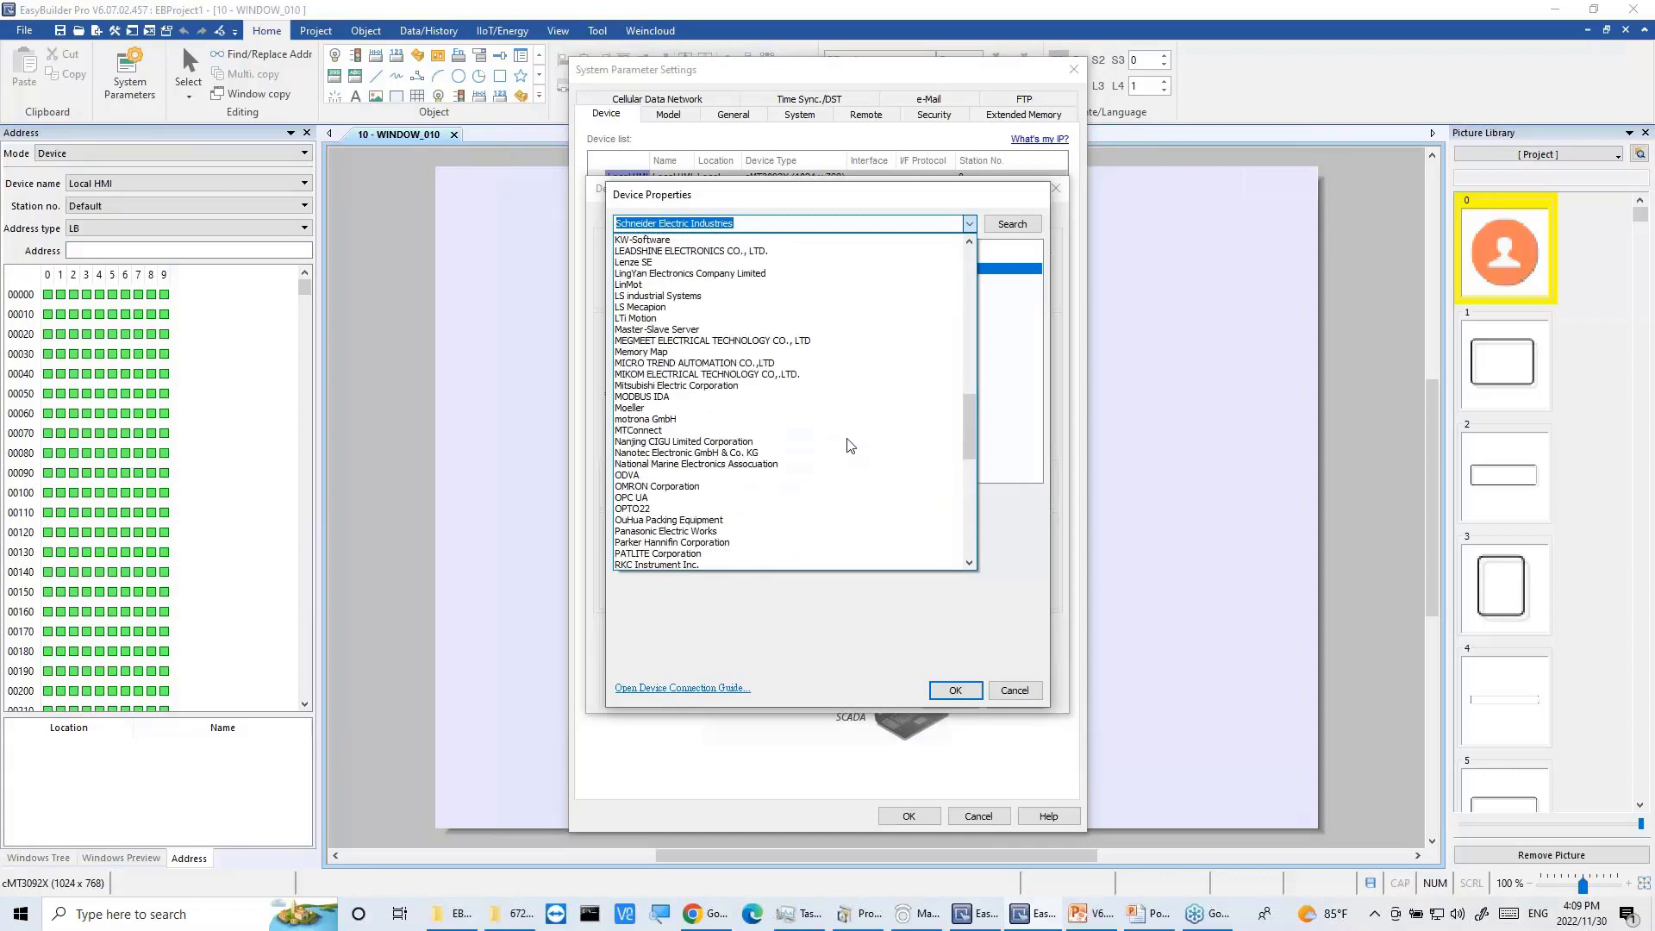
{"action": "left_click", "coordinate": [762, 387]}
{"action": "scroll", "coordinate": [843, 393], "scroll_direction": "down", "scroll_amount": 10}
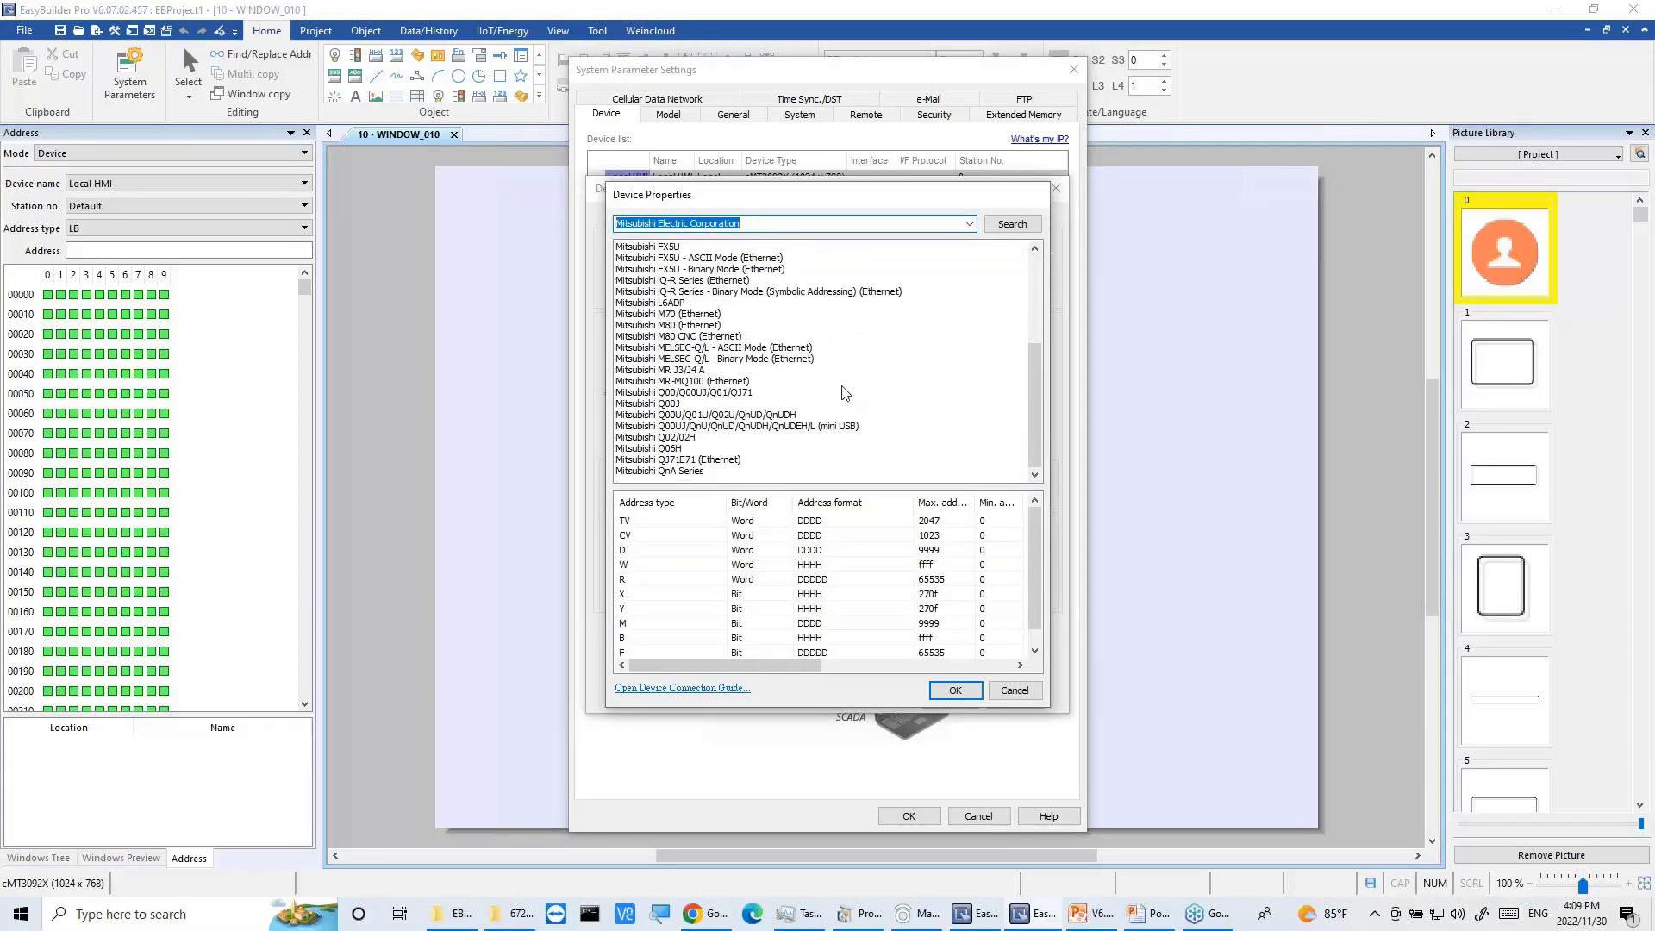
{"action": "left_click", "coordinate": [740, 259]}
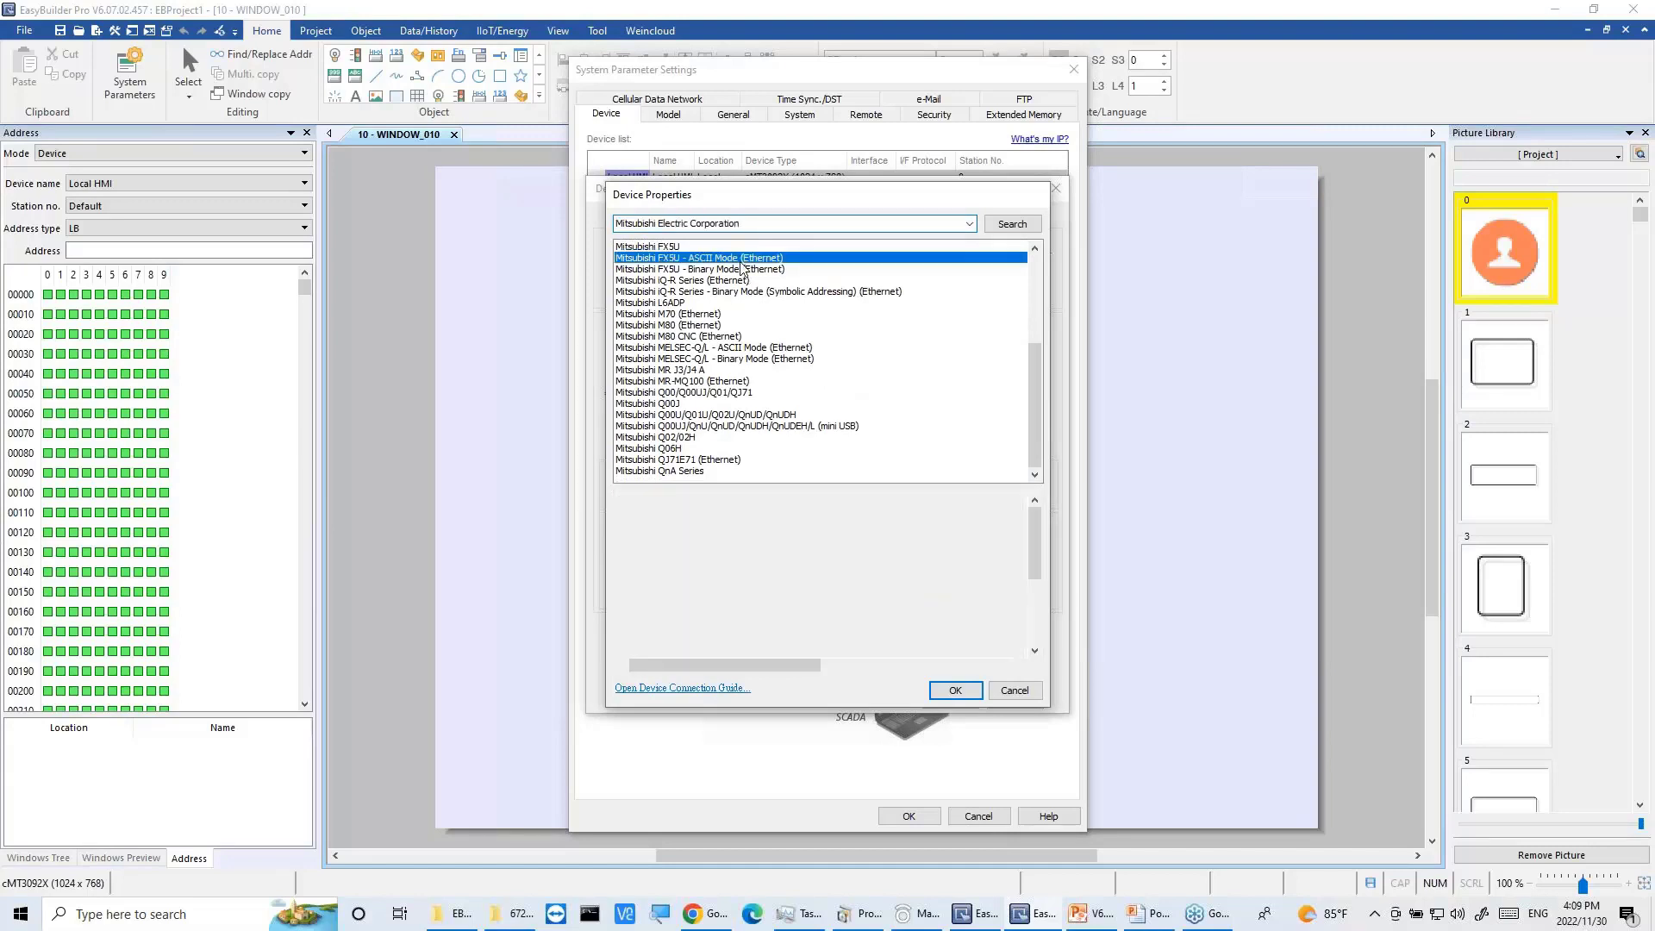
{"action": "left_click", "coordinate": [956, 690]}
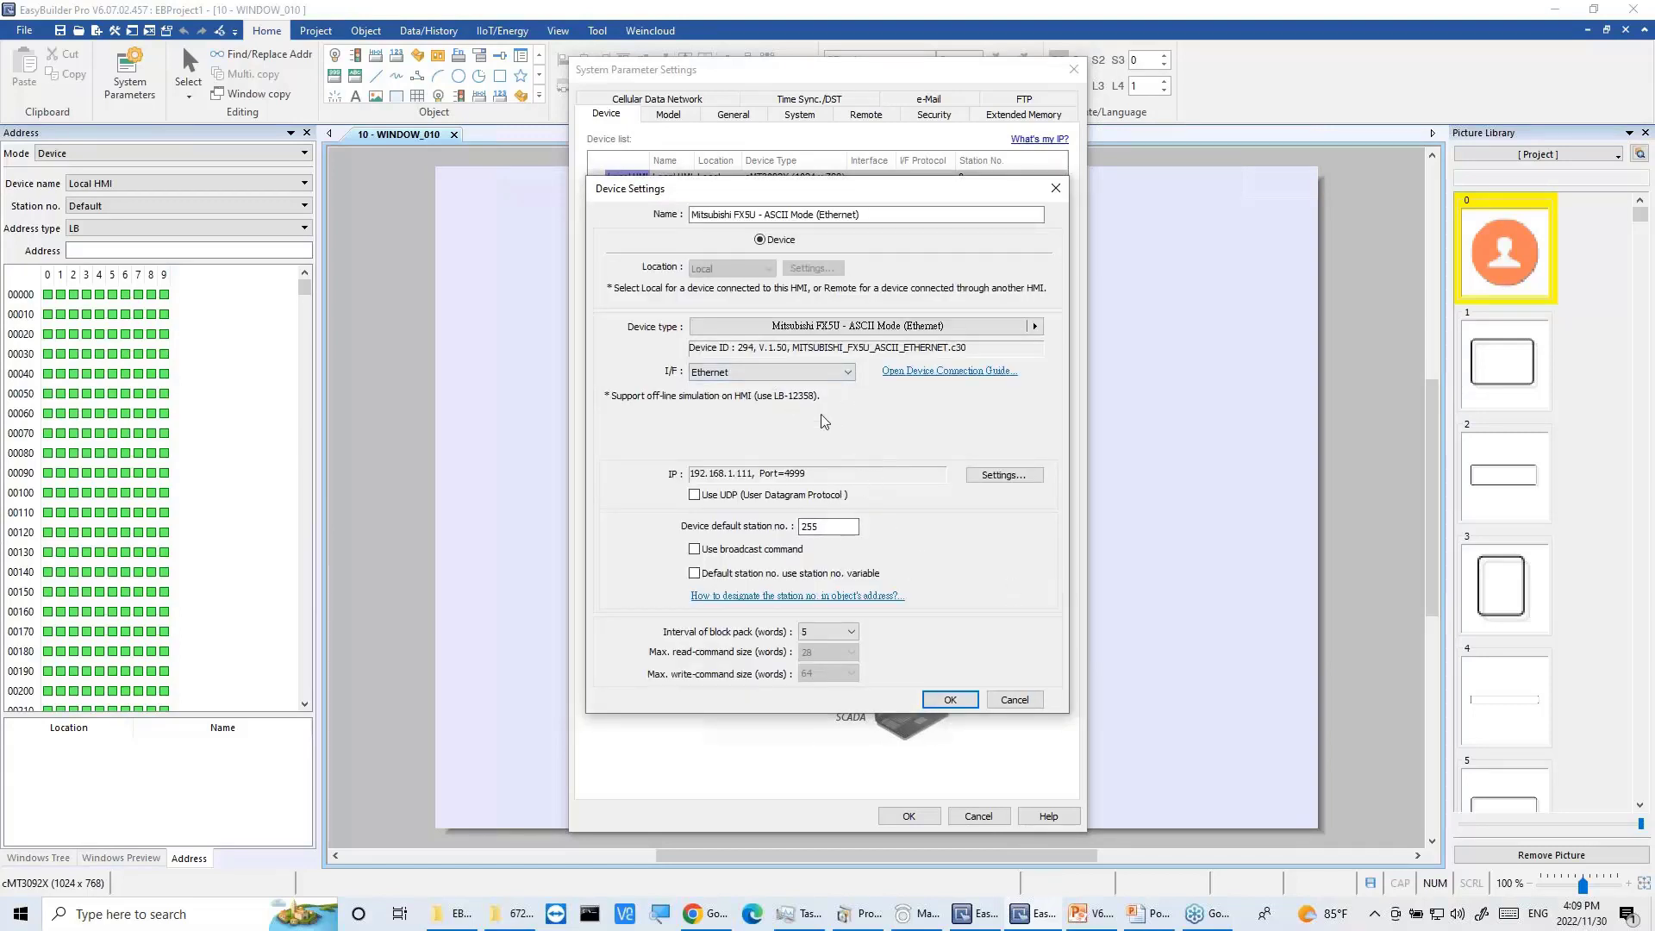
{"action": "left_click", "coordinate": [952, 697]}
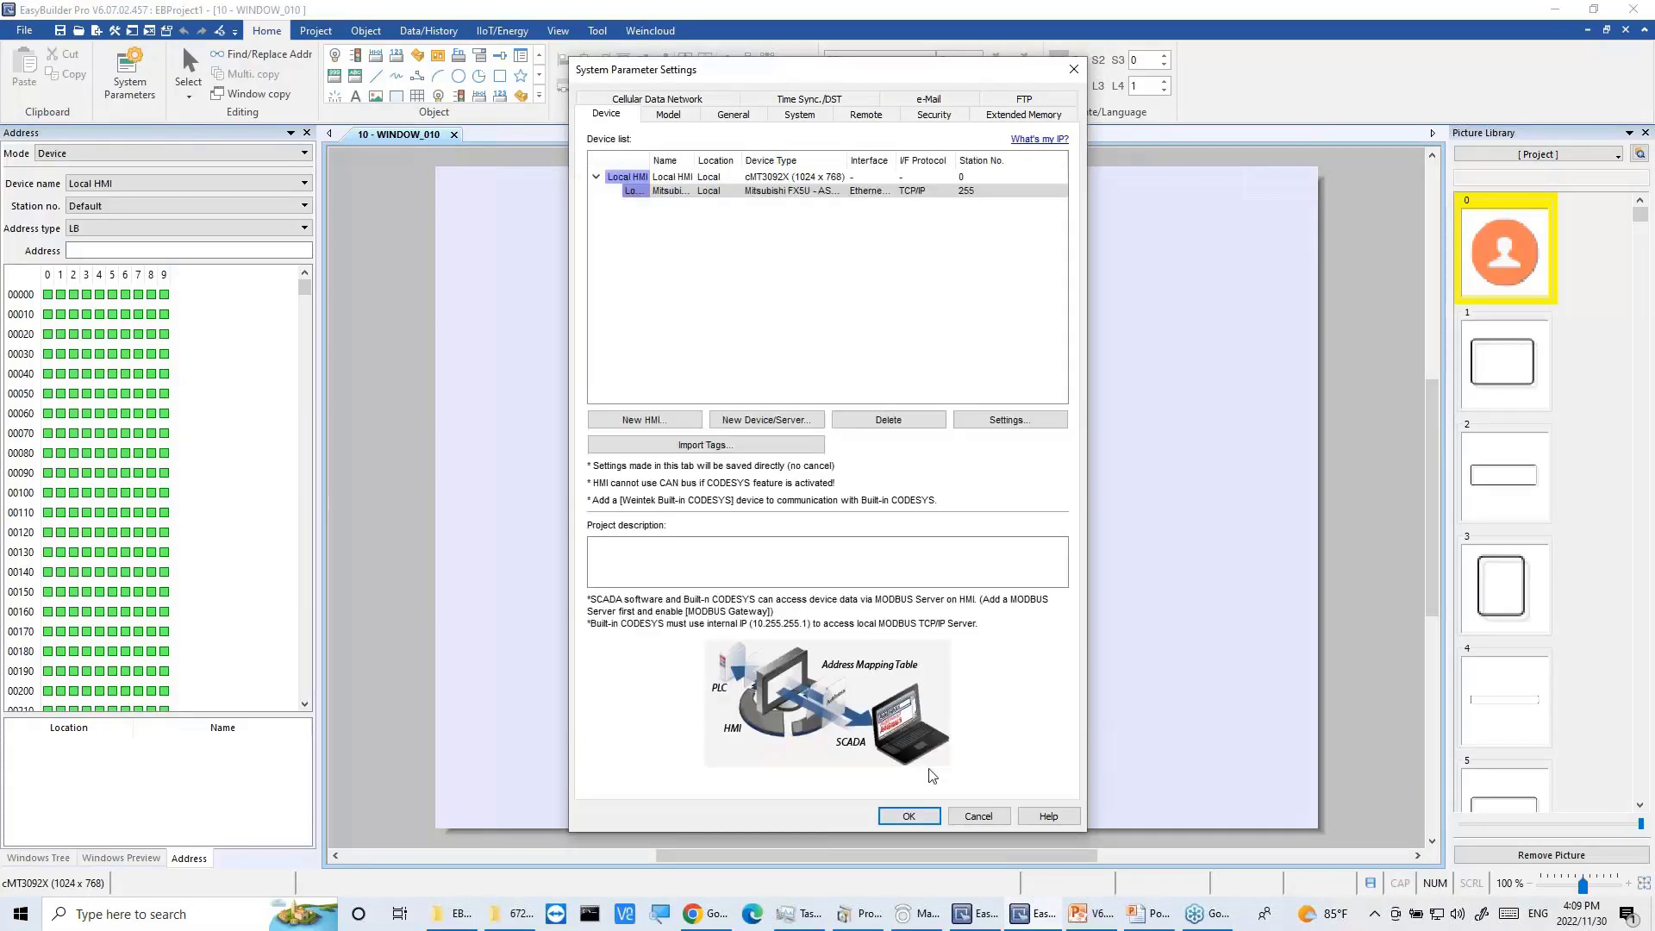
{"action": "left_click", "coordinate": [909, 816]}
Step: Try to create a numeric object bound to address D-12 of the Mitsubishi FX5U device
{"action": "left_click", "coordinate": [338, 78]}
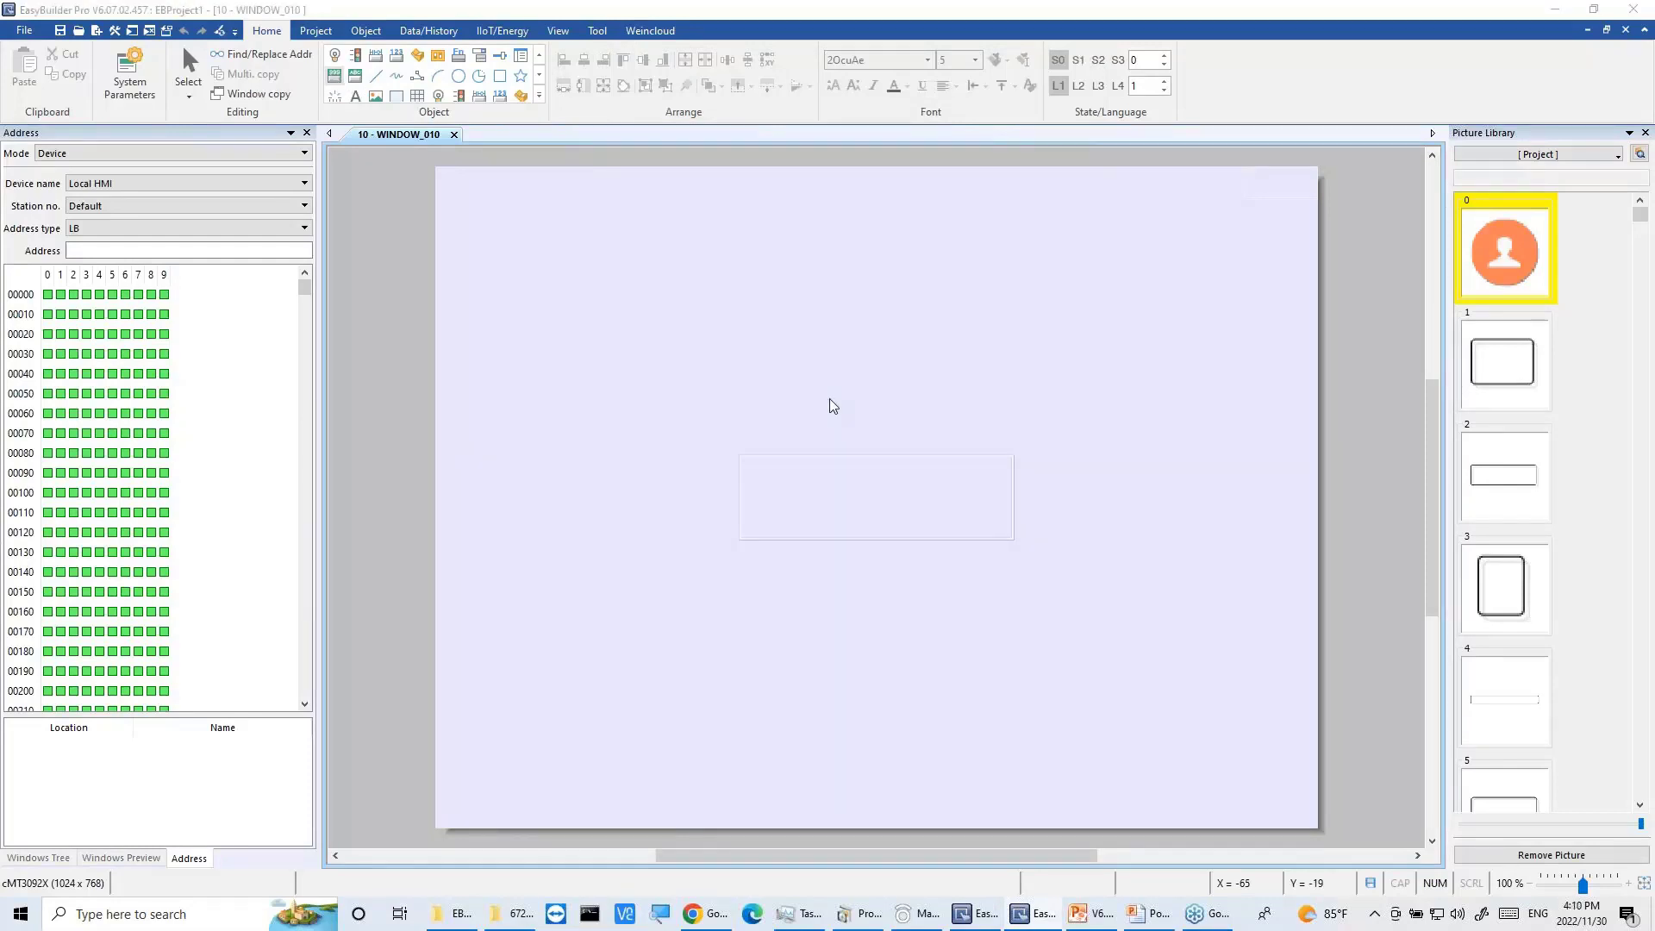
{"action": "left_click", "coordinate": [773, 446]}
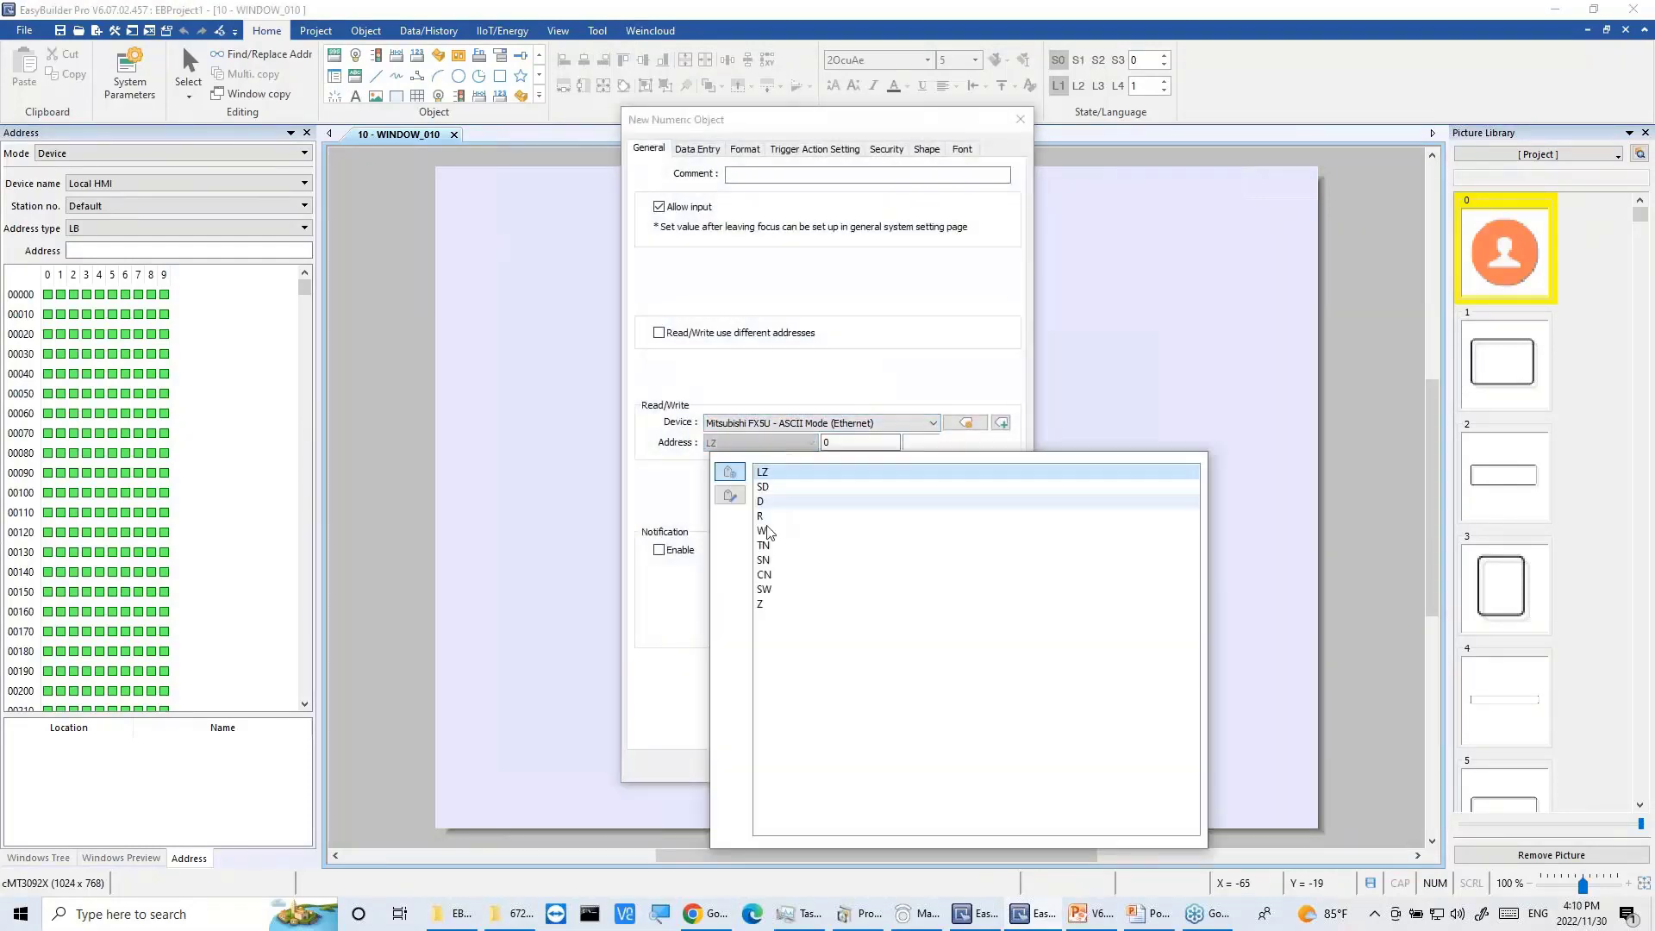
{"action": "left_click", "coordinate": [849, 464]}
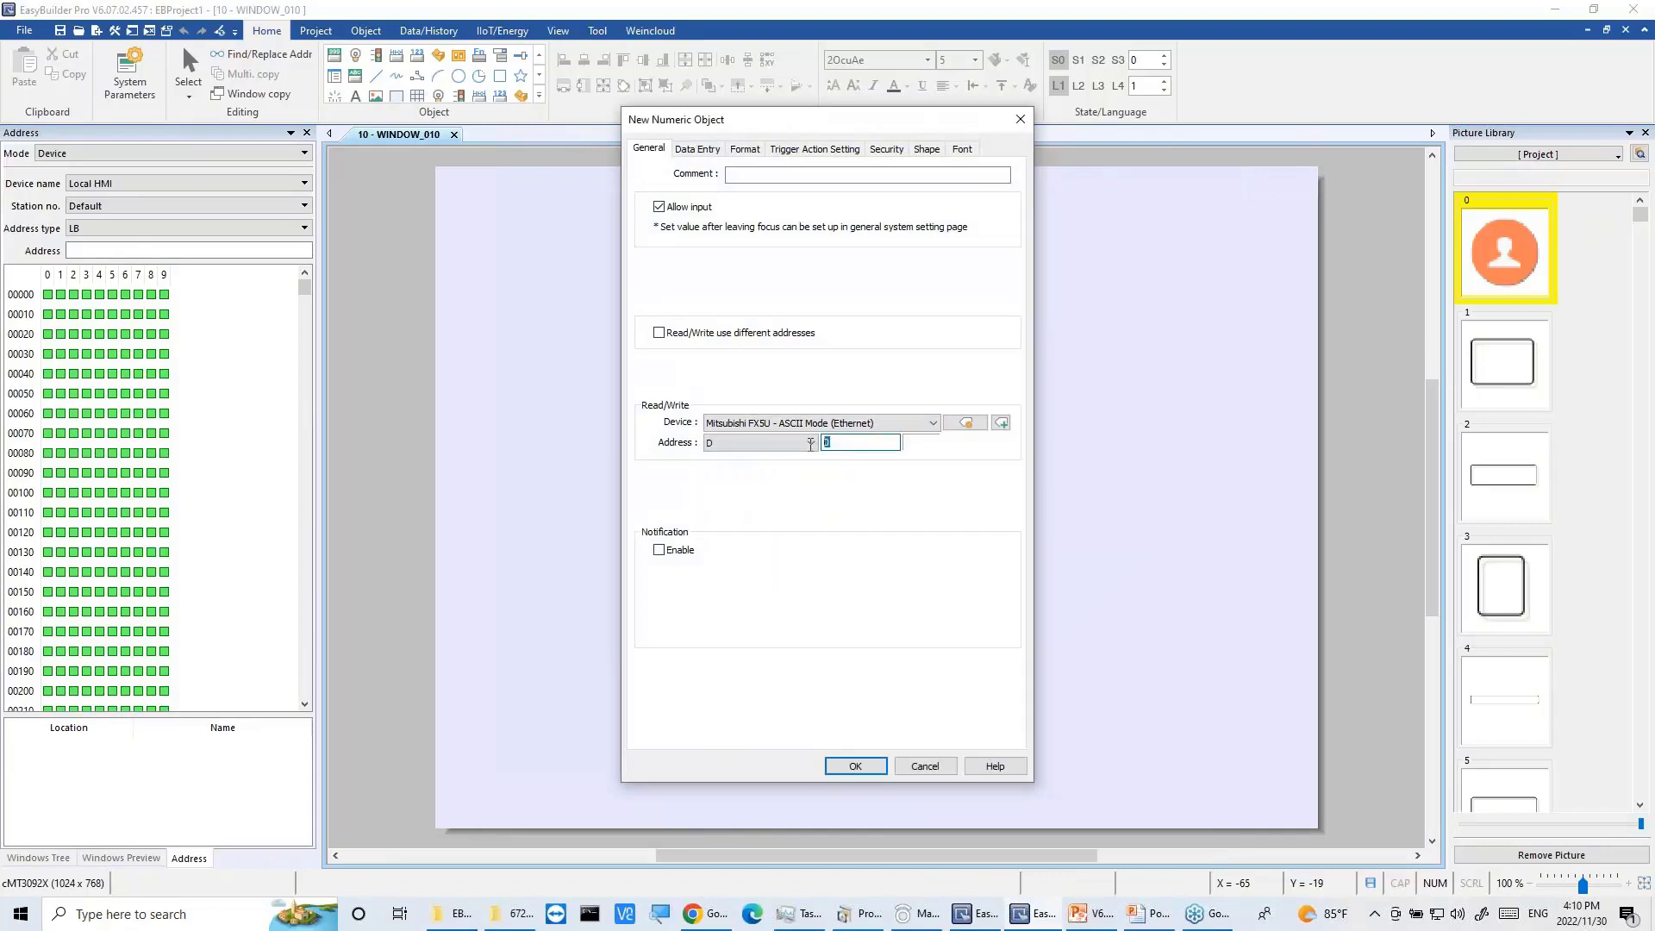
{"action": "type", "text": "12"}
{"action": "left_click", "coordinate": [856, 766]}
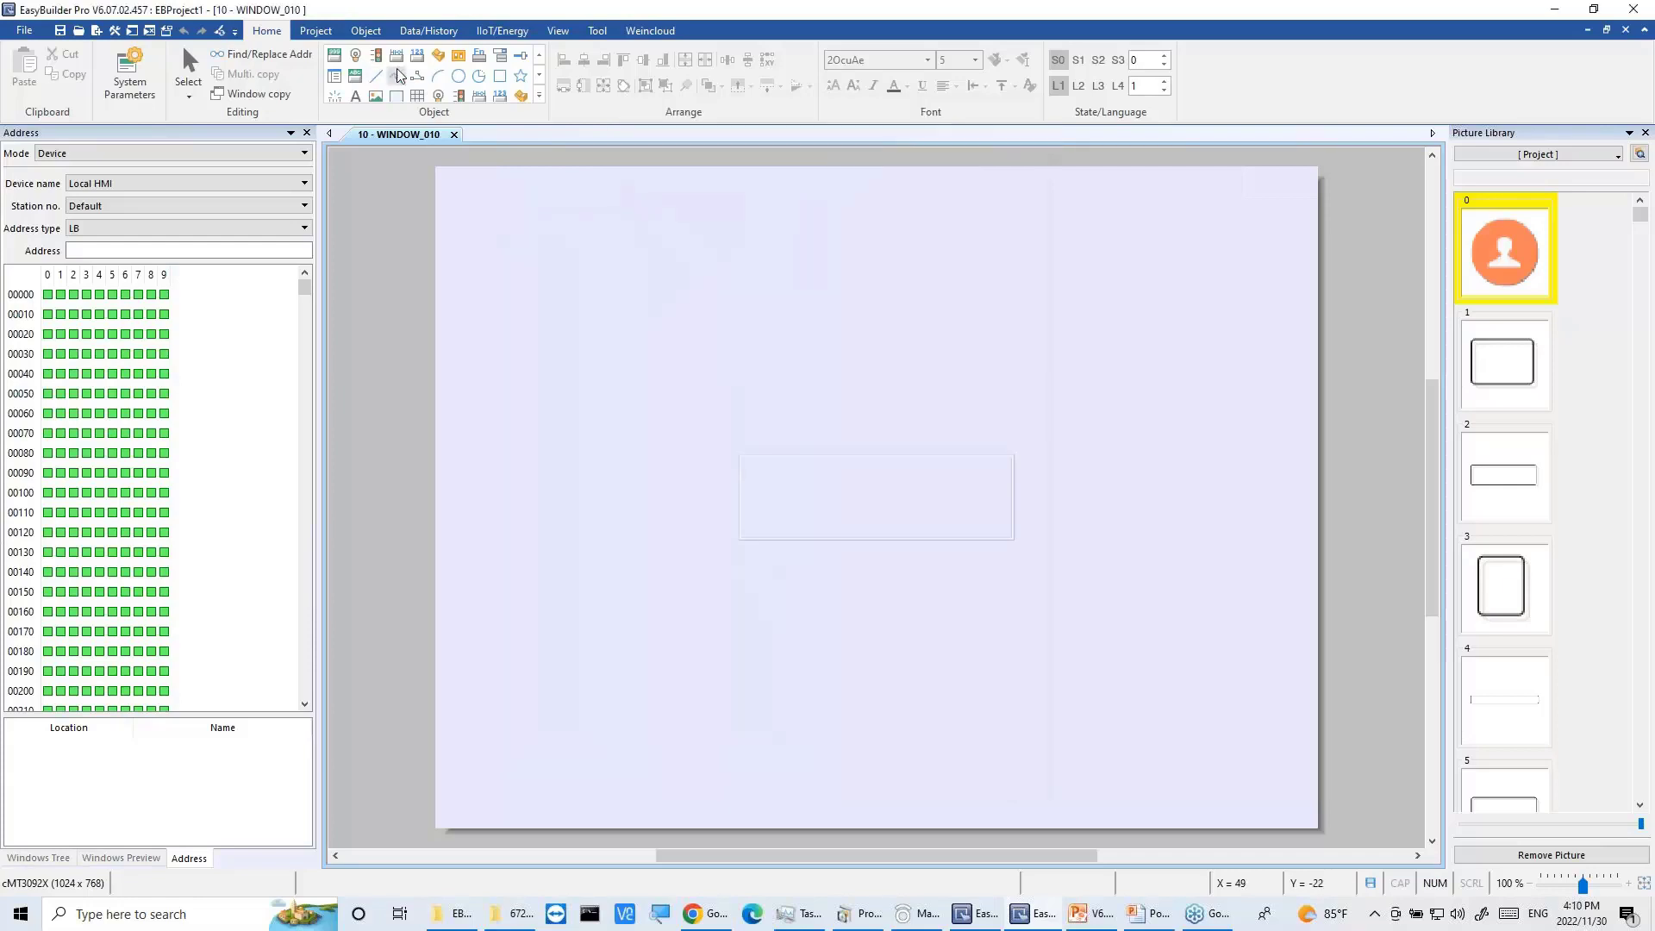
Step: Start a new data sampling object and open its data record settings, keeping Mitsubishi FX5U - ASCII Mode (Ethernet) as the device
{"action": "left_click", "coordinate": [440, 38]}
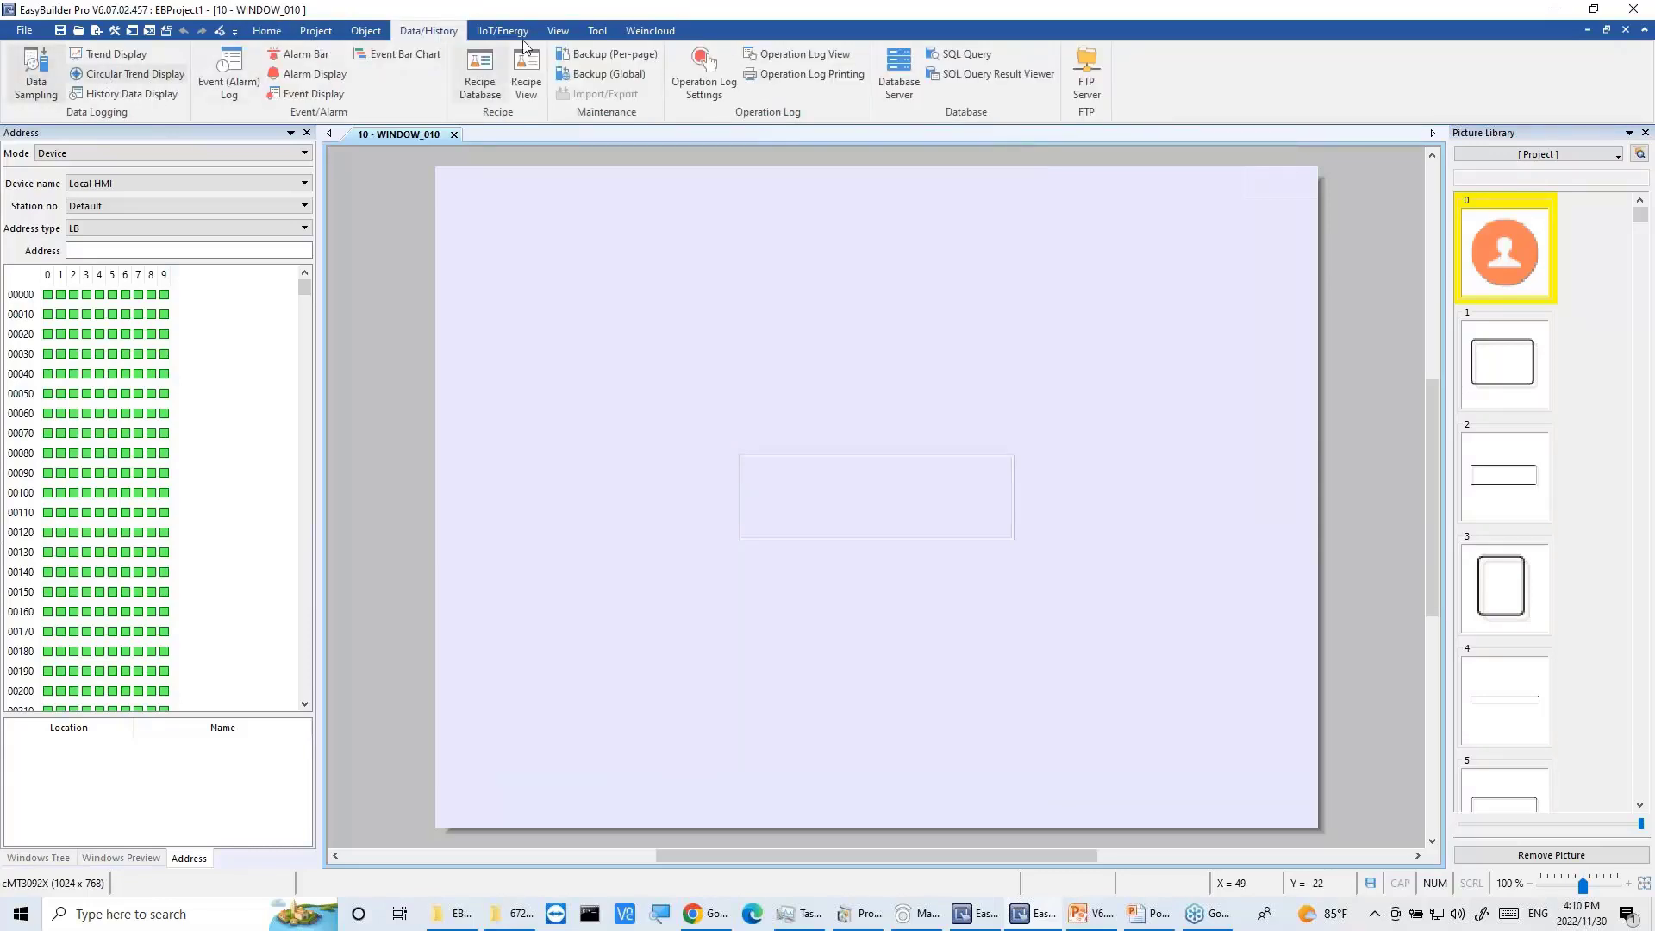
{"action": "left_click", "coordinate": [35, 76]}
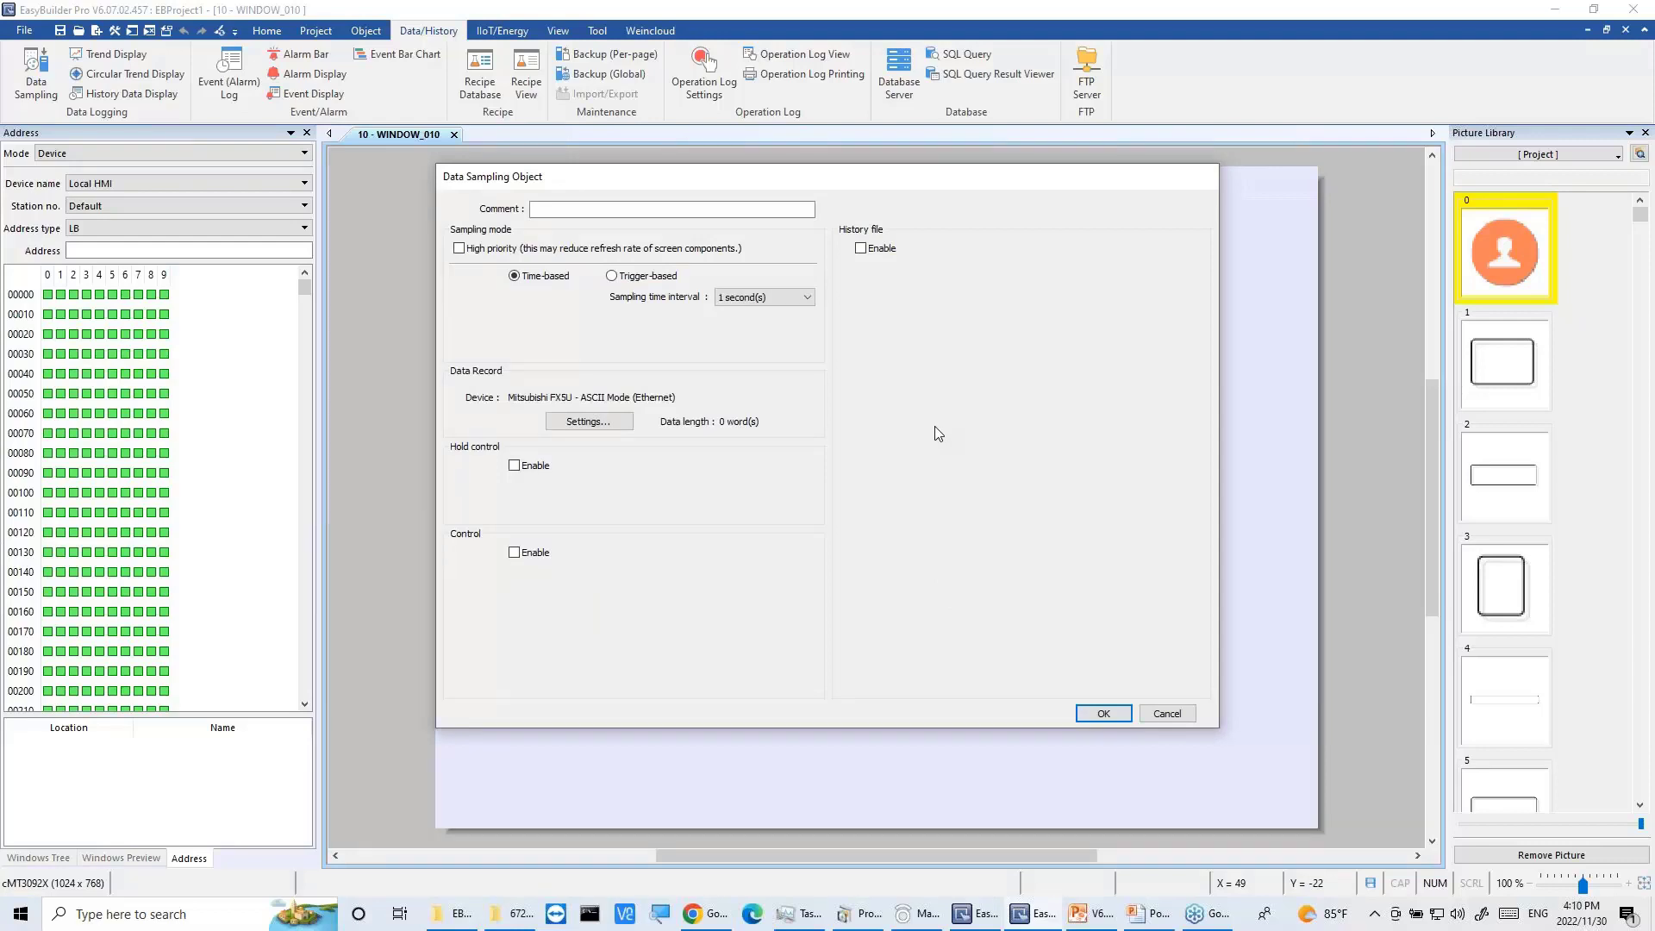
{"action": "left_click", "coordinate": [606, 423]}
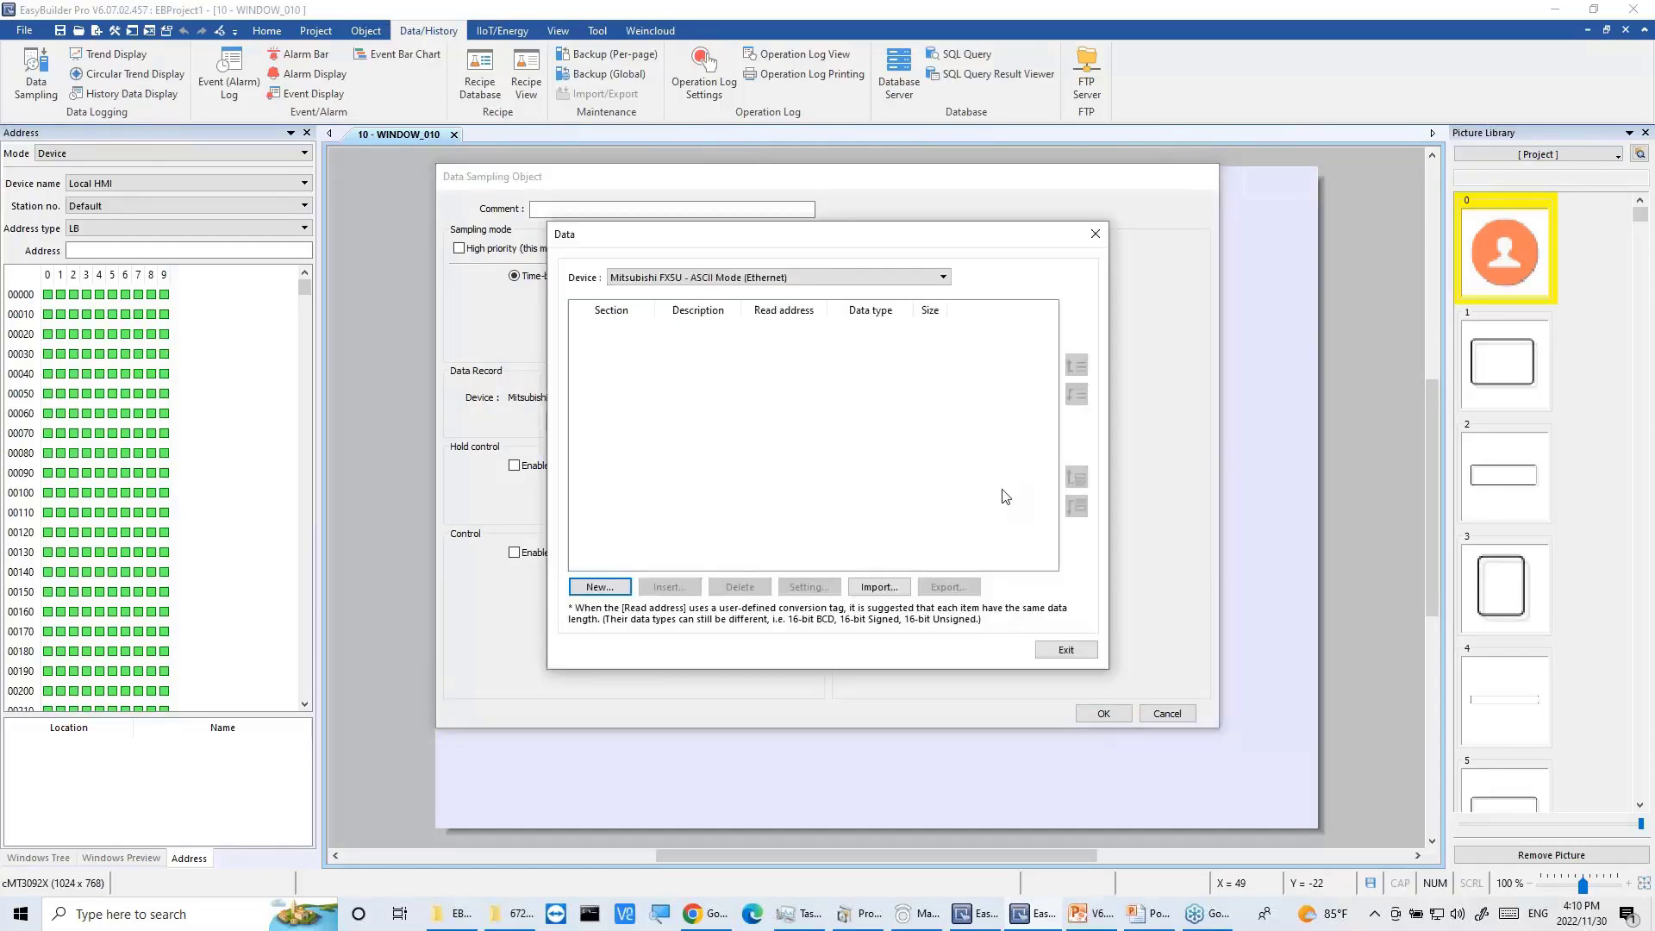
{"action": "left_click", "coordinate": [729, 278]}
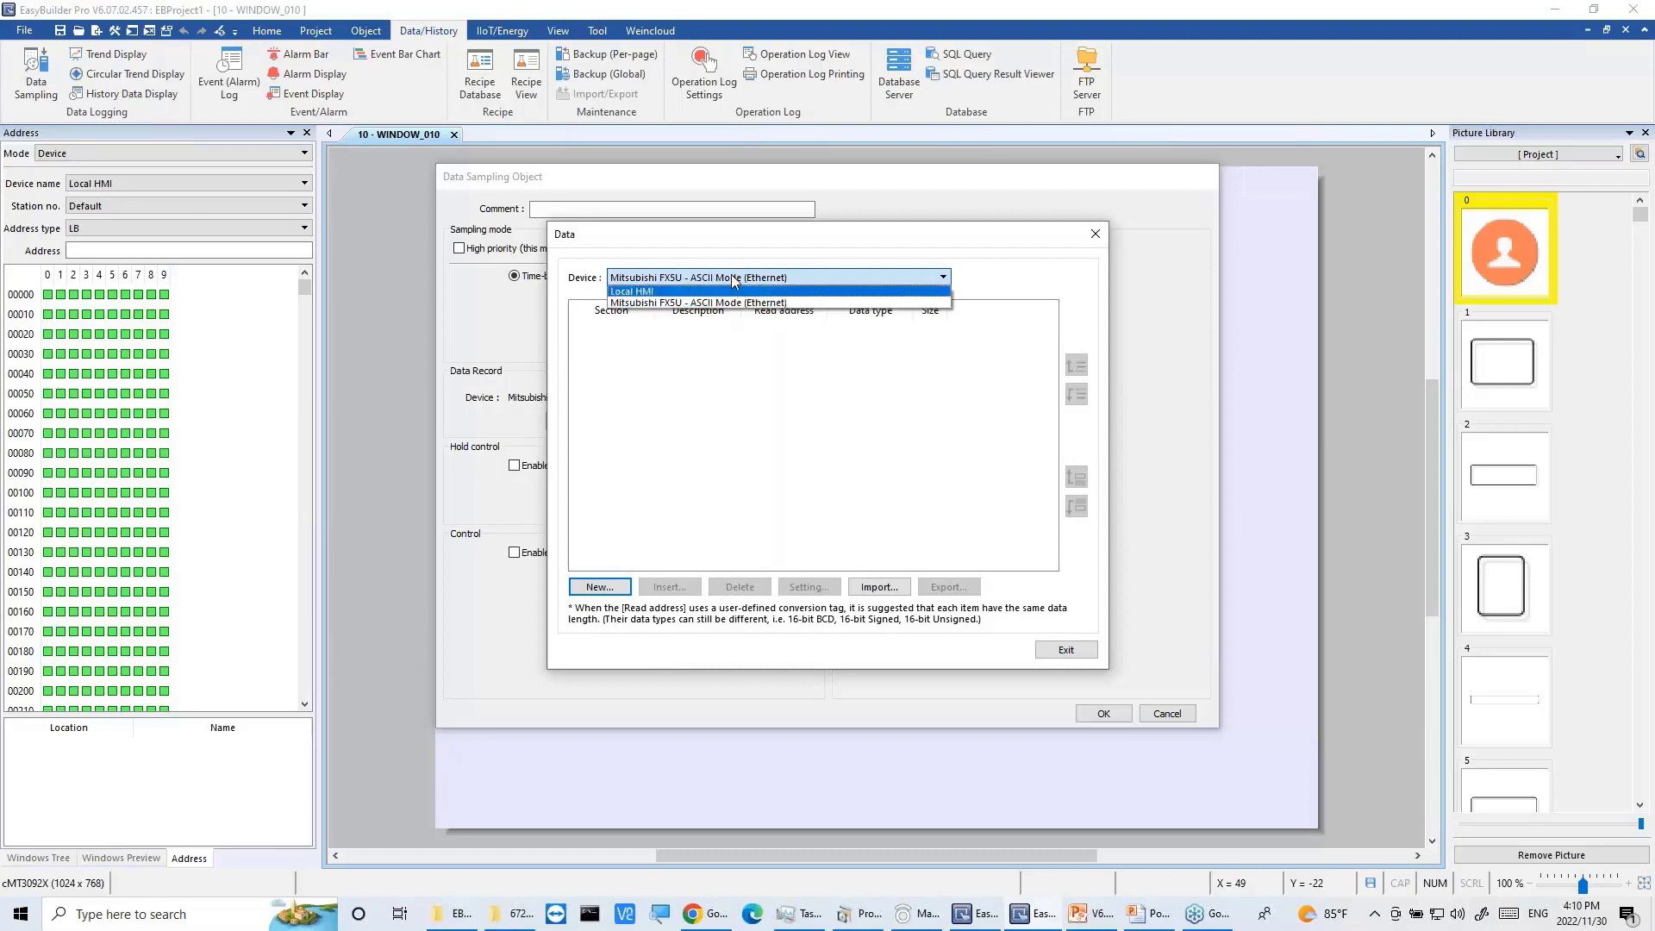
{"action": "left_click", "coordinate": [731, 276]}
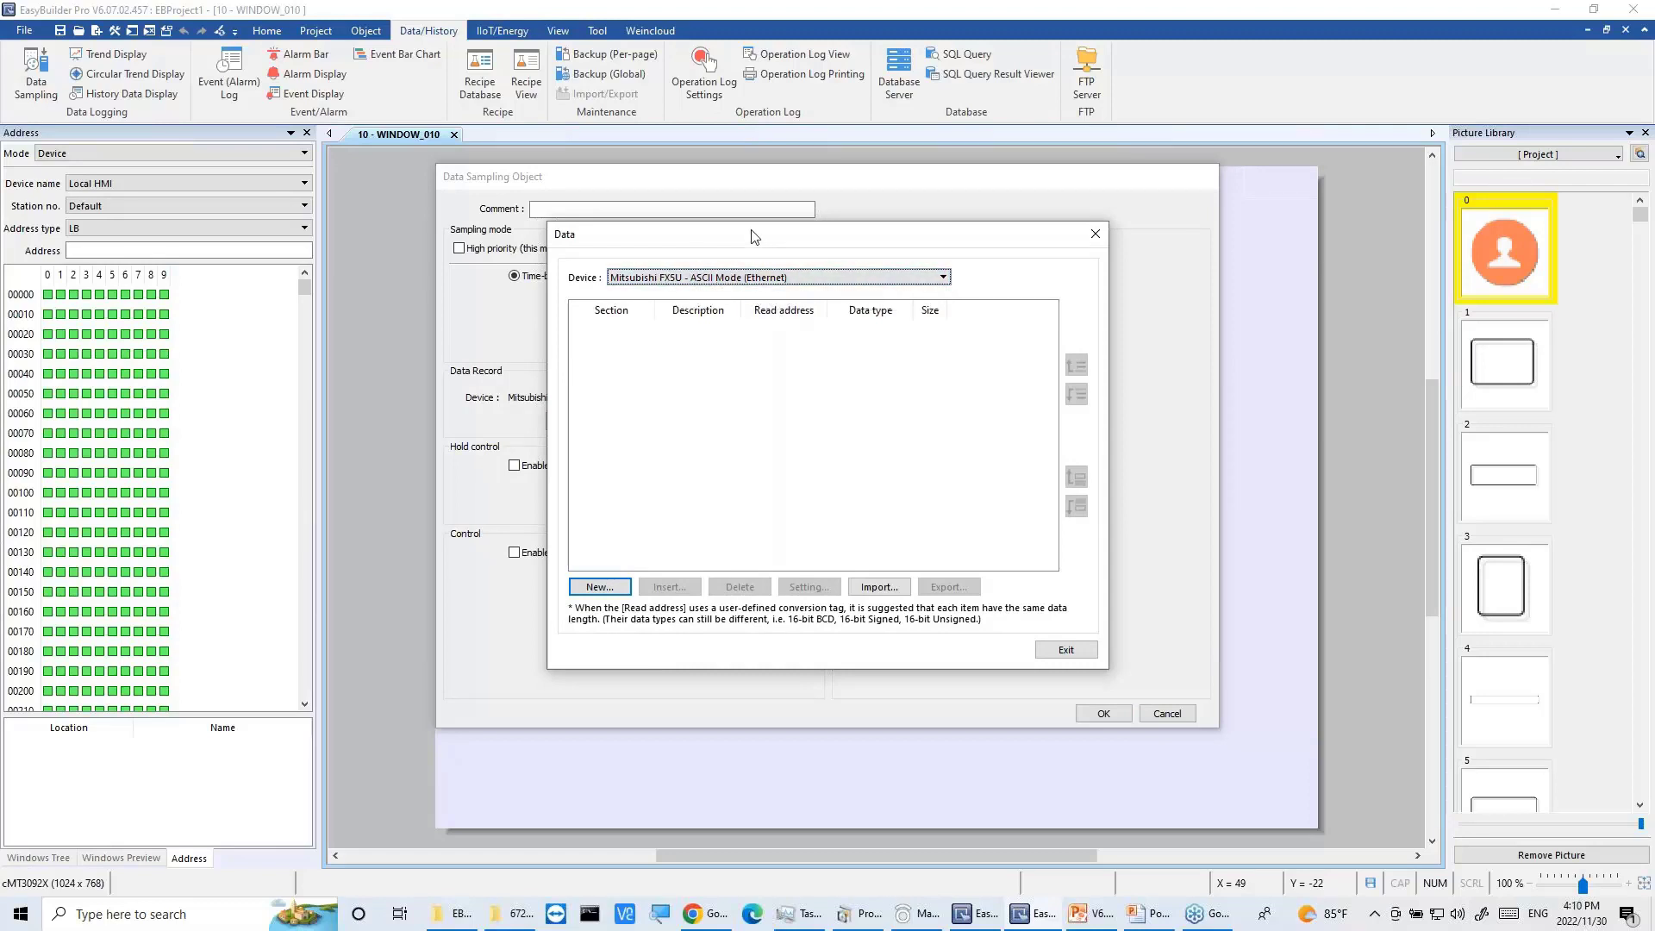
{"action": "left_click_drag", "start_coordinate": [779, 251], "coordinate": [727, 256]}
{"action": "left_click", "coordinate": [712, 280]}
{"action": "left_click", "coordinate": [712, 281]}
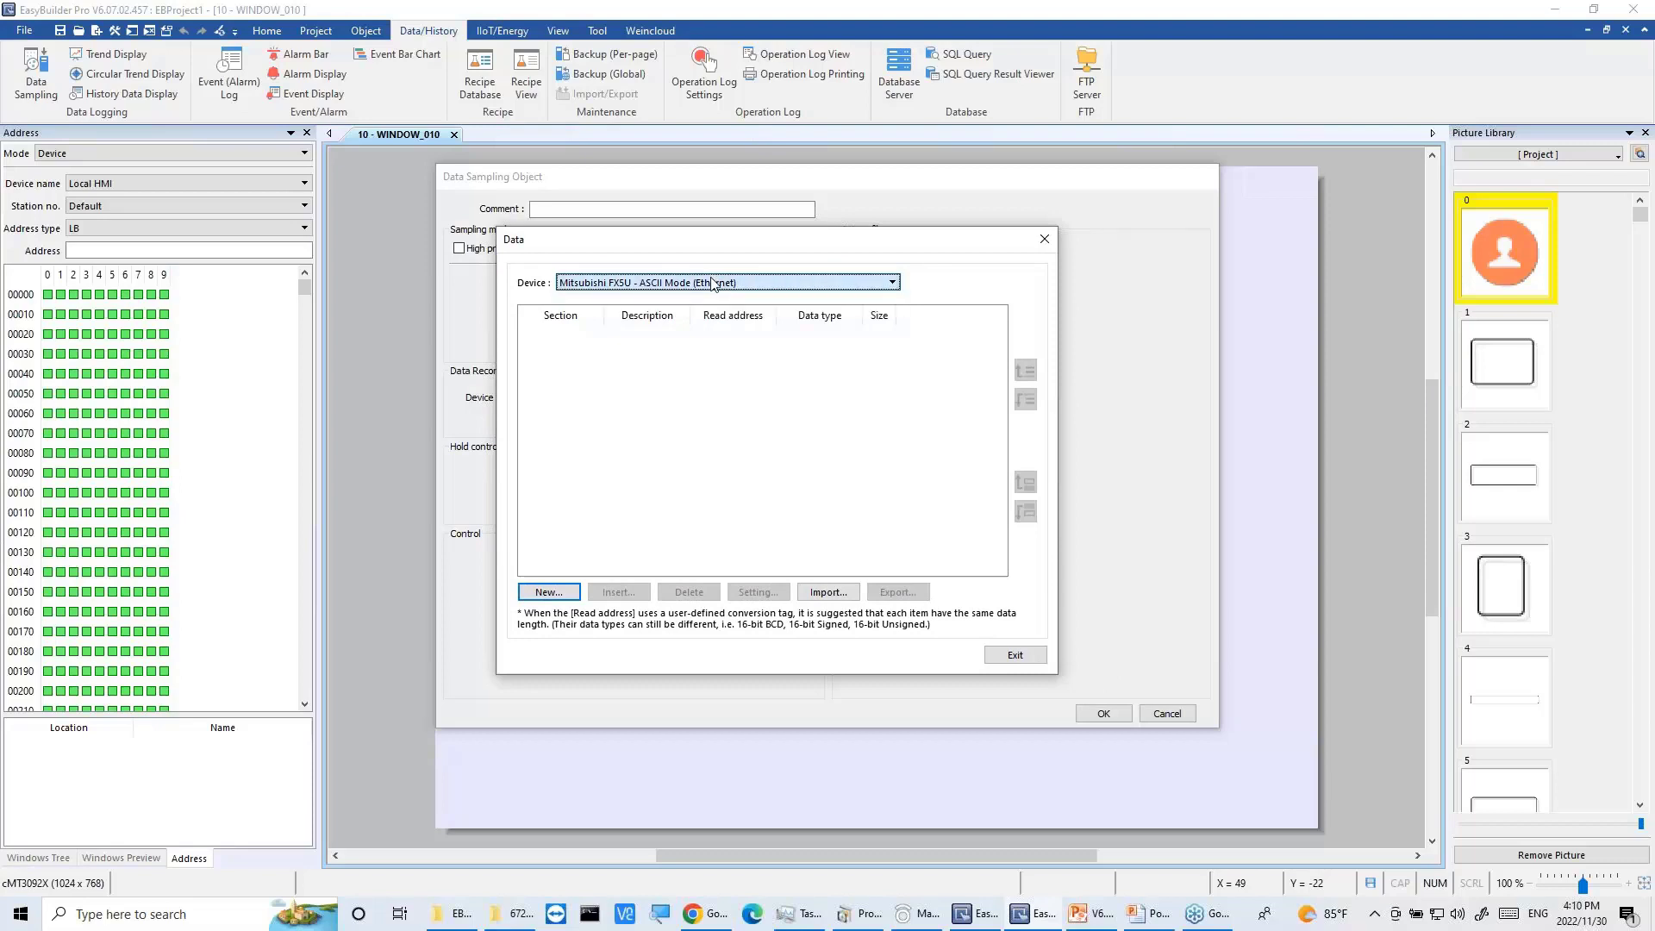
Step: Add a data record channel that reads address D-0 with the 16-bit Unsigned data type
{"action": "left_click", "coordinate": [567, 595]}
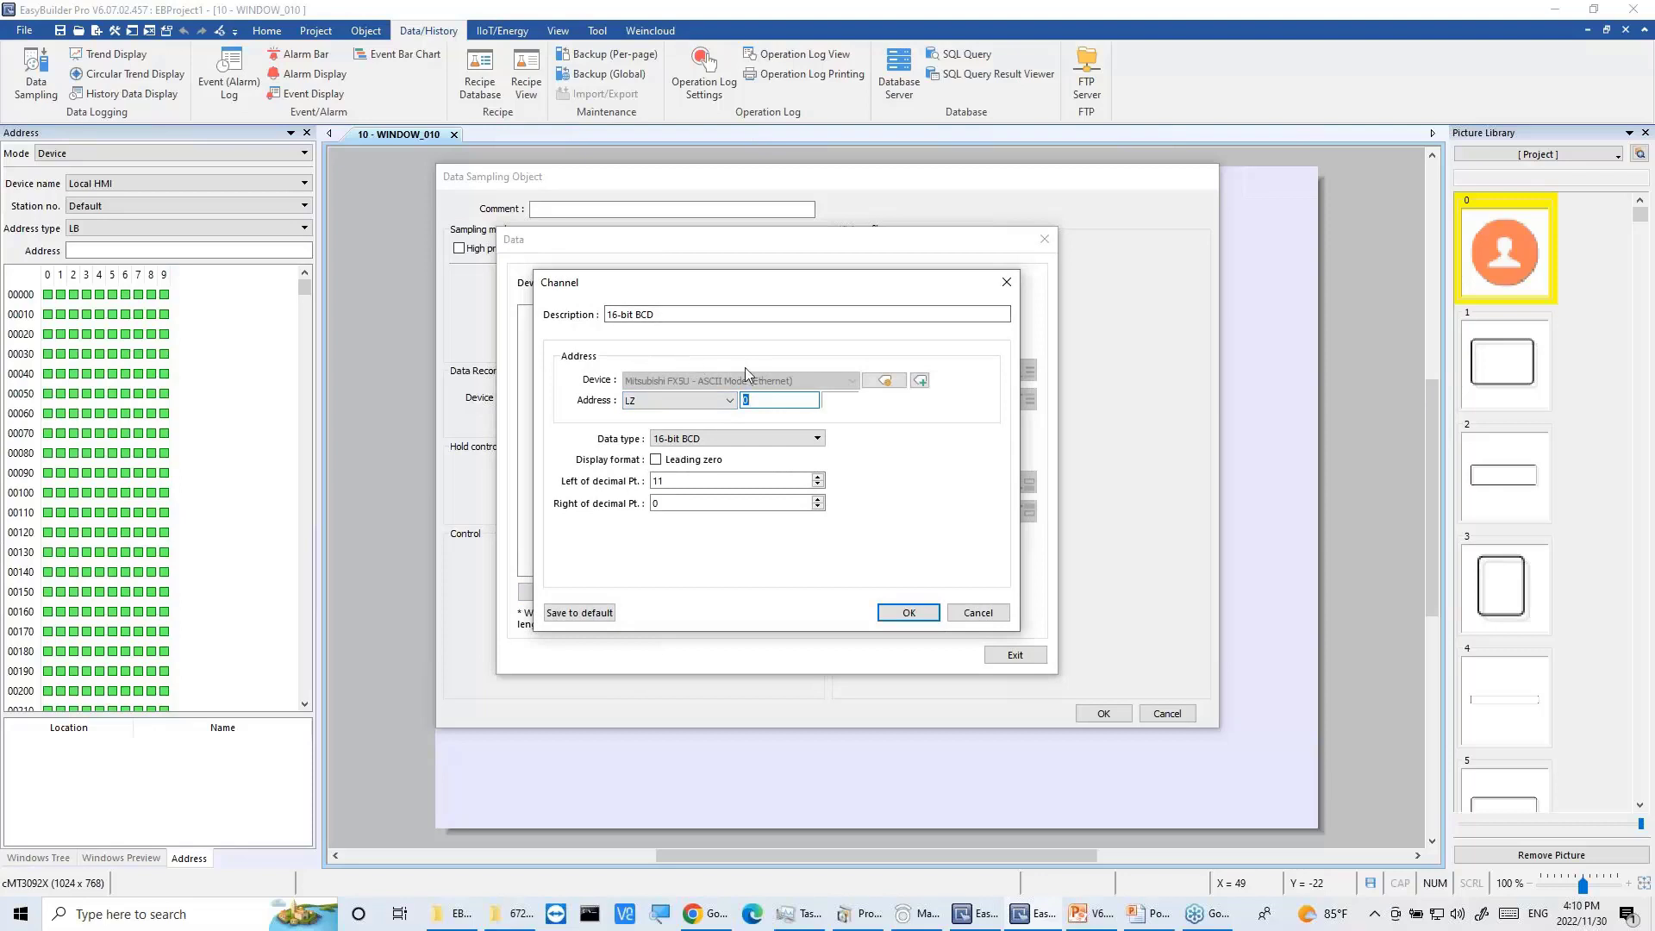
{"action": "left_click", "coordinate": [716, 400]}
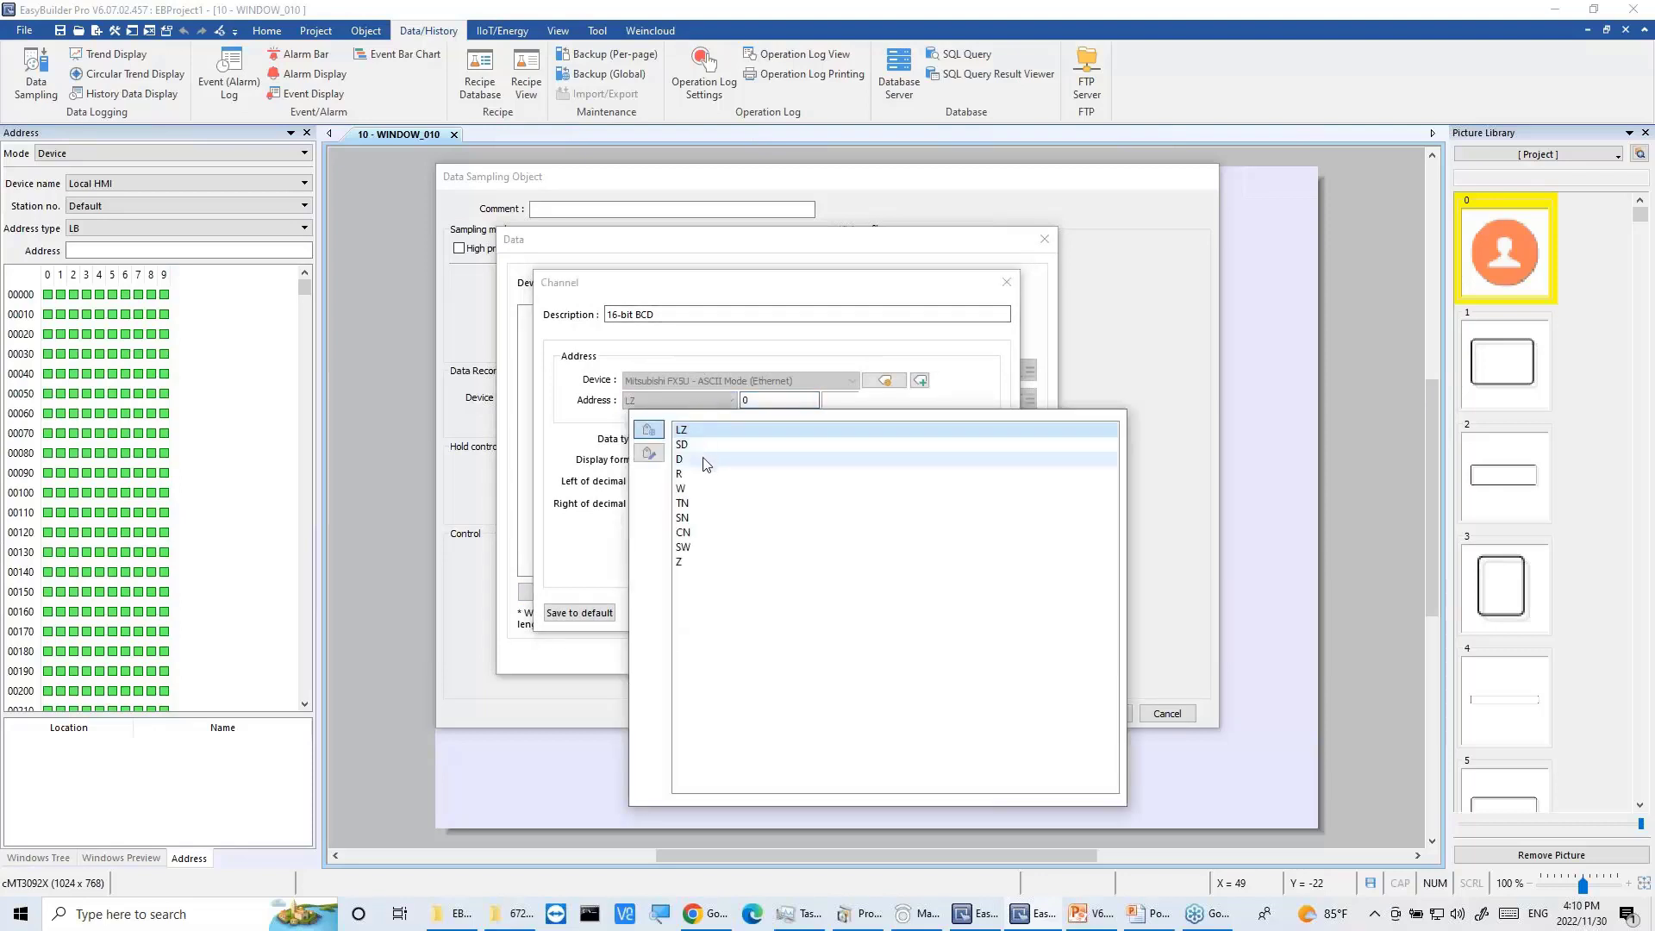
{"action": "left_click", "coordinate": [704, 461]}
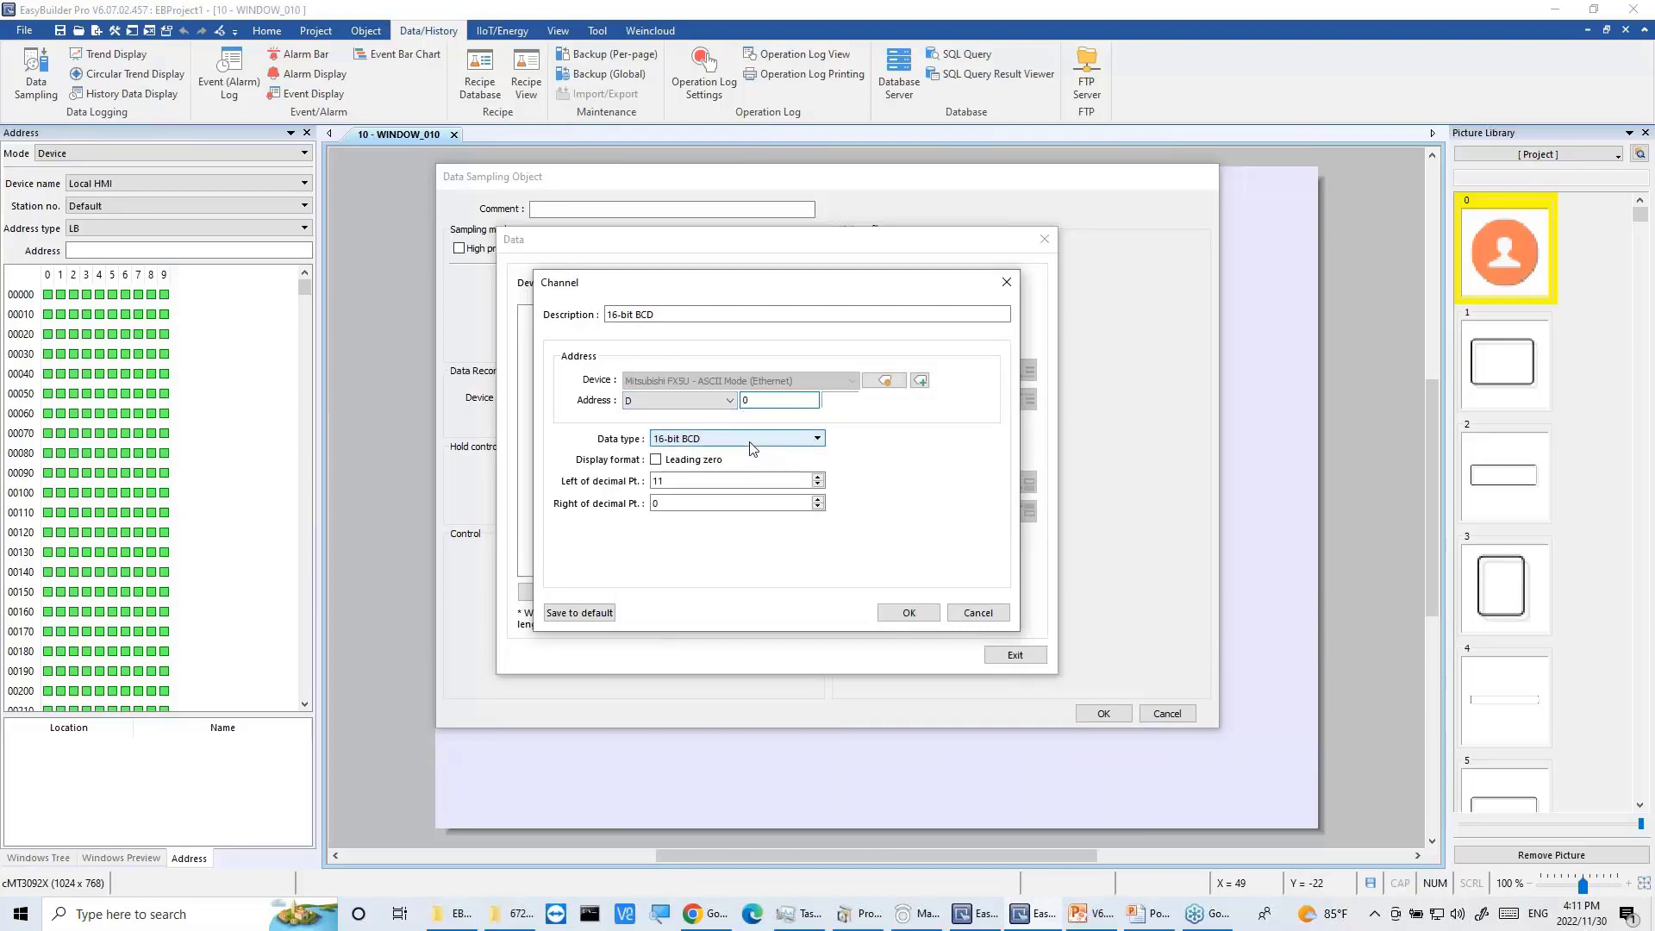
{"action": "left_click", "coordinate": [749, 439]}
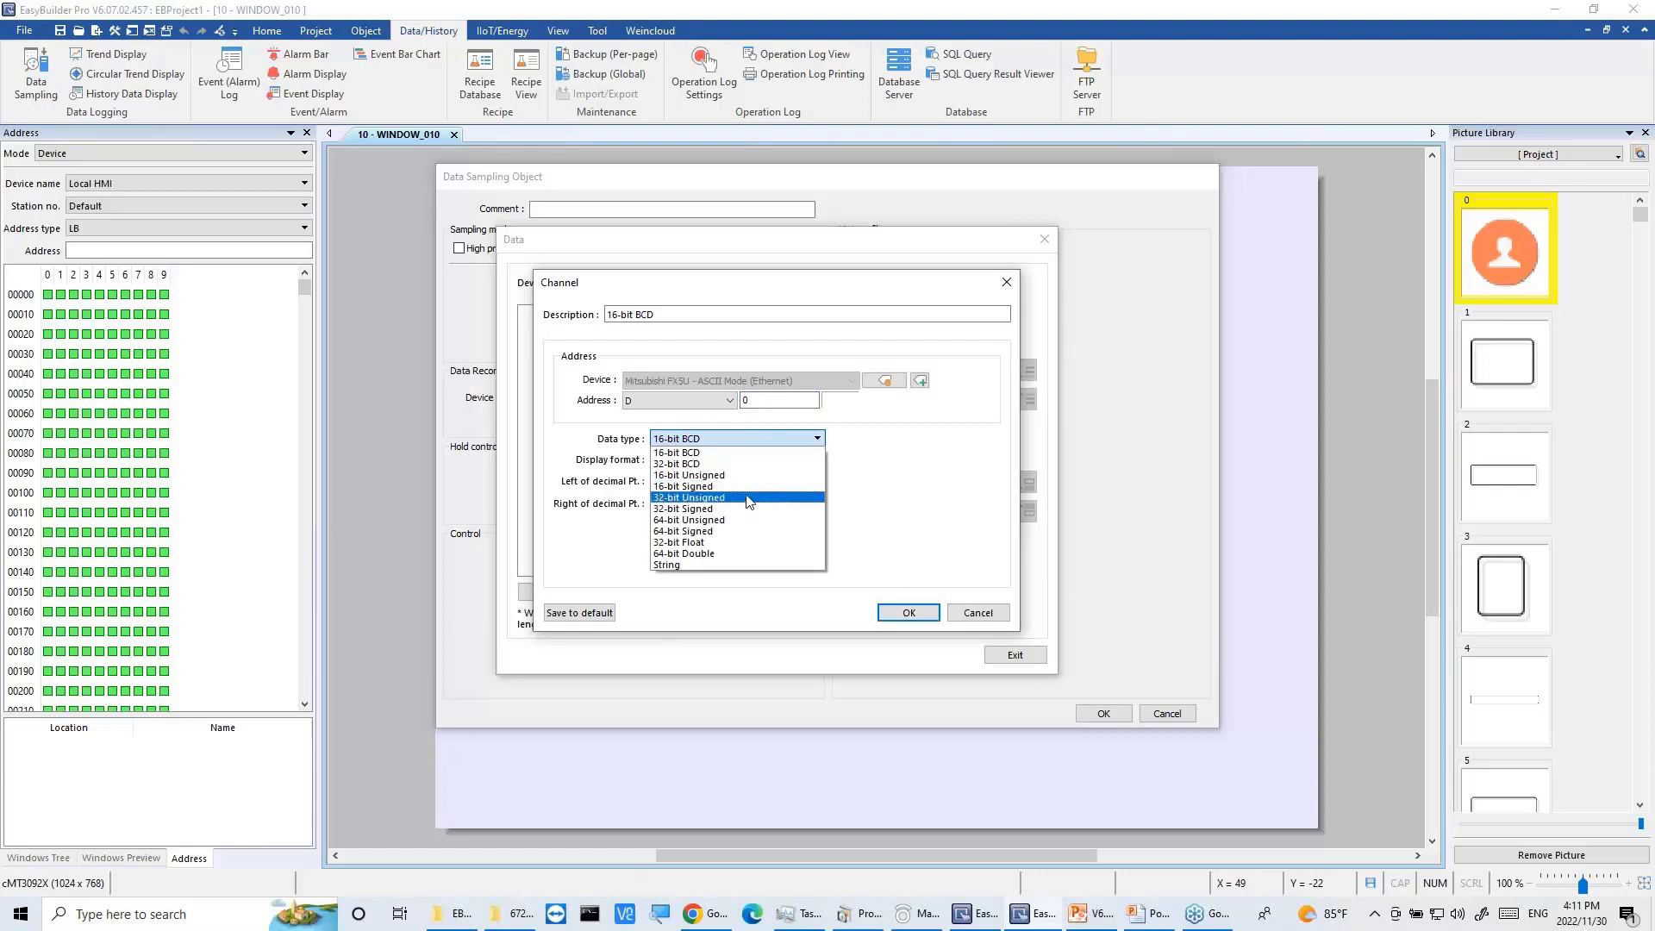
{"action": "left_click", "coordinate": [743, 475]}
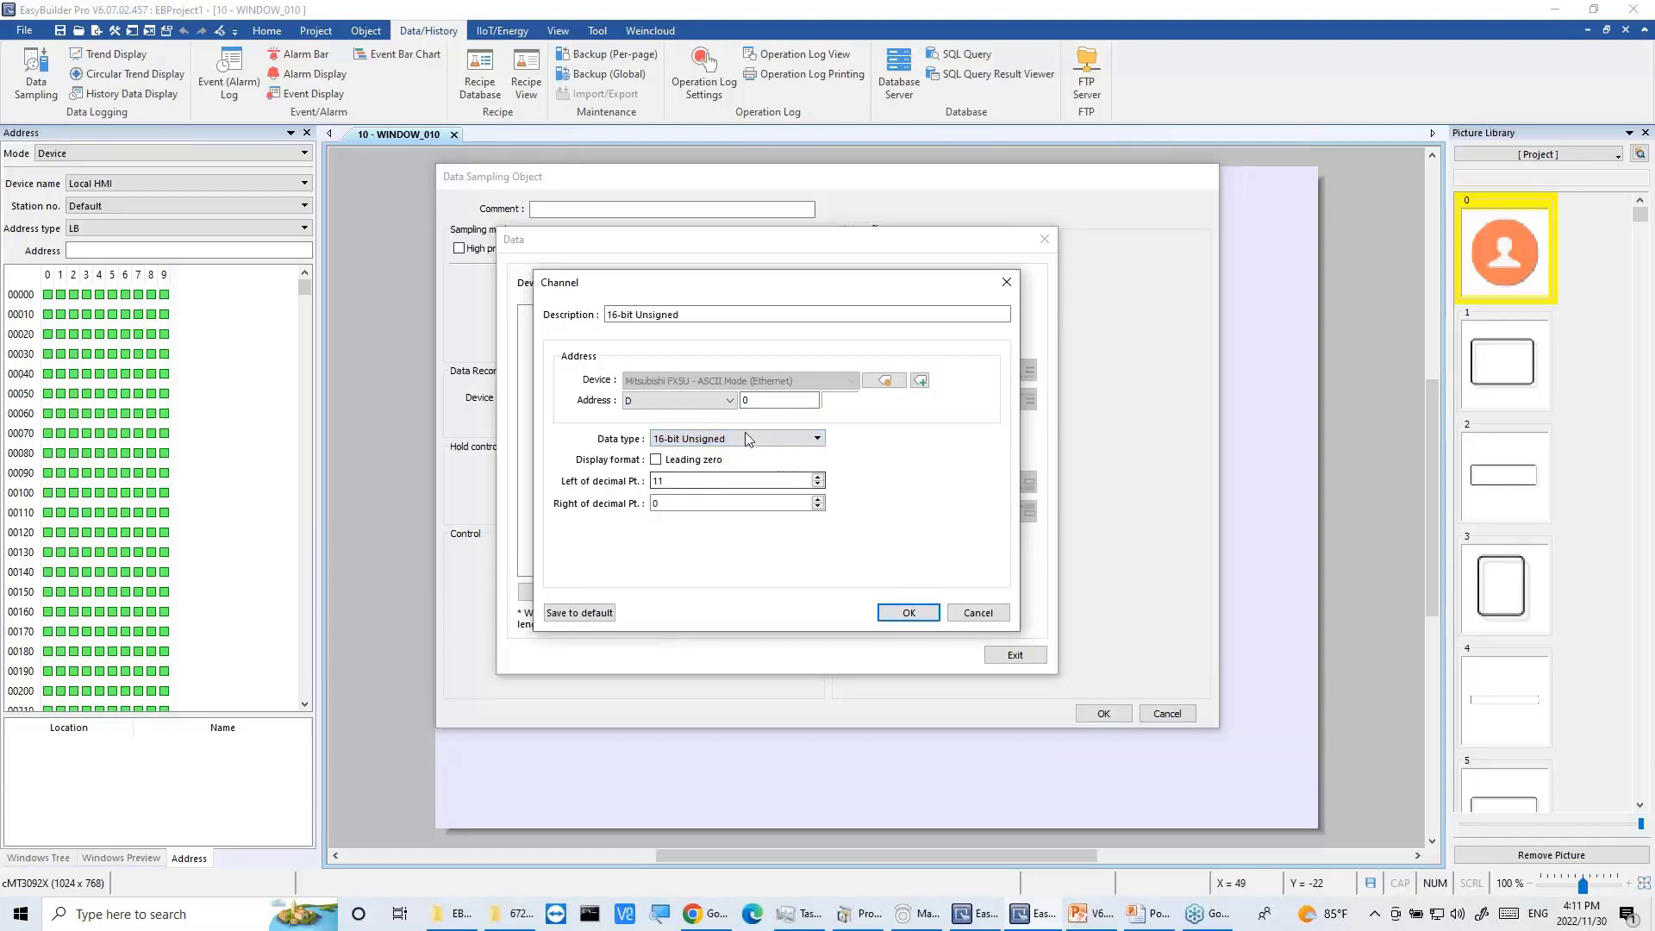
{"action": "left_click", "coordinate": [902, 613]}
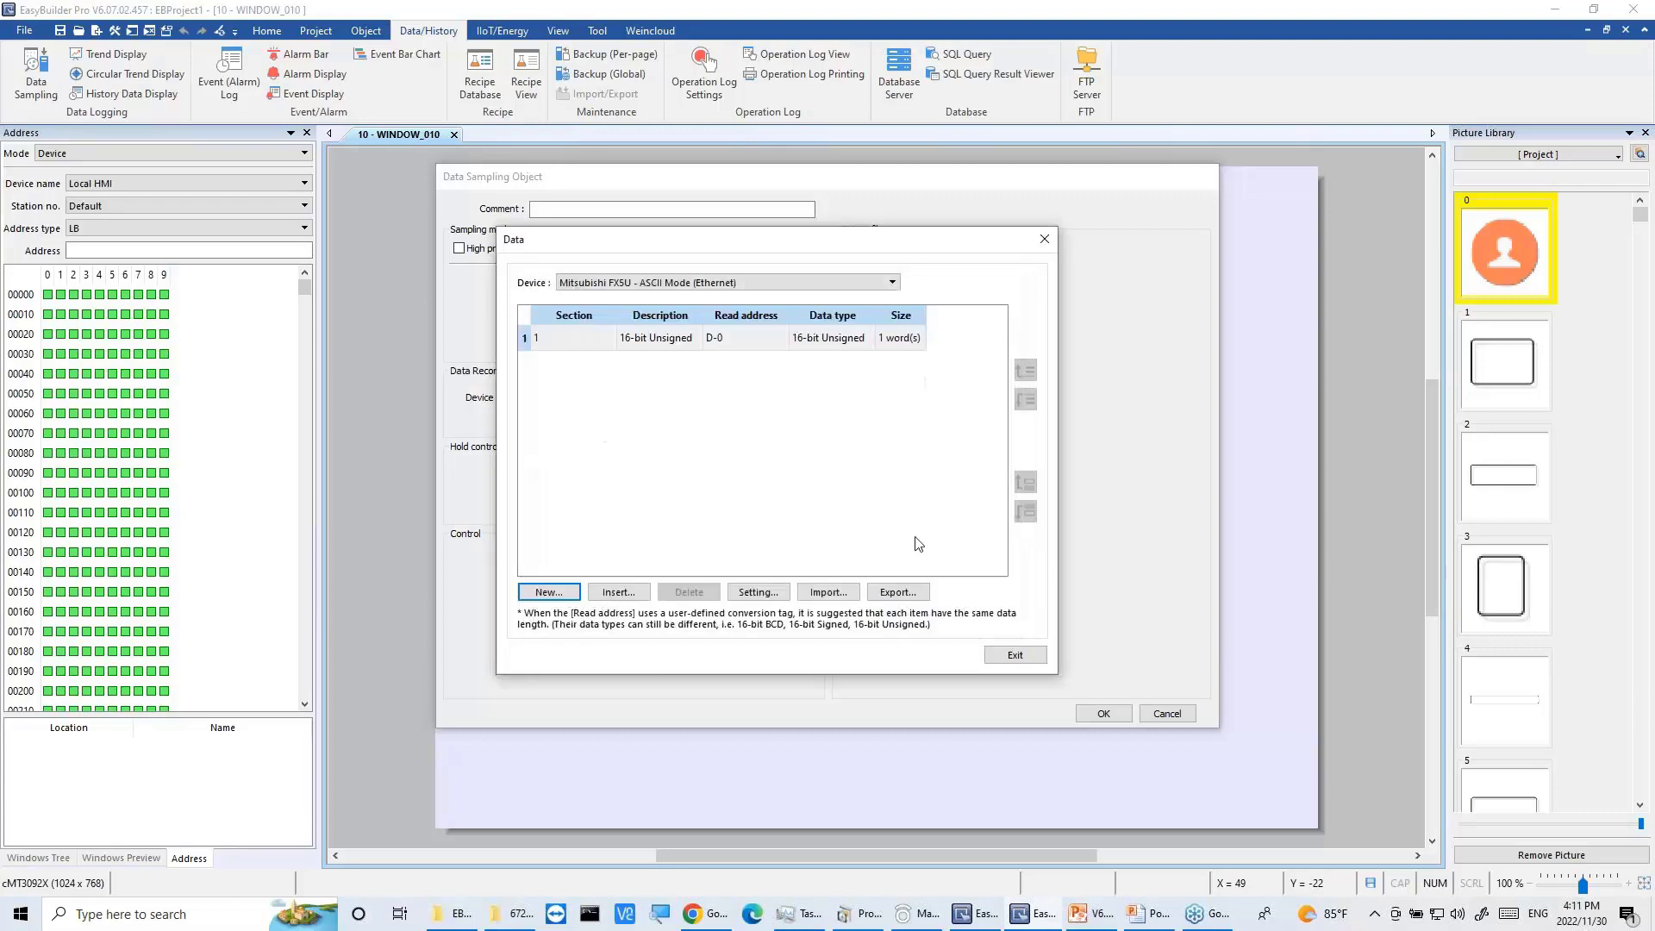
Step: Insert a second channel at the next contiguous address with the 16-bit Unsigned data type
{"action": "left_click", "coordinate": [756, 341]}
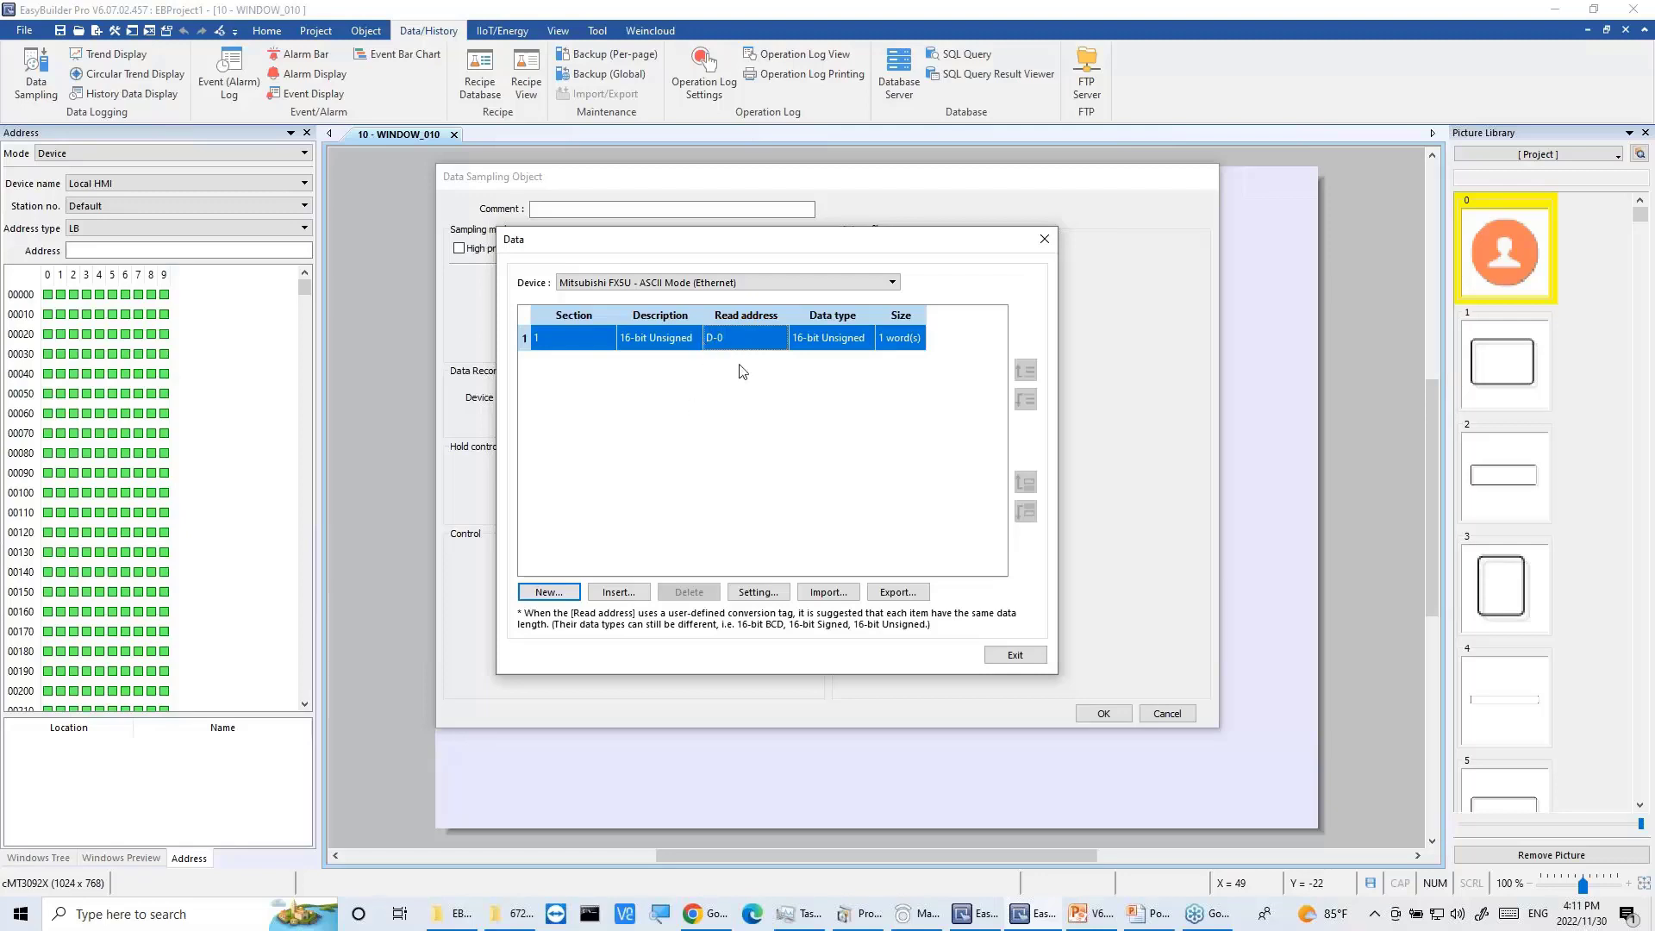
{"action": "left_click", "coordinate": [614, 595]}
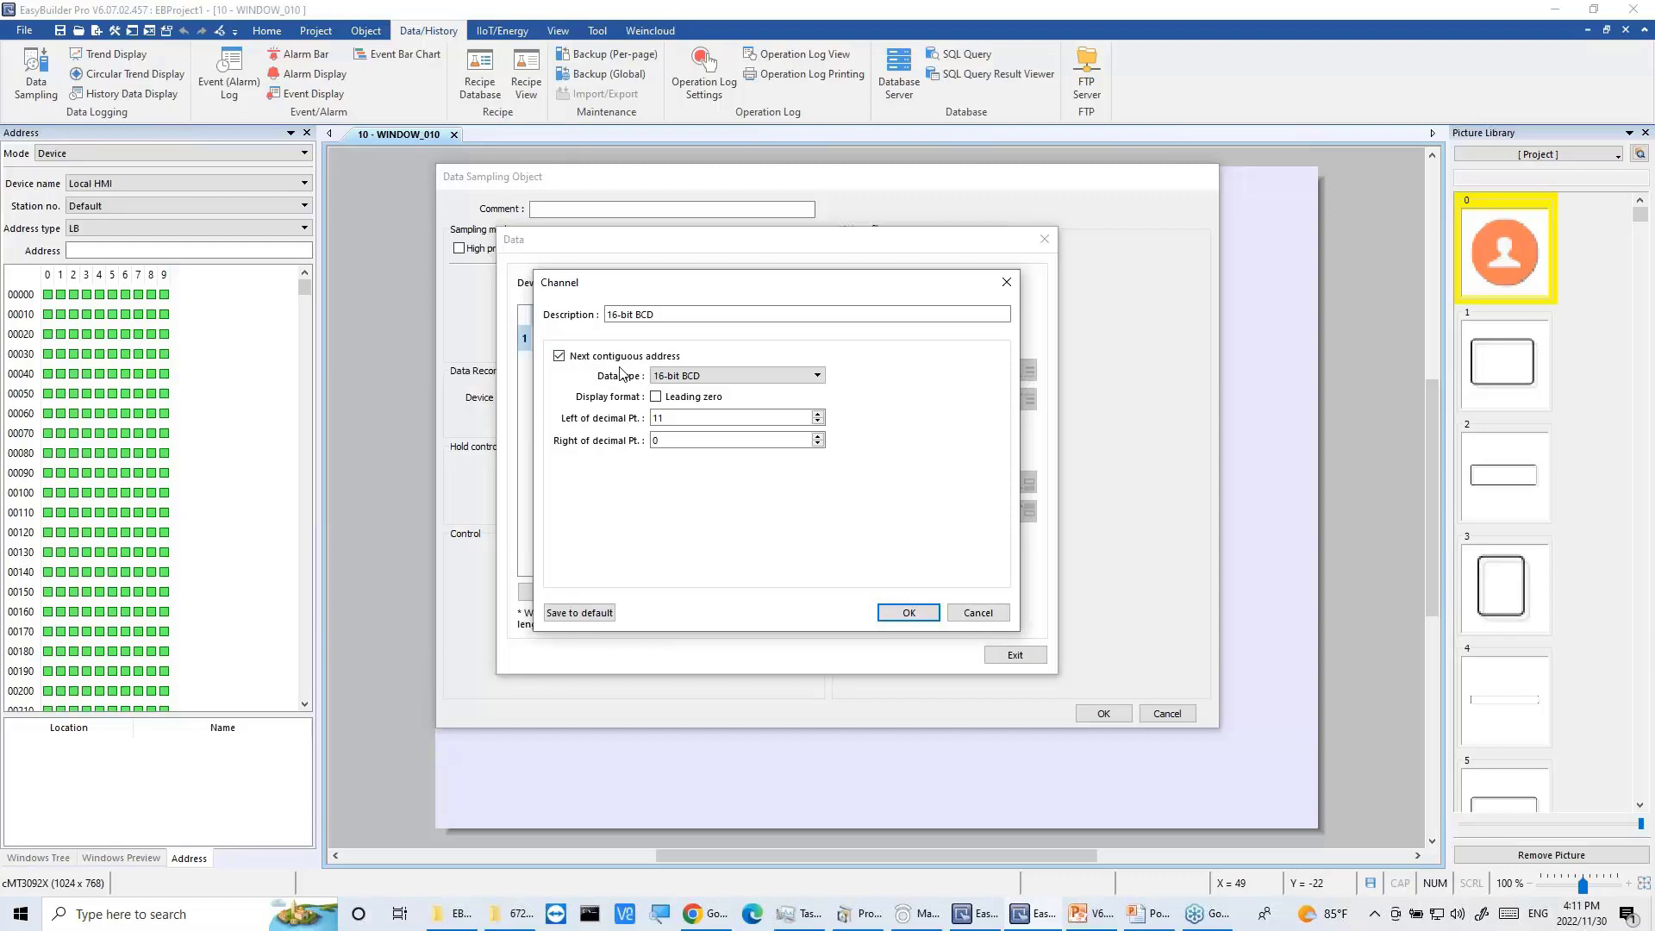
{"action": "left_click", "coordinate": [722, 380]}
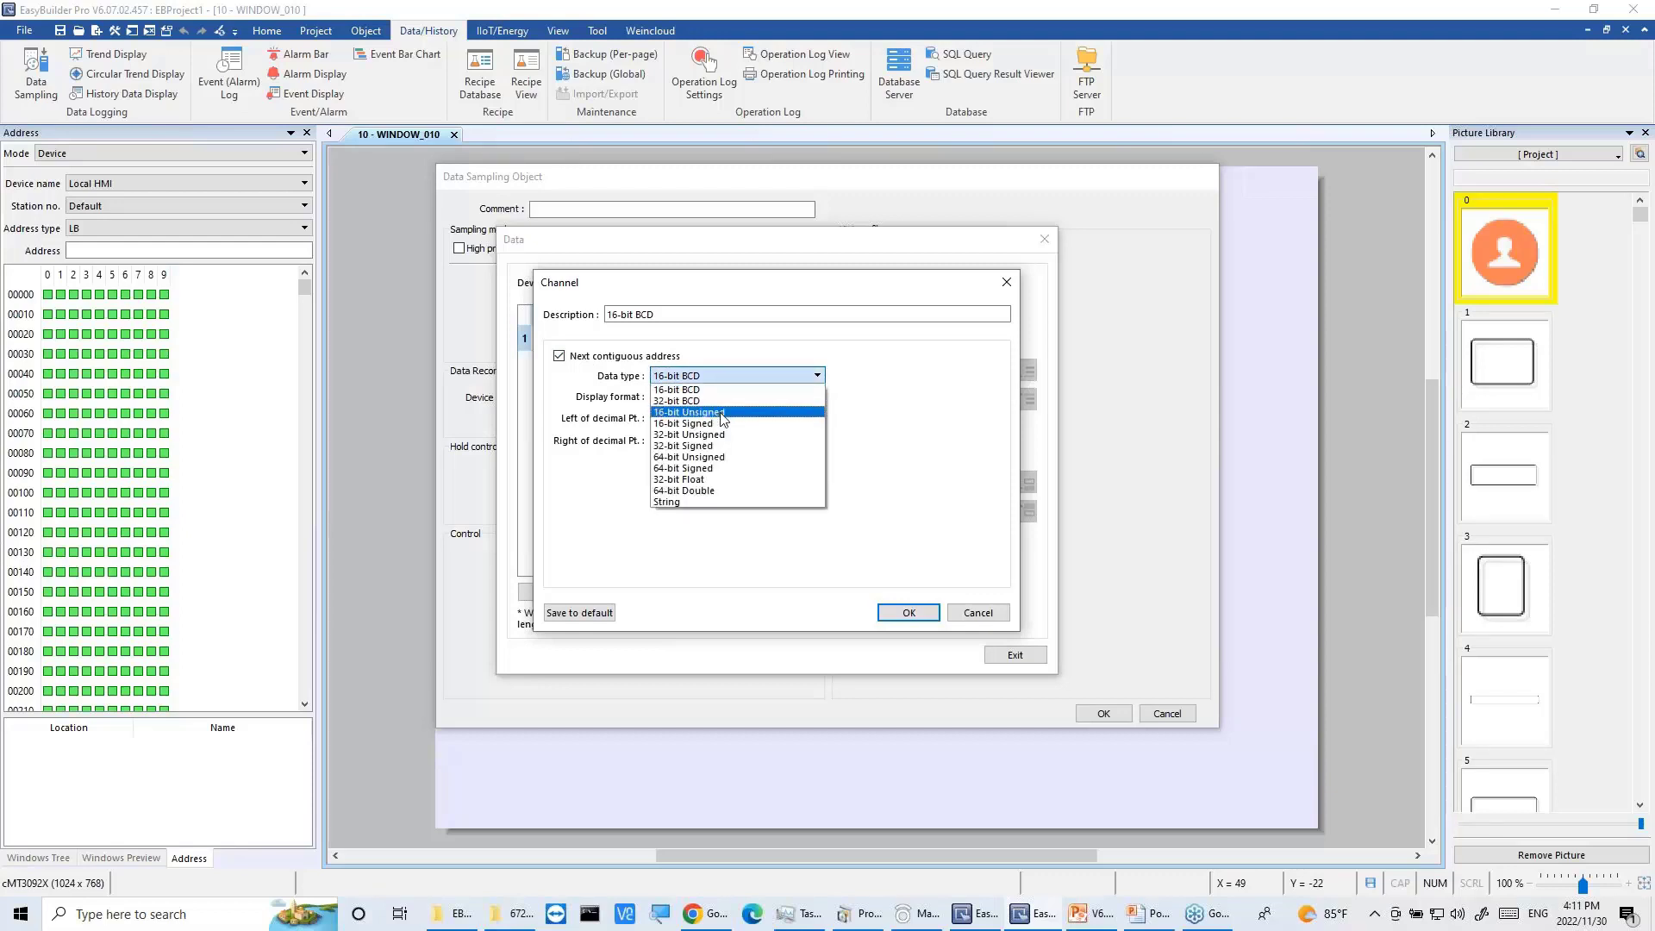
{"action": "left_click", "coordinate": [724, 413]}
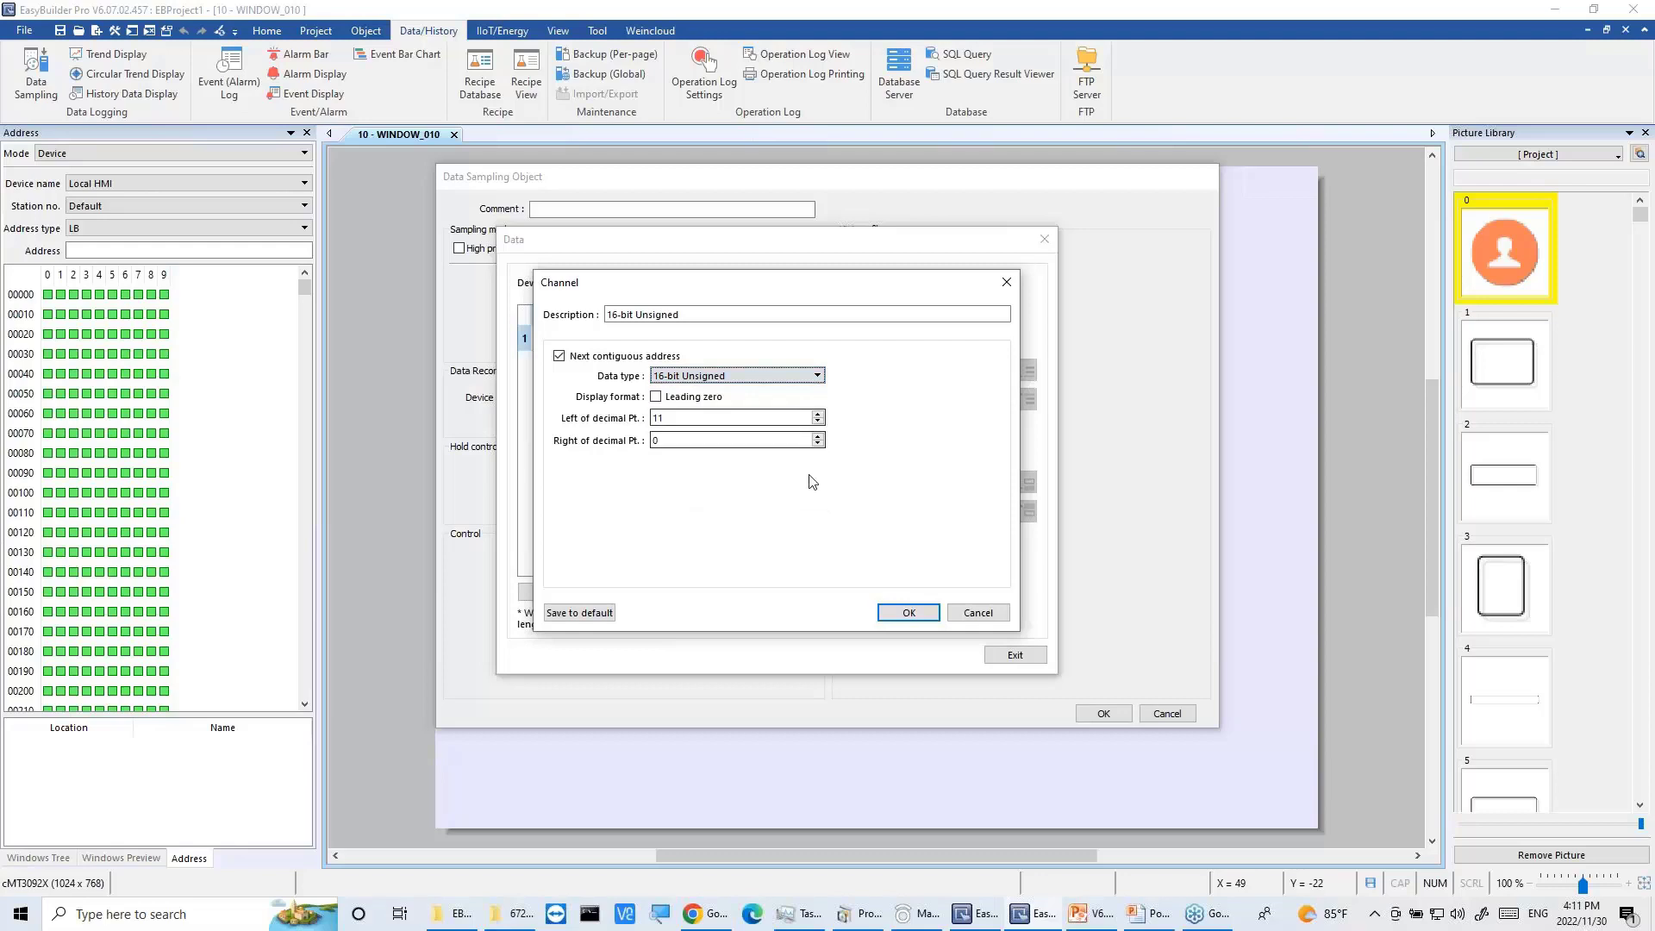
{"action": "left_click", "coordinate": [910, 614]}
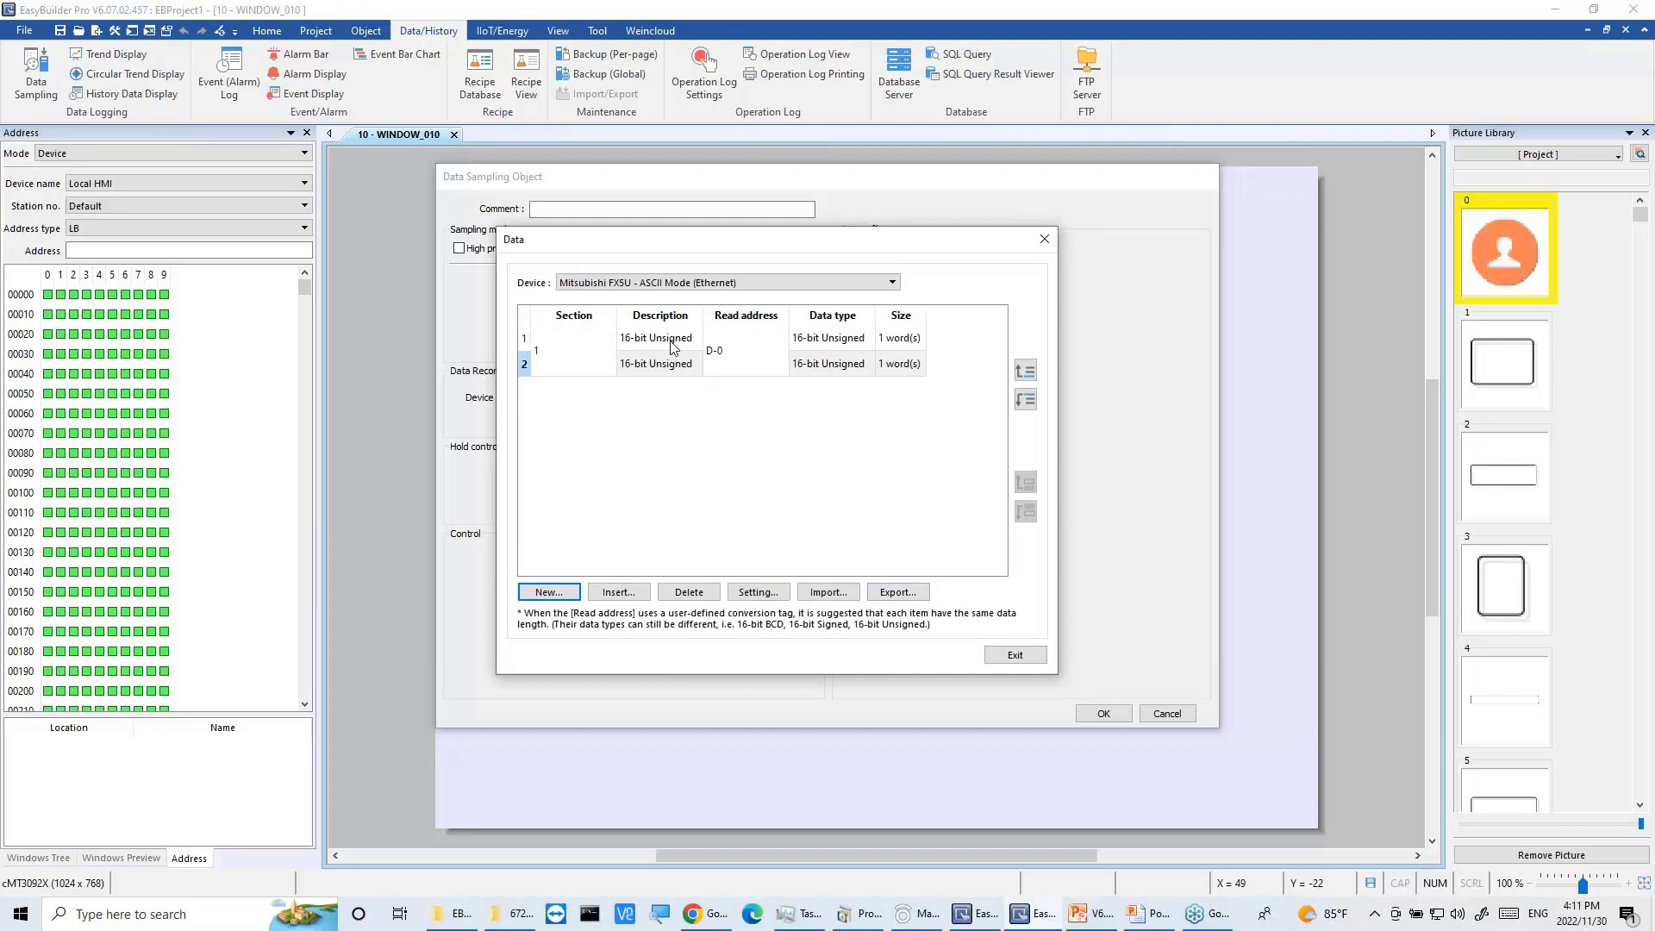
Step: Add a third data record channel with a non-contiguous address, reading R-0 with the 16-bit Unsigned data type
{"action": "left_click", "coordinate": [674, 347]}
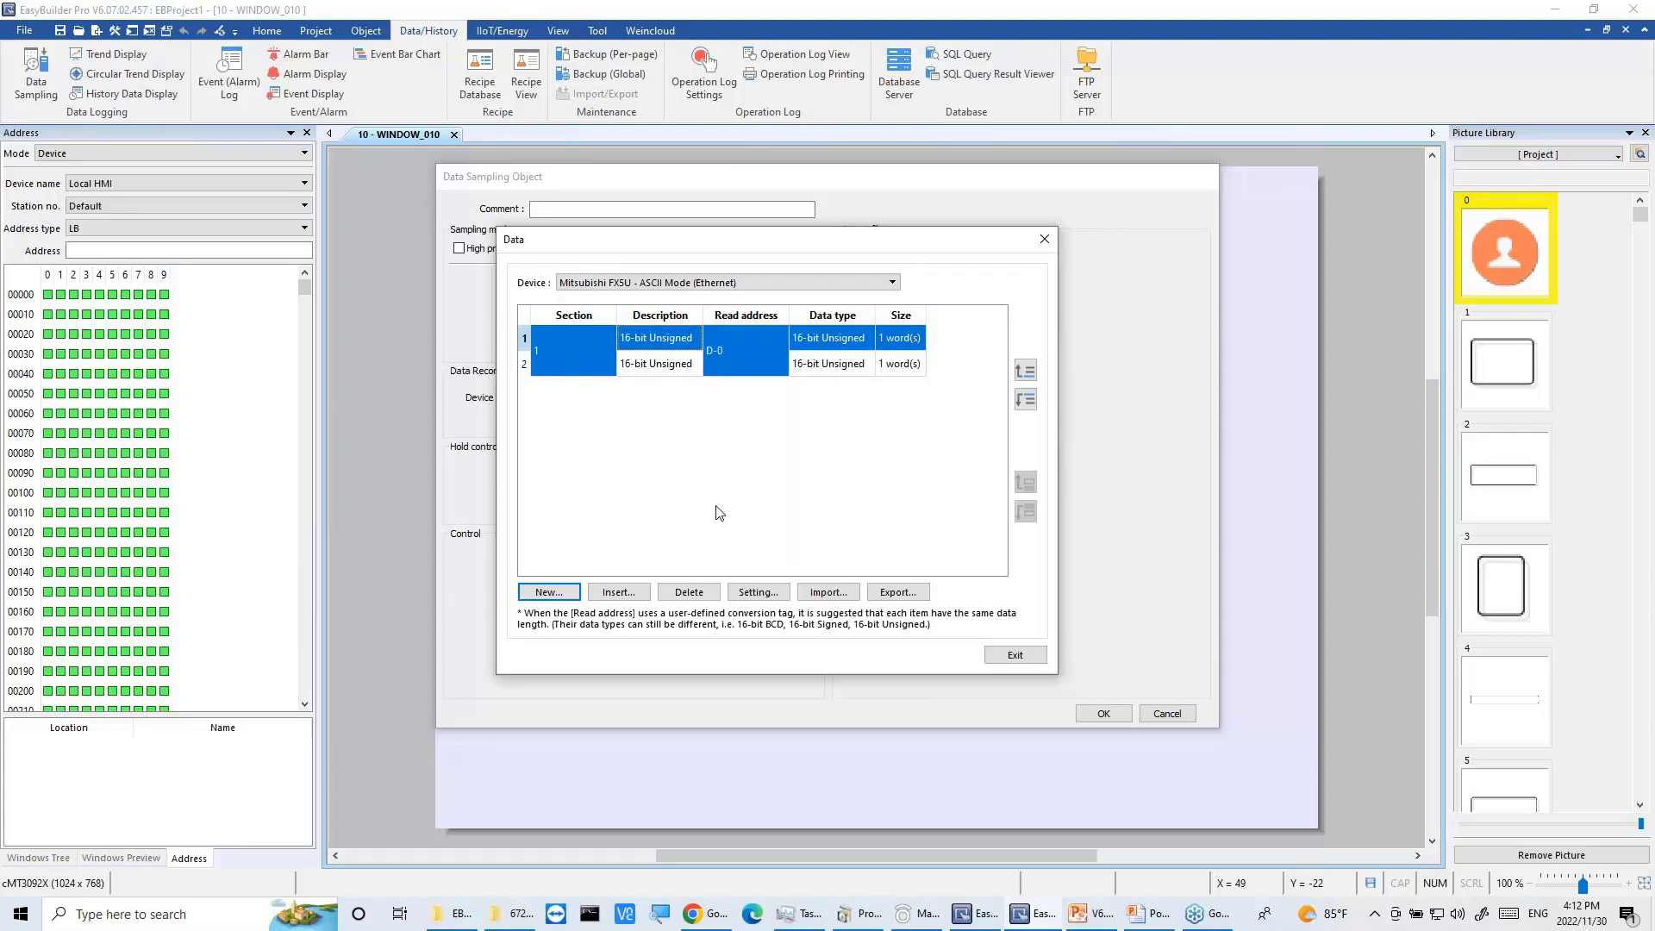
{"action": "left_click", "coordinate": [544, 594]}
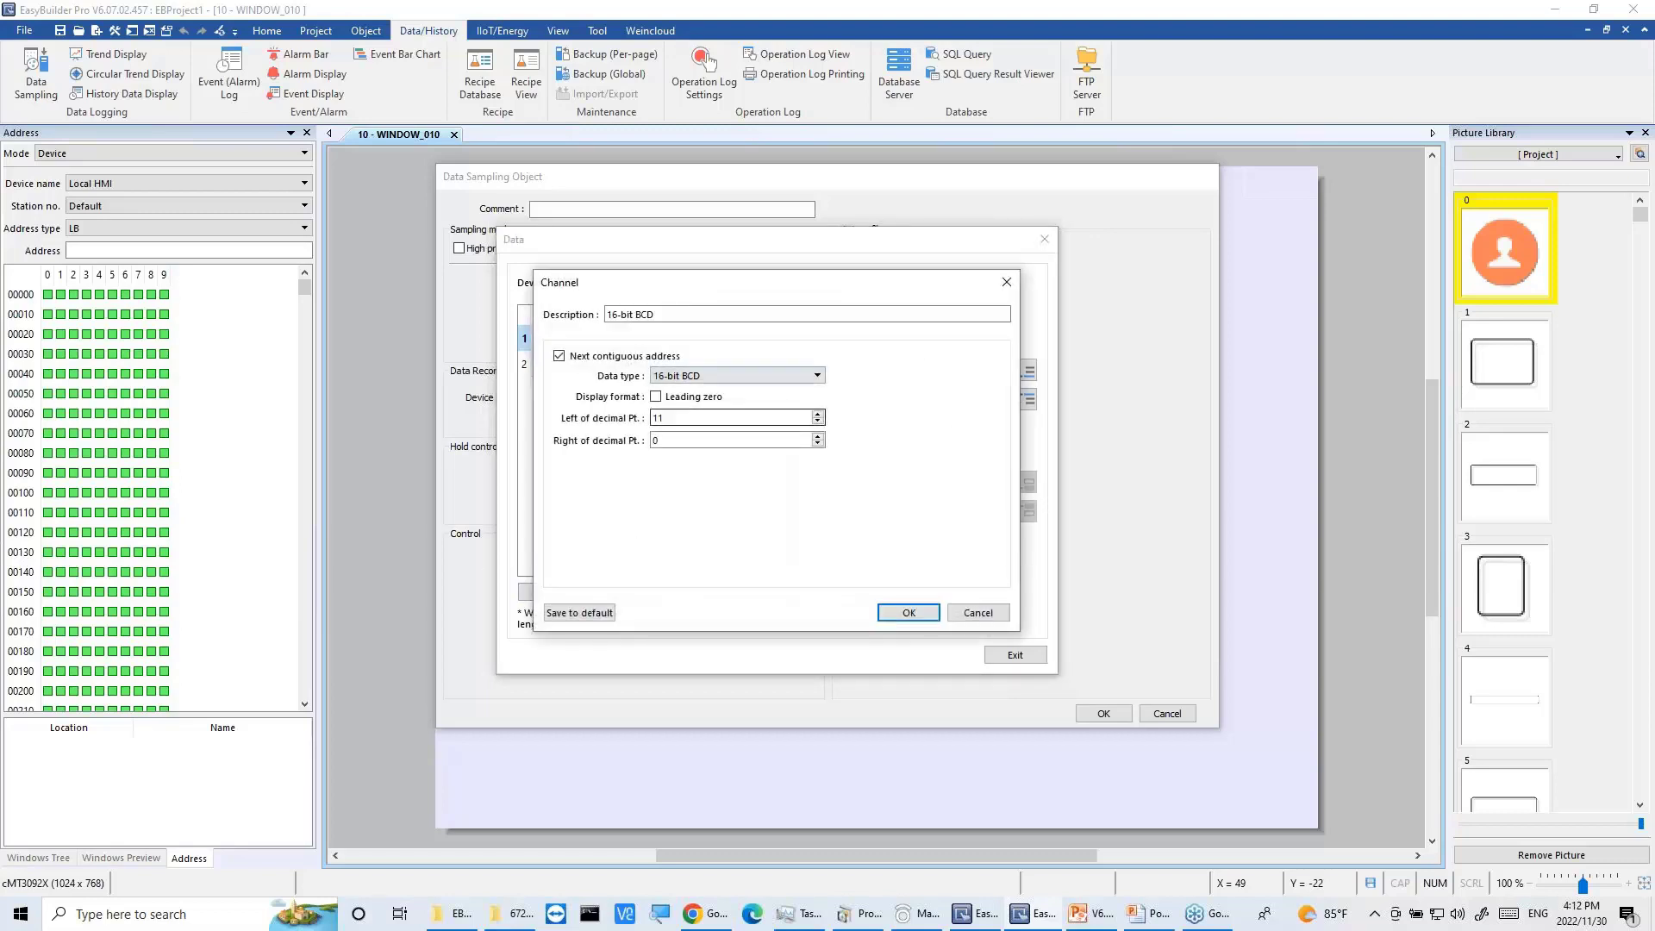
{"action": "left_click_drag", "start_coordinate": [812, 293], "coordinate": [1010, 298]}
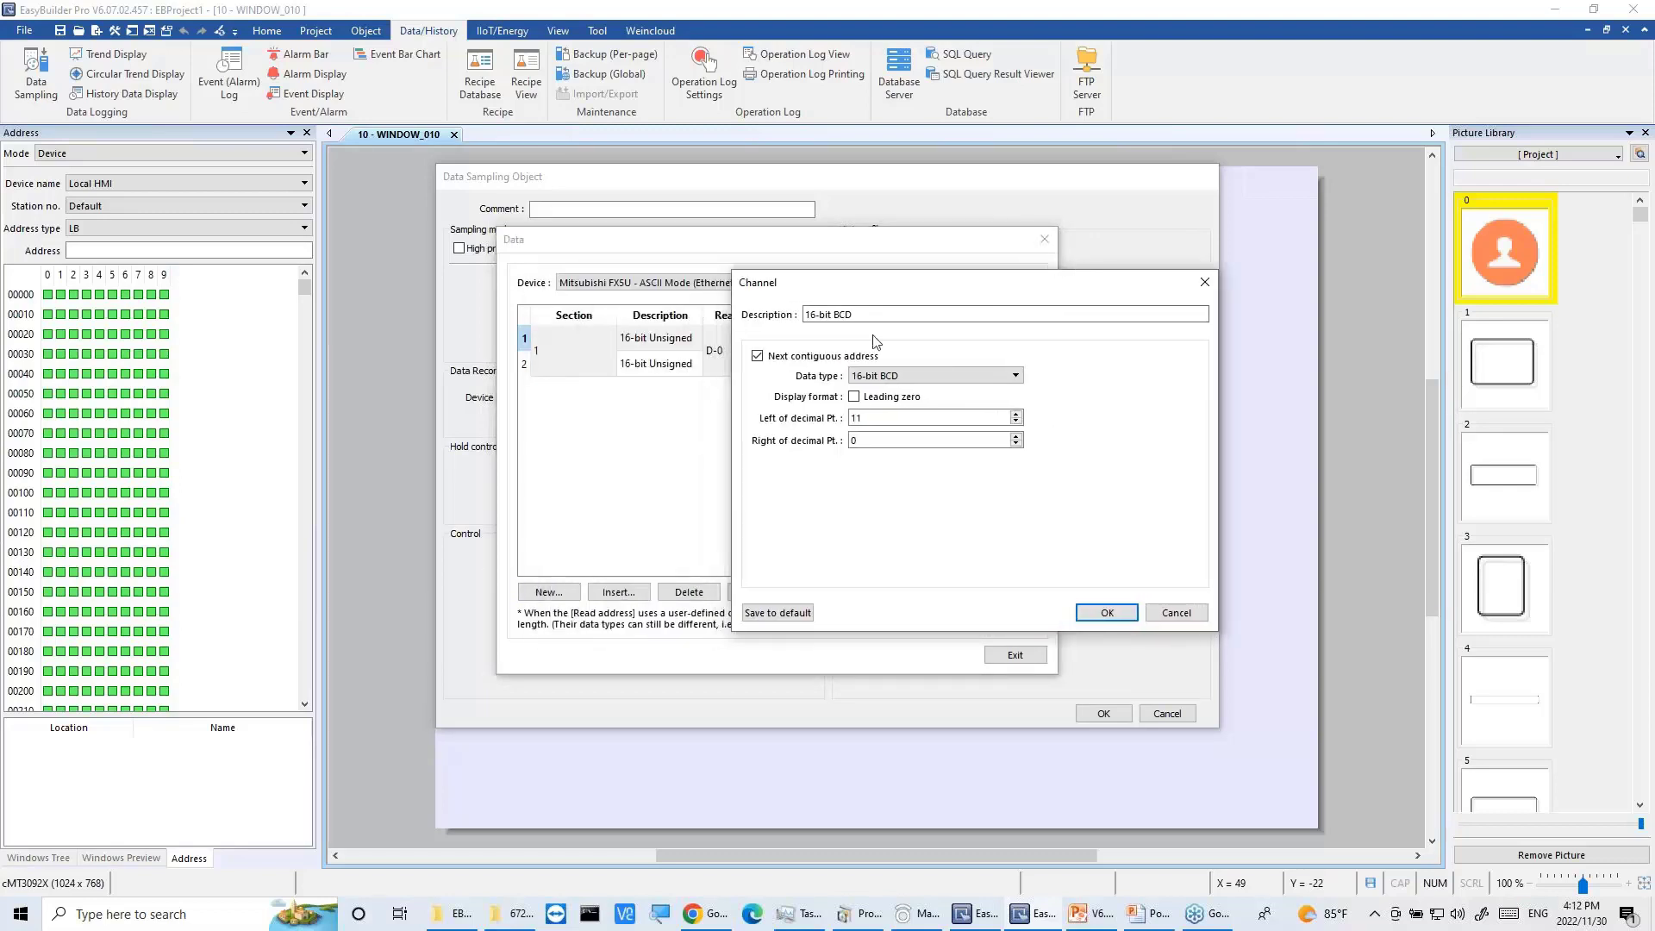
{"action": "left_click", "coordinate": [758, 356]}
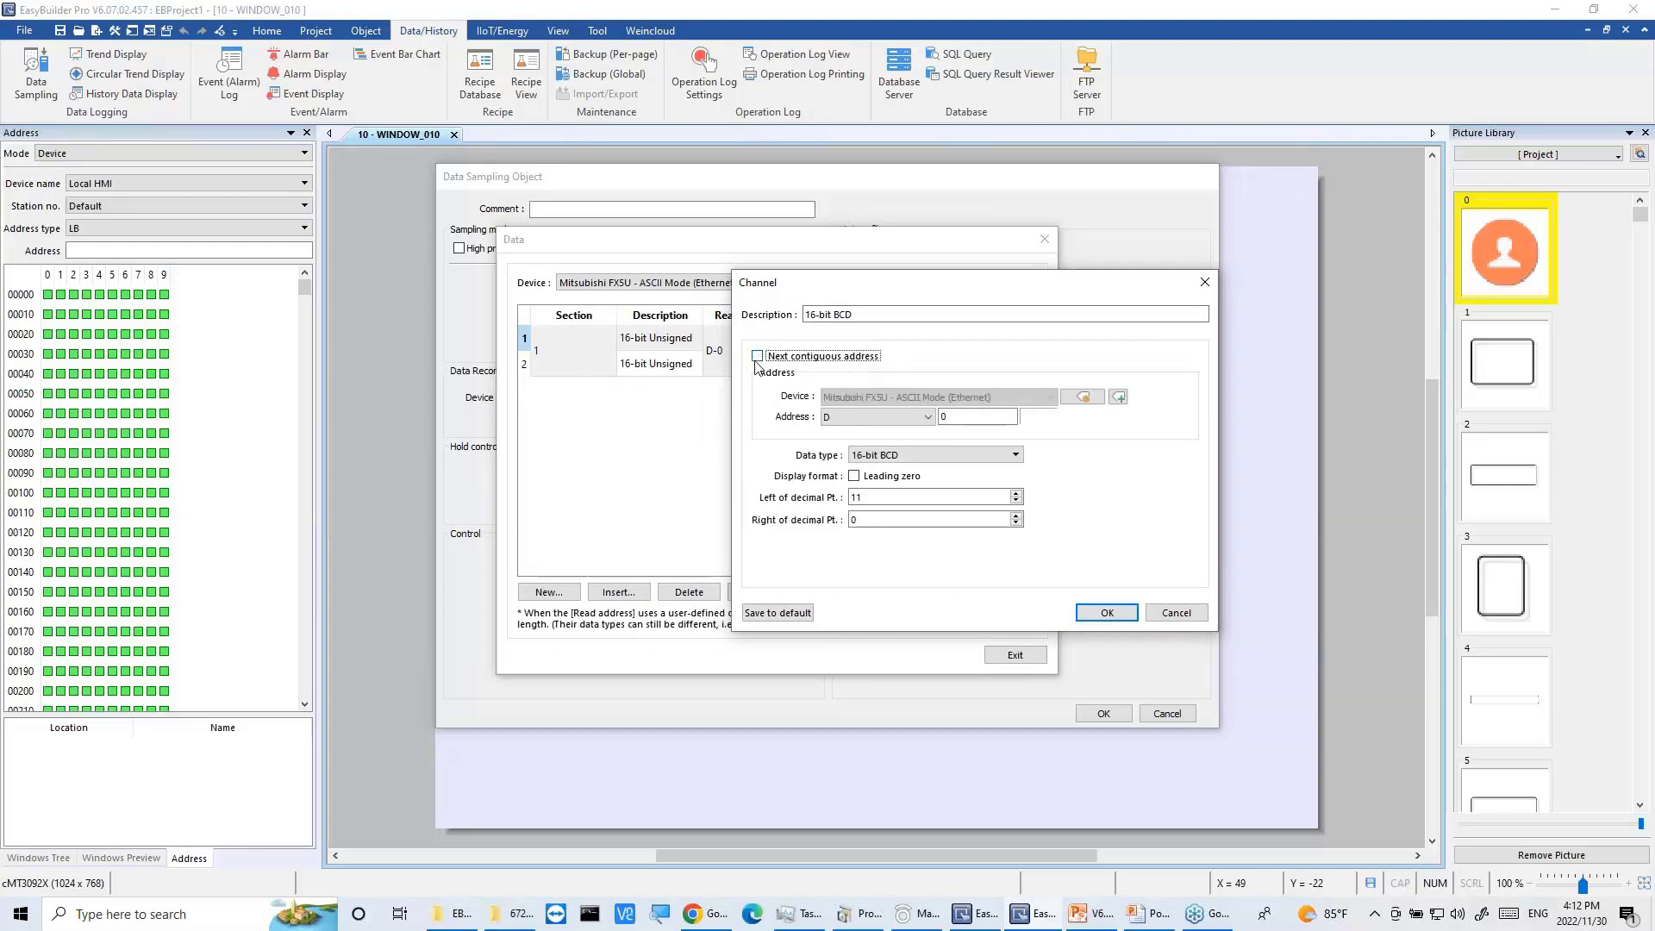
{"action": "left_click", "coordinate": [757, 357]}
{"action": "left_click", "coordinate": [758, 357]}
{"action": "left_click", "coordinate": [868, 411]}
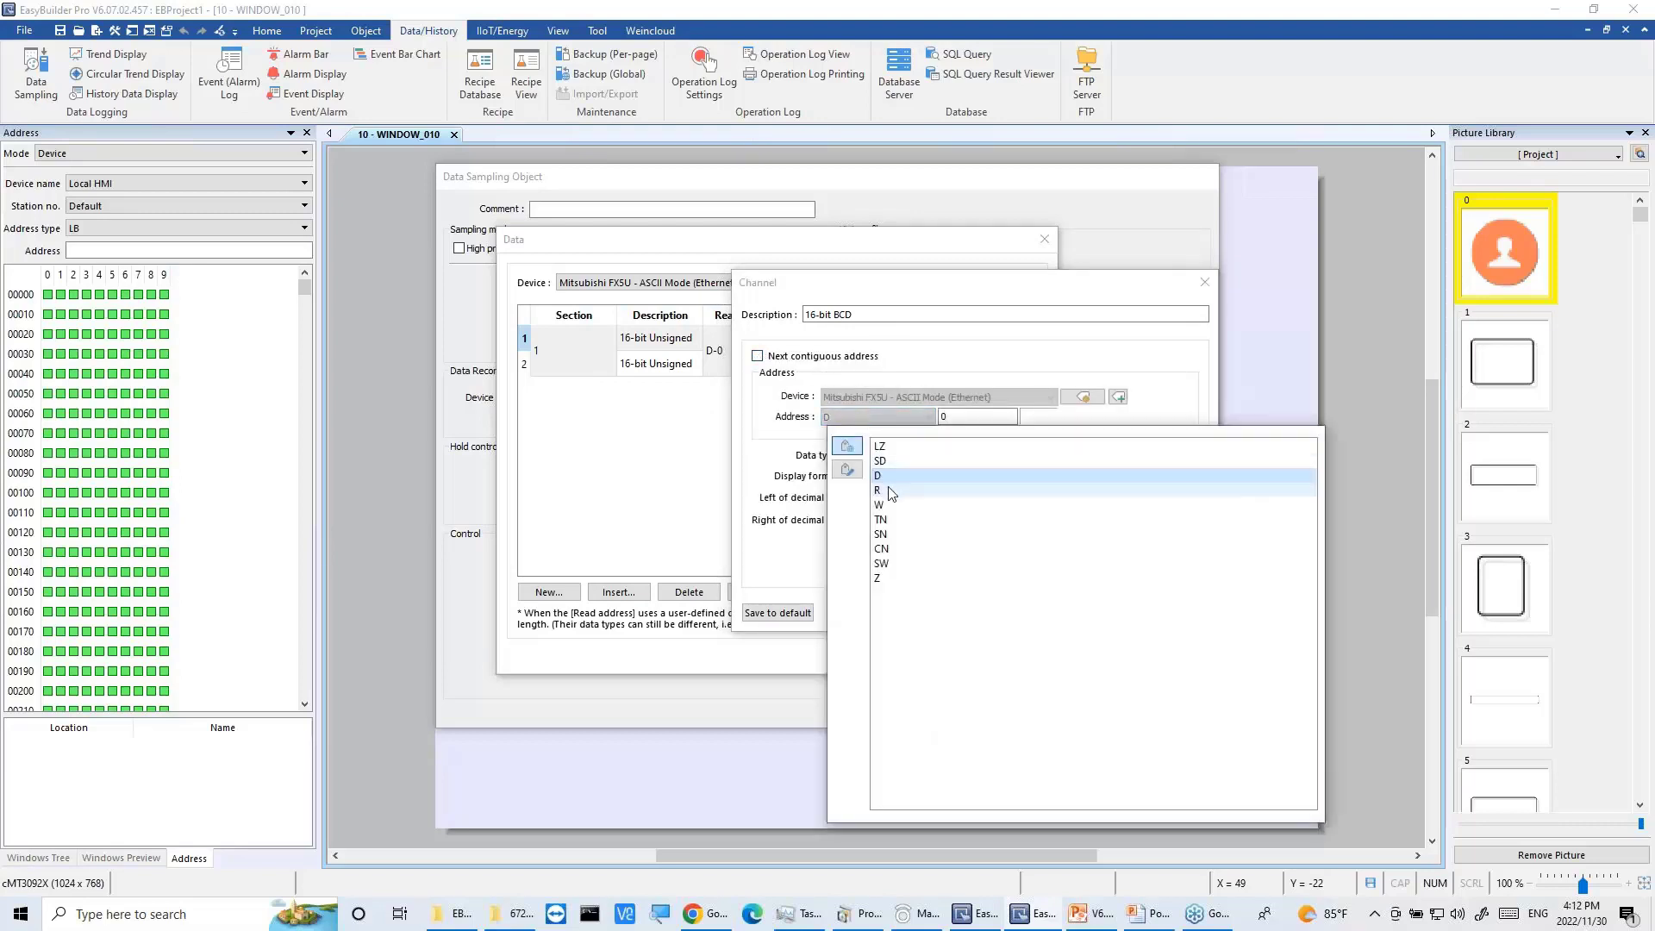
{"action": "left_click", "coordinate": [892, 492]}
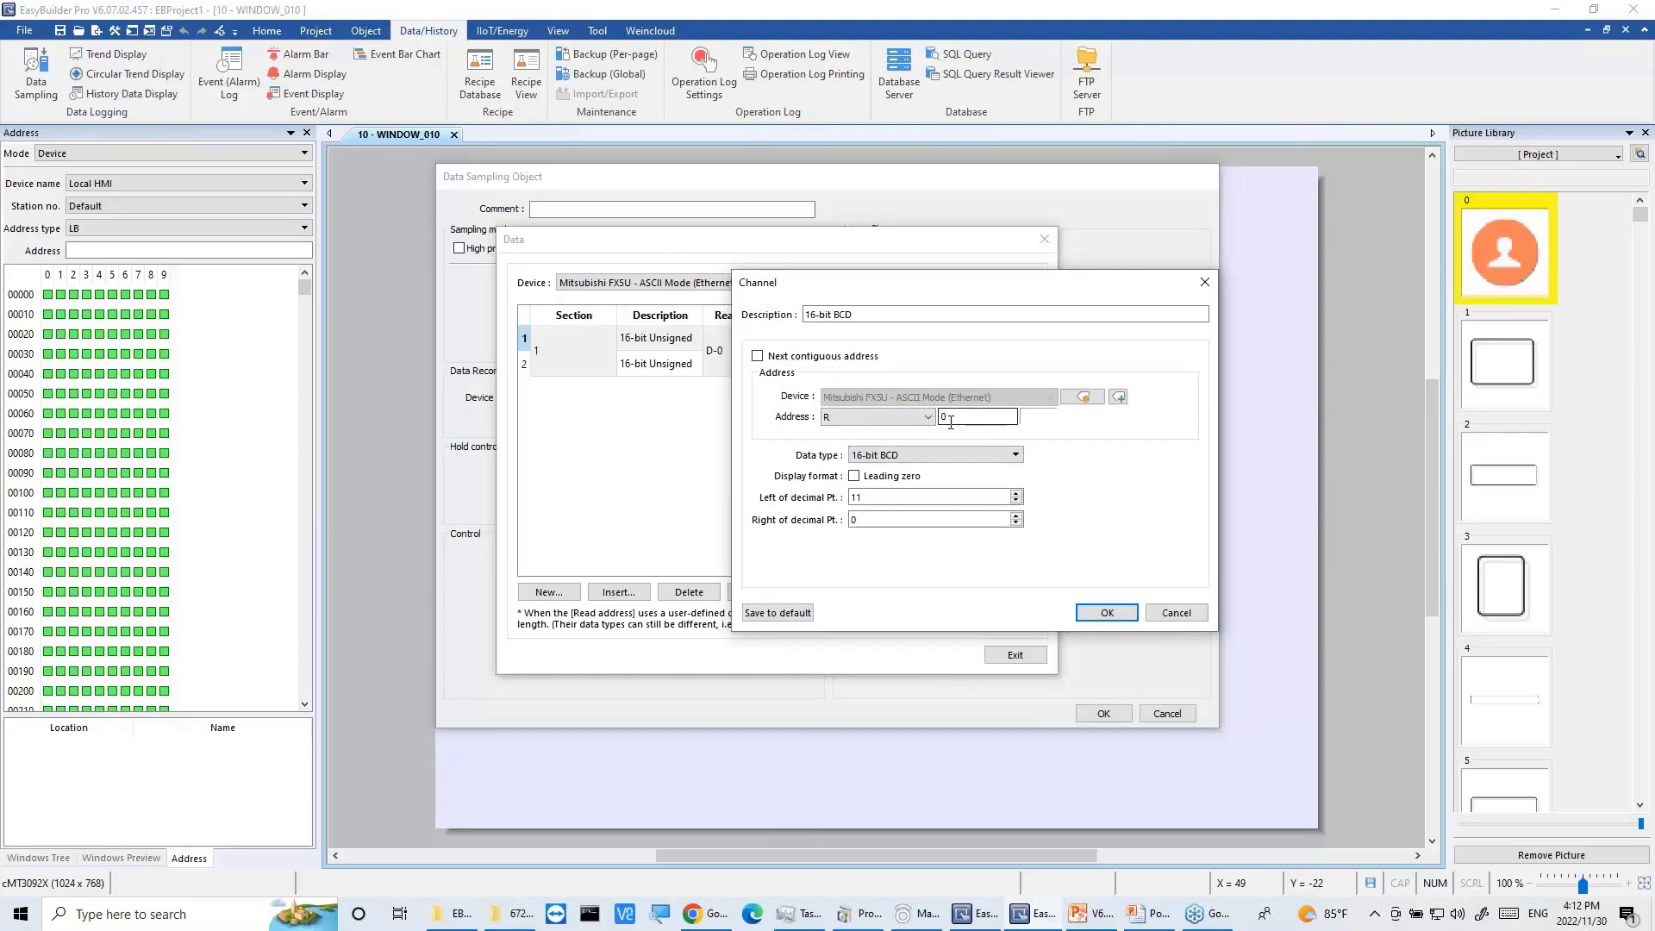
{"action": "left_click", "coordinate": [929, 456]}
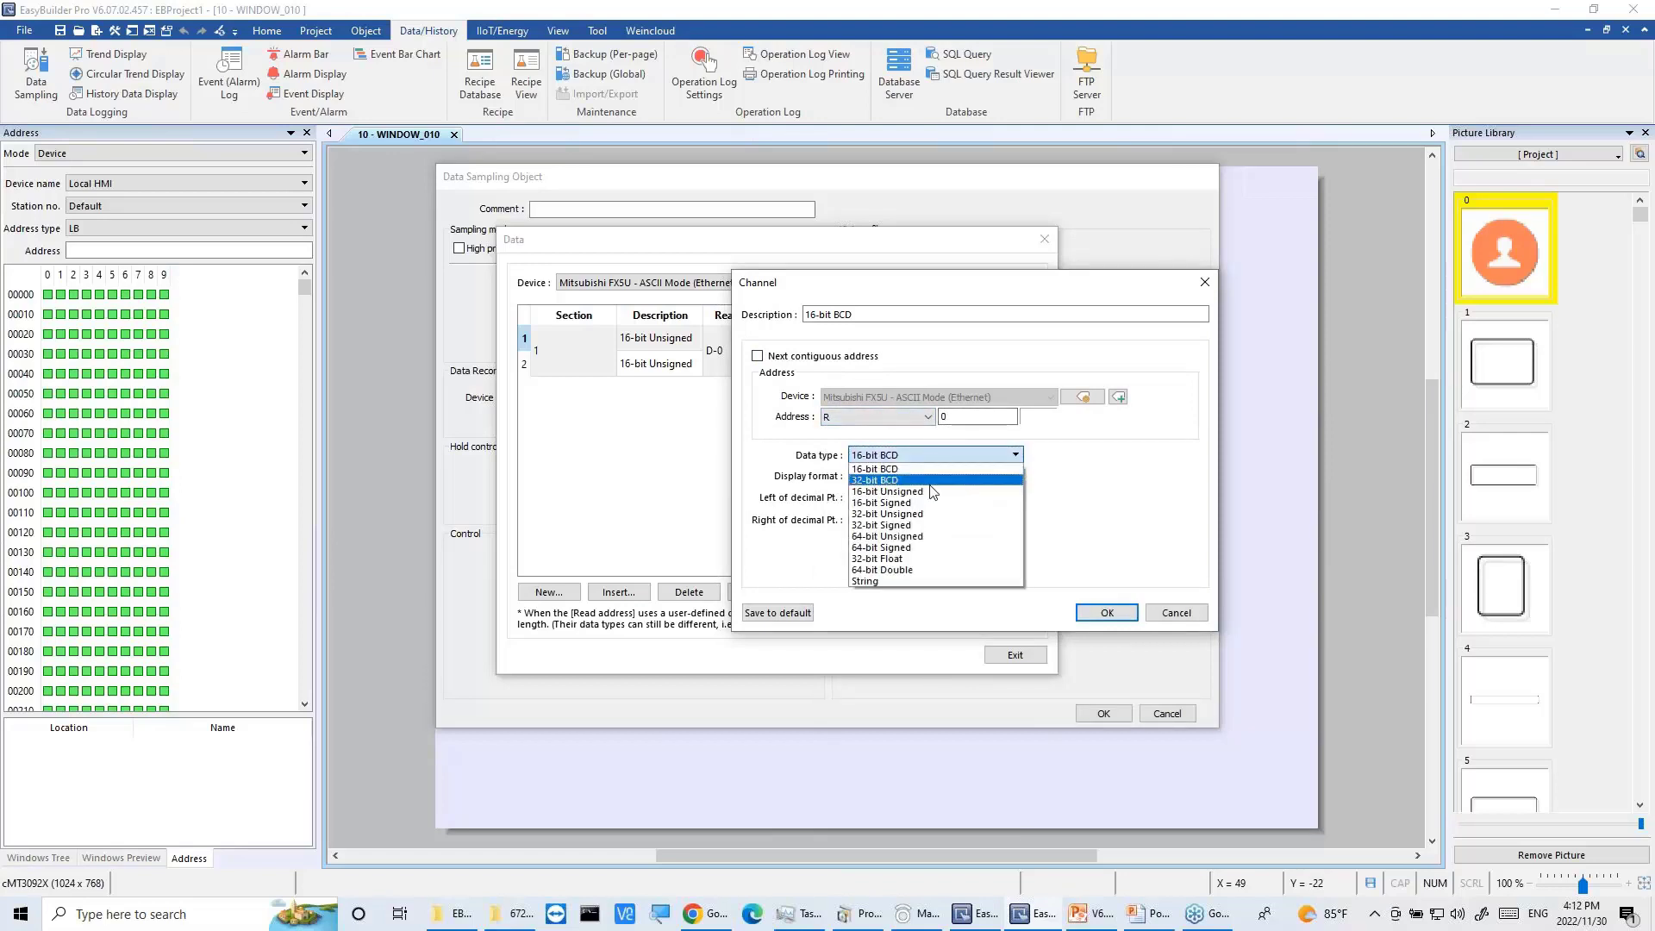
{"action": "left_click", "coordinate": [932, 491]}
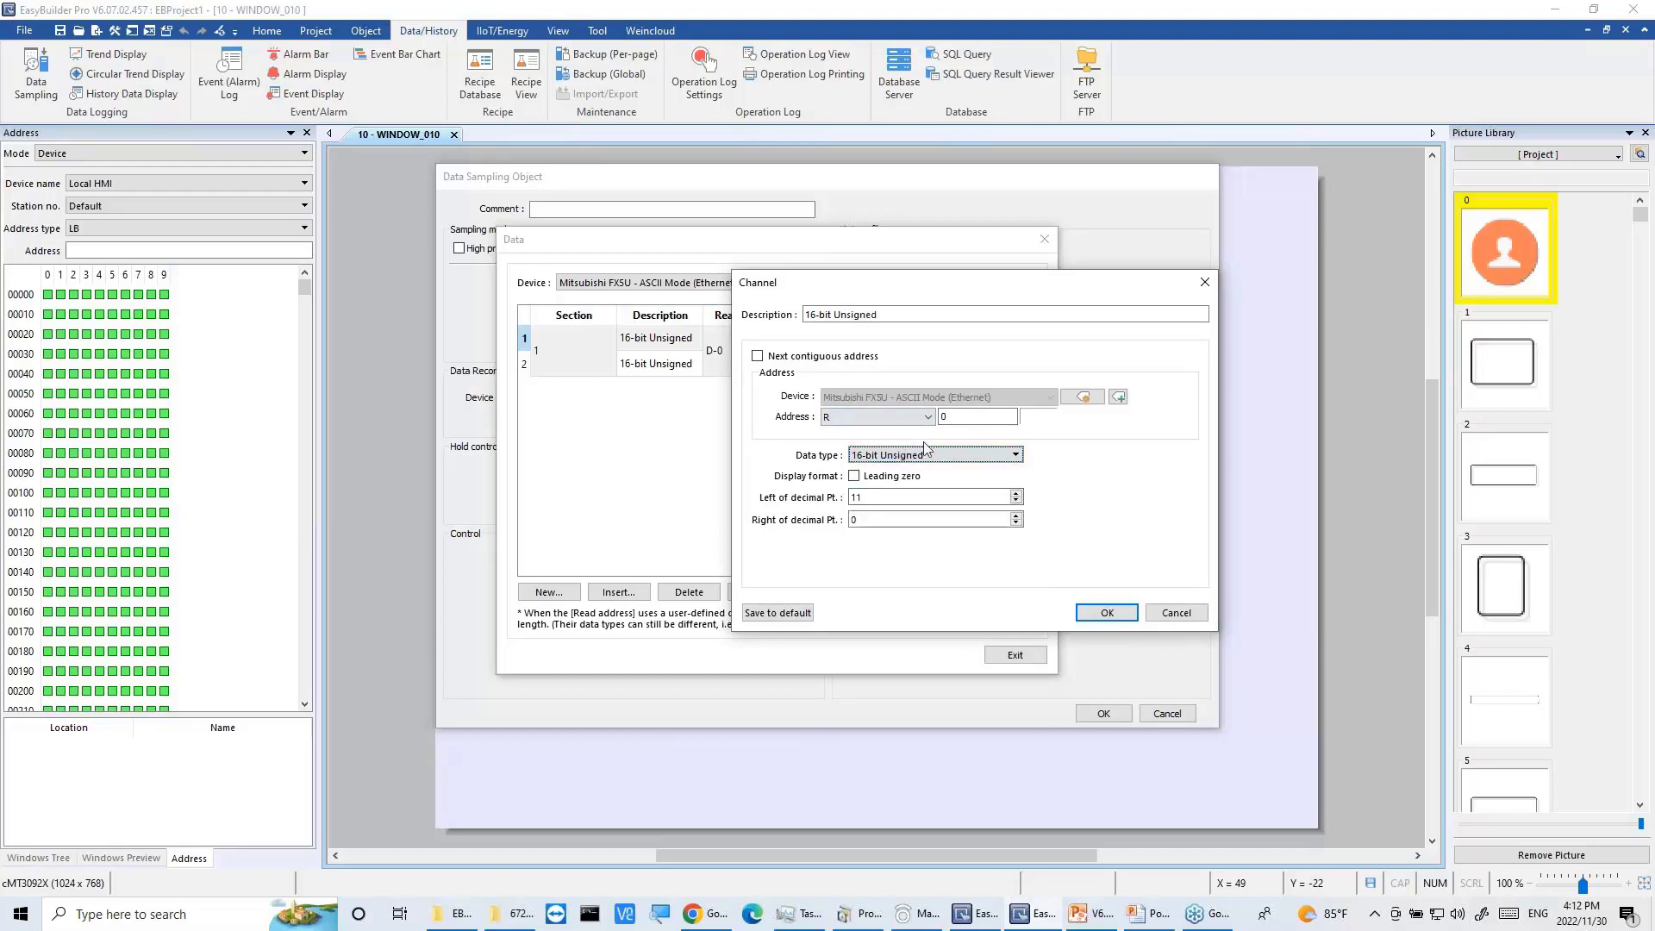
{"action": "left_click", "coordinate": [1102, 613]}
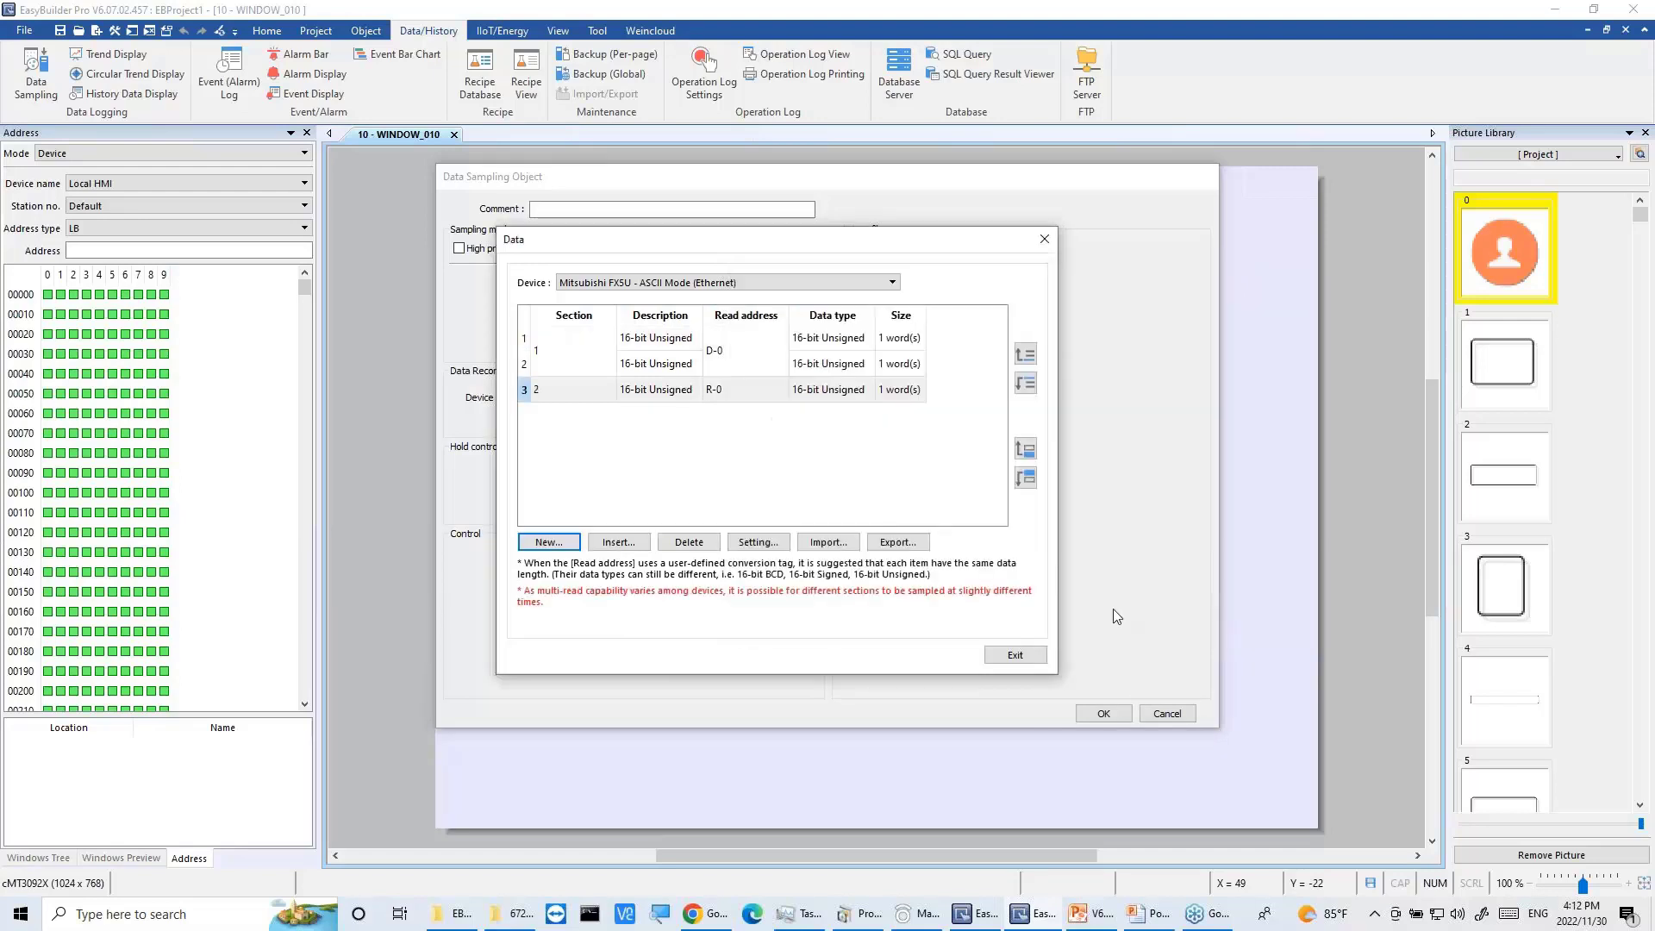
Step: Close the data record settings, save the data sampling object and leave the data sampling list
{"action": "left_click", "coordinate": [725, 462]}
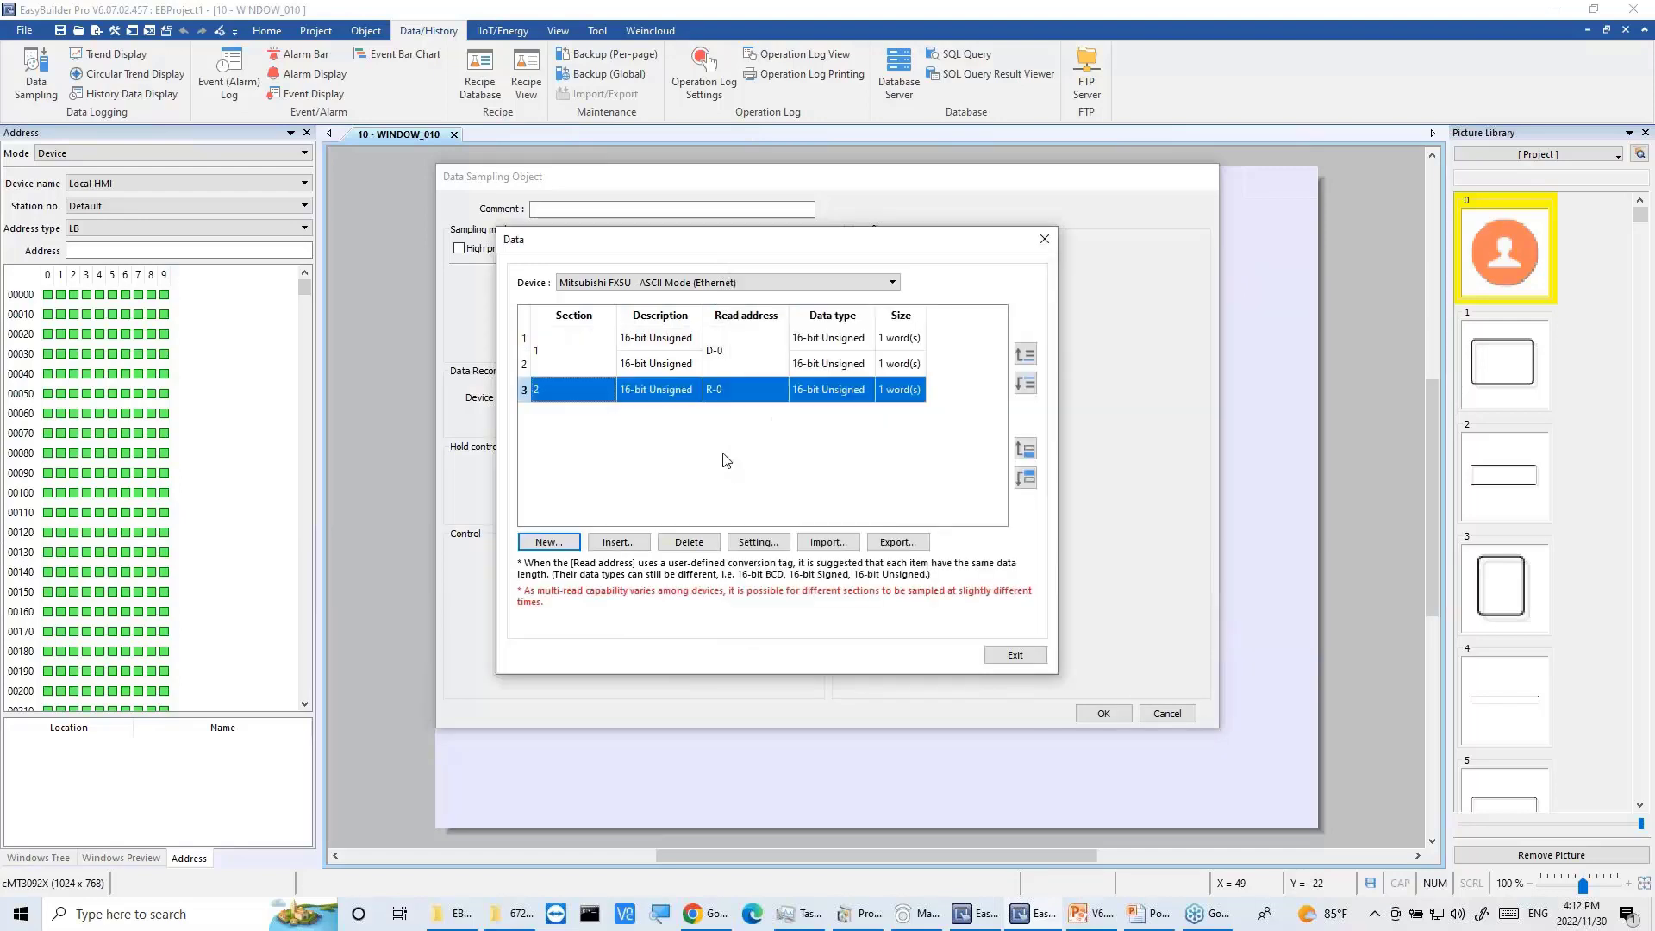
{"action": "left_click", "coordinate": [738, 351]}
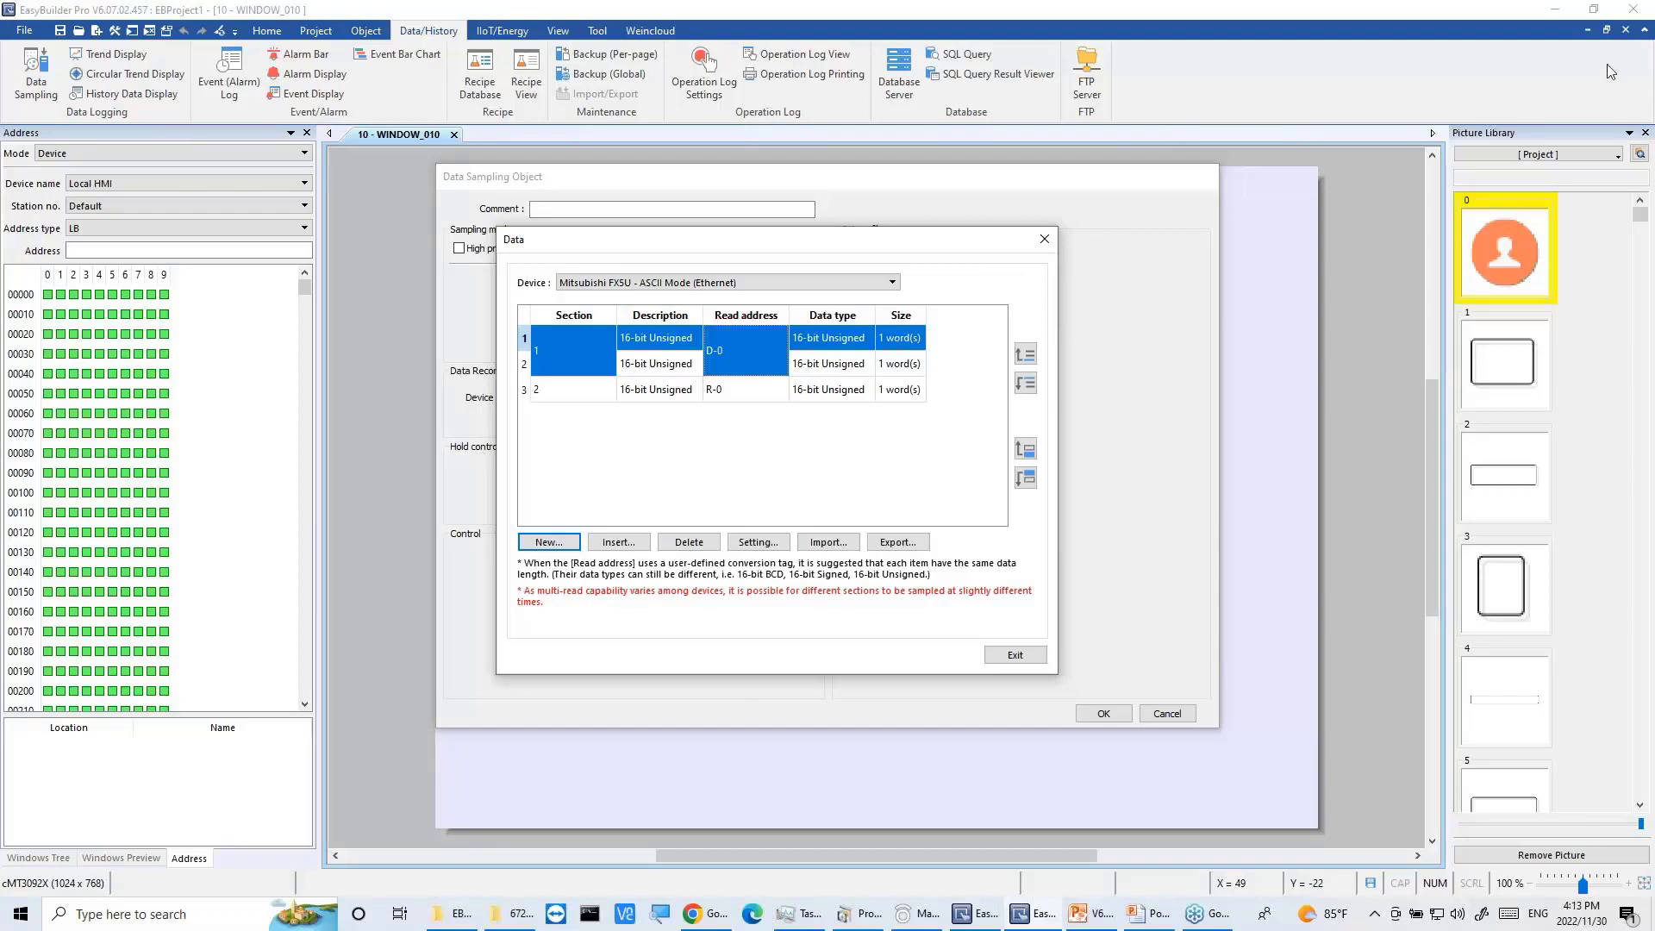
{"action": "left_click", "coordinate": [1645, 60]}
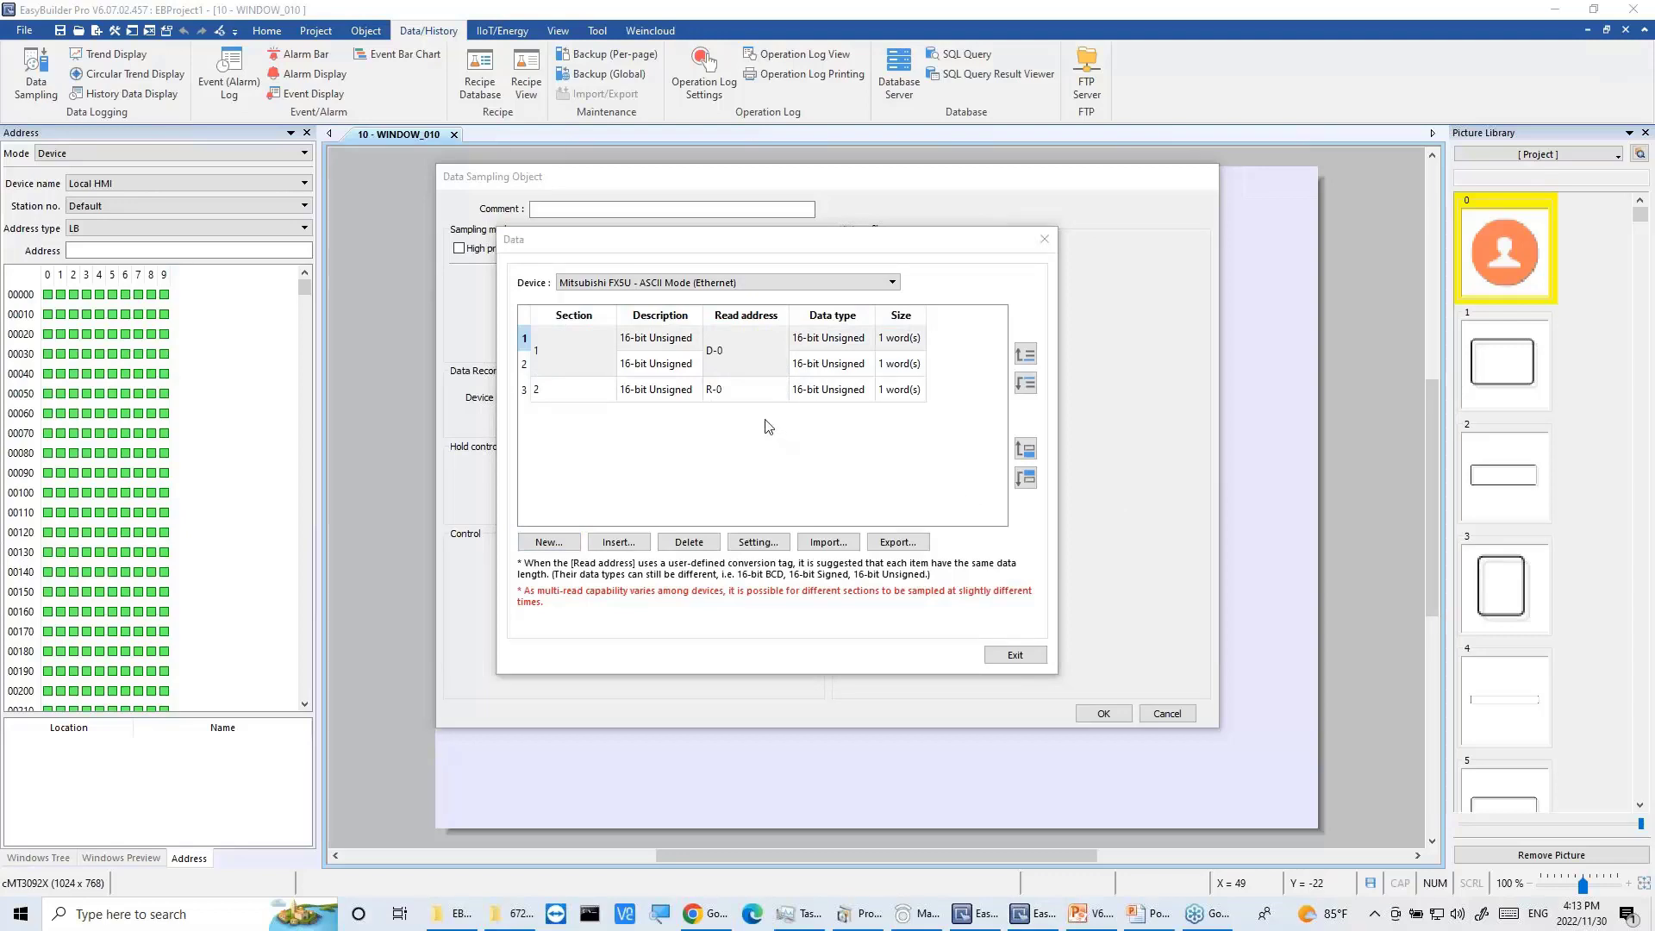
{"action": "left_click", "coordinate": [1016, 657]}
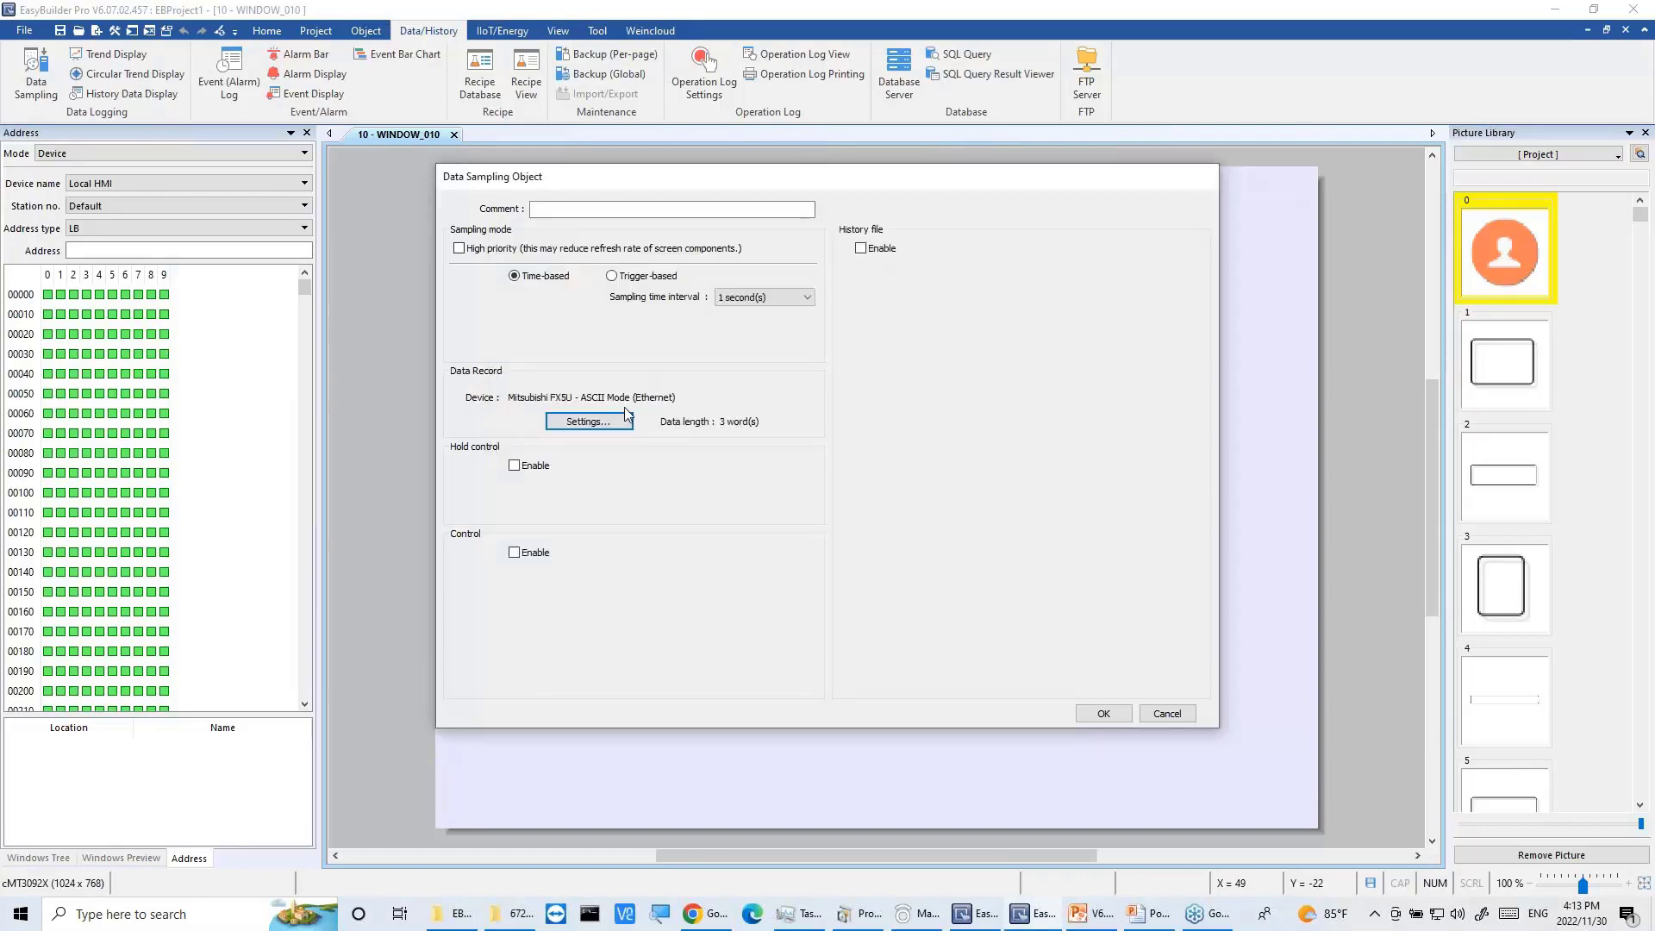
{"action": "left_click", "coordinate": [1103, 719]}
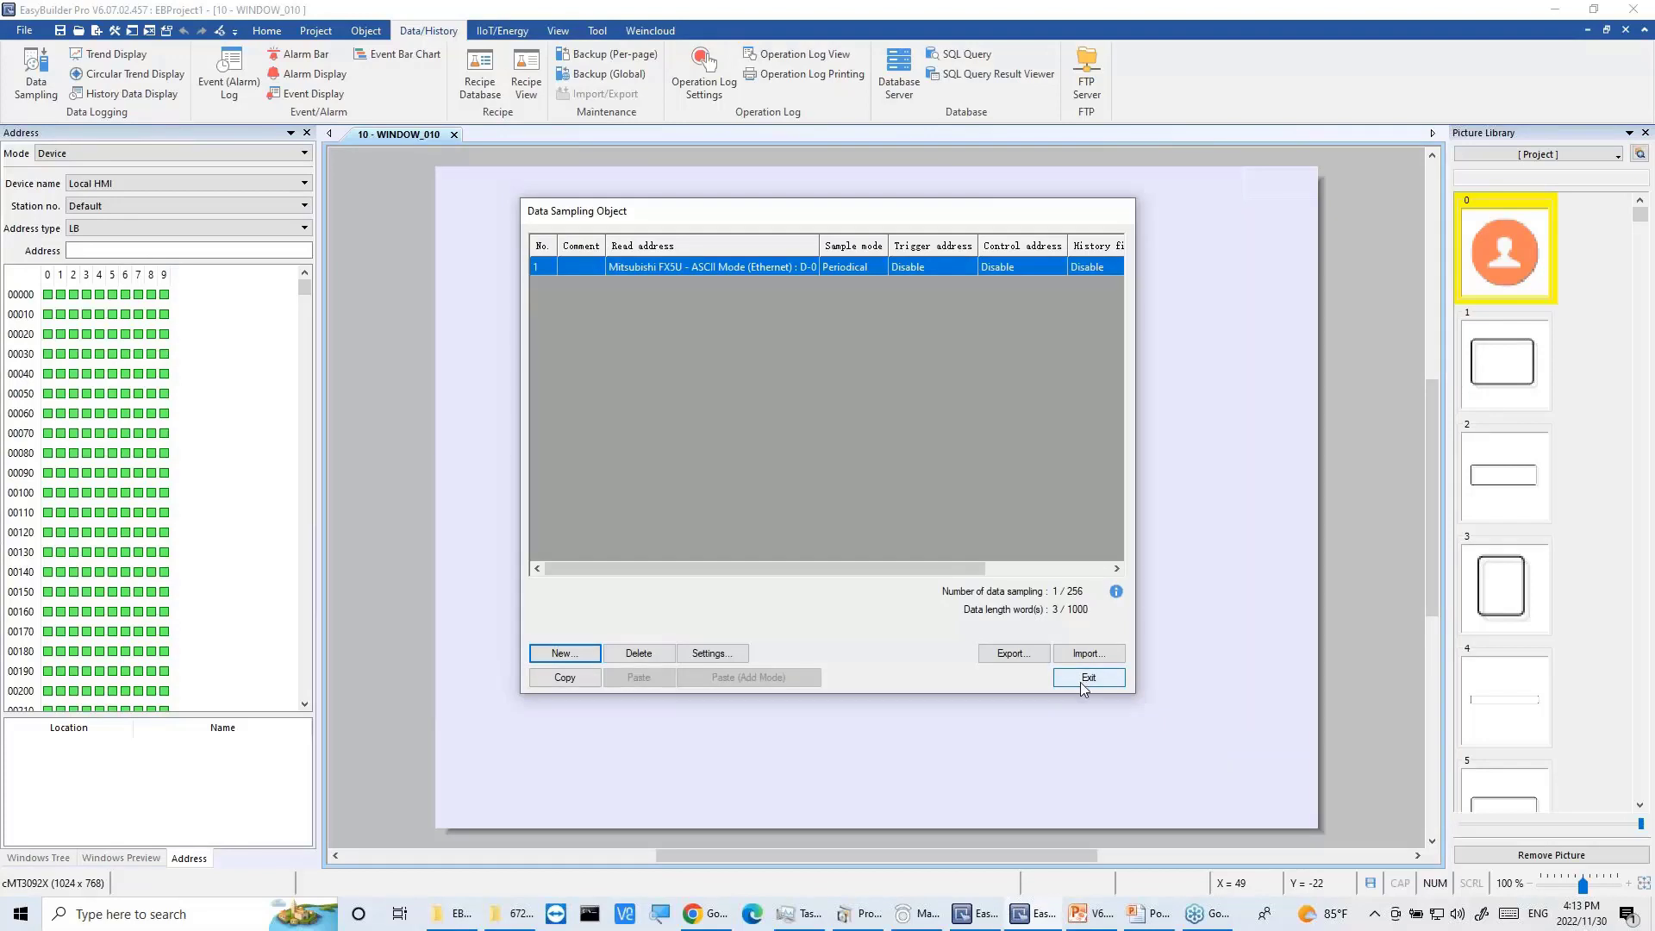
{"action": "left_click", "coordinate": [1082, 682]}
{"action": "left_click", "coordinate": [36, 74]}
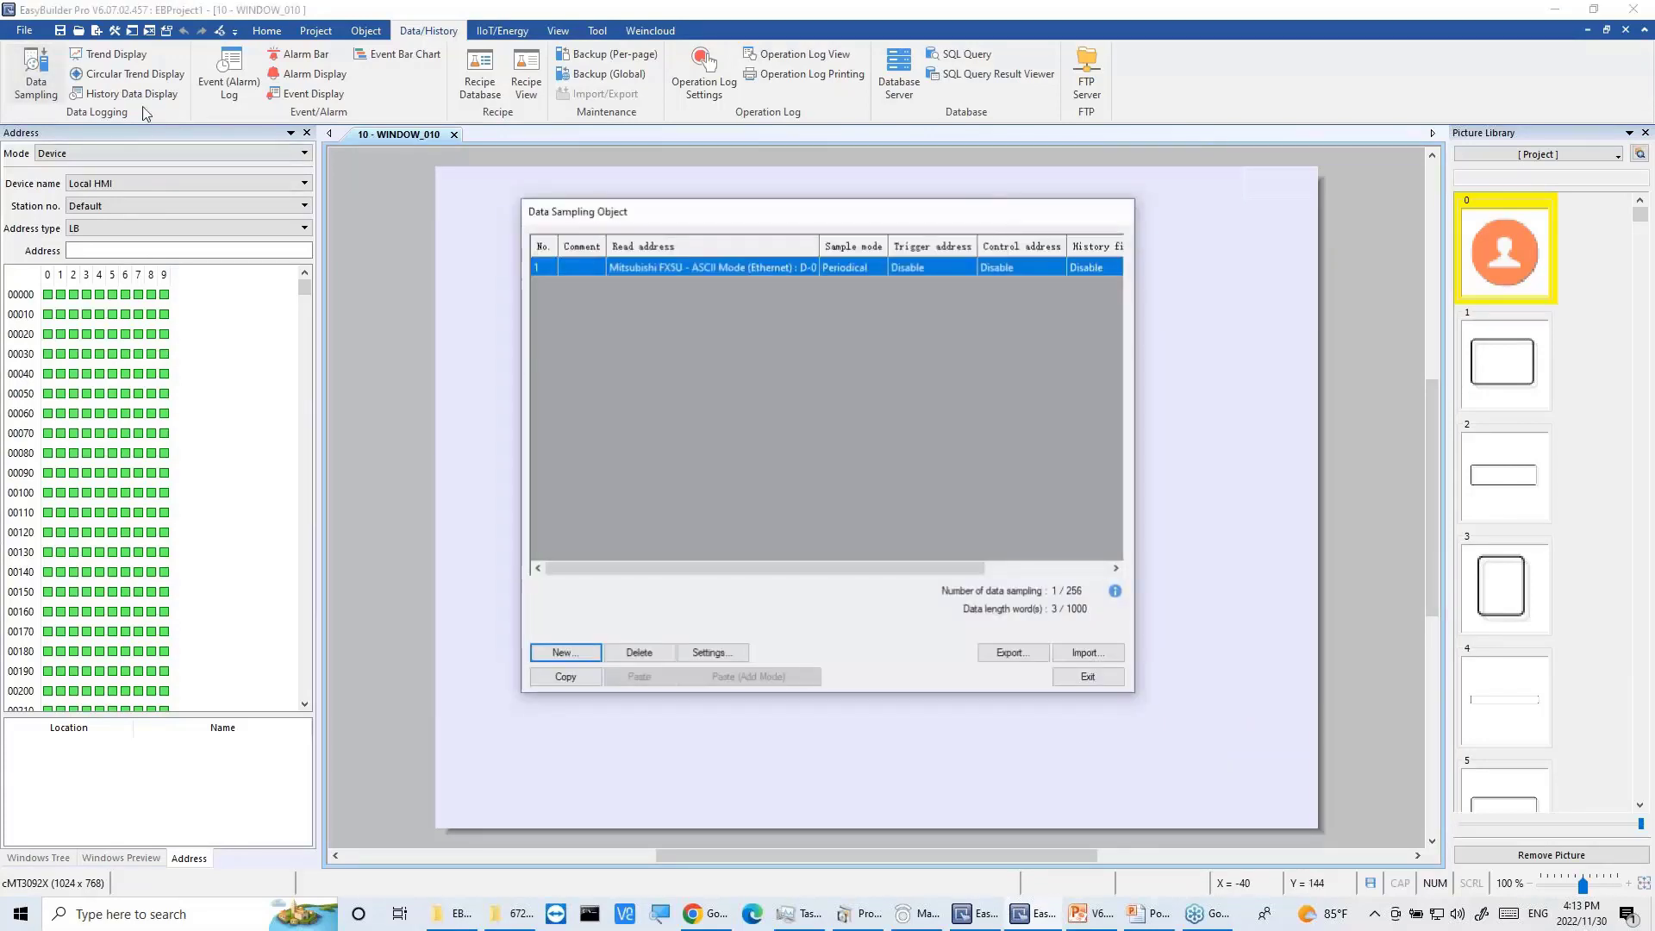
{"action": "left_click", "coordinate": [1112, 677]}
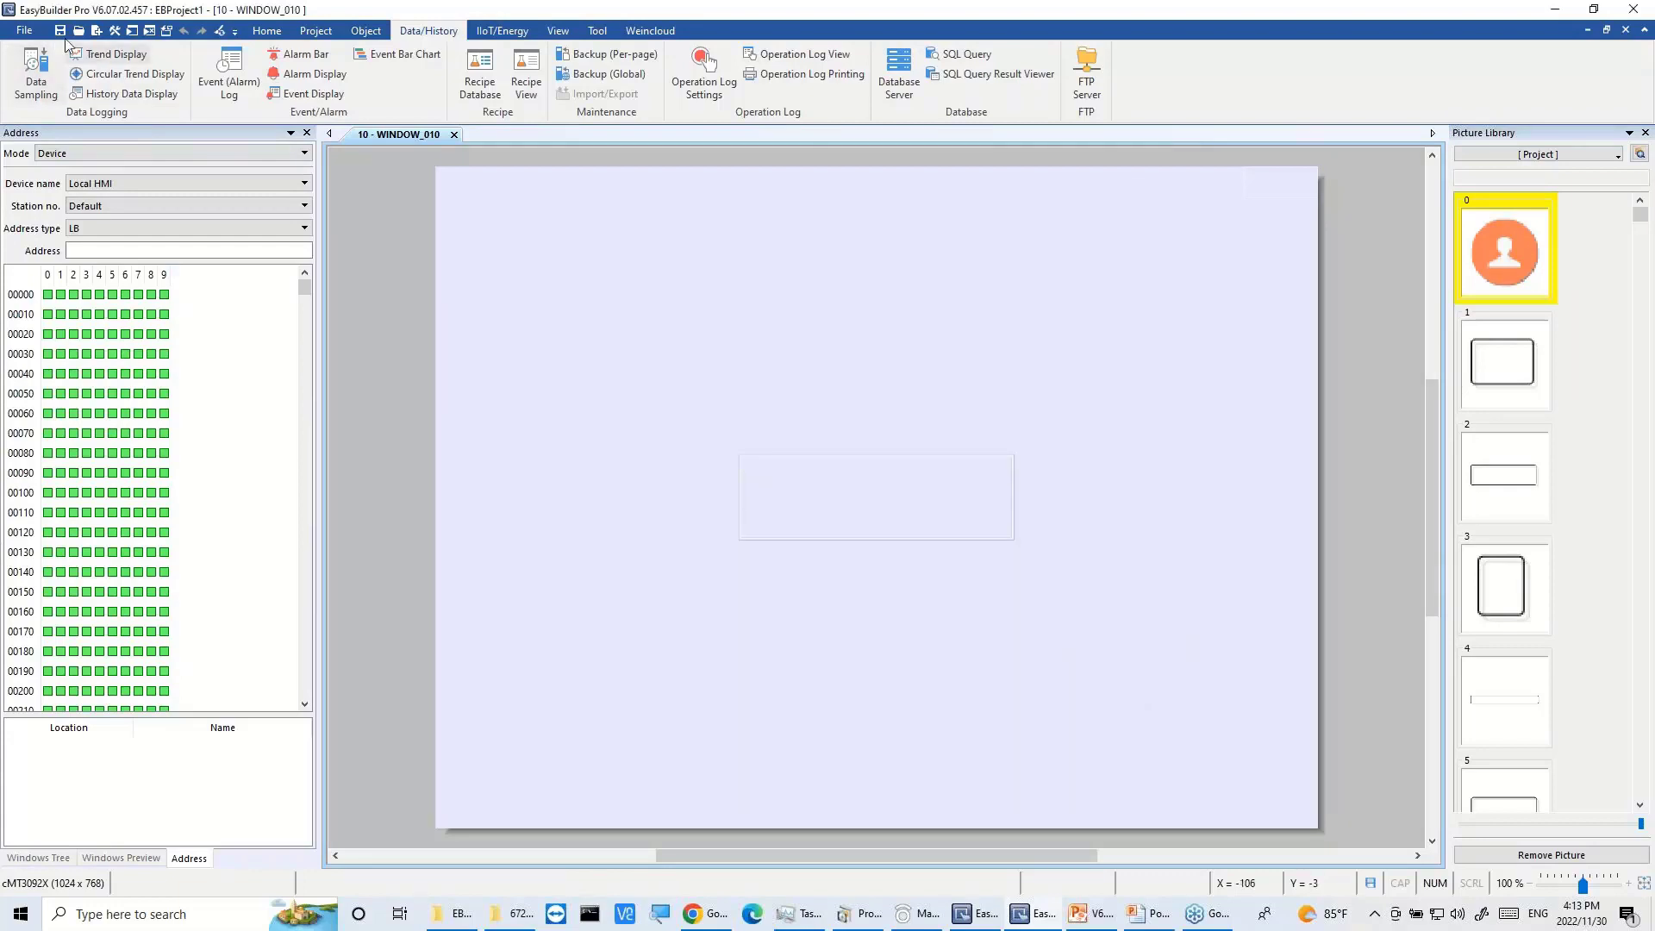
Step: Add a Siemens S7-1200/S7-1500 (S7CommPlus, Symbolic Addressing) (Ethernet) device to the system parameters, found by searching for "siemens"
{"action": "left_click", "coordinate": [258, 33]}
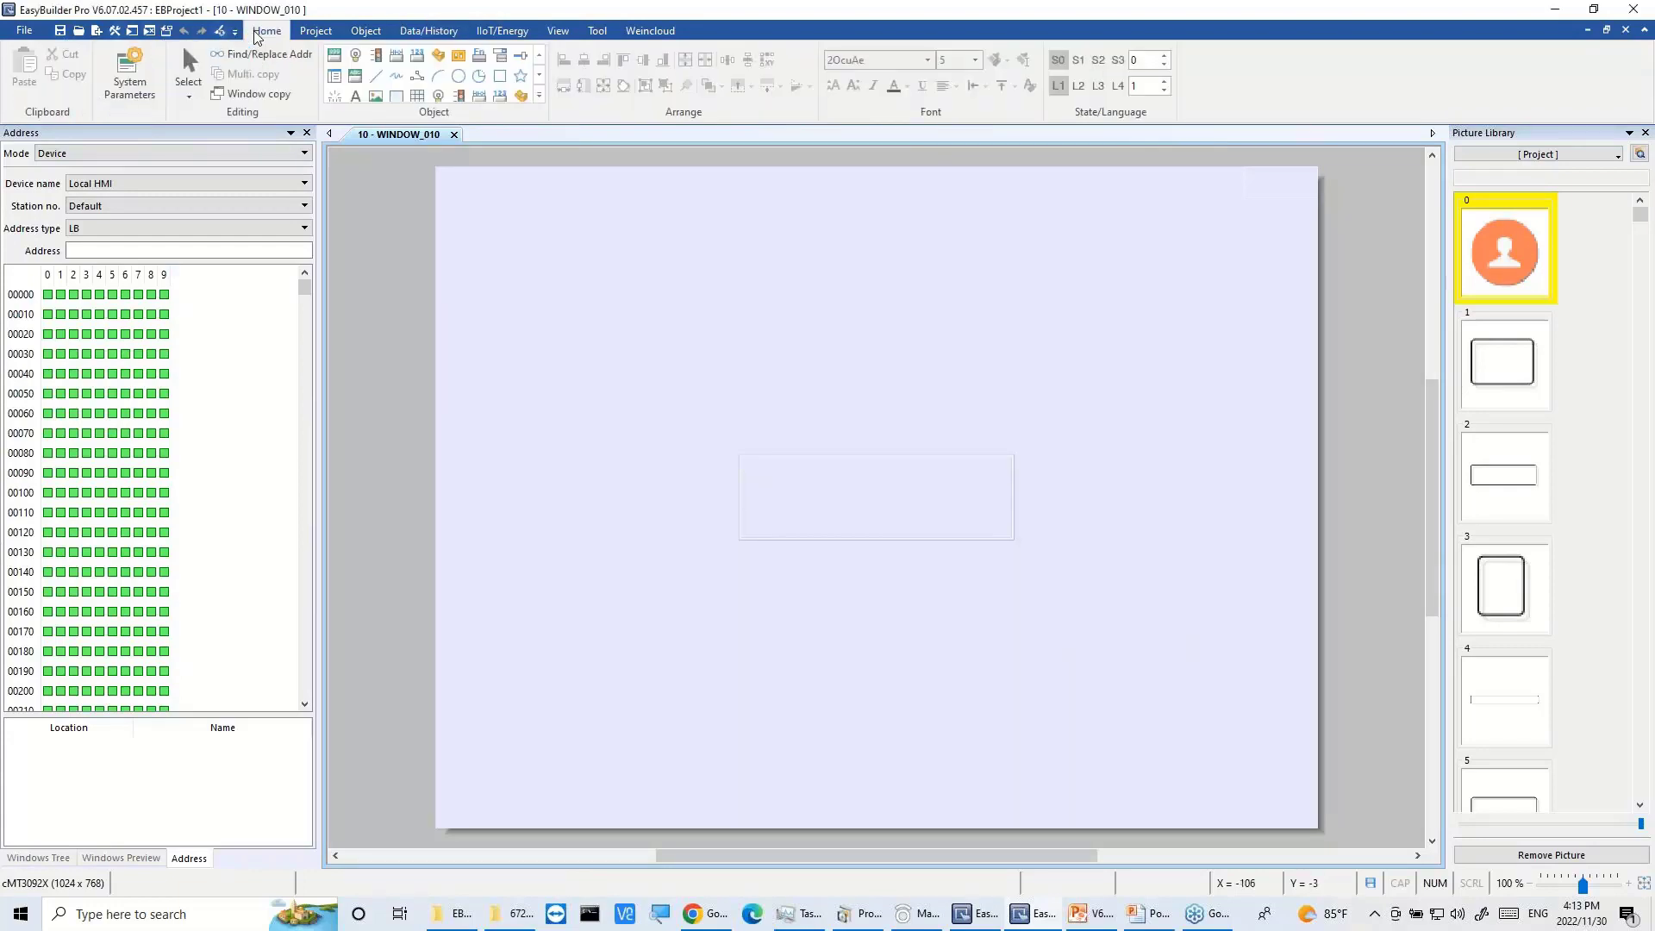
{"action": "left_click", "coordinate": [129, 76]}
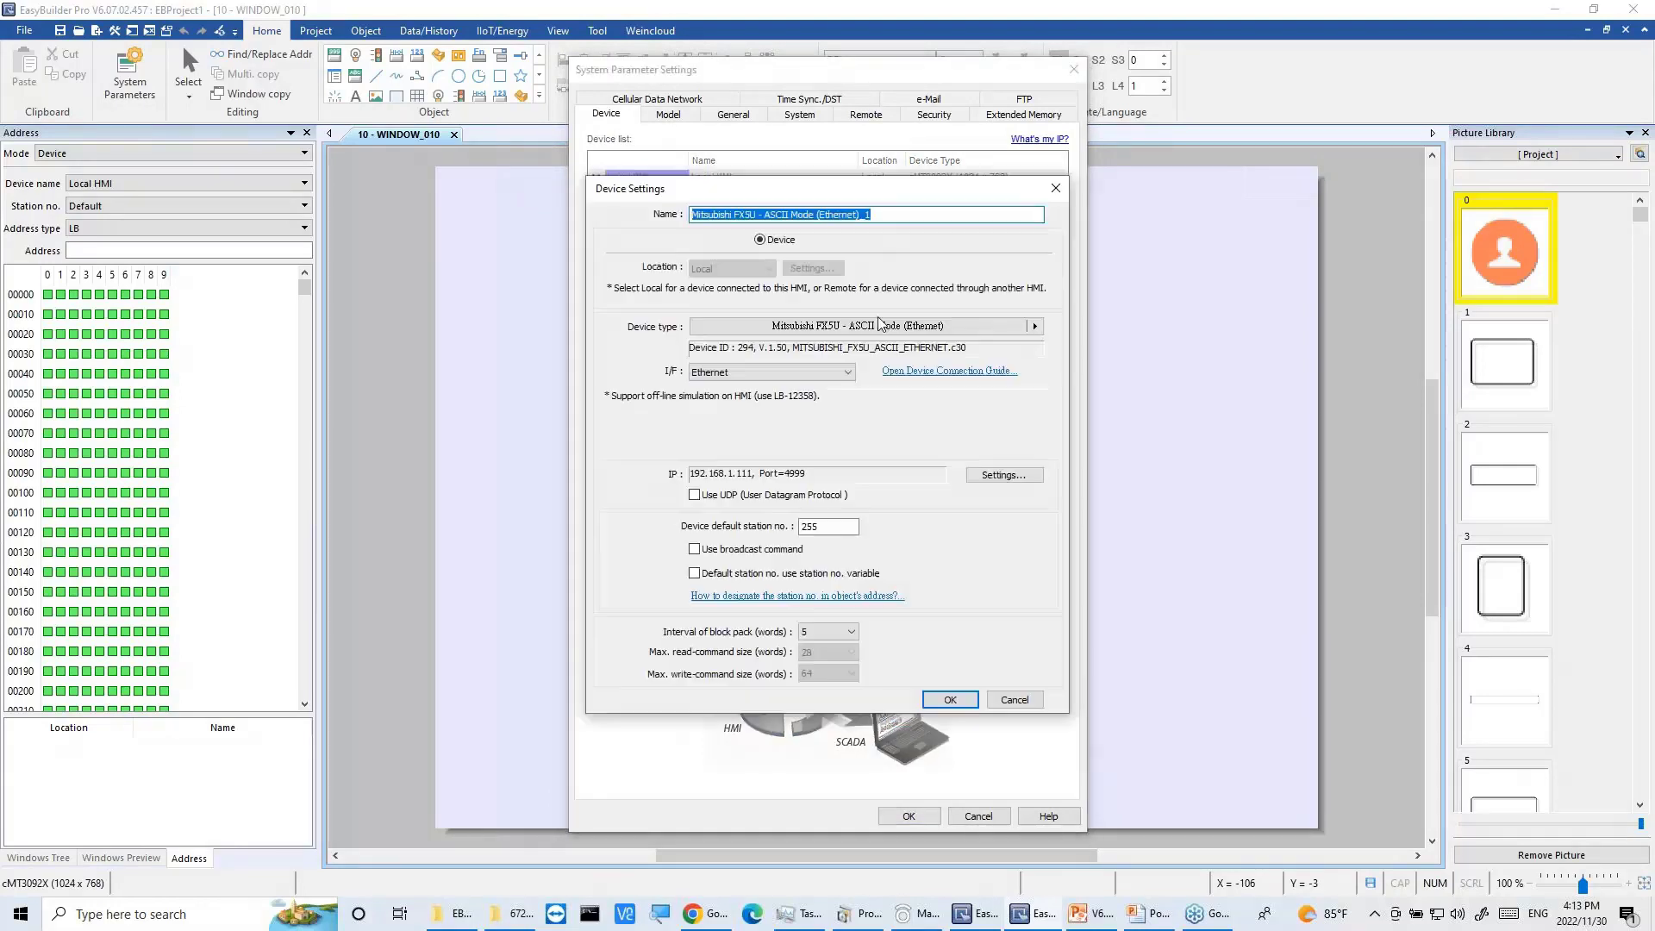
{"action": "left_click", "coordinate": [866, 329]}
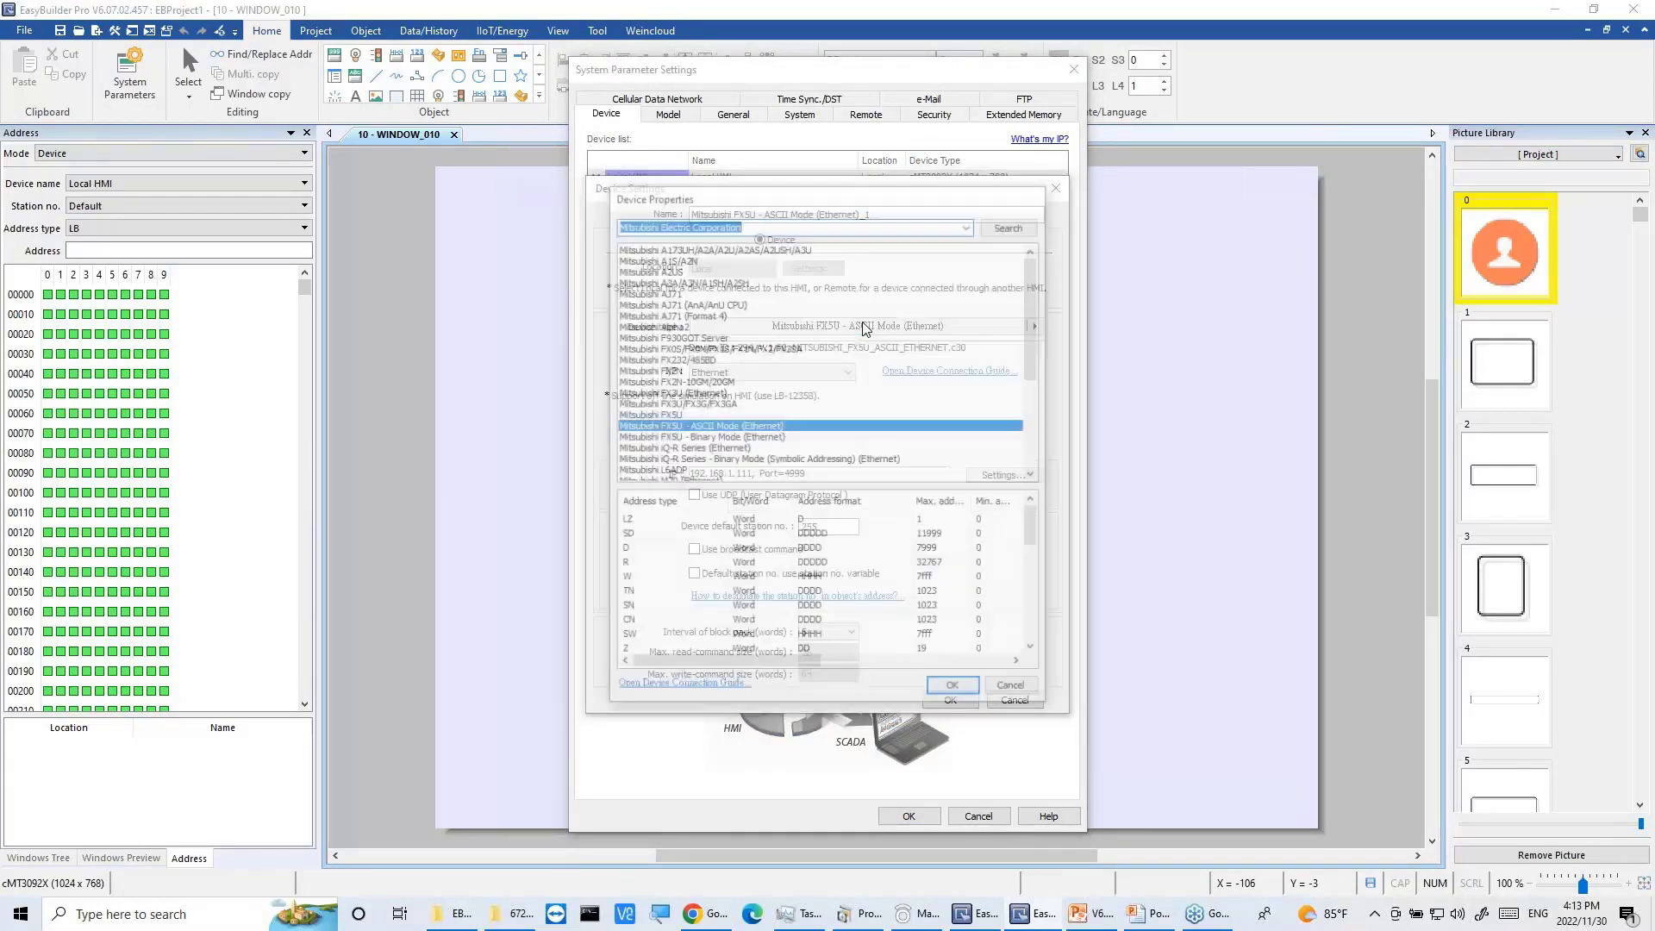
{"action": "type", "text": "si"}
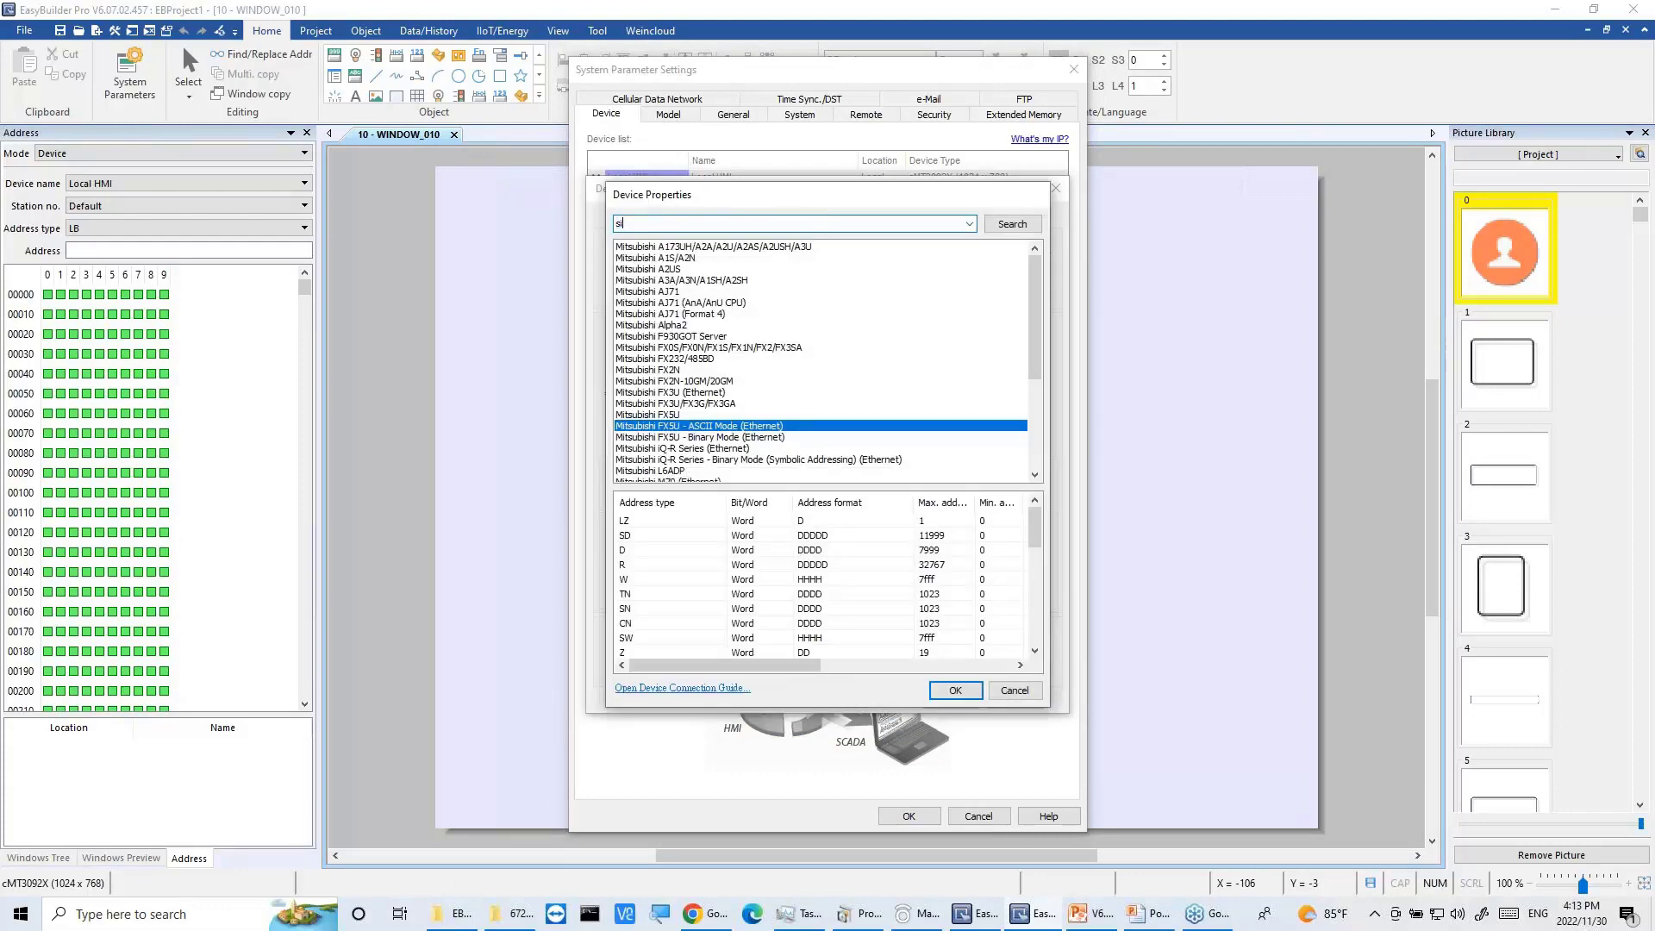
{"action": "type", "text": "emens"}
{"action": "left_click", "coordinate": [1013, 223]}
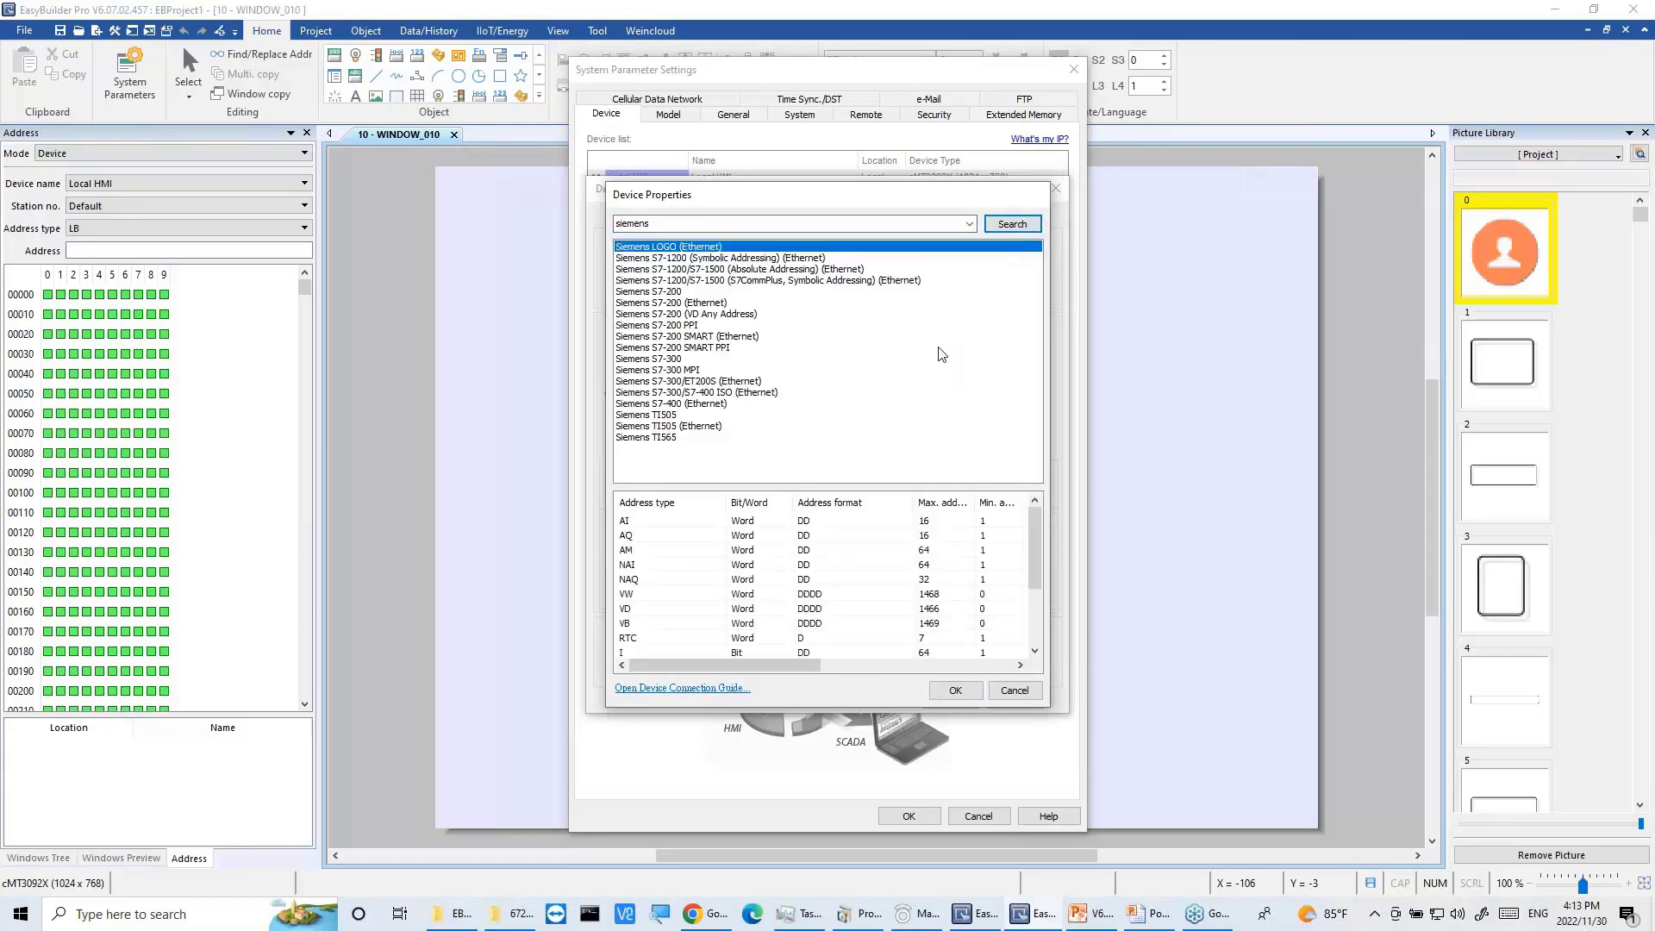
{"action": "left_click", "coordinate": [788, 282]}
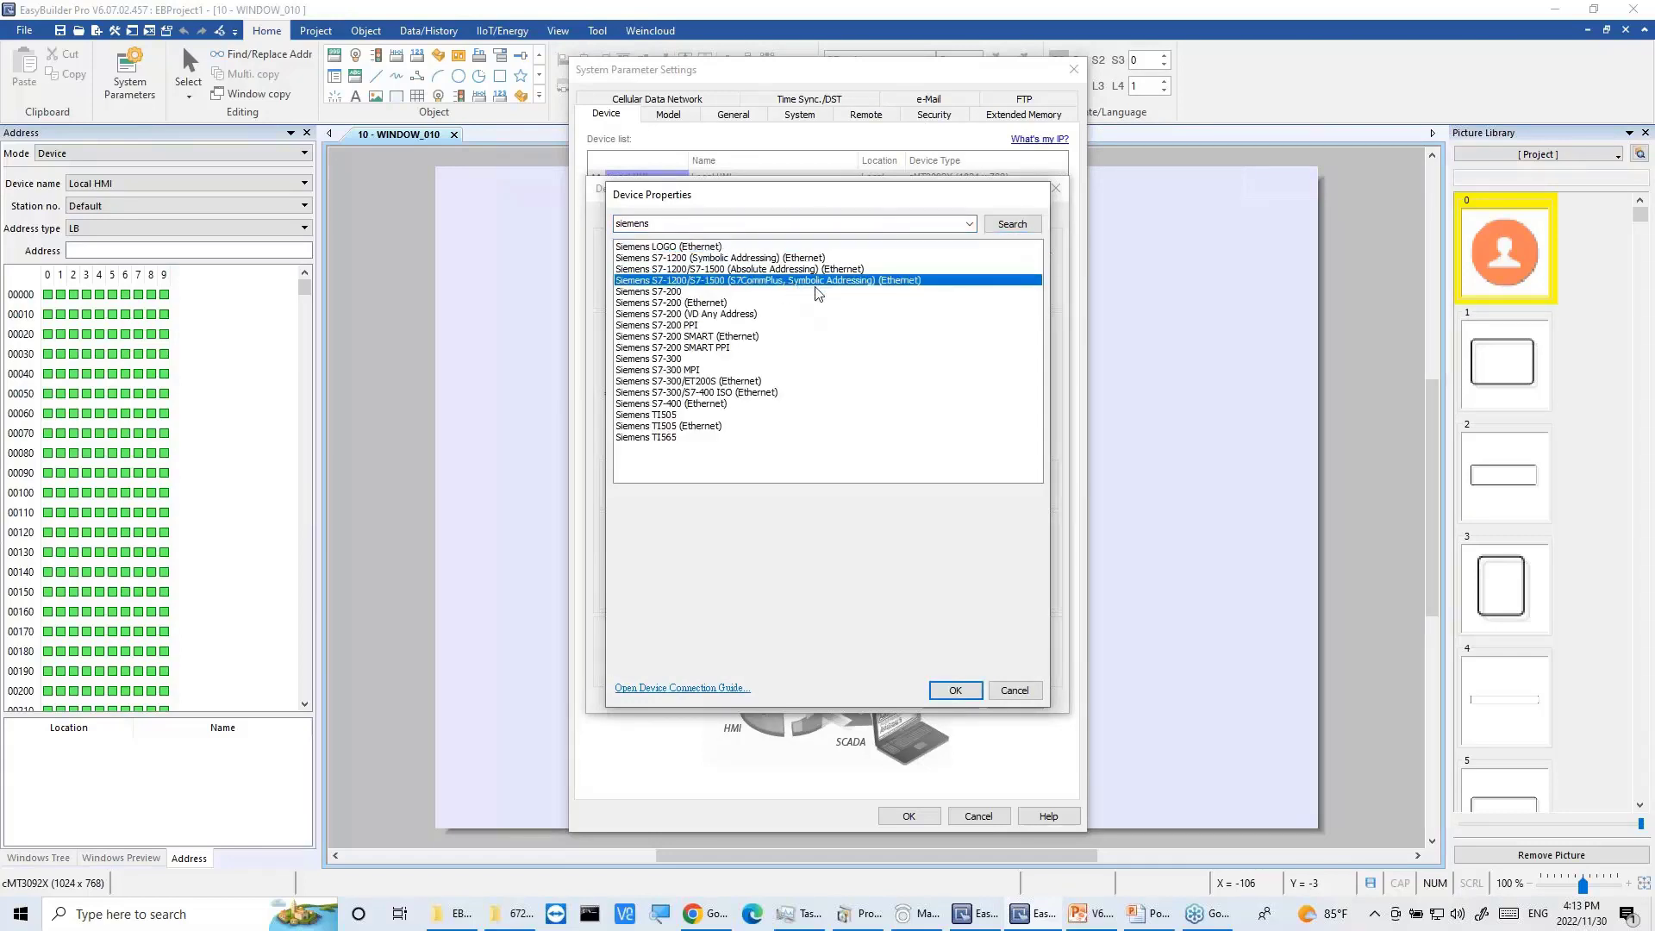
{"action": "left_click", "coordinate": [957, 690]}
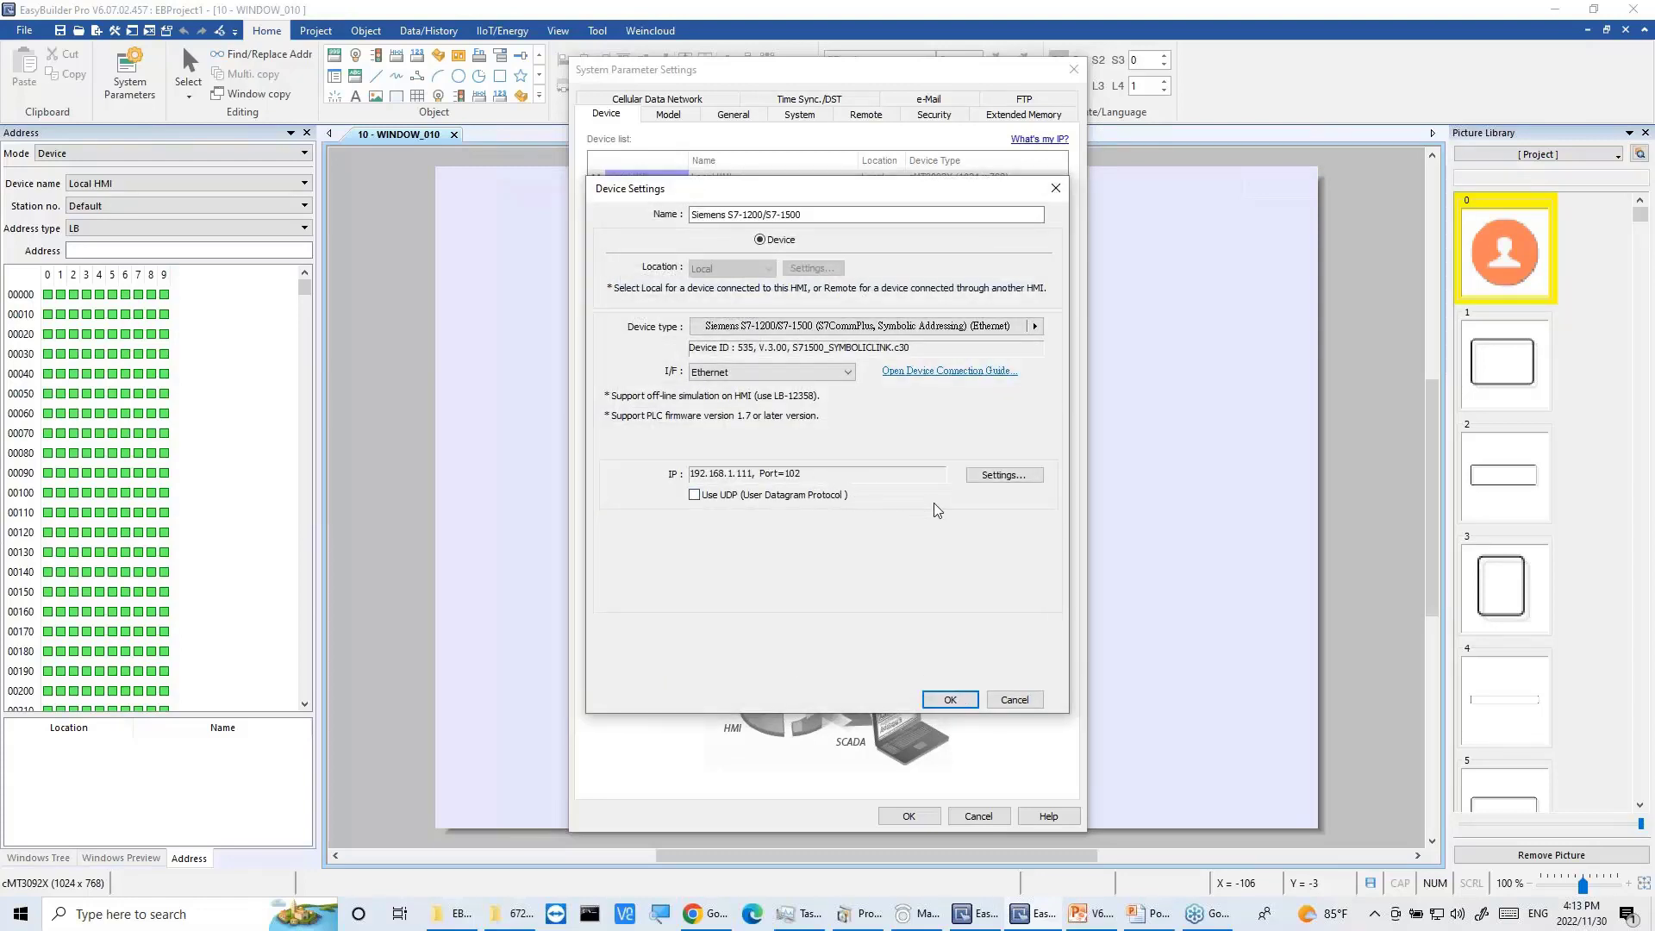
{"action": "left_click", "coordinate": [952, 697]}
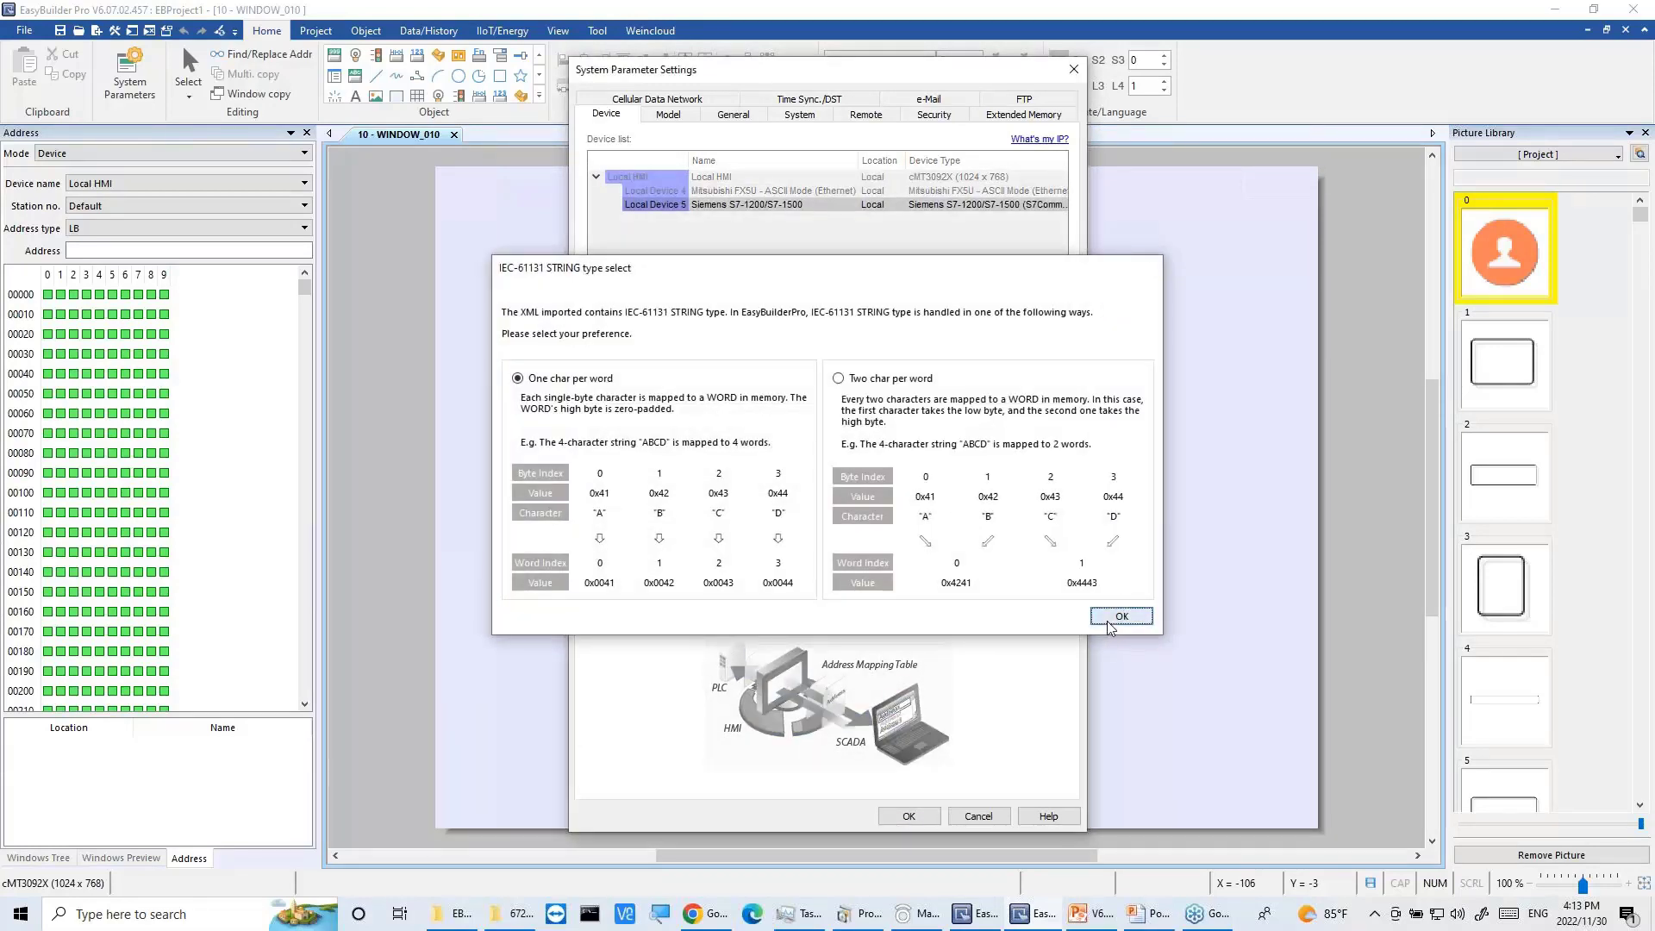
Step: Set the IEC-61131 STRING type to one char per word and load S7-1200_AllType_V13_SP1.ap13 as the hierarchical tag import file
{"action": "left_click", "coordinate": [1110, 619]}
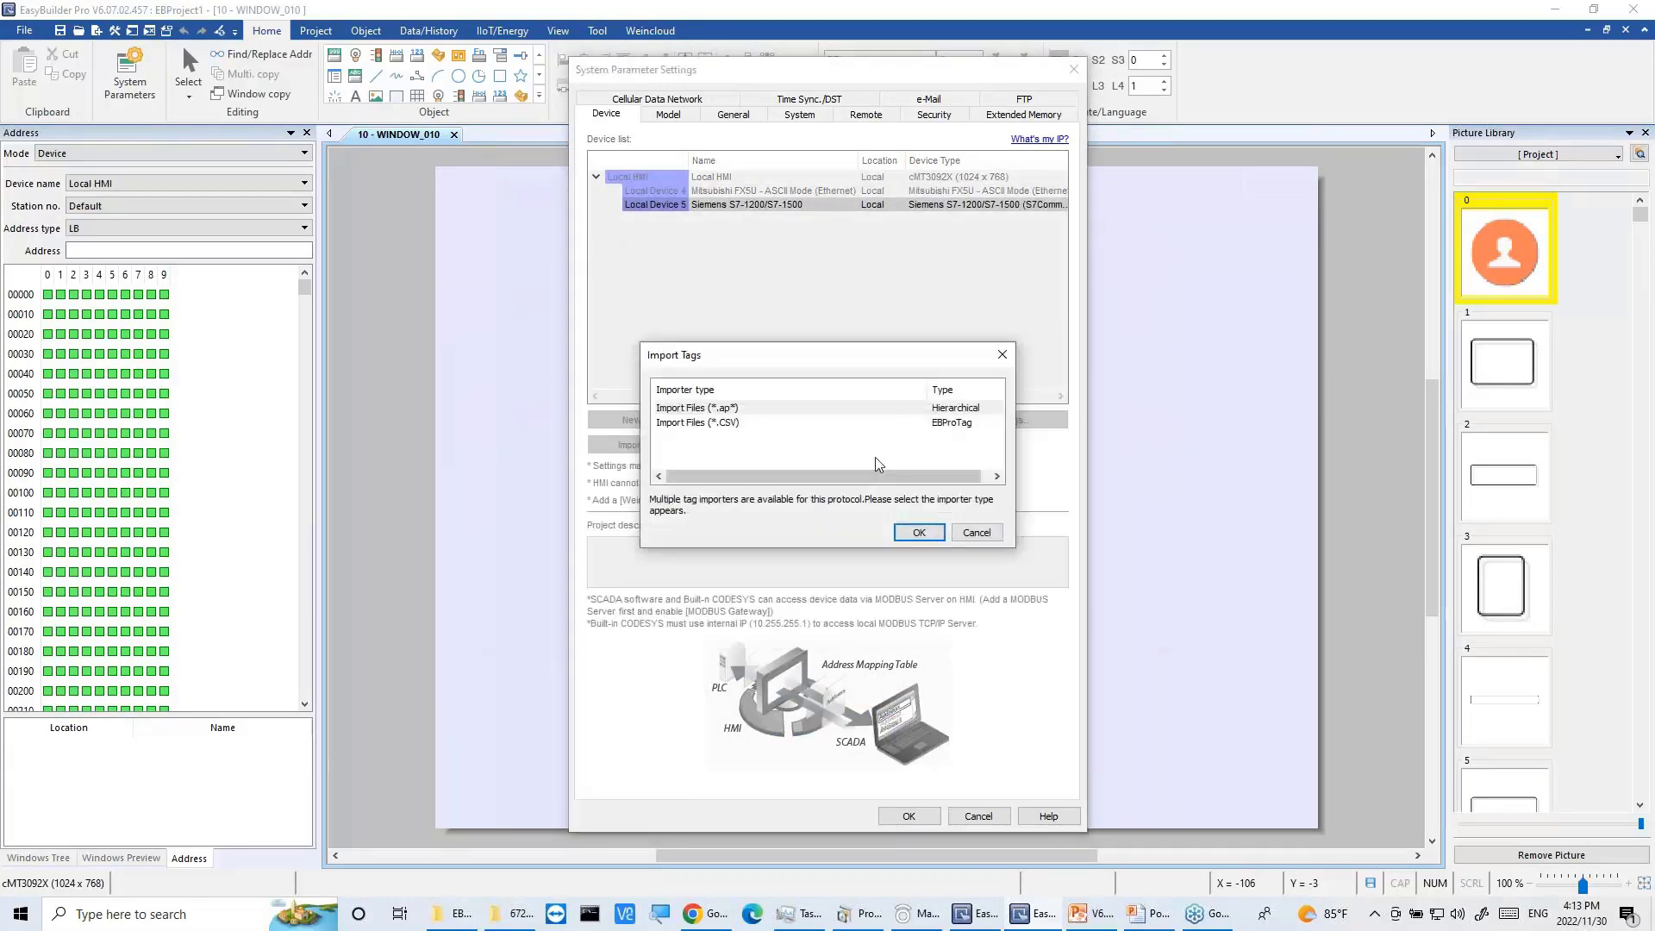
{"action": "left_click", "coordinate": [957, 534]}
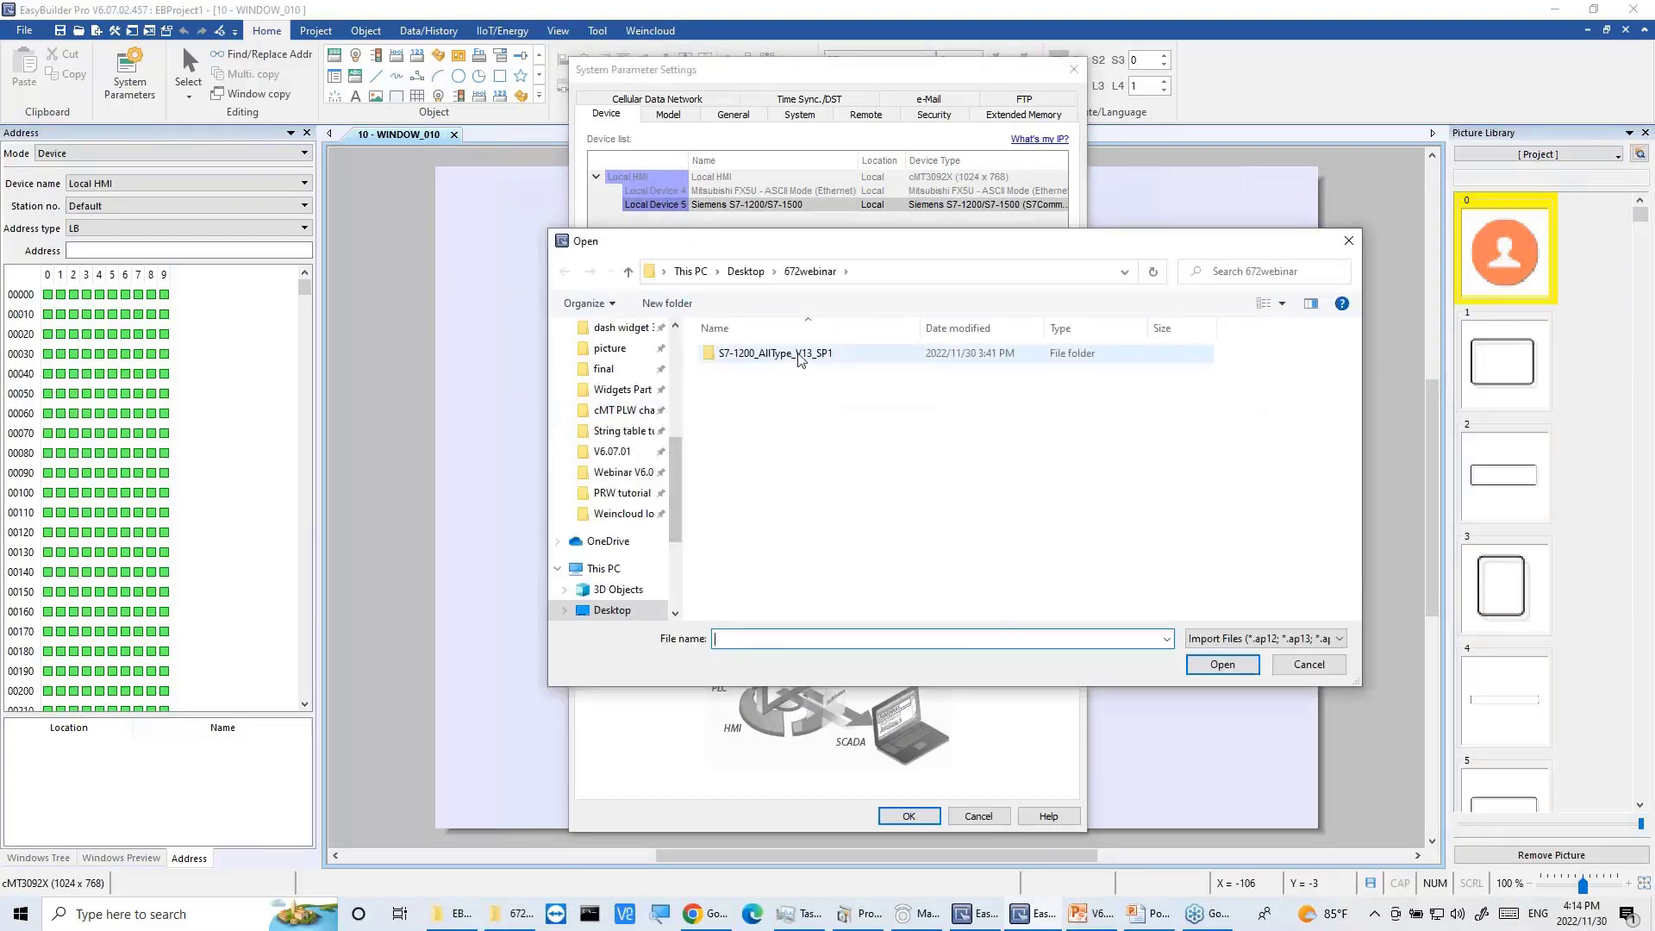
{"action": "double_click", "coordinate": [805, 356]}
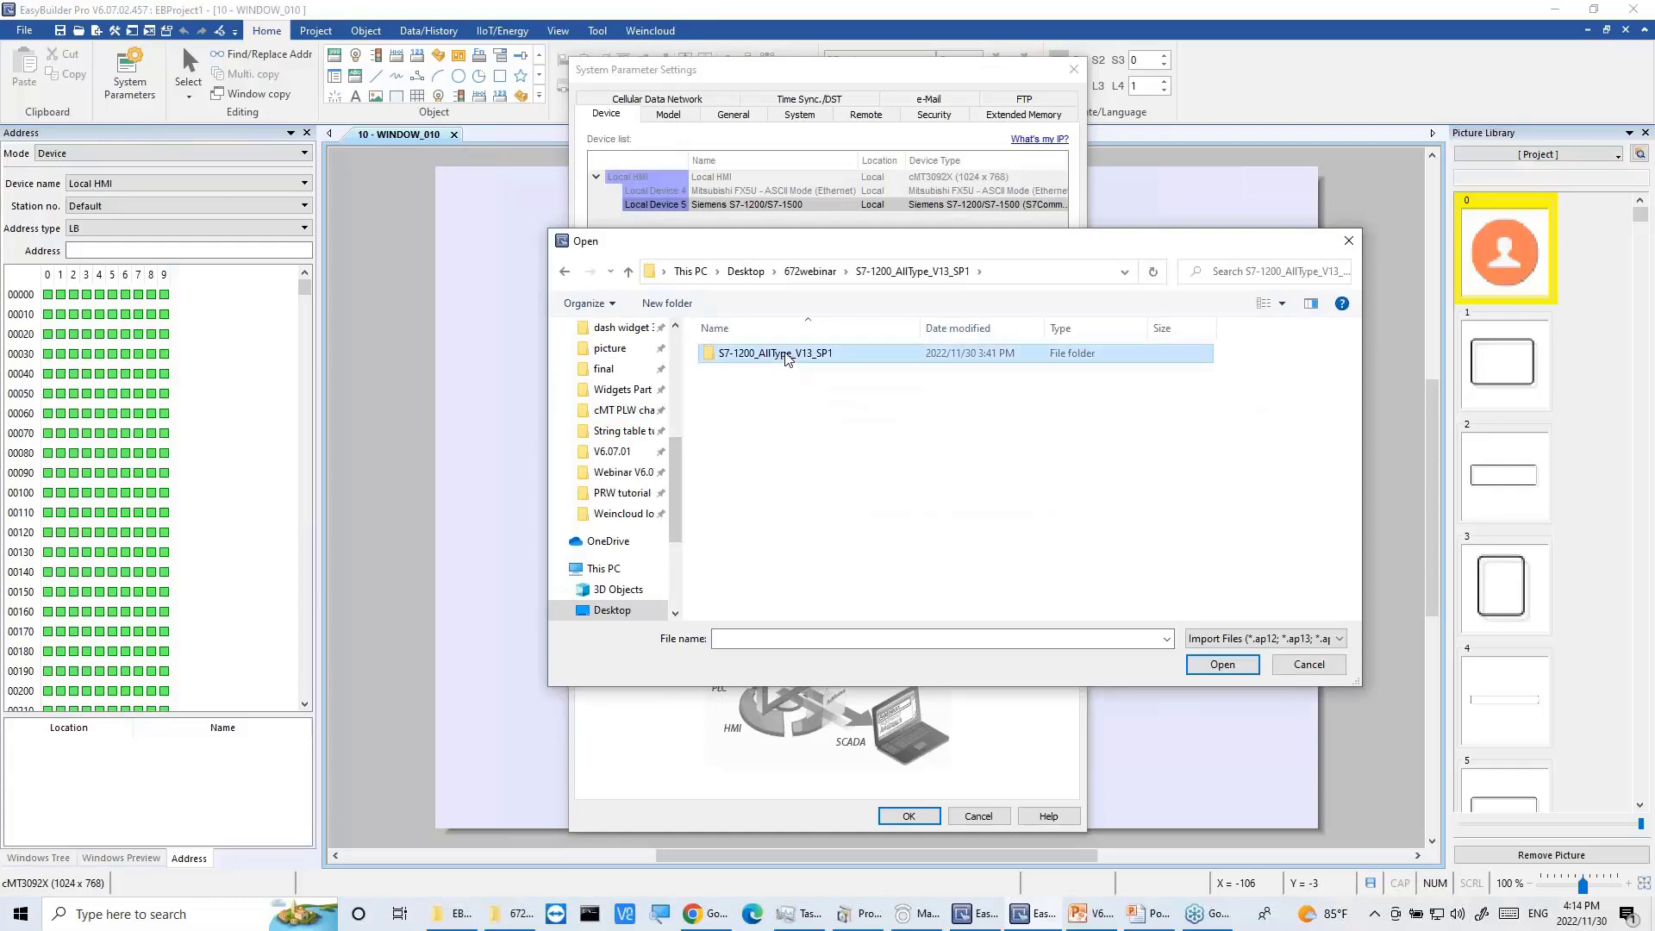
{"action": "double_click", "coordinate": [787, 357]}
{"action": "left_click", "coordinate": [789, 463]}
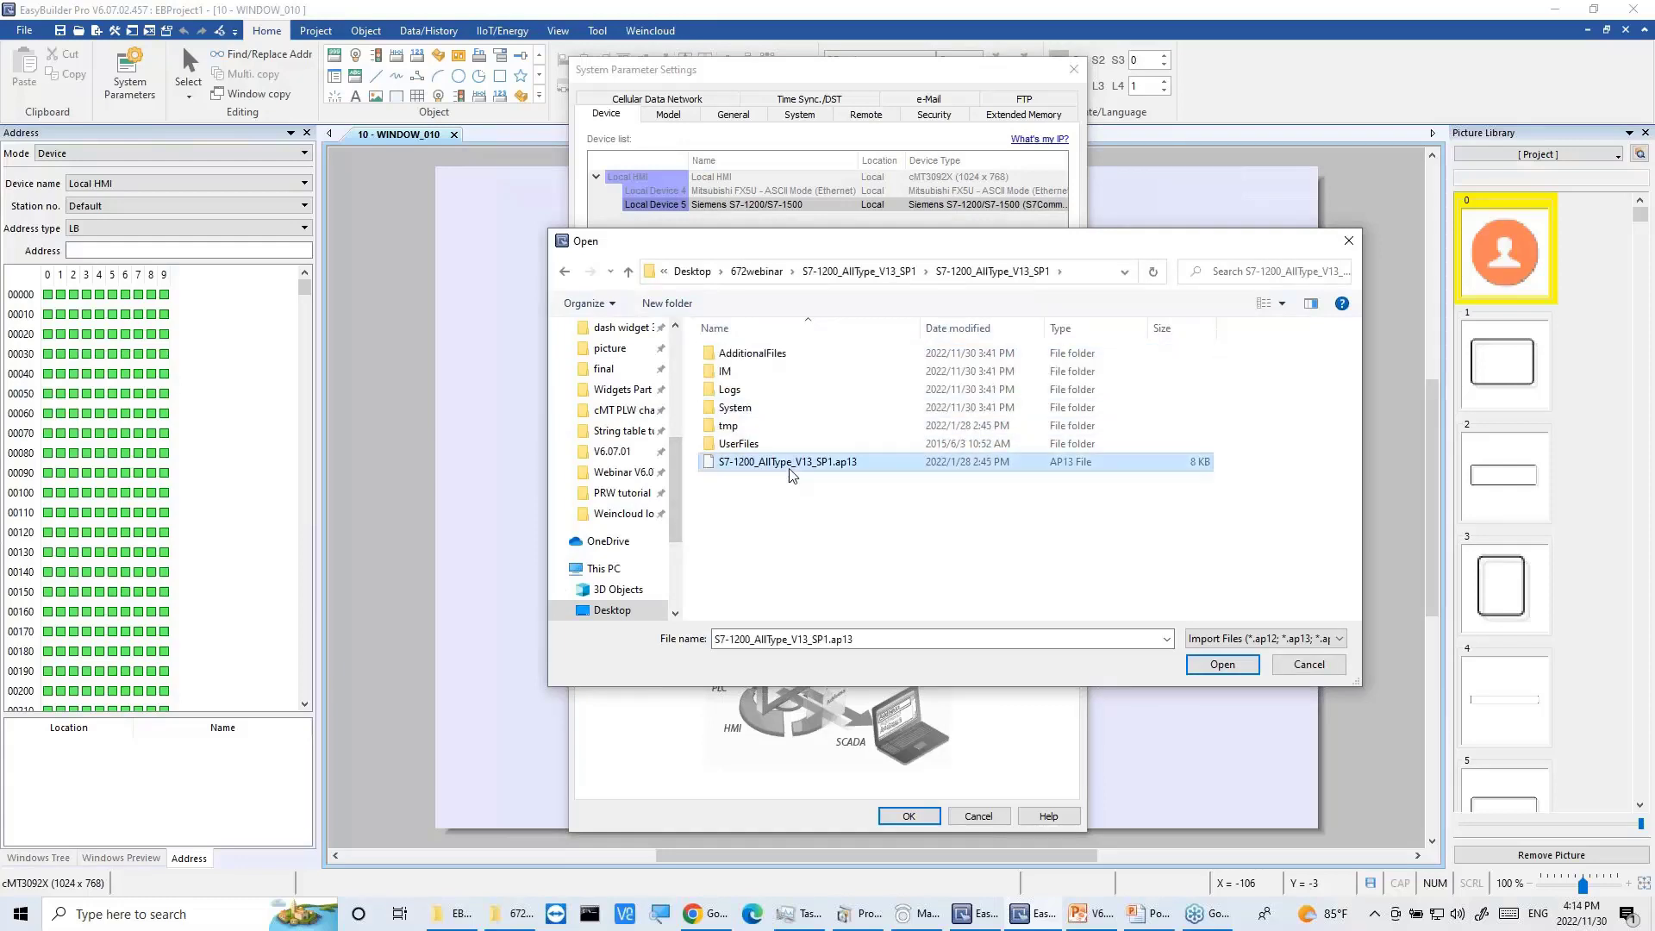
{"action": "left_click", "coordinate": [1222, 664]}
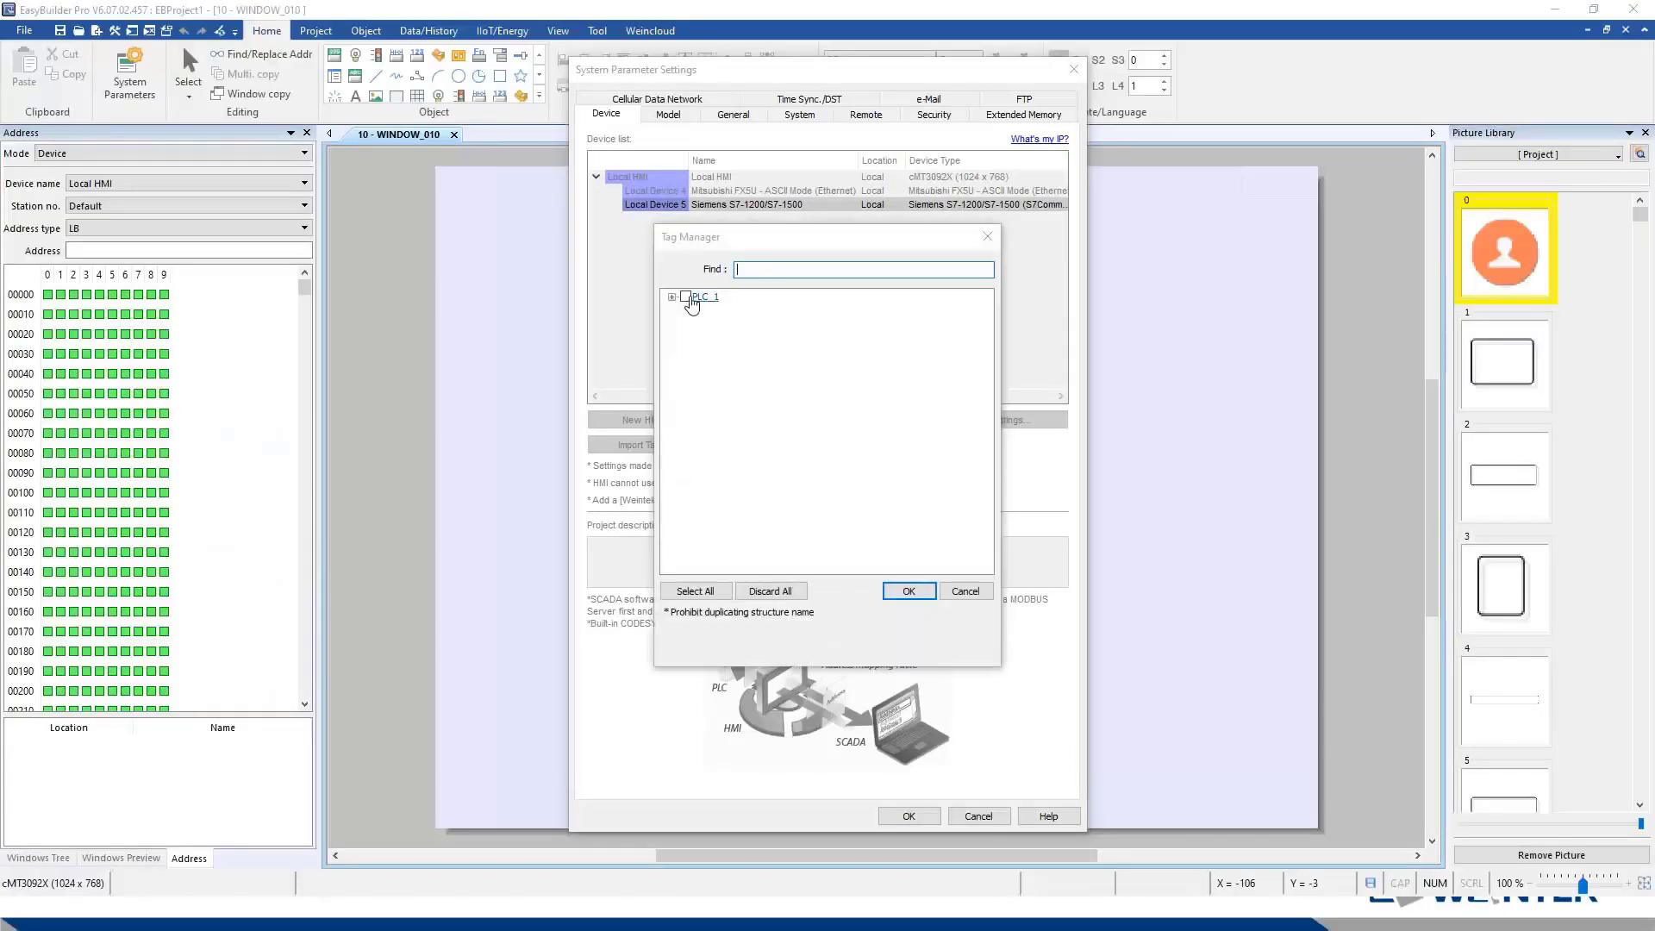
Step: Import all PLC_1 tags into the Siemens device and accept the system parameter settings
{"action": "left_click", "coordinate": [686, 297]}
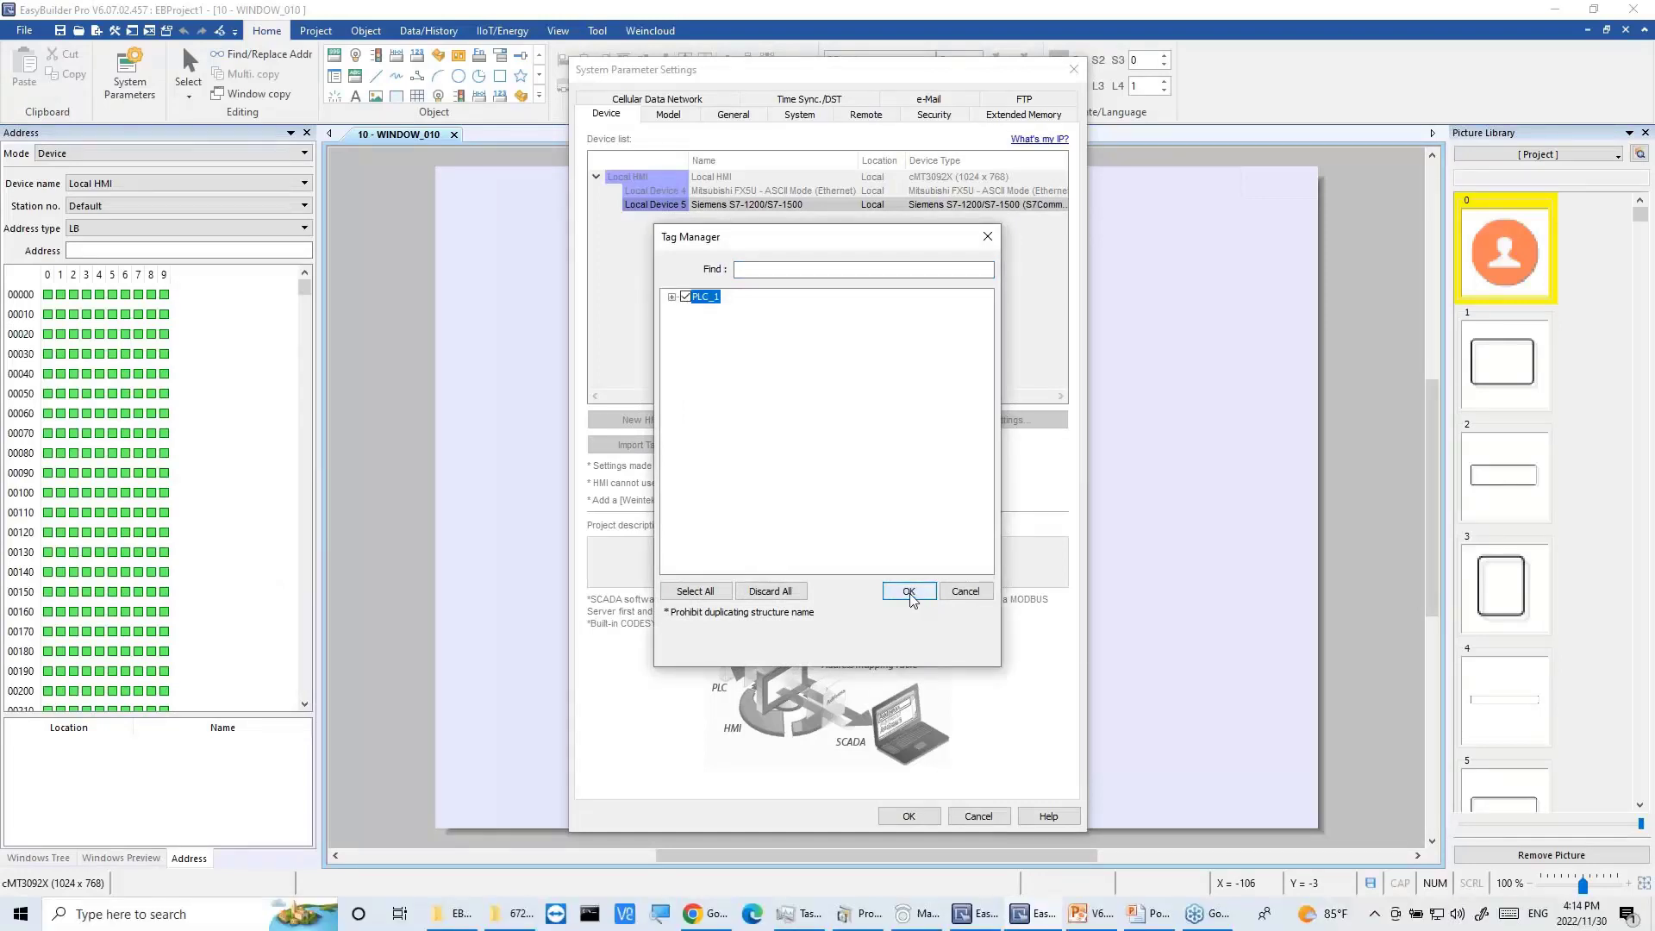
{"action": "left_click", "coordinate": [911, 593]}
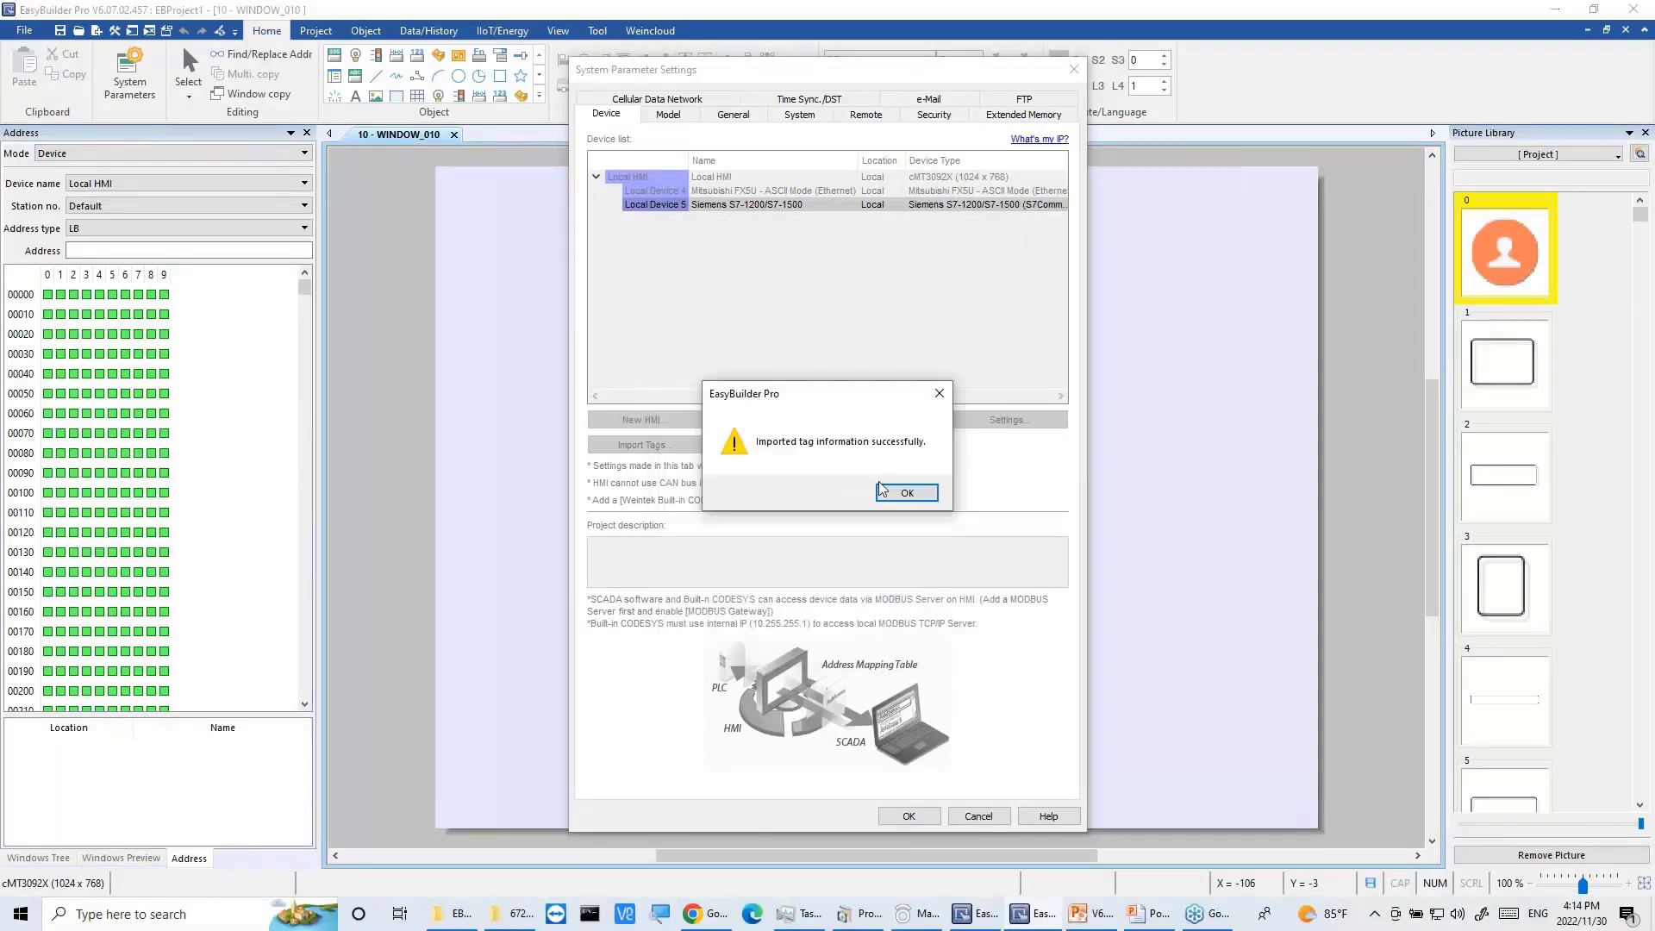
{"action": "left_click", "coordinate": [899, 494]}
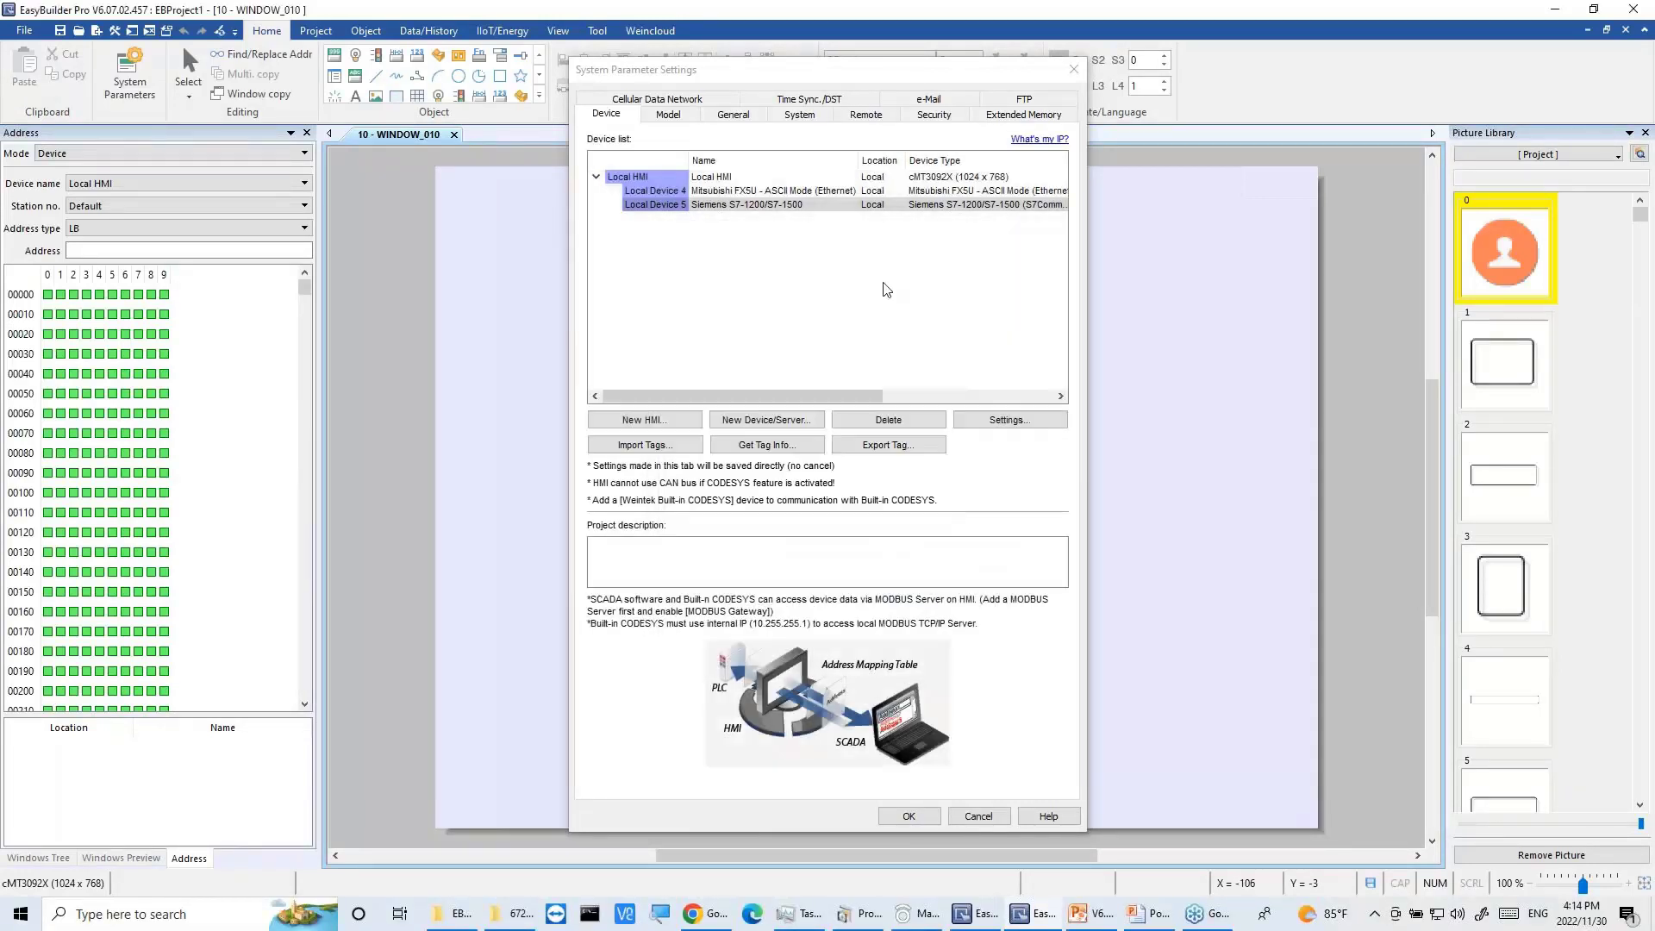
{"action": "left_click", "coordinate": [914, 817]}
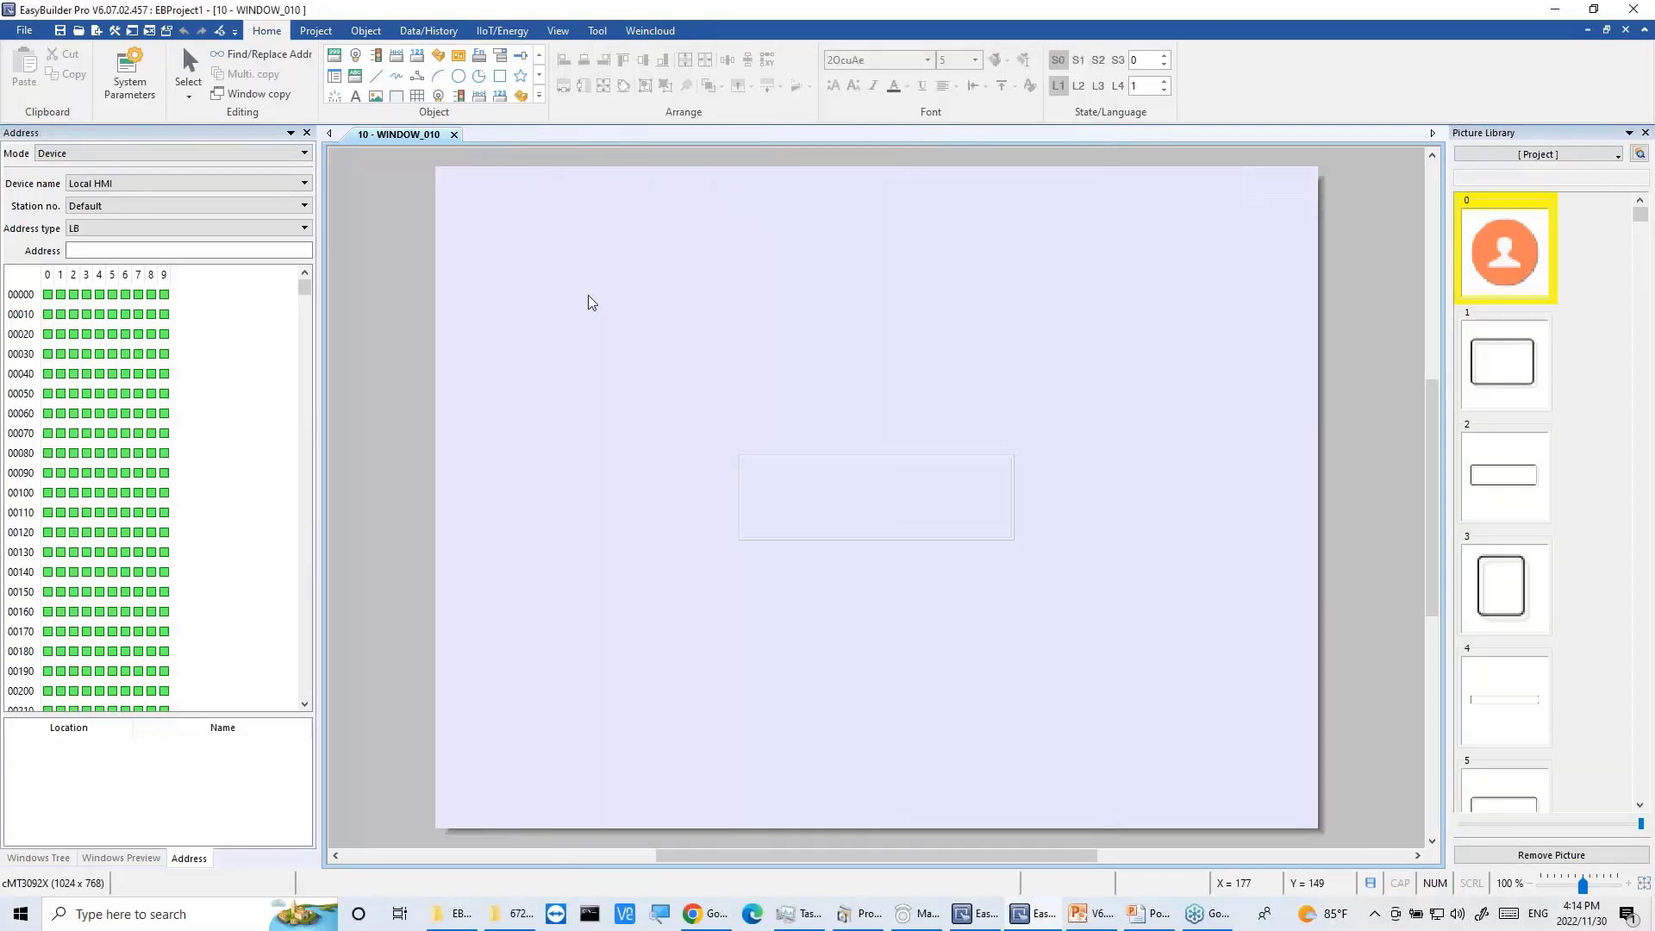
Step: Start a new data sampling object and set its data record device to Siemens S7-1200/S7-1500
{"action": "left_click", "coordinate": [424, 34]}
{"action": "left_click", "coordinate": [36, 73]}
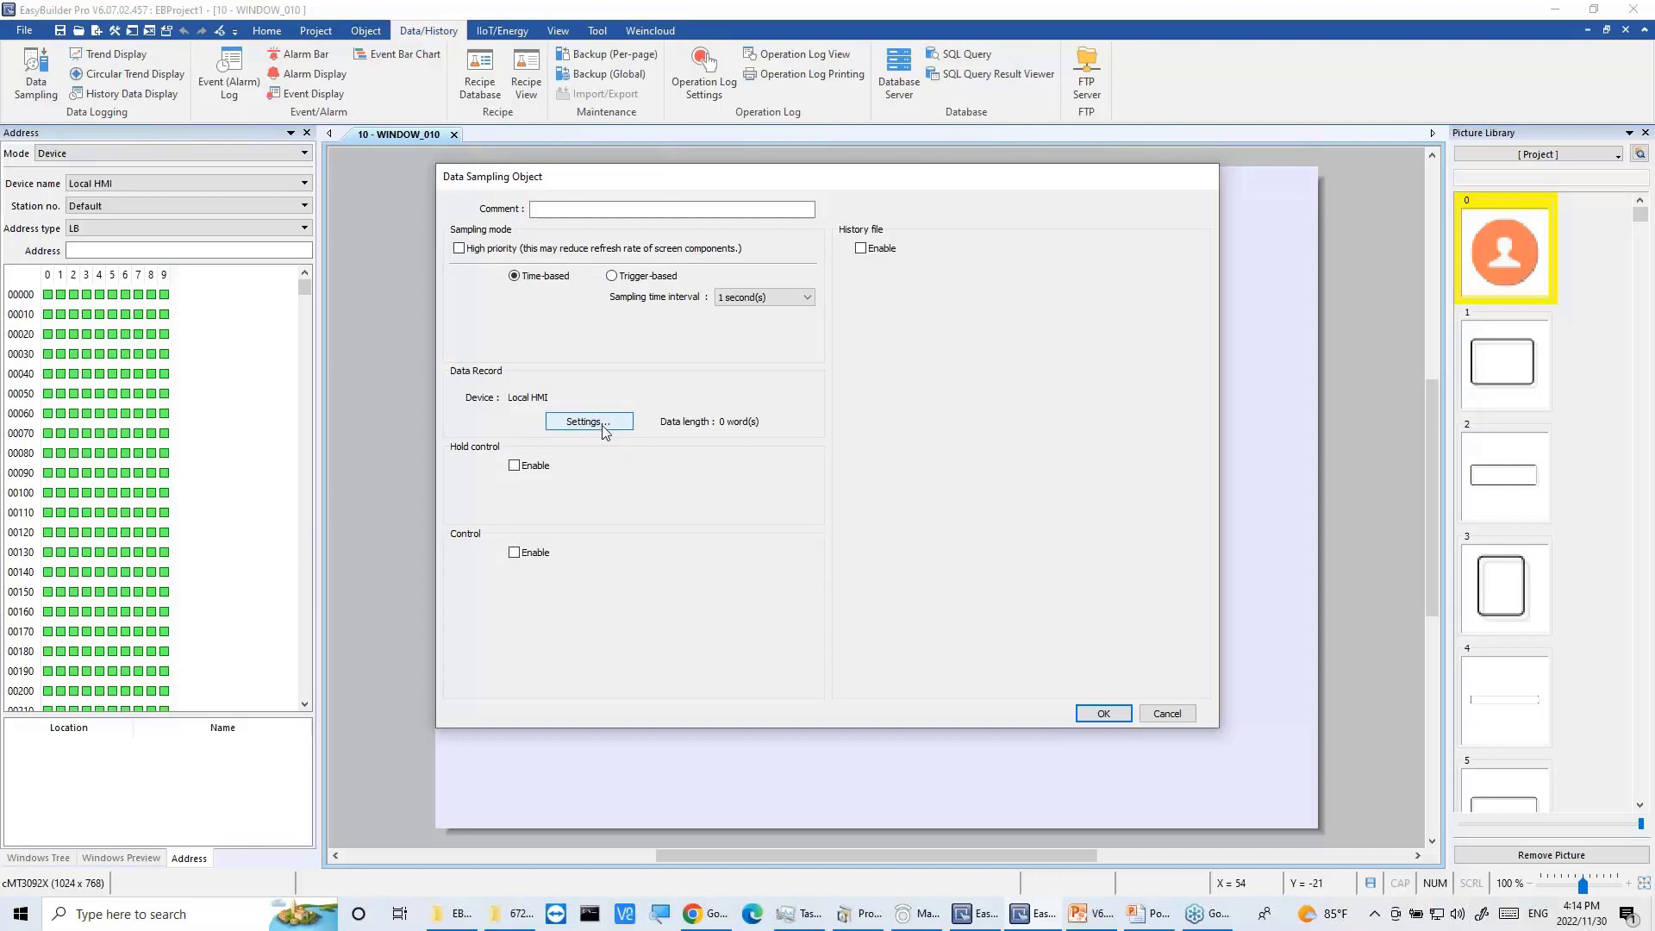
{"action": "left_click", "coordinate": [604, 422]}
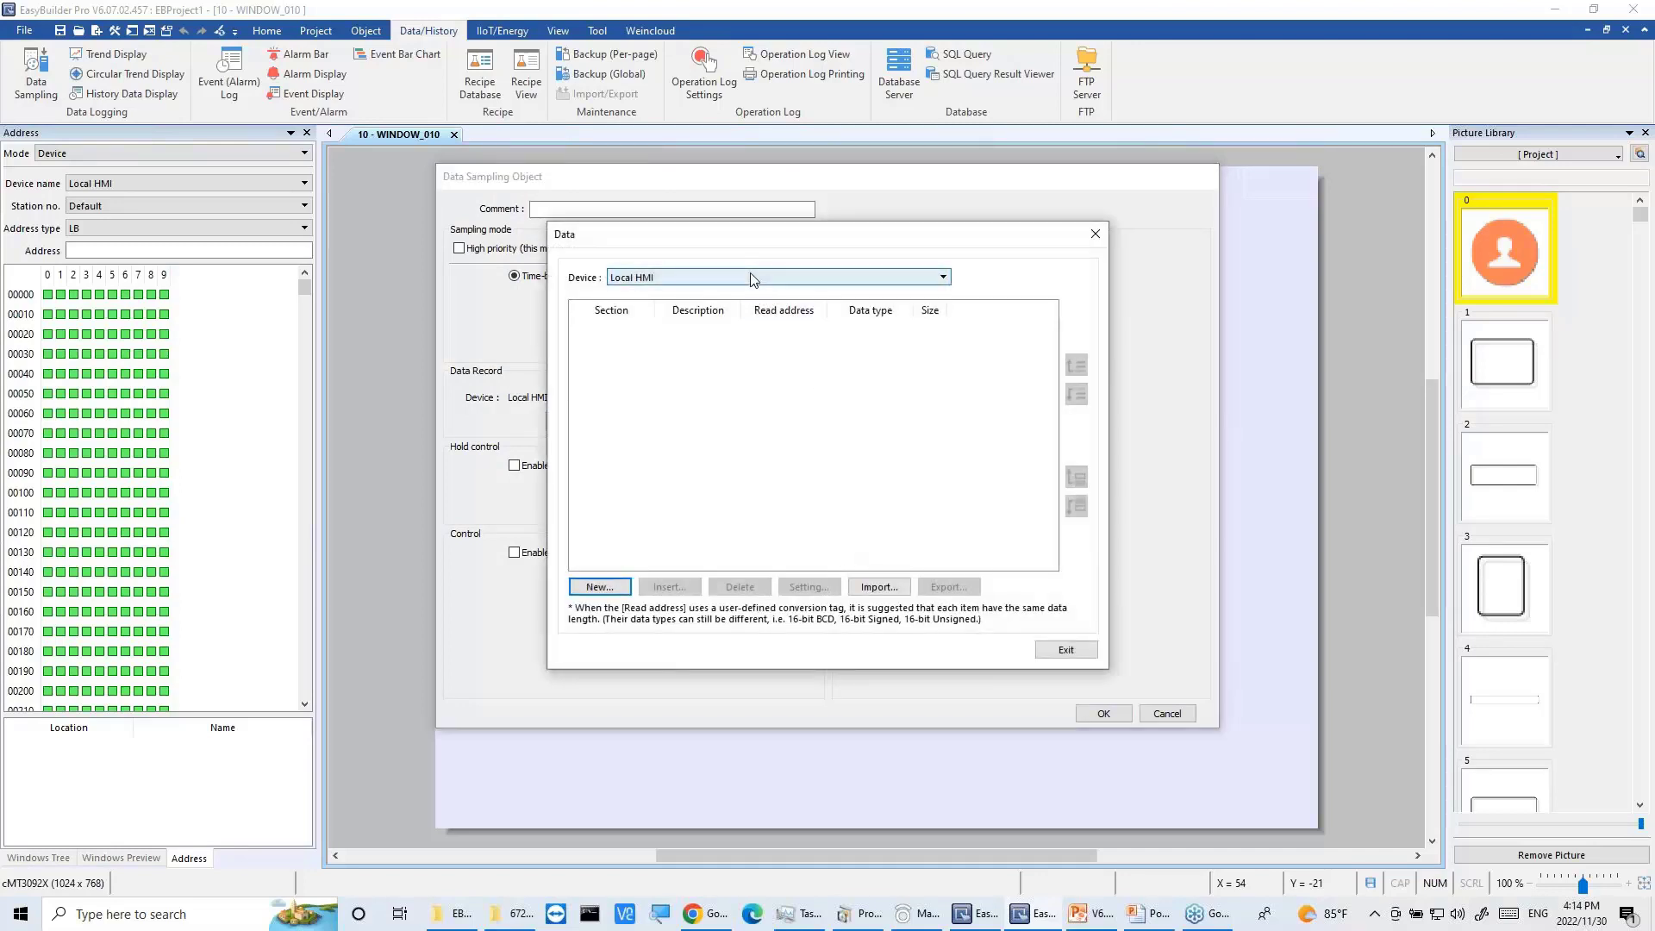
{"action": "left_click", "coordinate": [753, 279]}
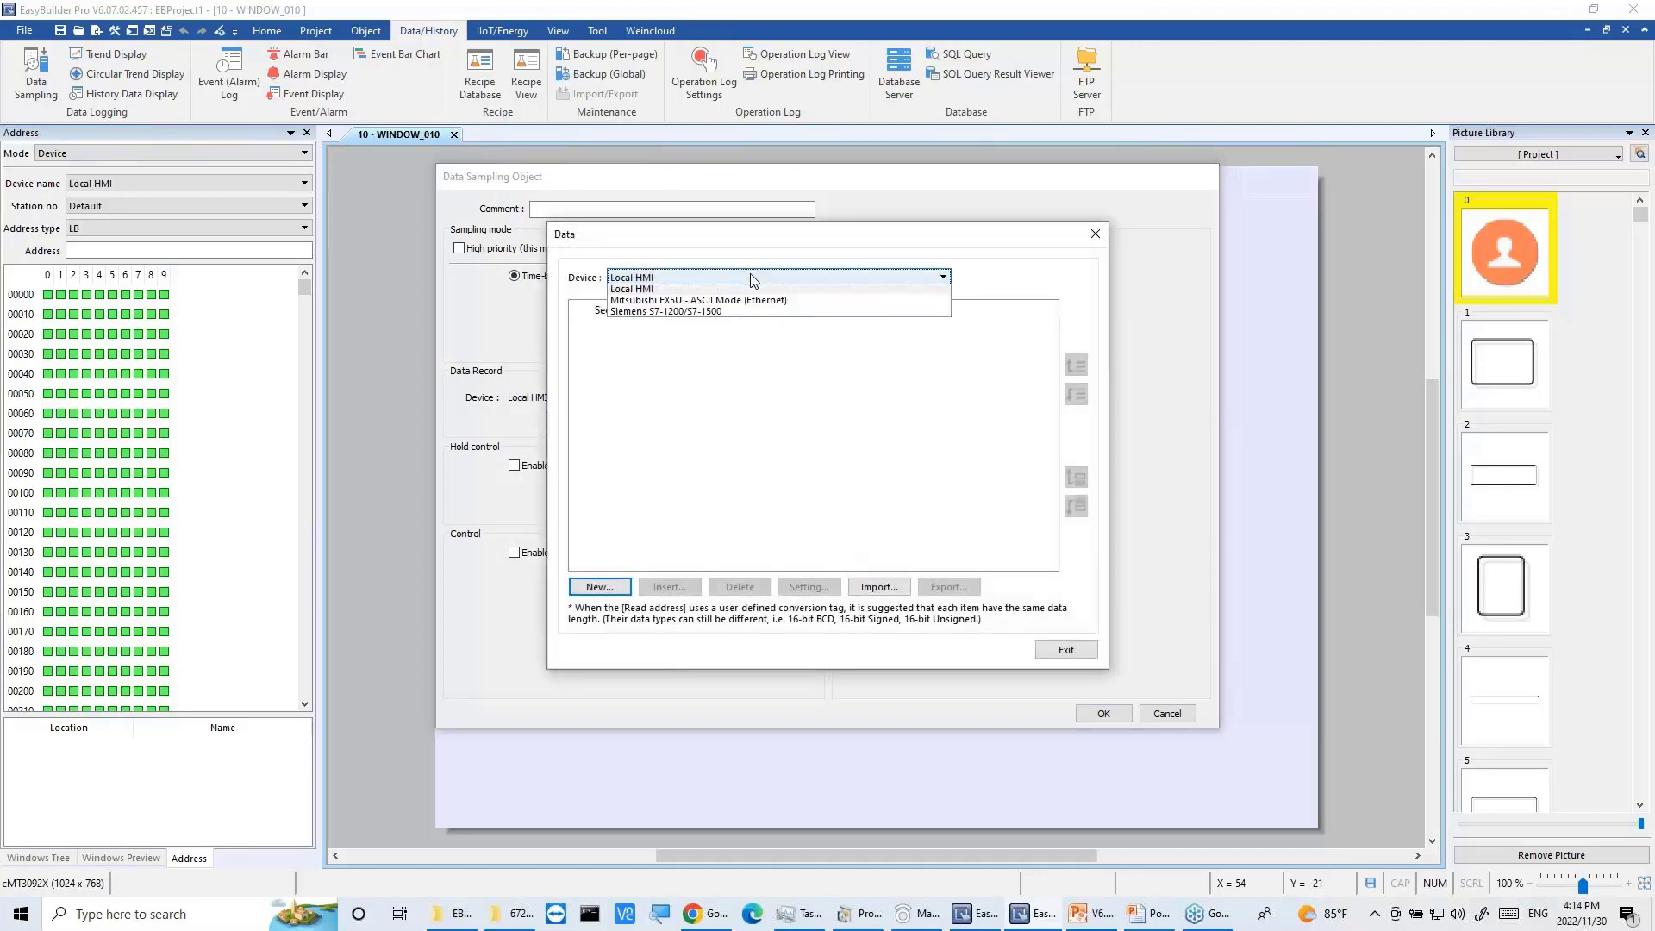
{"action": "left_click", "coordinate": [706, 314]}
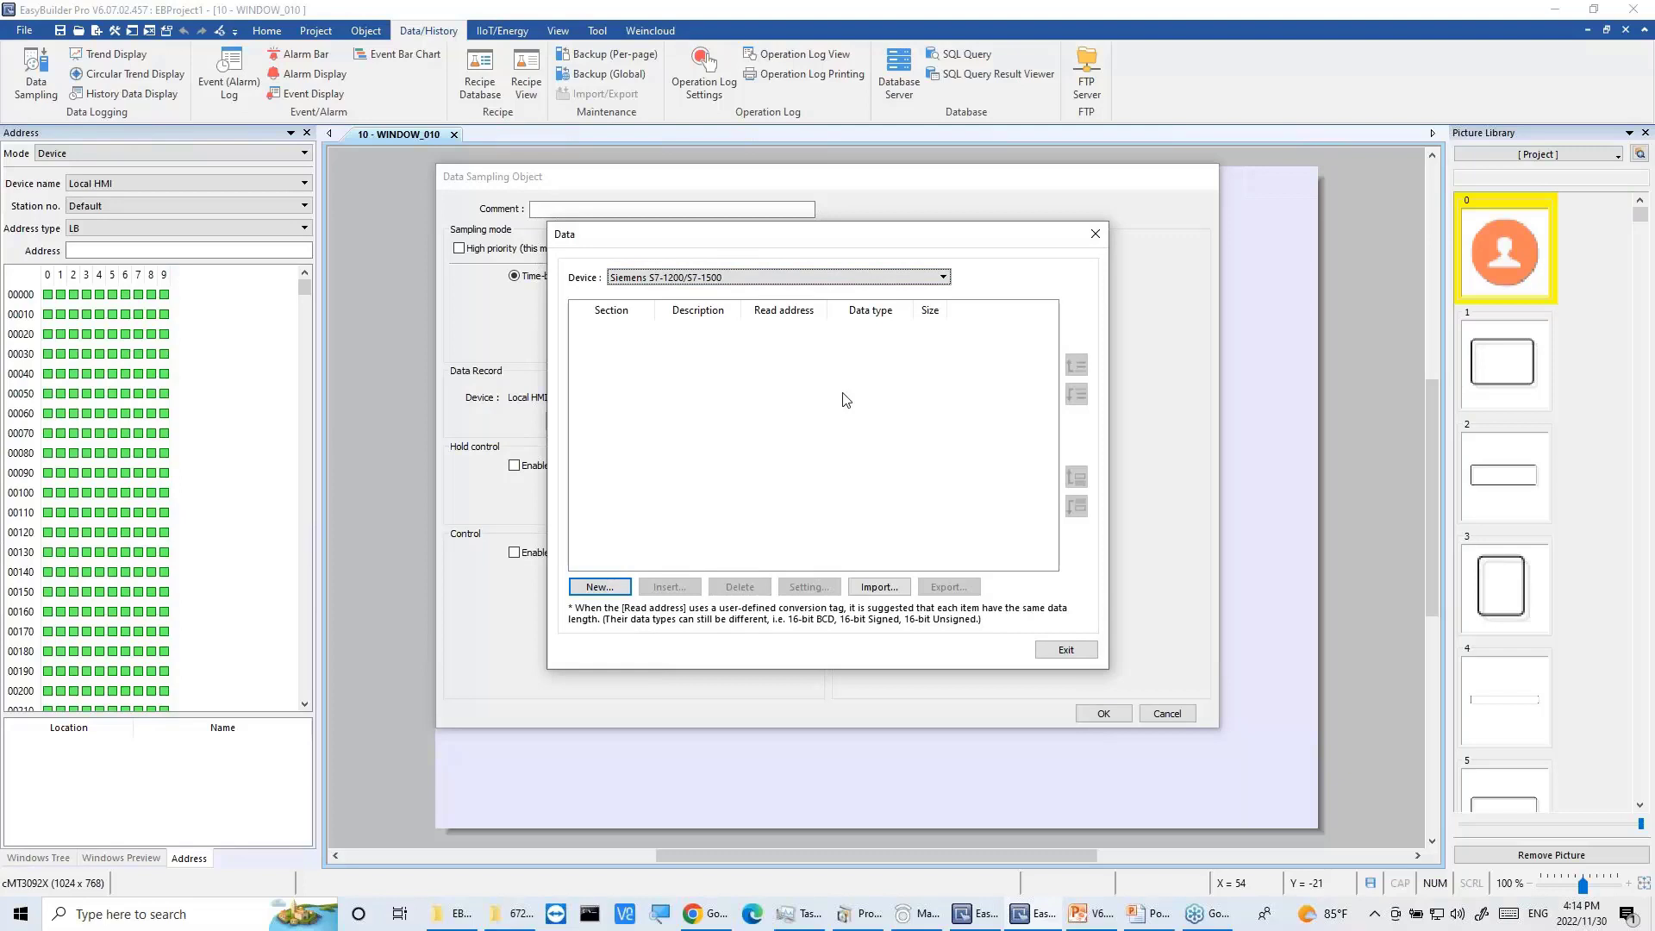
Step: Add a data record channel that reads element [0] of the 32-element INT array, PLC.Blocks.Int_Array.Int_Array[0]
{"action": "left_click", "coordinate": [601, 587]}
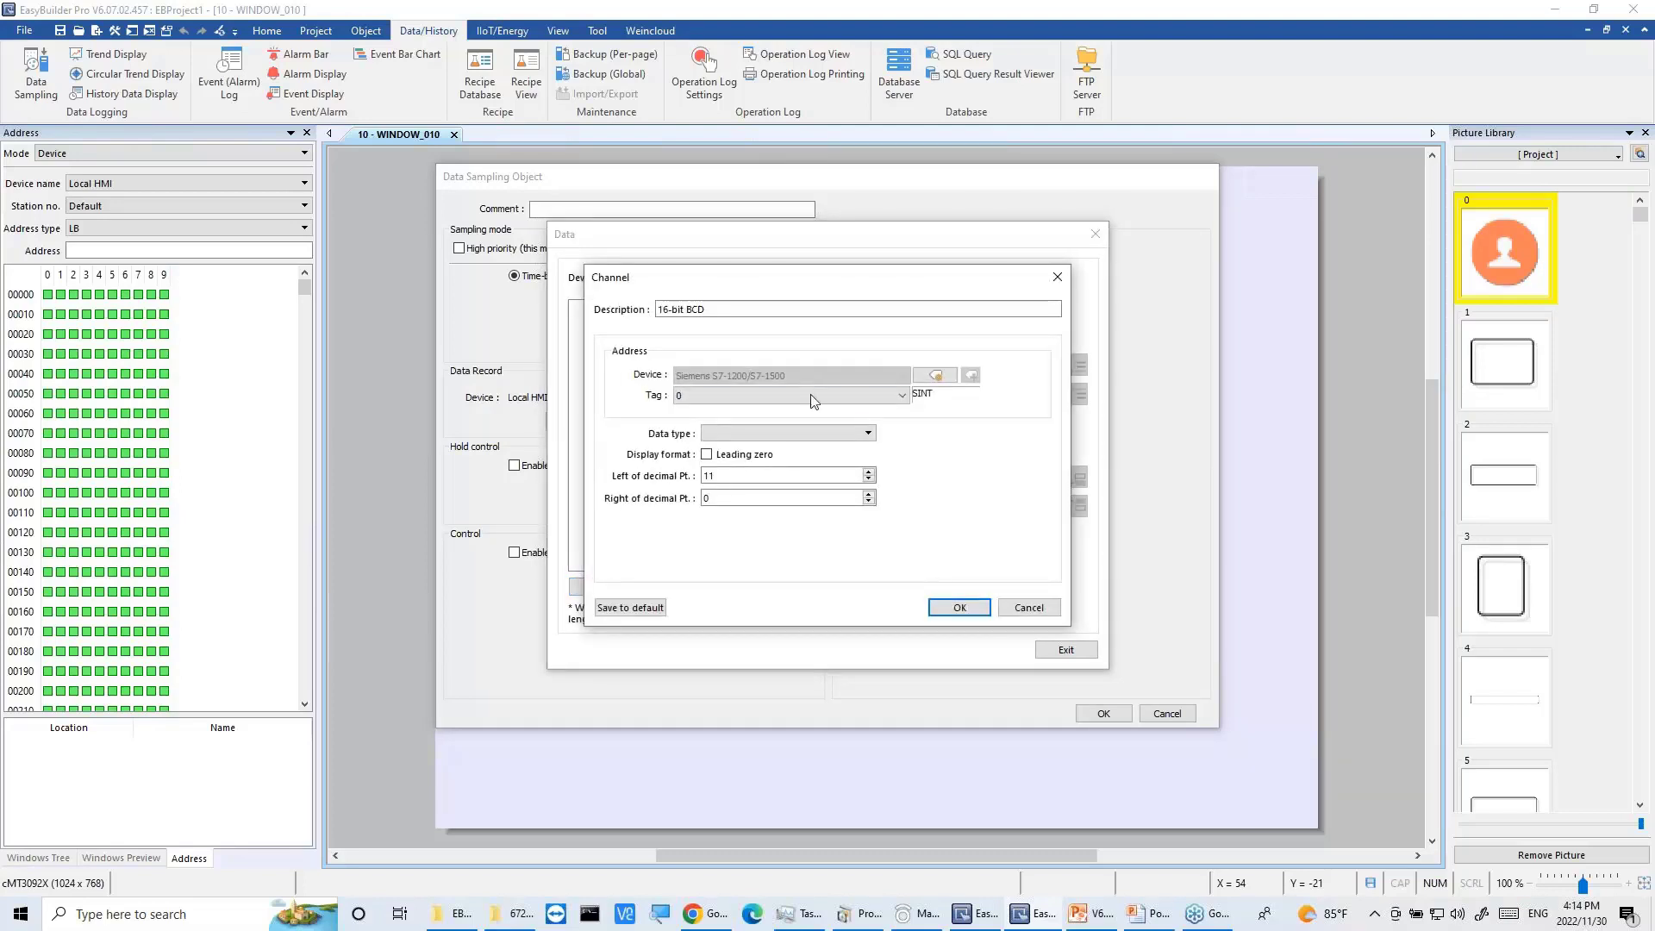
{"action": "left_click", "coordinate": [811, 398]}
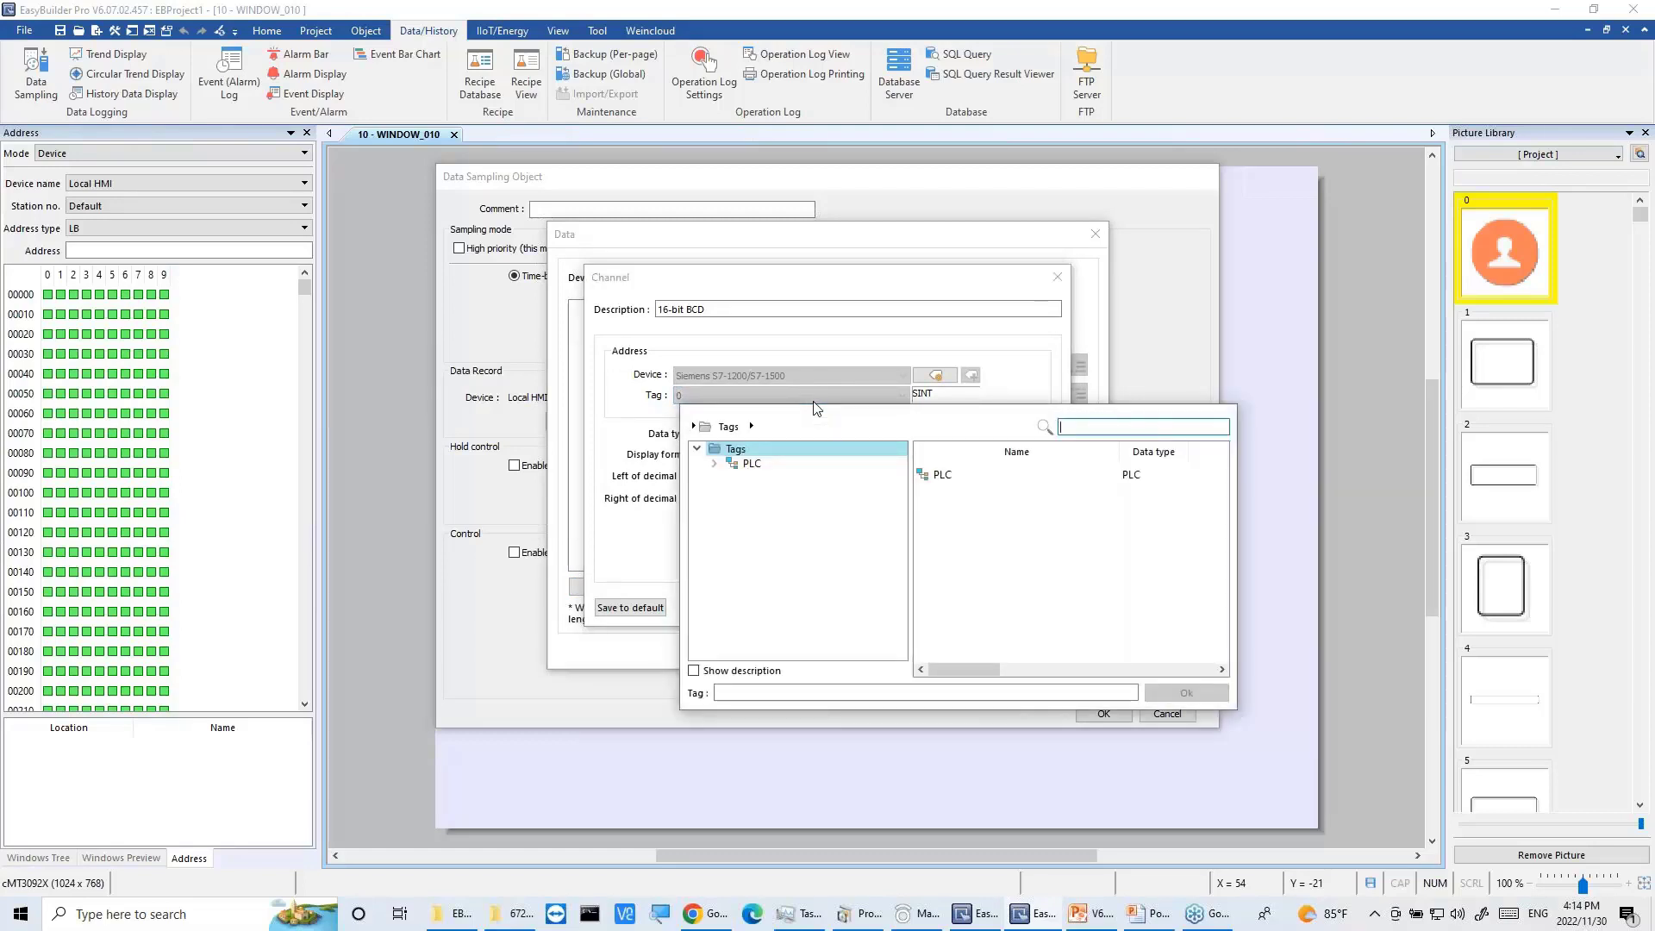
{"action": "left_click", "coordinate": [716, 464]}
{"action": "left_click", "coordinate": [732, 478]}
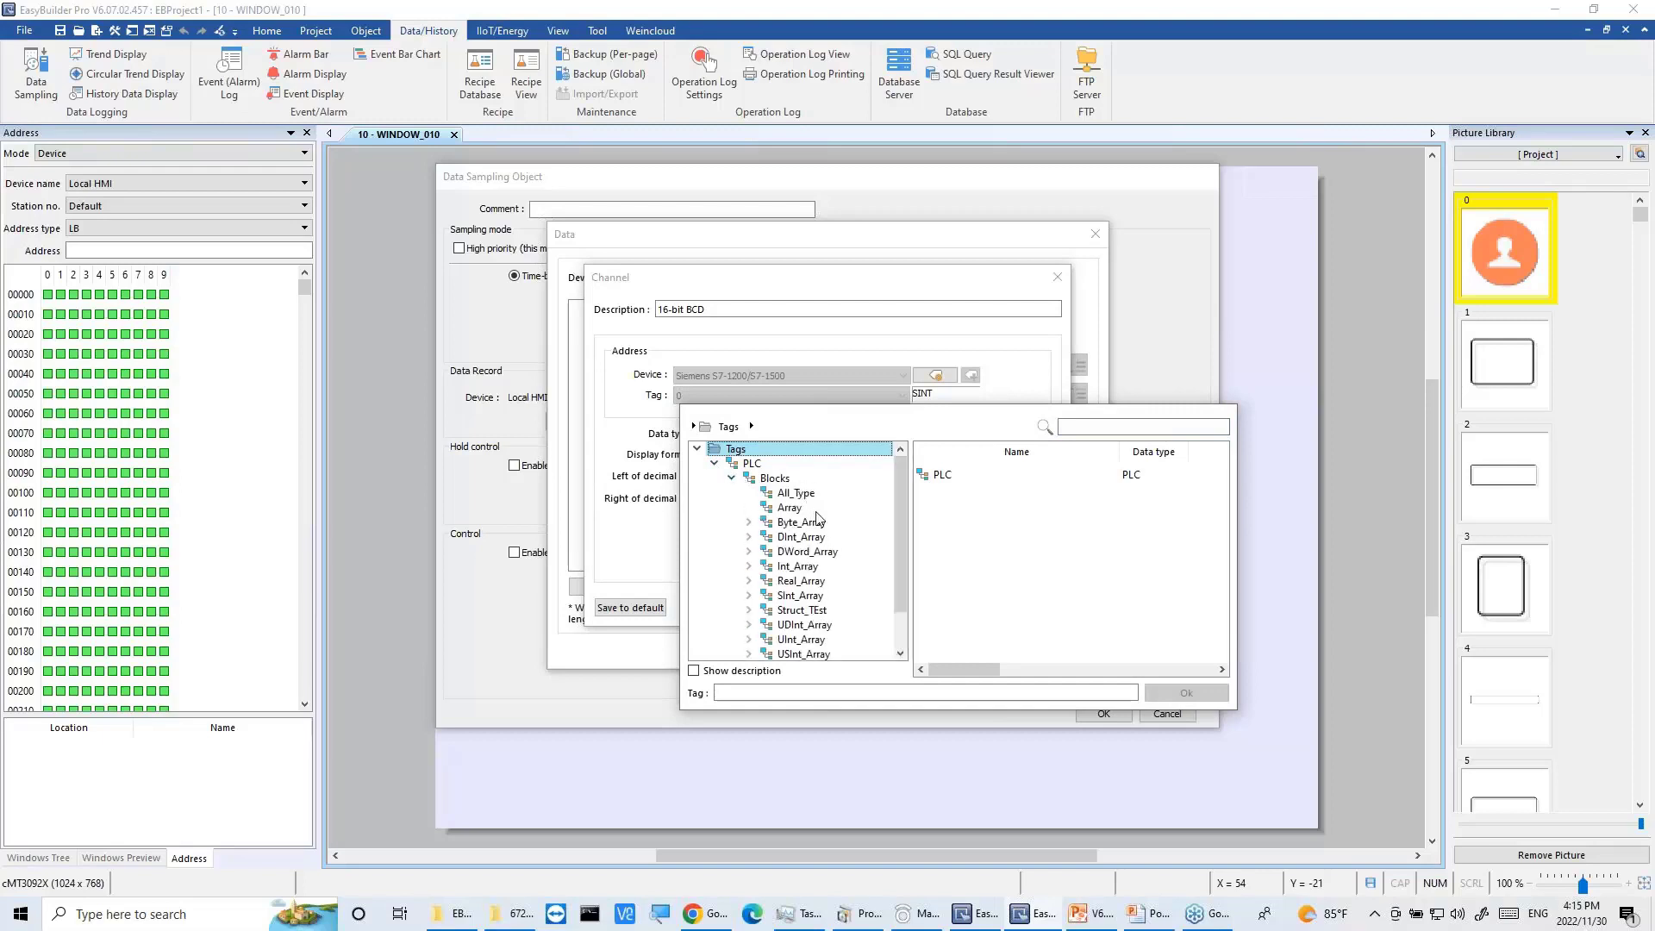
{"action": "left_click_drag", "start_coordinate": [897, 551], "coordinate": [899, 571]}
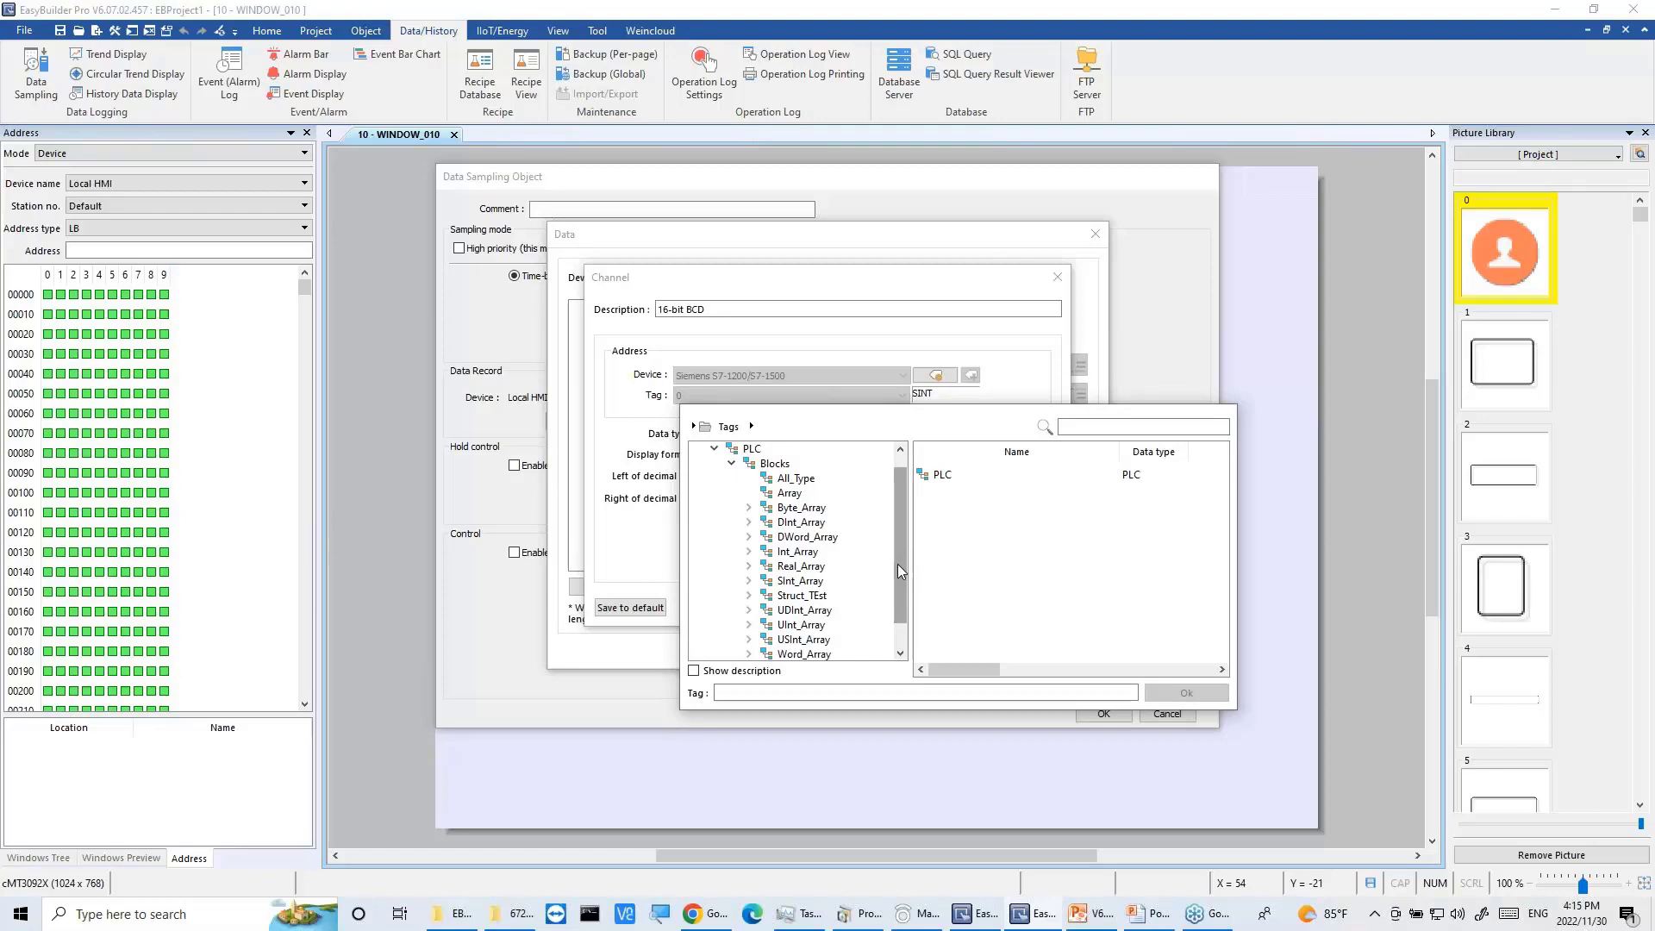
{"action": "left_click", "coordinate": [749, 552]}
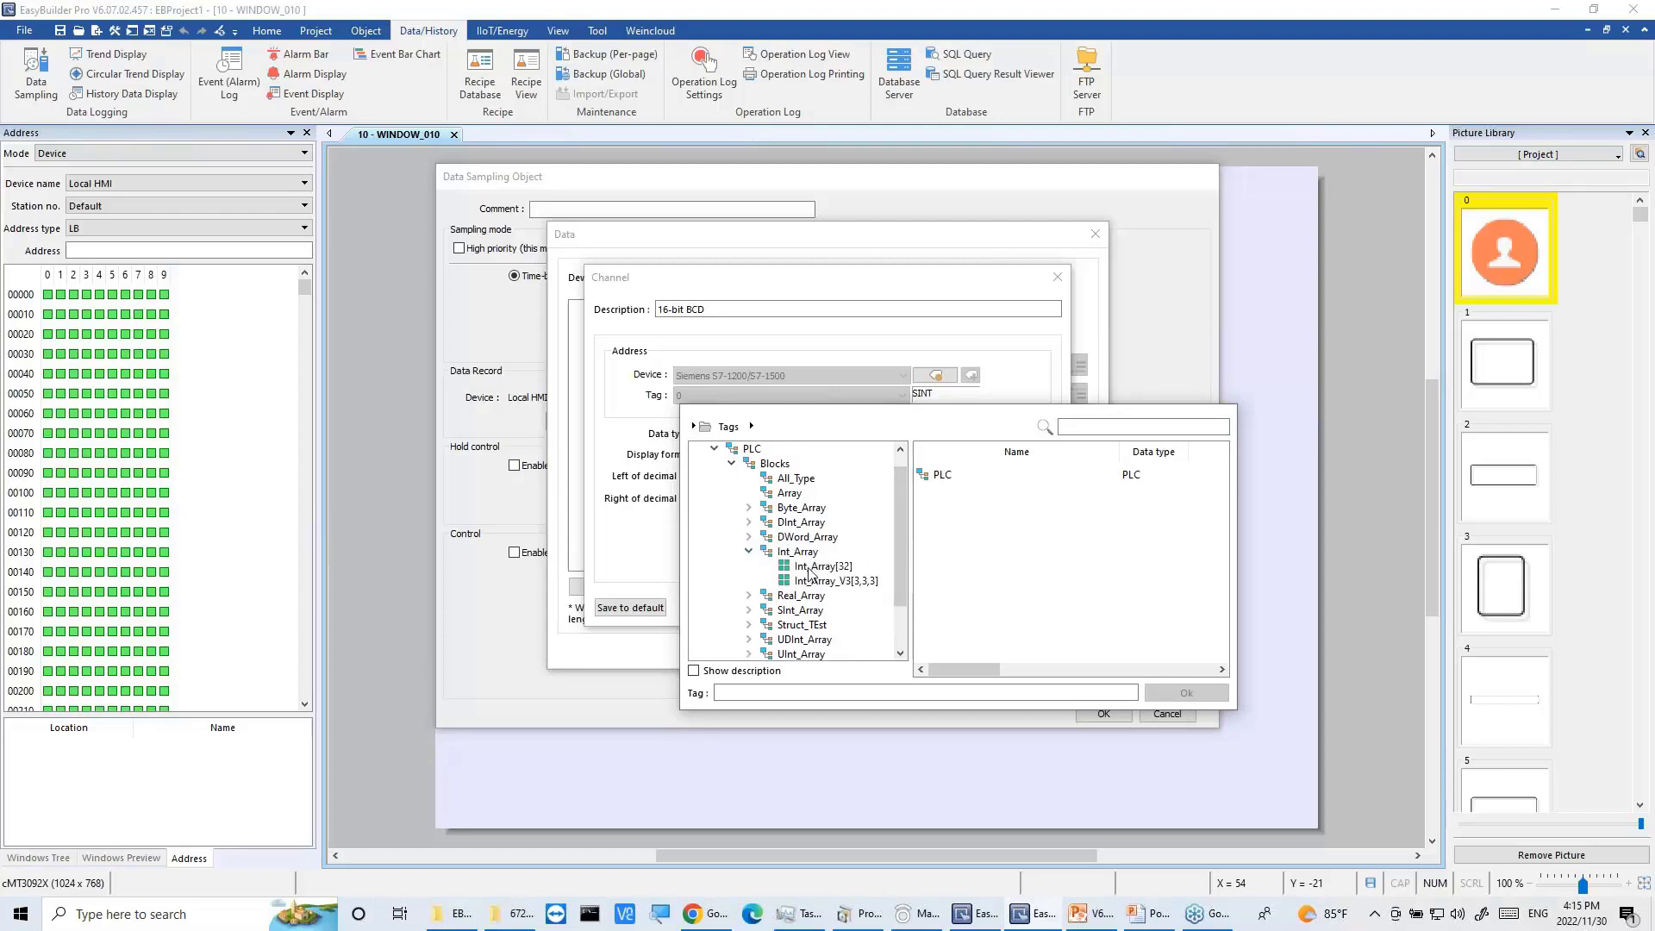
{"action": "left_click", "coordinate": [816, 567]}
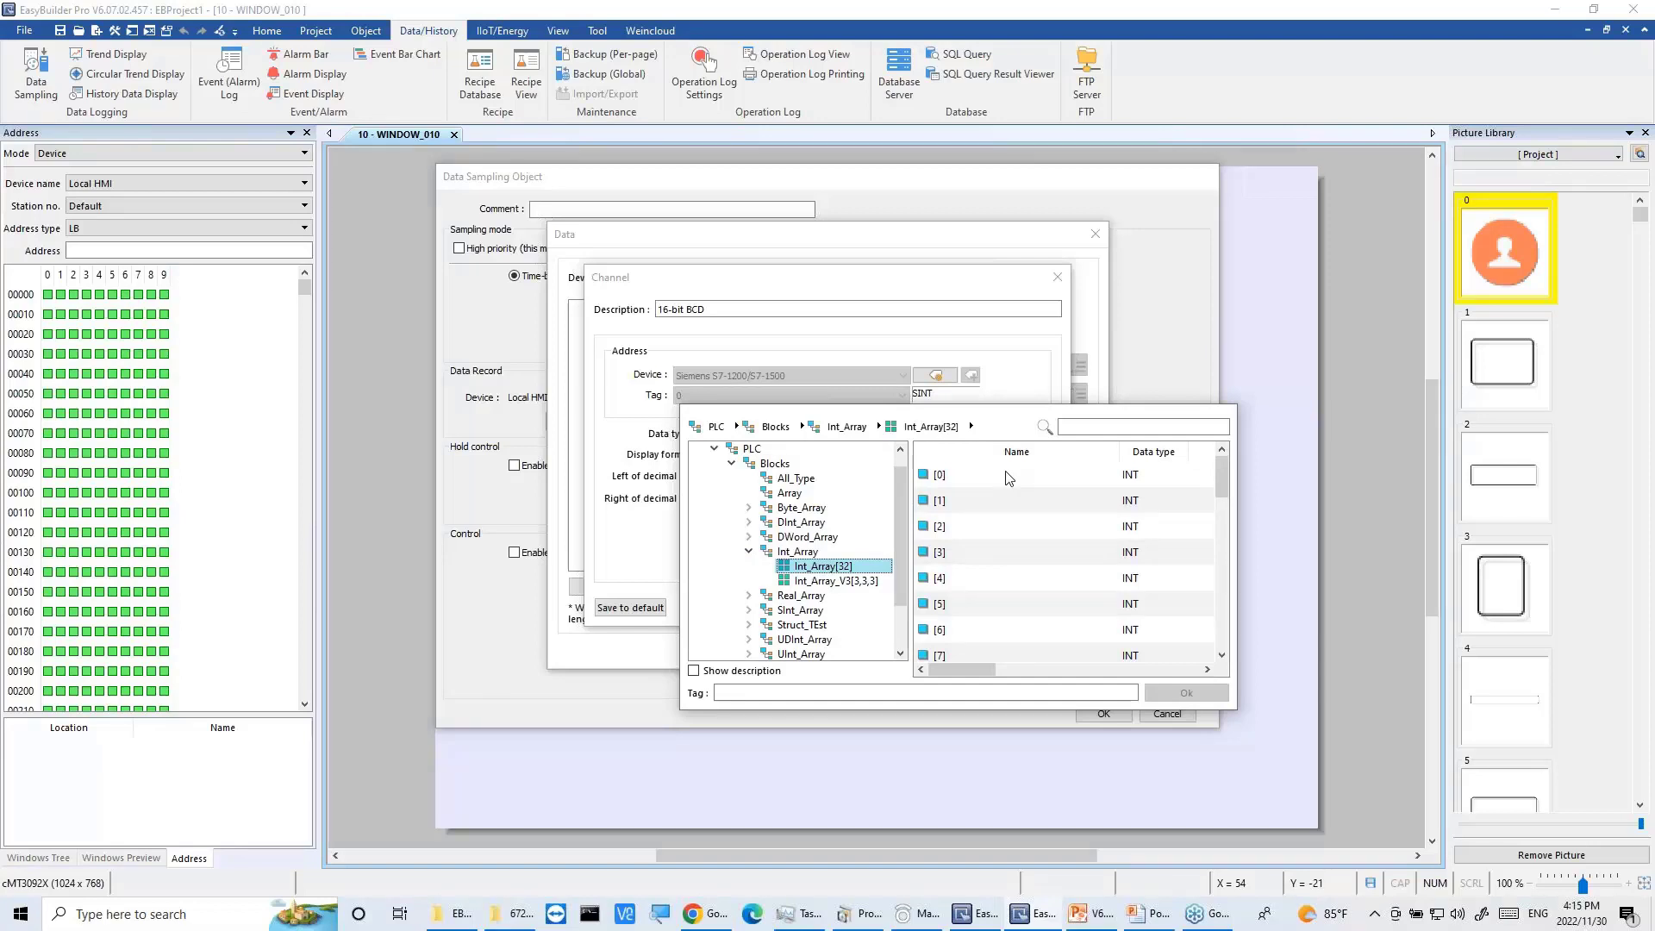
{"action": "left_click", "coordinate": [1009, 477]}
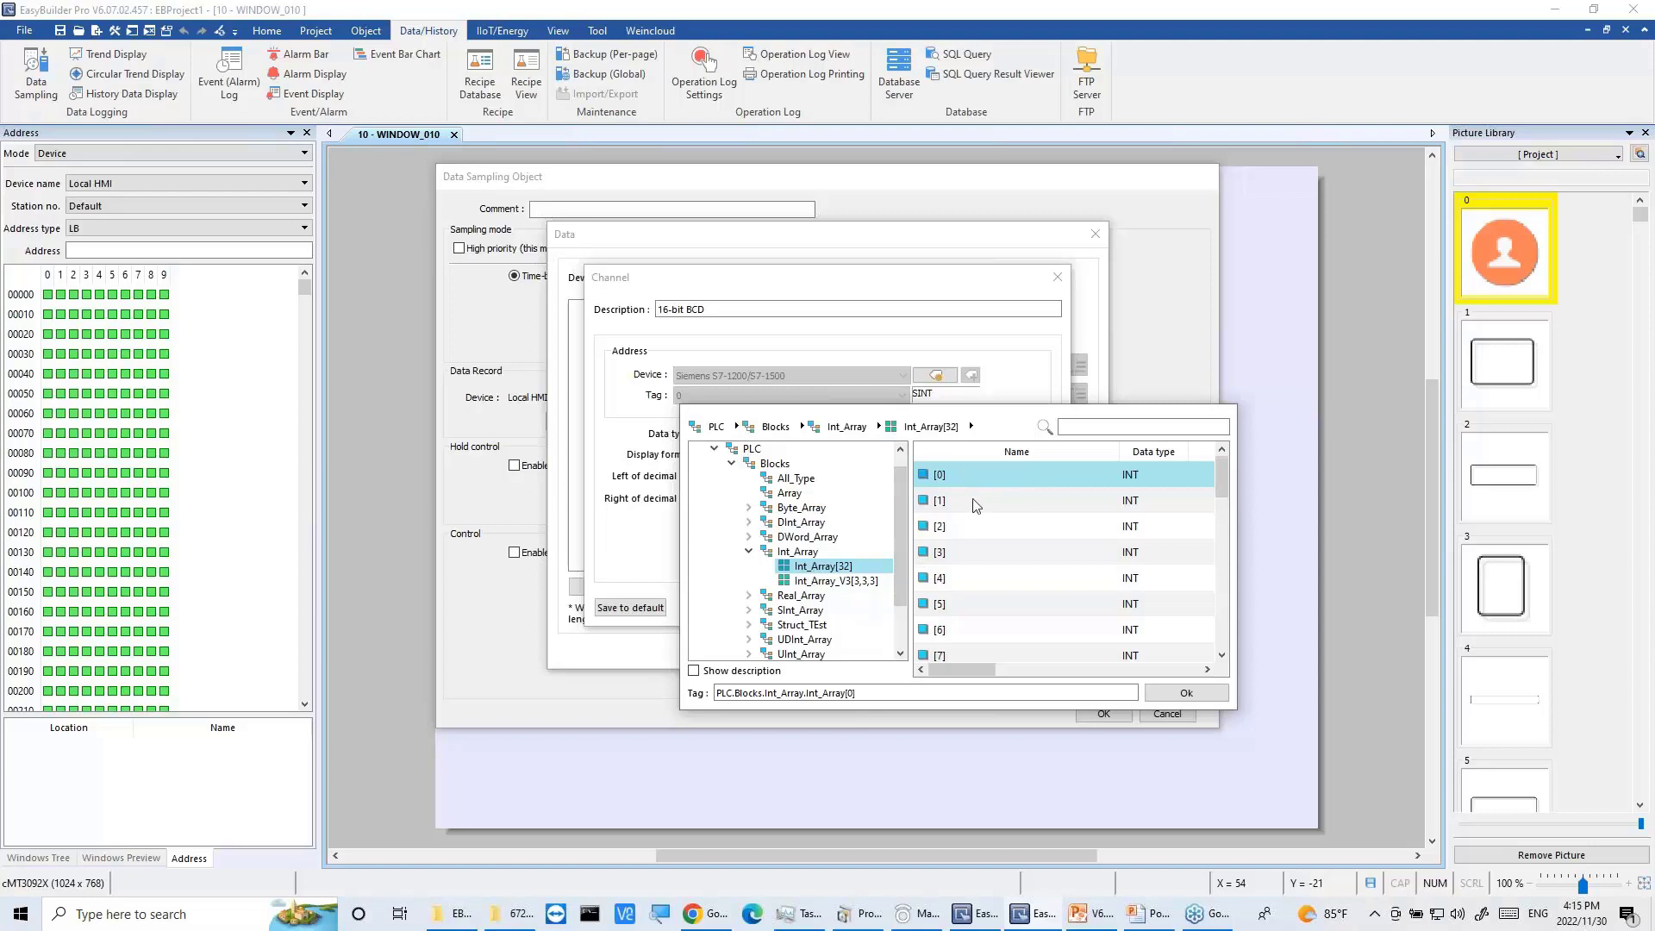
{"action": "left_click", "coordinate": [1187, 693]}
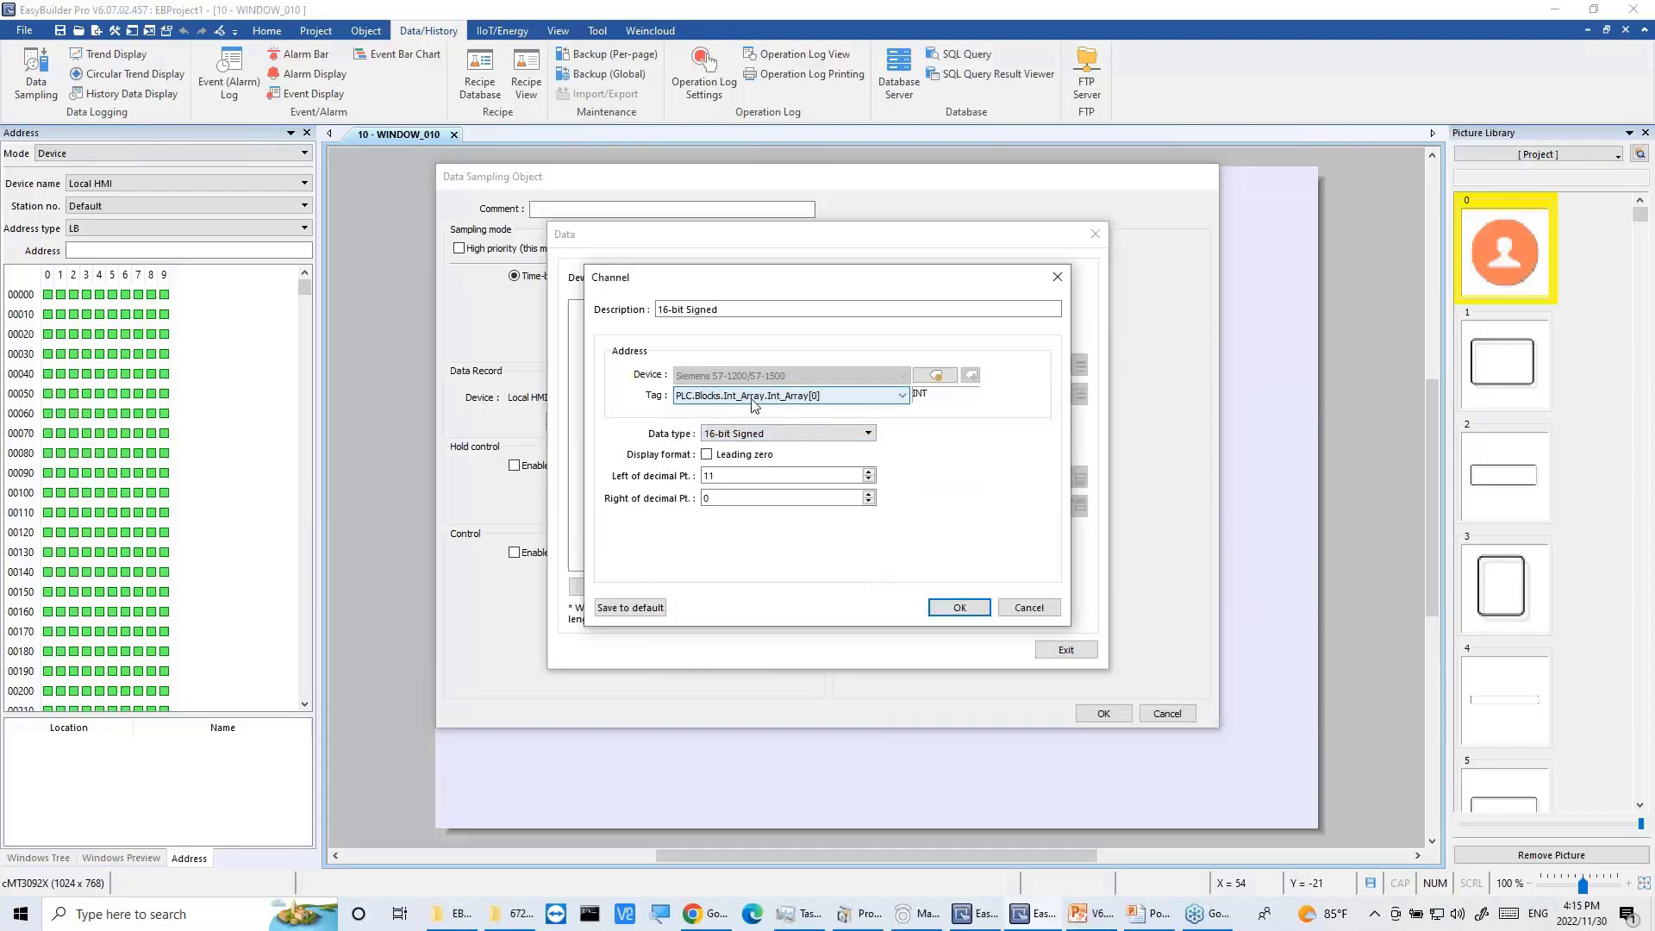
{"action": "left_click", "coordinate": [942, 609]}
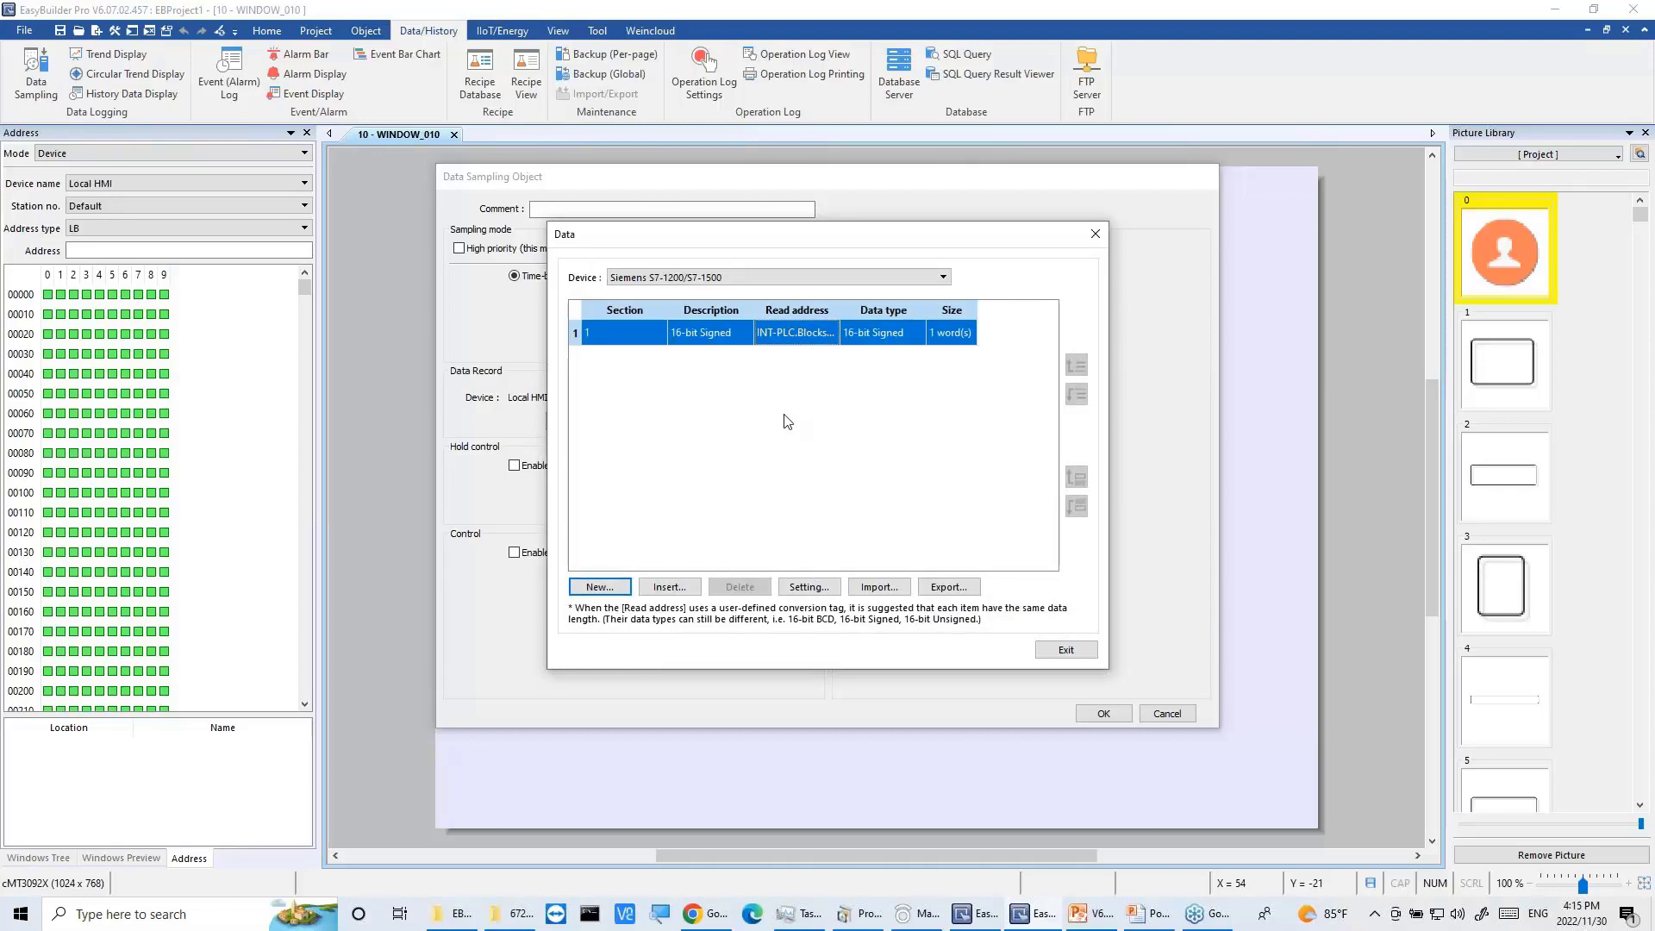
Step: Insert a 16-bit Signed channel at the next contiguous address and widen the Read address column to show the full tag
{"action": "left_click", "coordinate": [679, 591]}
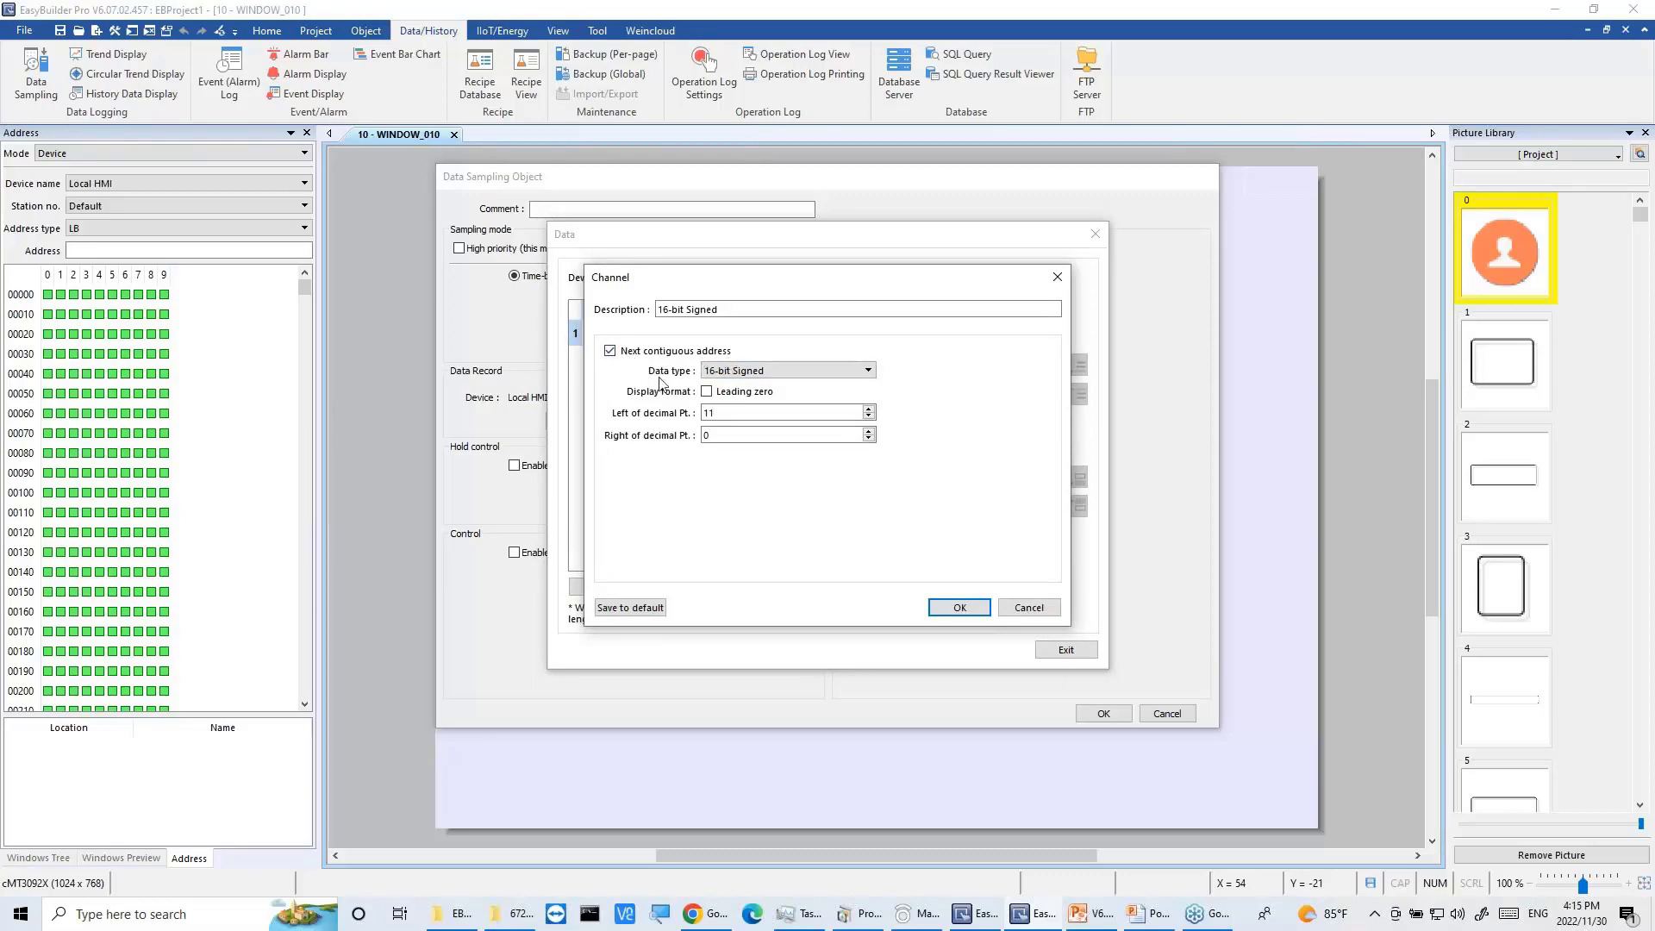
{"action": "left_click", "coordinate": [953, 604]}
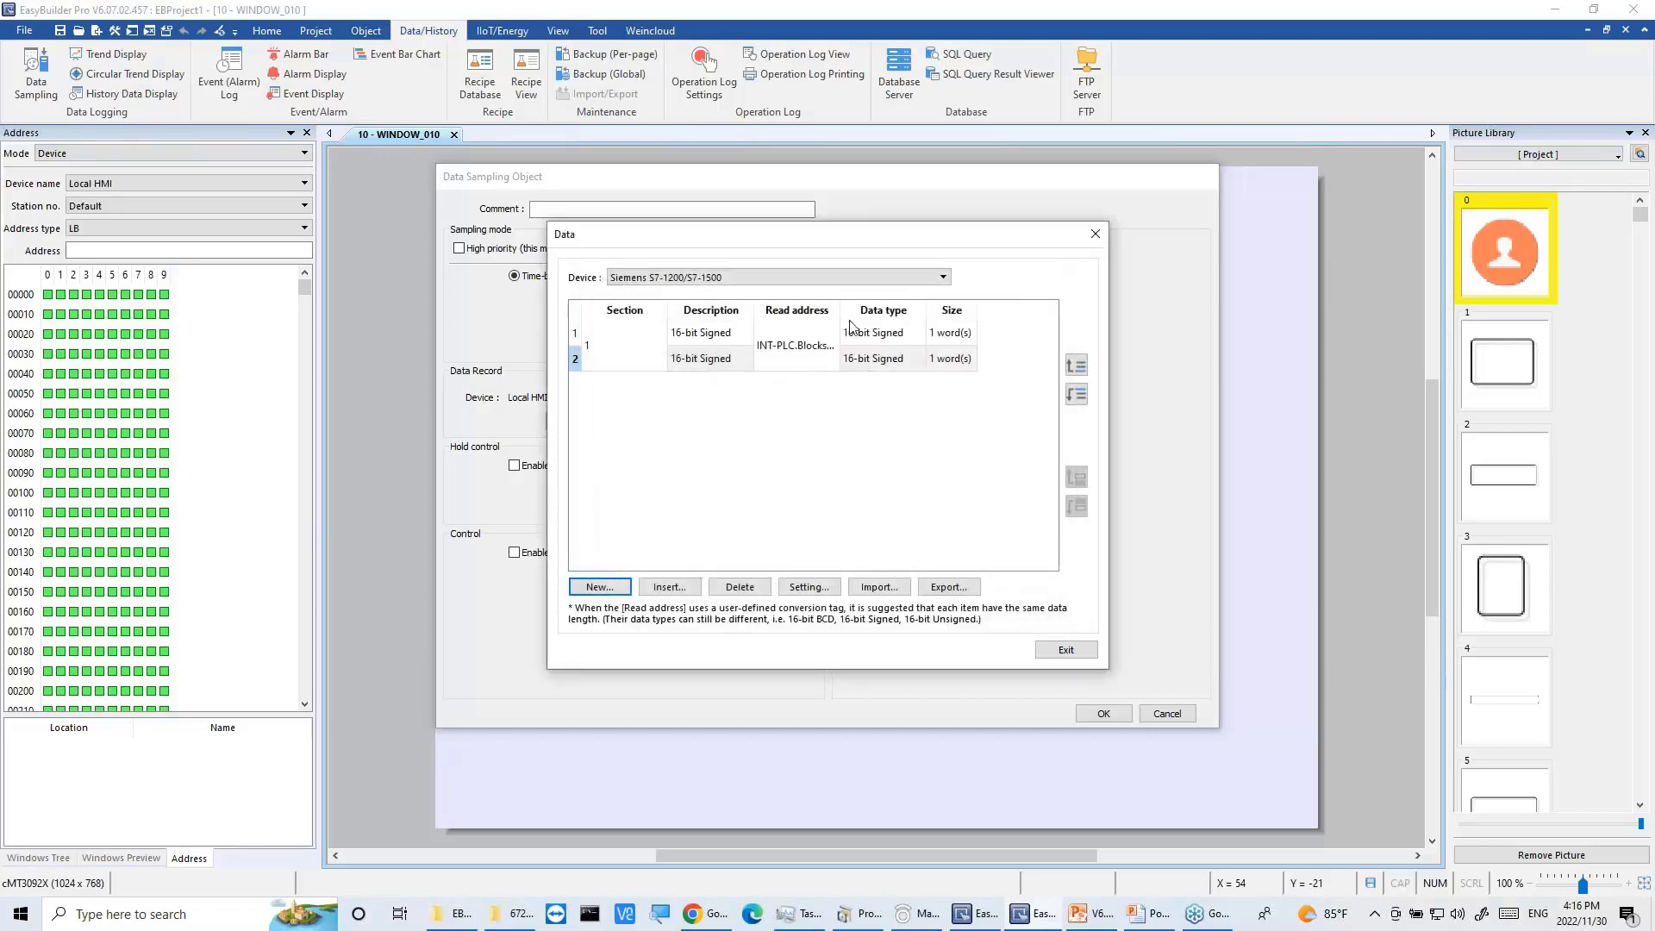
{"action": "left_click_drag", "start_coordinate": [842, 311], "coordinate": [970, 315]}
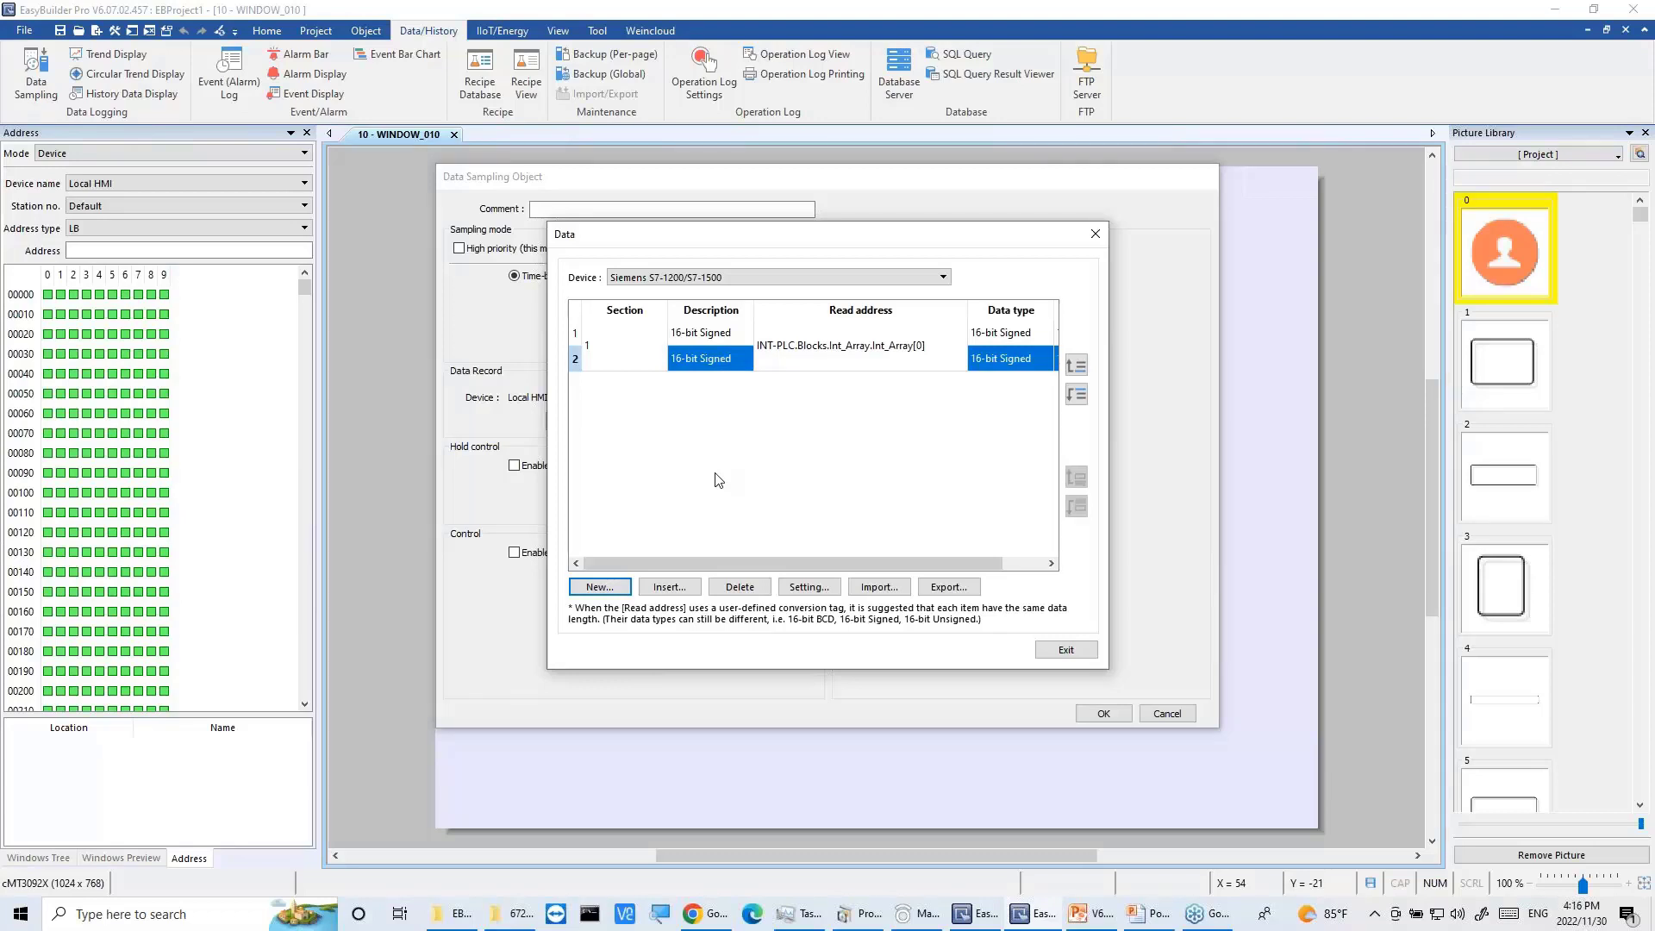
Step: Add a channel without the next contiguous address option, reading the tag PLC.Tags.Table.P_UInt
{"action": "left_click", "coordinate": [602, 586]}
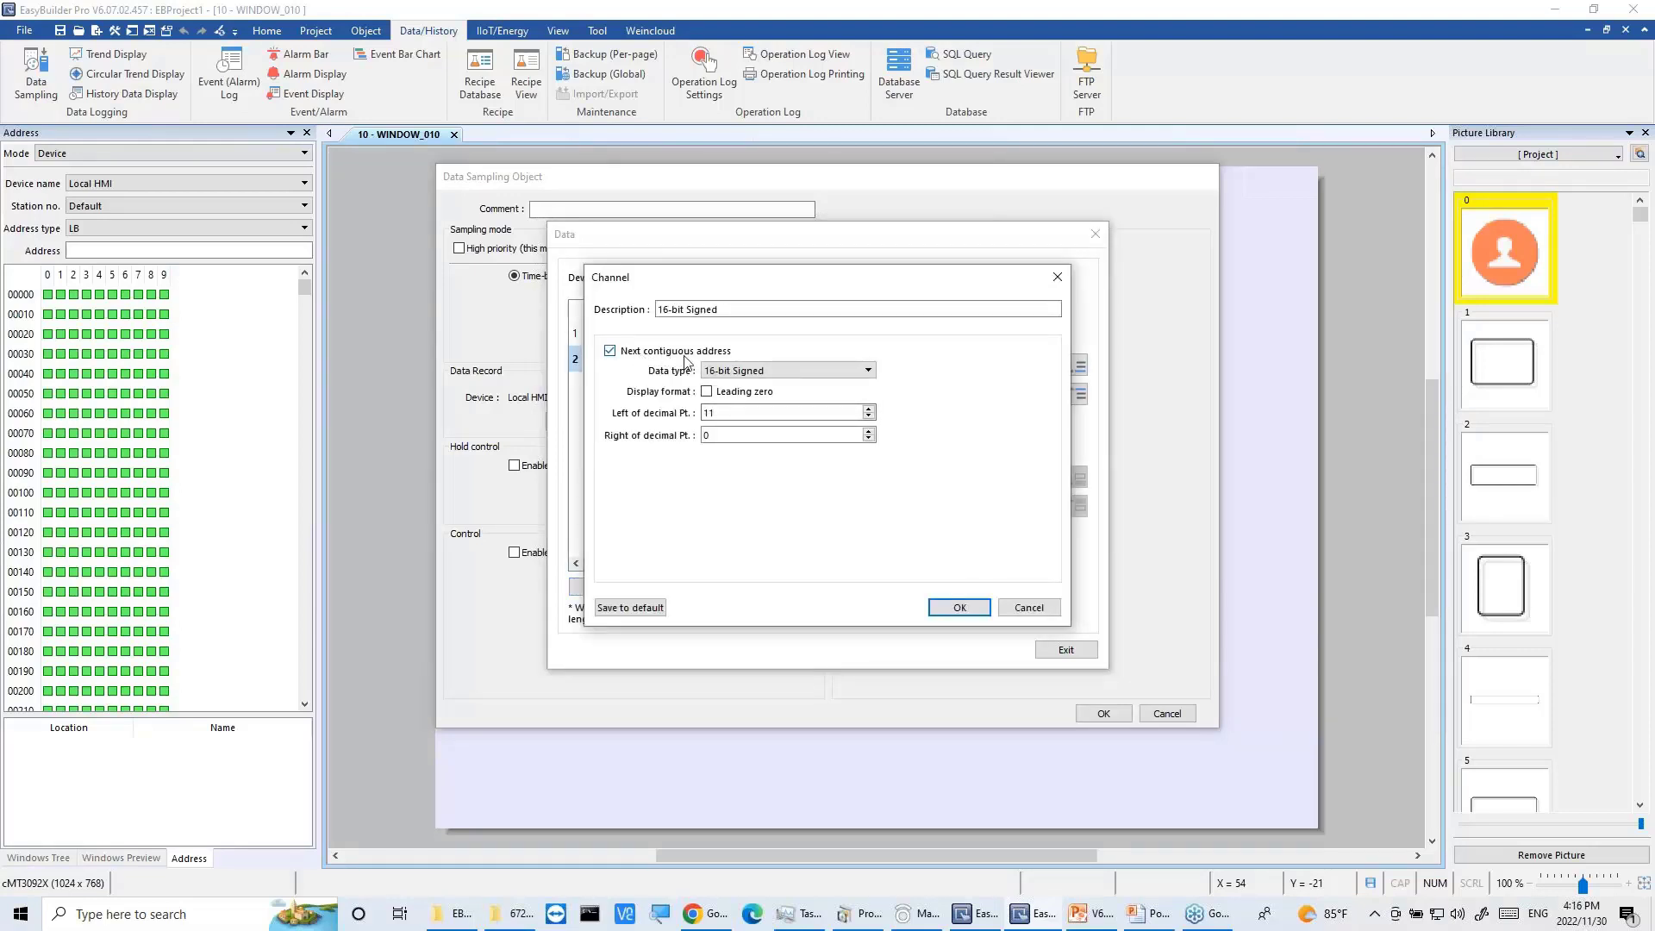
{"action": "left_click", "coordinate": [655, 353]}
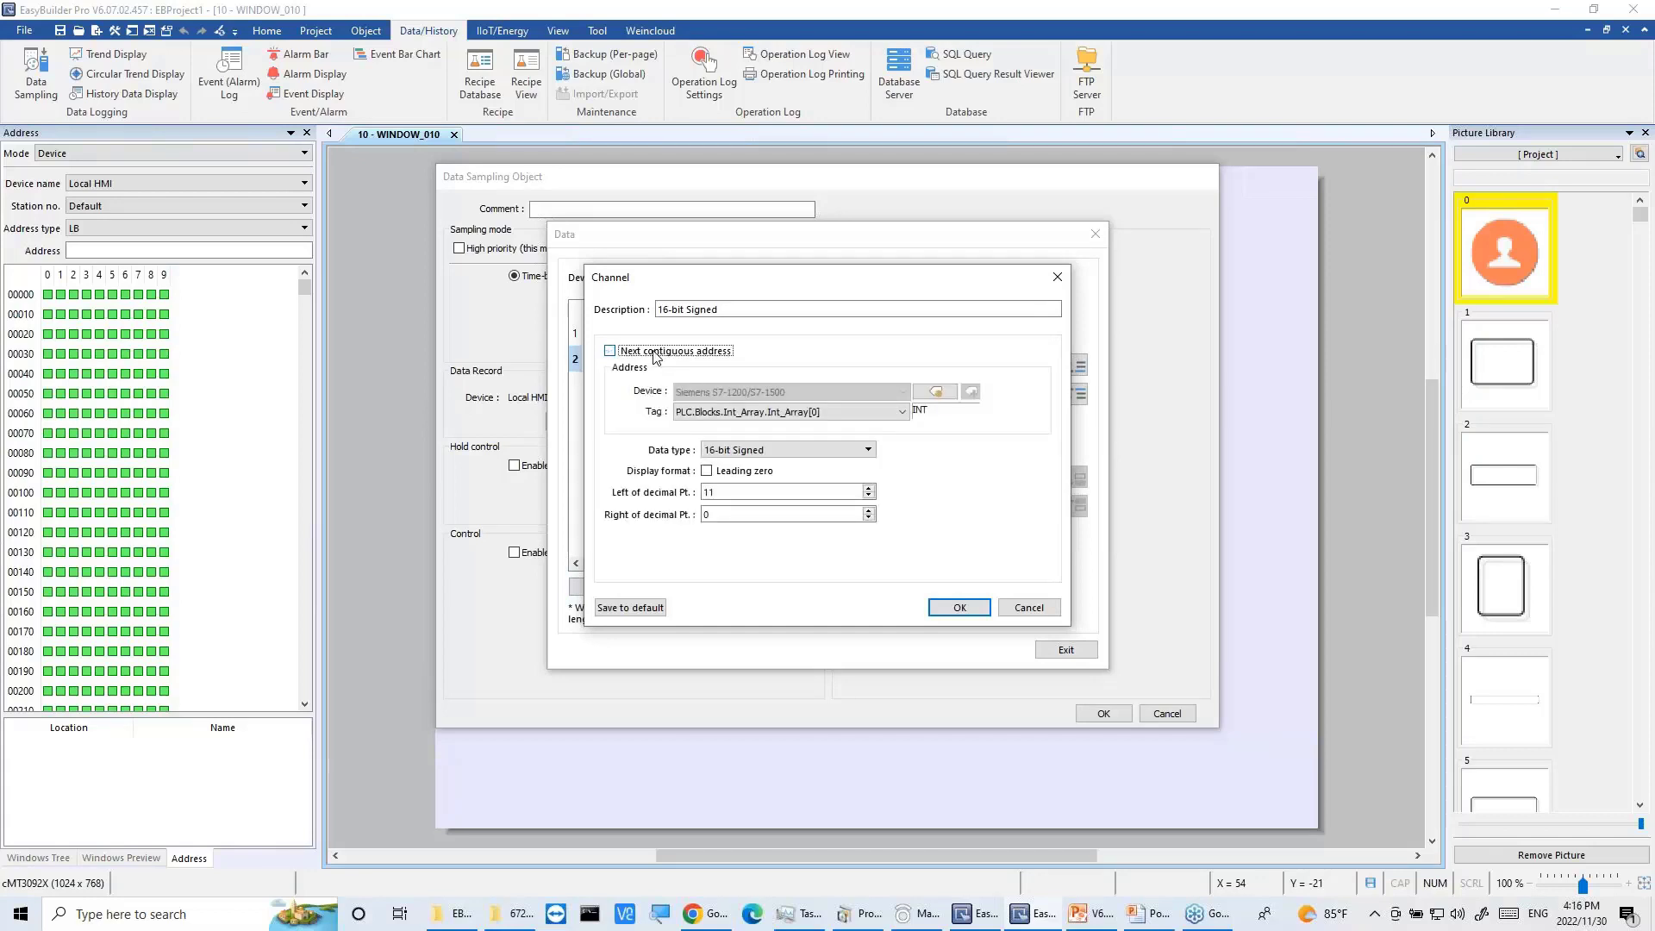
{"action": "left_click", "coordinate": [811, 414]}
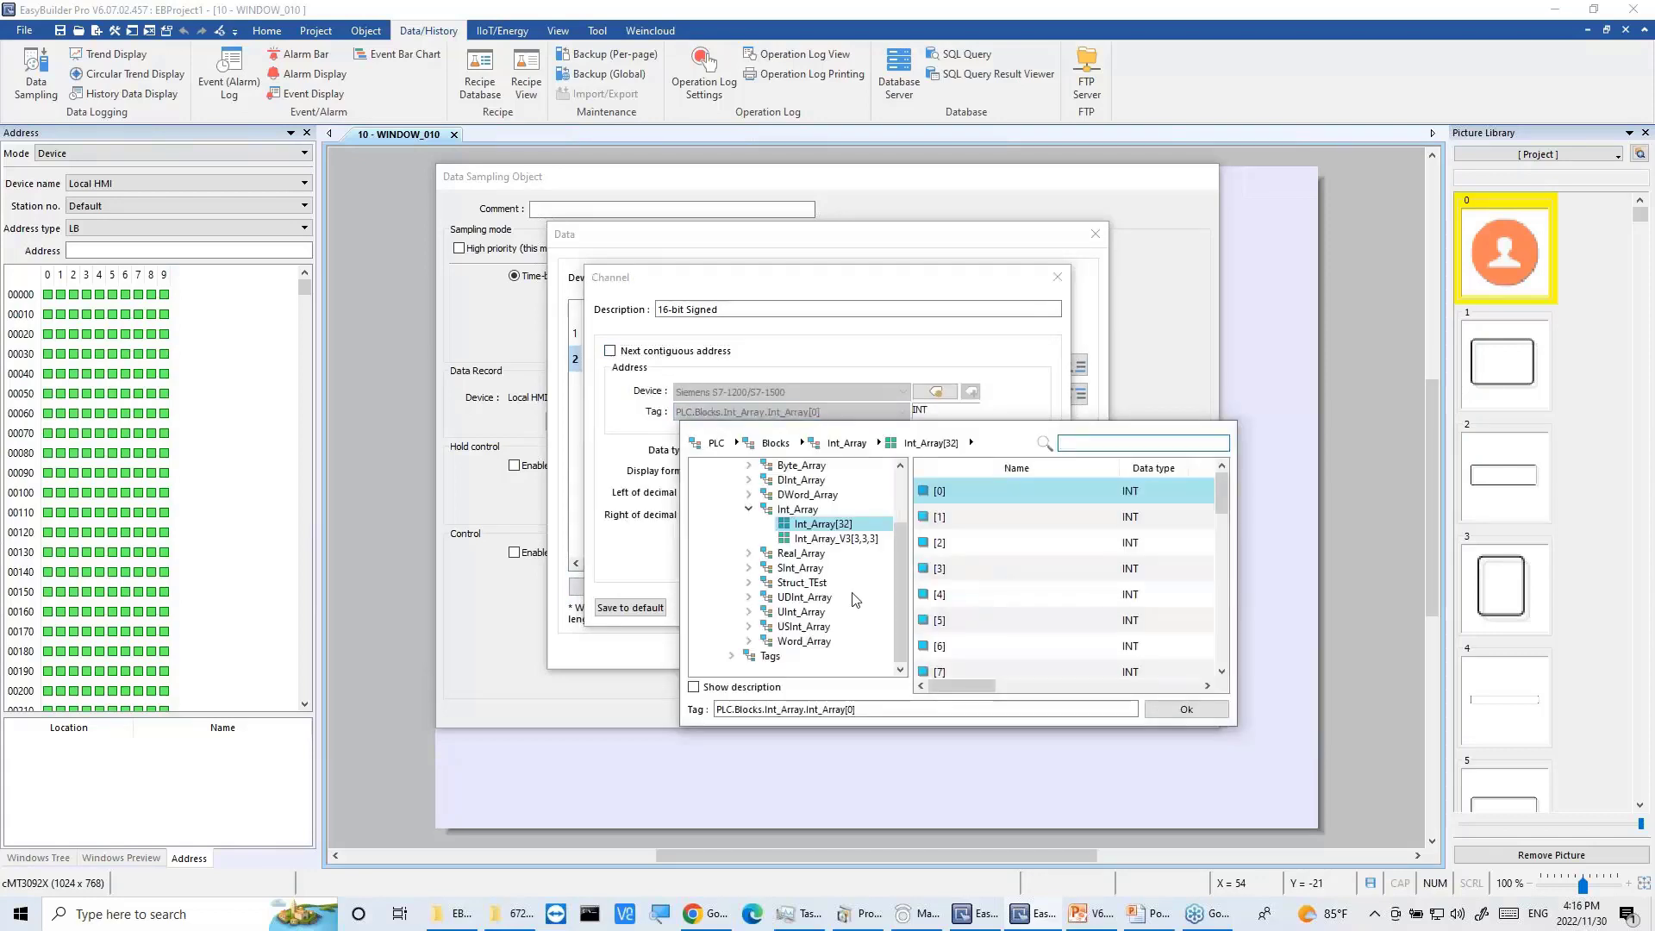
{"action": "left_click", "coordinate": [770, 657]}
{"action": "left_click", "coordinate": [732, 657]}
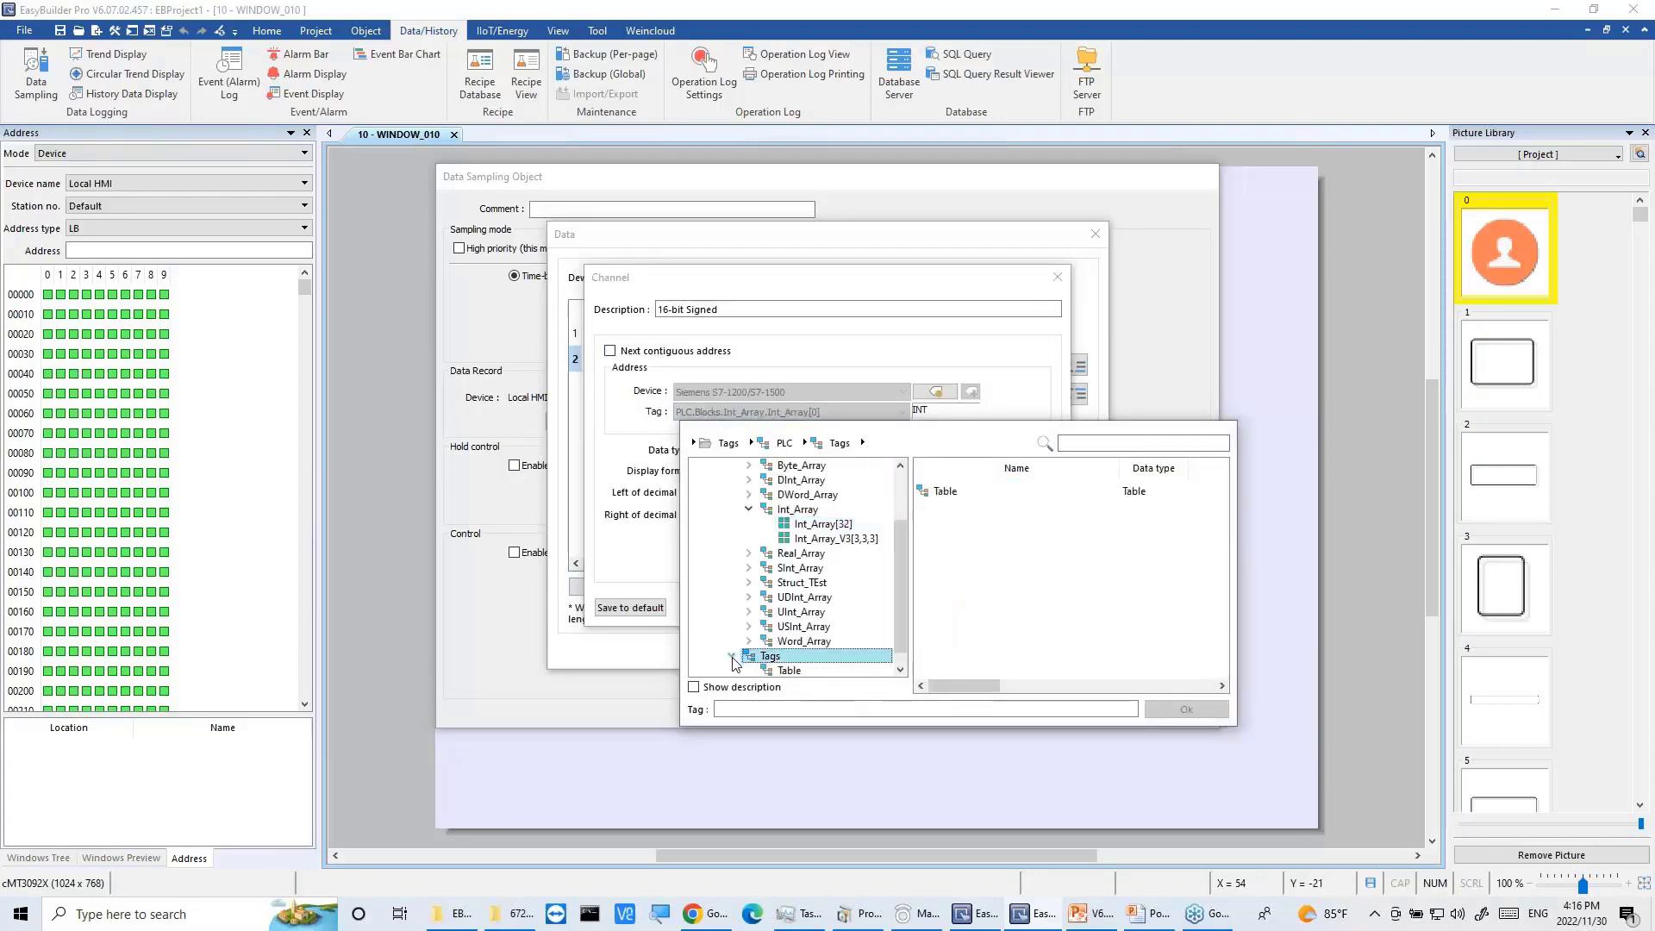
{"action": "left_click", "coordinate": [786, 670]}
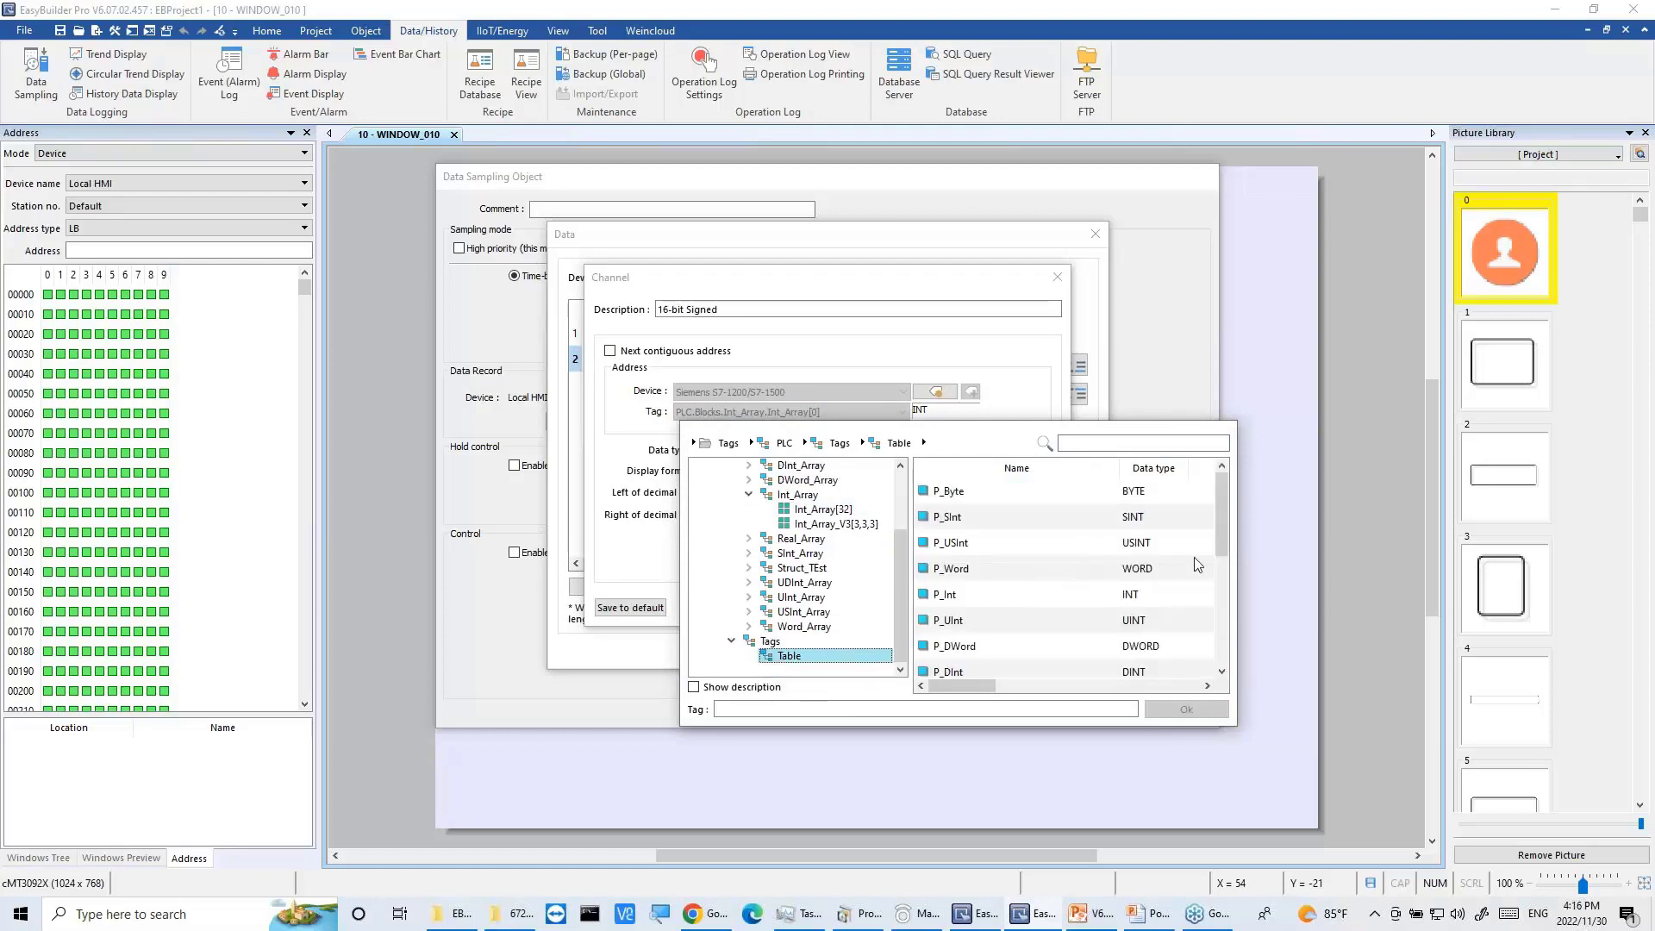
{"action": "left_click", "coordinate": [1124, 622]}
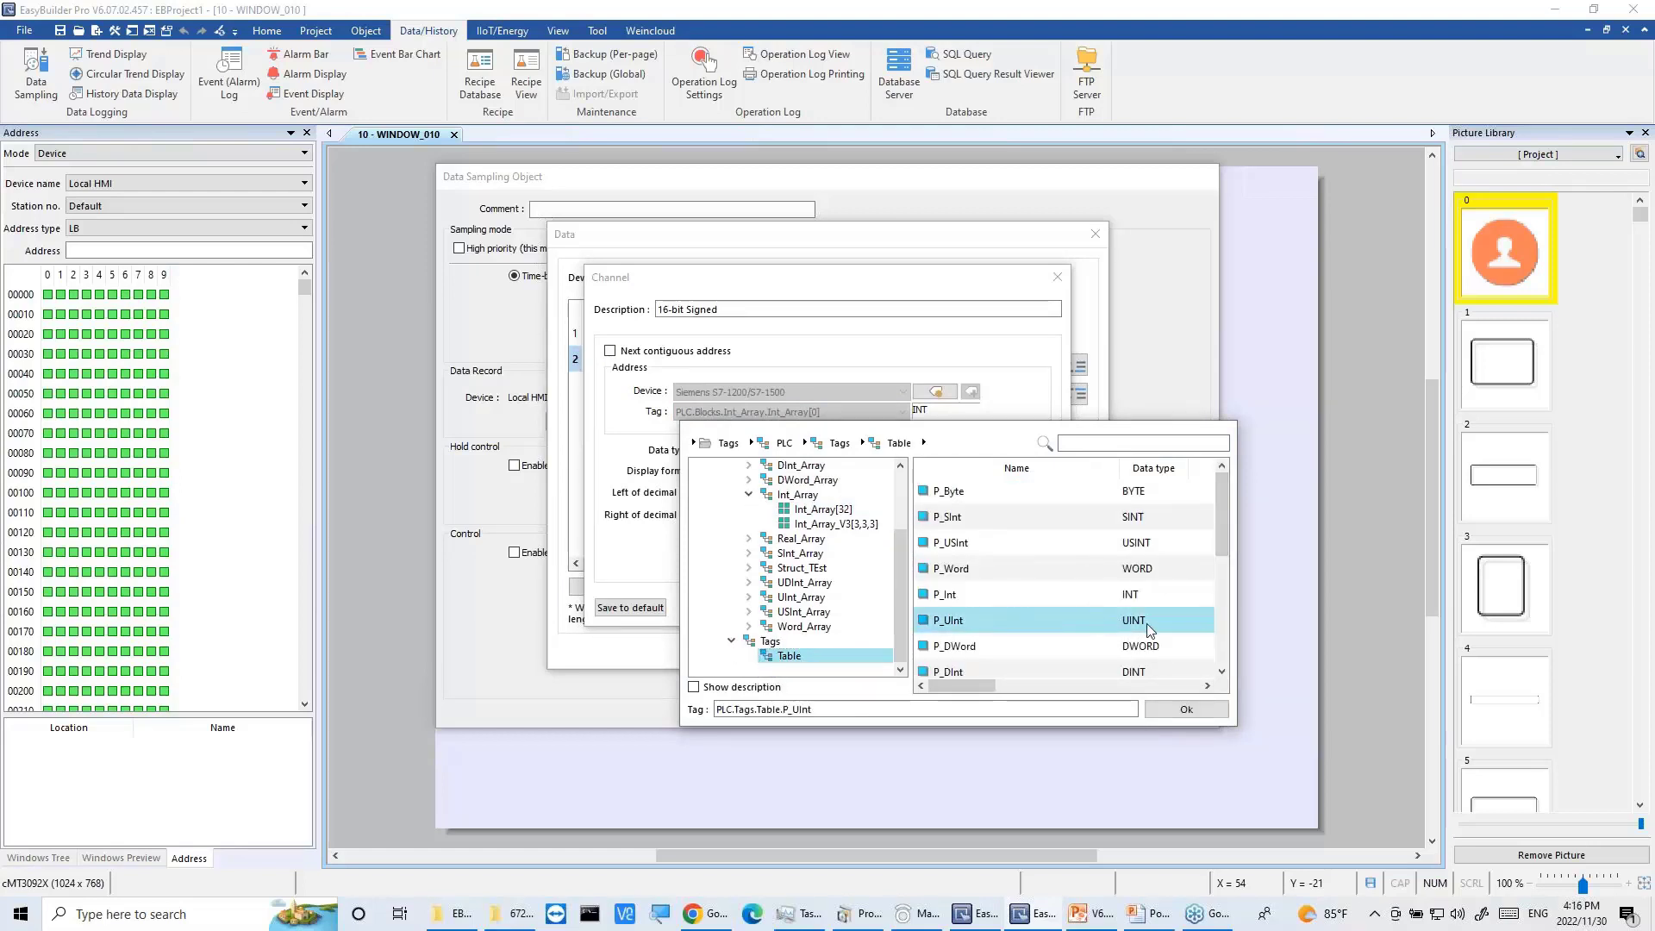
{"action": "left_click", "coordinate": [1184, 710]}
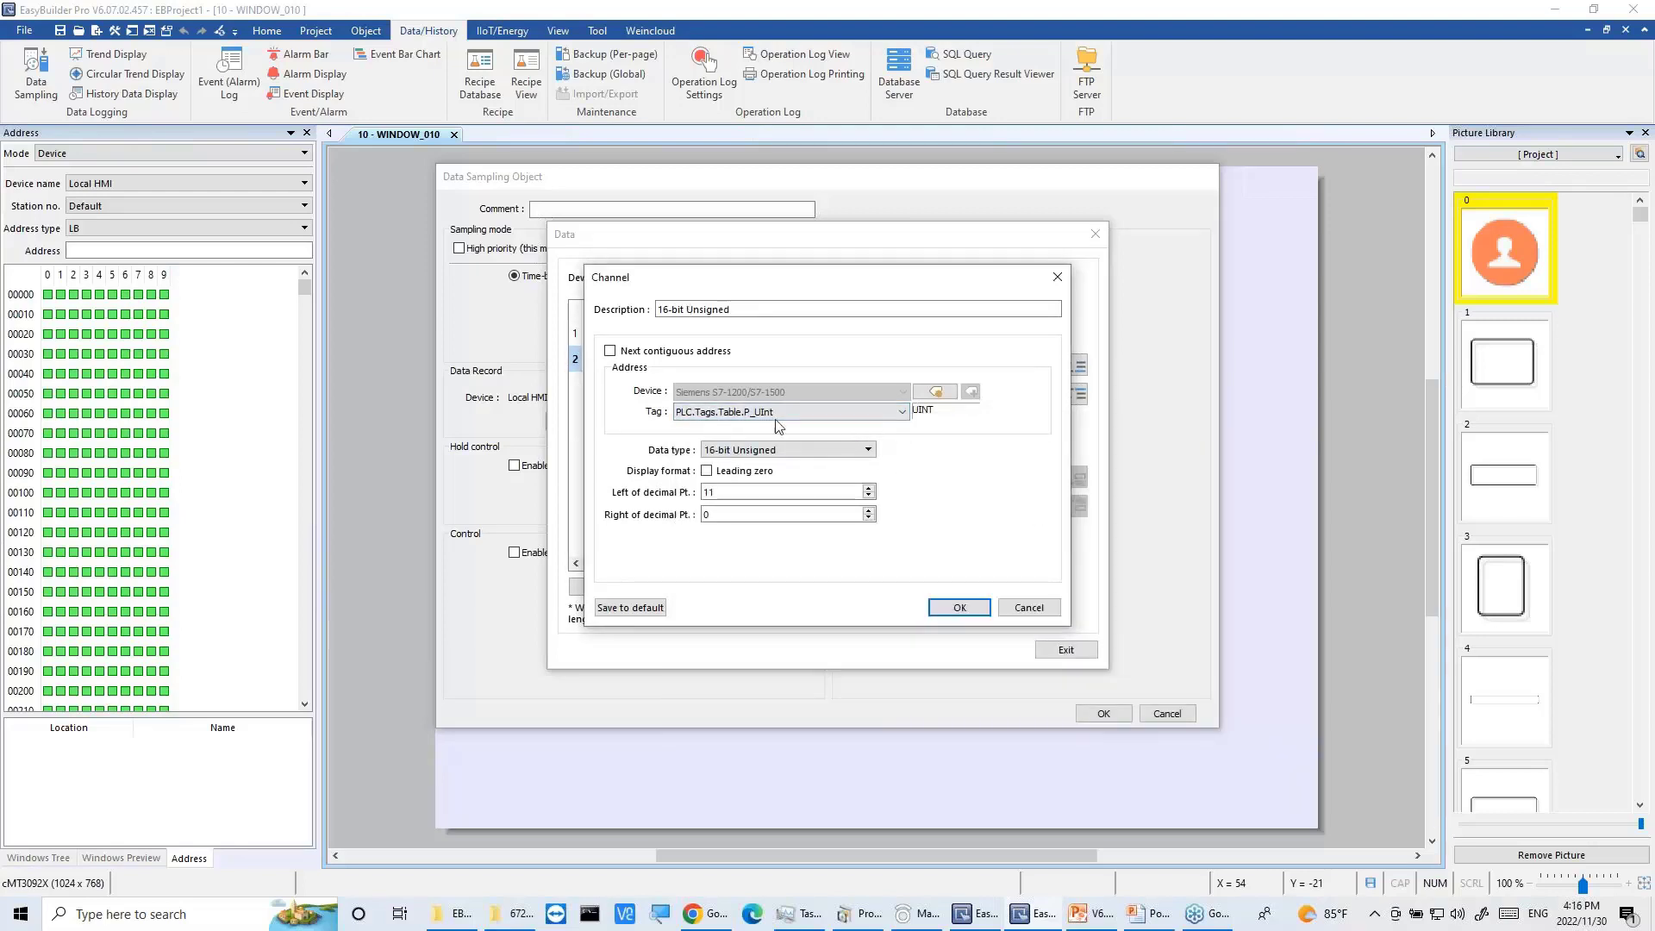
{"action": "left_click", "coordinate": [956, 608]}
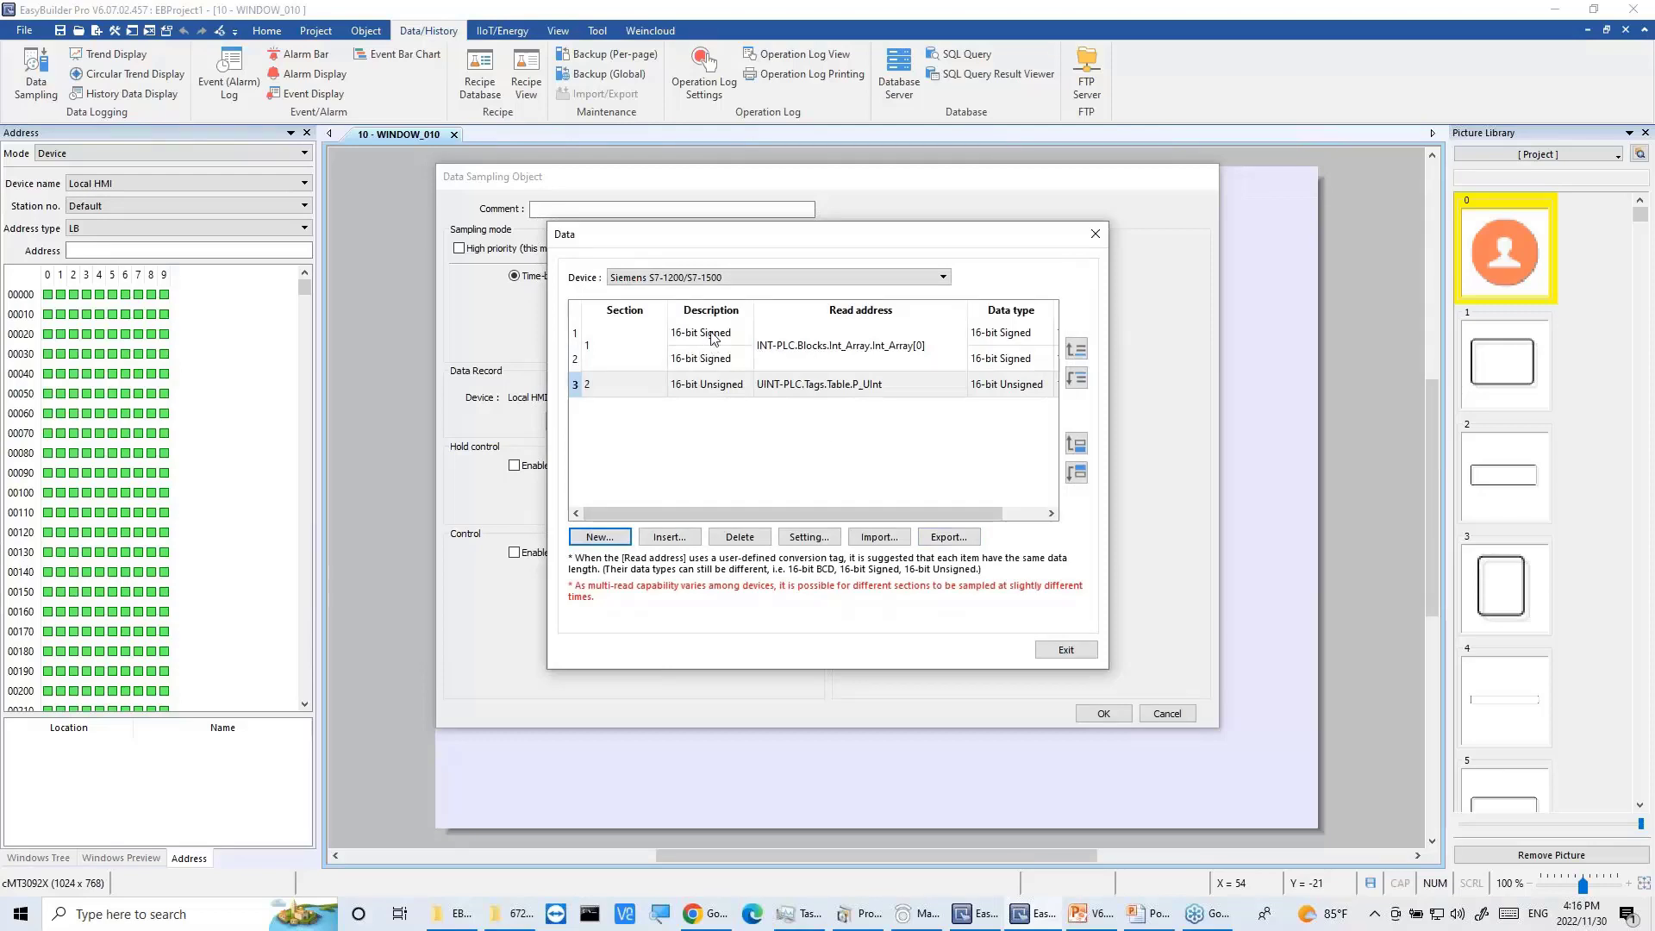
Step: Compare the read addresses of sections 1 and 2, close the data record settings and save the Siemens data sampling object
{"action": "left_click", "coordinate": [831, 354]}
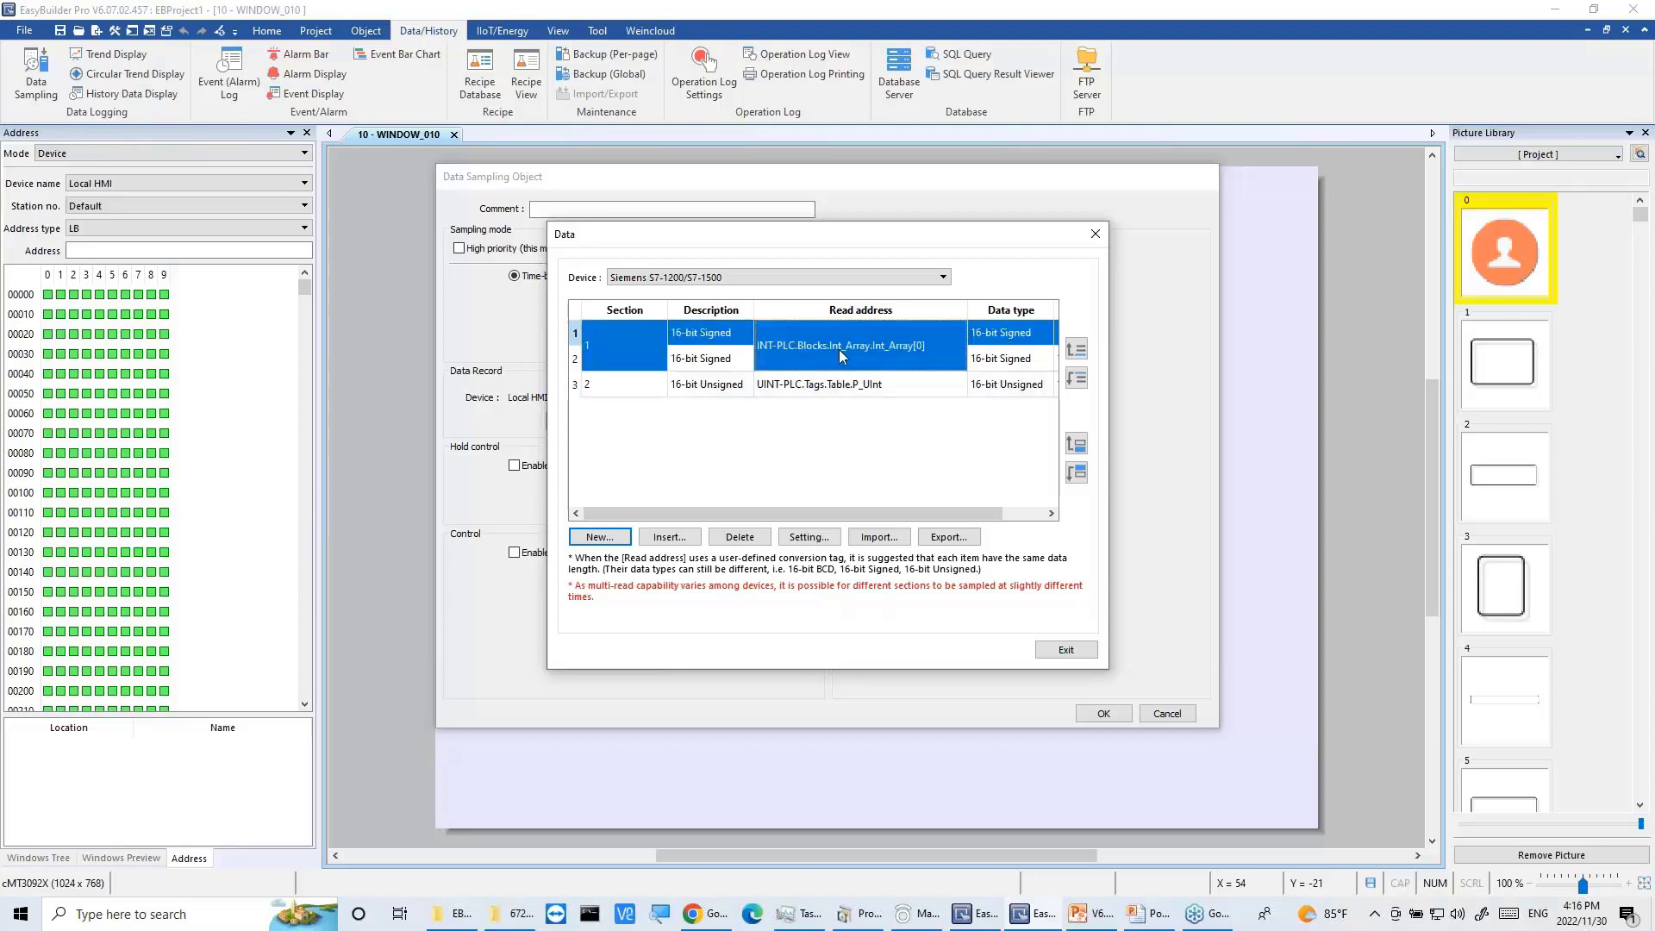
{"action": "left_click", "coordinate": [817, 393]}
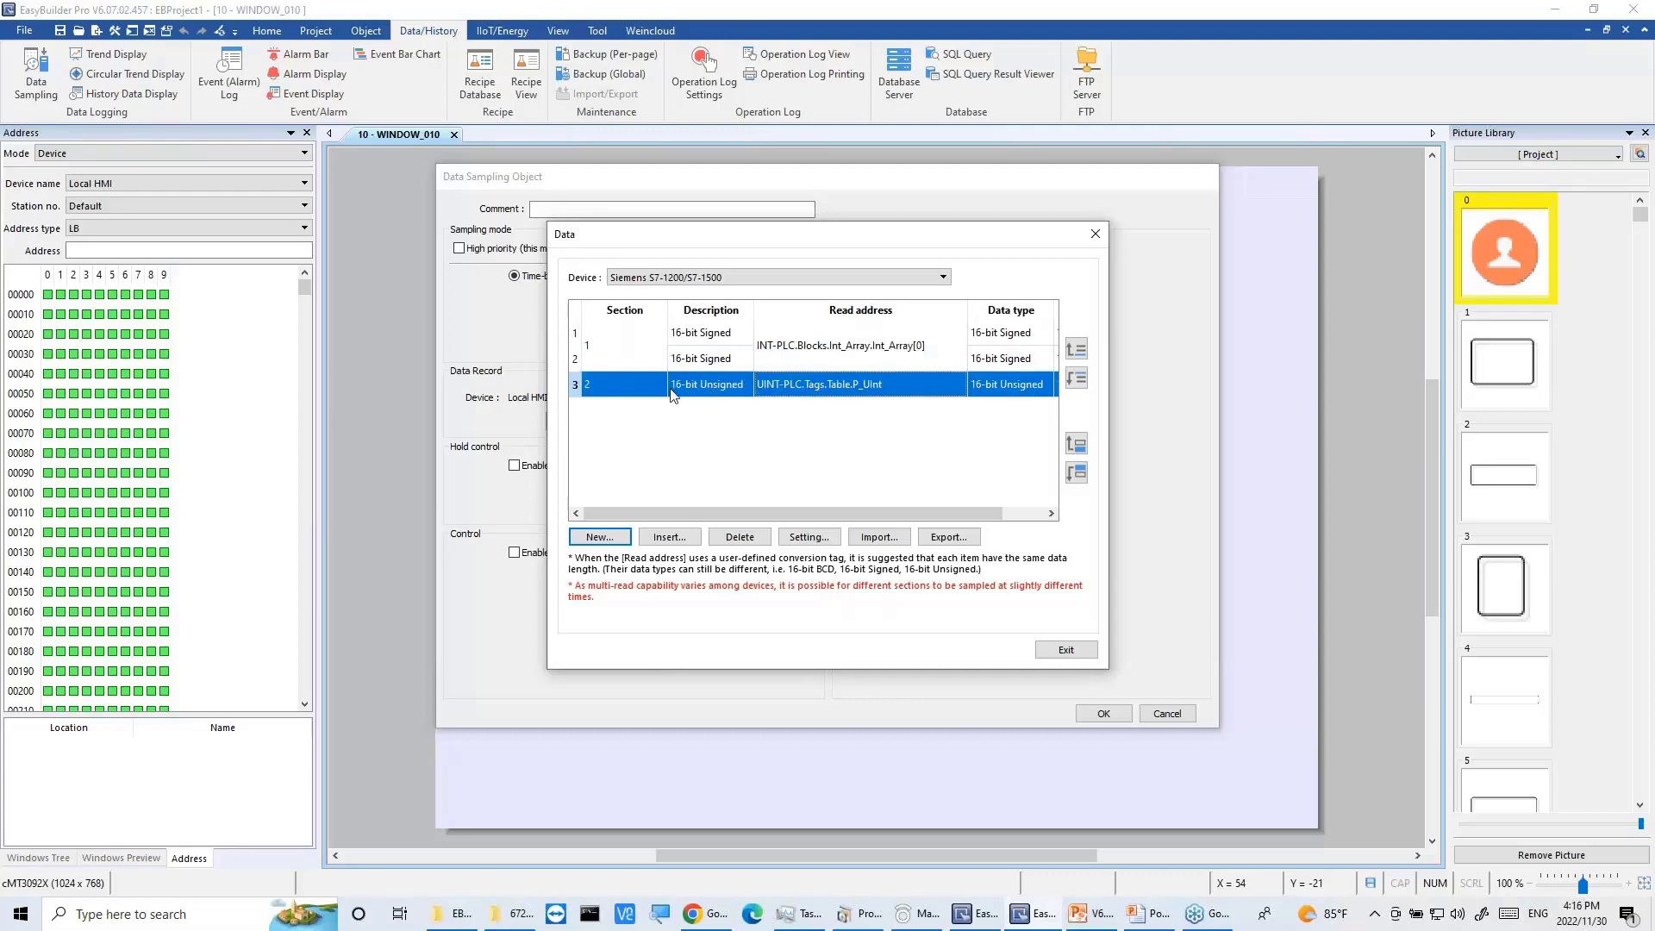
{"action": "left_click", "coordinate": [762, 353]}
{"action": "left_click", "coordinate": [789, 379]}
{"action": "left_click", "coordinate": [795, 349]}
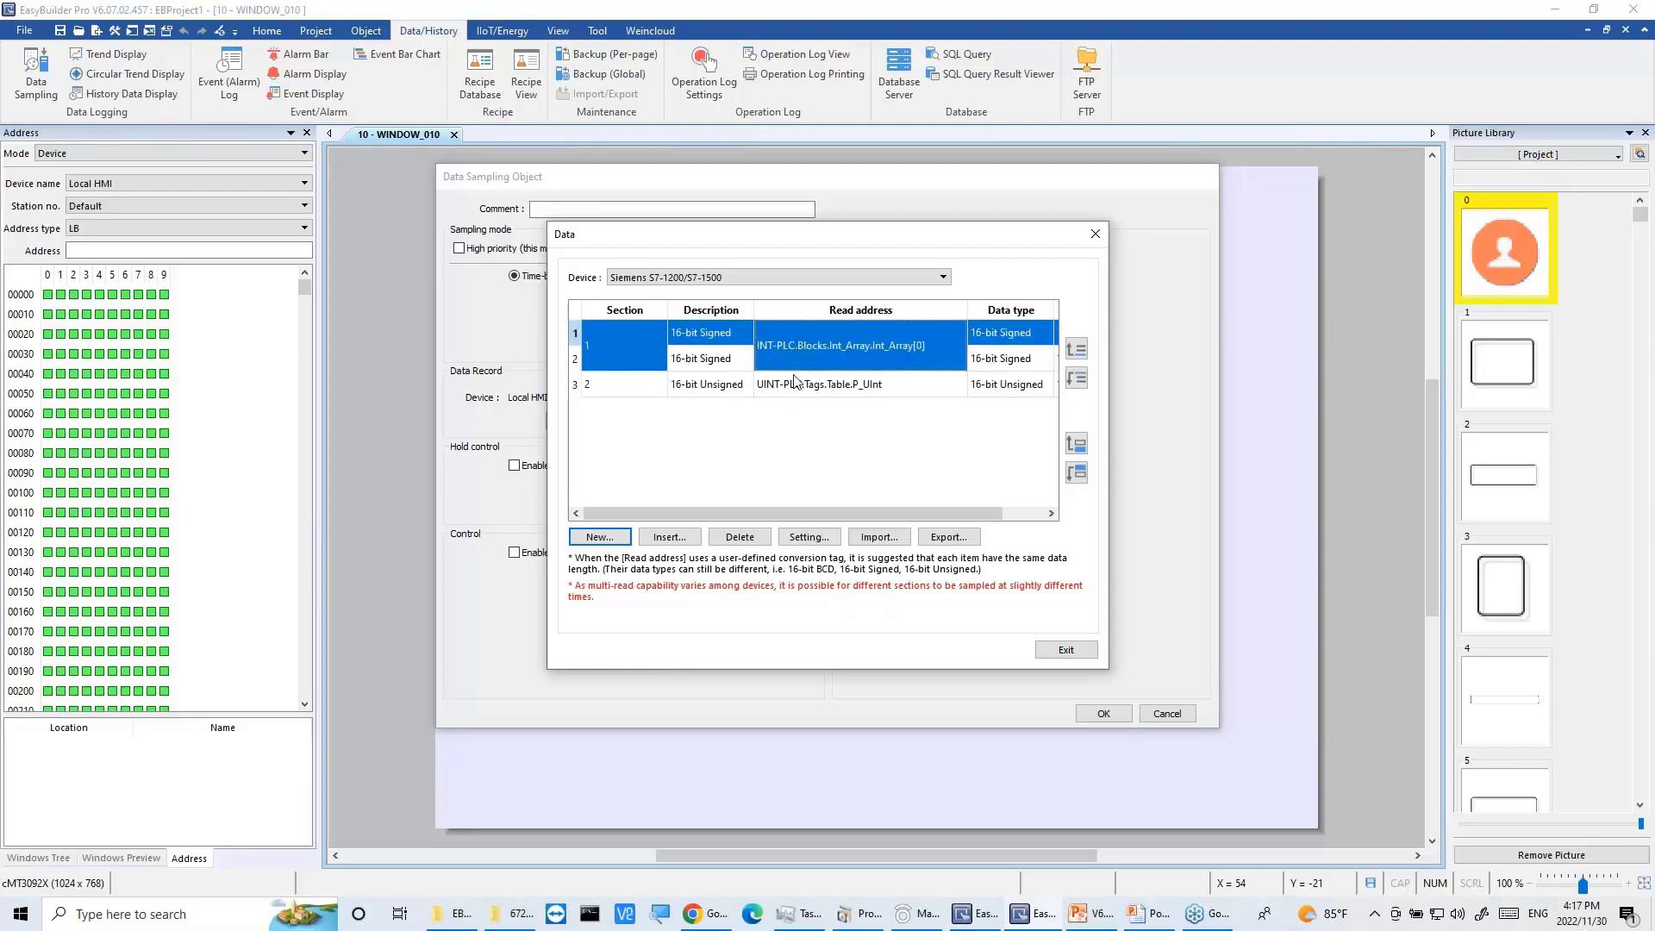
{"action": "left_click", "coordinate": [795, 382]}
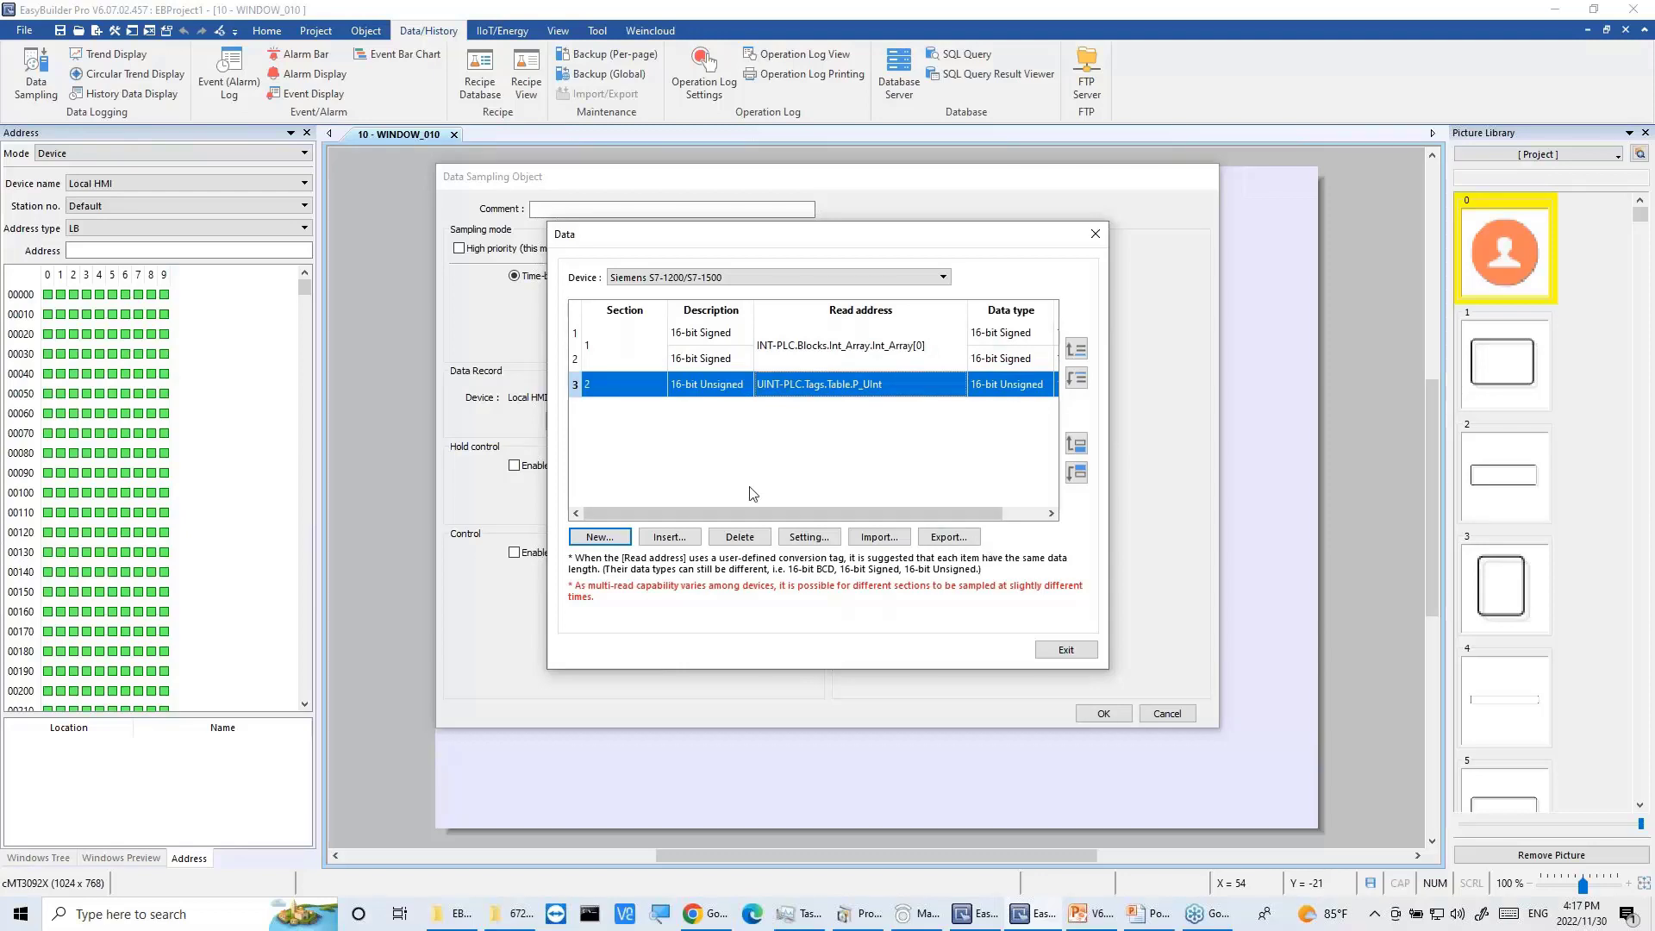
{"action": "left_click", "coordinate": [1066, 652]}
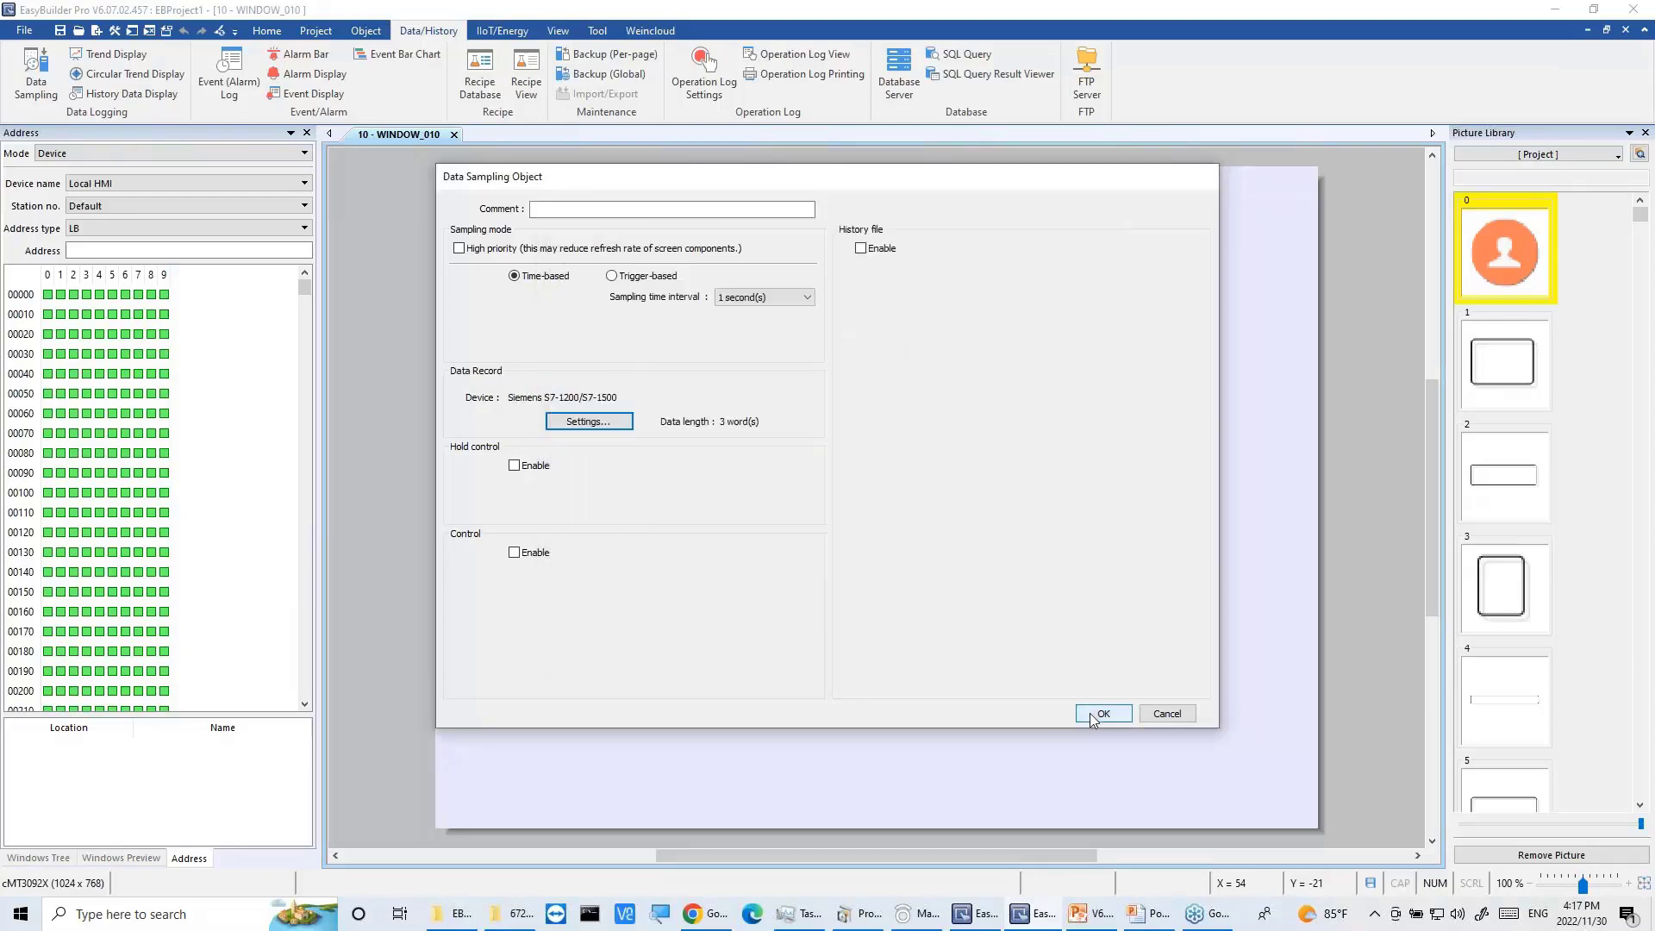
{"action": "left_click", "coordinate": [1095, 712]}
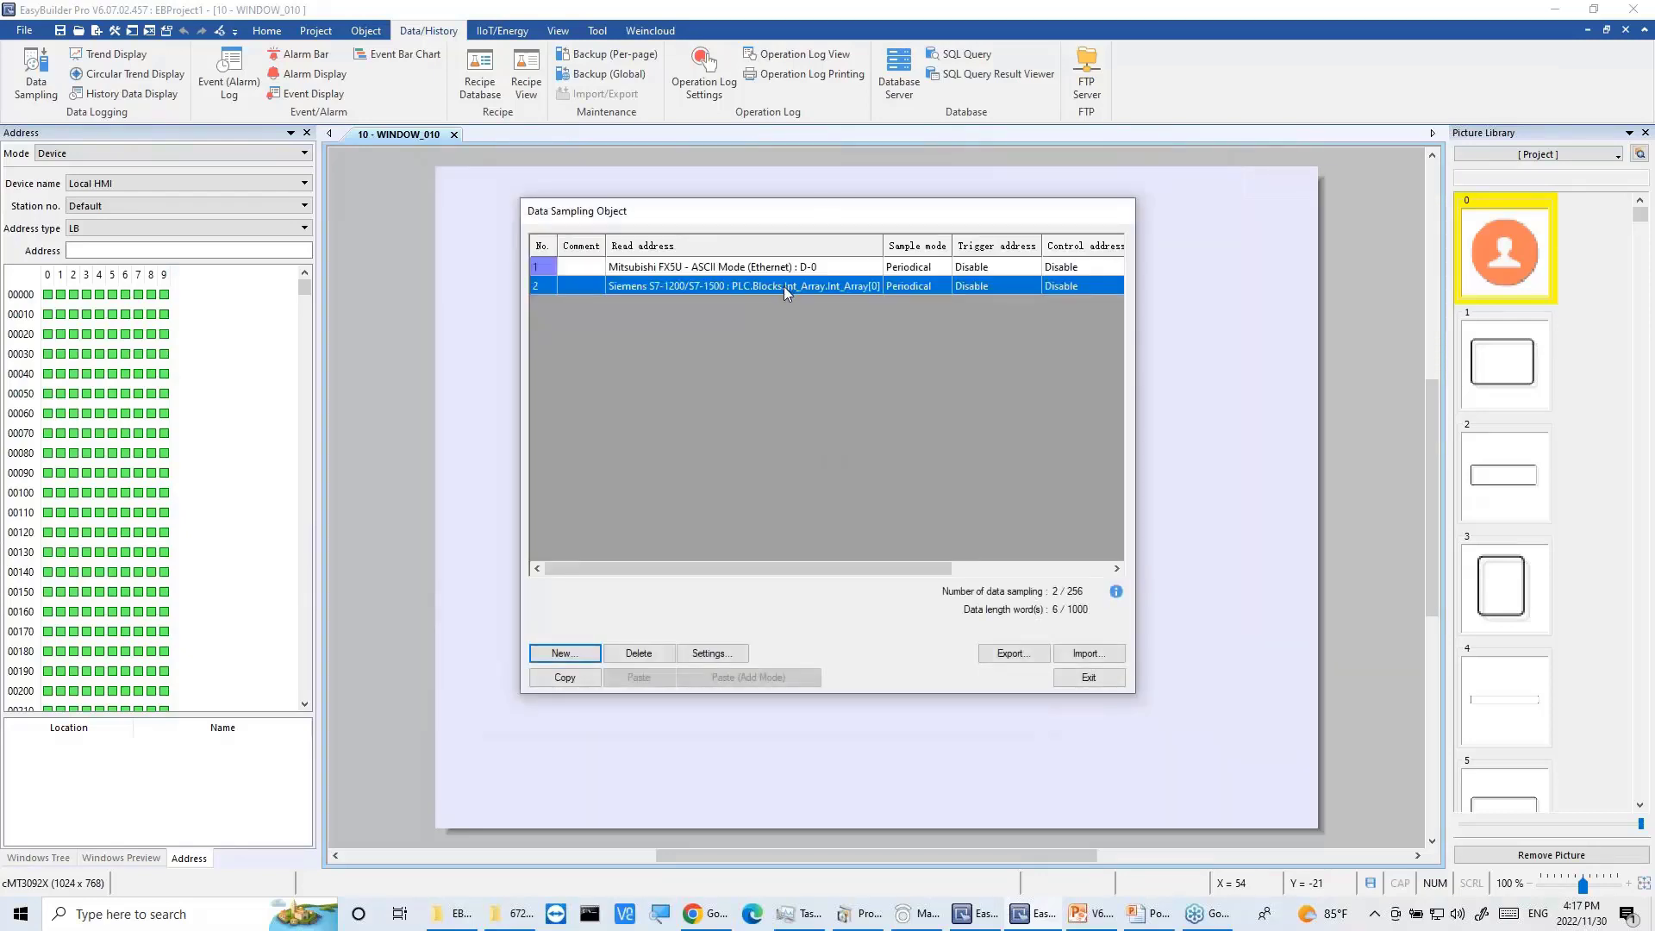
Step: Reopen the Siemens sampling object's data record and check the tag selection of the section 2 channel, keeping P_UInt
{"action": "left_click", "coordinate": [784, 286]}
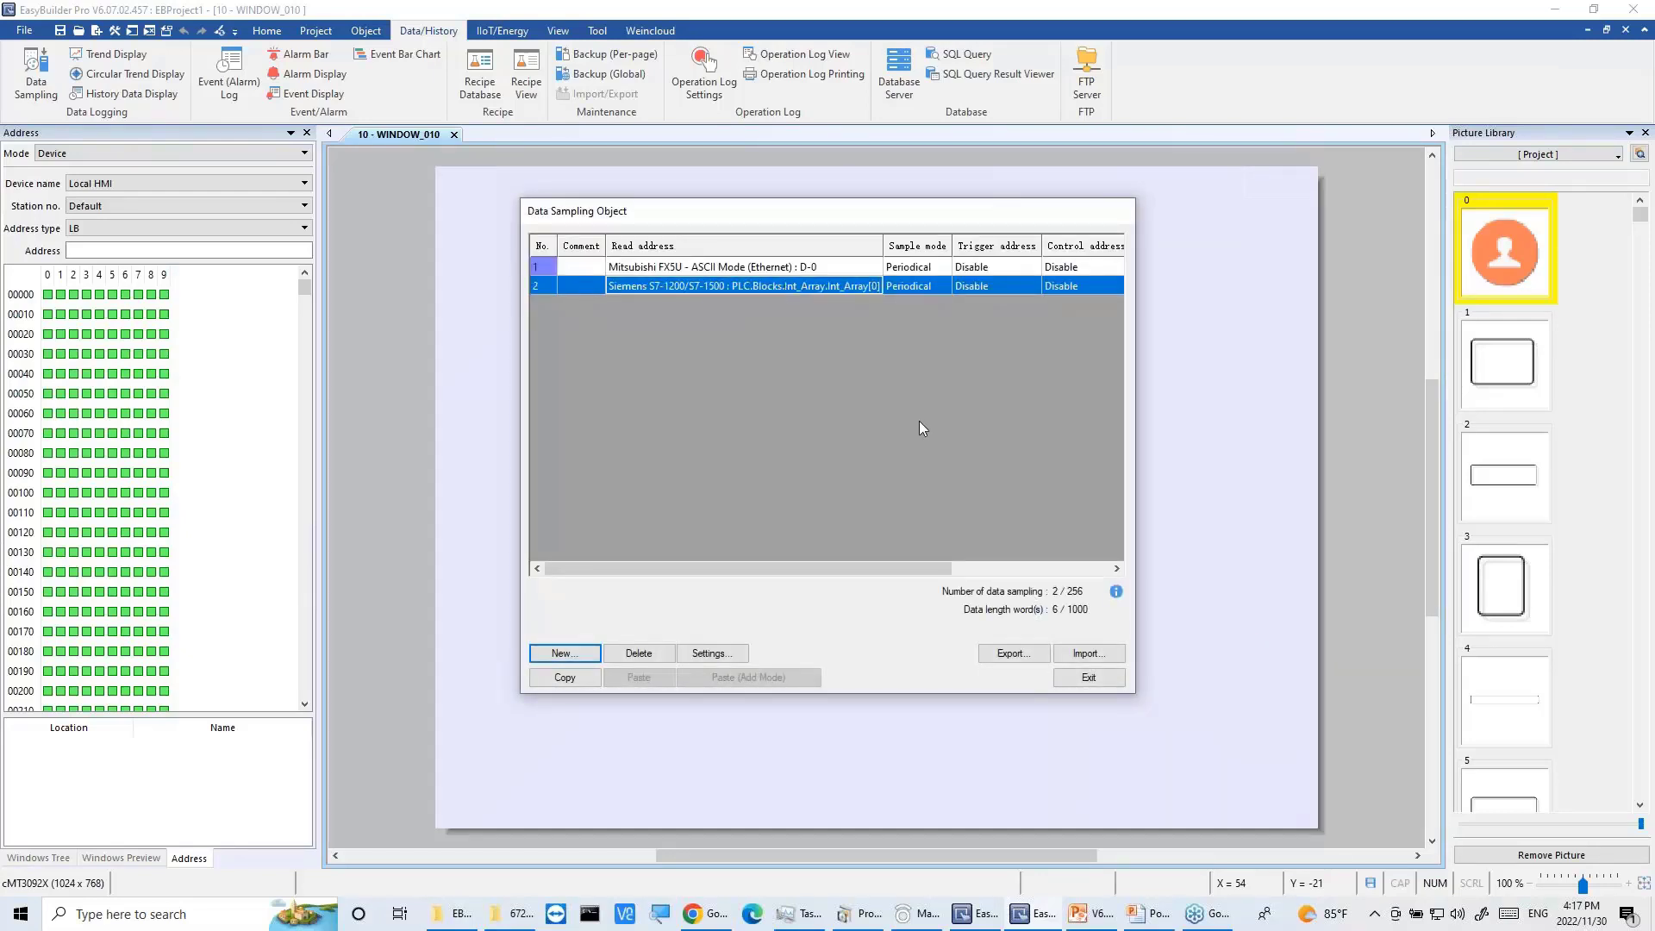
{"action": "left_click", "coordinate": [571, 419]}
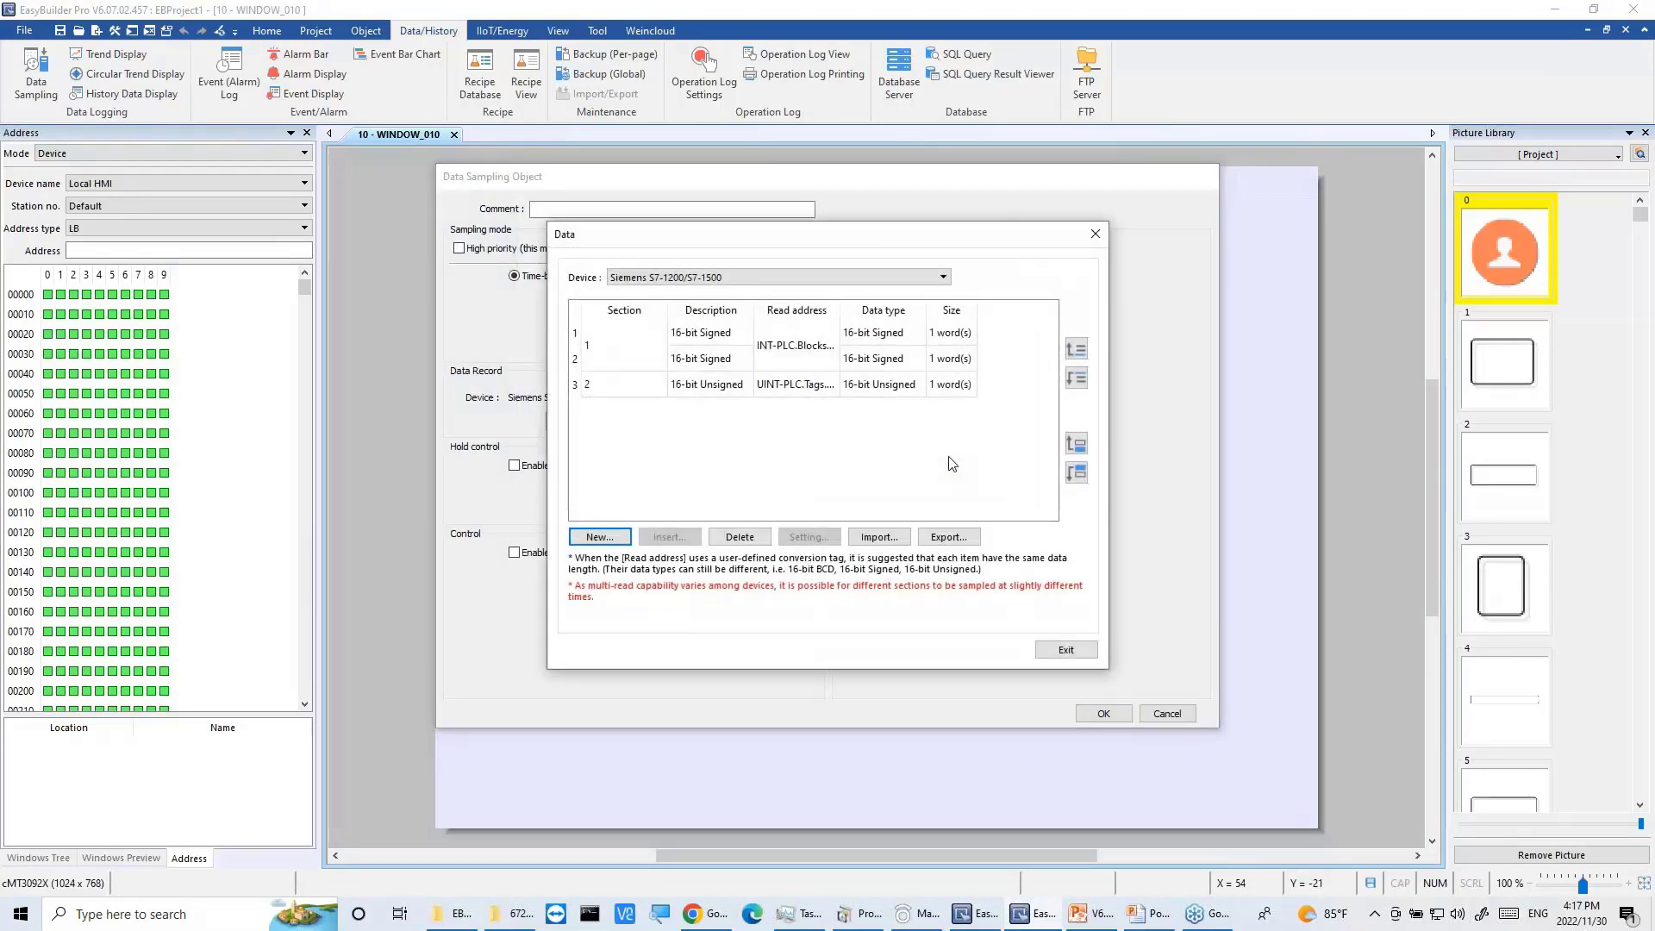
{"action": "left_click", "coordinate": [770, 390]}
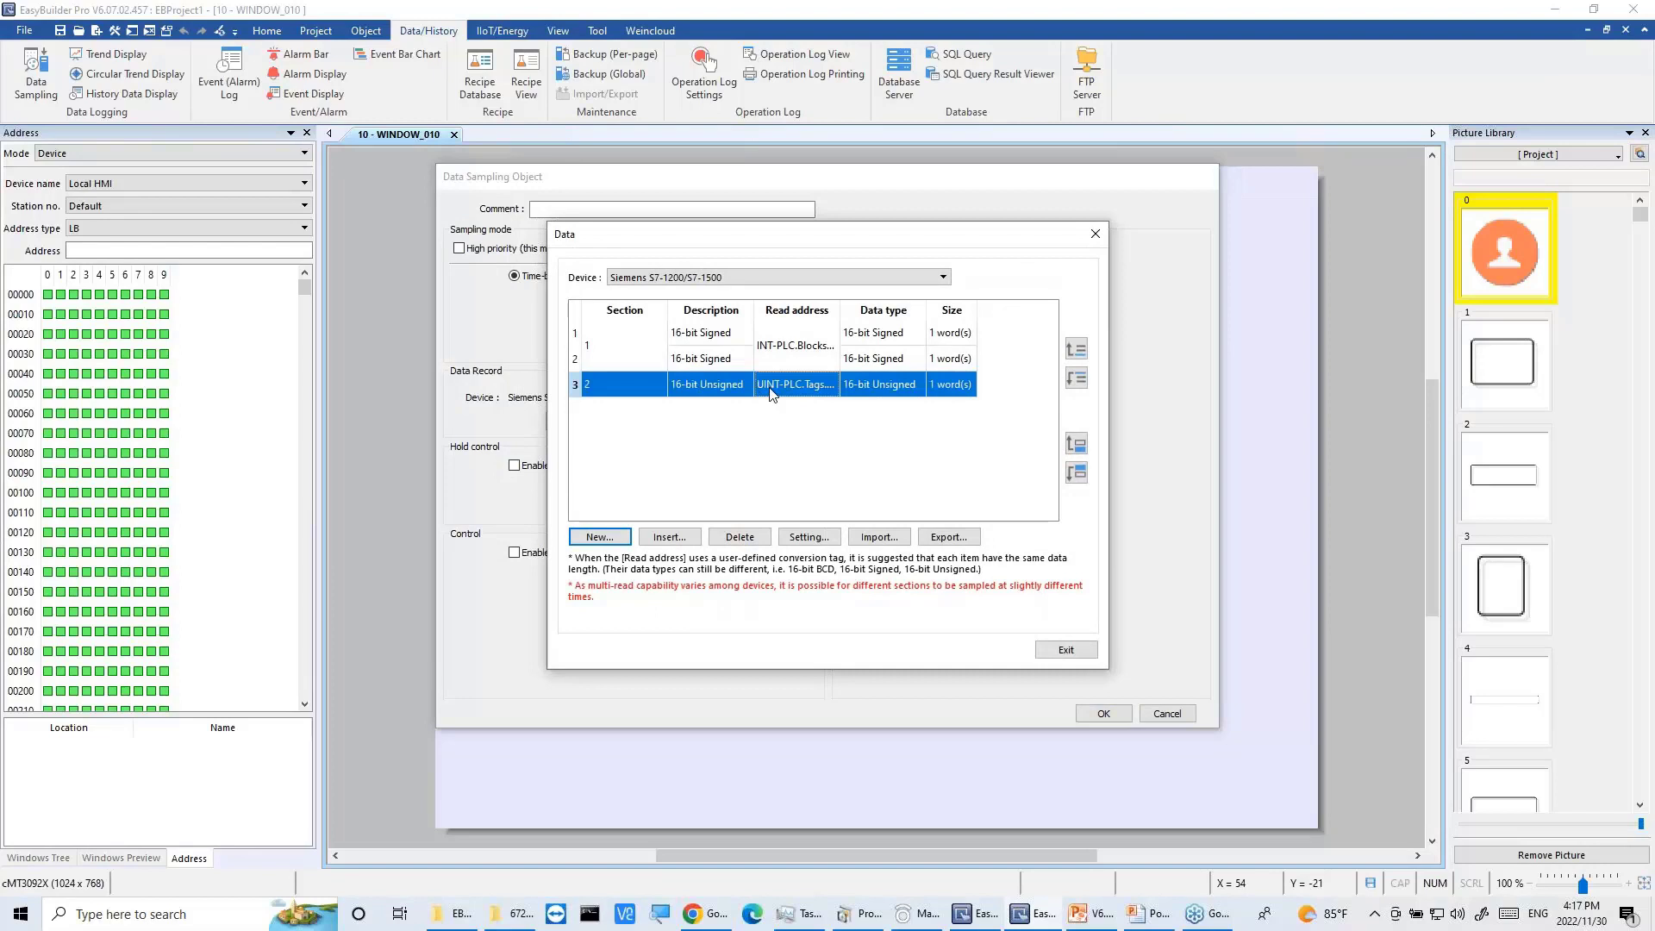
{"action": "double_click", "coordinate": [770, 390]}
{"action": "left_click", "coordinate": [812, 413]}
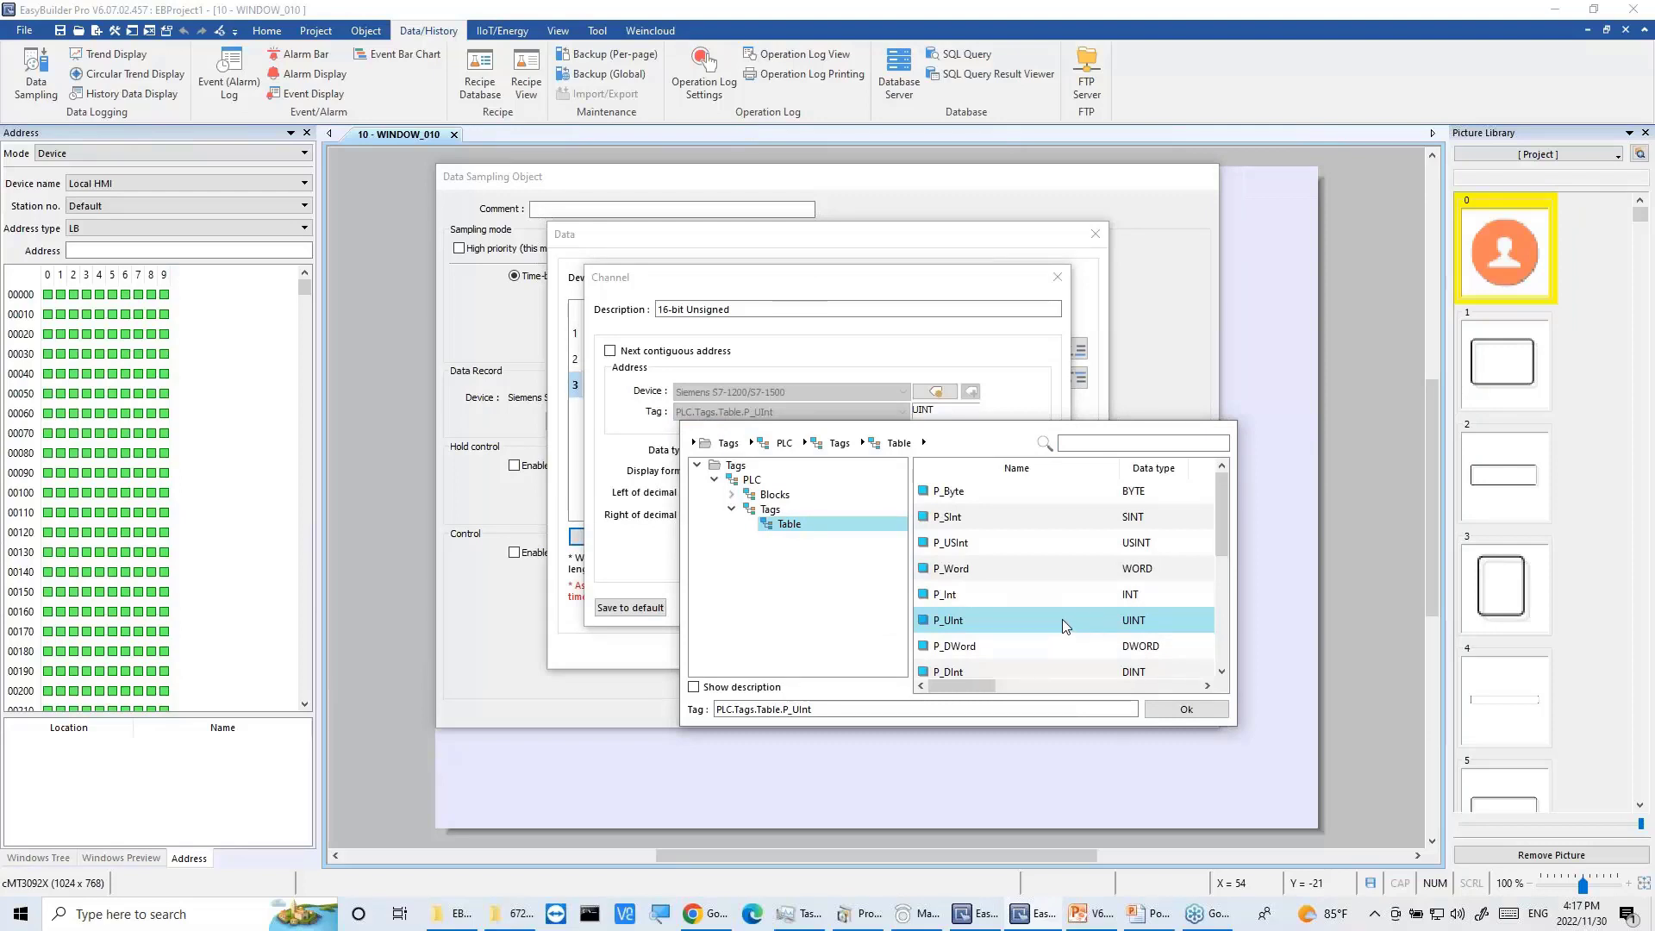
{"action": "left_click", "coordinate": [1180, 712]}
{"action": "left_click", "coordinate": [948, 607]}
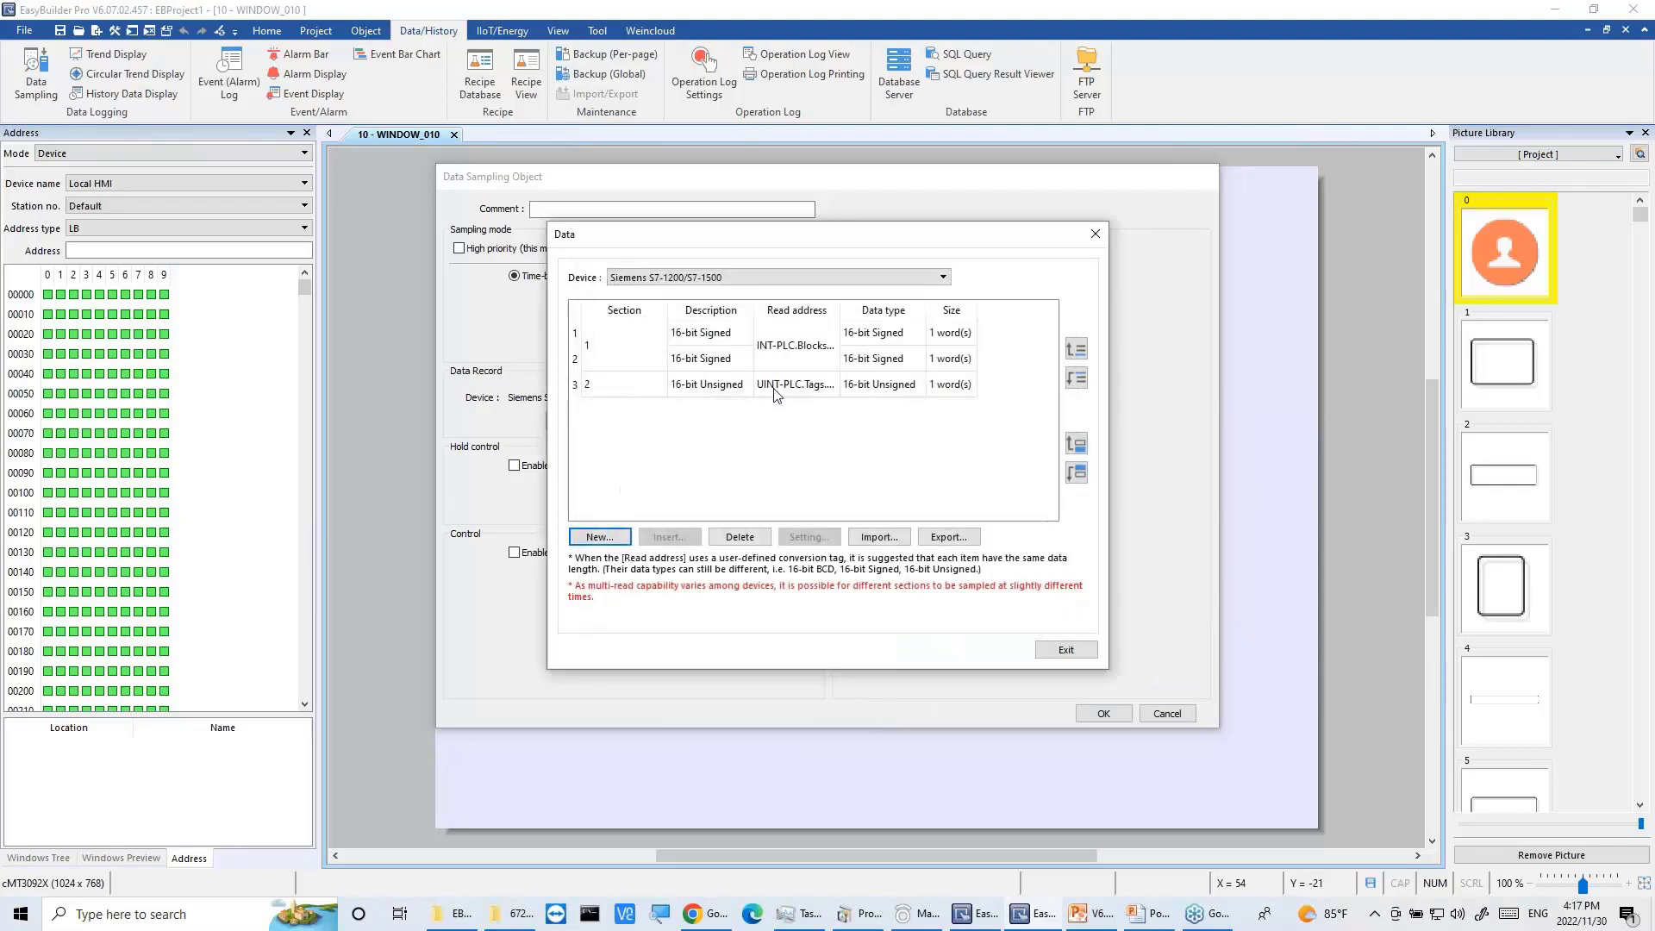
Step: Add a 16-bit Unsigned channel at the next contiguous address in section 2 and try to save the Siemens sampling object
{"action": "left_click", "coordinate": [664, 542]}
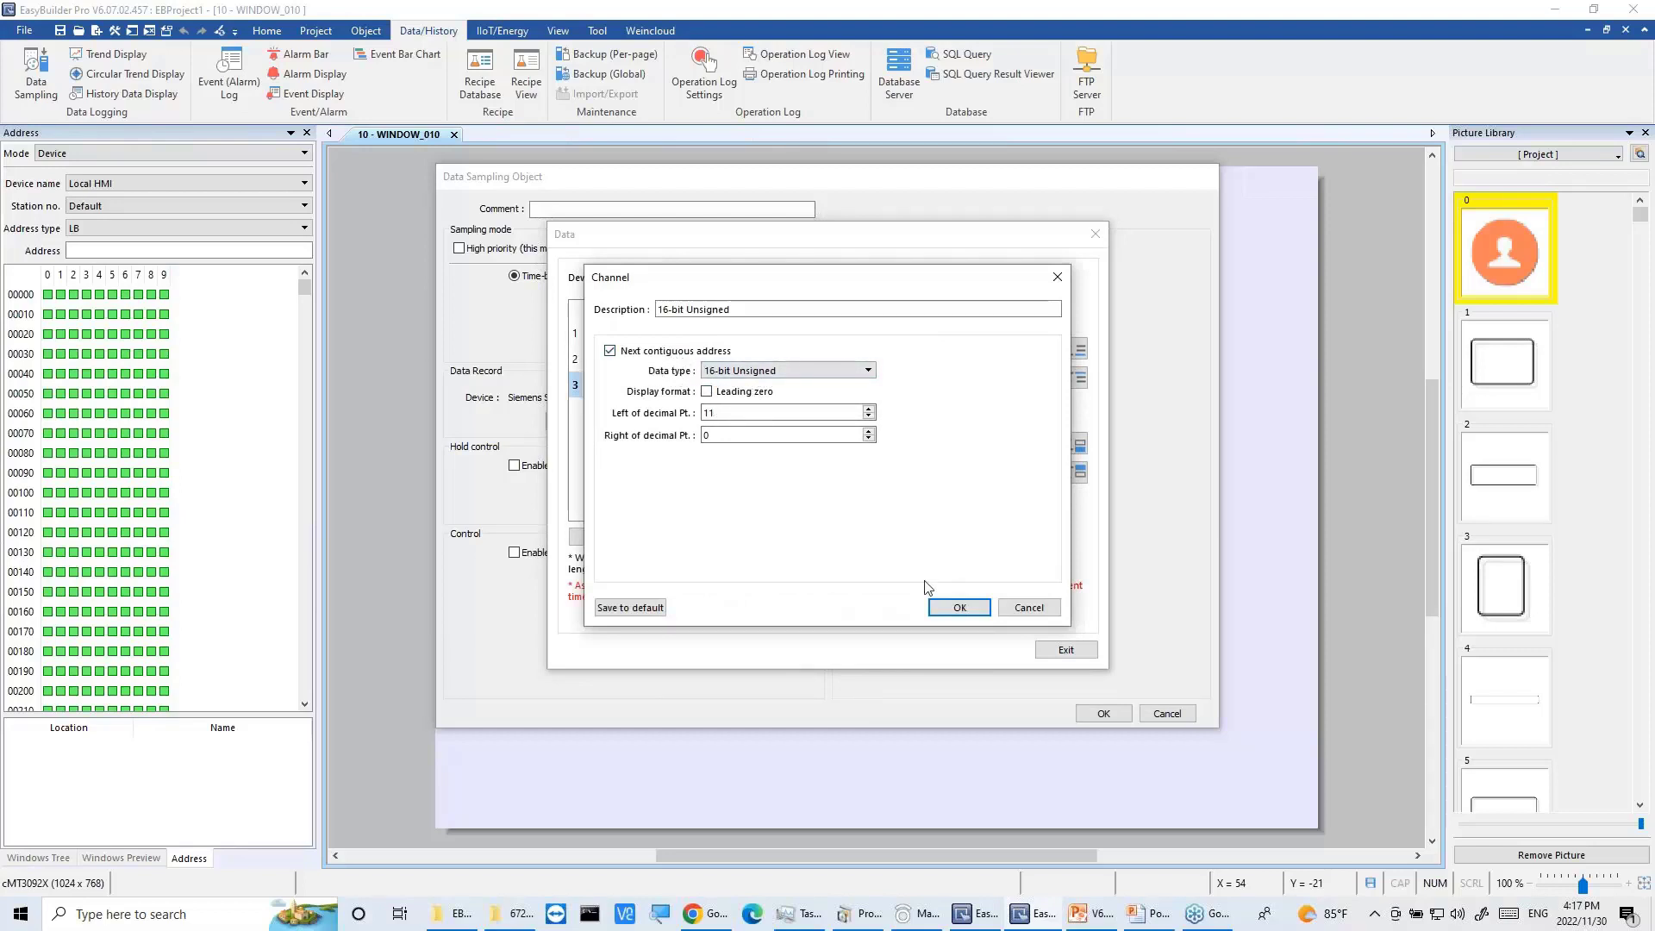
{"action": "left_click", "coordinate": [959, 609]}
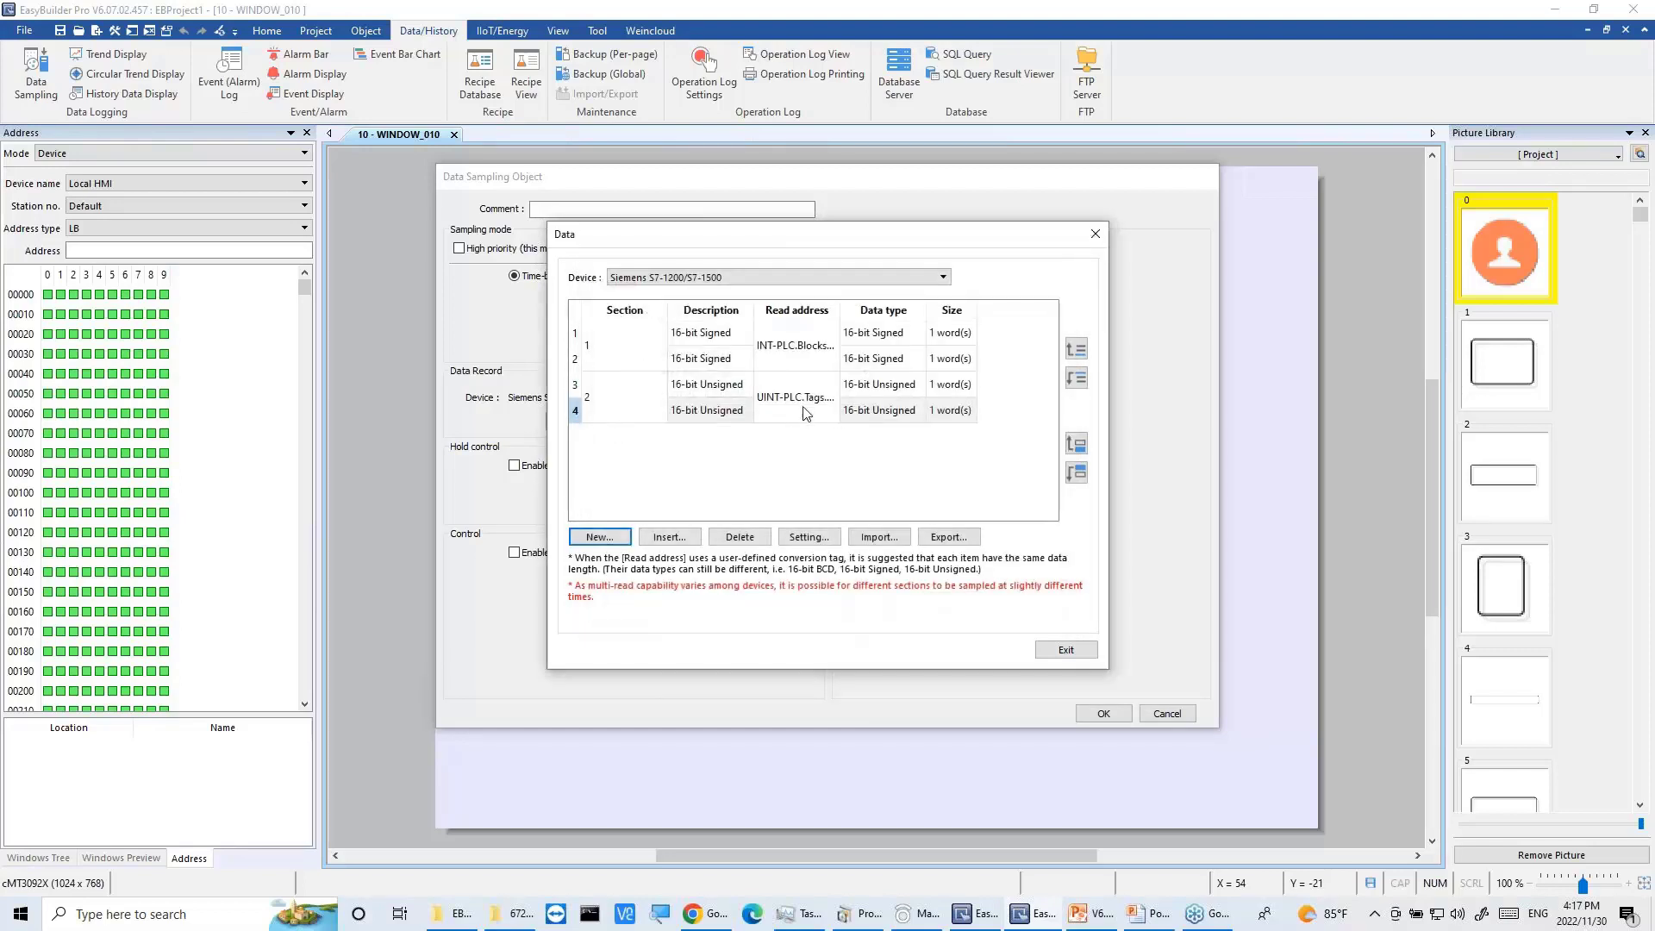
{"action": "left_click", "coordinate": [809, 397]}
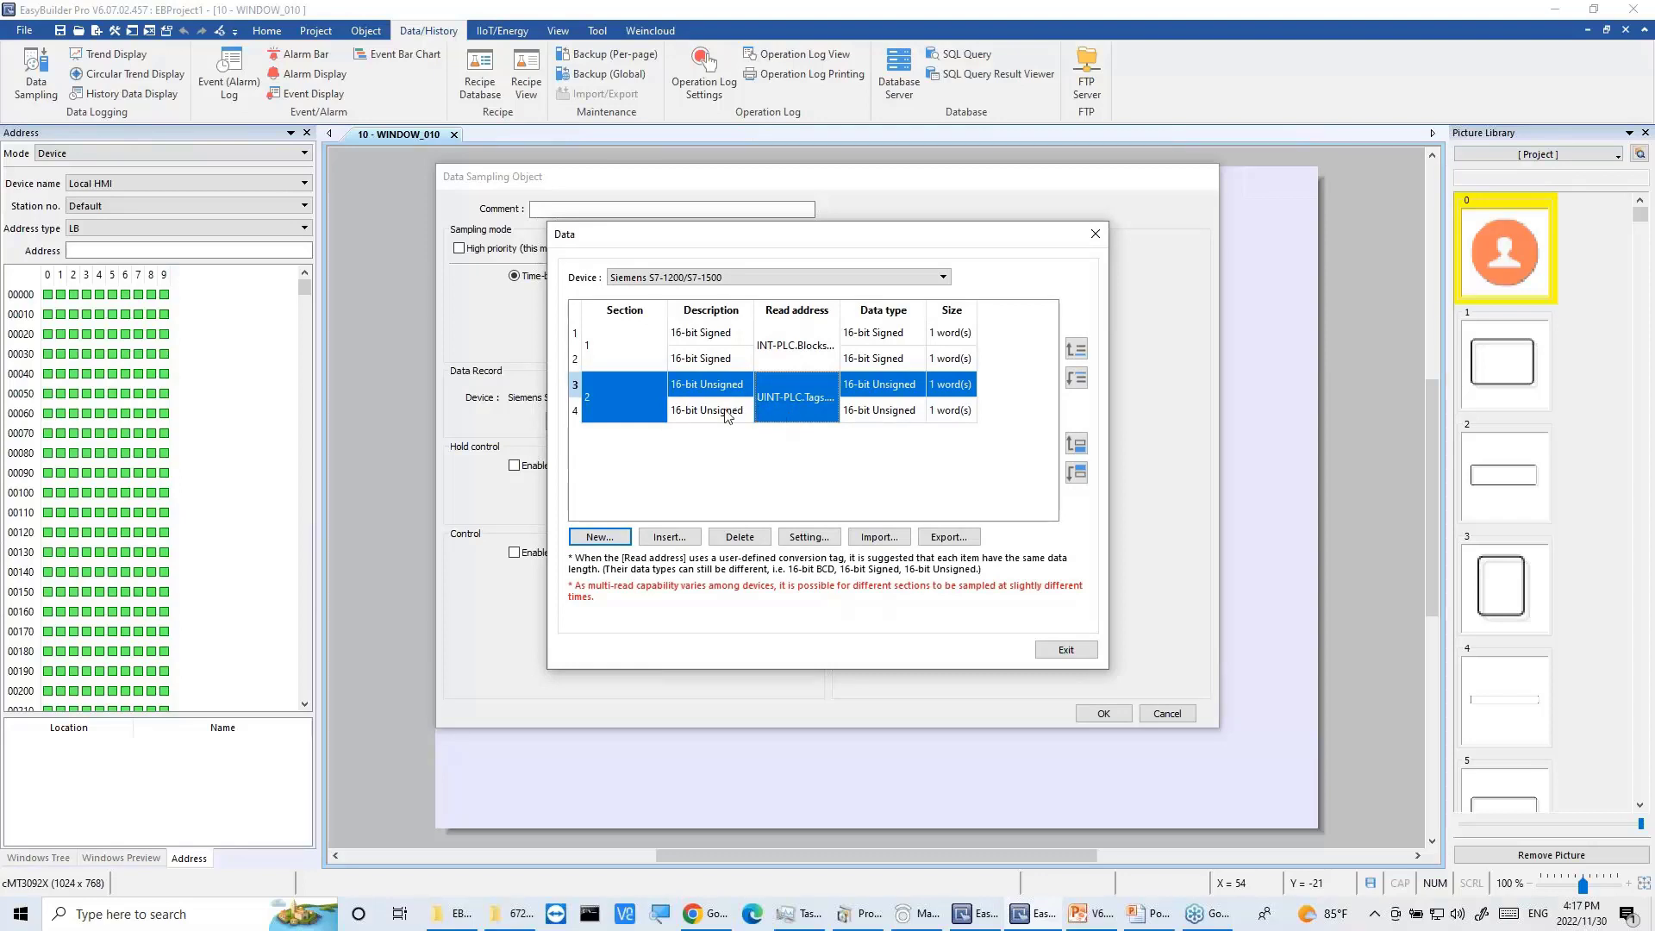
{"action": "left_click", "coordinate": [721, 413]}
{"action": "left_click", "coordinate": [804, 406]}
{"action": "left_click", "coordinate": [1063, 651]}
{"action": "left_click", "coordinate": [1104, 714]}
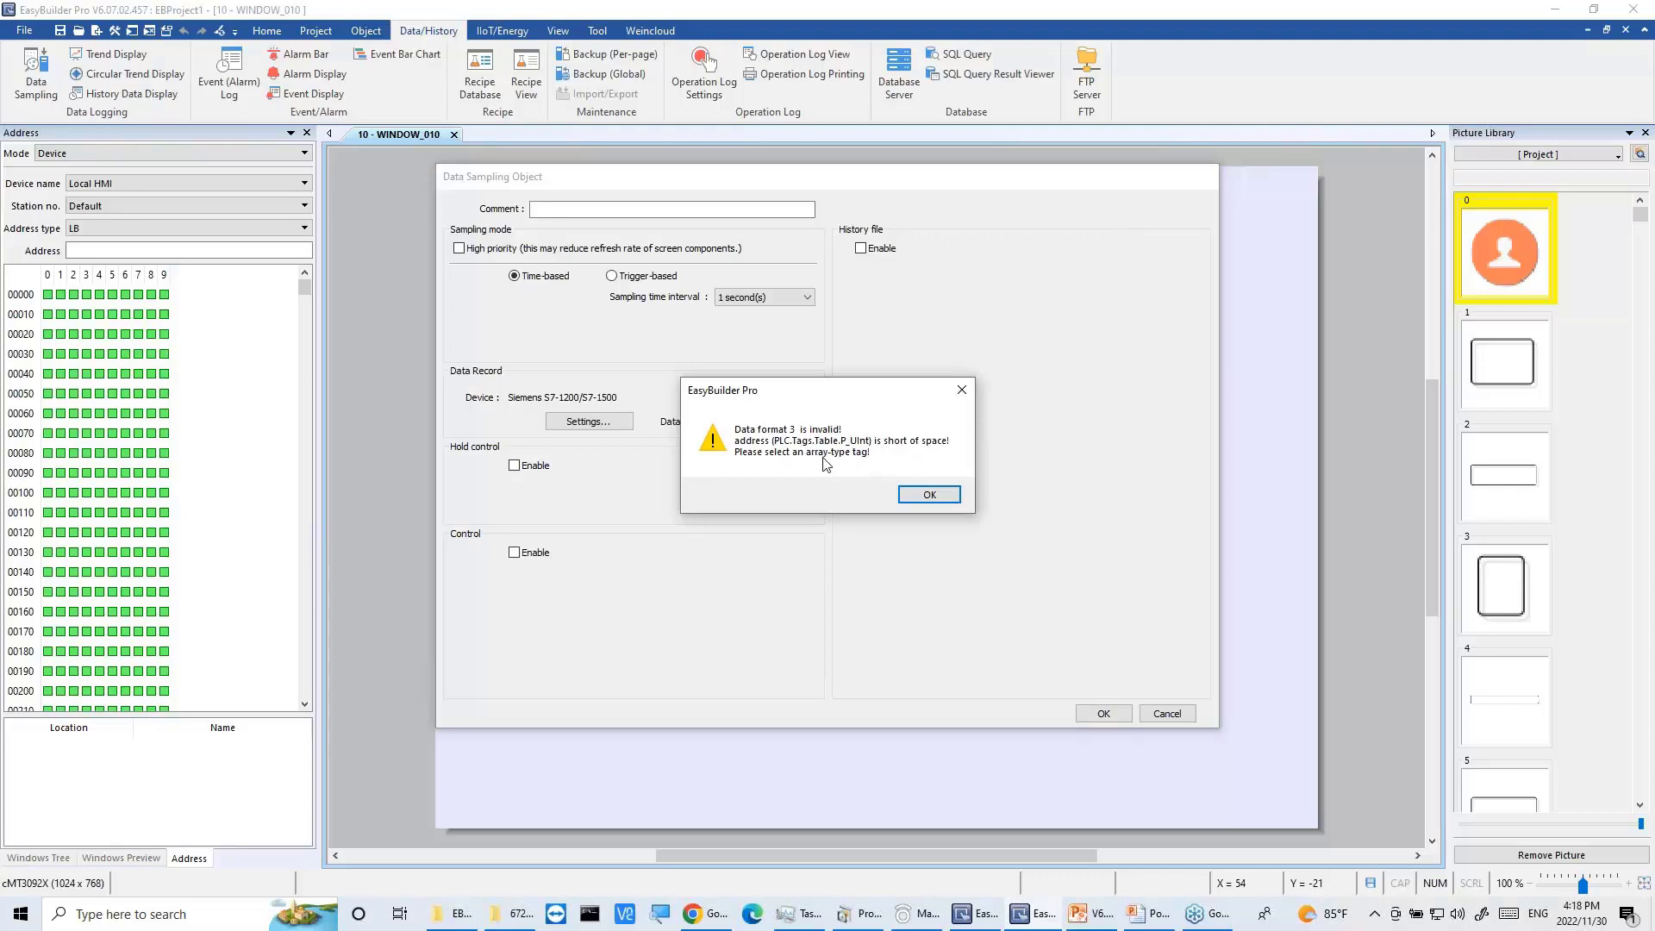
{"action": "left_click", "coordinate": [927, 495]}
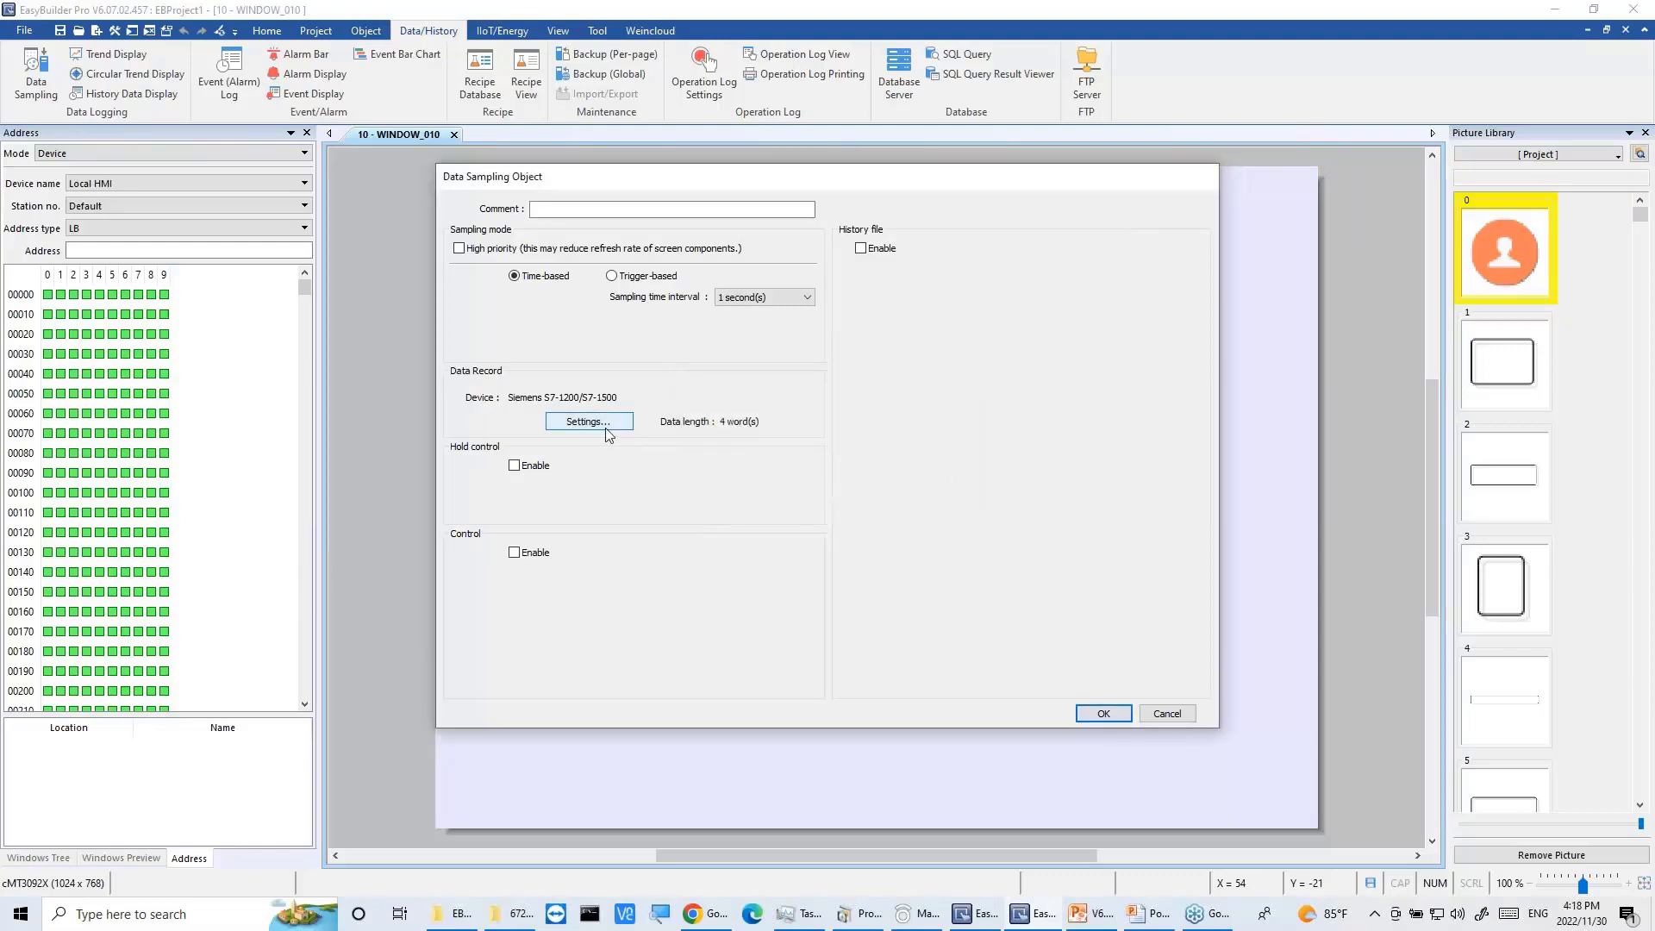
Step: Delete the fourth channel from section 2 of the data record and save the Siemens data sampling object
{"action": "left_click", "coordinate": [715, 412]}
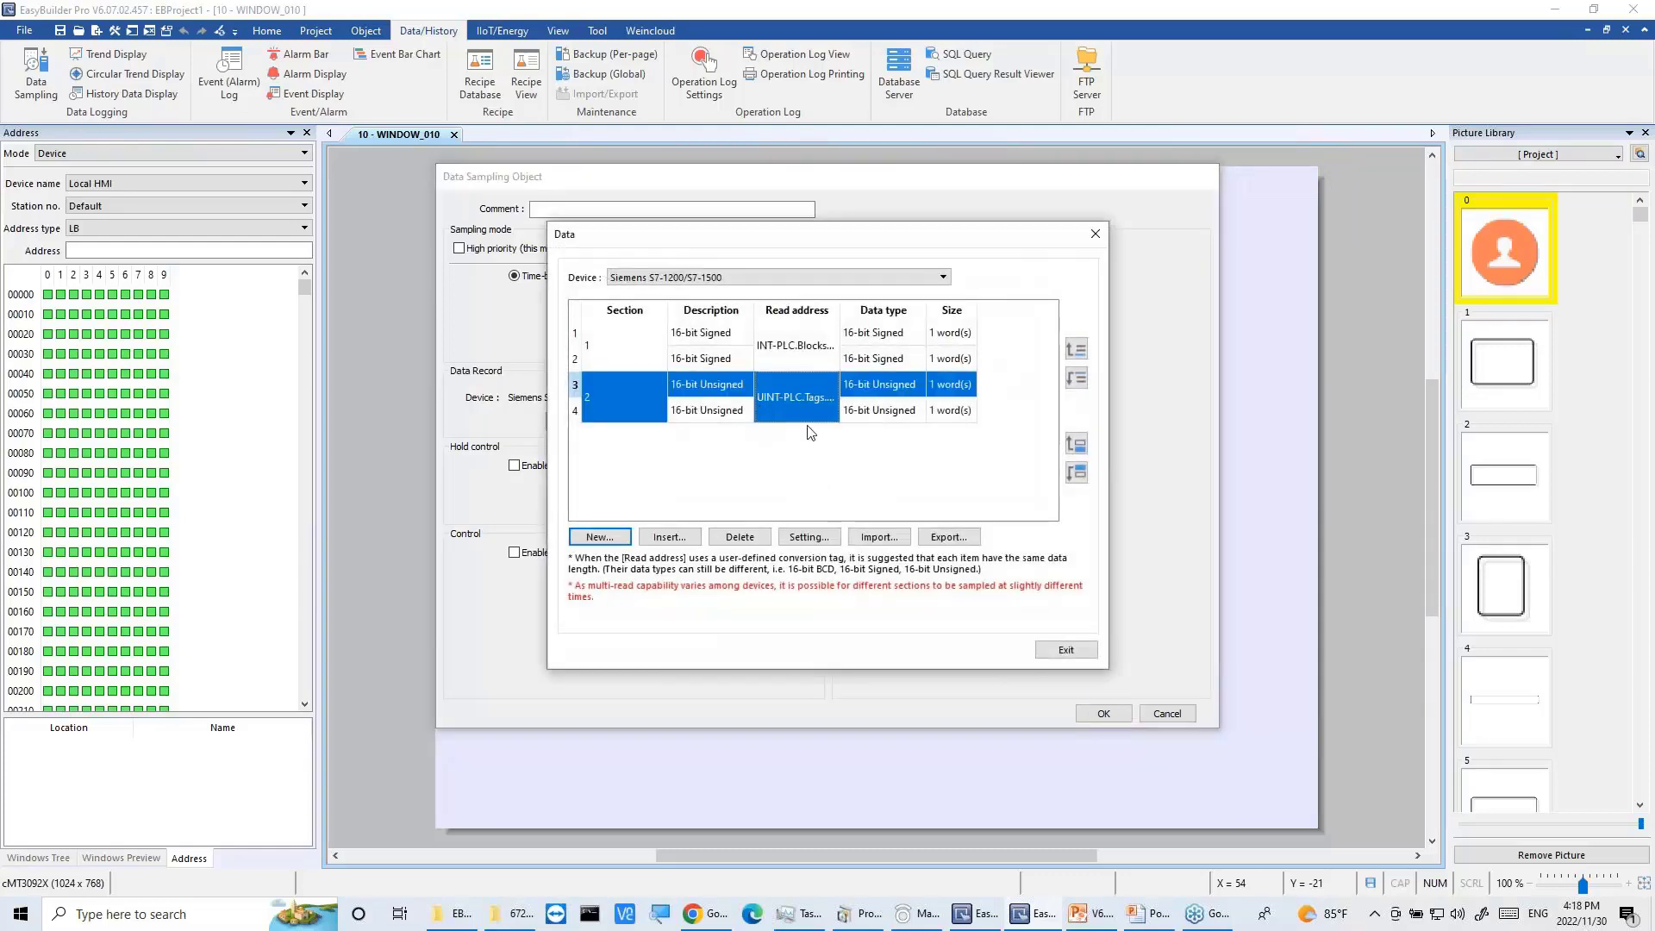
{"action": "left_click", "coordinate": [714, 412]}
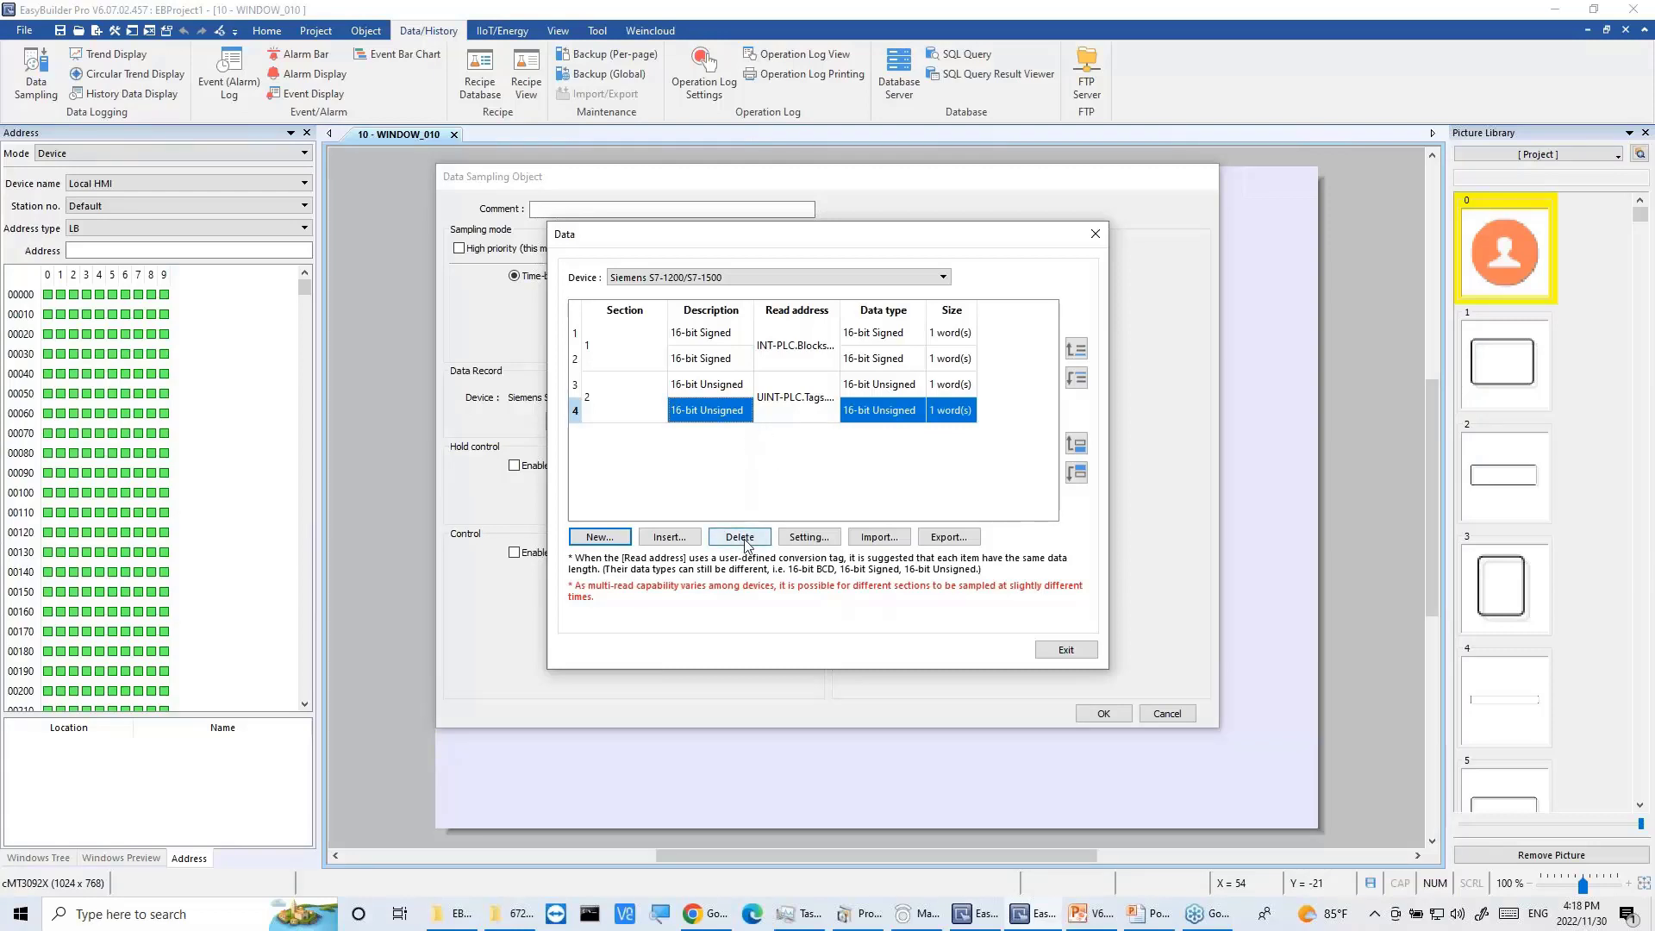
{"action": "left_click", "coordinate": [730, 388]}
{"action": "left_click", "coordinate": [725, 415]}
{"action": "left_click", "coordinate": [609, 393]}
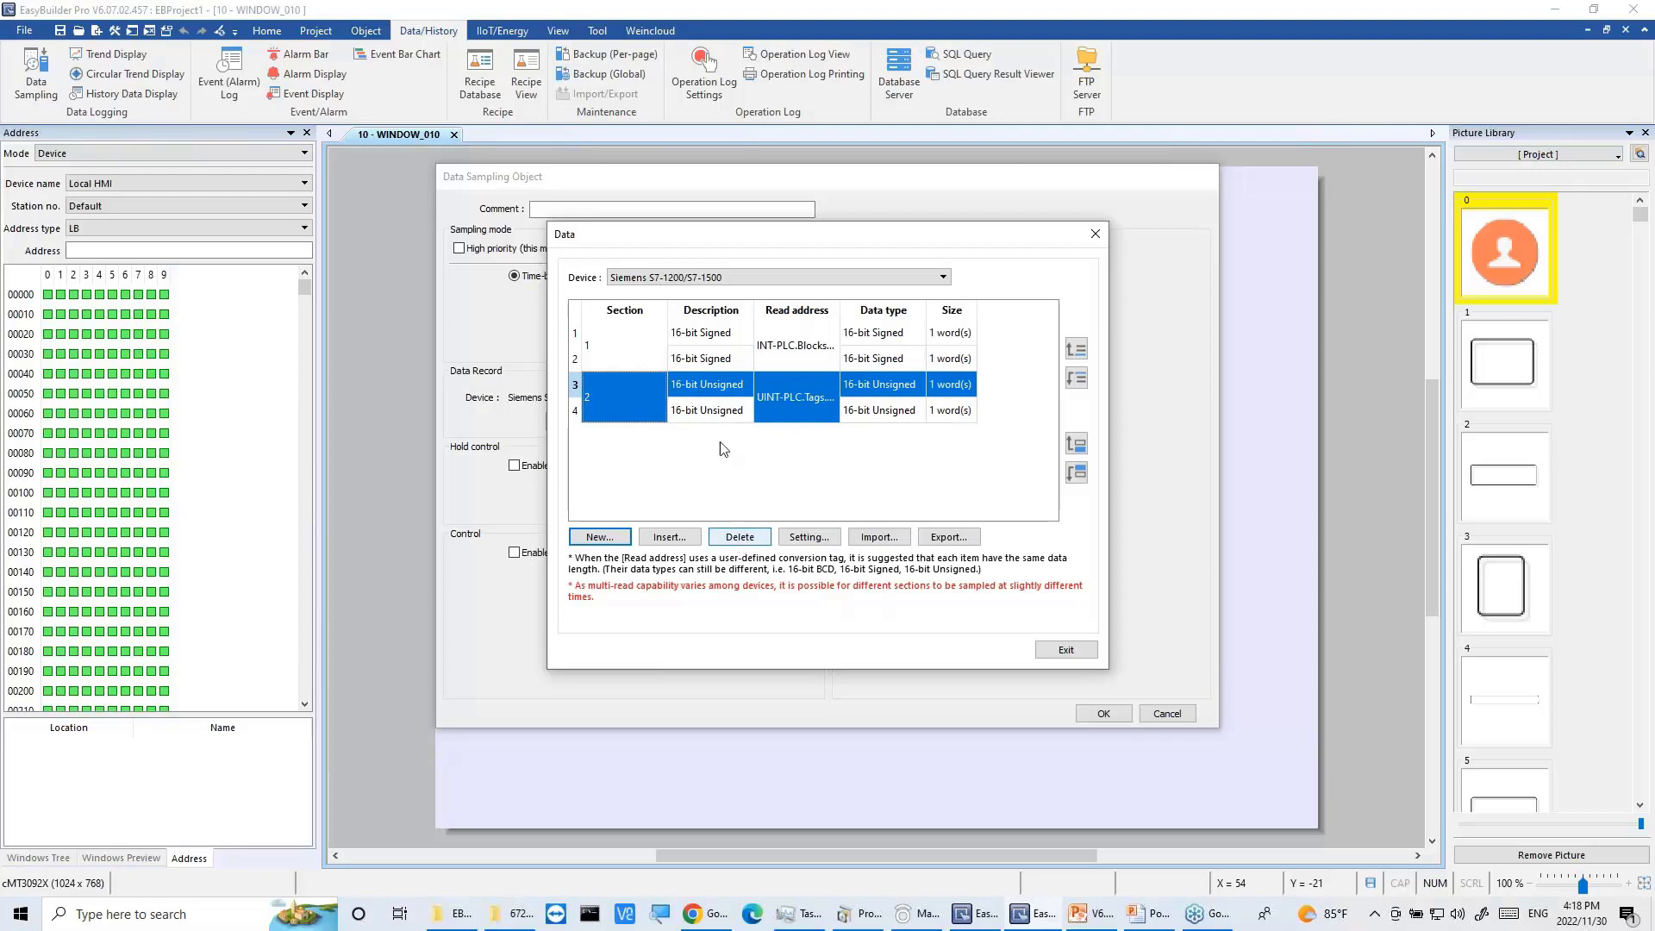
{"action": "left_click", "coordinate": [705, 413]}
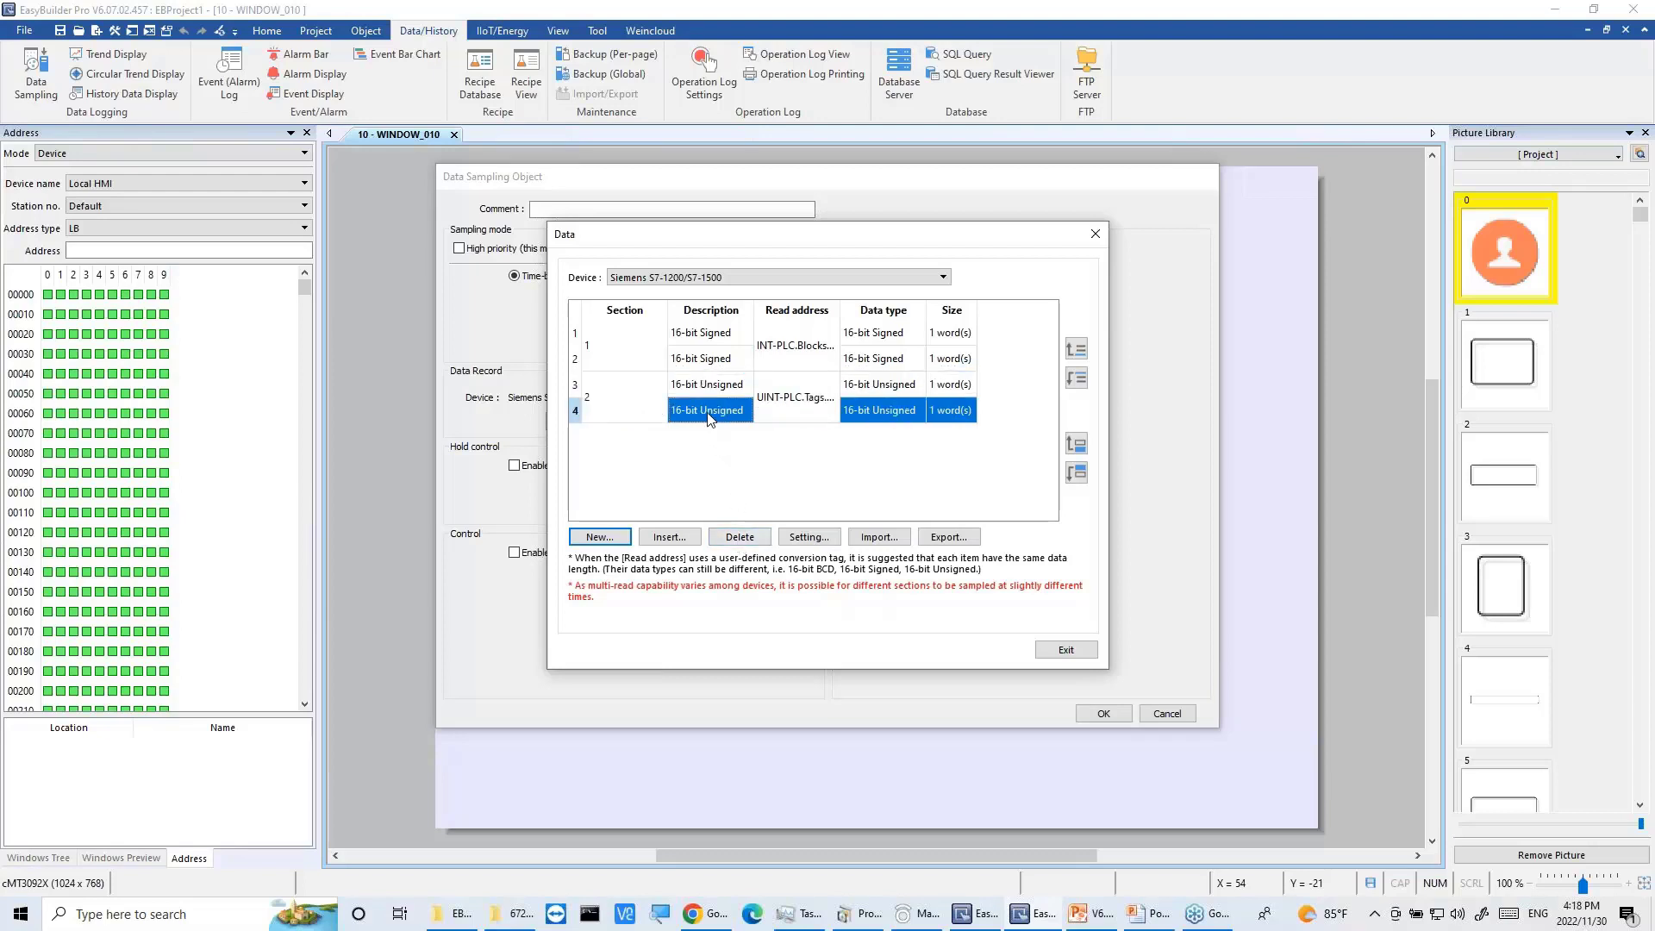
{"action": "left_click", "coordinate": [745, 538]}
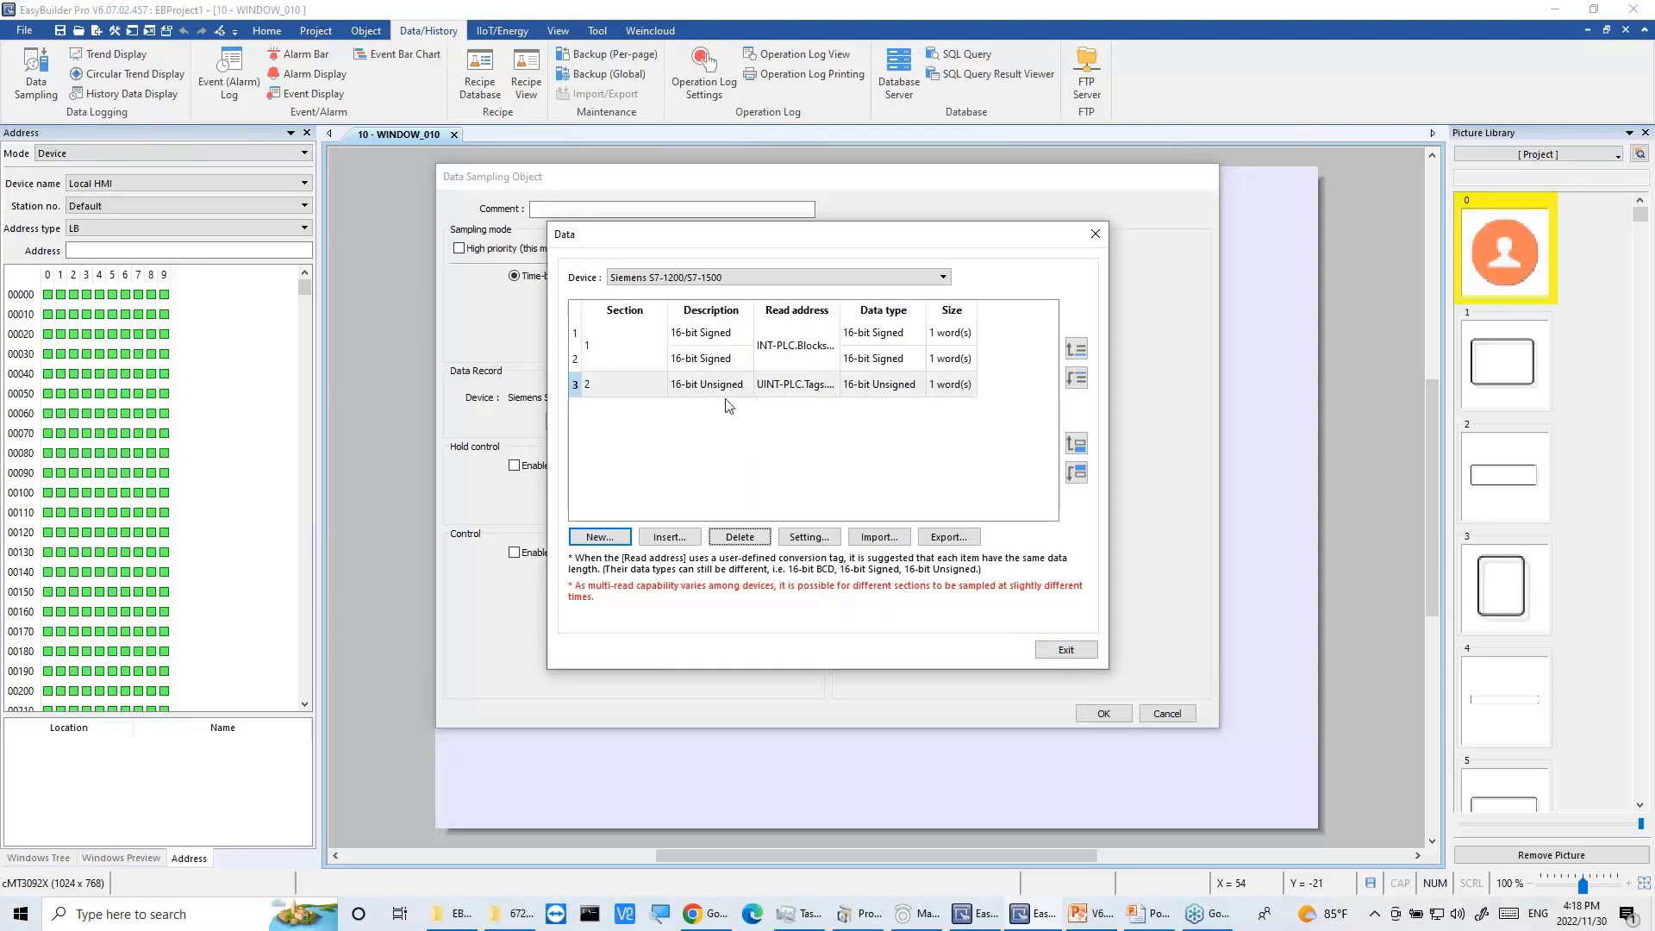
{"action": "left_click", "coordinate": [1060, 654]}
{"action": "left_click", "coordinate": [1104, 717]}
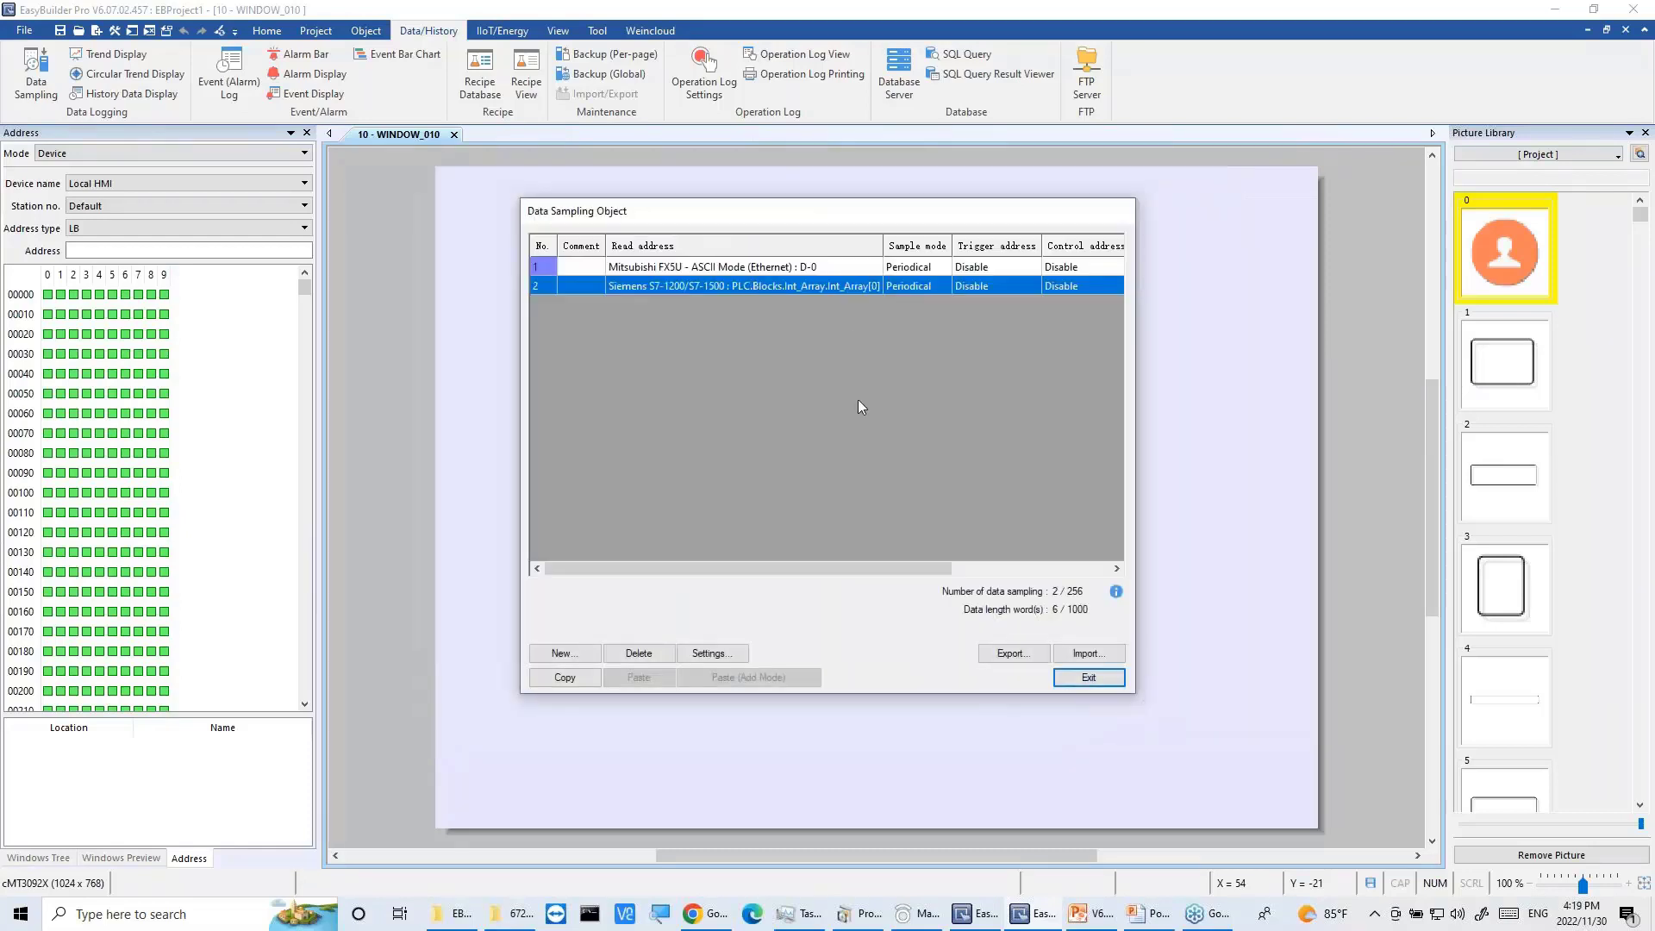
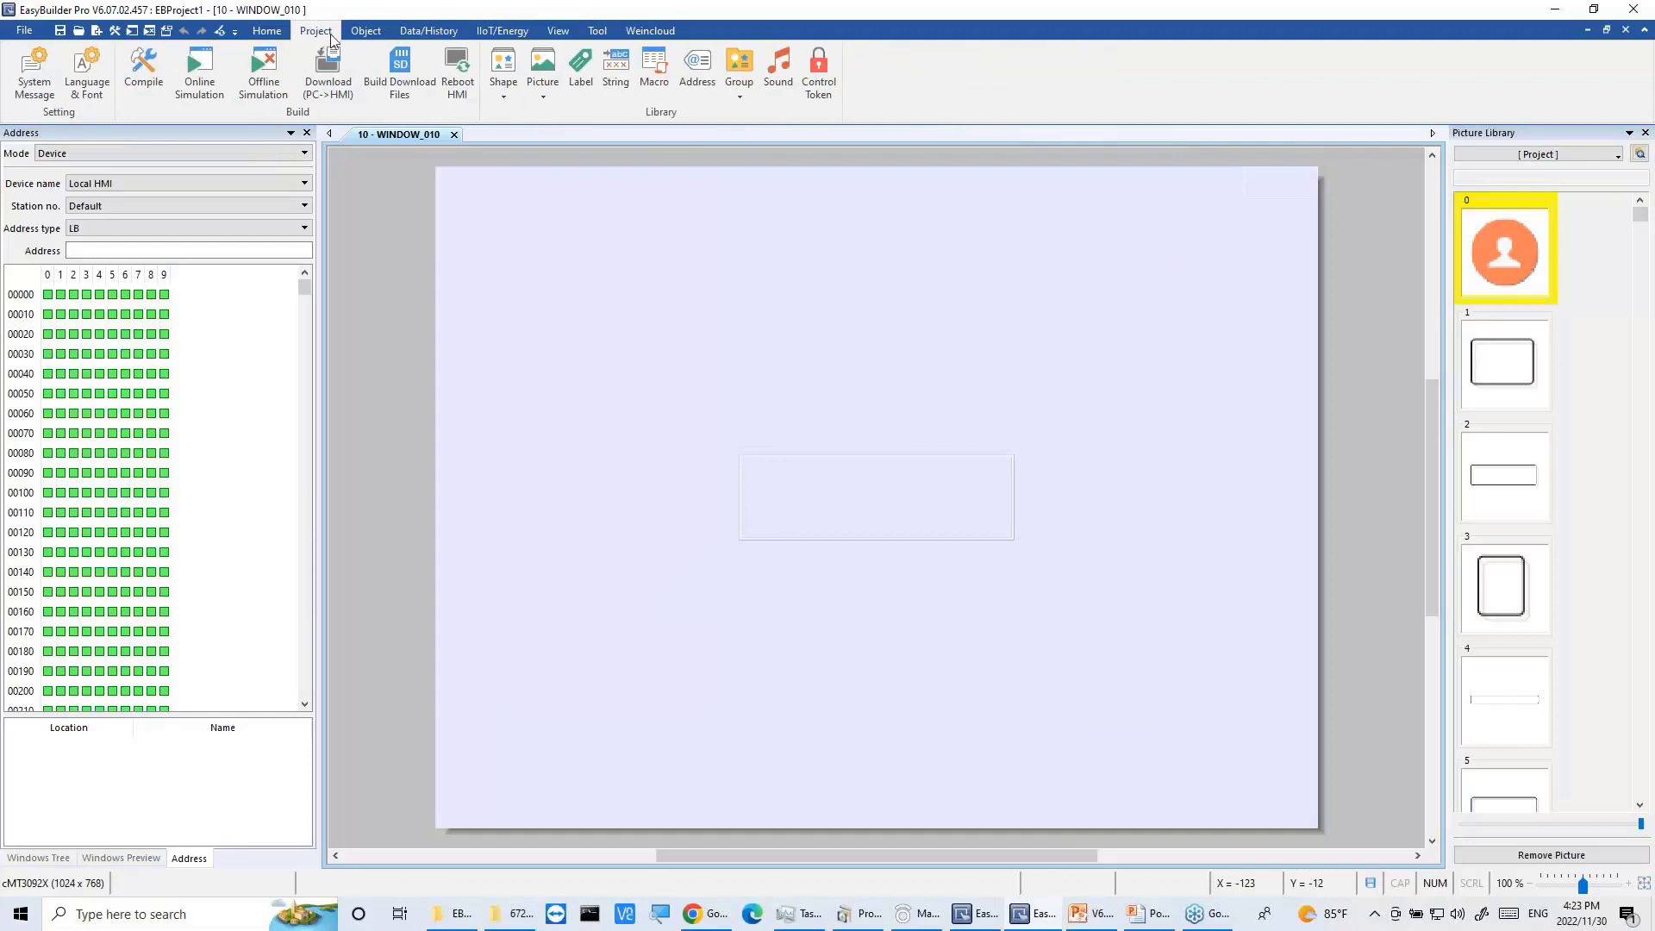
Step: Create a user-defined word address tag named "u16 to f32" for Local HMI LW address 100 in 16-bit Unsigned format
{"action": "left_click", "coordinate": [699, 82]}
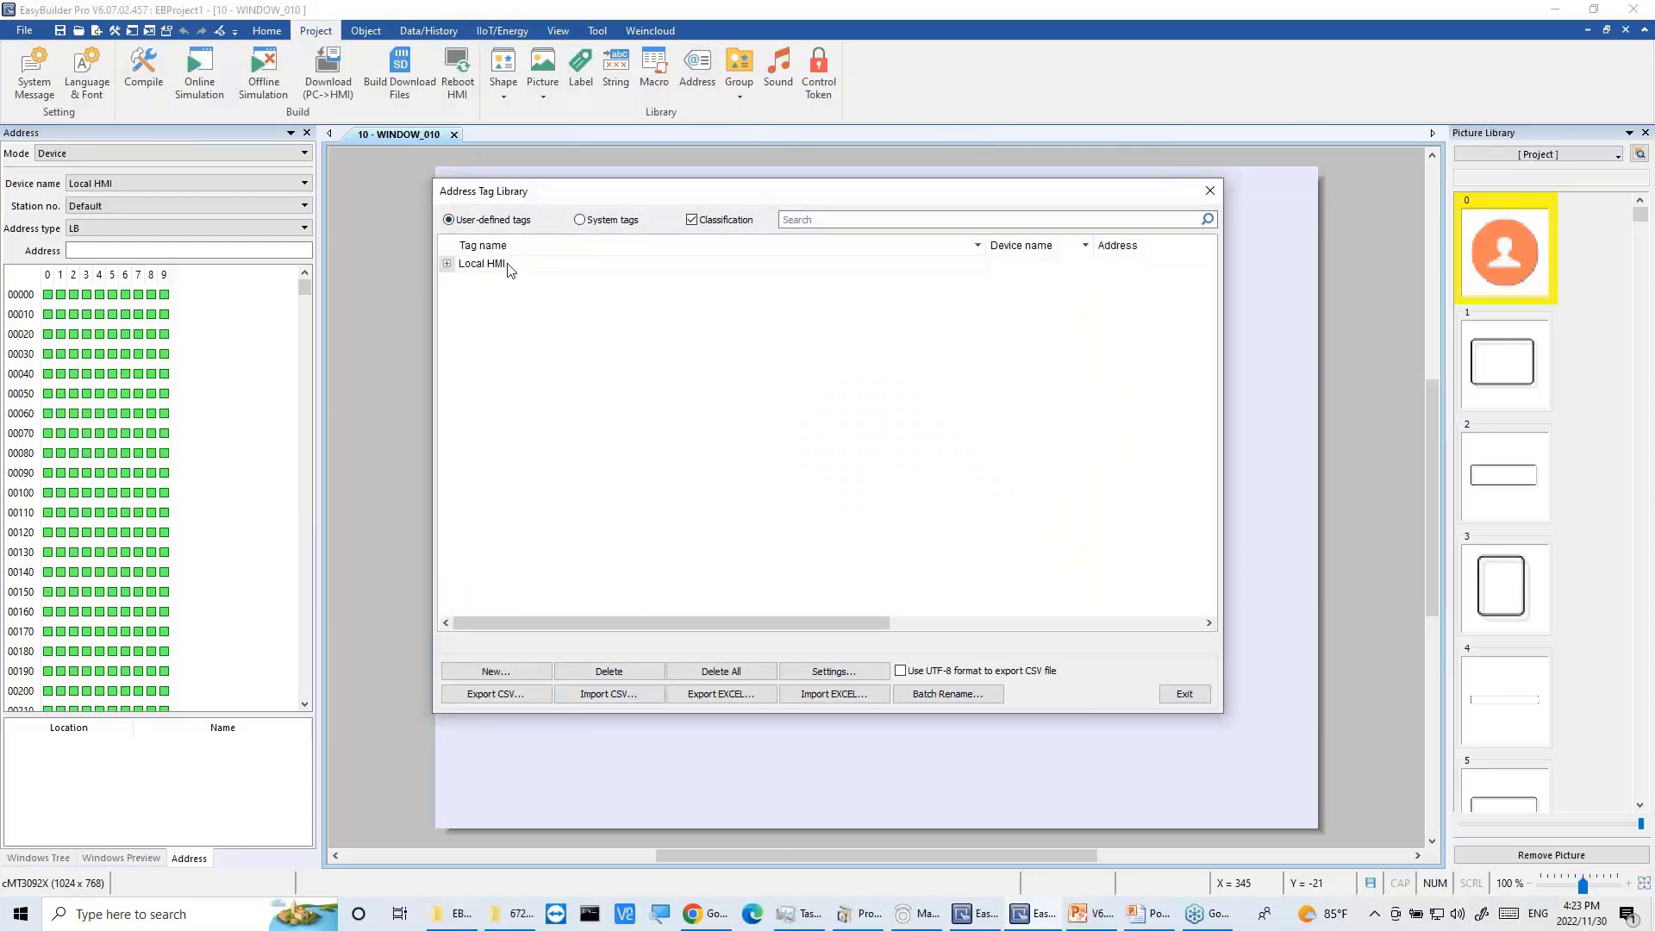
{"action": "left_click", "coordinate": [520, 671]}
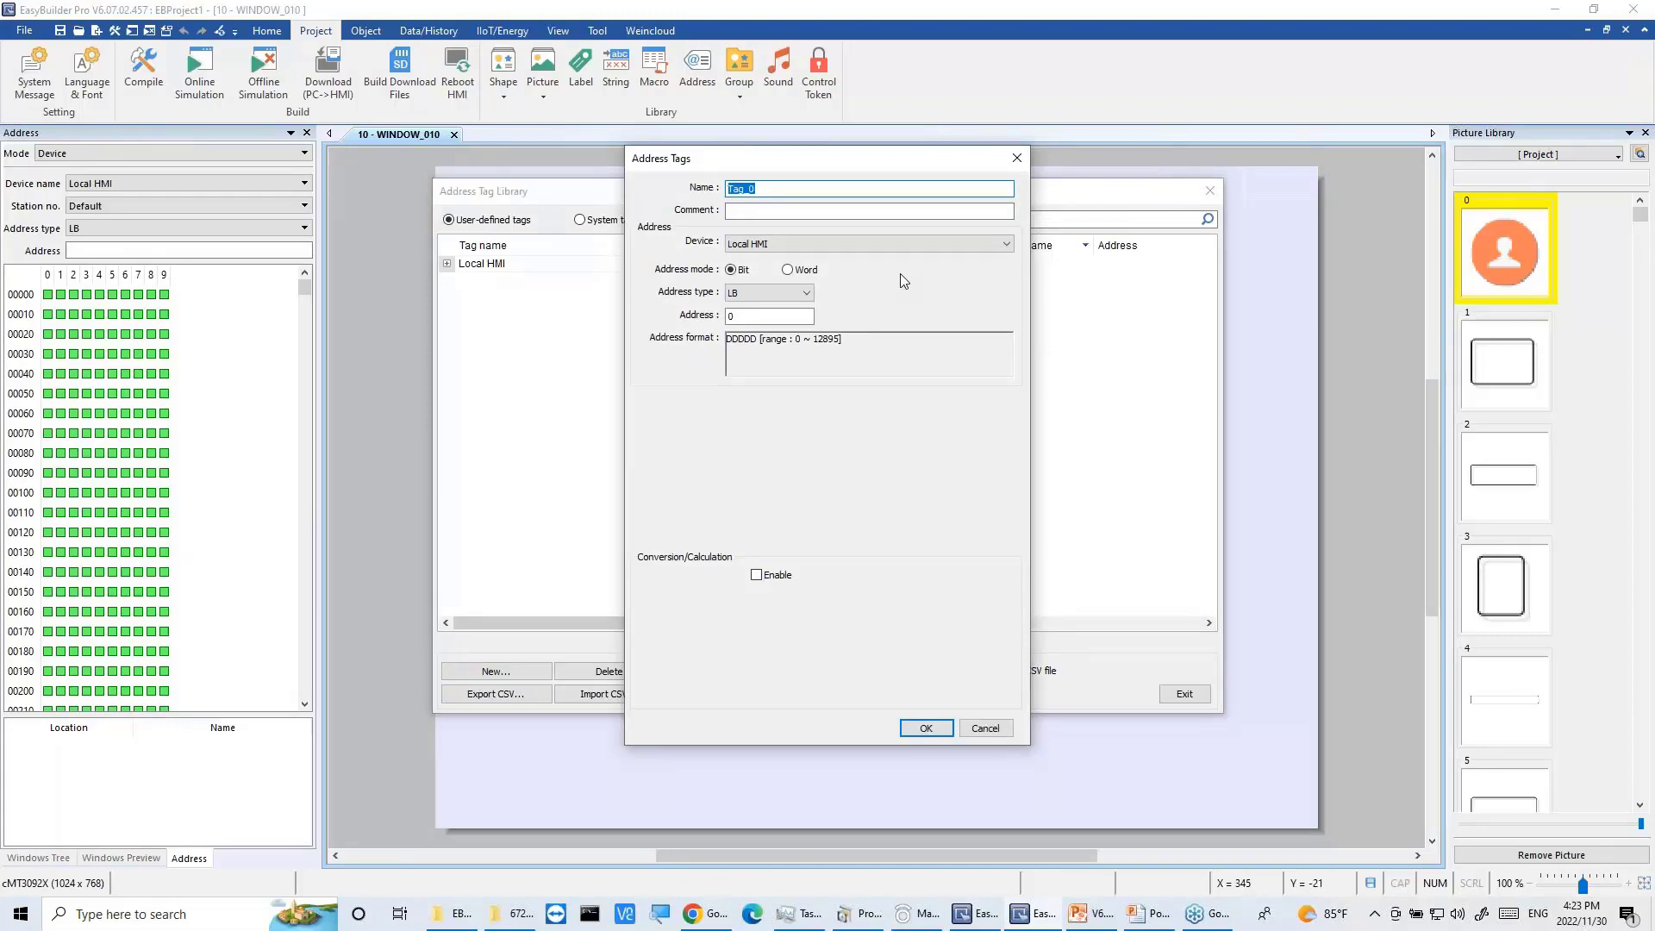
{"action": "type", "text": "u16 f32to"}
{"action": "left_click", "coordinate": [822, 271]}
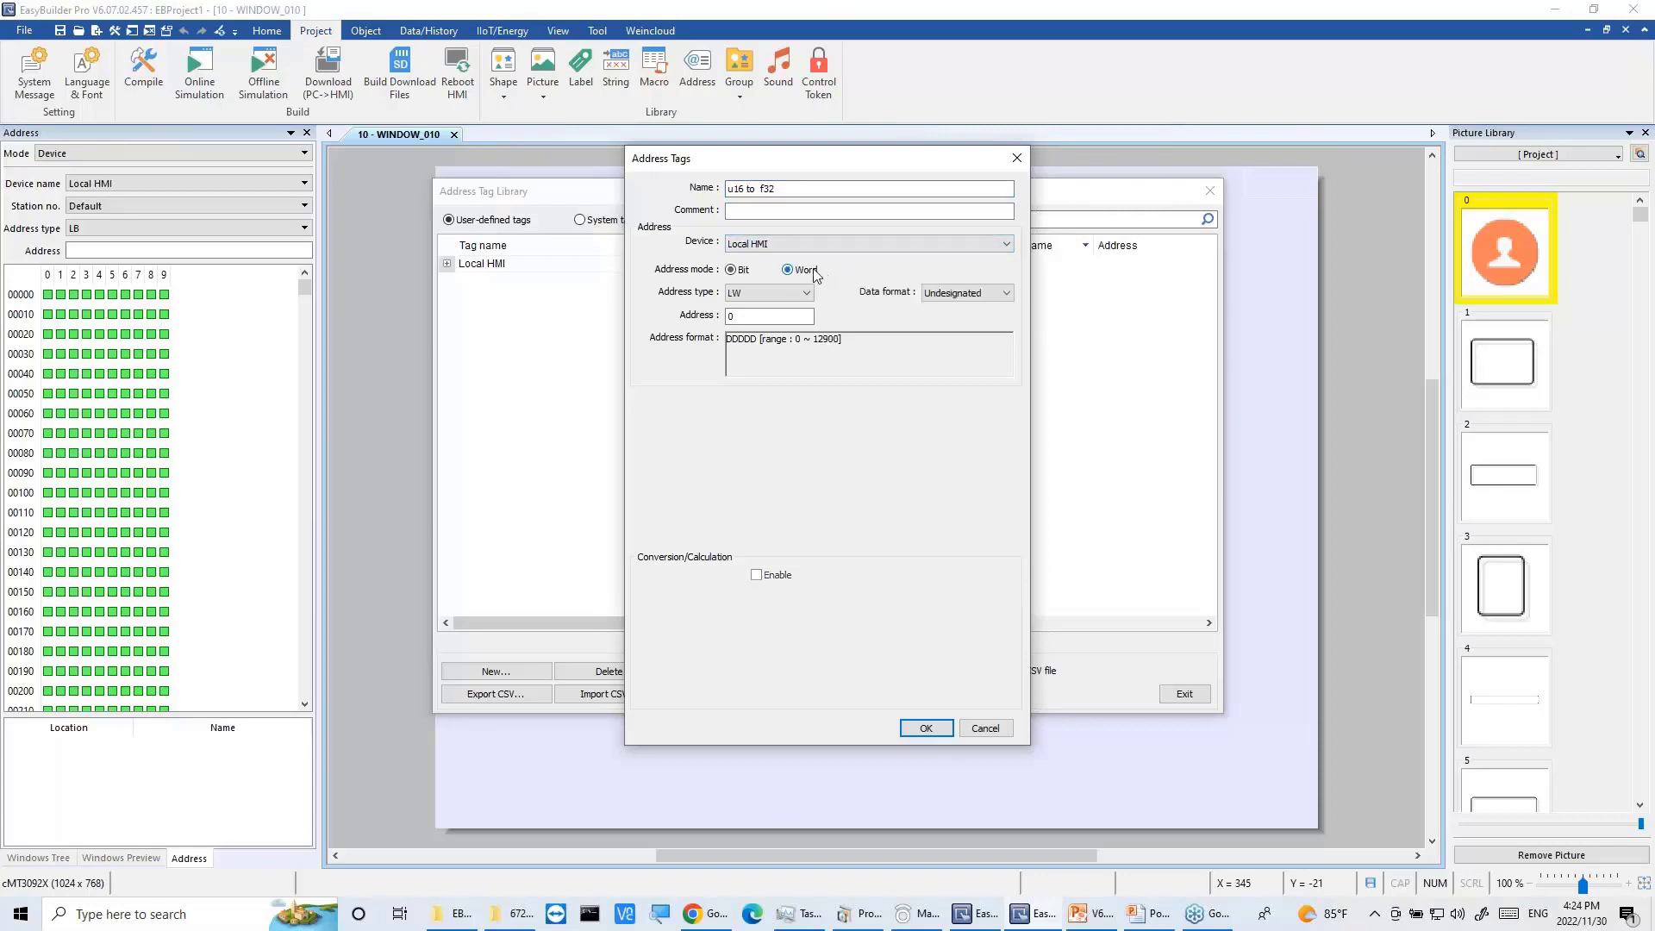
{"action": "left_click", "coordinate": [788, 316]}
{"action": "type", "text": "100"}
{"action": "left_click", "coordinate": [975, 294]}
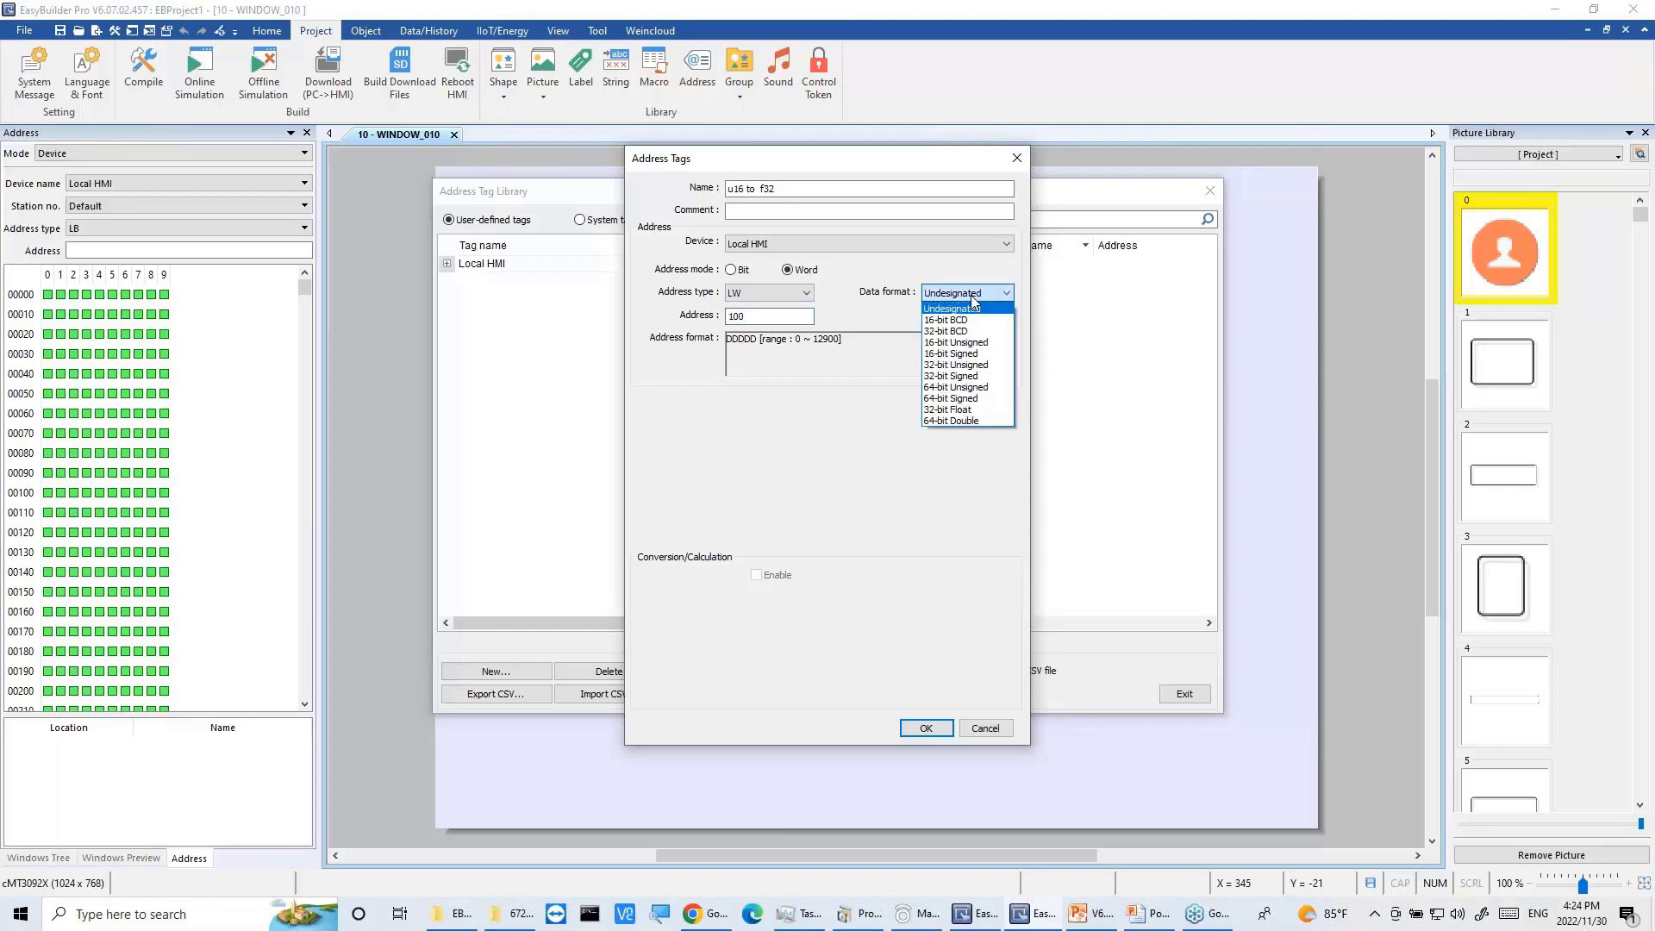
{"action": "left_click", "coordinate": [971, 343]}
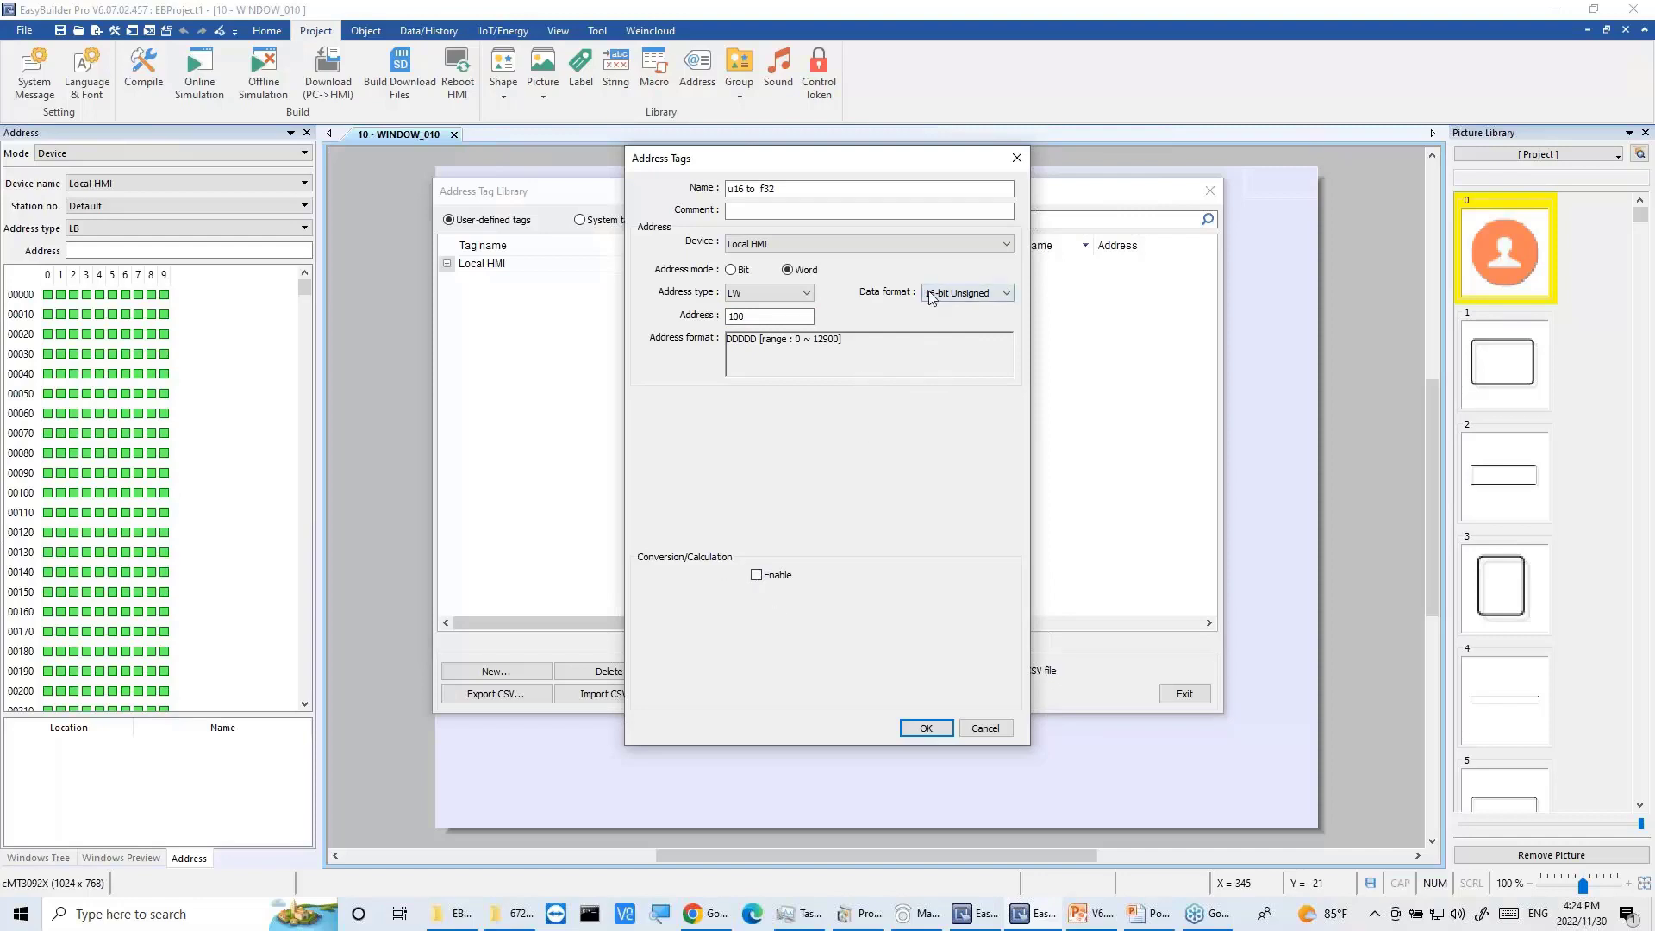
{"action": "left_click", "coordinate": [953, 298]}
{"action": "left_click", "coordinate": [952, 300]}
Step: Enable conversion for the tag with the 32-bit Float data format and the Elementary arithmetic mode
{"action": "left_click", "coordinate": [762, 578]}
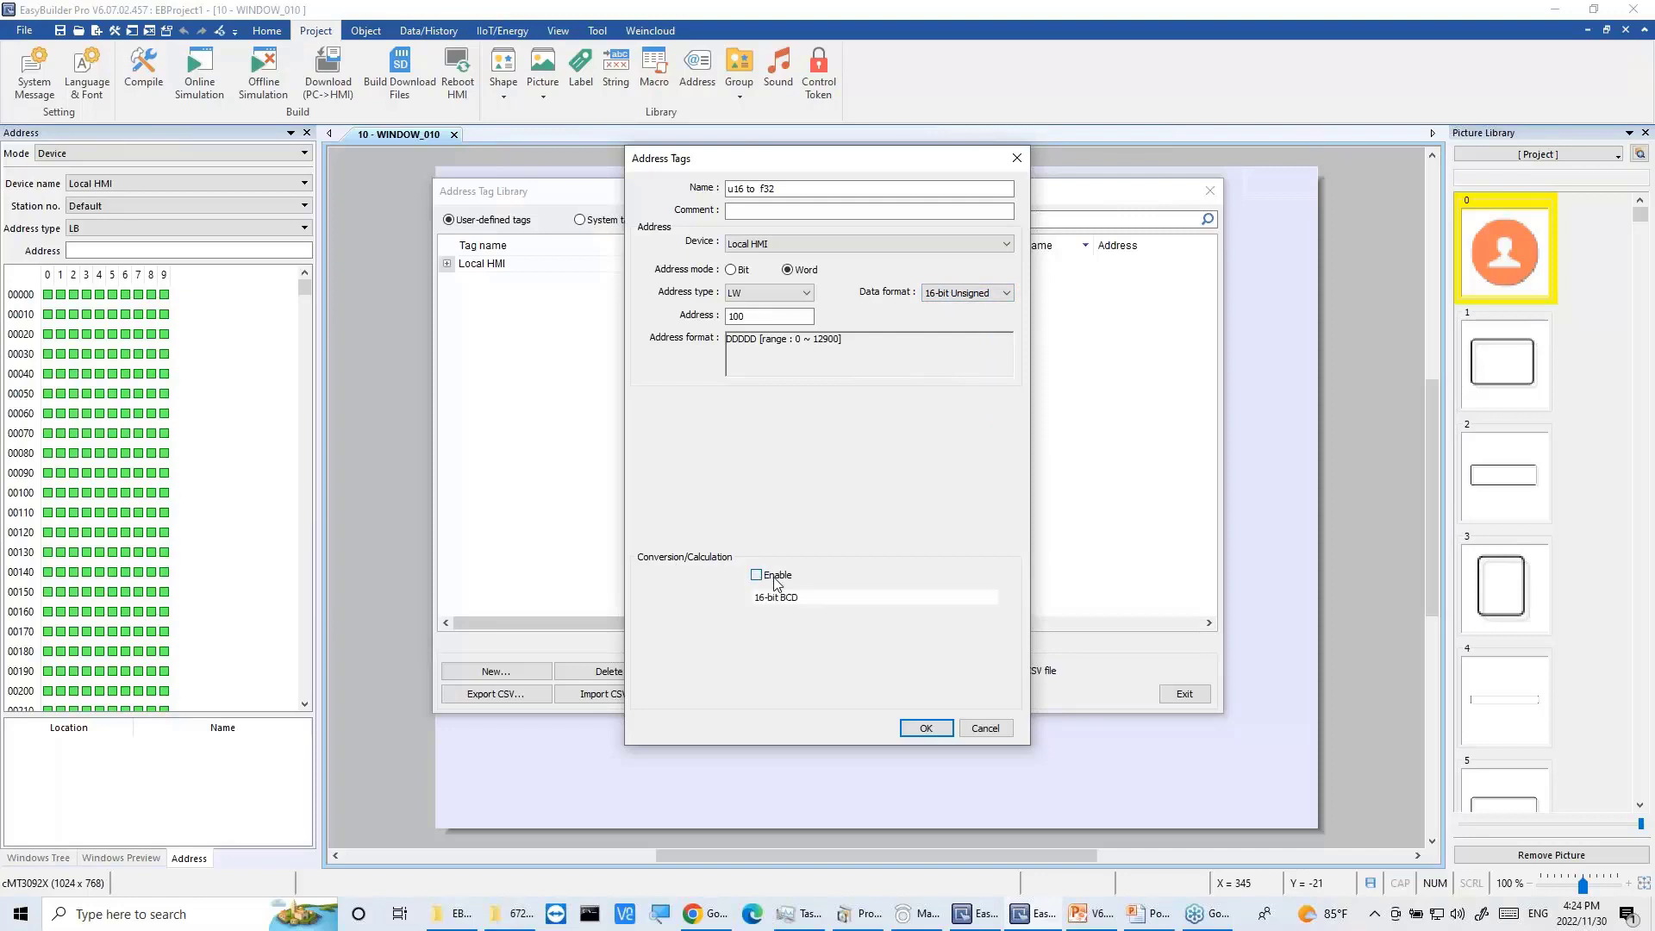
{"action": "left_click", "coordinate": [851, 597]}
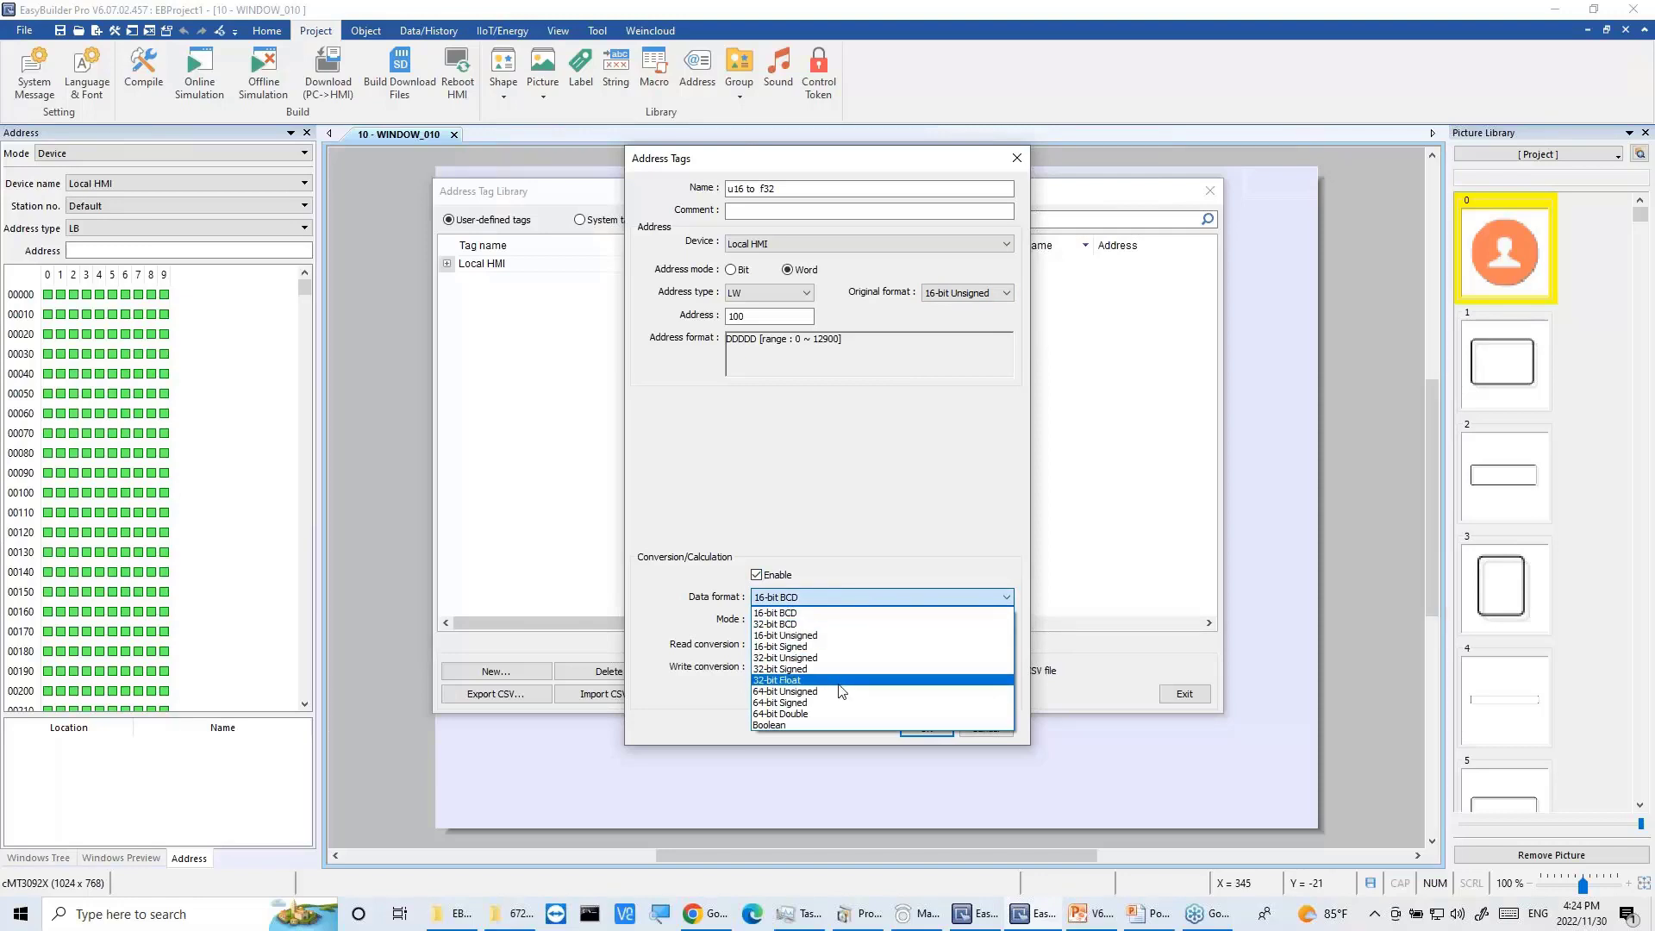
{"action": "left_click", "coordinate": [841, 681]}
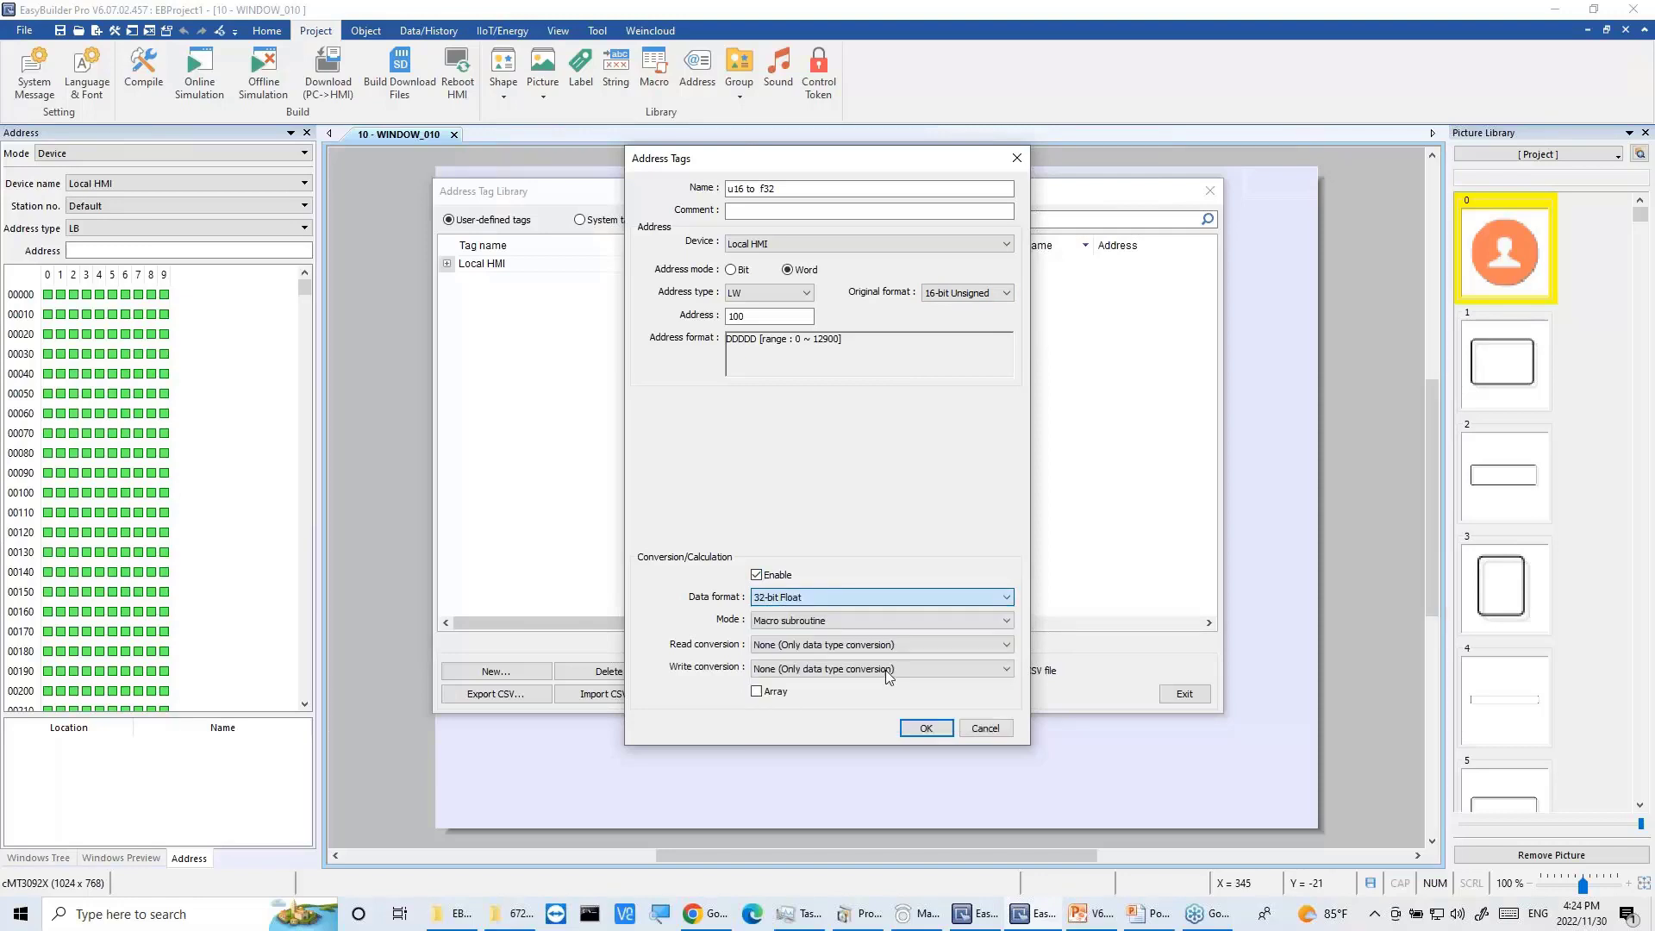
{"action": "left_click", "coordinate": [843, 620]}
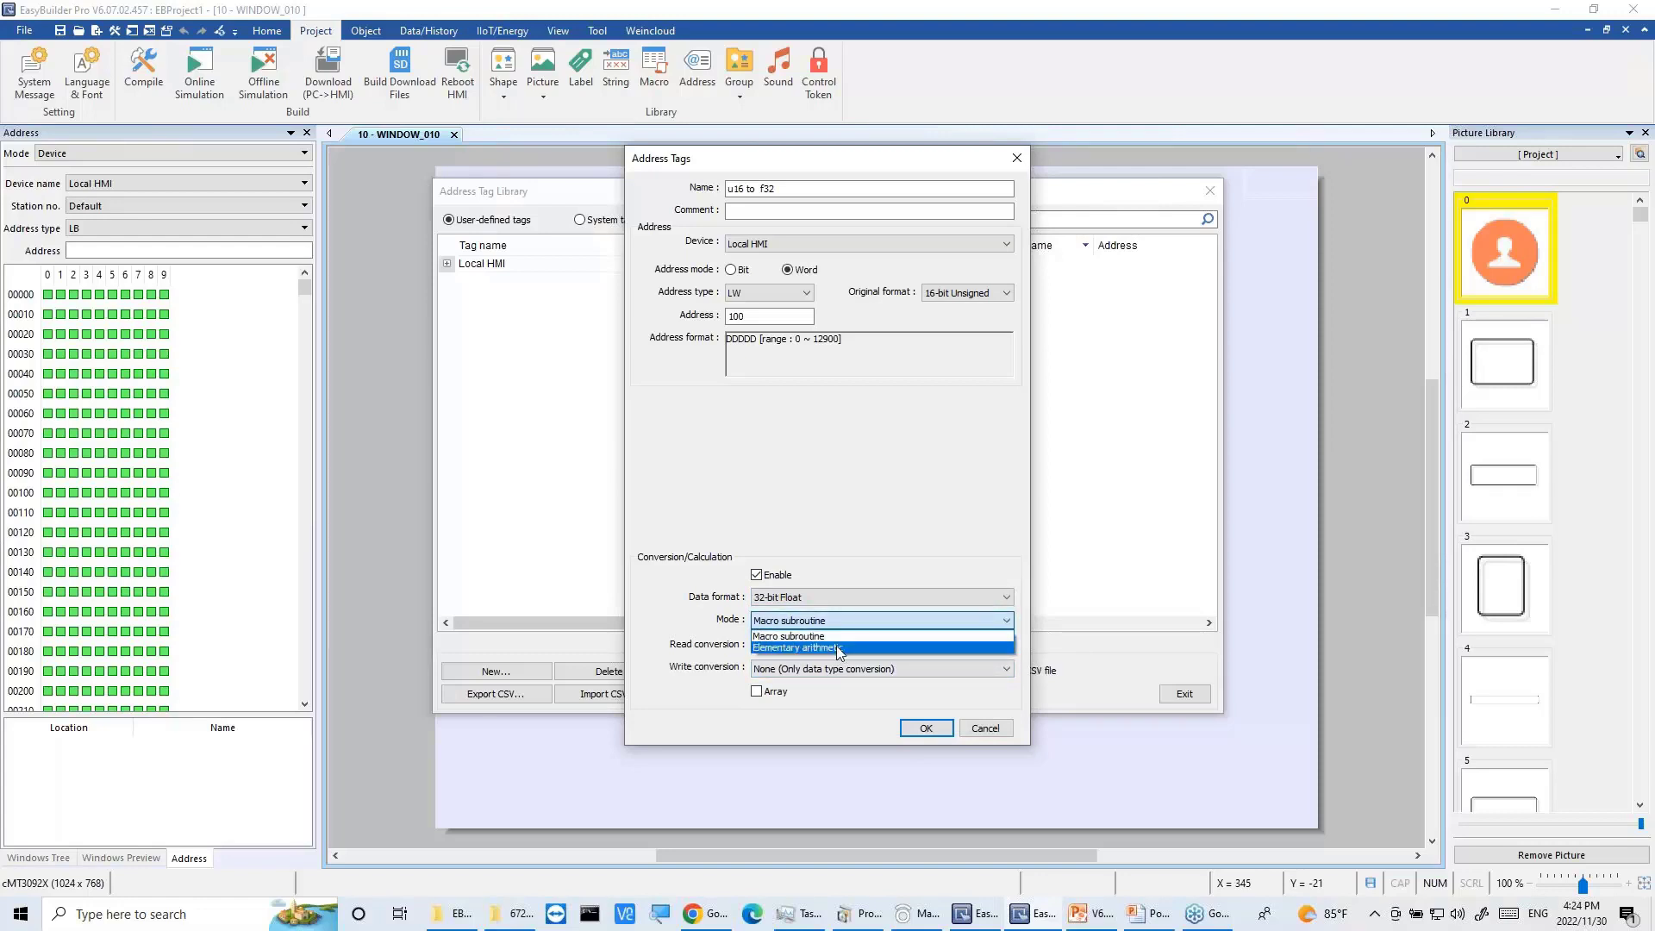
{"action": "left_click", "coordinate": [838, 651]}
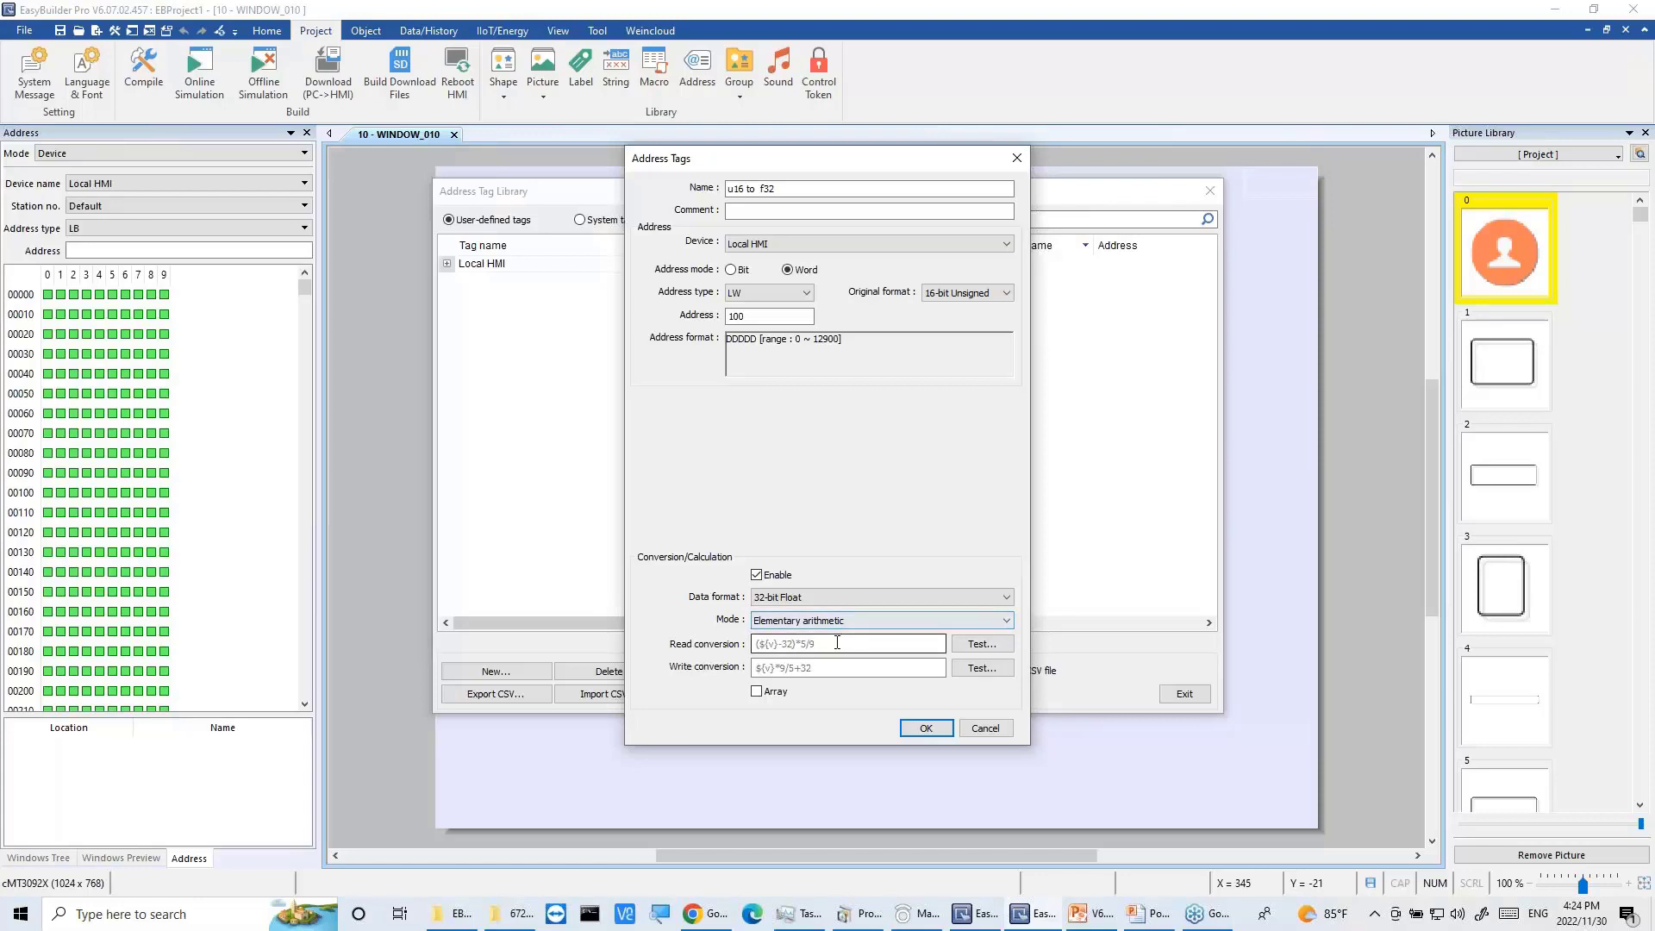
Step: Set the tag's read conversion to ${v}*1.2 and its write conversion to ${v}
{"action": "left_click", "coordinate": [839, 643]}
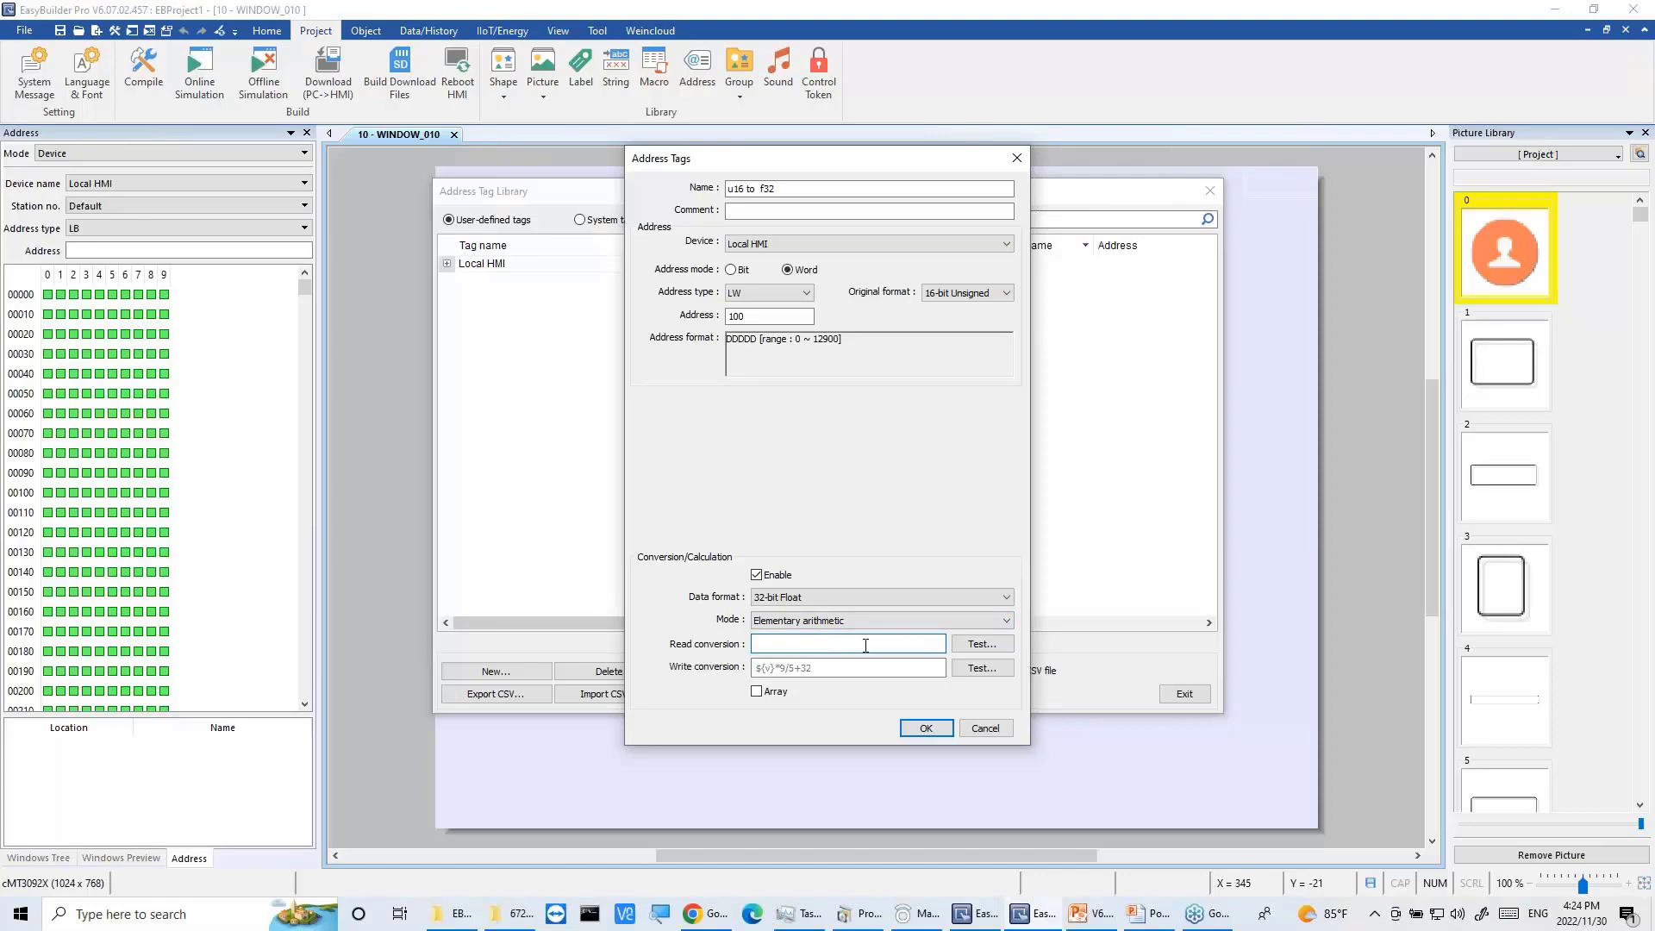
{"action": "type", "text": "("}
{"action": "type", "text": "${v}*1.2"}
{"action": "left_click", "coordinate": [768, 669]}
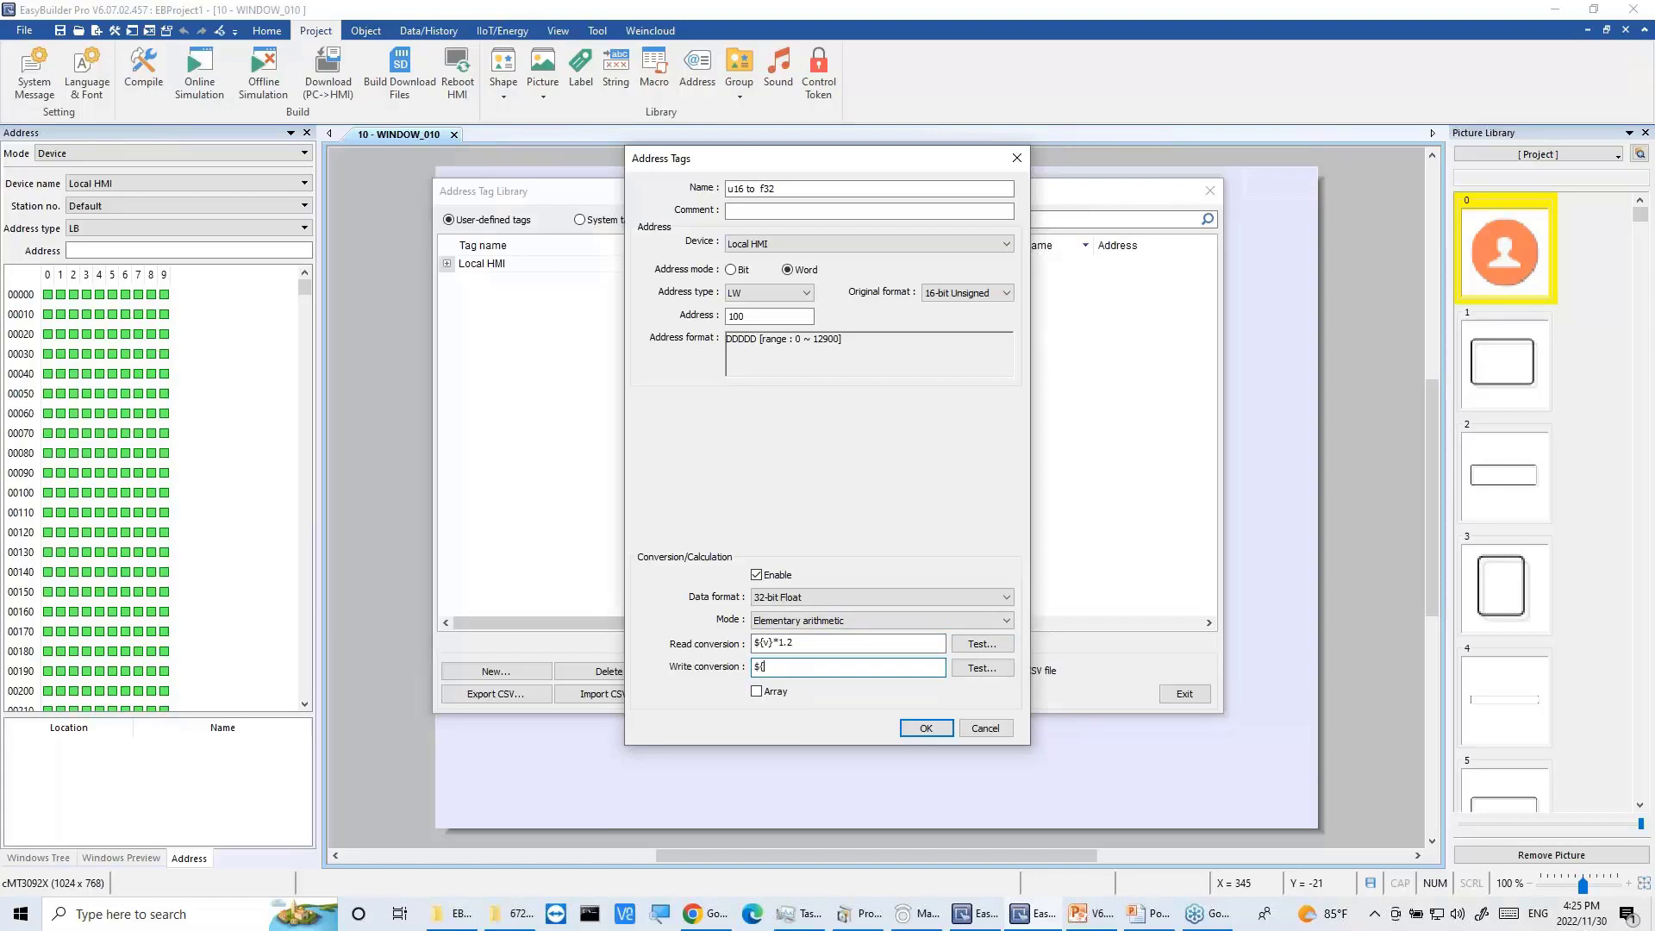
{"action": "type", "text": "${v"}
Step: Test the read conversion formula with input value 1, then save the tag and close the address tag library
{"action": "left_click", "coordinate": [994, 653]}
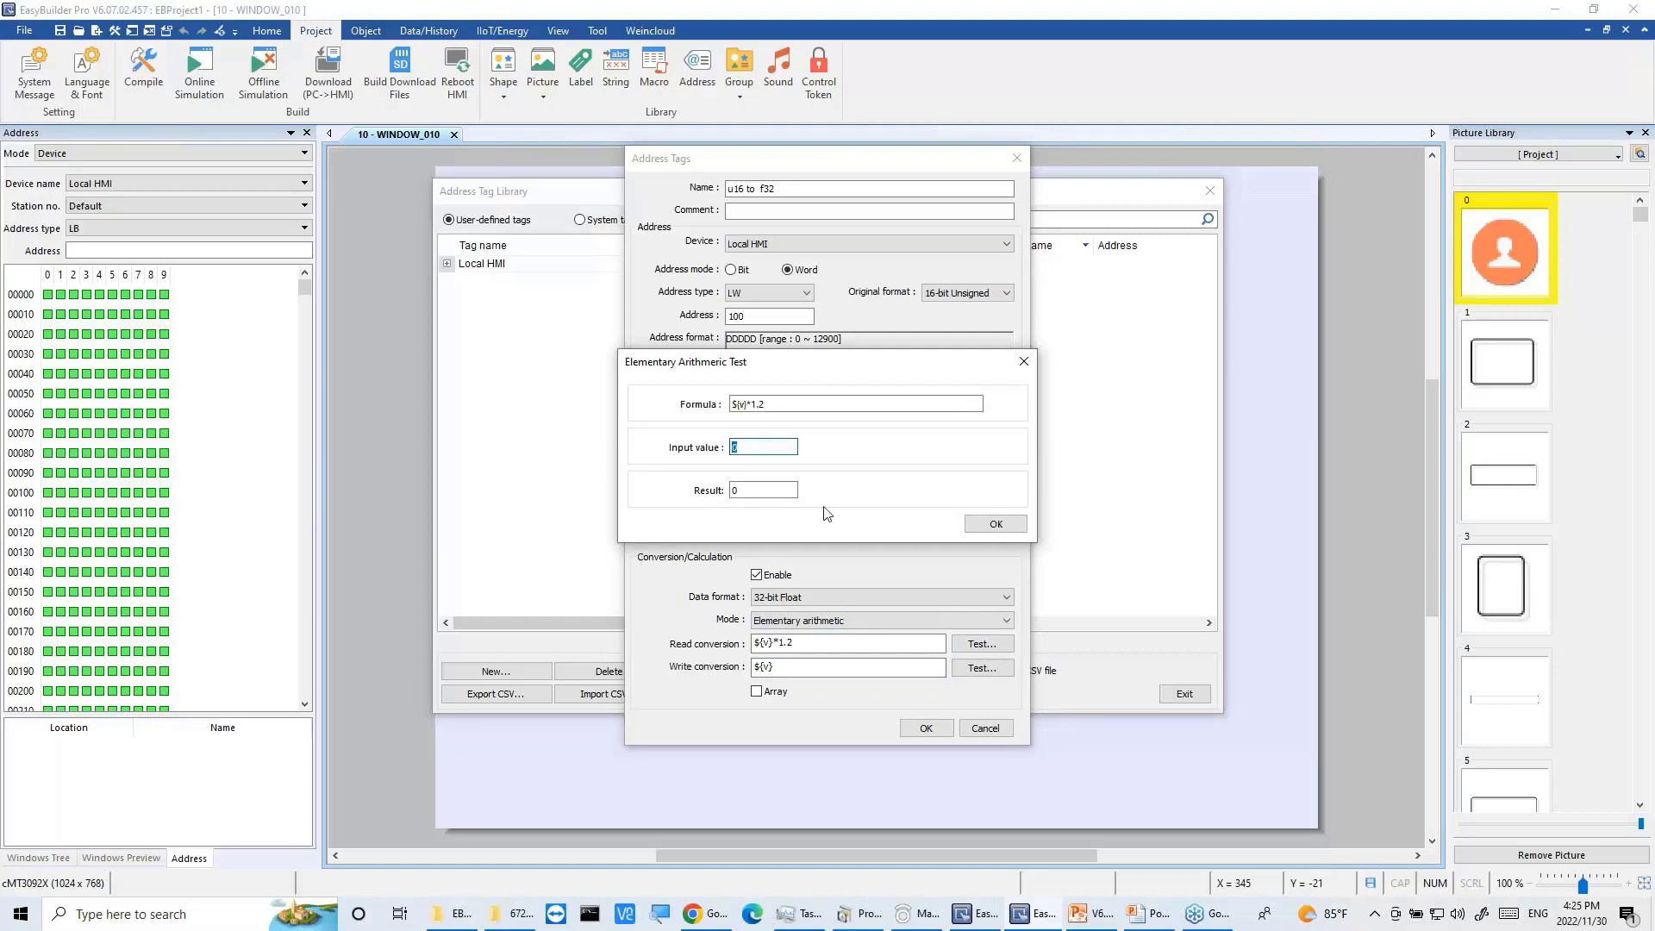
{"action": "type", "text": "1"}
{"action": "left_click", "coordinate": [997, 525]}
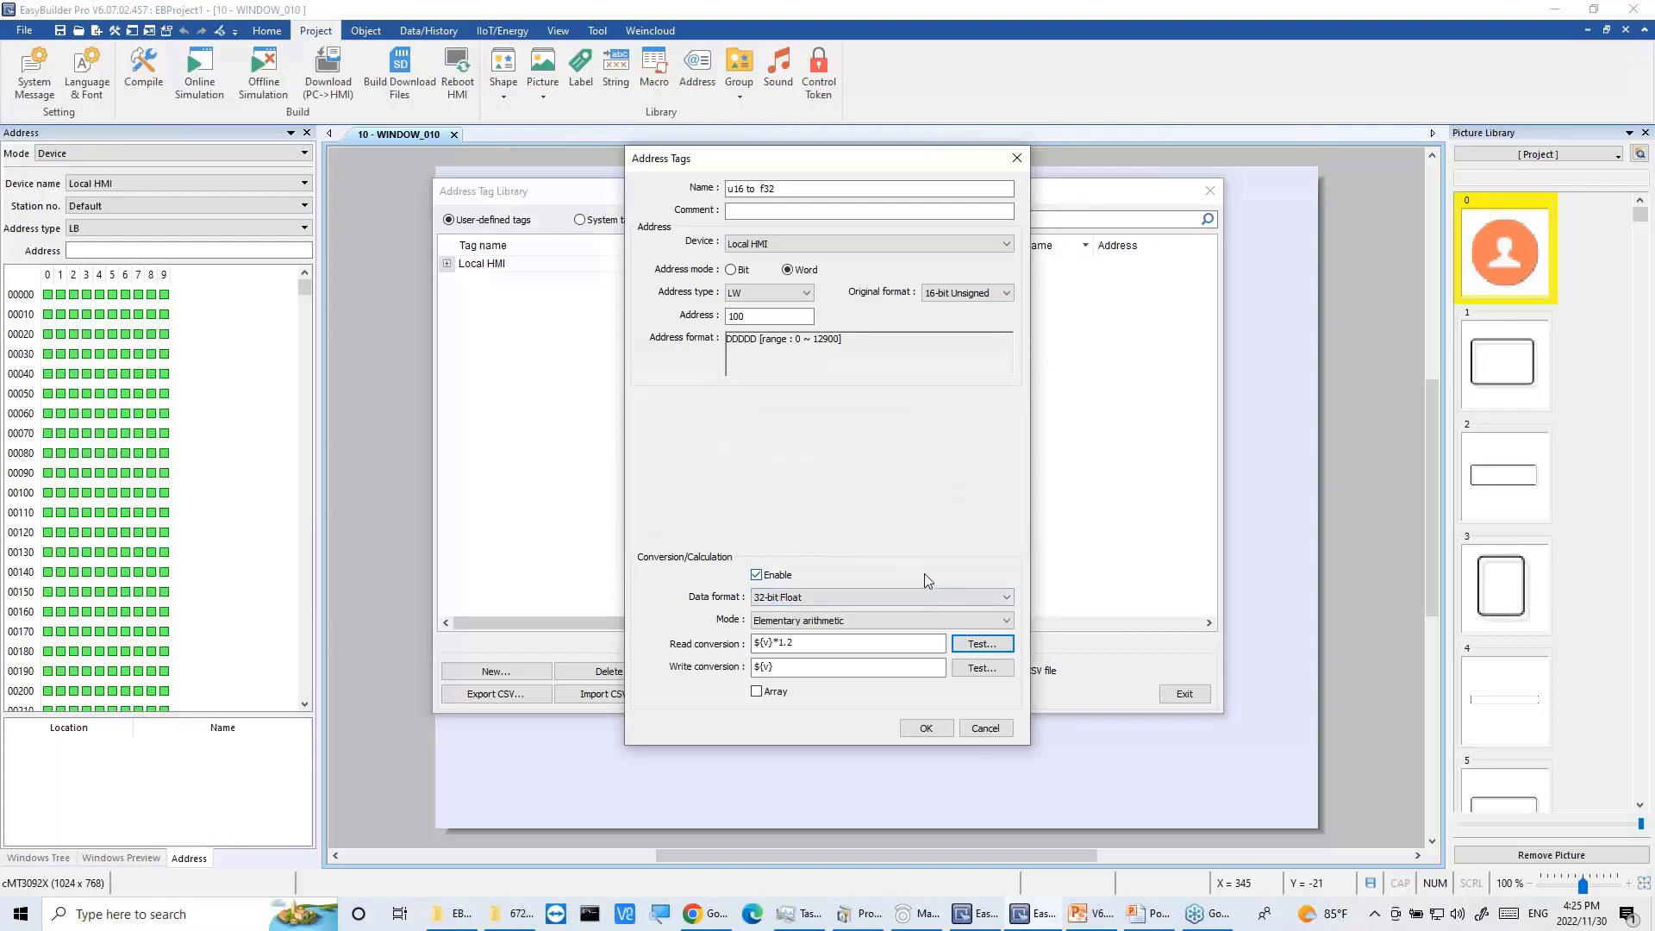
{"action": "left_click", "coordinate": [926, 729]}
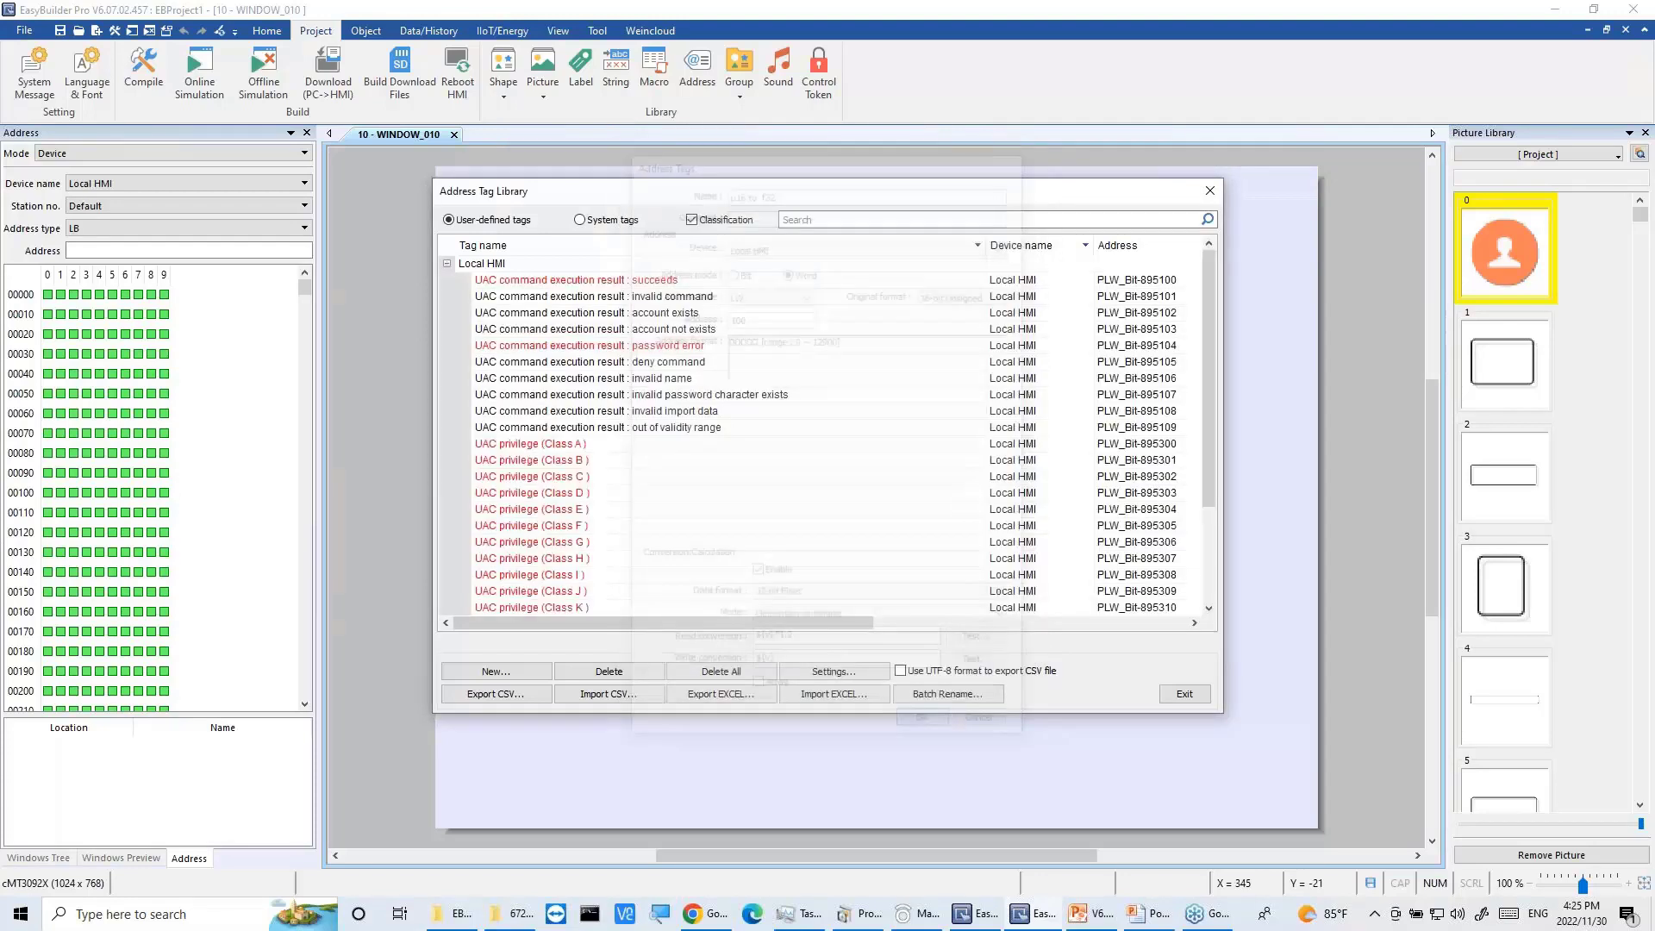
{"action": "left_click", "coordinate": [1193, 697]}
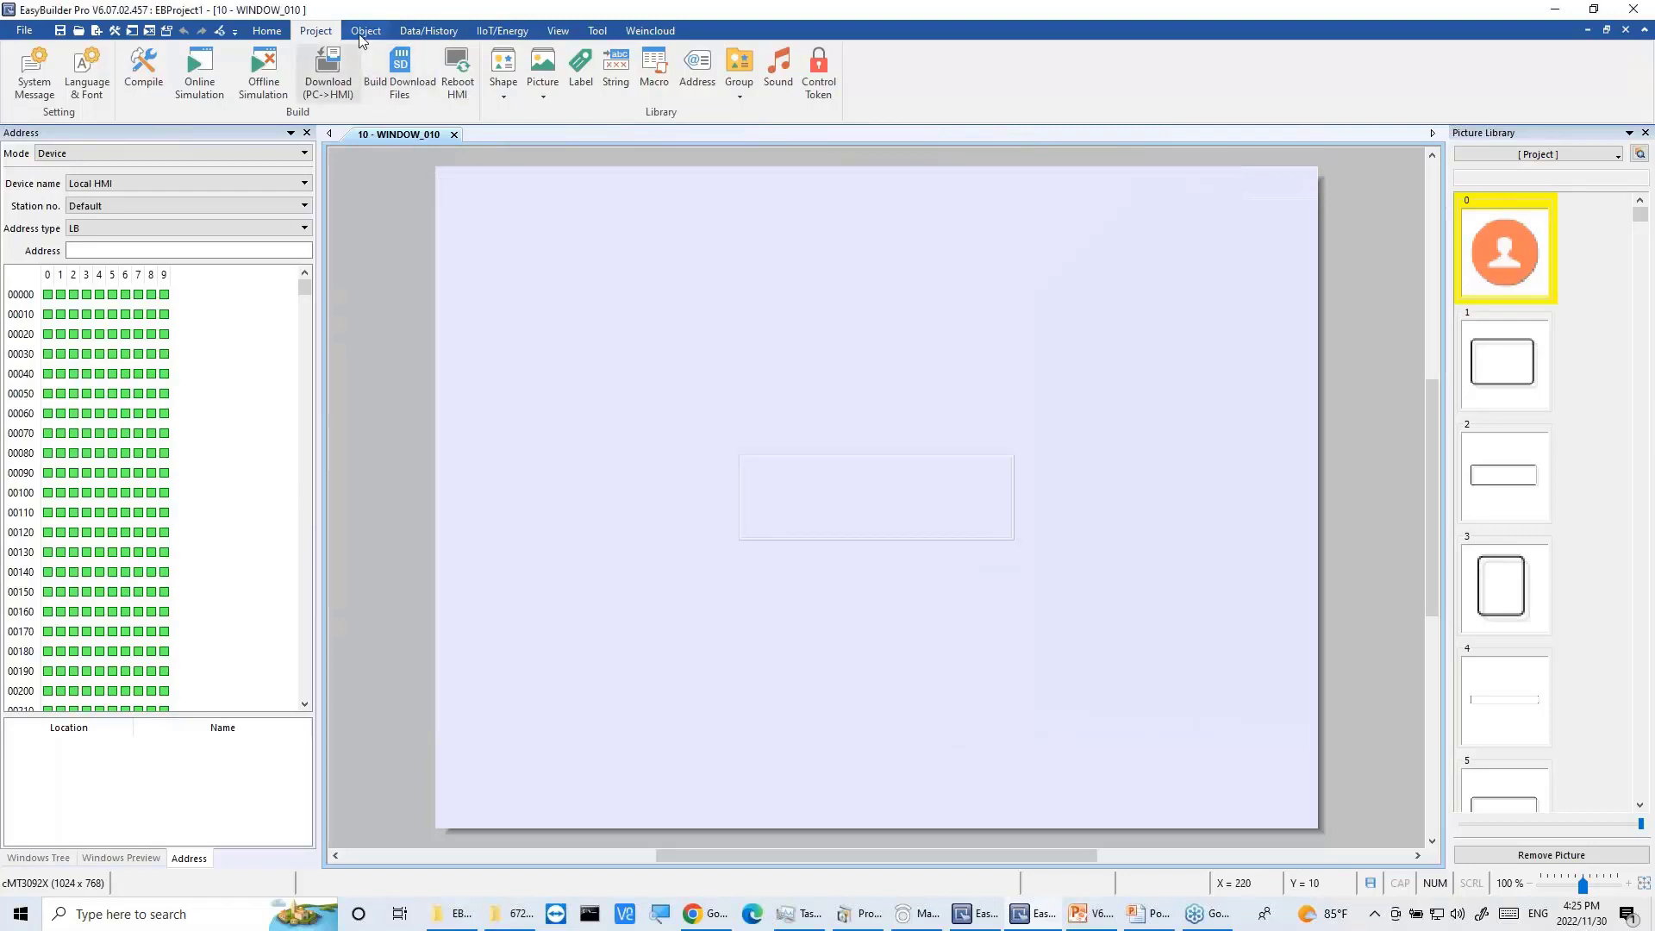
Step: Place a numeric object for Local HMI address LW-100 in the upper part of the window at about X 240, Y 200
{"action": "left_click", "coordinate": [366, 30]}
{"action": "left_click", "coordinate": [561, 85]}
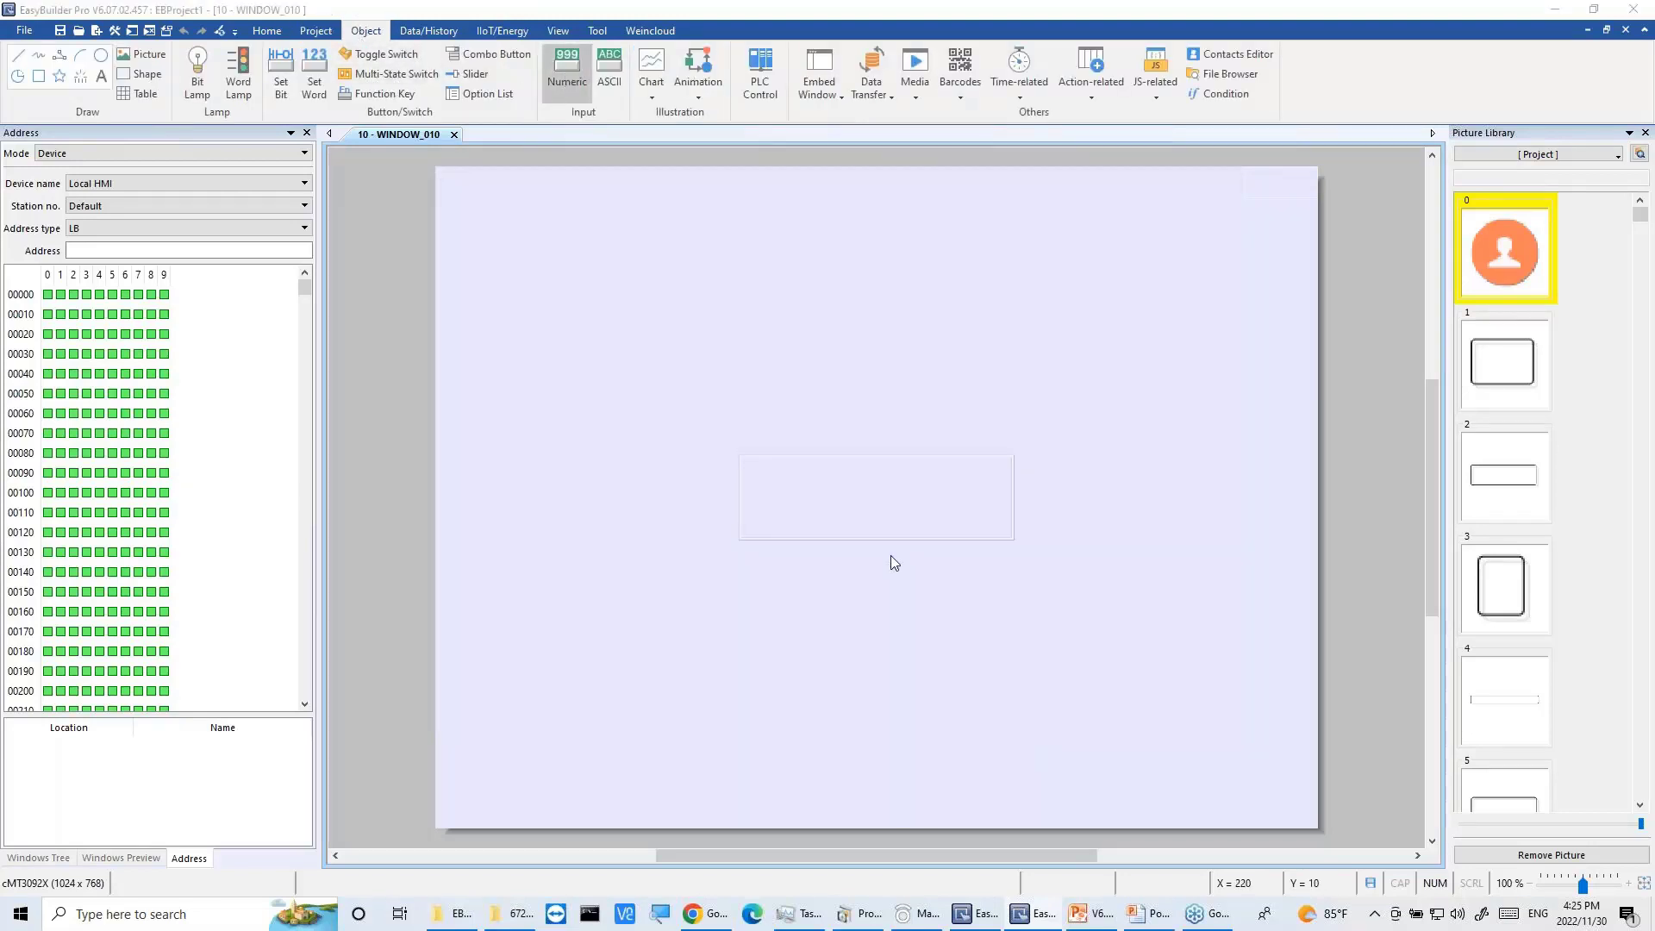
{"action": "left_click", "coordinate": [888, 501]}
{"action": "left_click", "coordinate": [835, 424]}
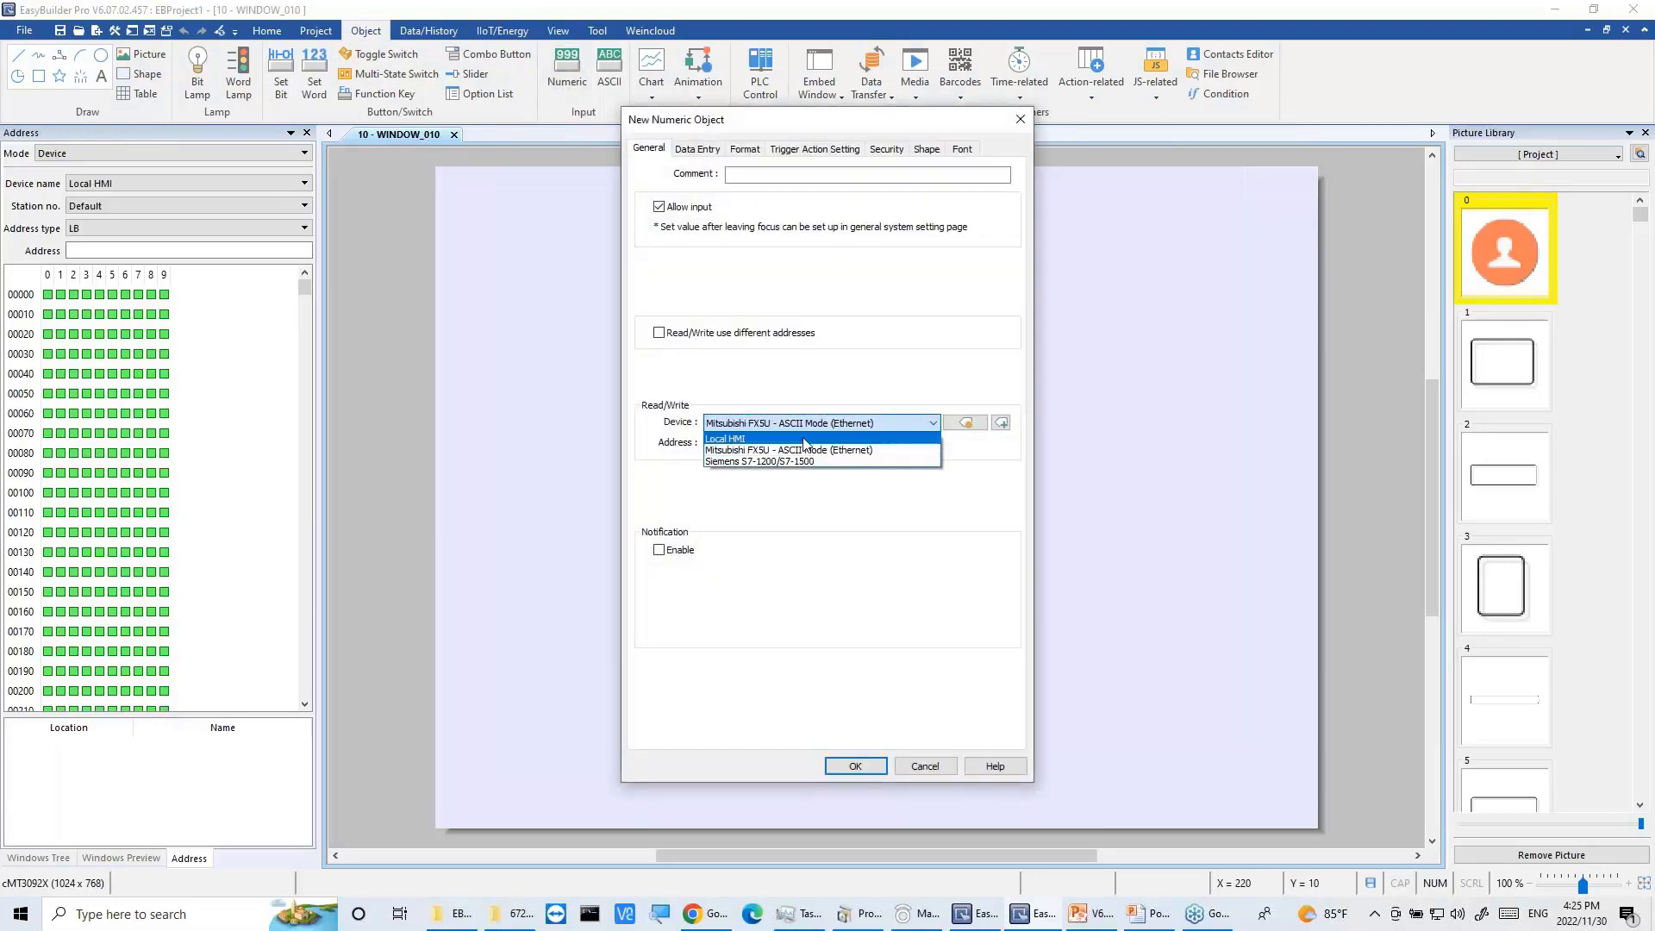
{"action": "left_click", "coordinate": [750, 440]}
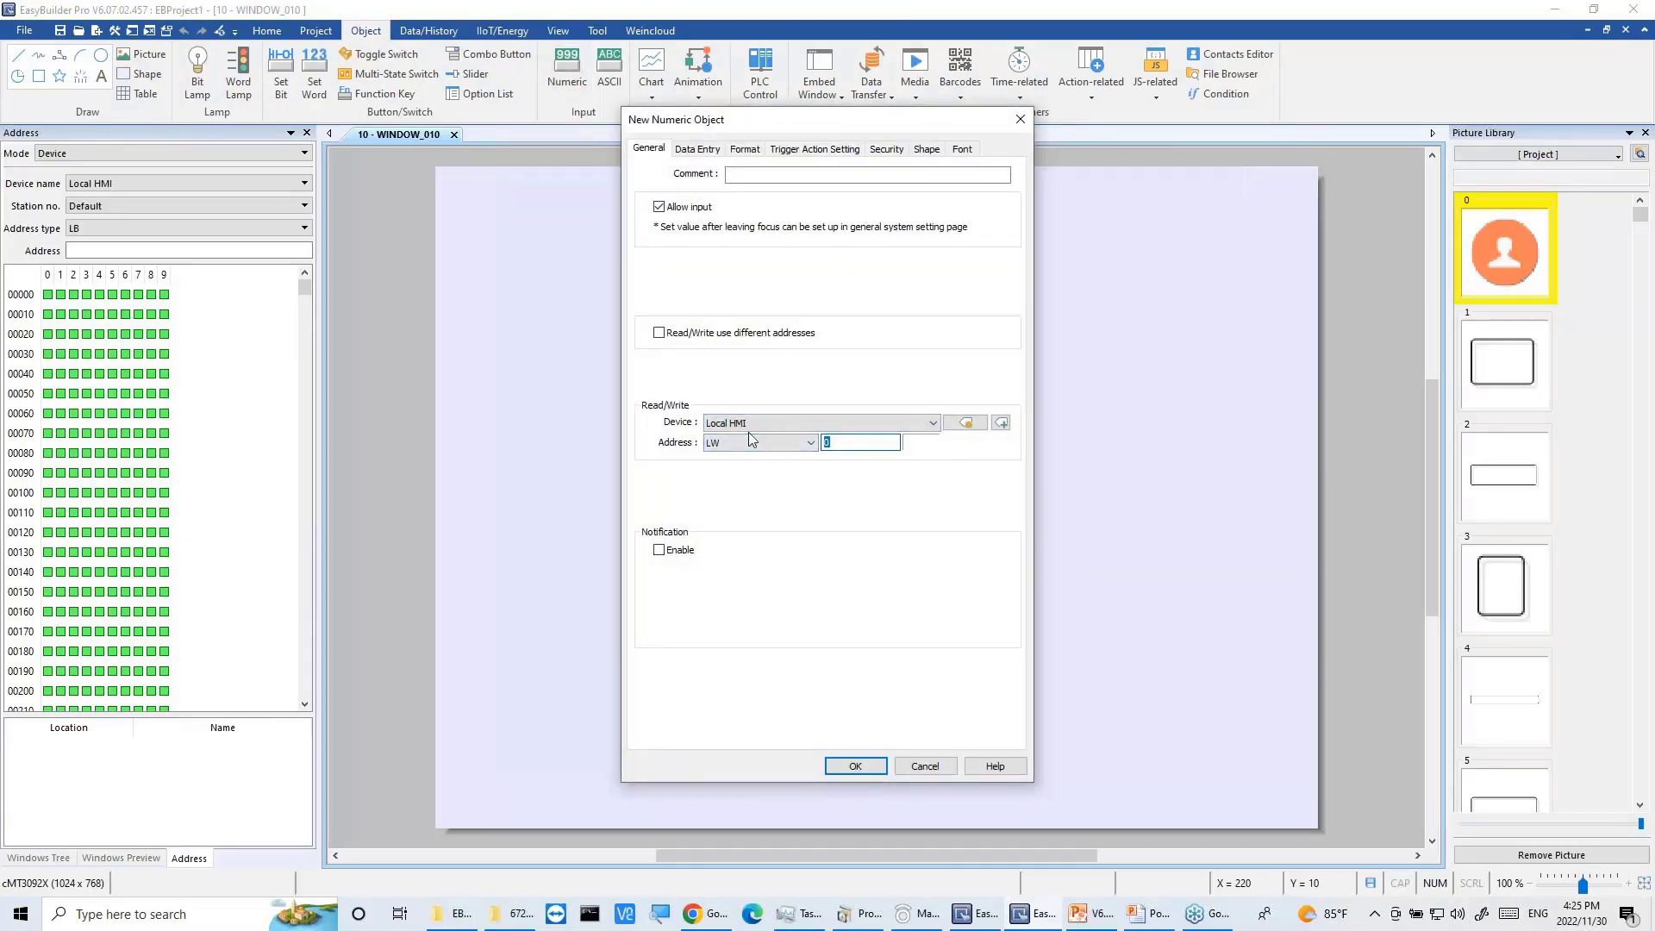
{"action": "type", "text": "100"}
{"action": "left_click", "coordinate": [855, 766]}
{"action": "left_click", "coordinate": [642, 339]}
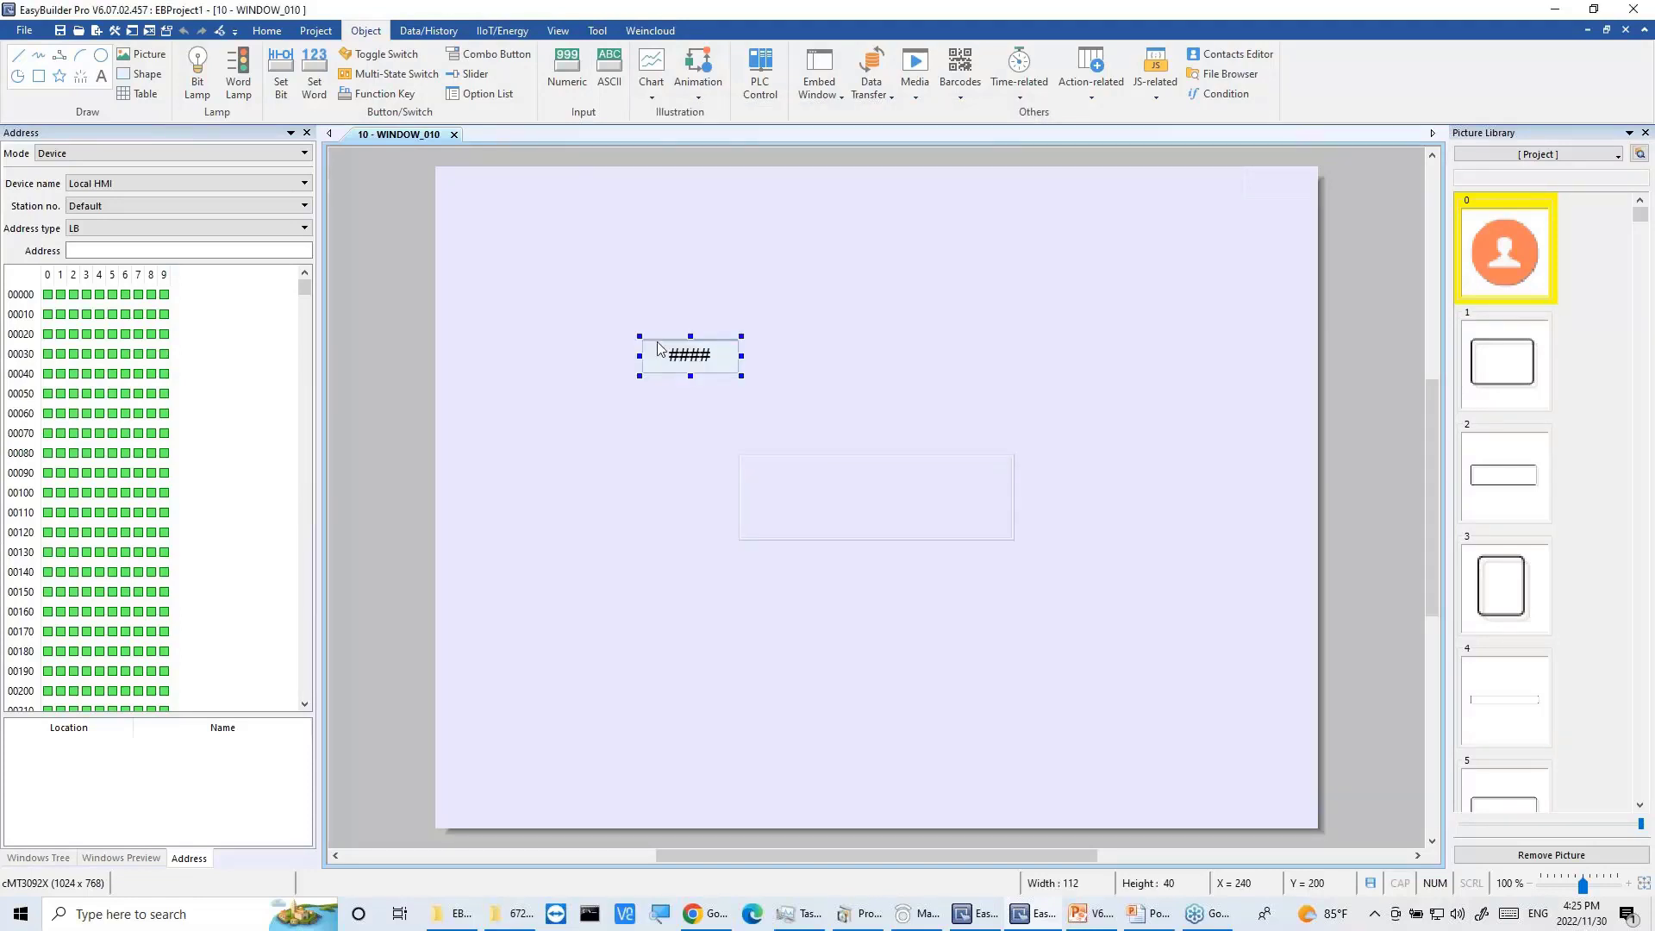
Step: Duplicate the LW-100 numeric object and try to move the copy to the right of the original
{"action": "key", "text": "ctrl+d"}
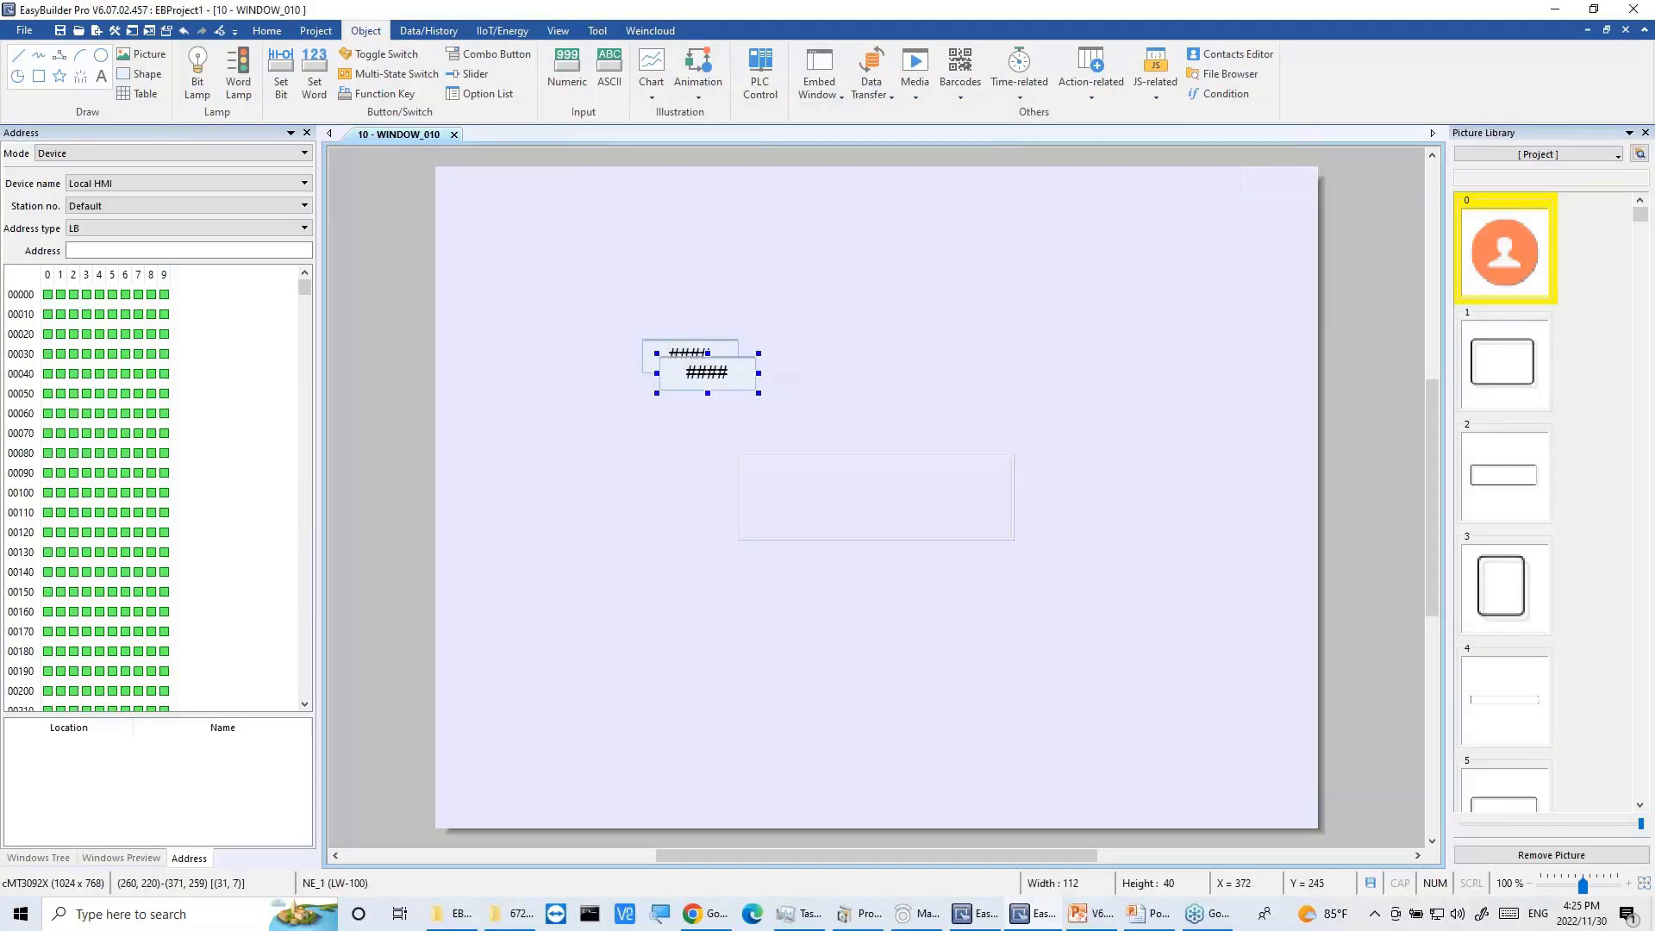
{"action": "left_click_drag", "start_coordinate": [738, 382], "coordinate": [981, 367]}
{"action": "key", "text": "Escape"}
{"action": "left_click_drag", "start_coordinate": [734, 382], "coordinate": [954, 354]}
{"action": "key", "text": "Escape"}
{"action": "left_click_drag", "start_coordinate": [692, 372], "coordinate": [891, 355]}
{"action": "key", "text": "Escape"}
{"action": "left_click_drag", "start_coordinate": [737, 362], "coordinate": [916, 341]}
{"action": "key", "text": "Escape"}
Step: Try to move the copied LW-100 numeric object farther to the right so it clears the original
{"action": "key", "text": "Right"}
{"action": "key", "text": "Right"}
{"action": "key", "text": "Right"}
{"action": "key", "text": "Right"}
{"action": "key", "text": "Right"}
{"action": "key", "text": "Right"}
{"action": "key", "text": "Right"}
{"action": "left_click_drag", "start_coordinate": [740, 364], "coordinate": [936, 349]}
{"action": "key", "text": "Escape"}
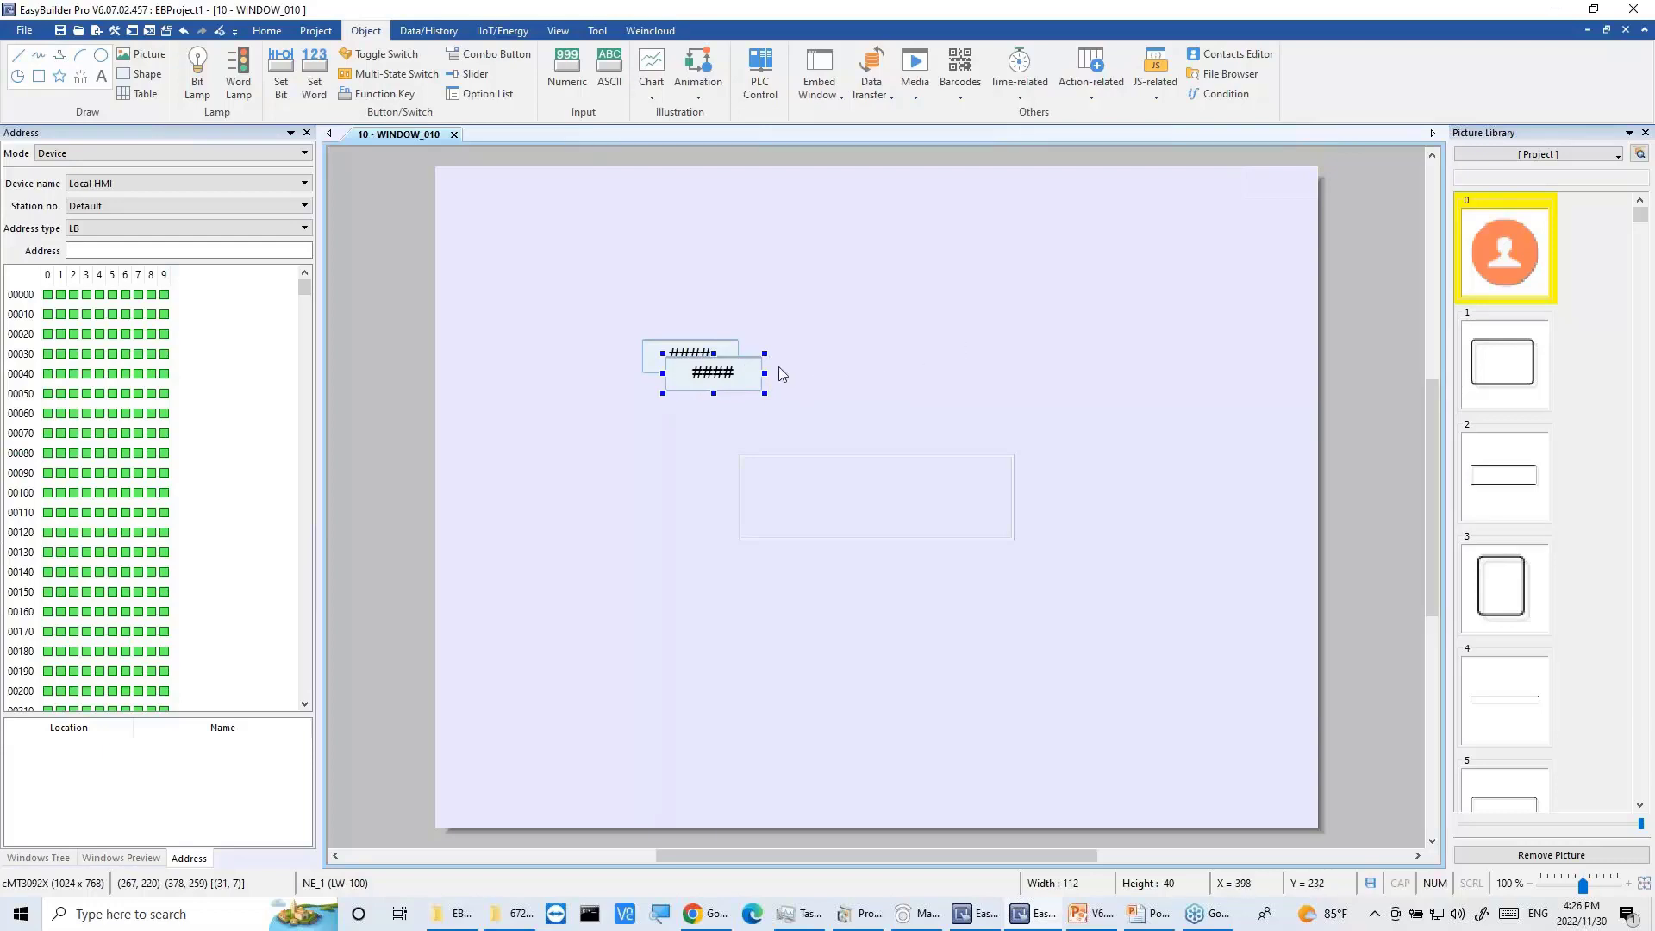
{"action": "left_click_drag", "start_coordinate": [732, 360], "coordinate": [943, 356]}
{"action": "key", "text": "Escape"}
{"action": "key", "text": "Right"}
{"action": "key", "text": "Right"}
{"action": "key", "text": "Right"}
{"action": "key", "text": "Right"}
{"action": "key", "text": "Right"}
{"action": "key", "text": "Right"}
{"action": "key", "text": "Right"}
{"action": "key", "text": "Right"}
{"action": "key", "text": "Right"}
{"action": "key", "text": "Right"}
{"action": "key", "text": "Right"}
{"action": "key", "text": "Right"}
{"action": "key", "text": "Right"}
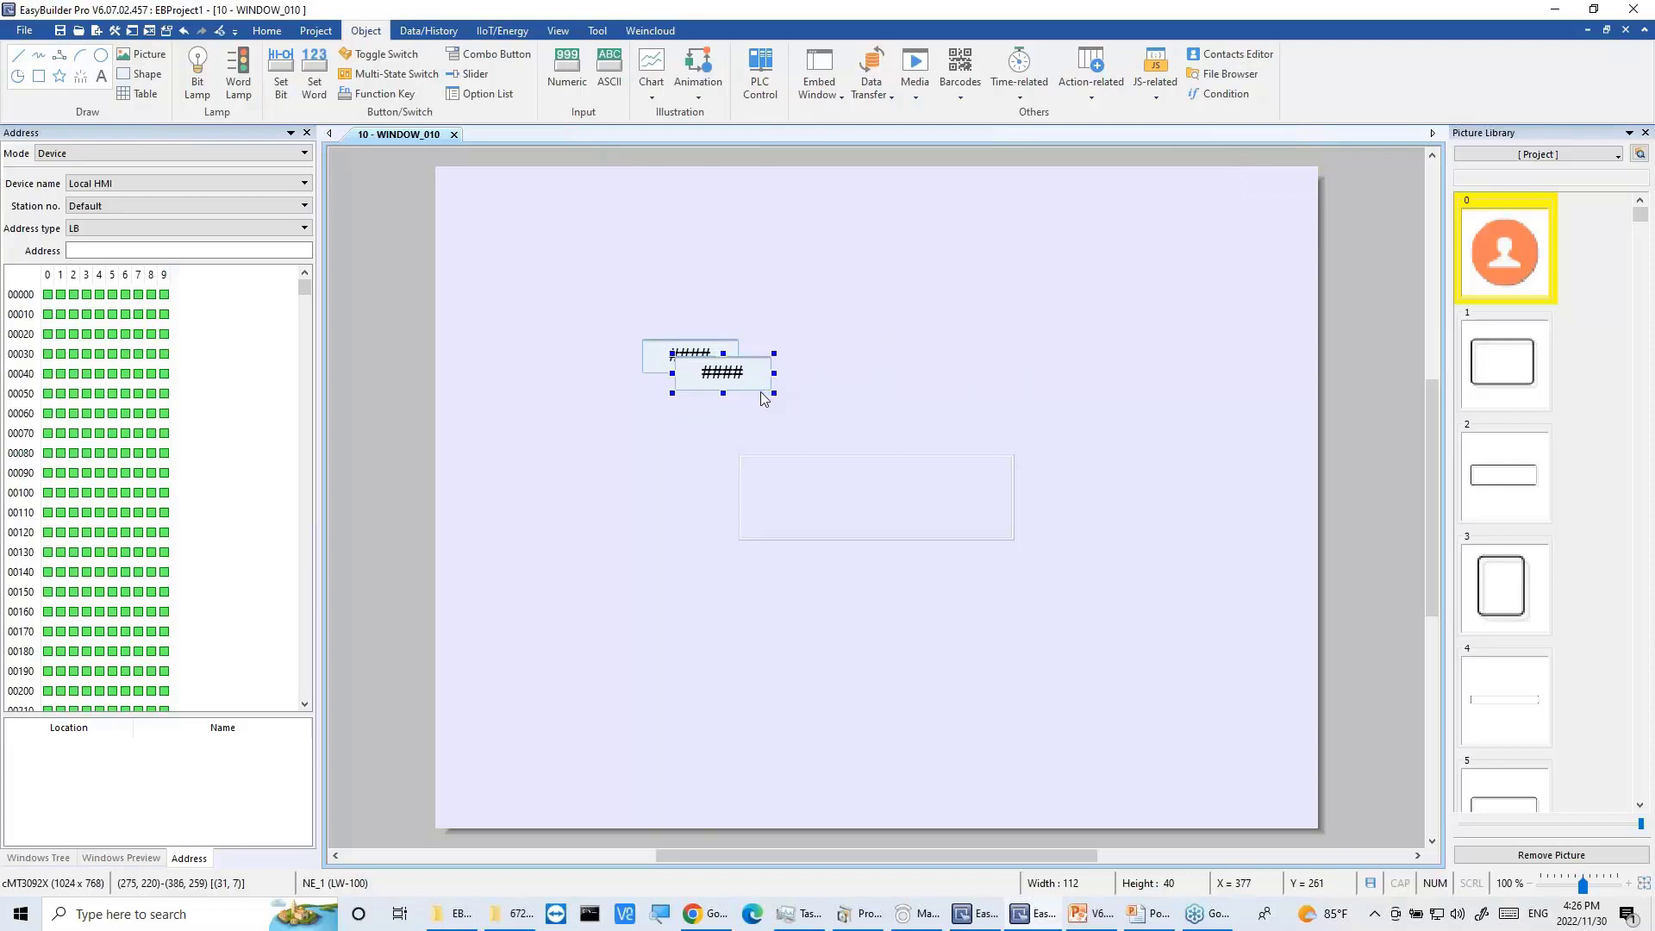
{"action": "right_click", "coordinate": [775, 381]}
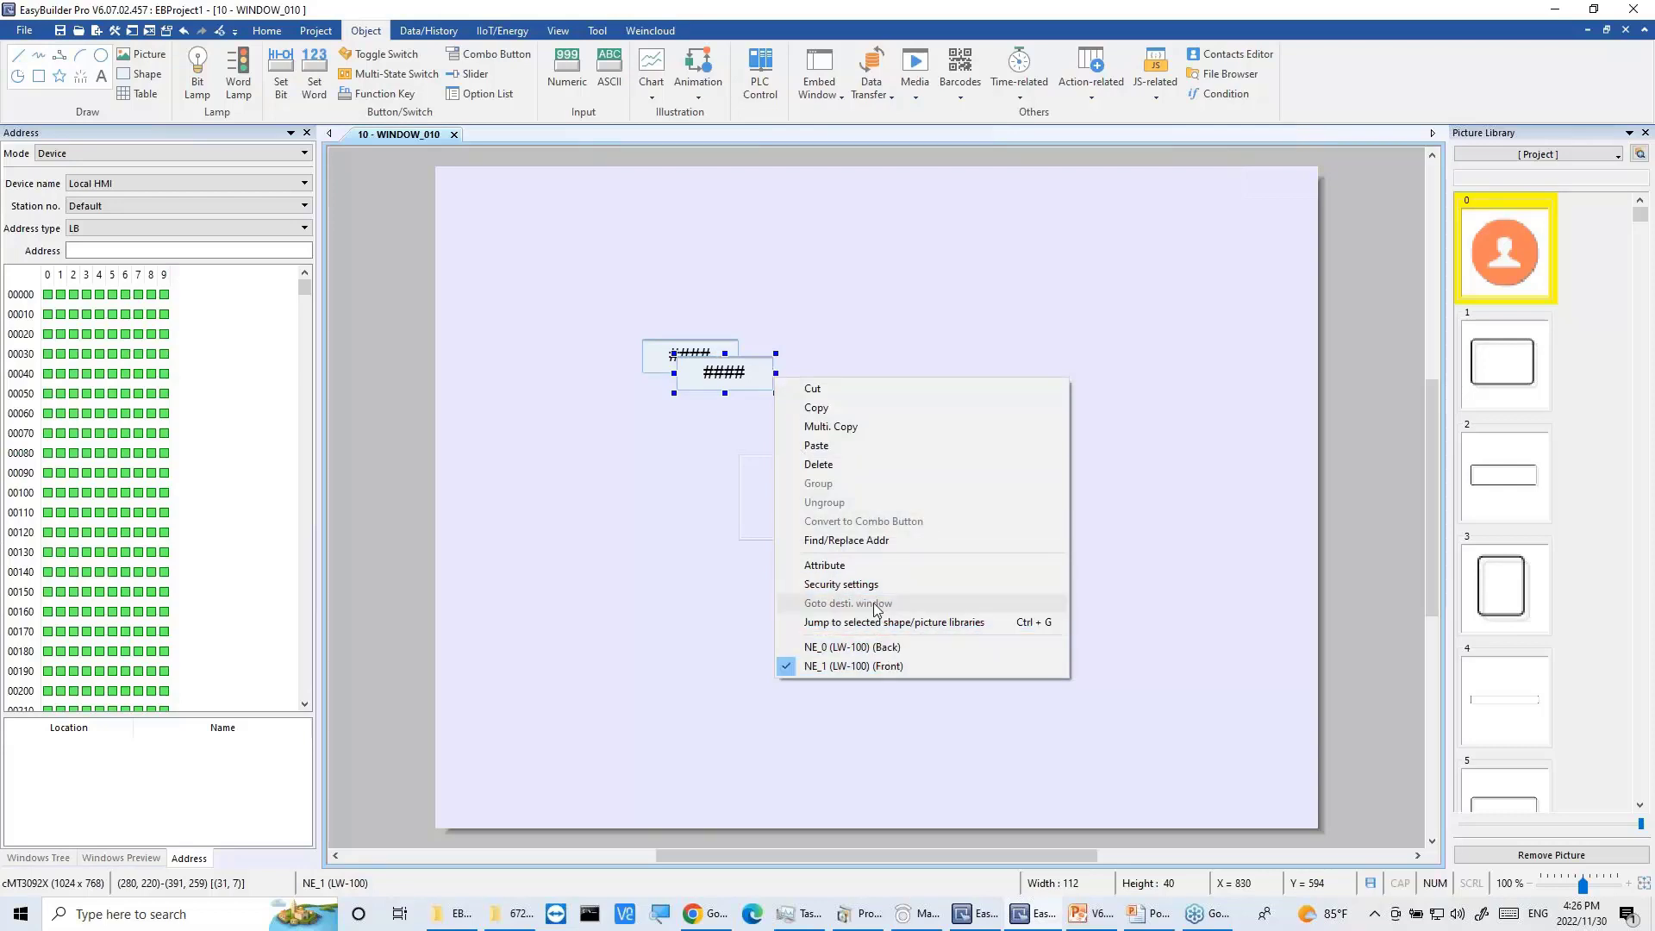
{"action": "left_click", "coordinate": [728, 376]}
Step: Set the X position of the copied numeric object to 500
{"action": "double_click", "coordinate": [728, 373]}
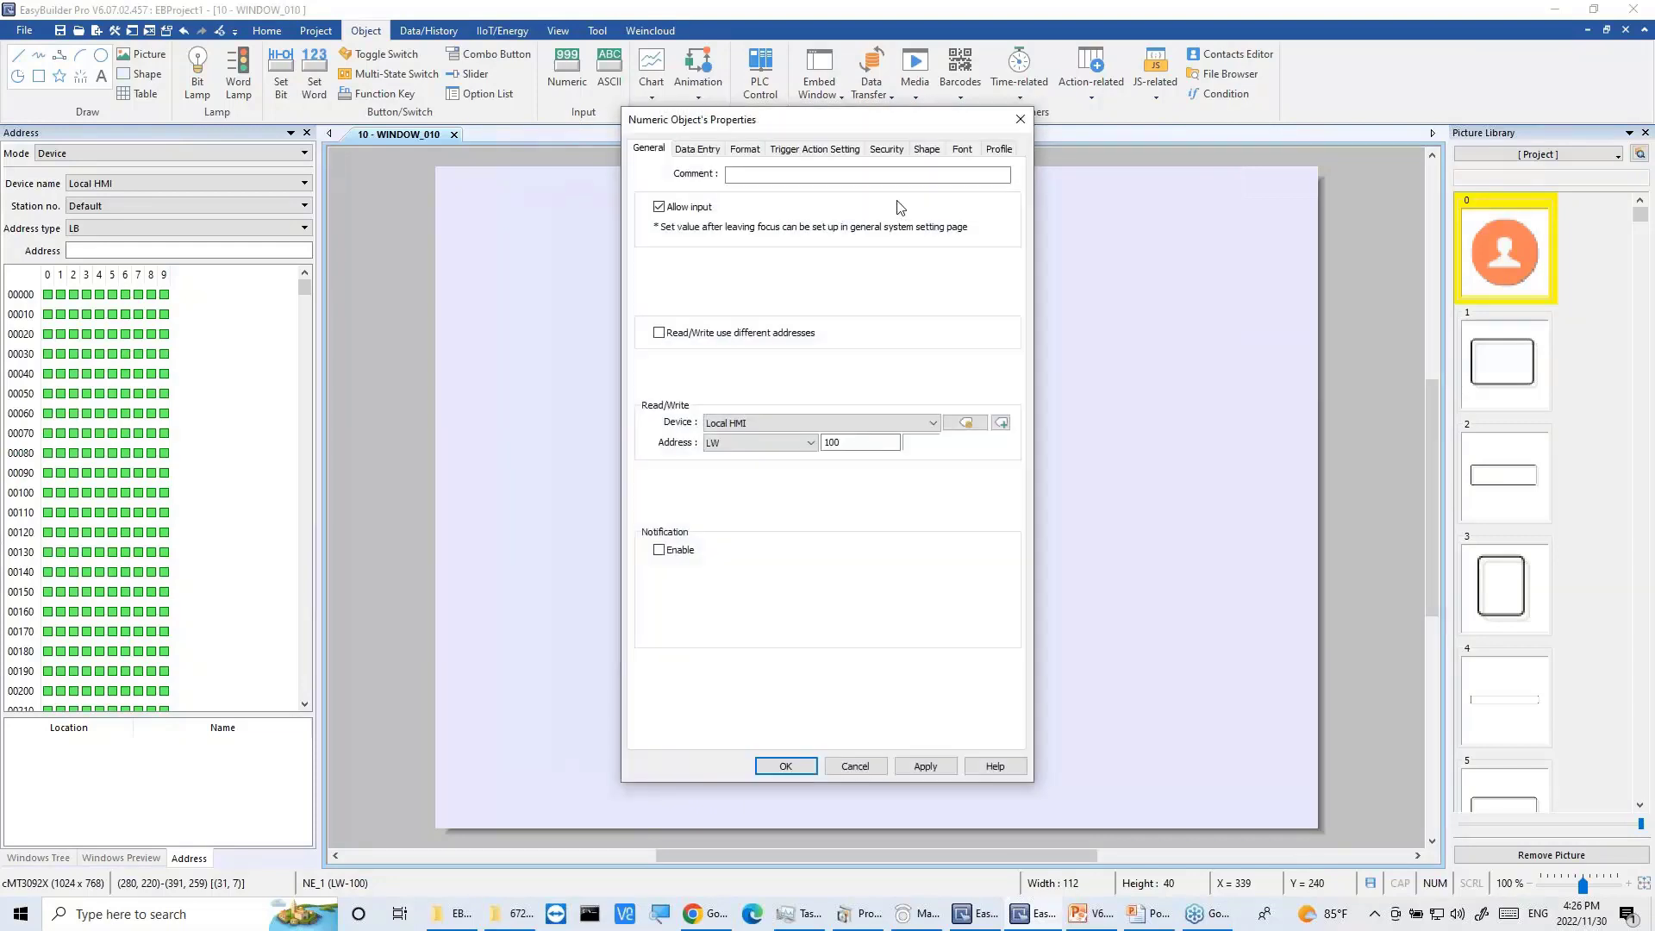
{"action": "left_click", "coordinate": [999, 150]}
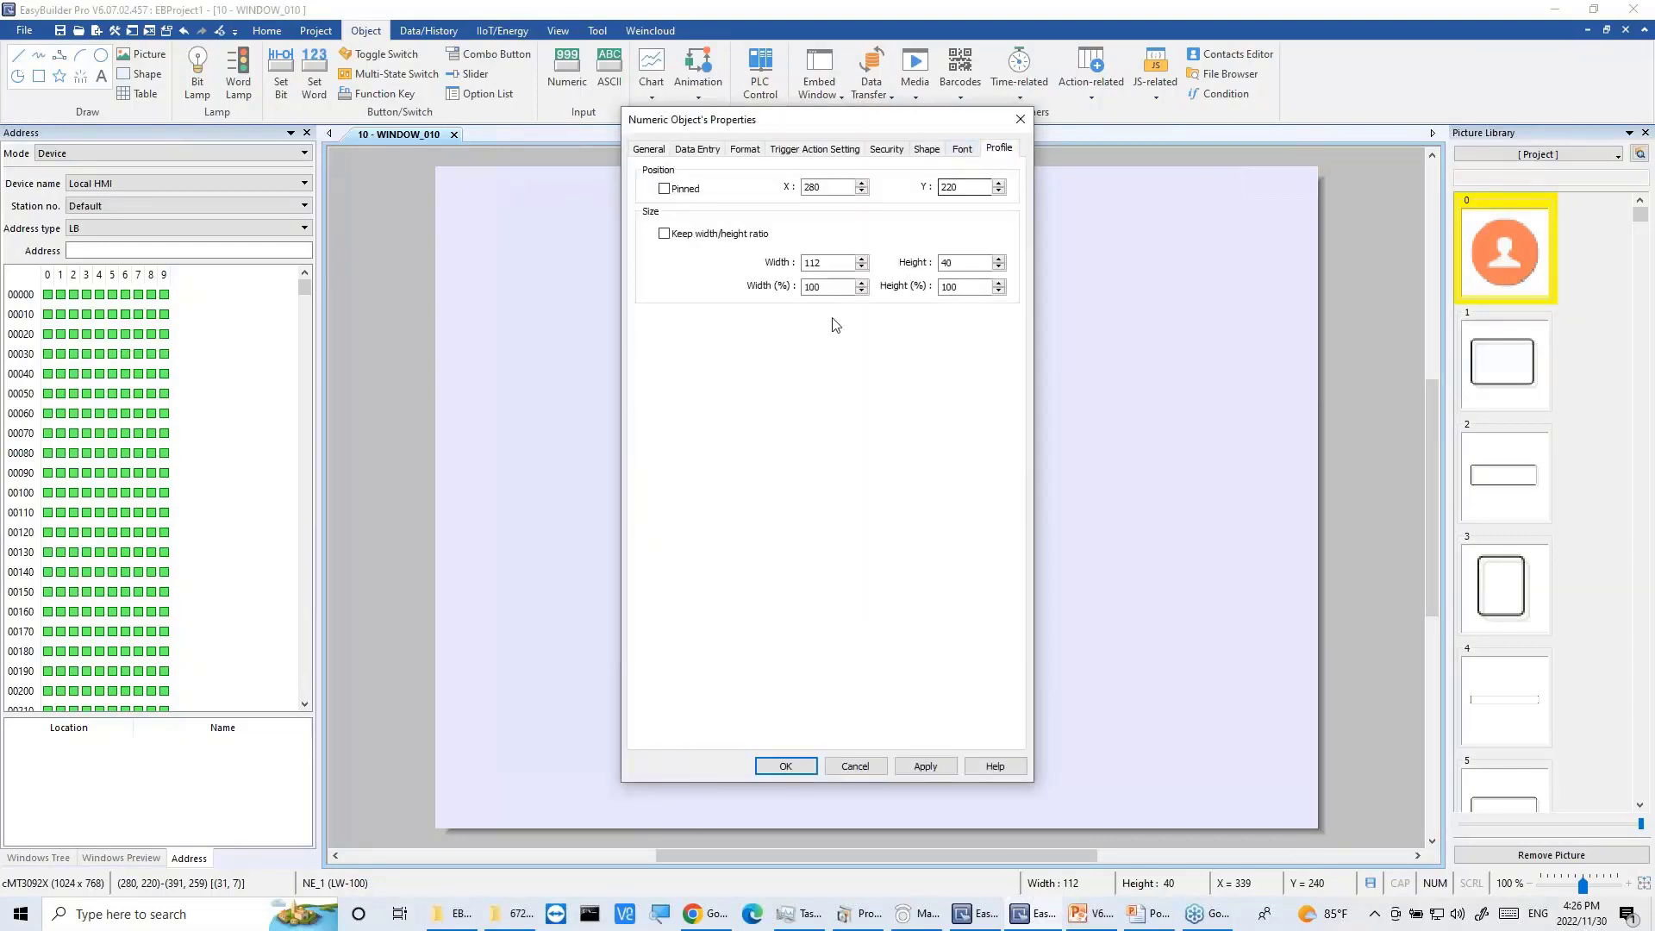
{"action": "double_click", "coordinate": [820, 187]}
{"action": "type", "text": "500"}
{"action": "left_click", "coordinate": [782, 767]}
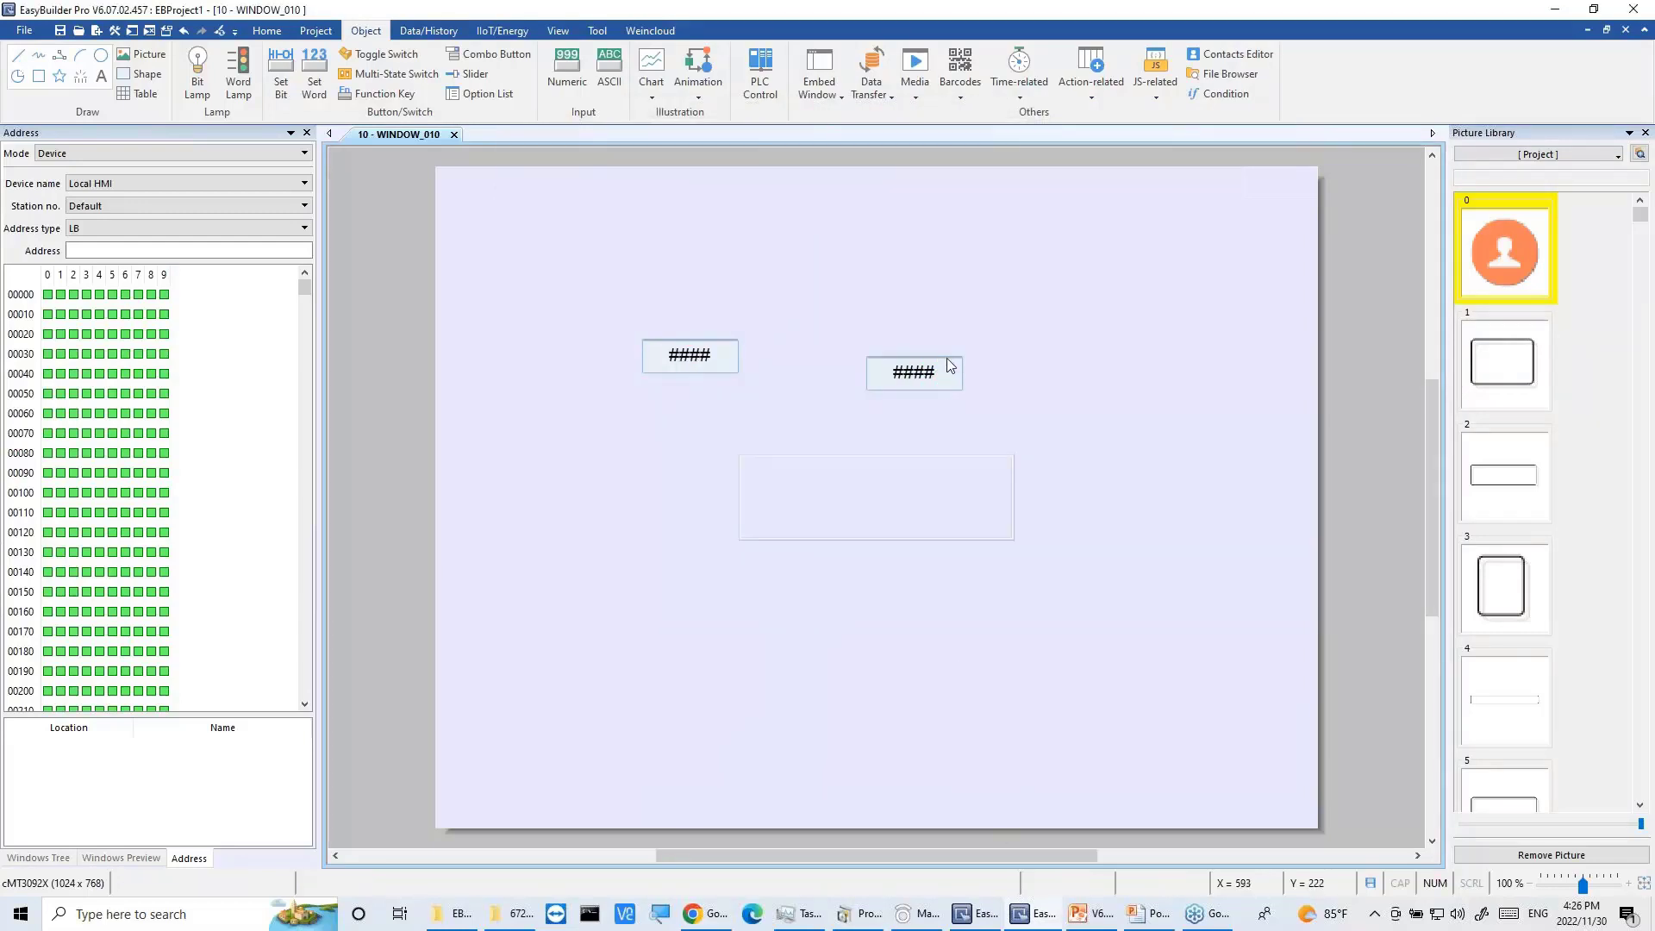
Step: Assign the user-defined tag "u16 to f32" as the read/write address of the copied numeric object
{"action": "double_click", "coordinate": [947, 359]}
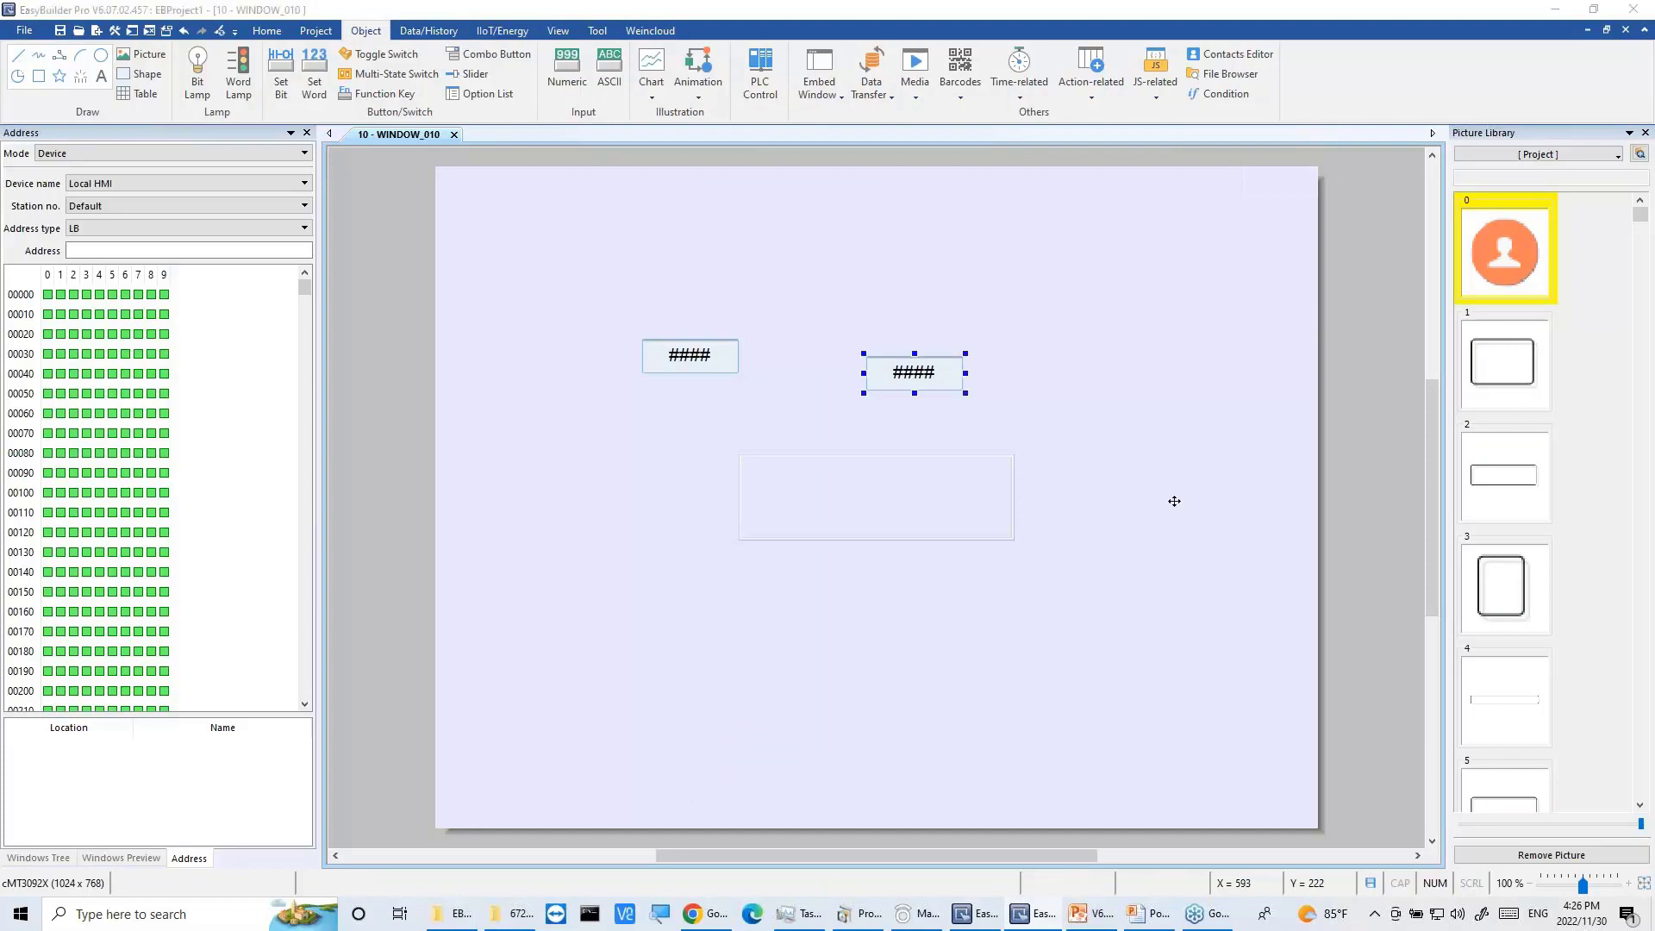
{"action": "double_click", "coordinate": [921, 389]}
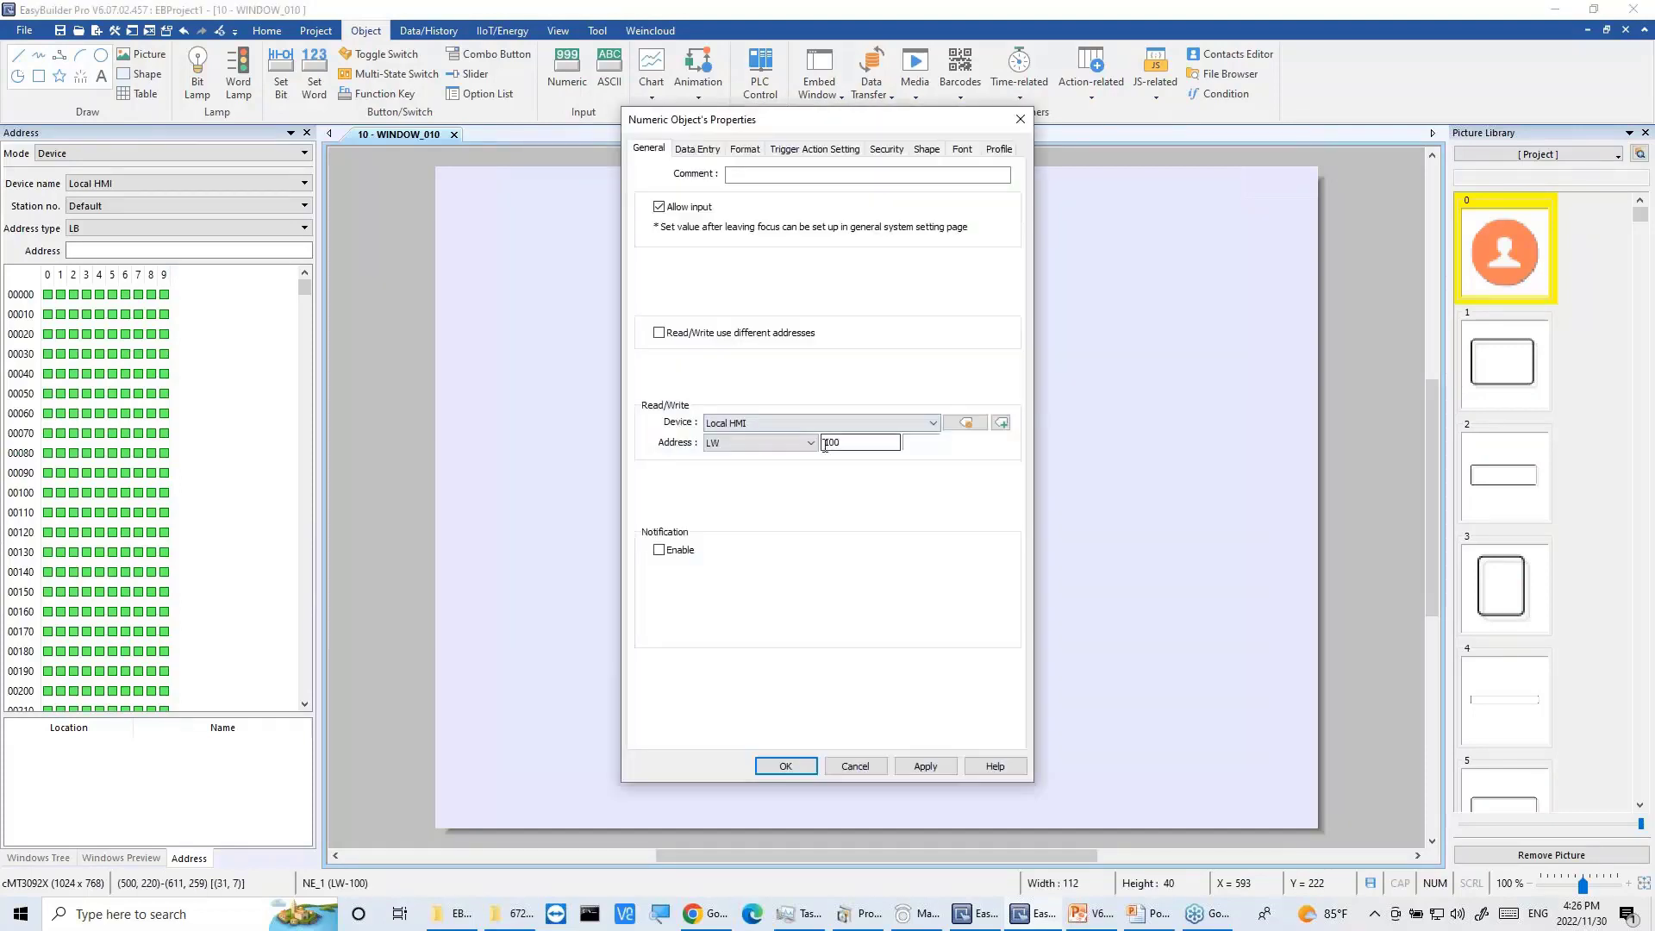
{"action": "left_click", "coordinate": [959, 421]}
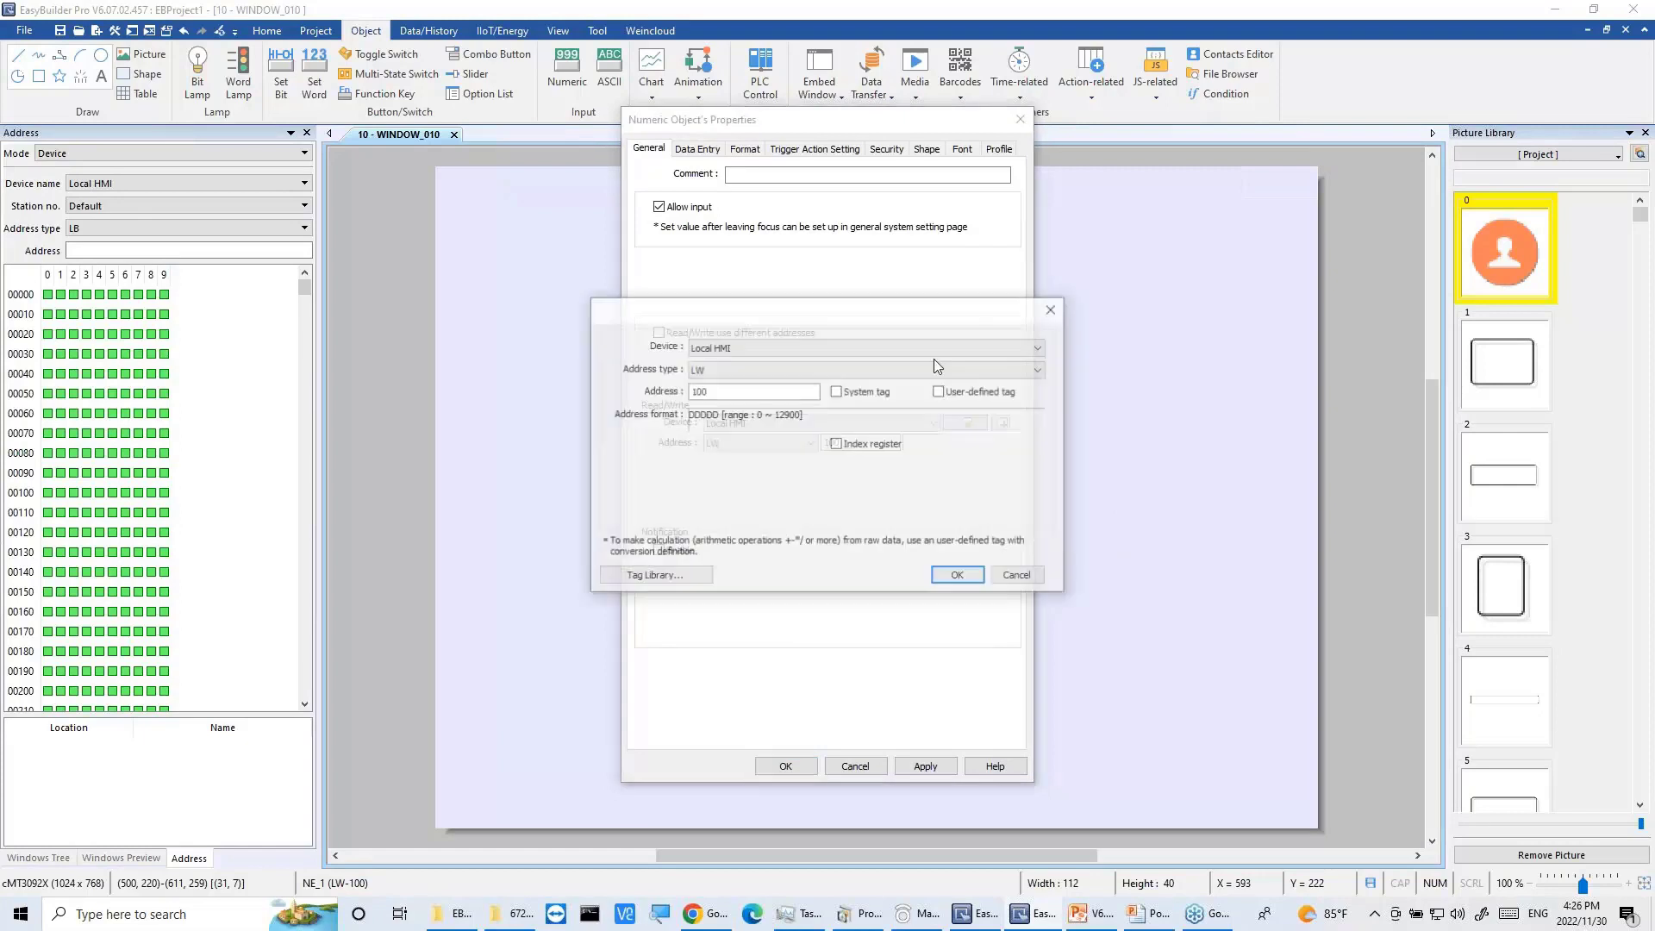
{"action": "left_click", "coordinate": [940, 392]}
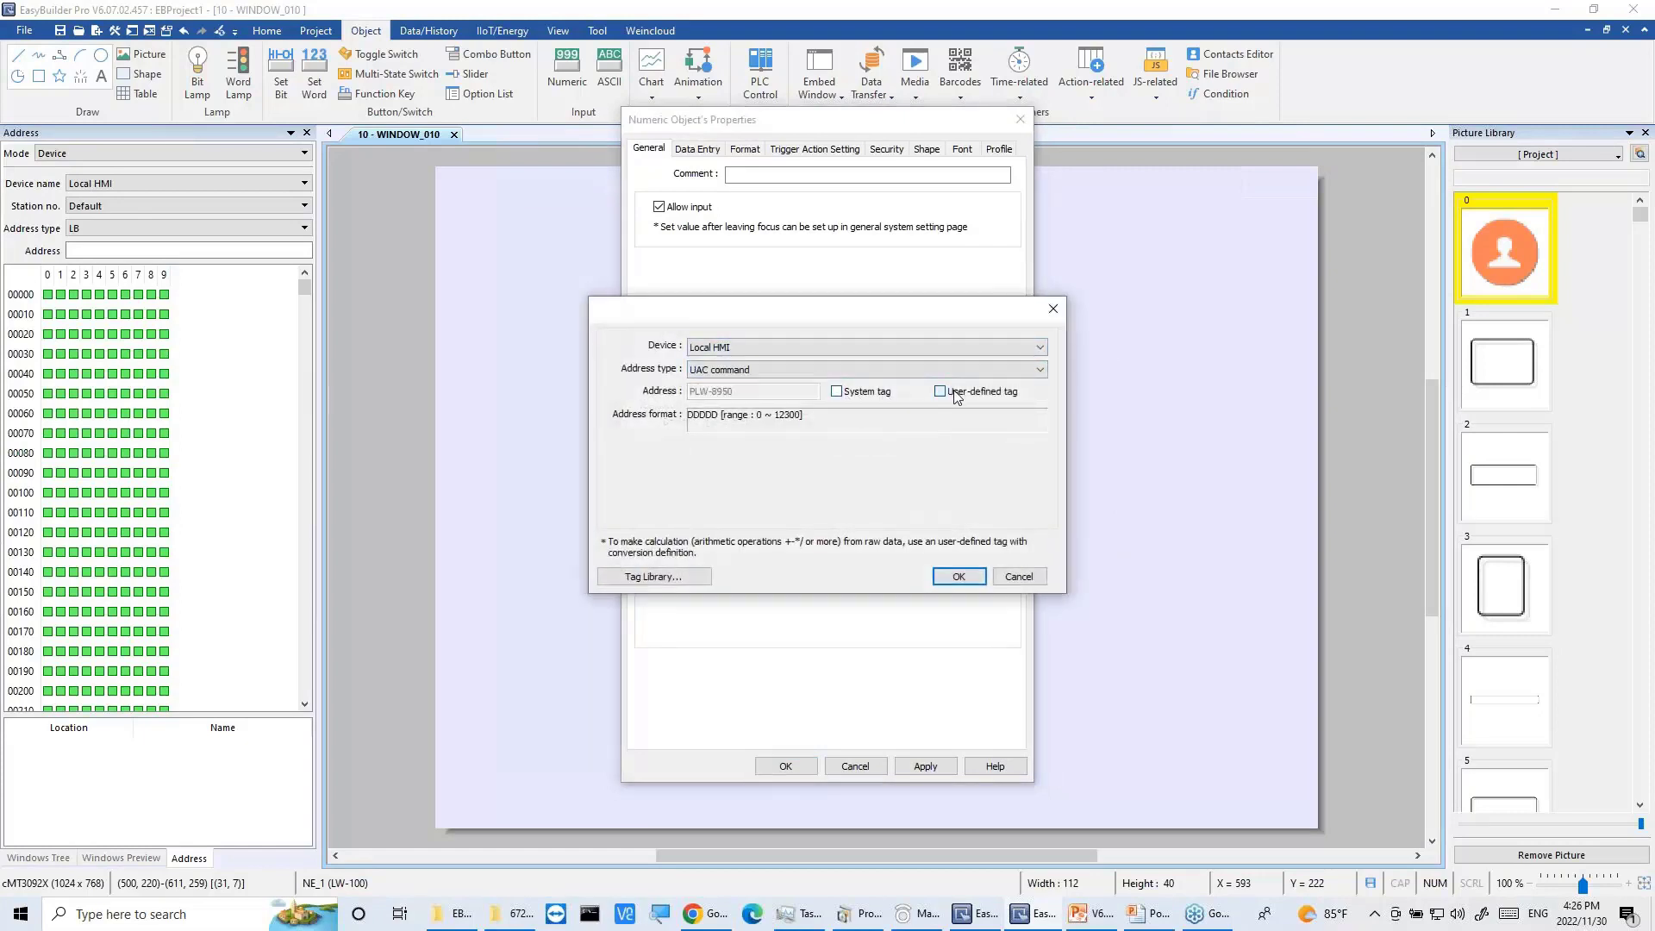
{"action": "left_click", "coordinate": [802, 369]}
{"action": "left_click", "coordinate": [810, 603]}
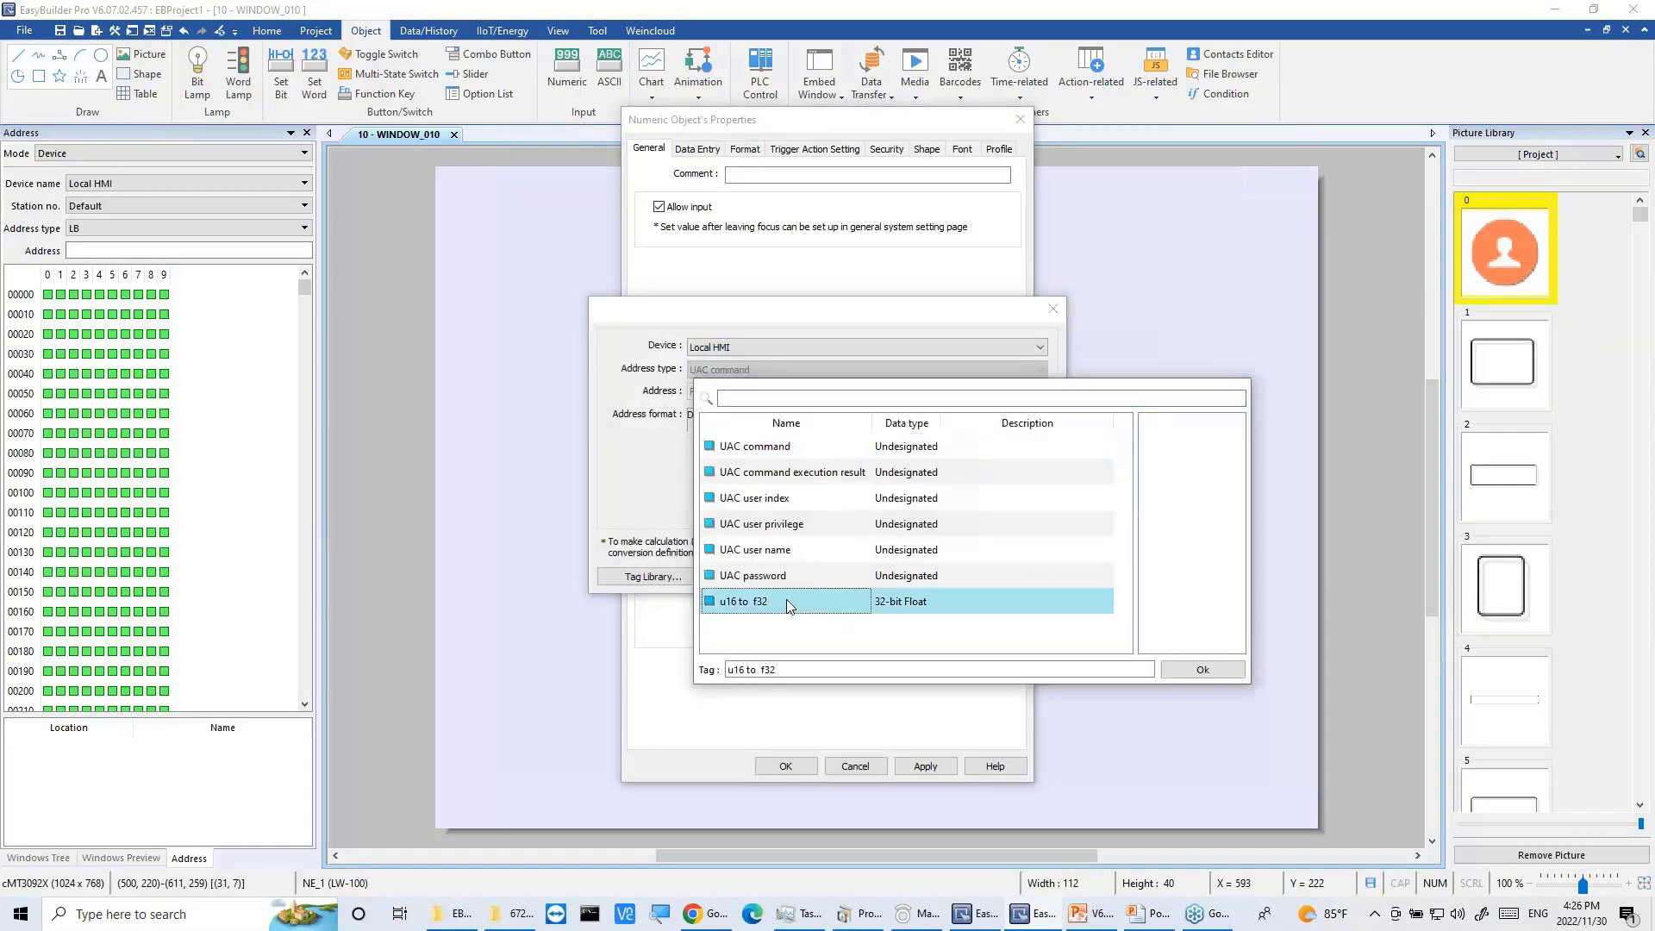
{"action": "left_click", "coordinate": [1183, 670]}
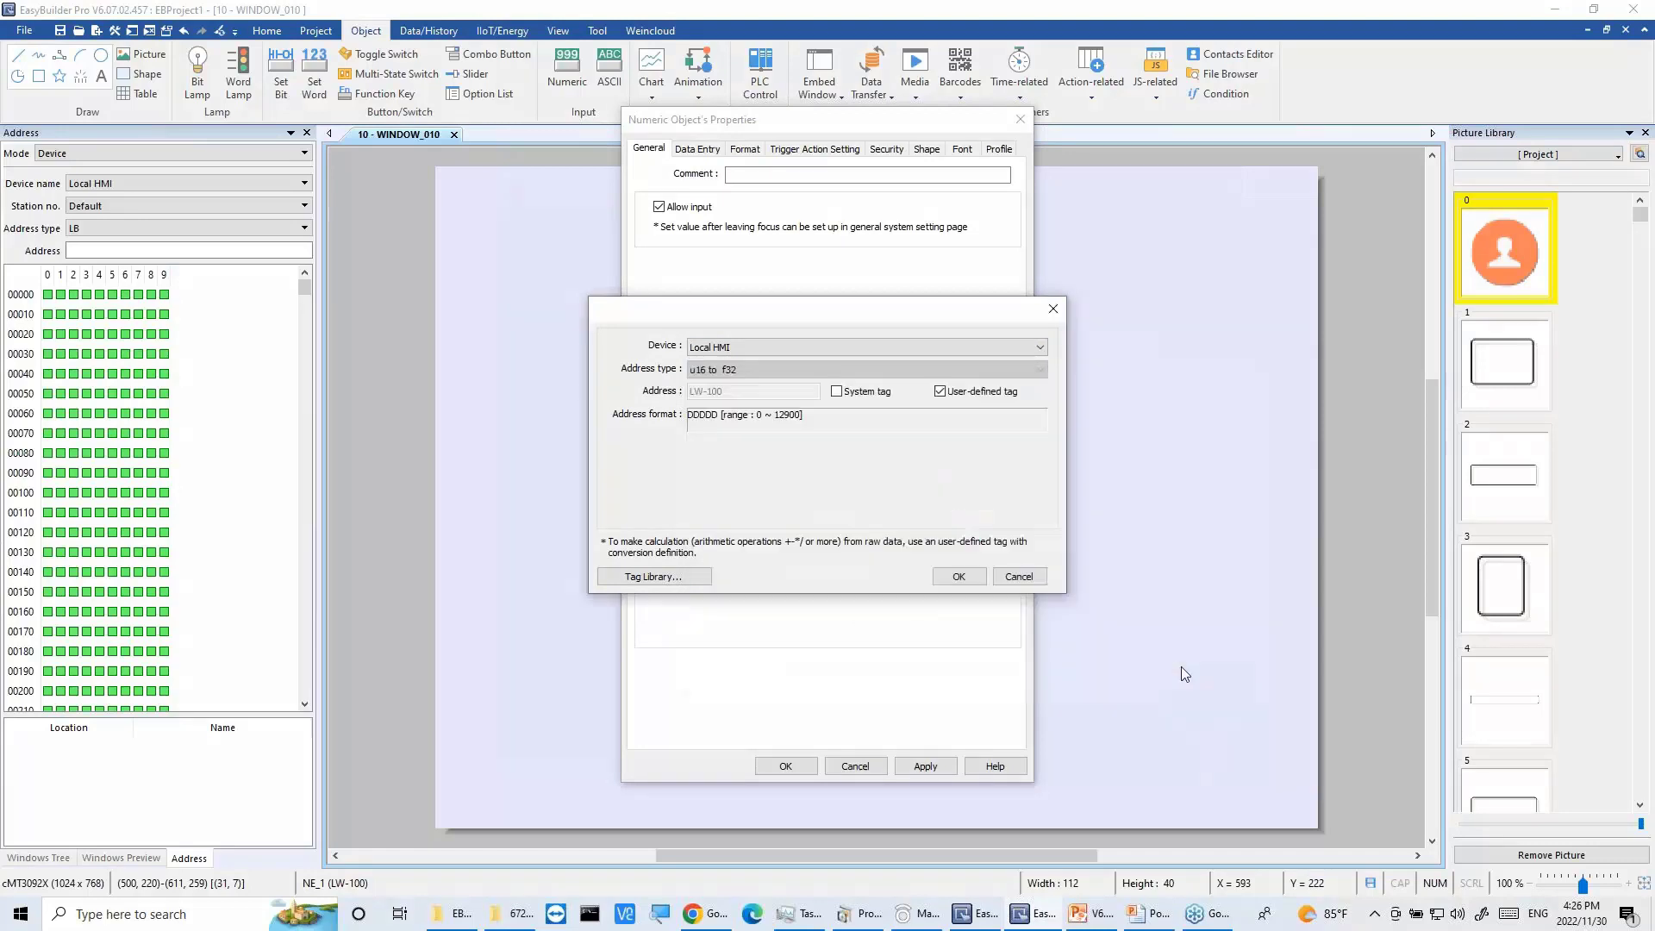
{"action": "left_click", "coordinate": [958, 576]}
{"action": "left_click", "coordinate": [785, 766]}
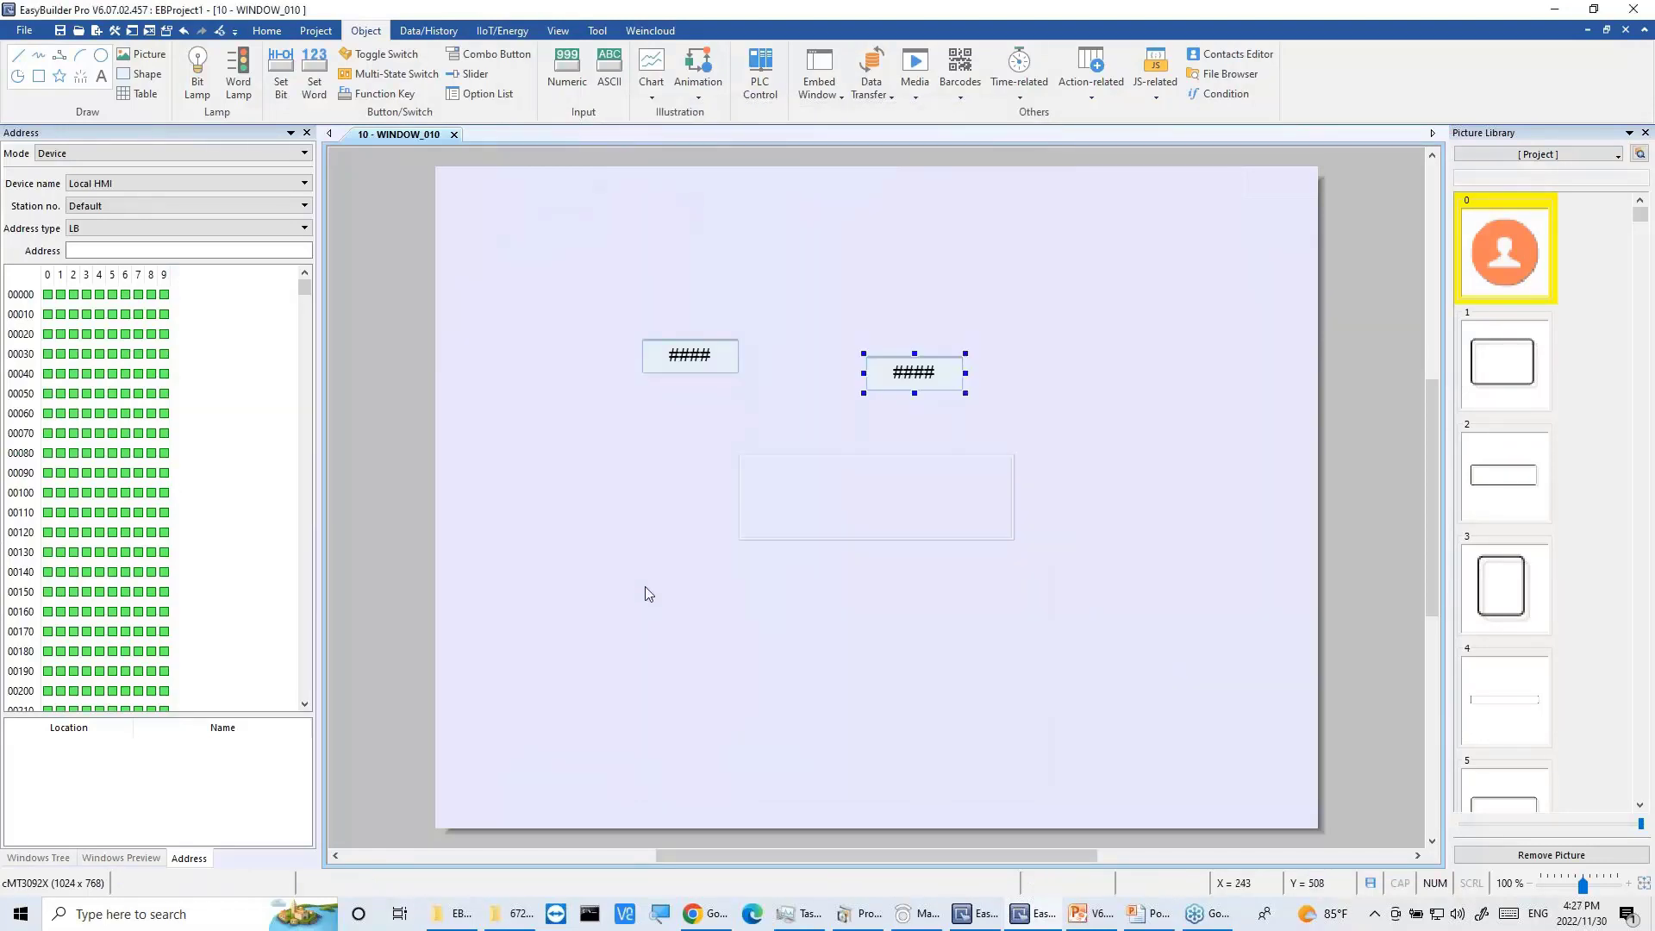
Step: Start an offline simulation, saving the project as EBProject2.cmtp in the 672webinar folder
{"action": "left_click", "coordinate": [321, 32]}
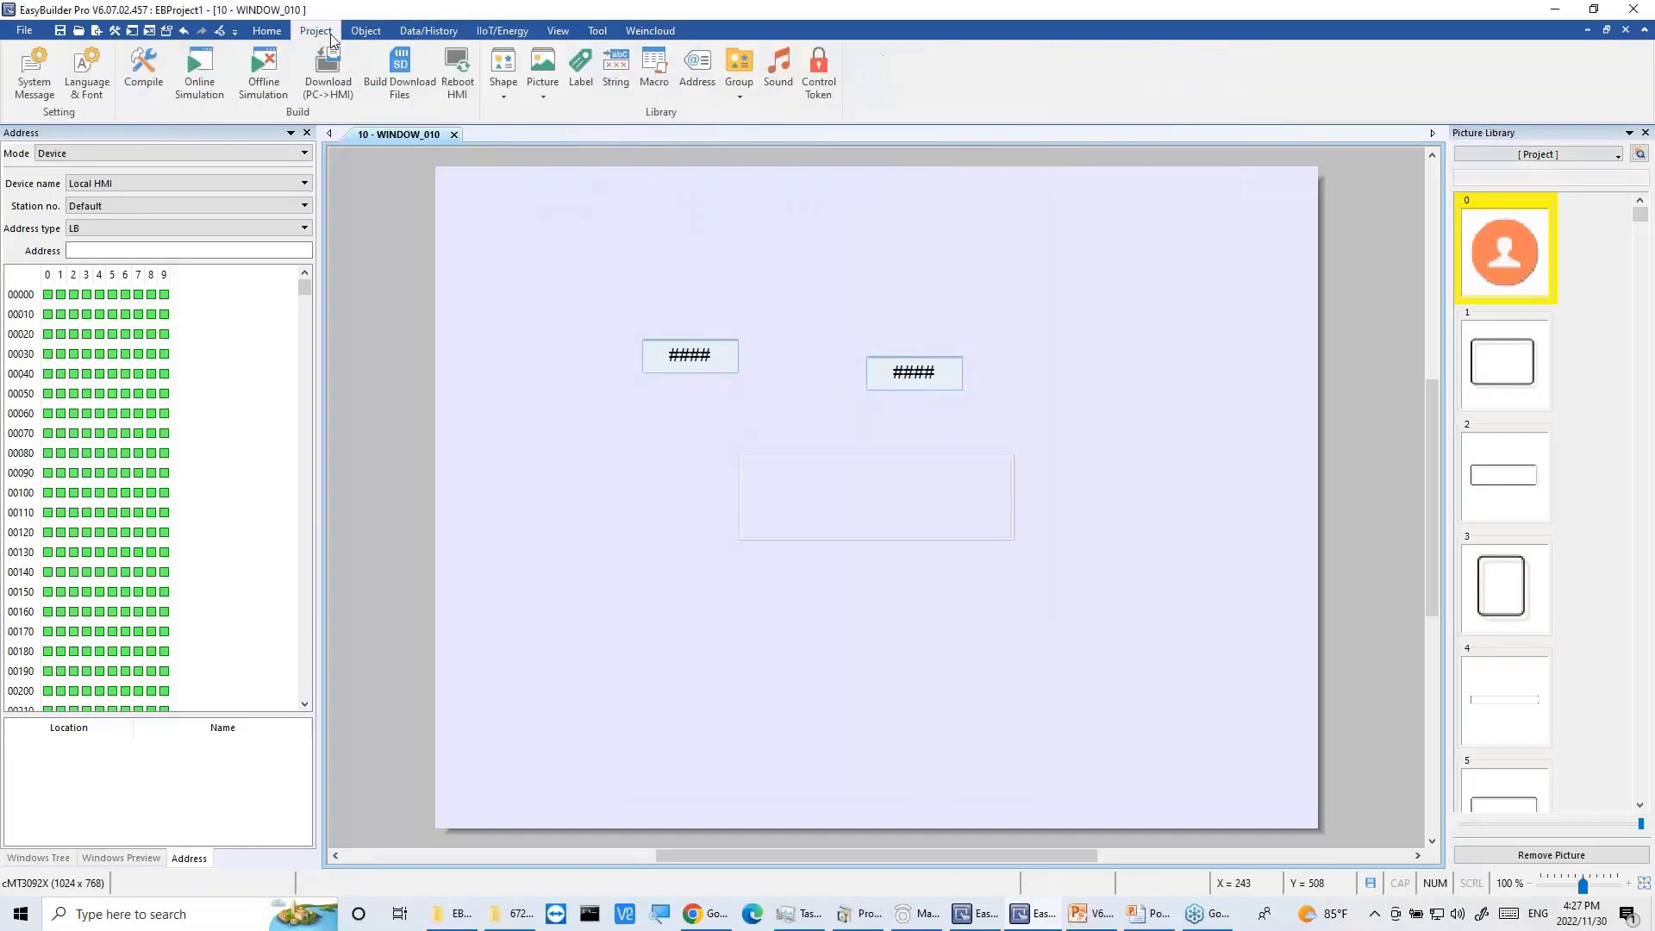
{"action": "left_click", "coordinate": [264, 71]}
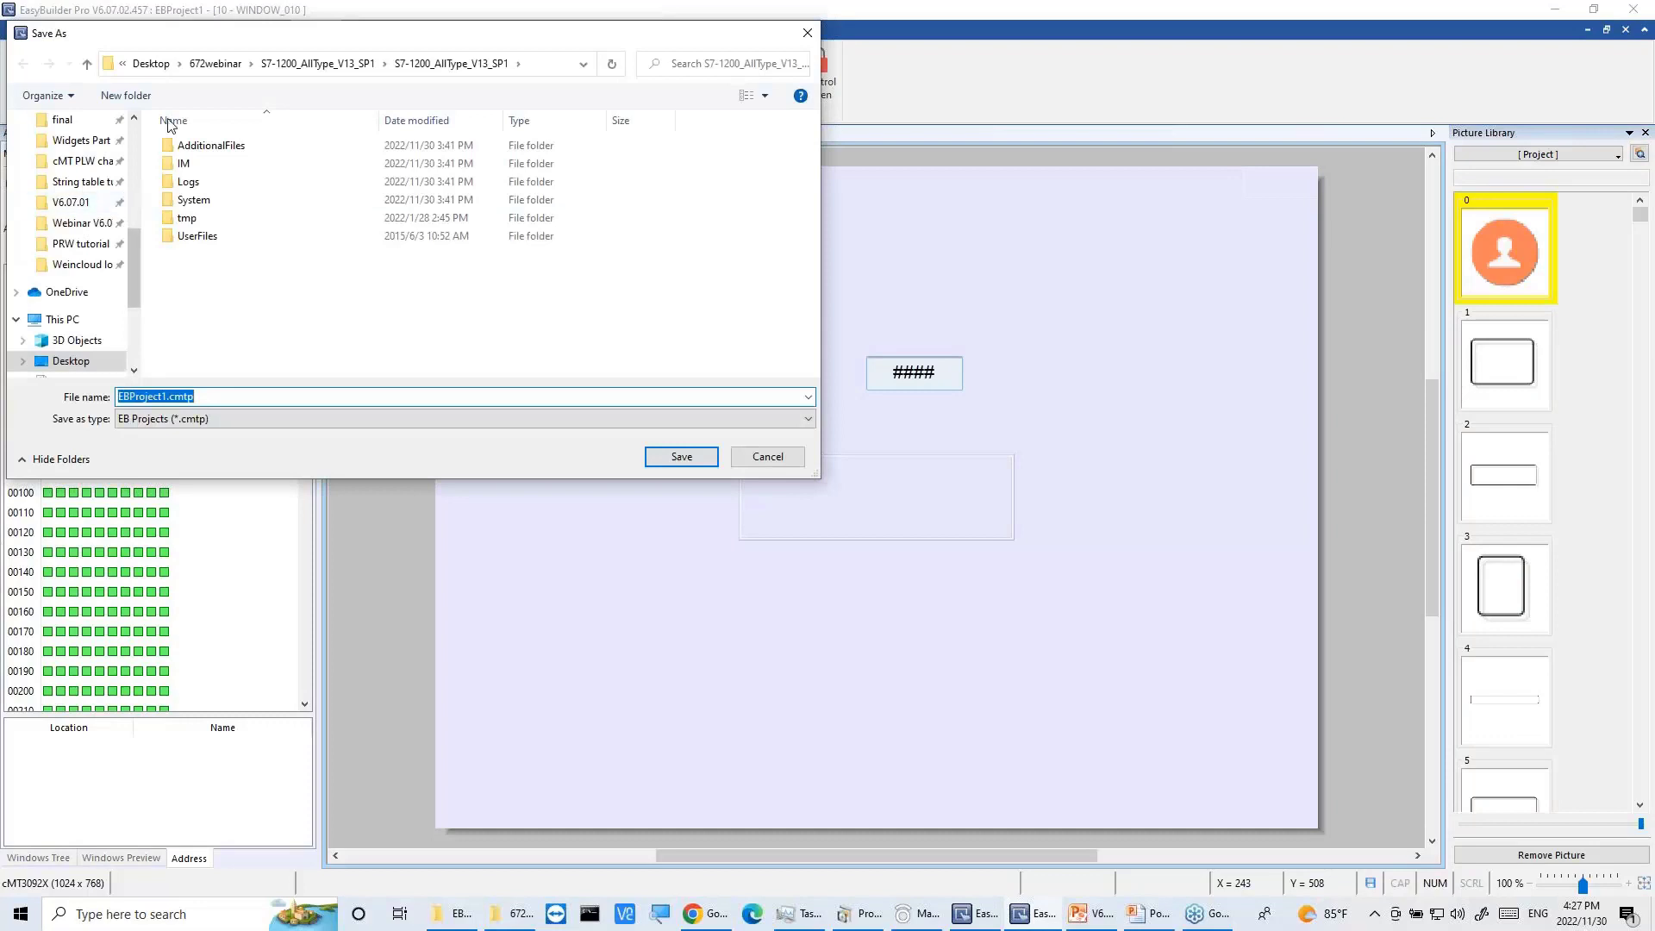
{"action": "left_click", "coordinate": [216, 64]}
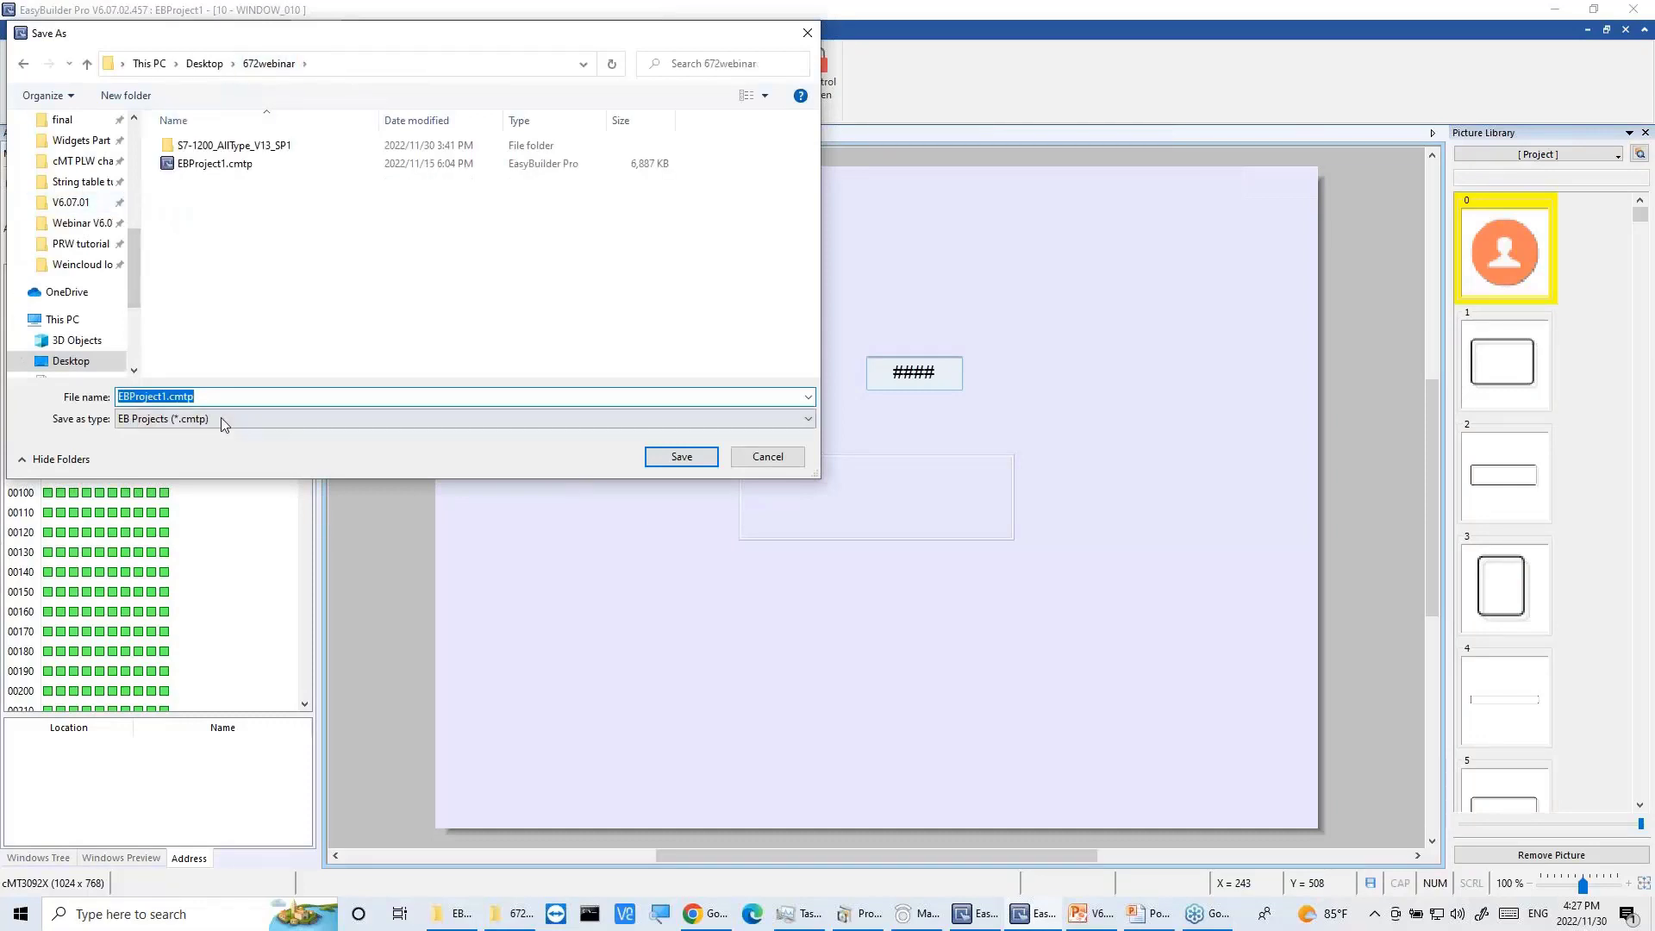
{"action": "left_click", "coordinate": [170, 397]}
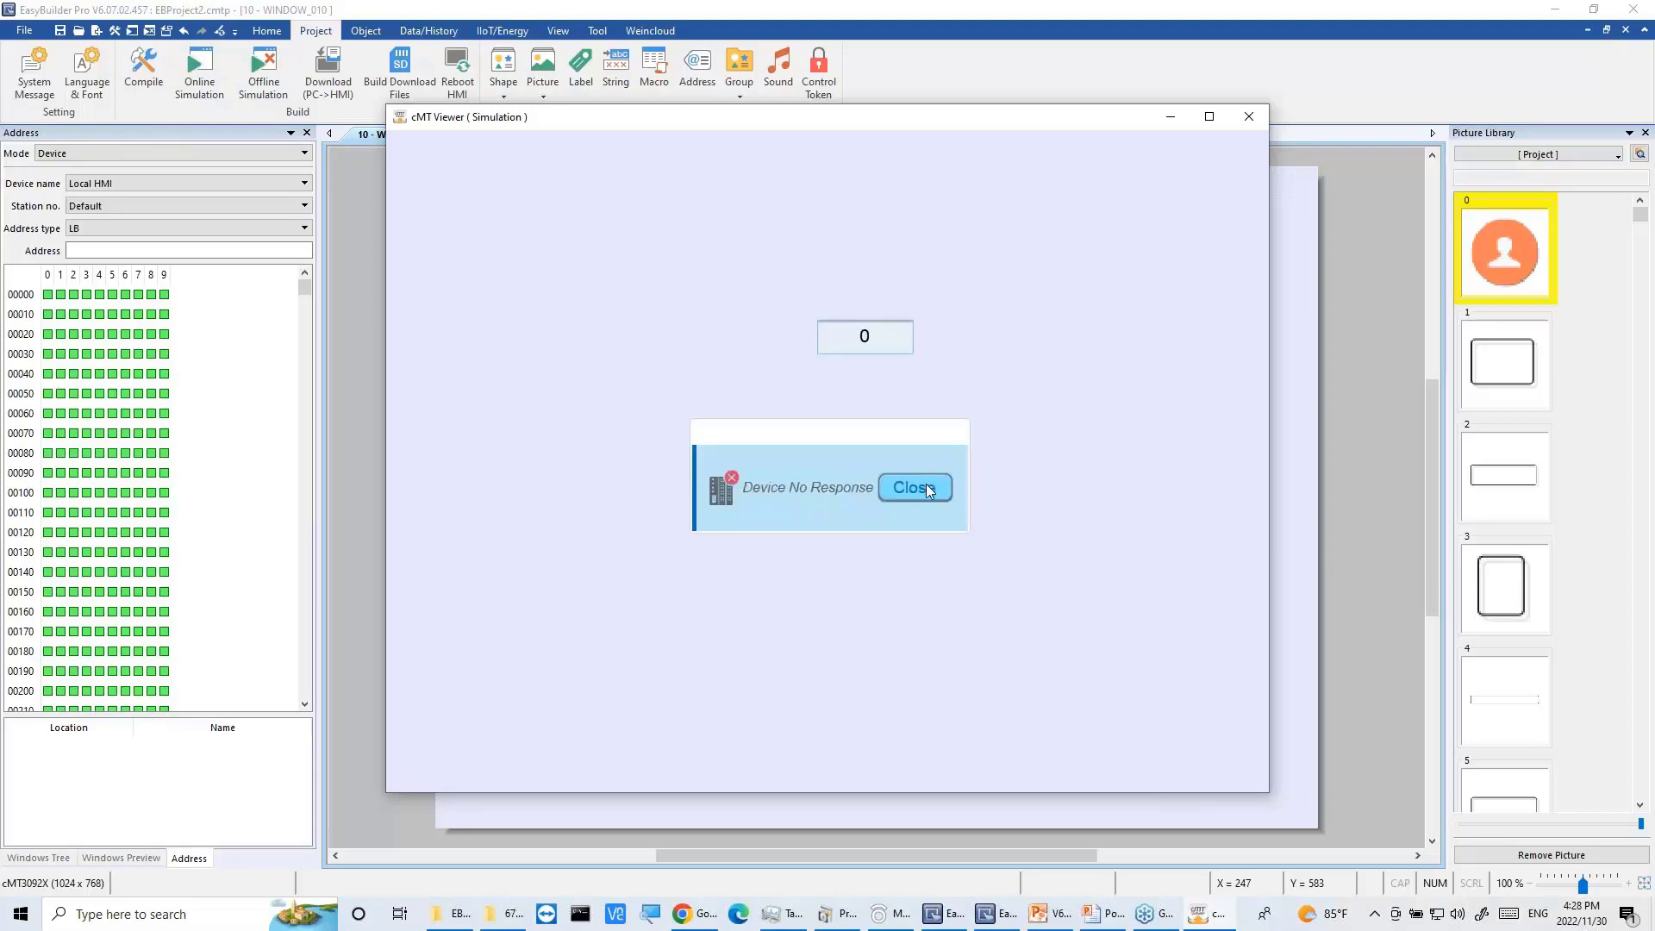
Step: Dismiss the device message in the simulation, enter 1 in the original LW-100 object and close the simulation
{"action": "left_click", "coordinate": [926, 484]}
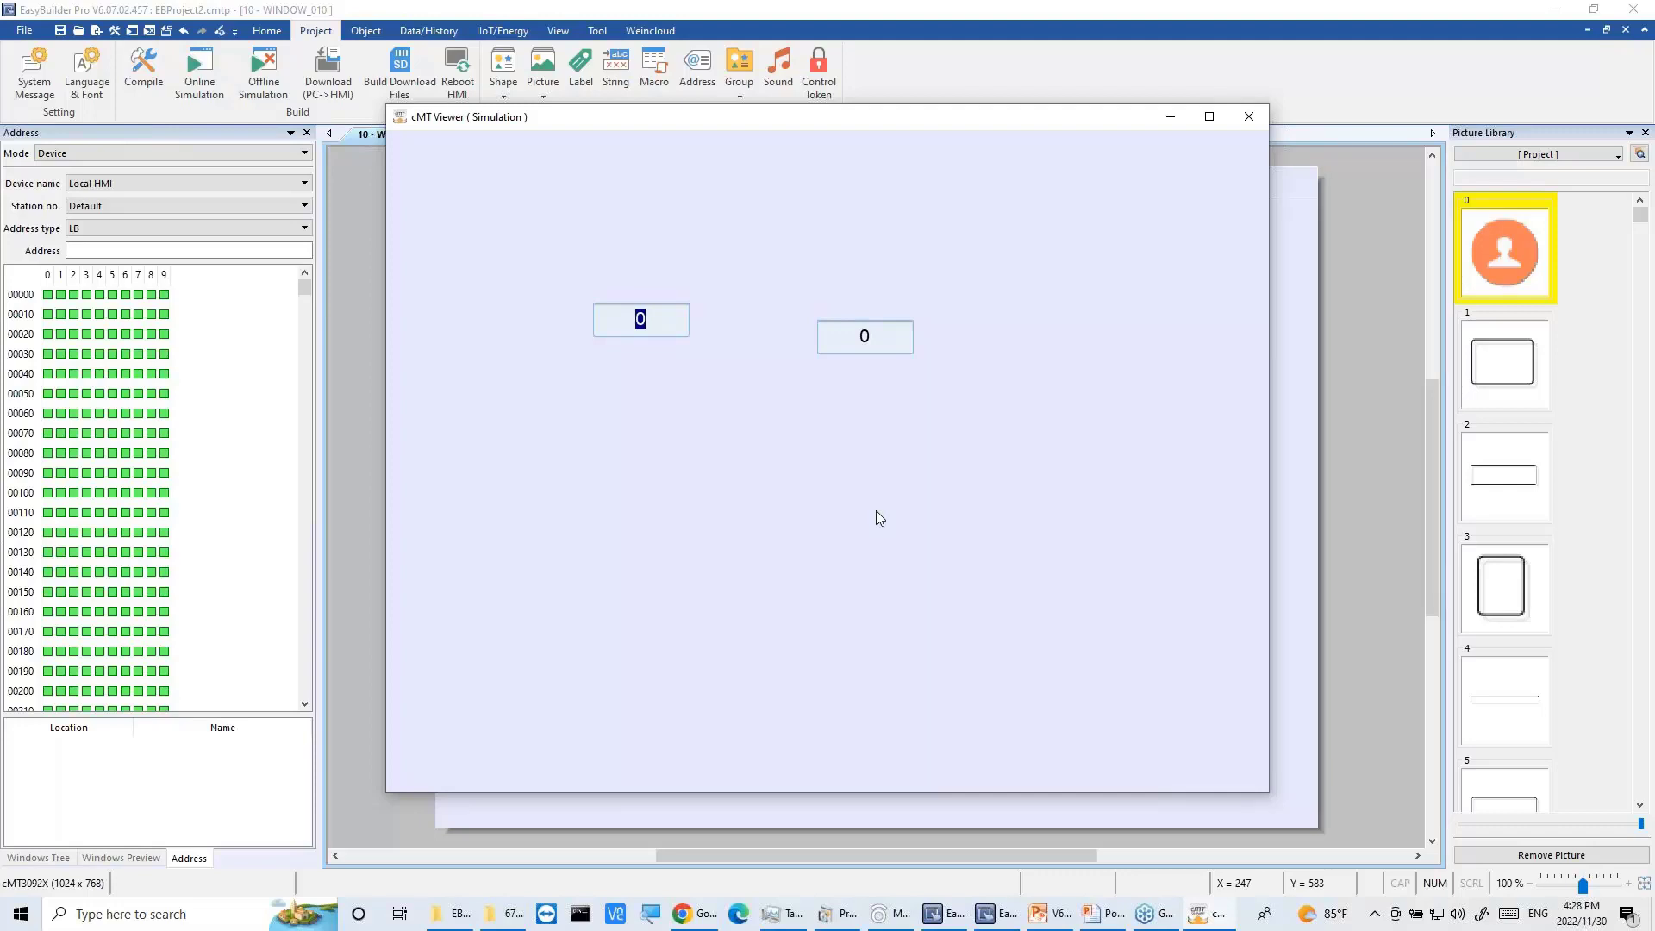
{"action": "type", "text": "1"}
{"action": "key", "text": "Return"}
{"action": "left_click", "coordinate": [1261, 113]}
Step: Set the copied numeric object's display format to 2 digits right of the decimal point
{"action": "left_click", "coordinate": [927, 380]}
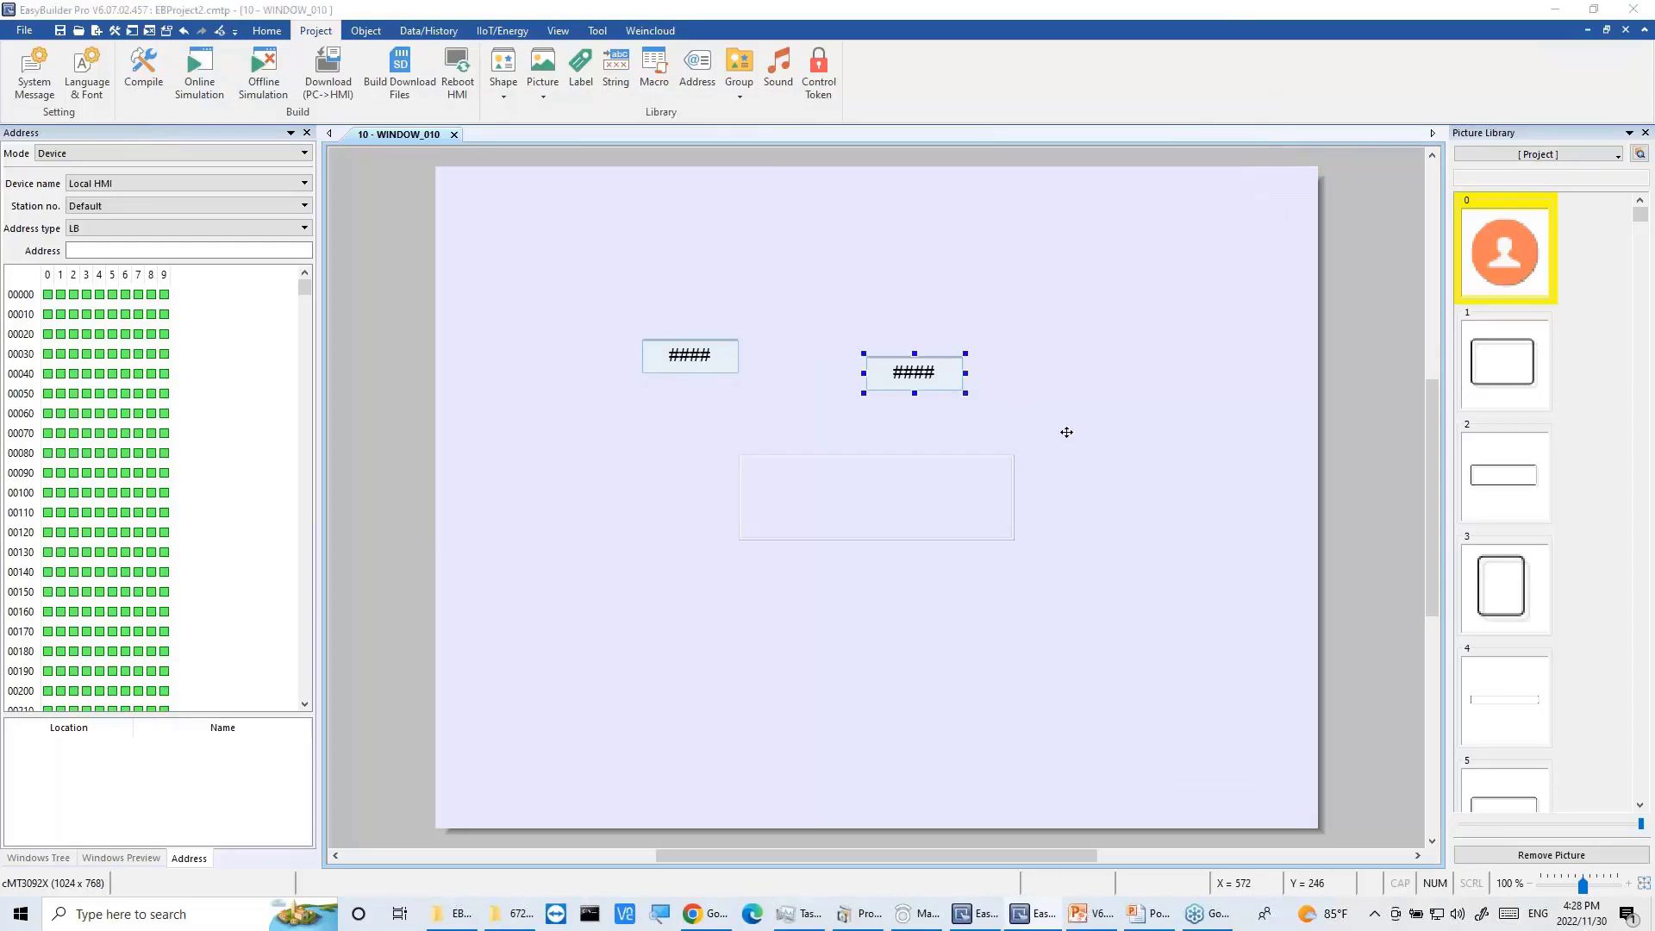
{"action": "double_click", "coordinate": [955, 385]}
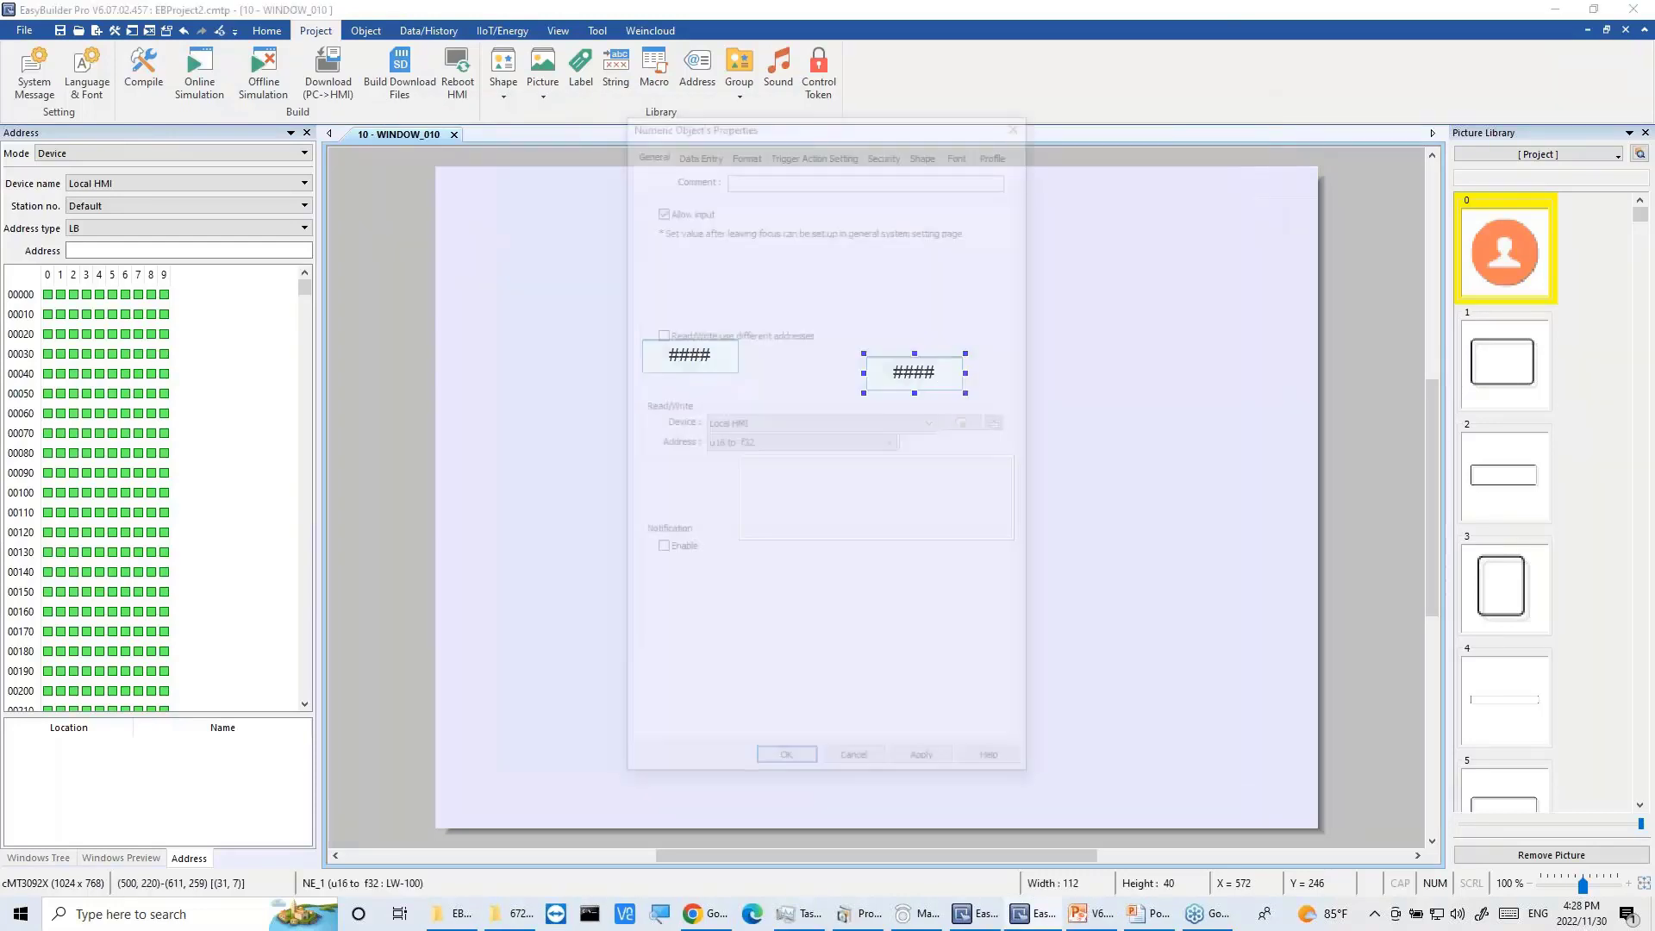
{"action": "left_click", "coordinate": [740, 153]}
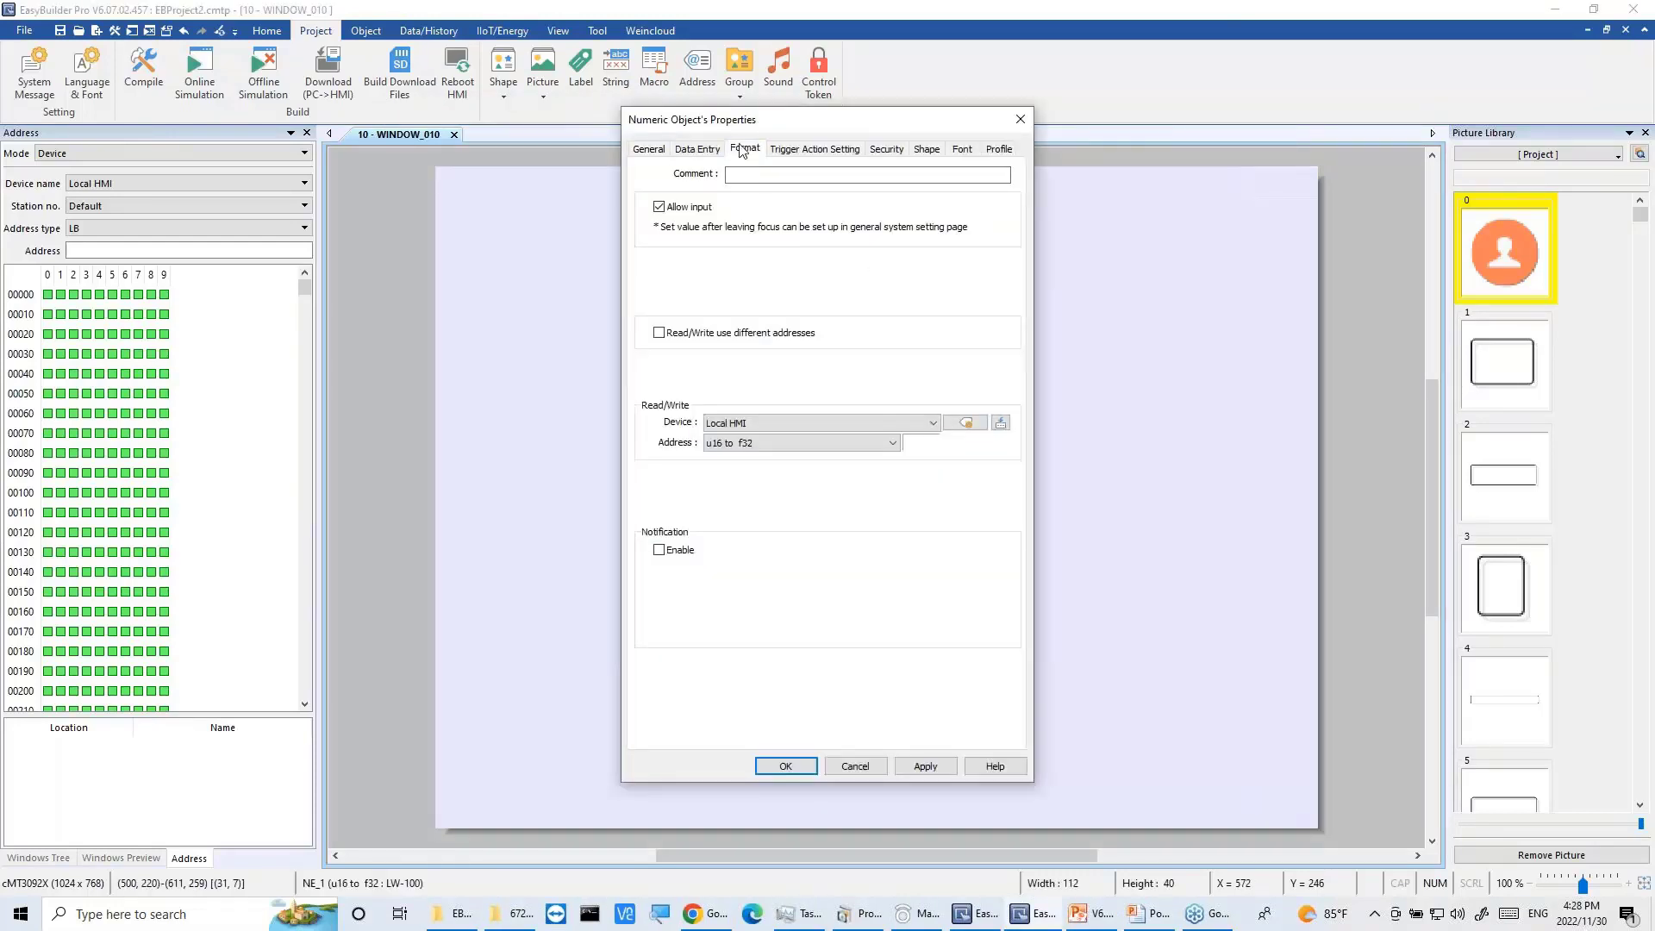
{"action": "double_click", "coordinate": [957, 240]}
{"action": "type", "text": "2"}
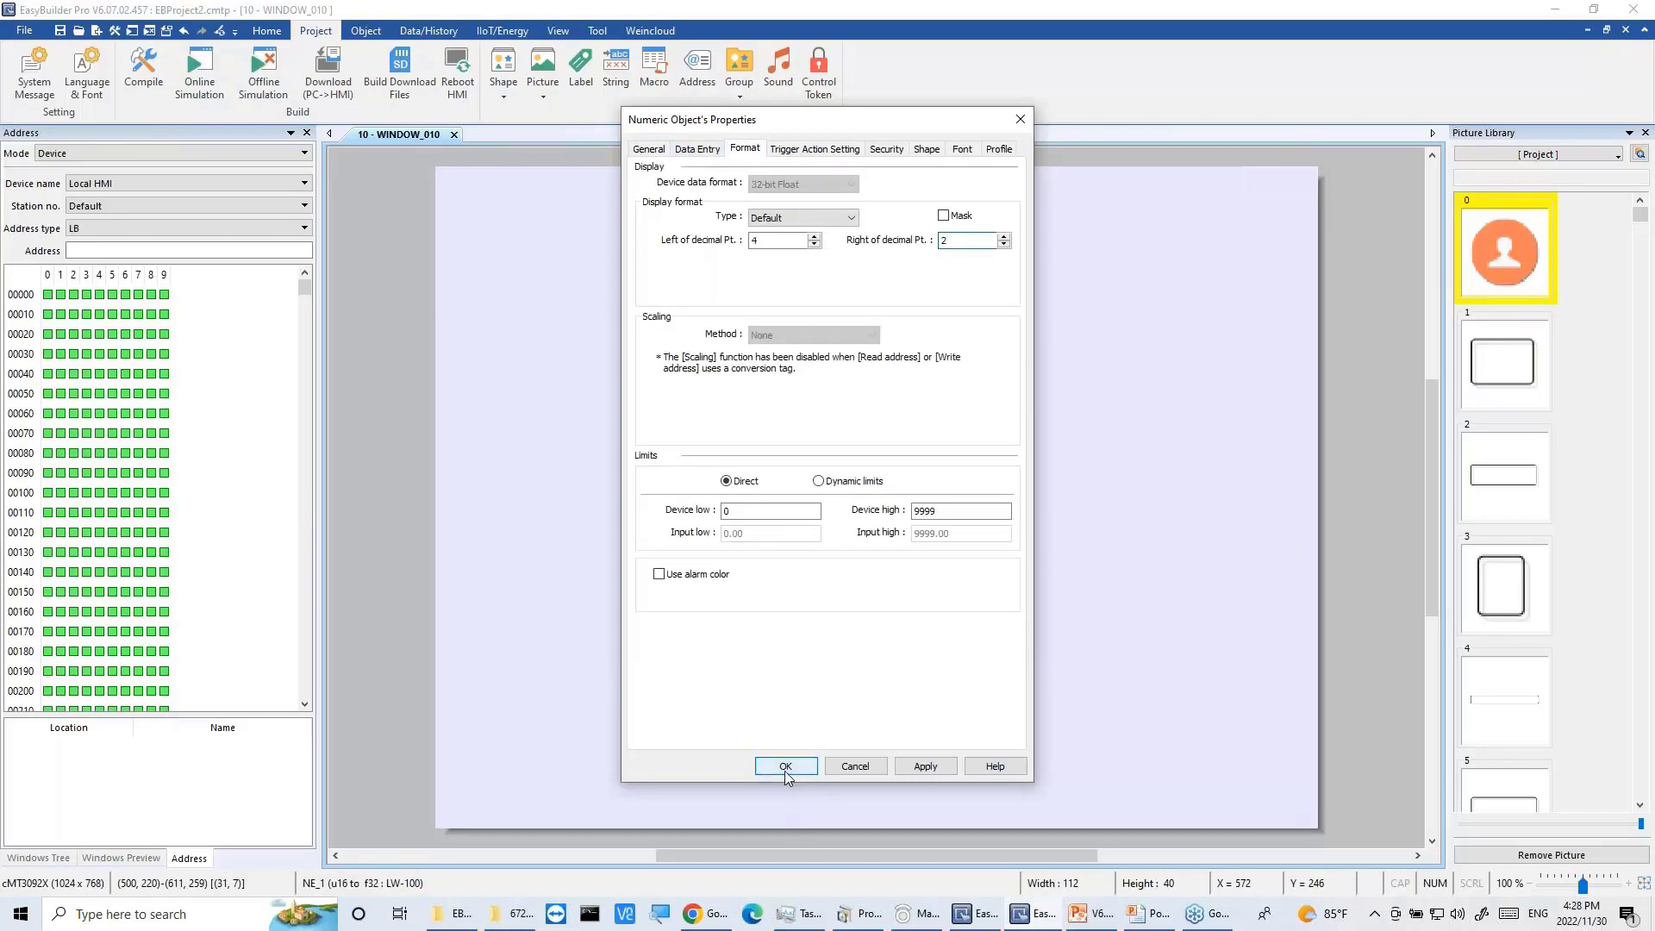
{"action": "key", "text": "Return"}
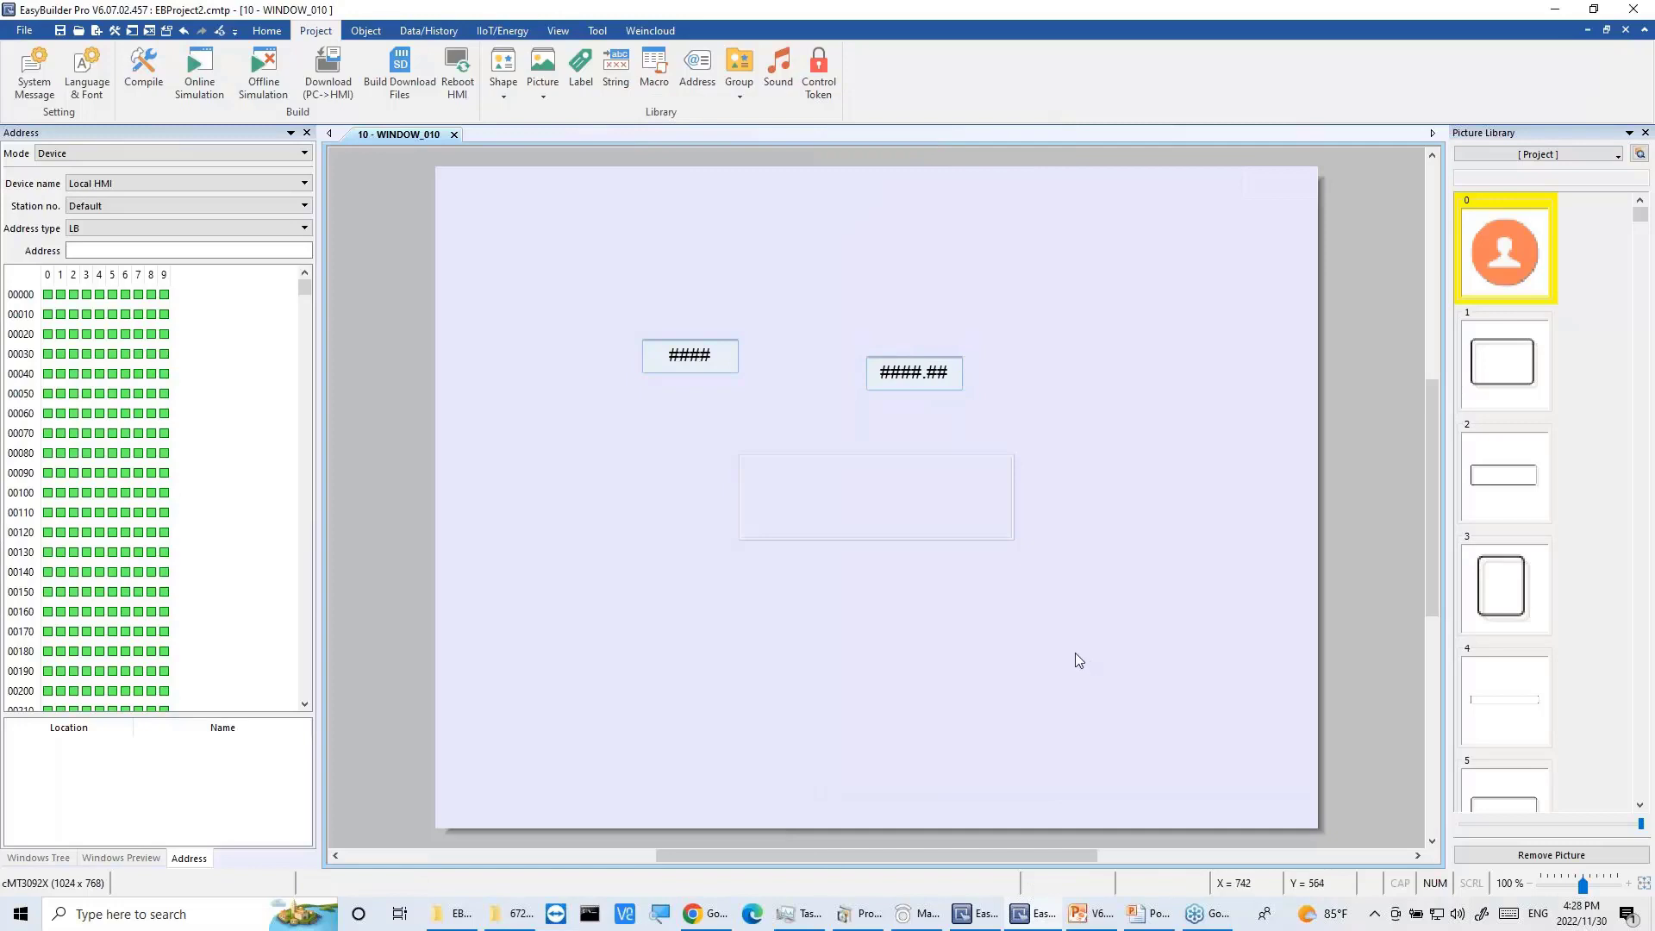
Step: Rerun the simulation, dismiss the device message, enter 1 and 2 in turn in the LW-100 object, and close the simulation
{"action": "key", "text": "ctrl+F7"}
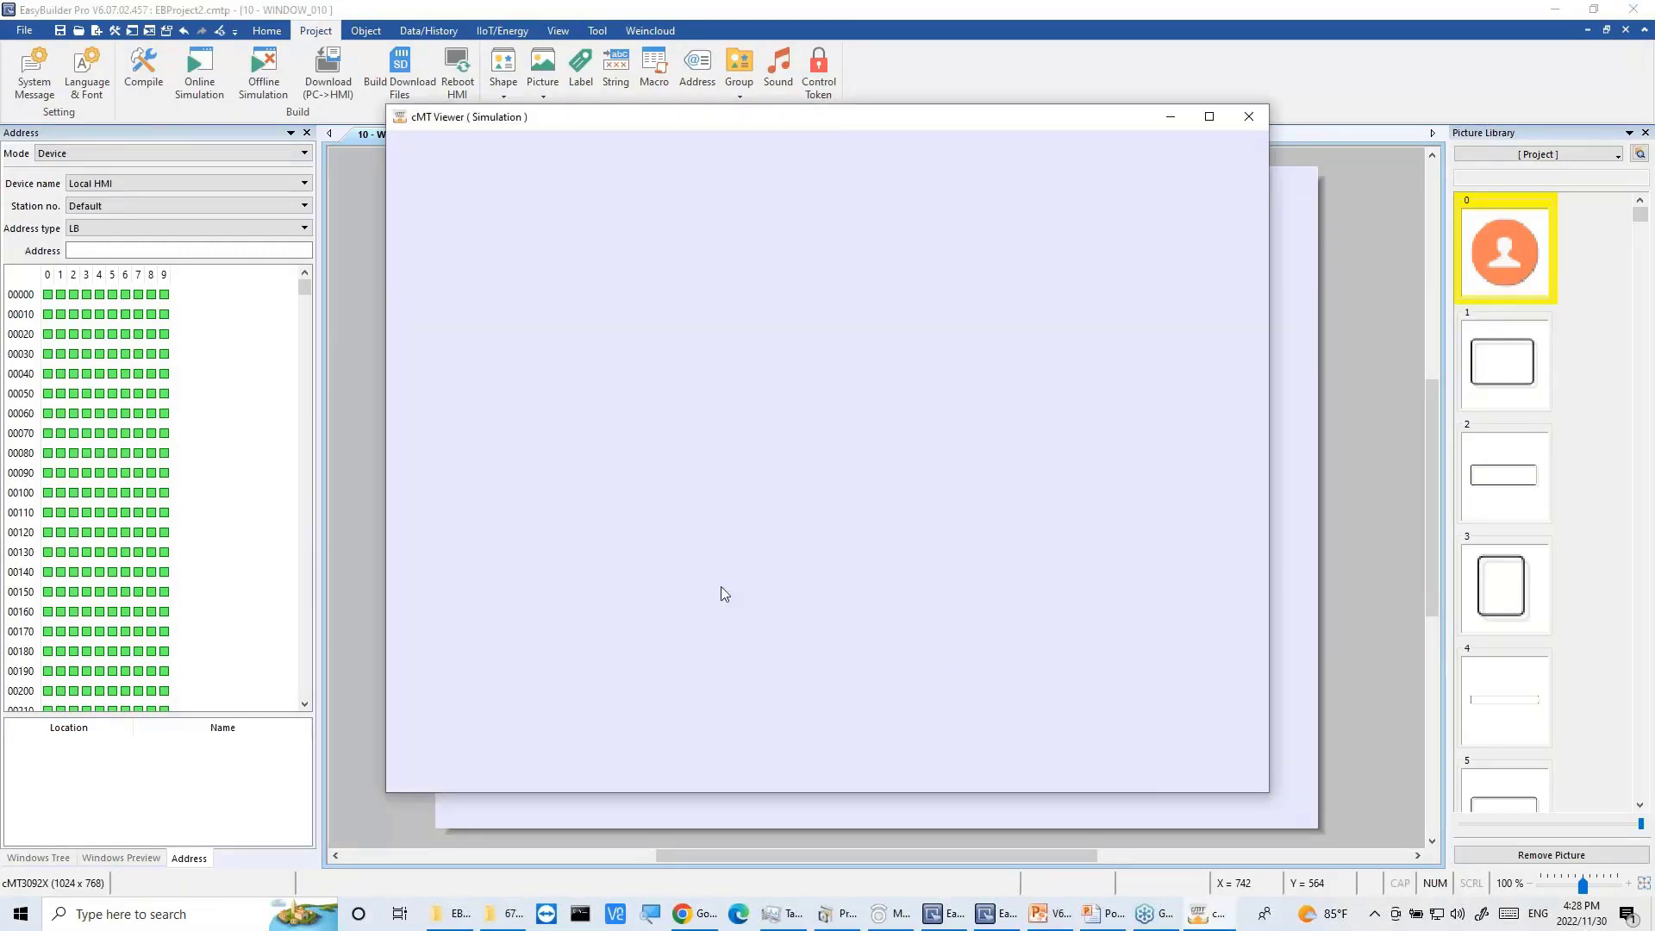
{"action": "left_click", "coordinate": [923, 490]}
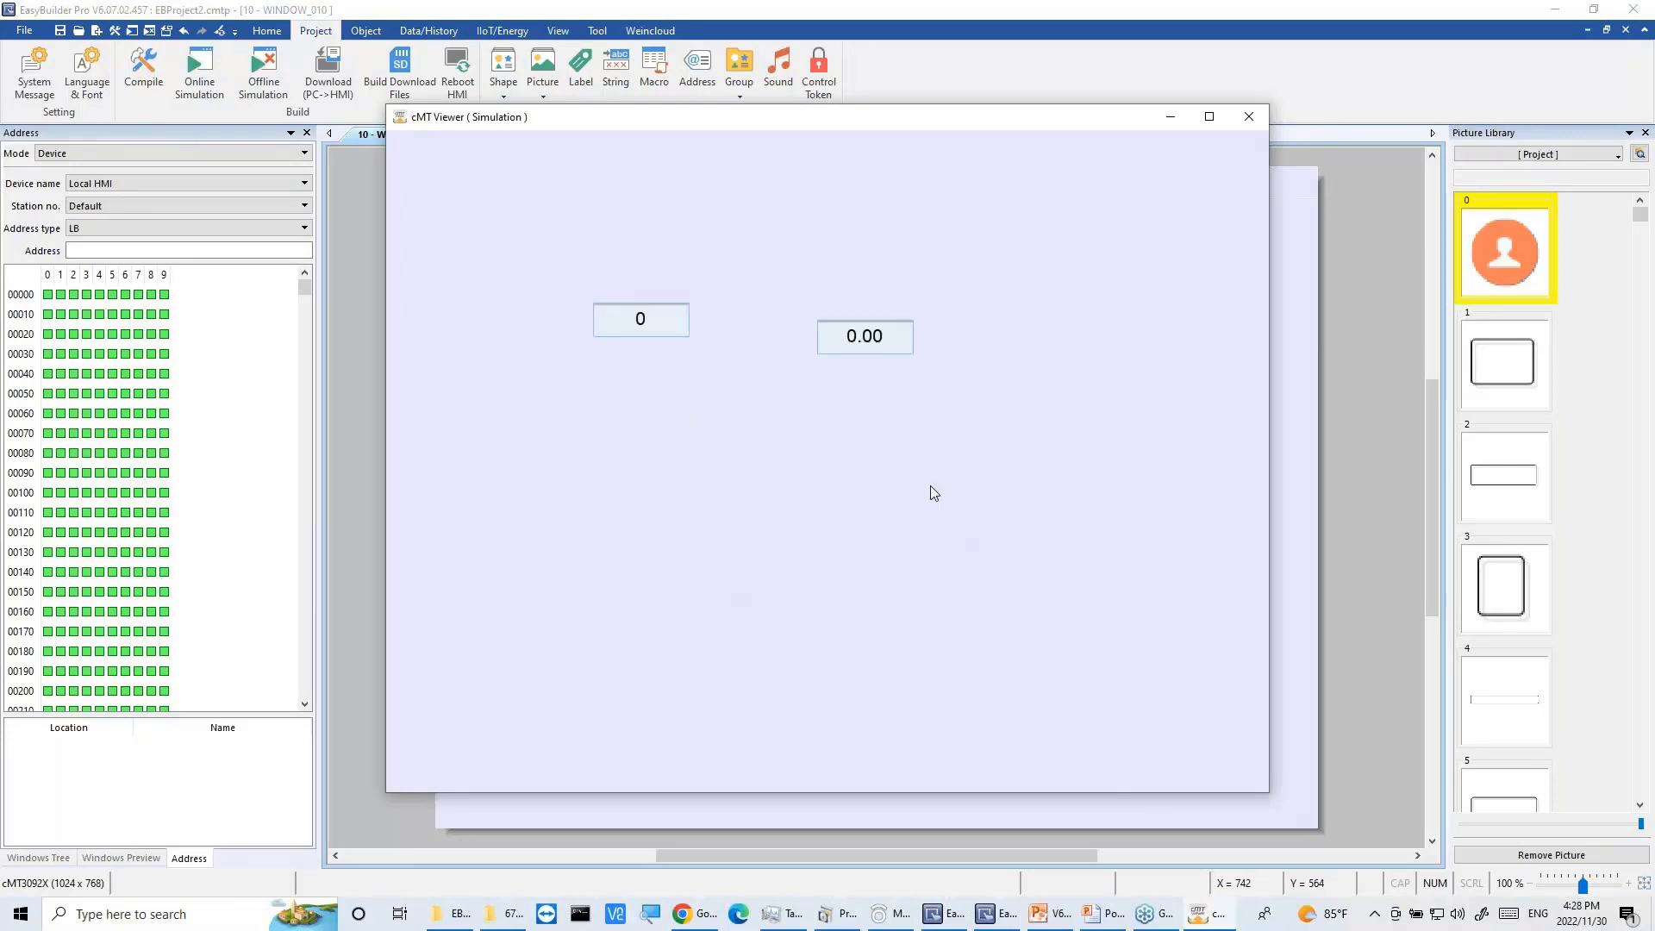
{"action": "left_click", "coordinate": [639, 319]}
{"action": "type", "text": "1"}
{"action": "key", "text": "Return"}
{"action": "left_click", "coordinate": [670, 321]}
{"action": "type", "text": "2"}
{"action": "key", "text": "Return"}
{"action": "left_click", "coordinate": [1247, 119]}
Step: Create a new user-defined tag in the address tag library and name it "u16 to bool"
{"action": "left_click", "coordinate": [442, 31]}
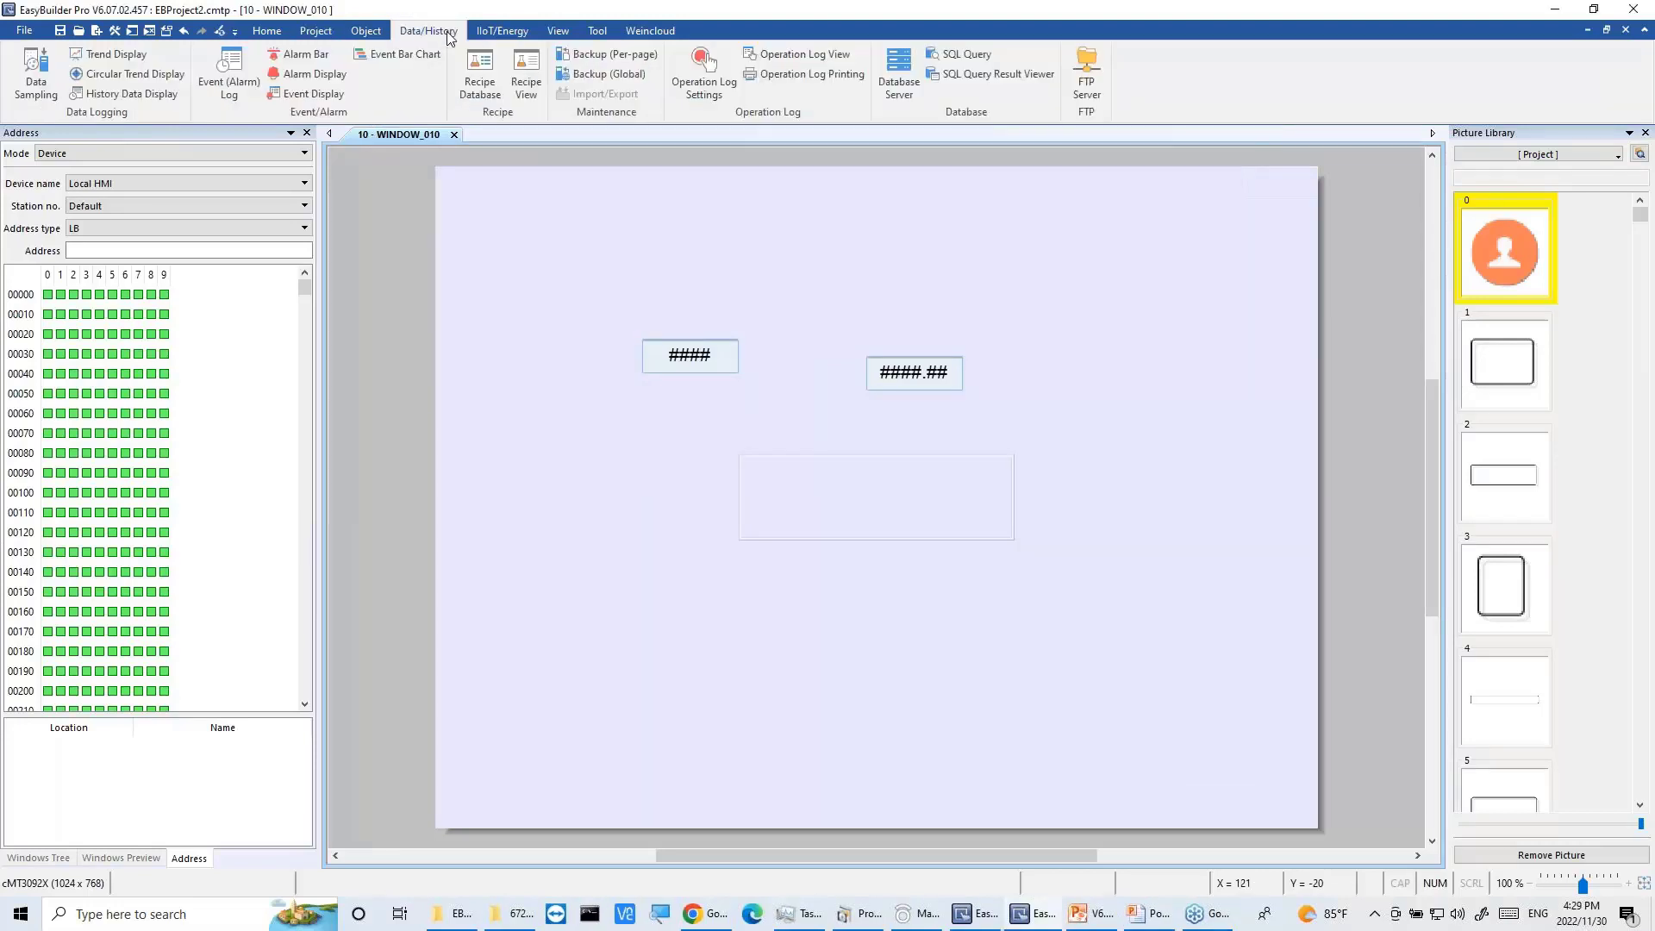
{"action": "left_click", "coordinate": [315, 33]}
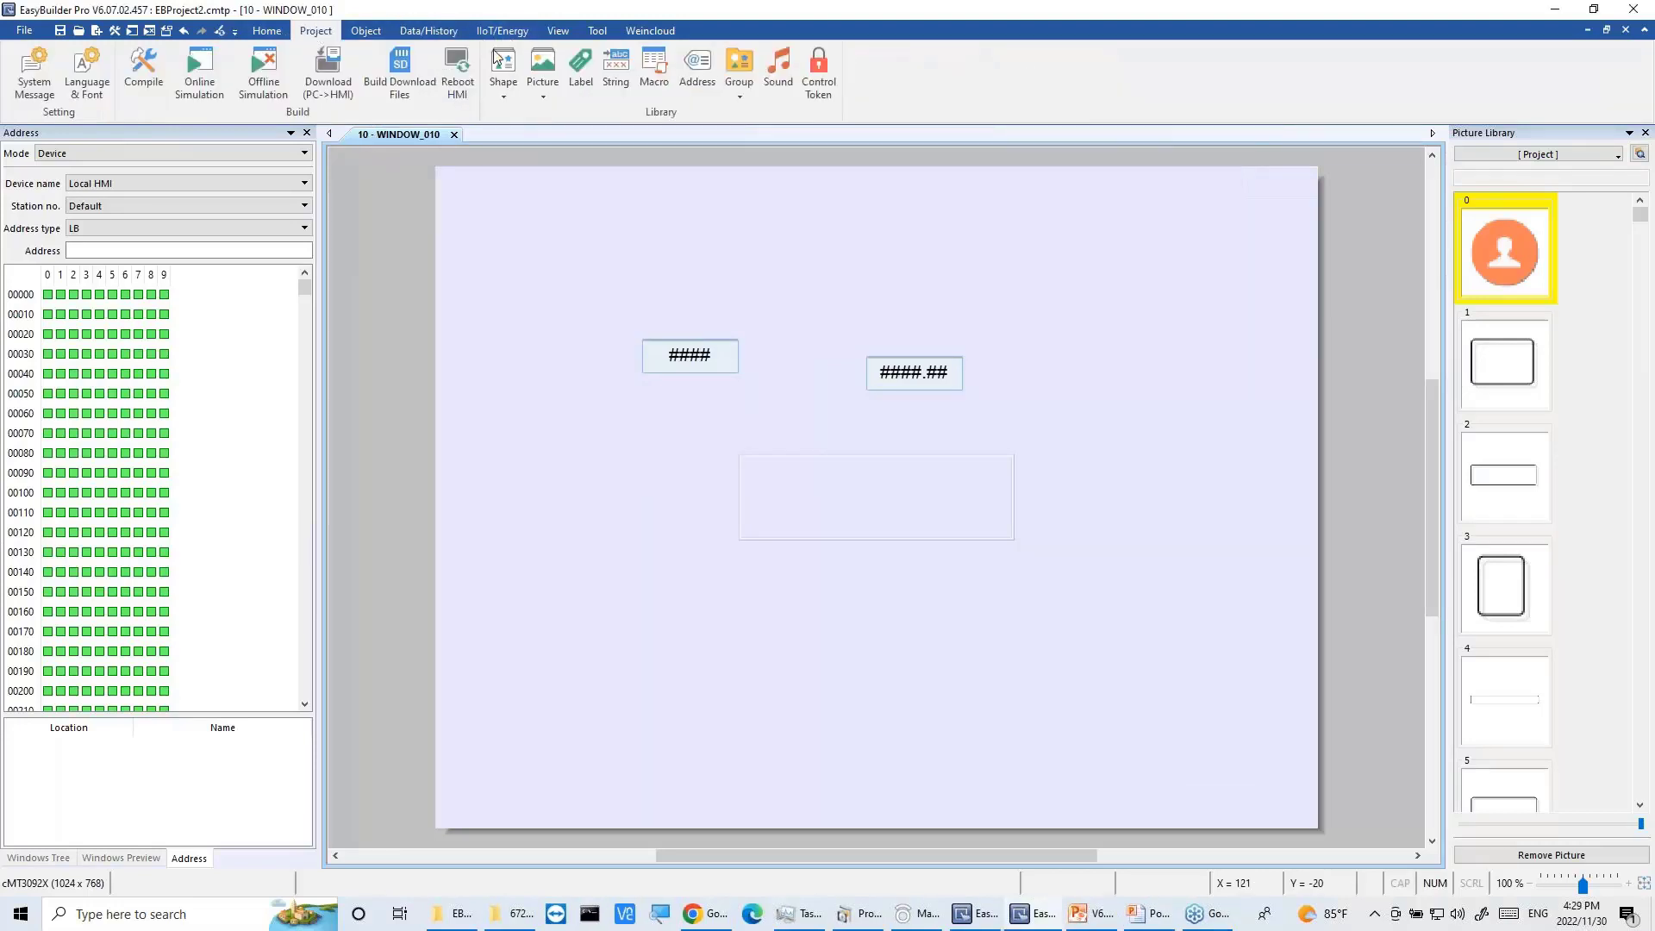
{"action": "left_click", "coordinate": [702, 66]}
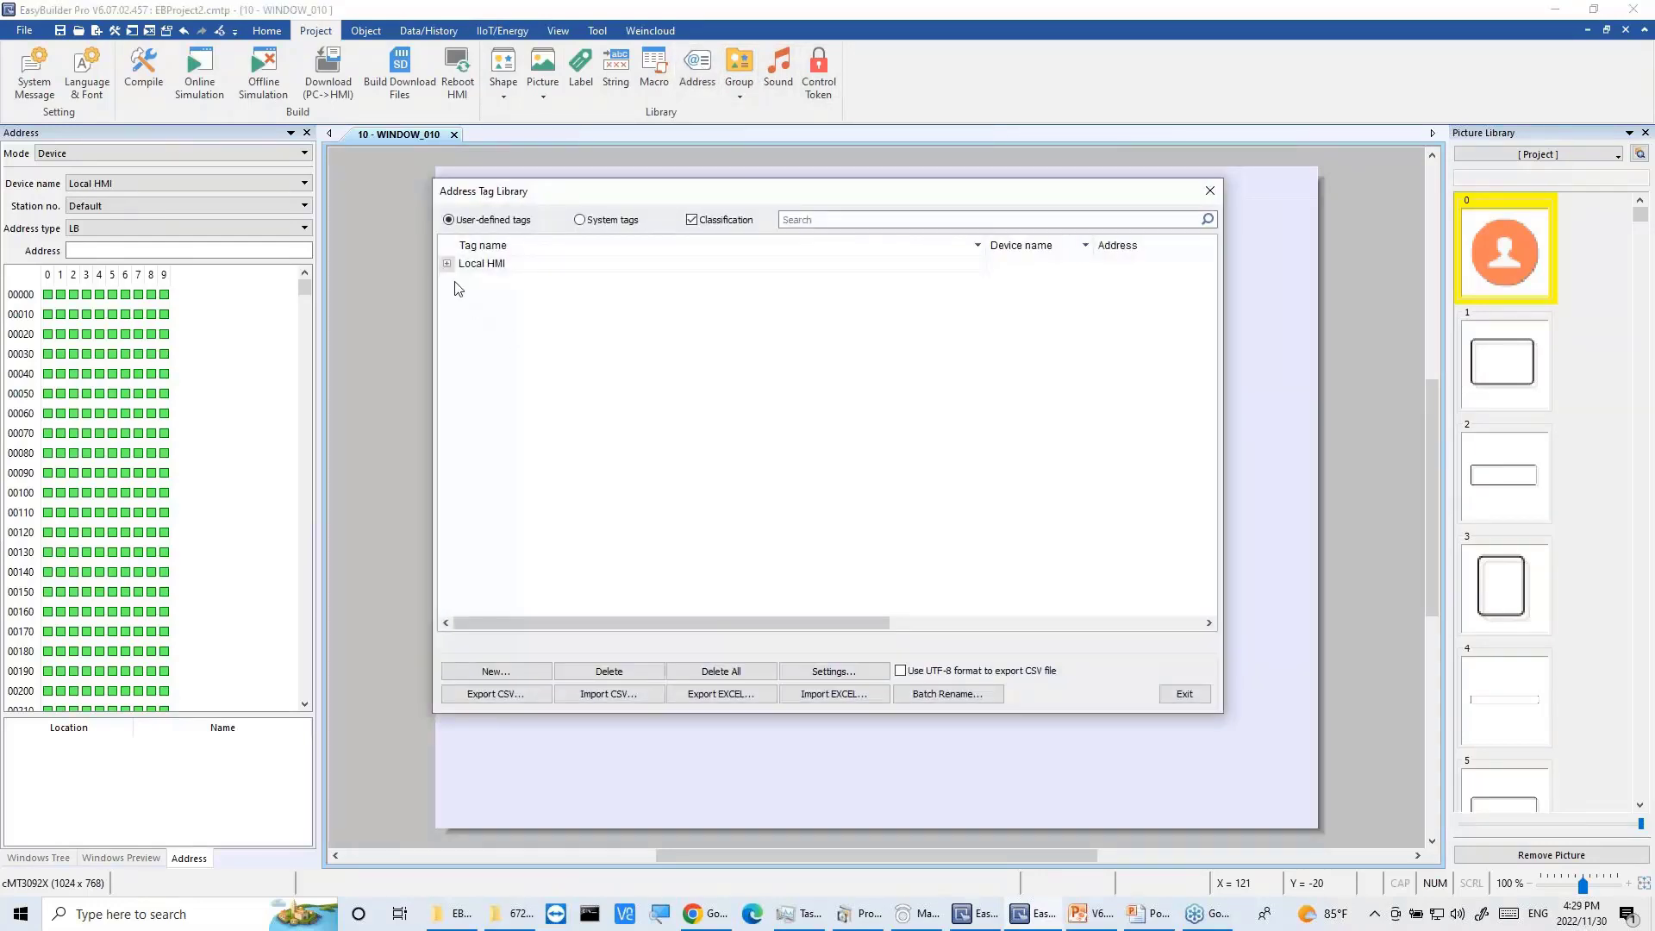
{"action": "left_click", "coordinate": [447, 265]}
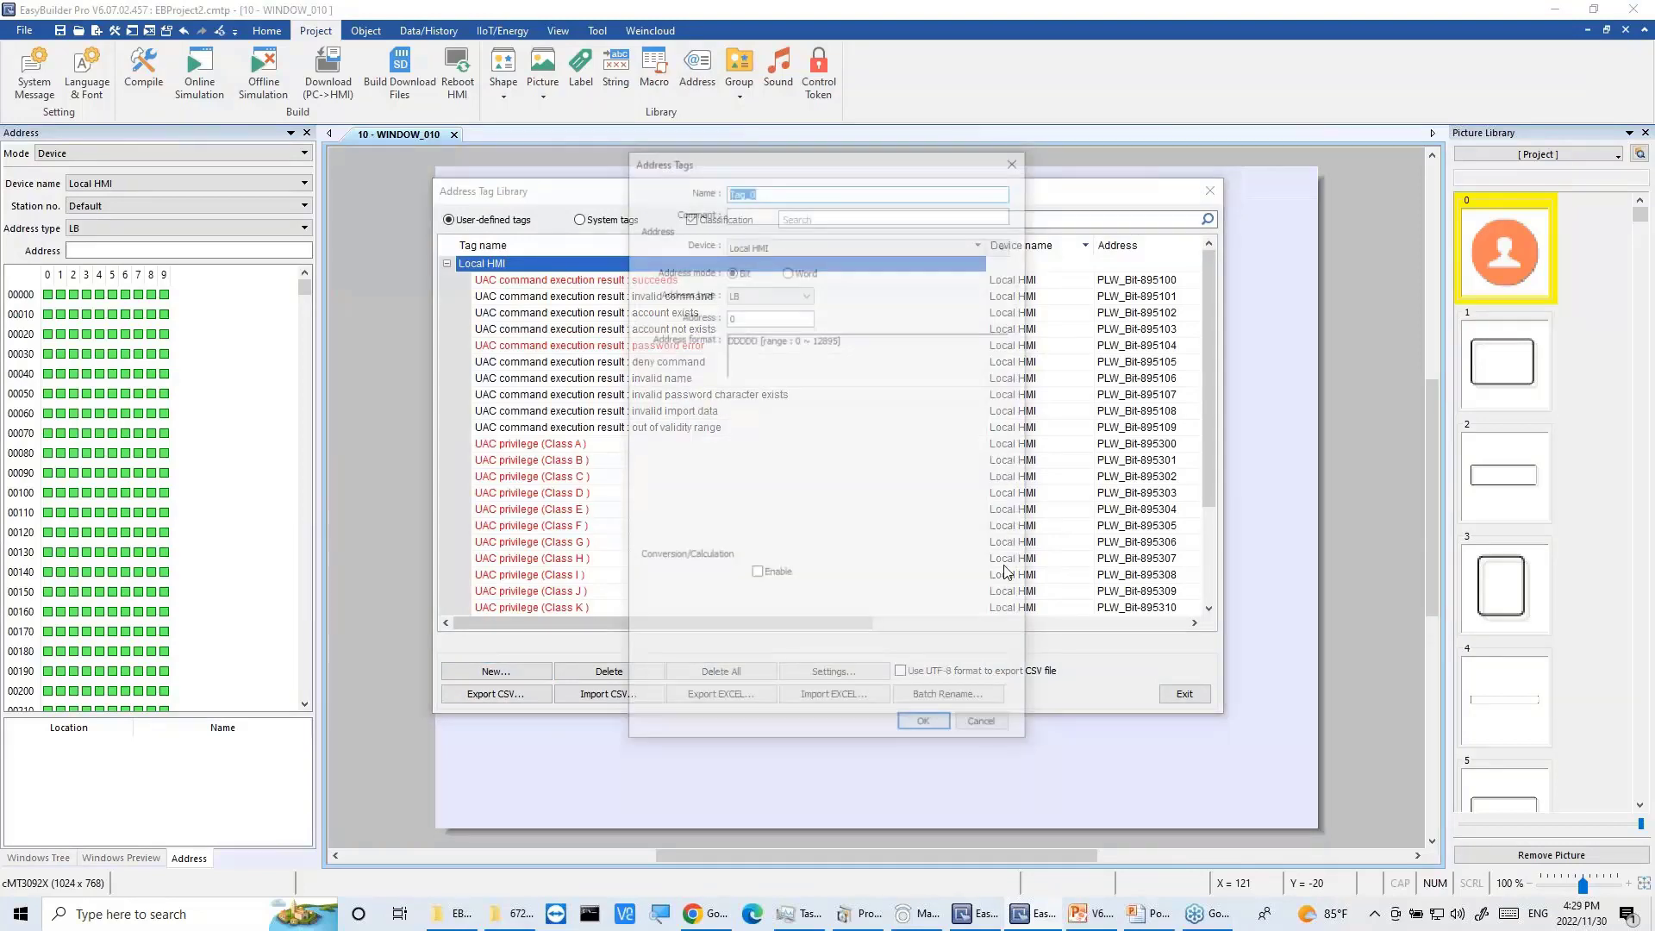
{"action": "type", "text": "1"}
{"action": "key", "text": "BackSpace"}
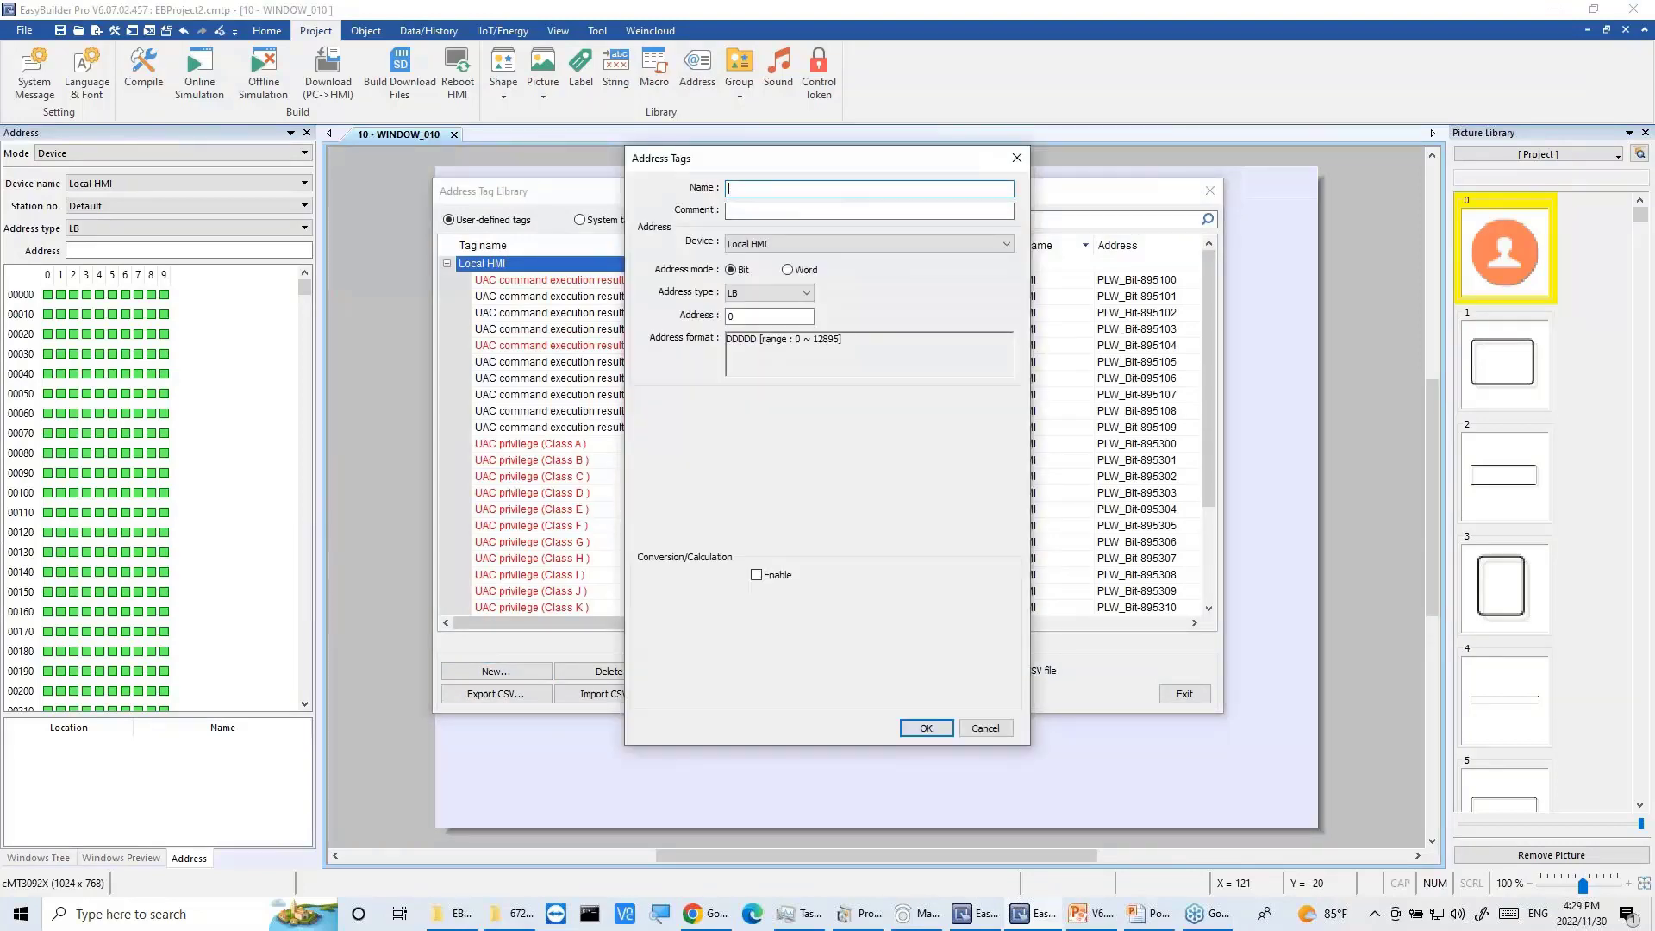
{"action": "type", "text": "u16"}
{"action": "type", "text": " to booo"}
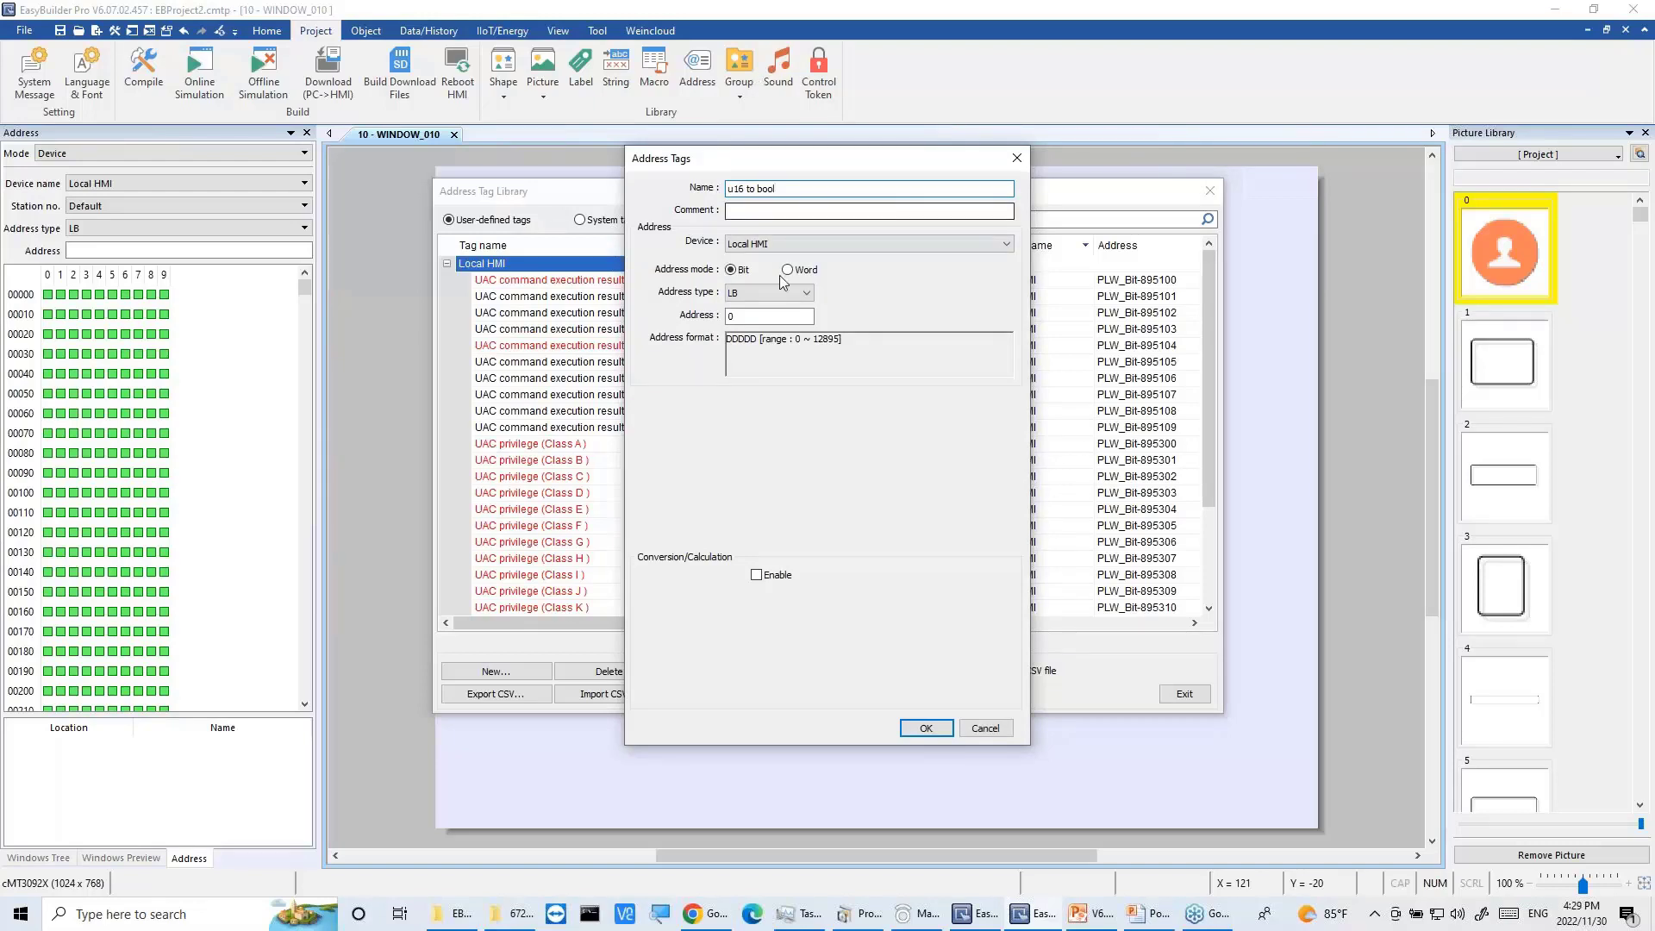
Step: Set the "u16 to bool" tag to word address LW 120 with the 16-bit Unsigned data format
{"action": "left_click", "coordinate": [787, 270]}
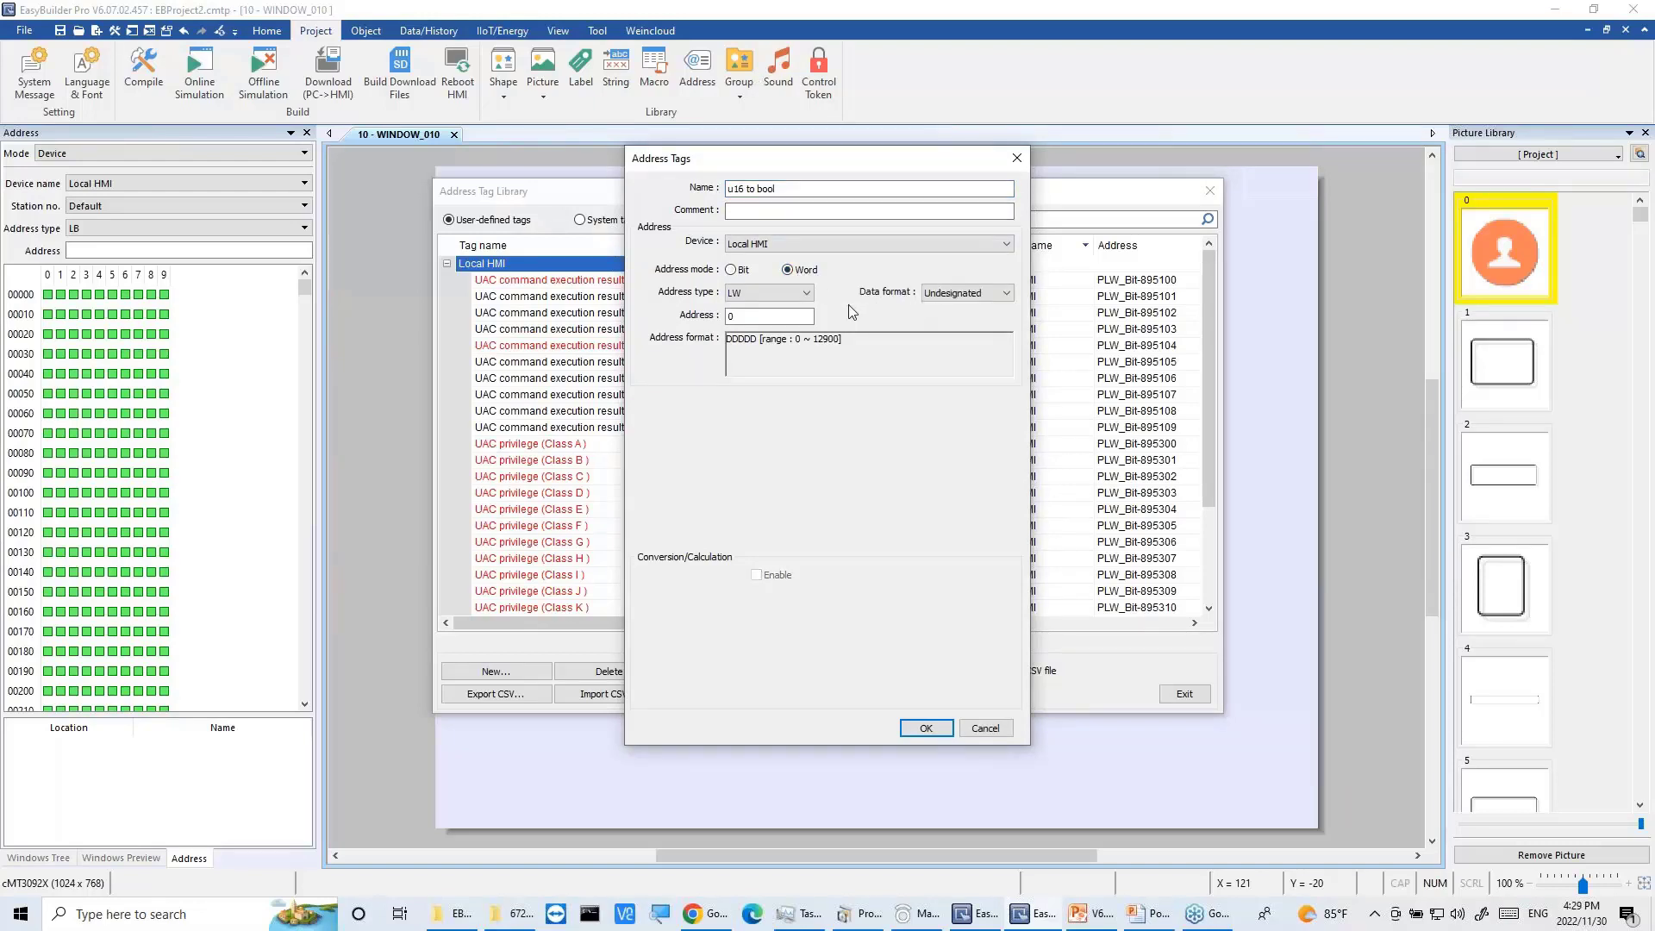
{"action": "double_click", "coordinate": [808, 316]}
{"action": "type", "text": "120"}
{"action": "left_click", "coordinate": [966, 294]}
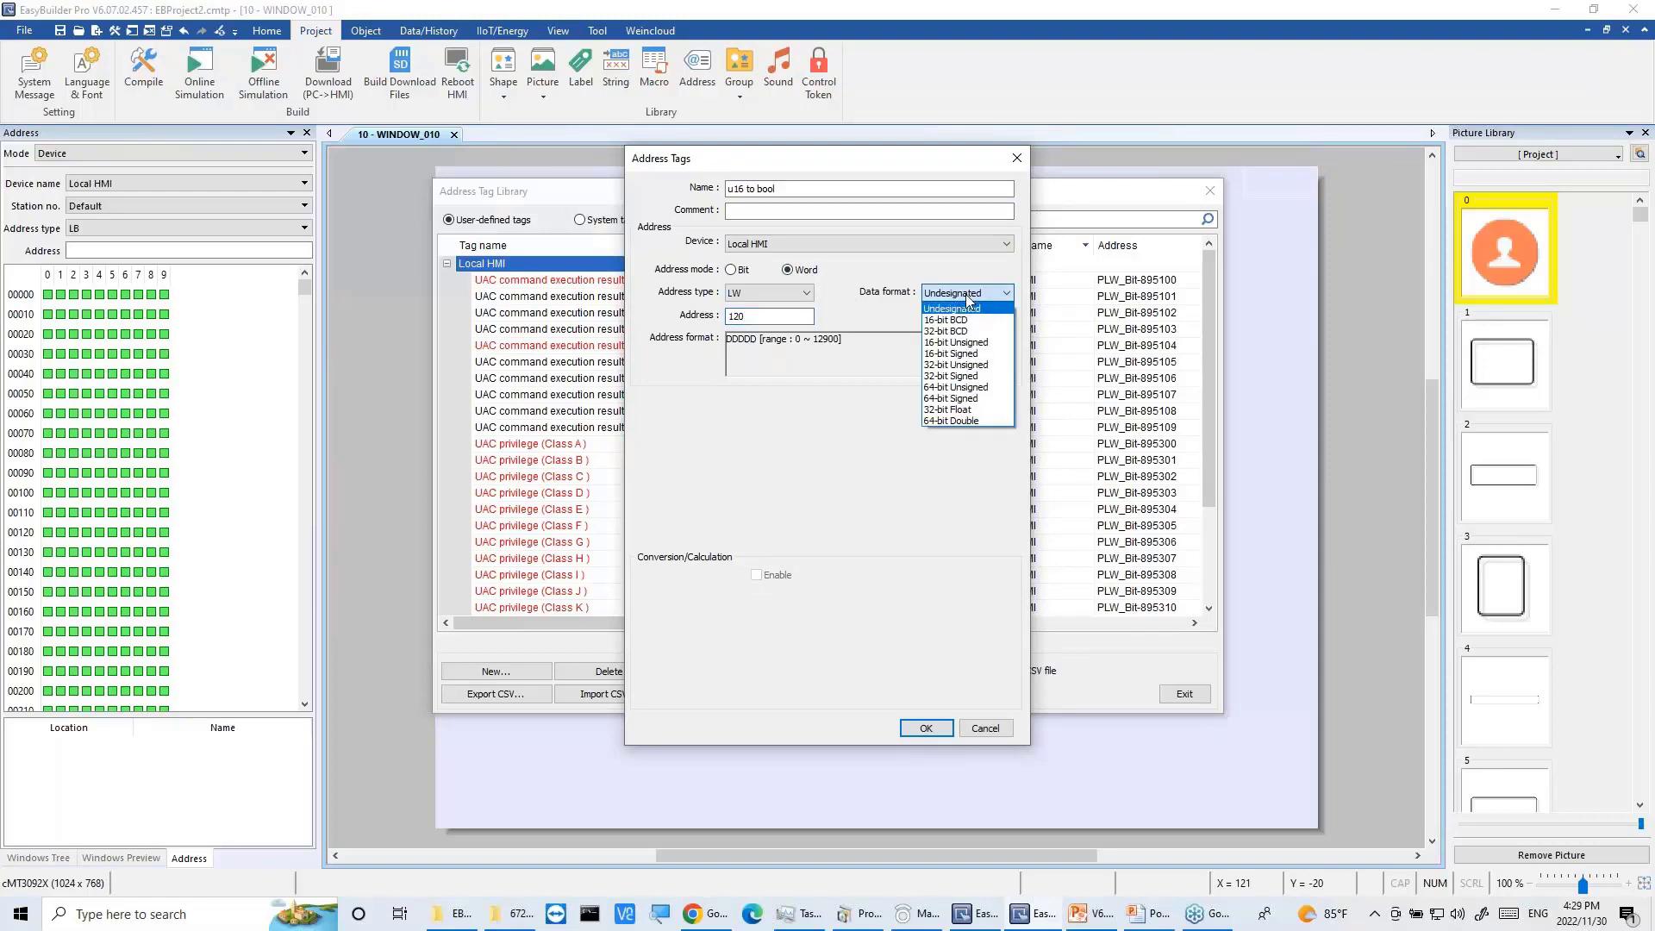
{"action": "left_click", "coordinate": [959, 344]}
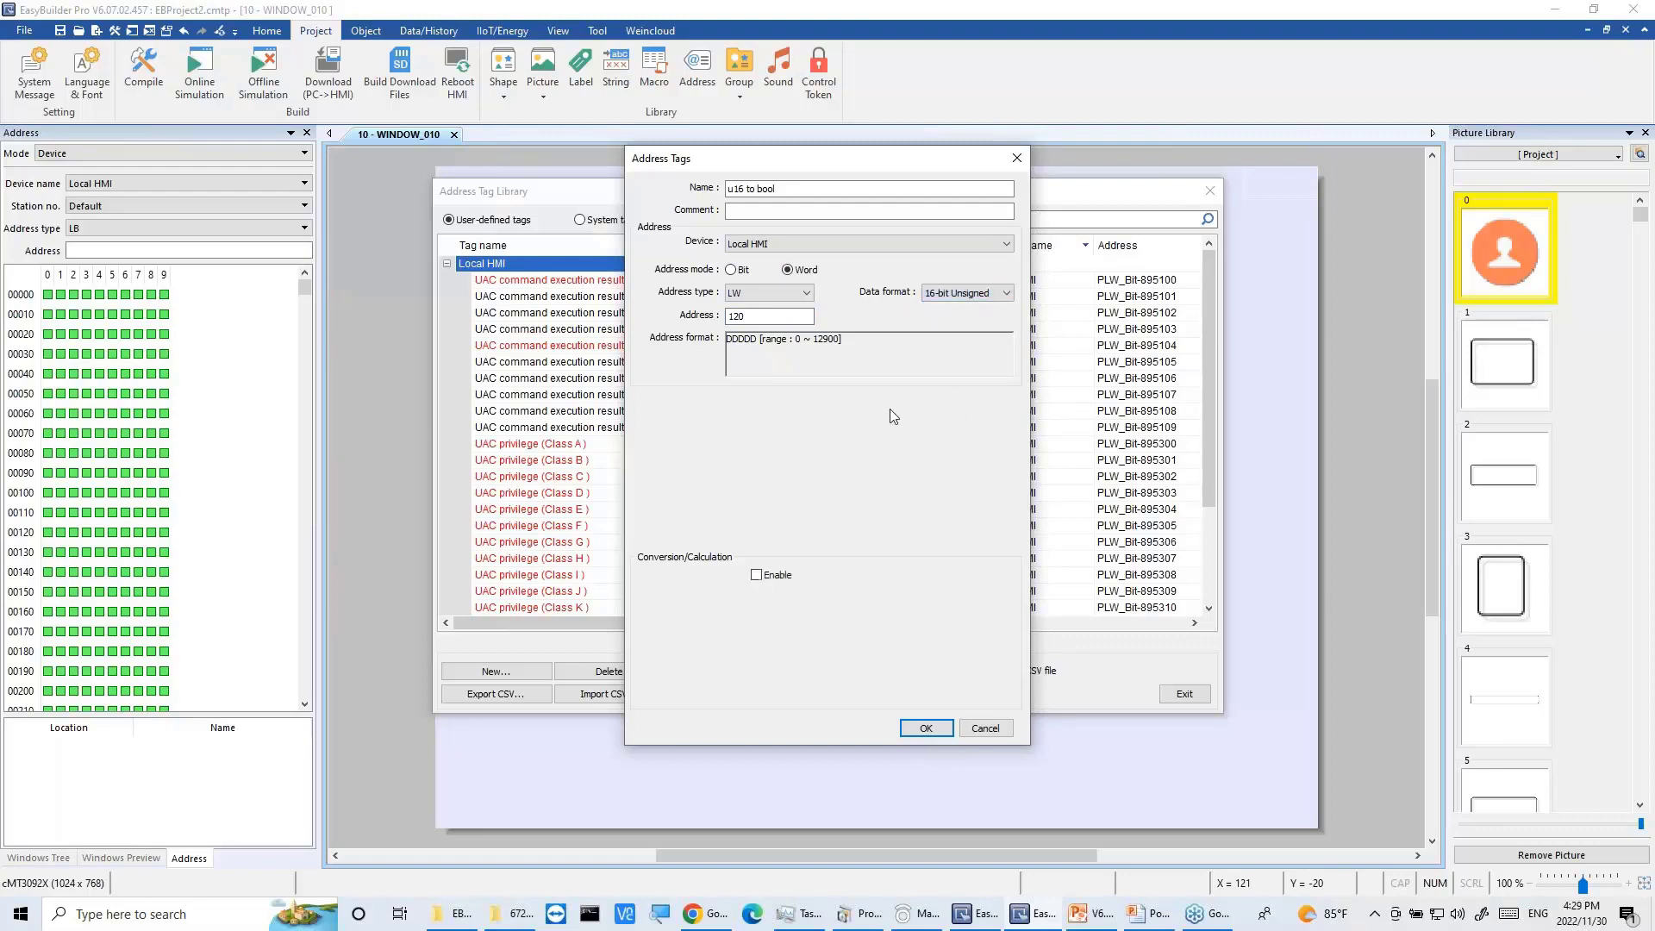
Step: Enable conversion for the "u16 to bool" tag with the Boolean data format and Elementary arithmetic mode
{"action": "left_click", "coordinate": [780, 576]}
{"action": "left_click", "coordinate": [804, 598]}
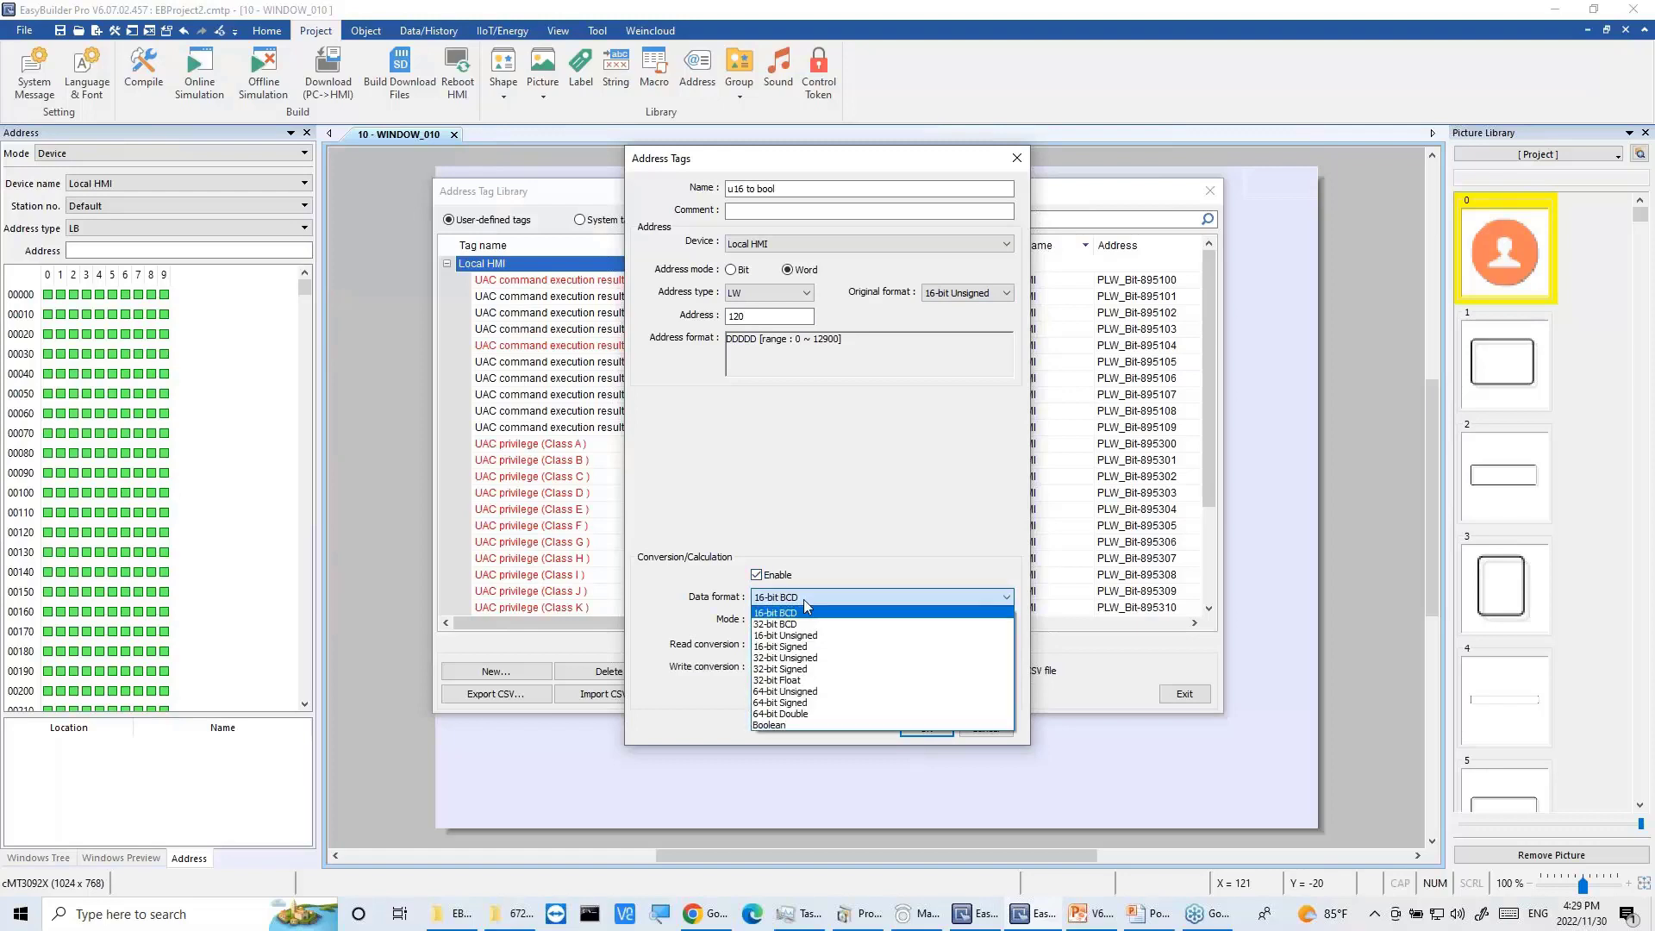
{"action": "left_click", "coordinate": [790, 726]}
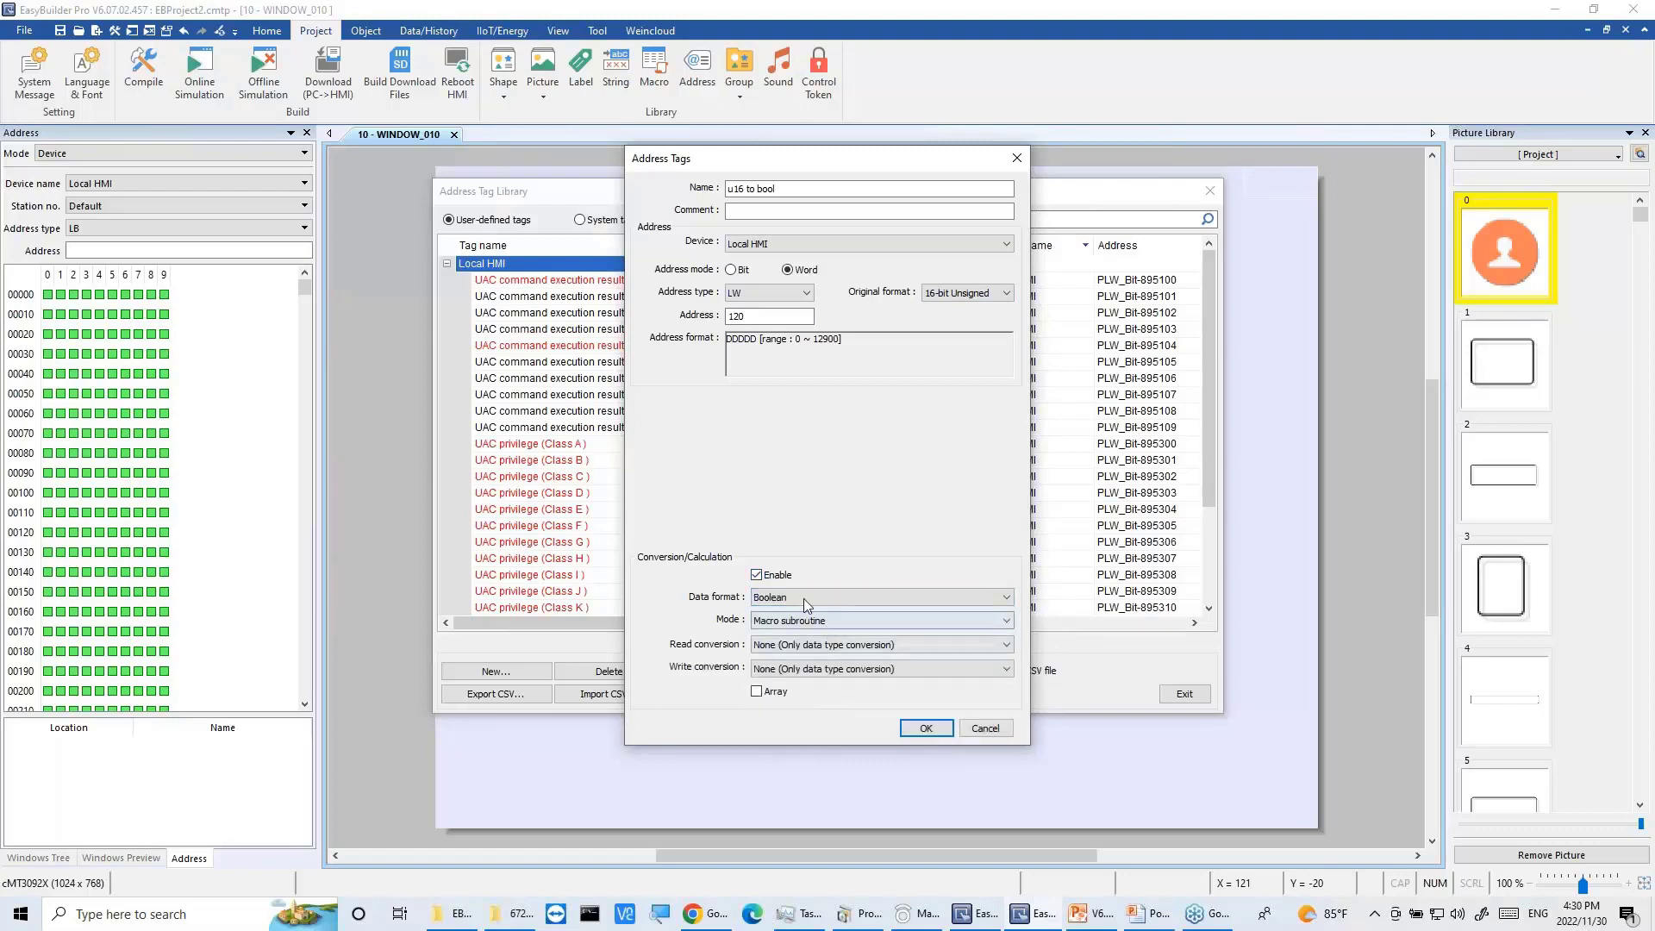
{"action": "left_click", "coordinate": [803, 595]}
{"action": "left_click", "coordinate": [792, 727]}
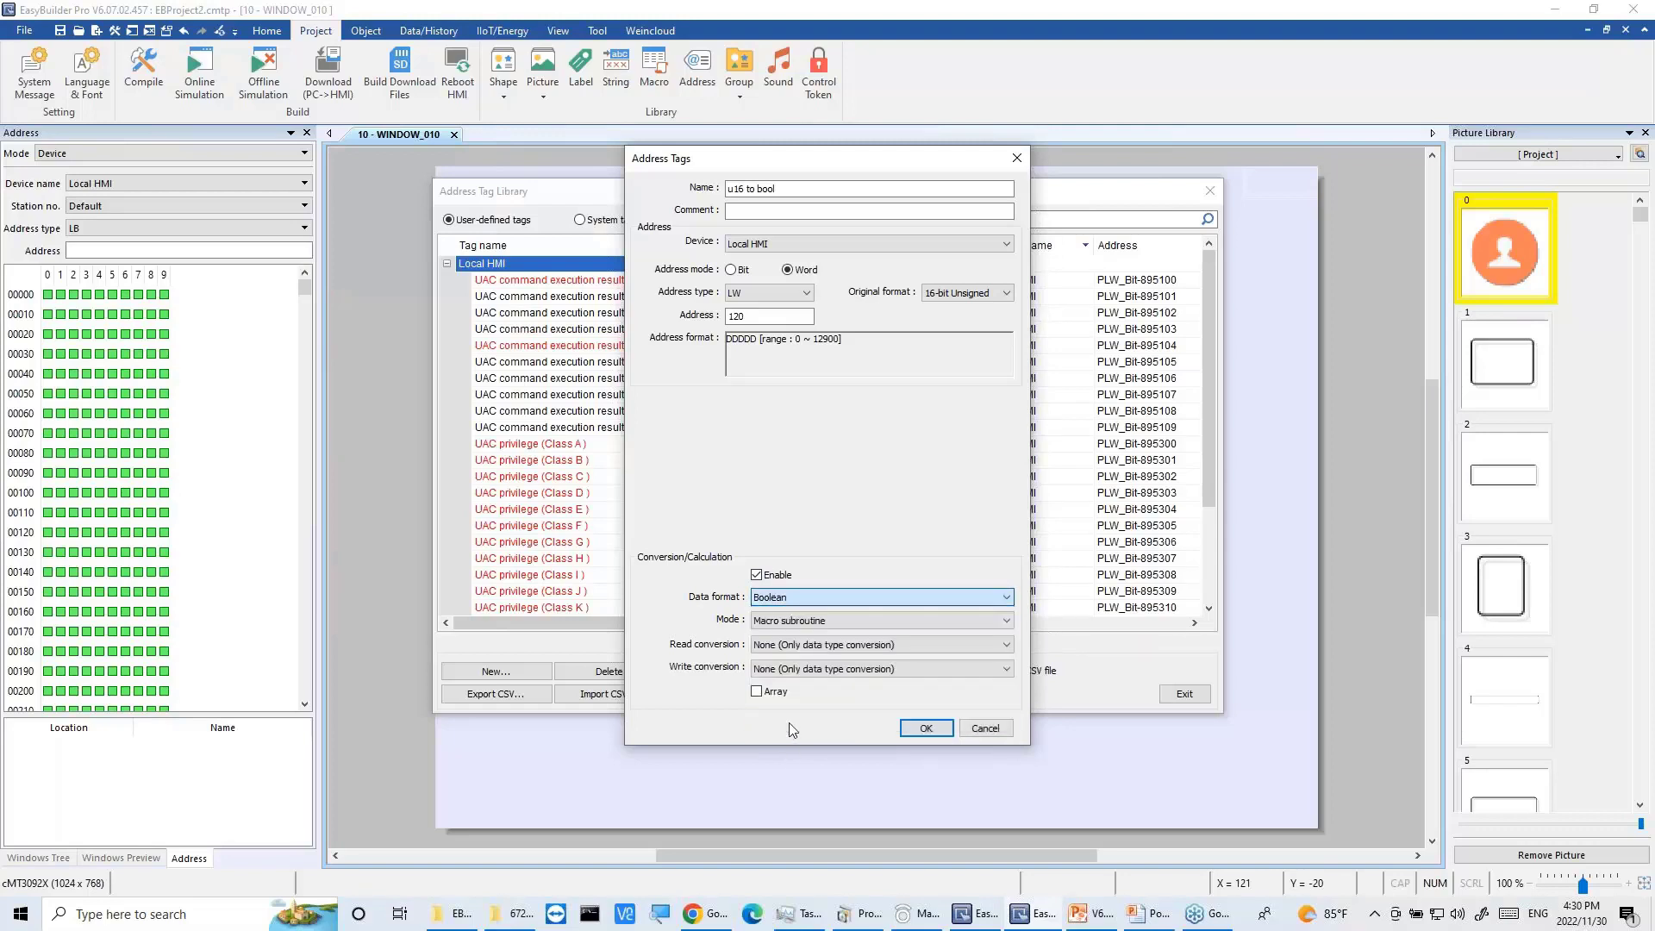
{"action": "left_click", "coordinate": [800, 619]}
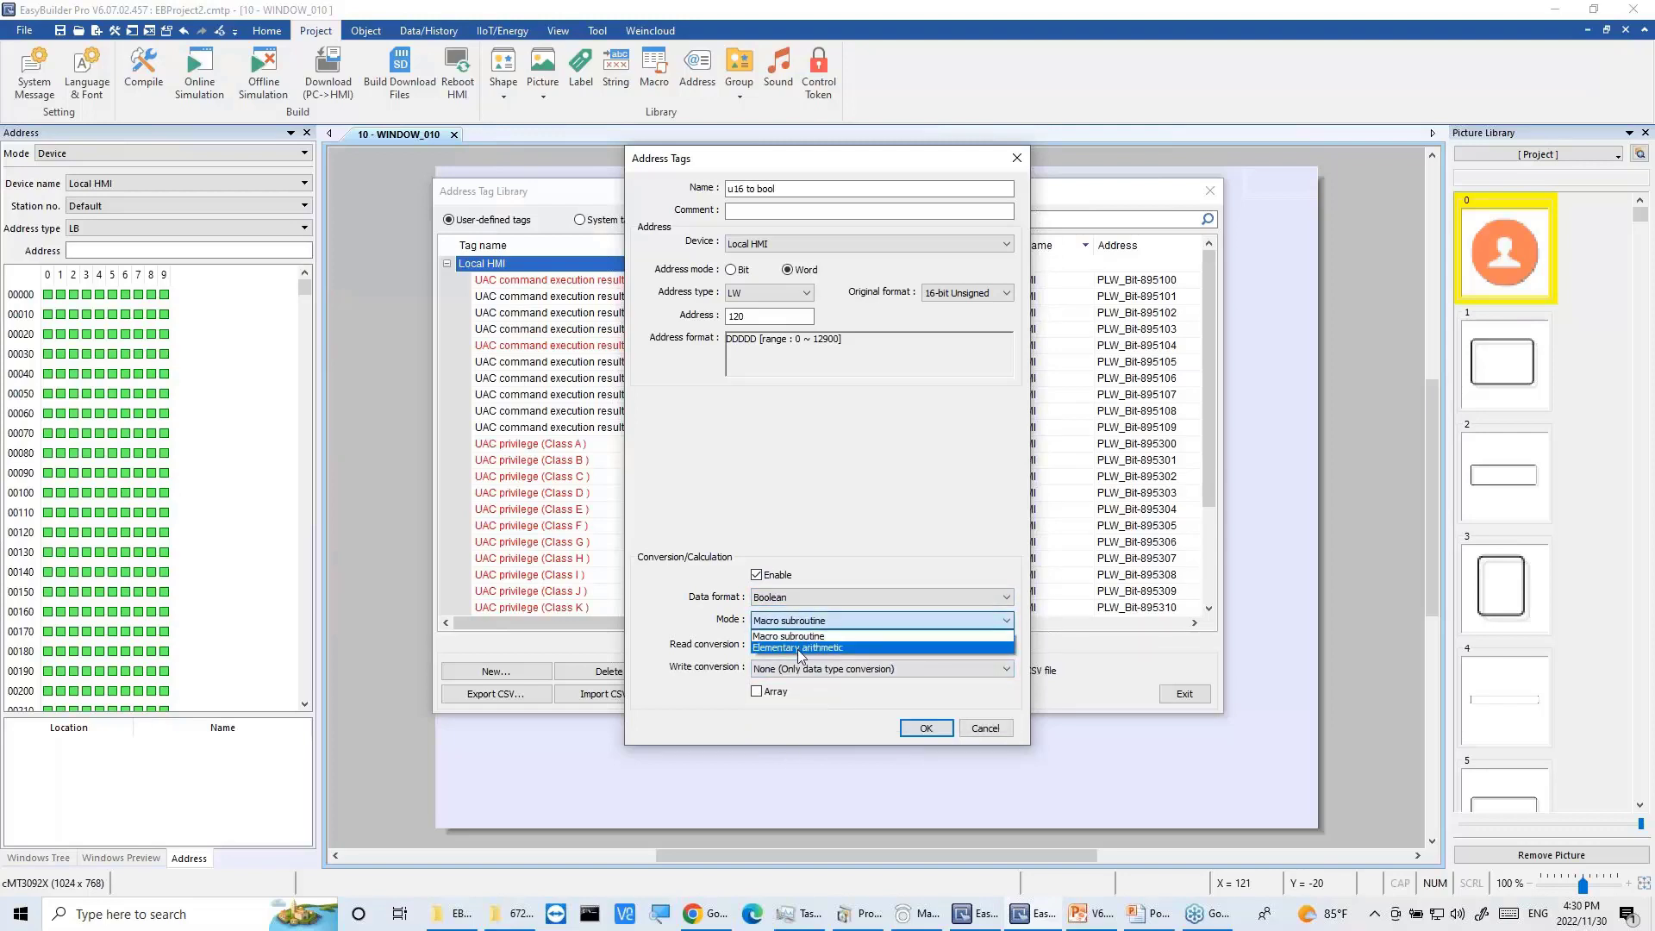
{"action": "left_click", "coordinate": [799, 647]}
Step: Enter 1-${v} as the tag's read conversion formula and {v} as its write conversion formula
{"action": "left_click", "coordinate": [822, 648]}
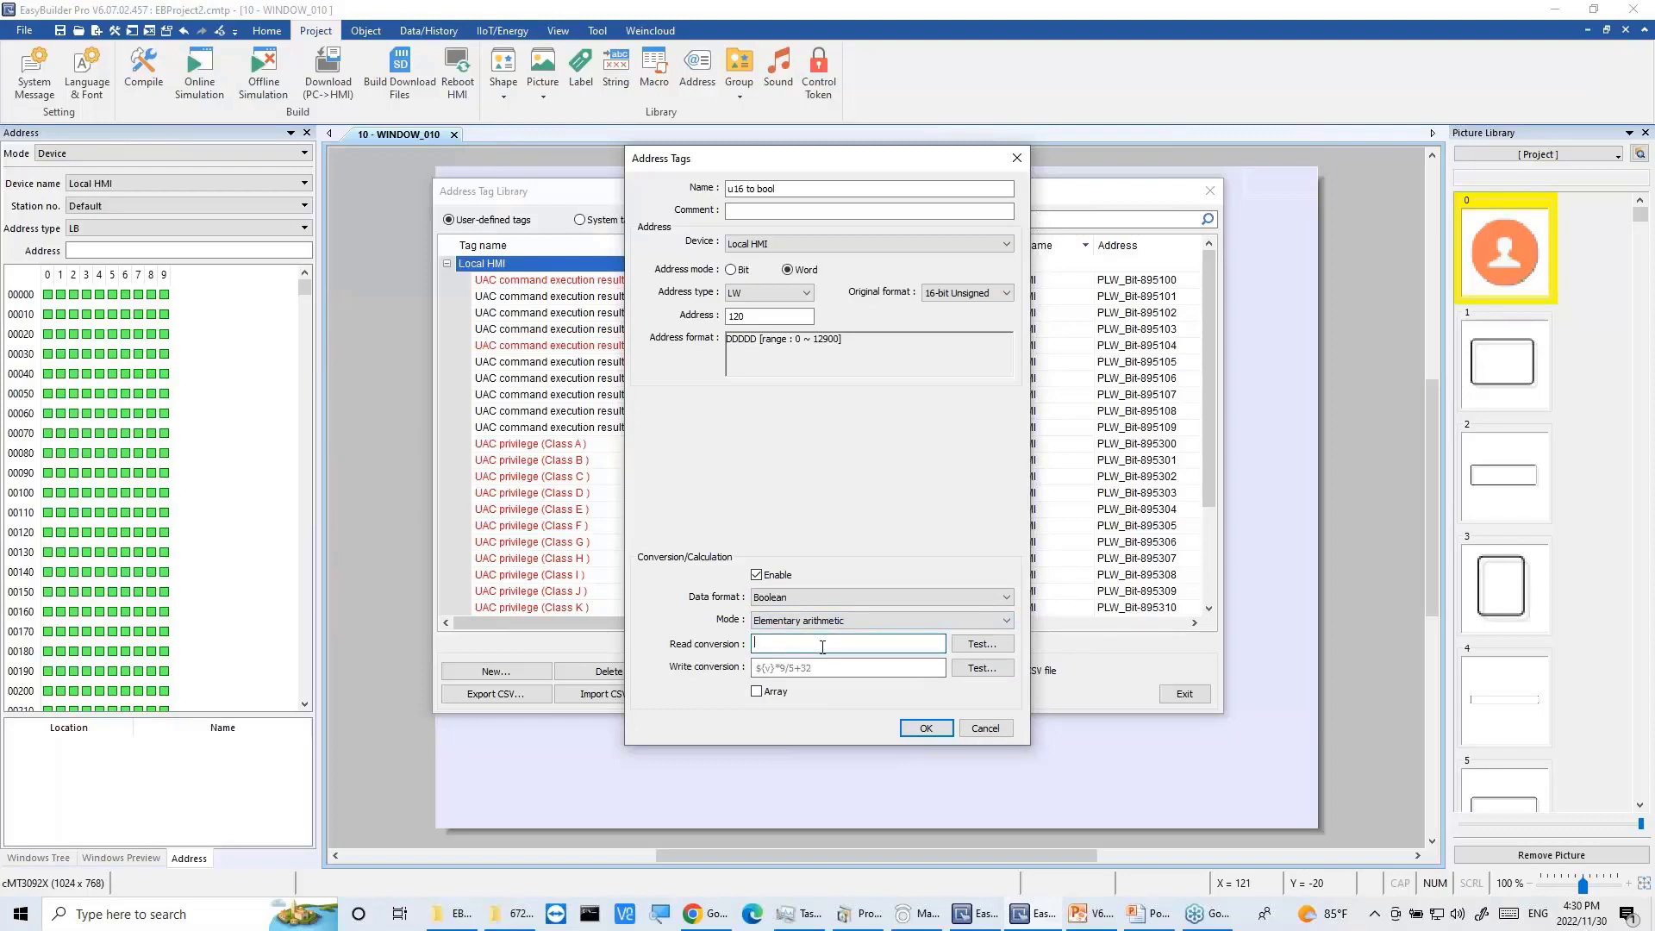
{"action": "type", "text": "1"}
{"action": "type", "text": "-$"}
{"action": "type", "text": "{}"}
{"action": "type", "text": "v"}
{"action": "left_click", "coordinate": [849, 668]}
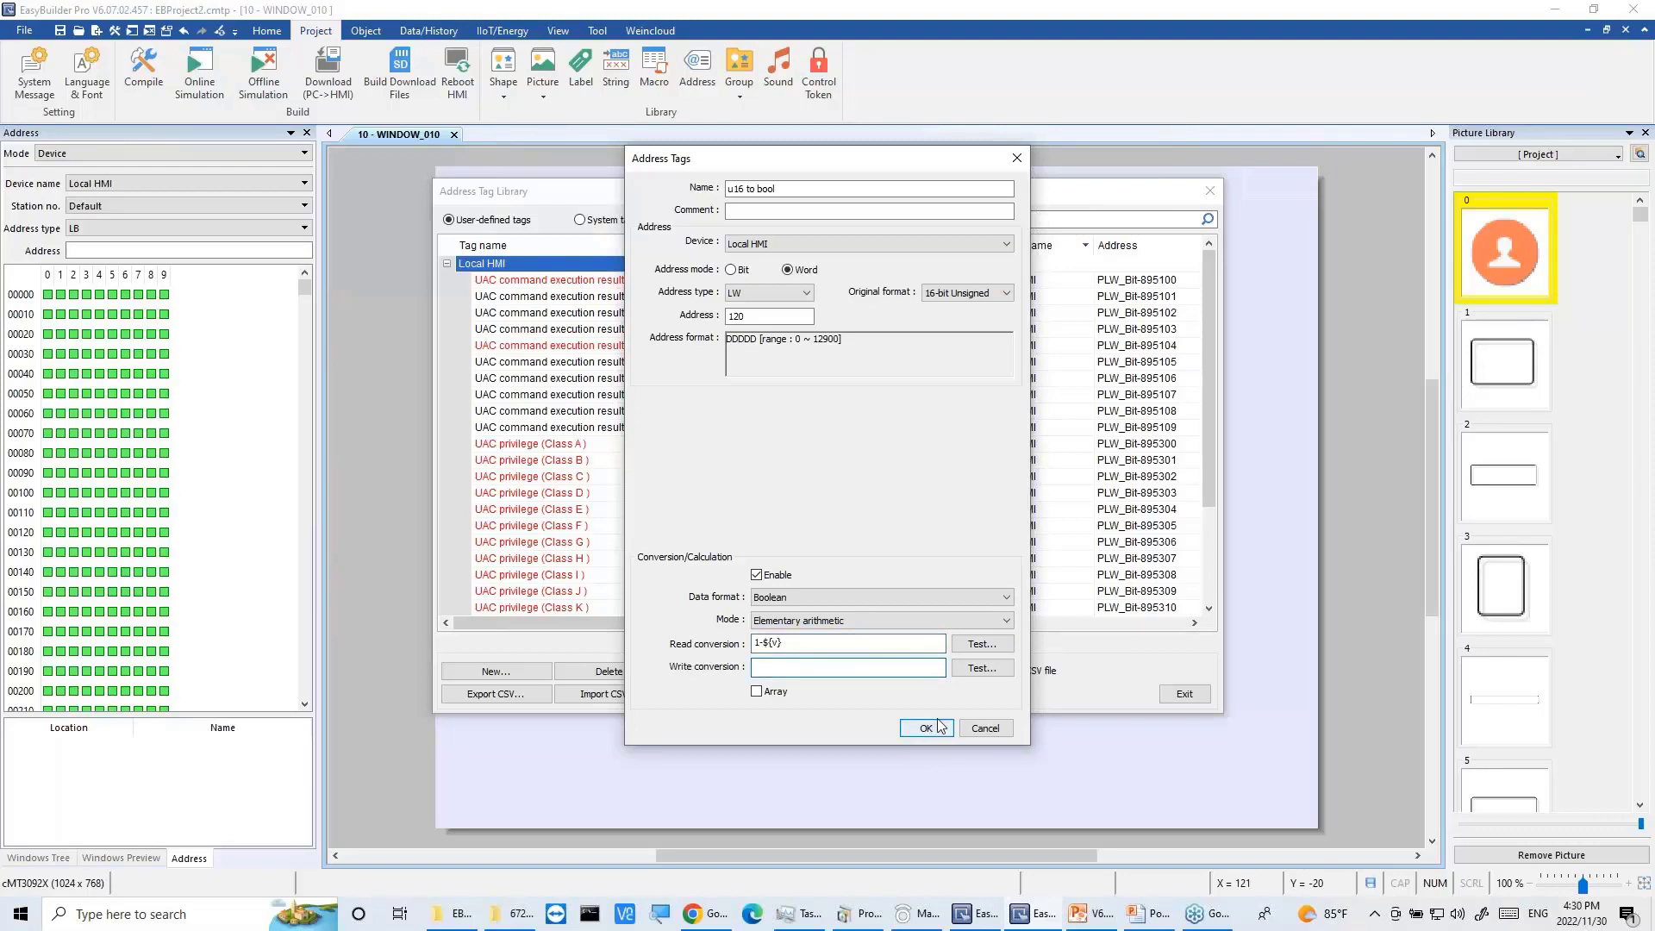
{"action": "type", "text": "{}"}
{"action": "type", "text": "v"}
Step: Test the read conversion formula with an input value of 1
{"action": "left_click", "coordinate": [983, 644]}
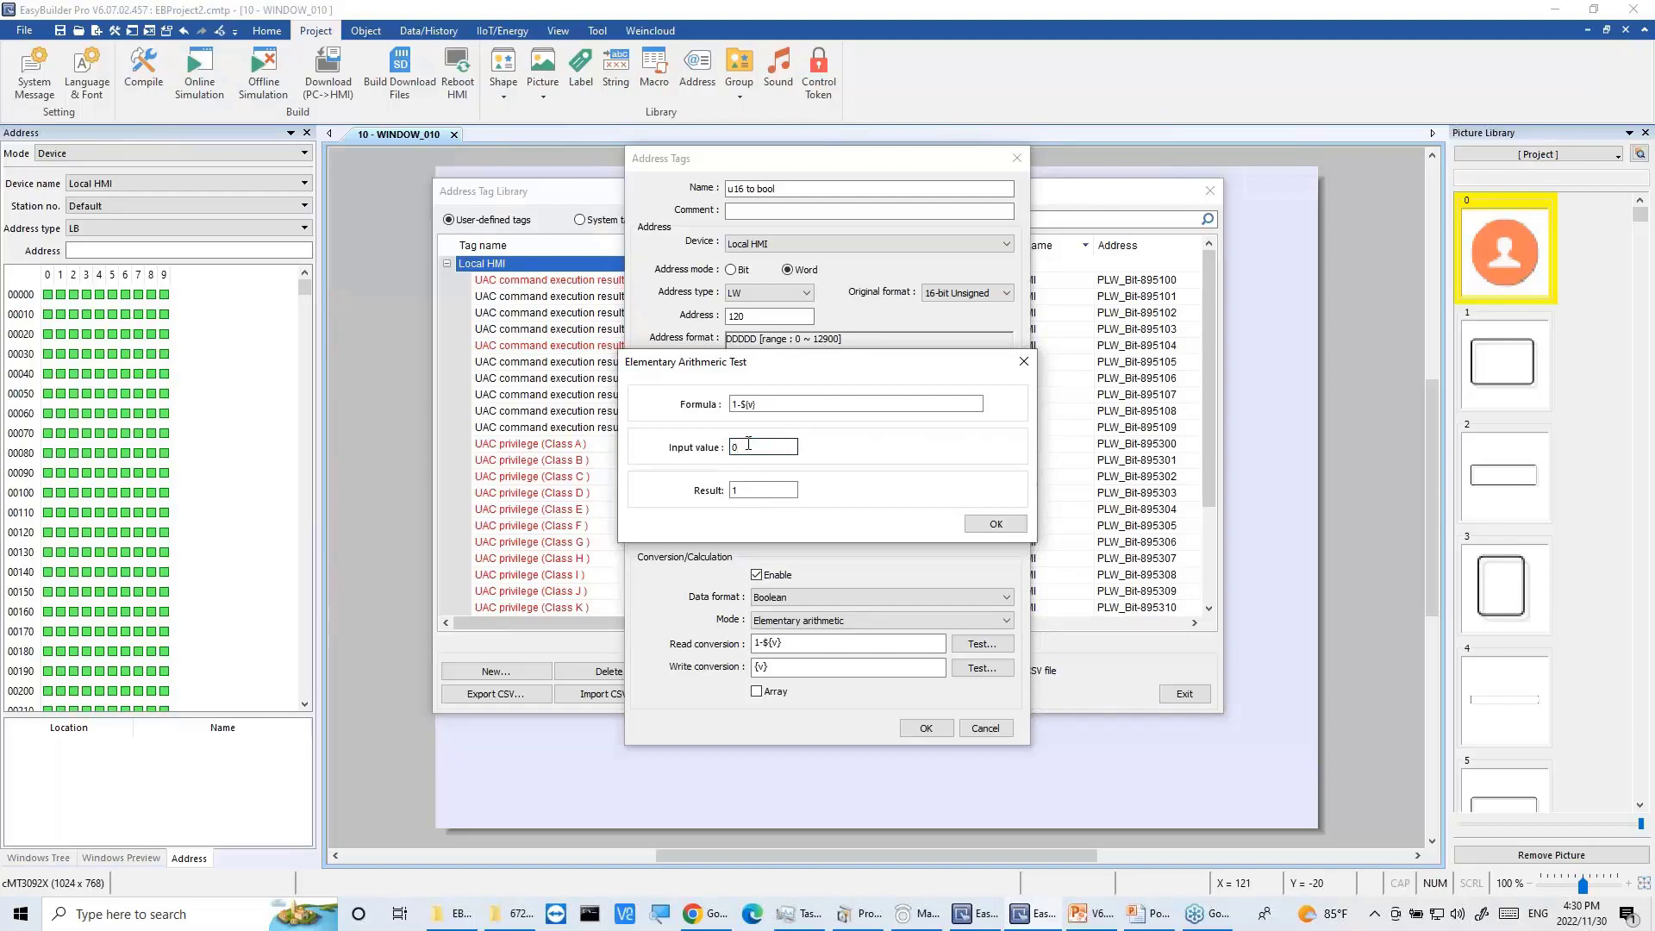
{"action": "type", "text": "1"}
{"action": "left_click", "coordinate": [996, 525]}
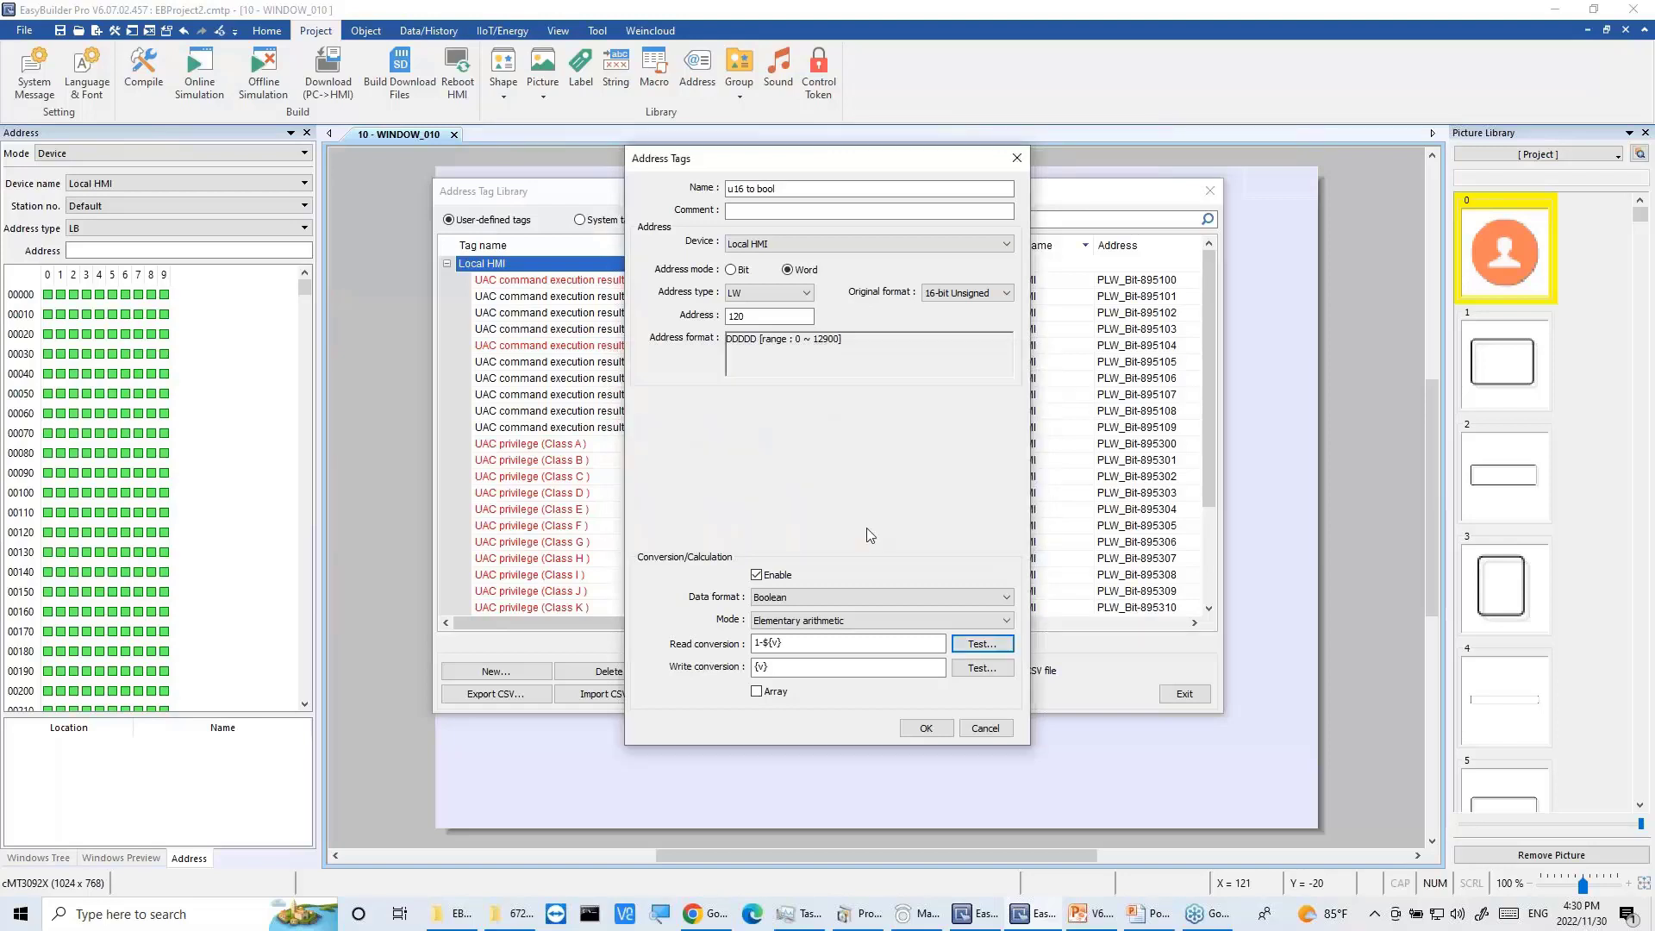
Step: Correct the write conversion formula to ${v}, save the "u16 to bool" tag and exit the address tag library
{"action": "left_click", "coordinate": [927, 730]}
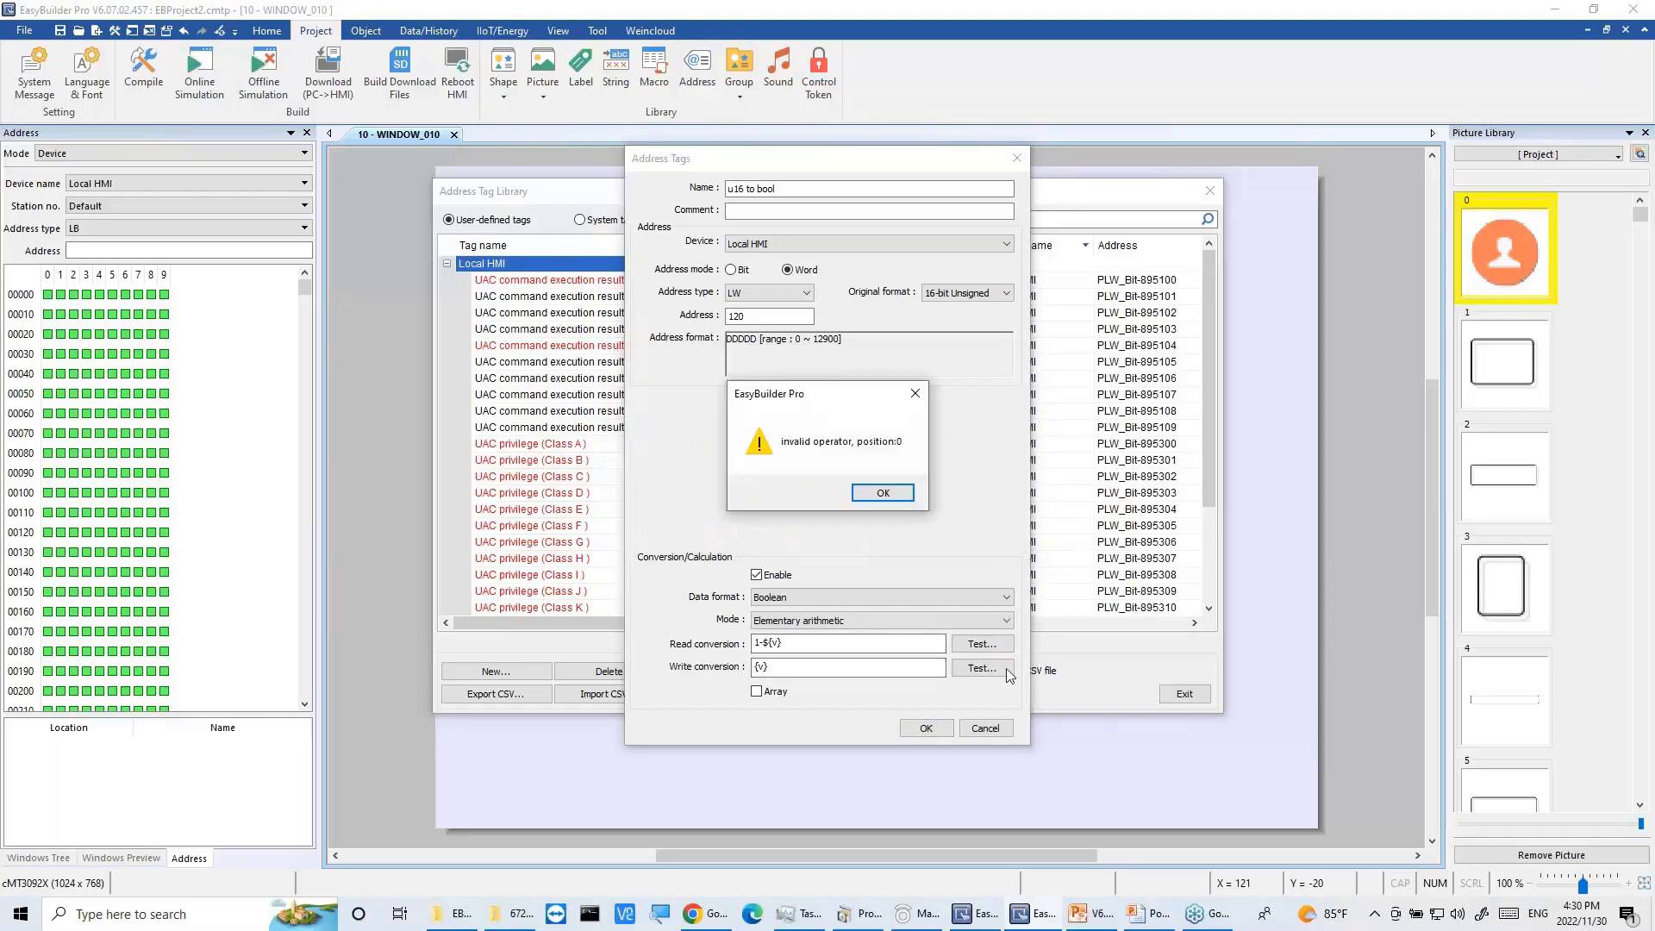
{"action": "left_click", "coordinate": [869, 496]}
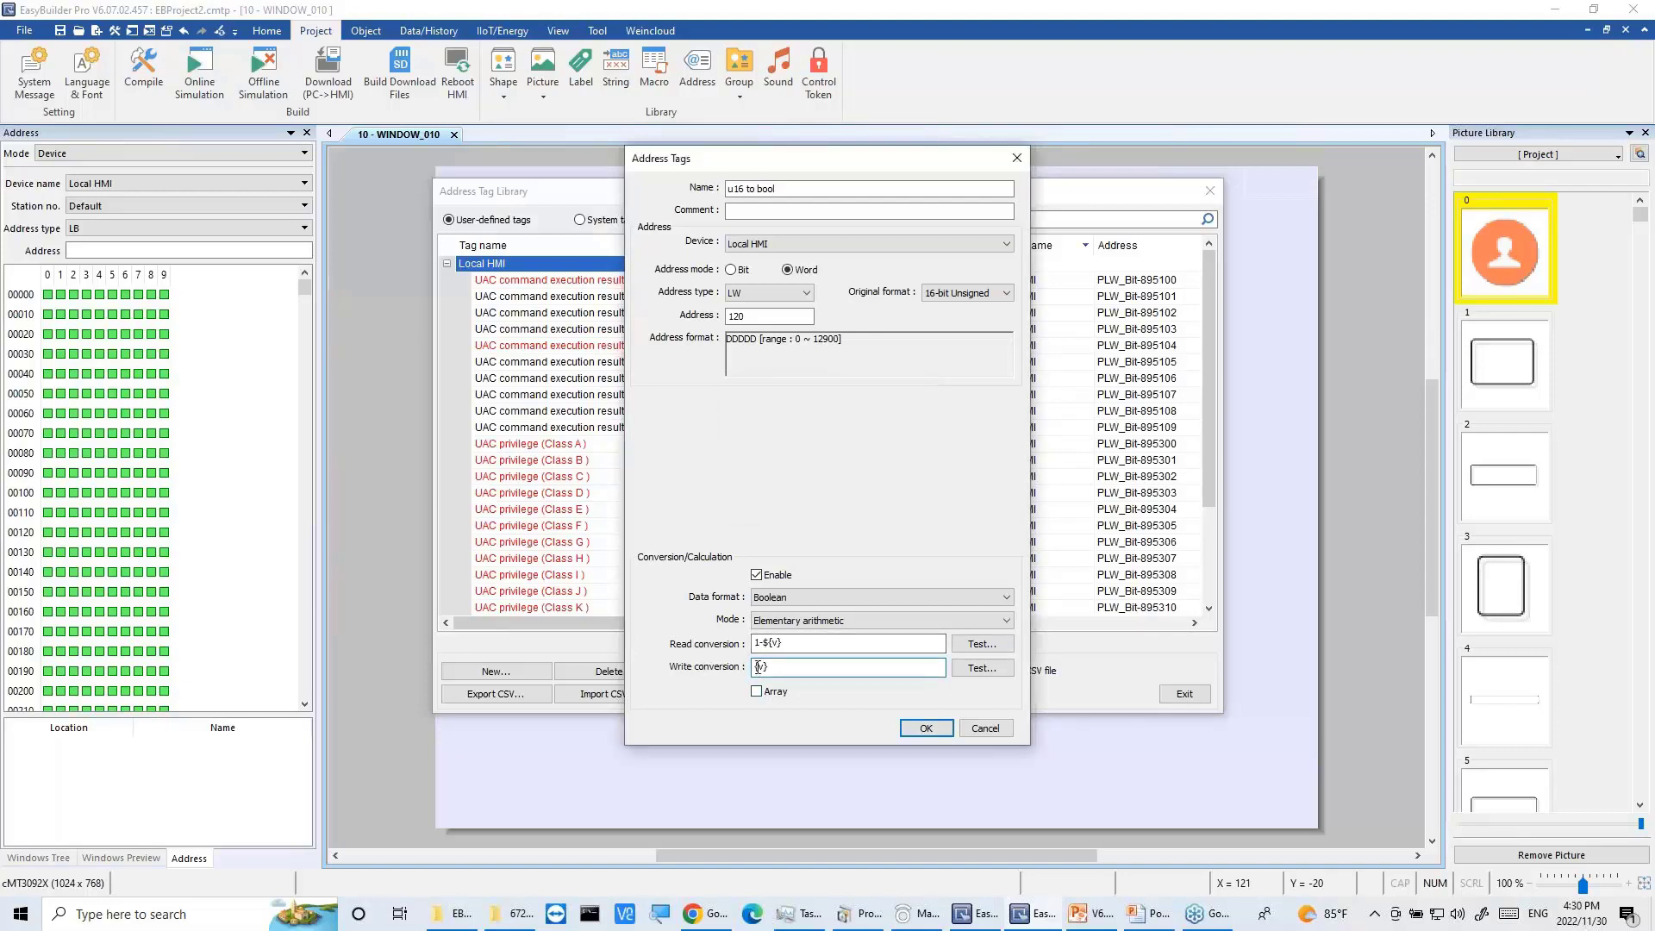
{"action": "type", "text": "$"}
{"action": "left_click", "coordinate": [946, 729]}
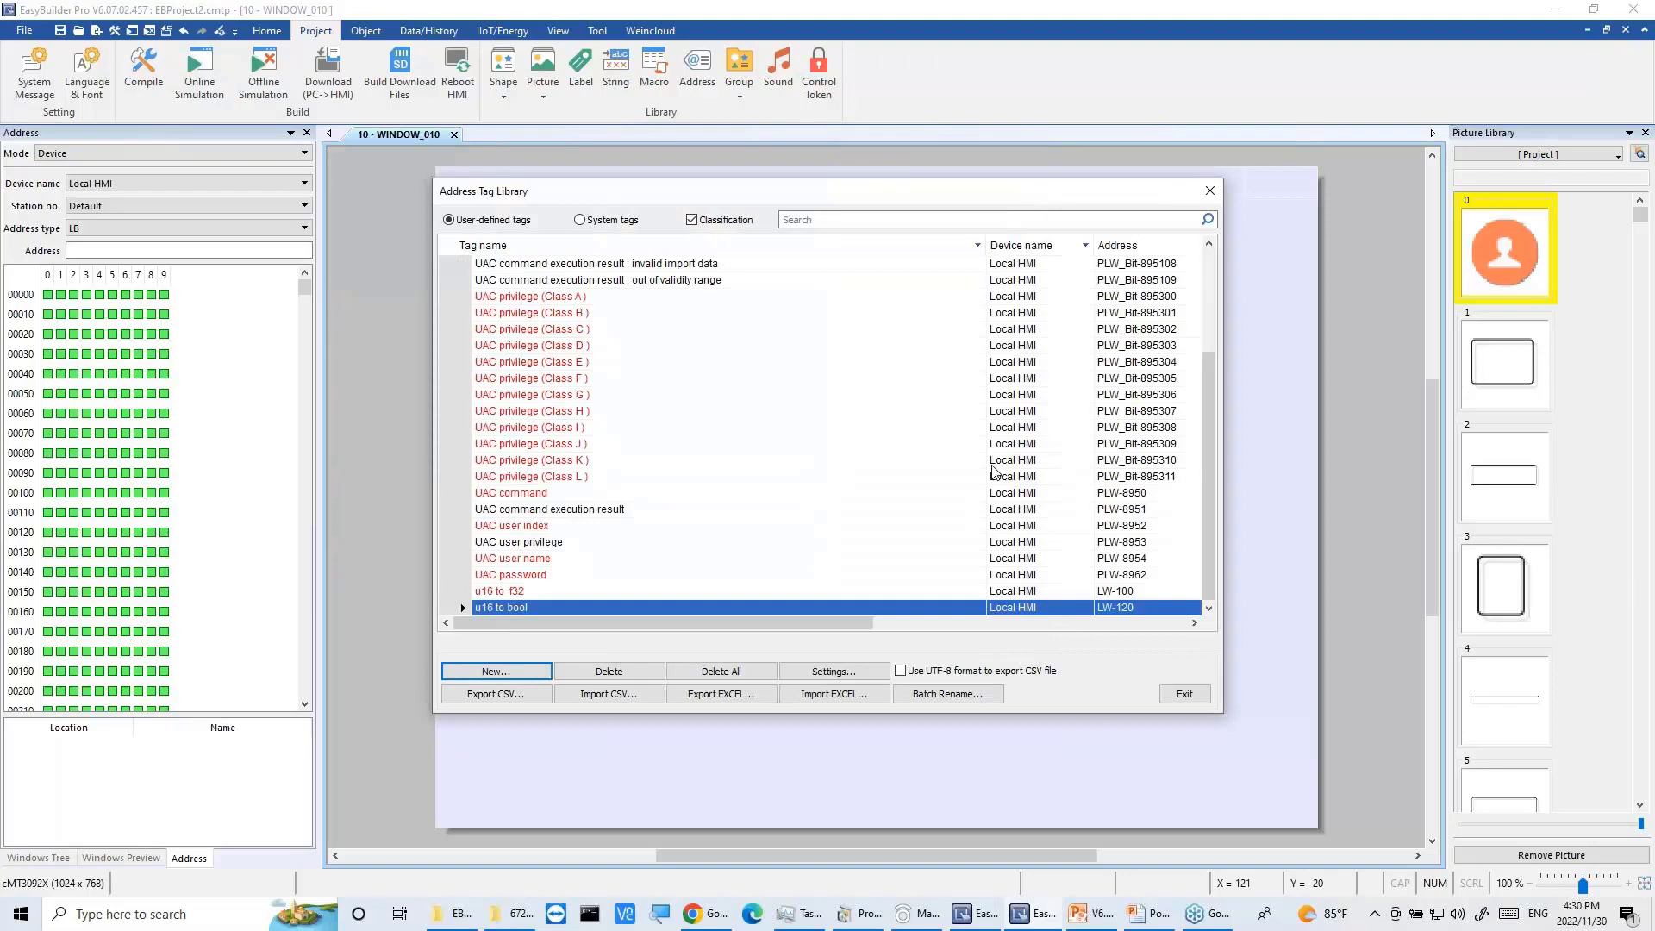
{"action": "left_click", "coordinate": [1197, 703]}
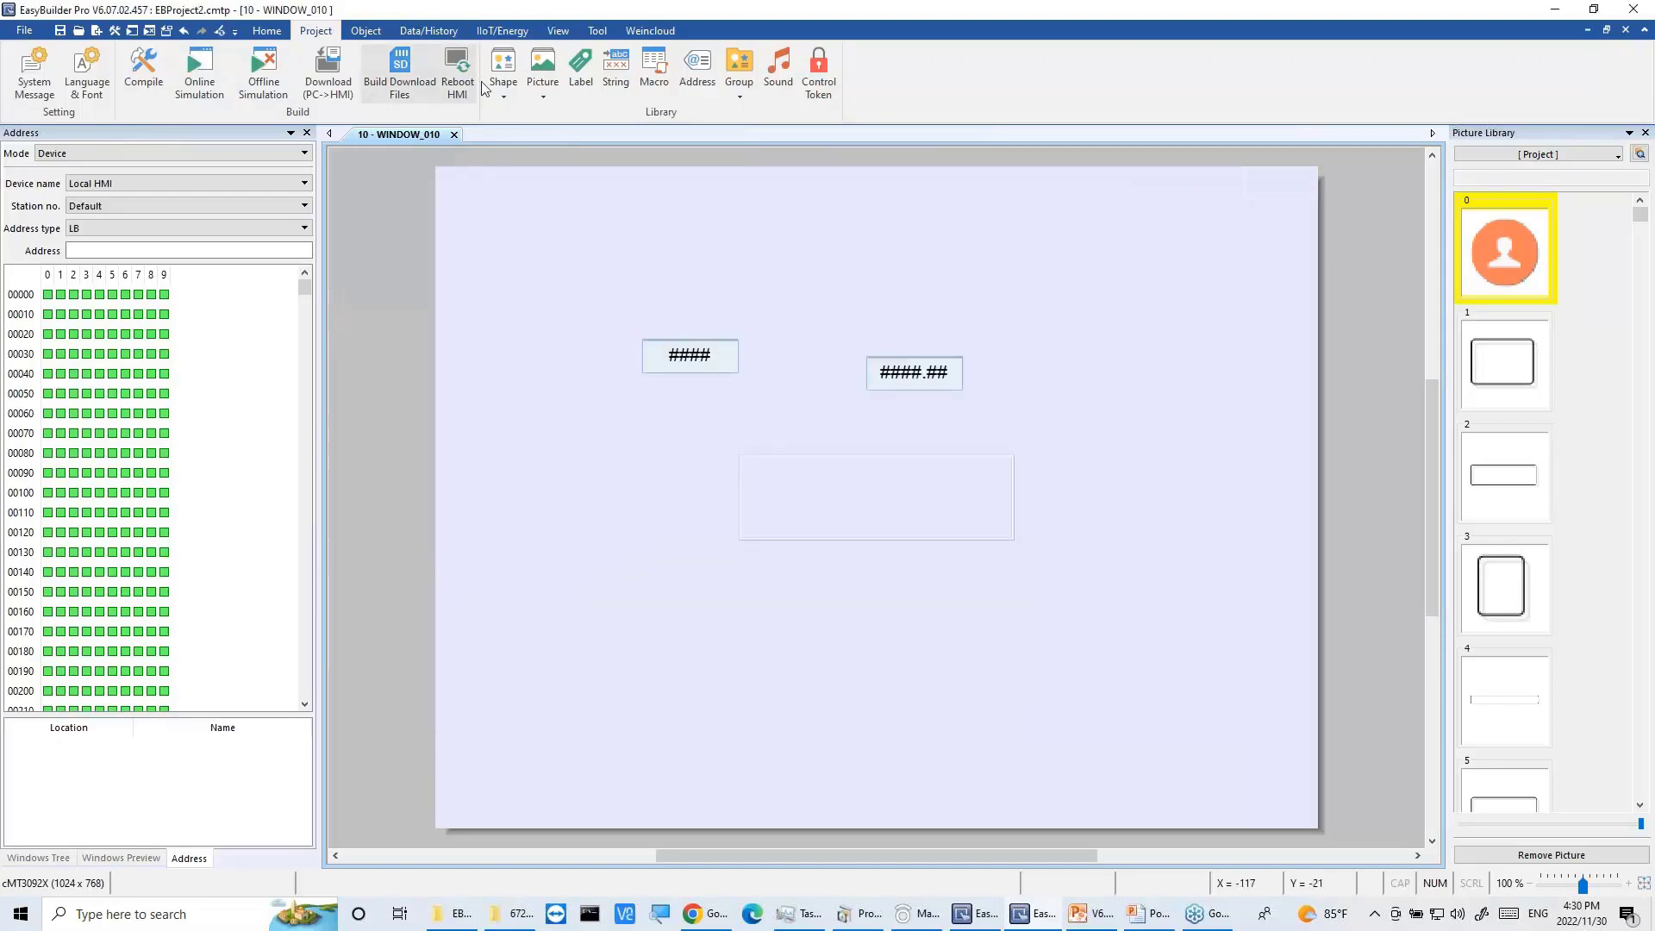
Step: Add a numeric object with Local HMI address LW 120 and place it below the LW-100 numeric object
{"action": "left_click", "coordinate": [369, 32]}
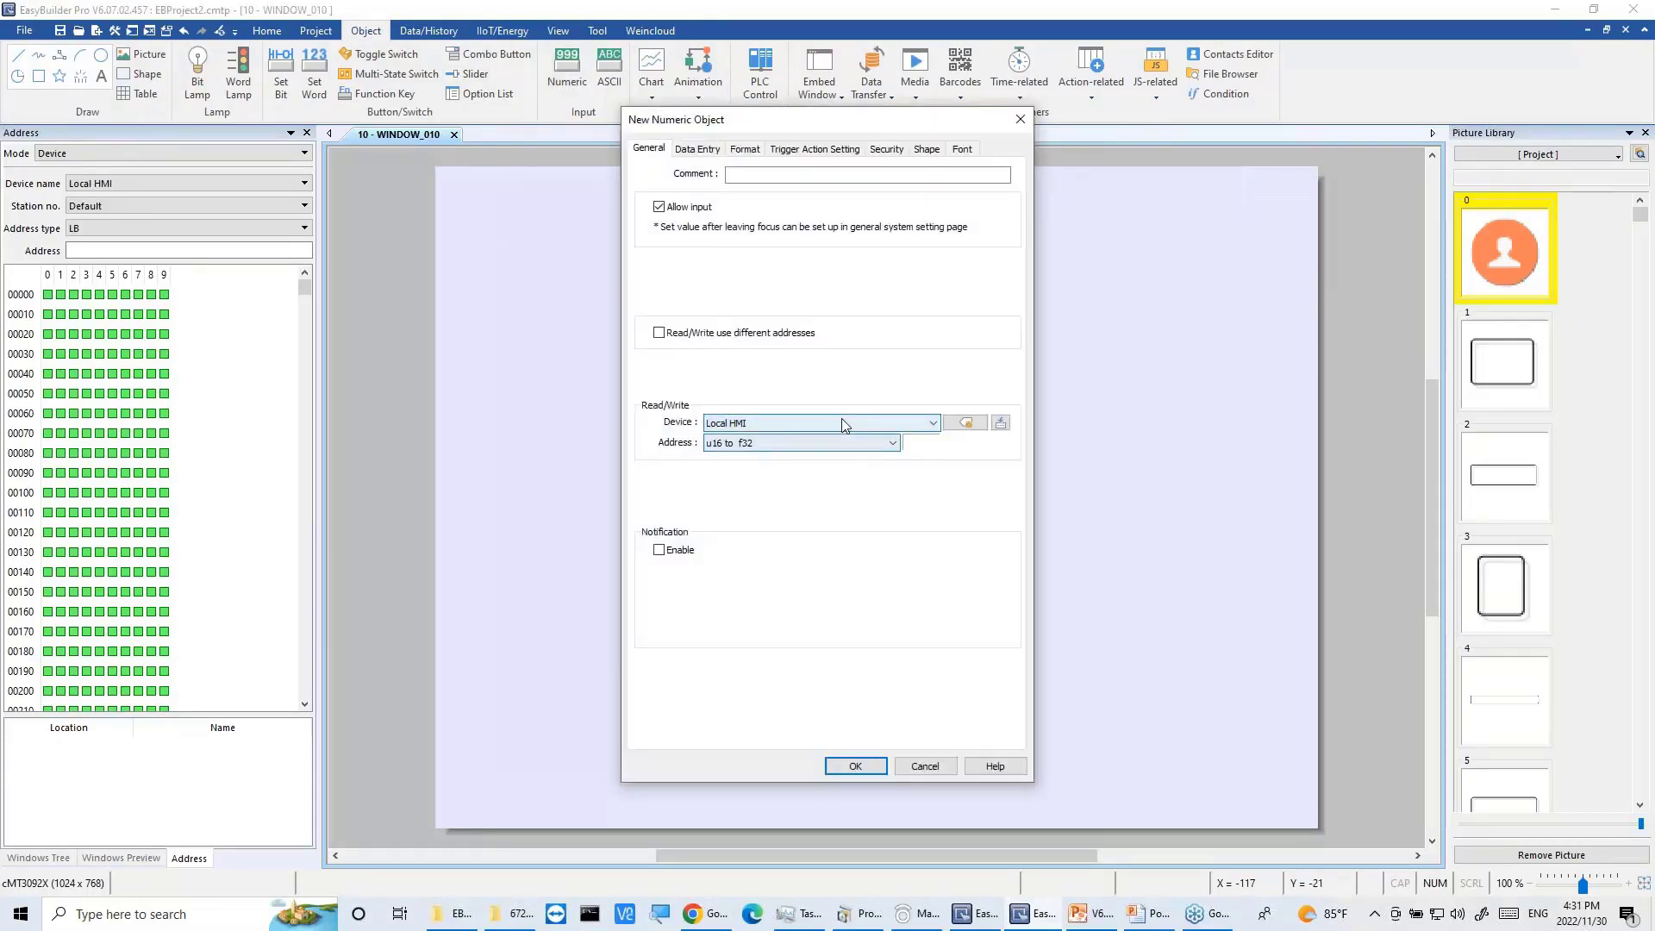
{"action": "left_click", "coordinate": [966, 424]}
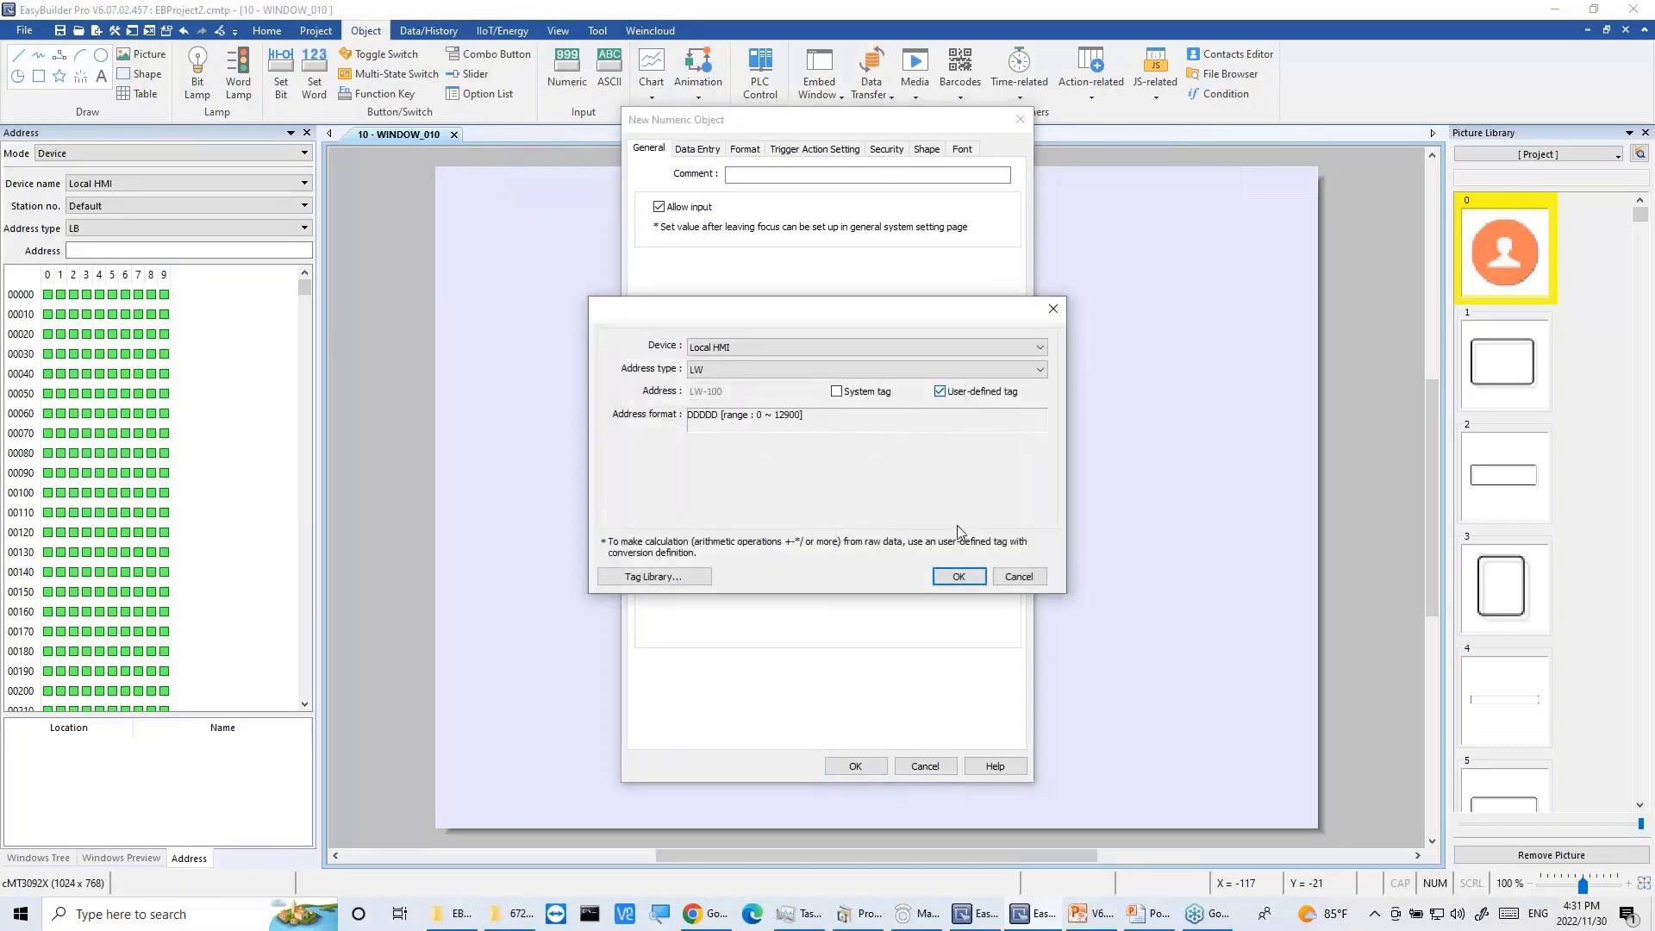
{"action": "left_click", "coordinate": [940, 391]}
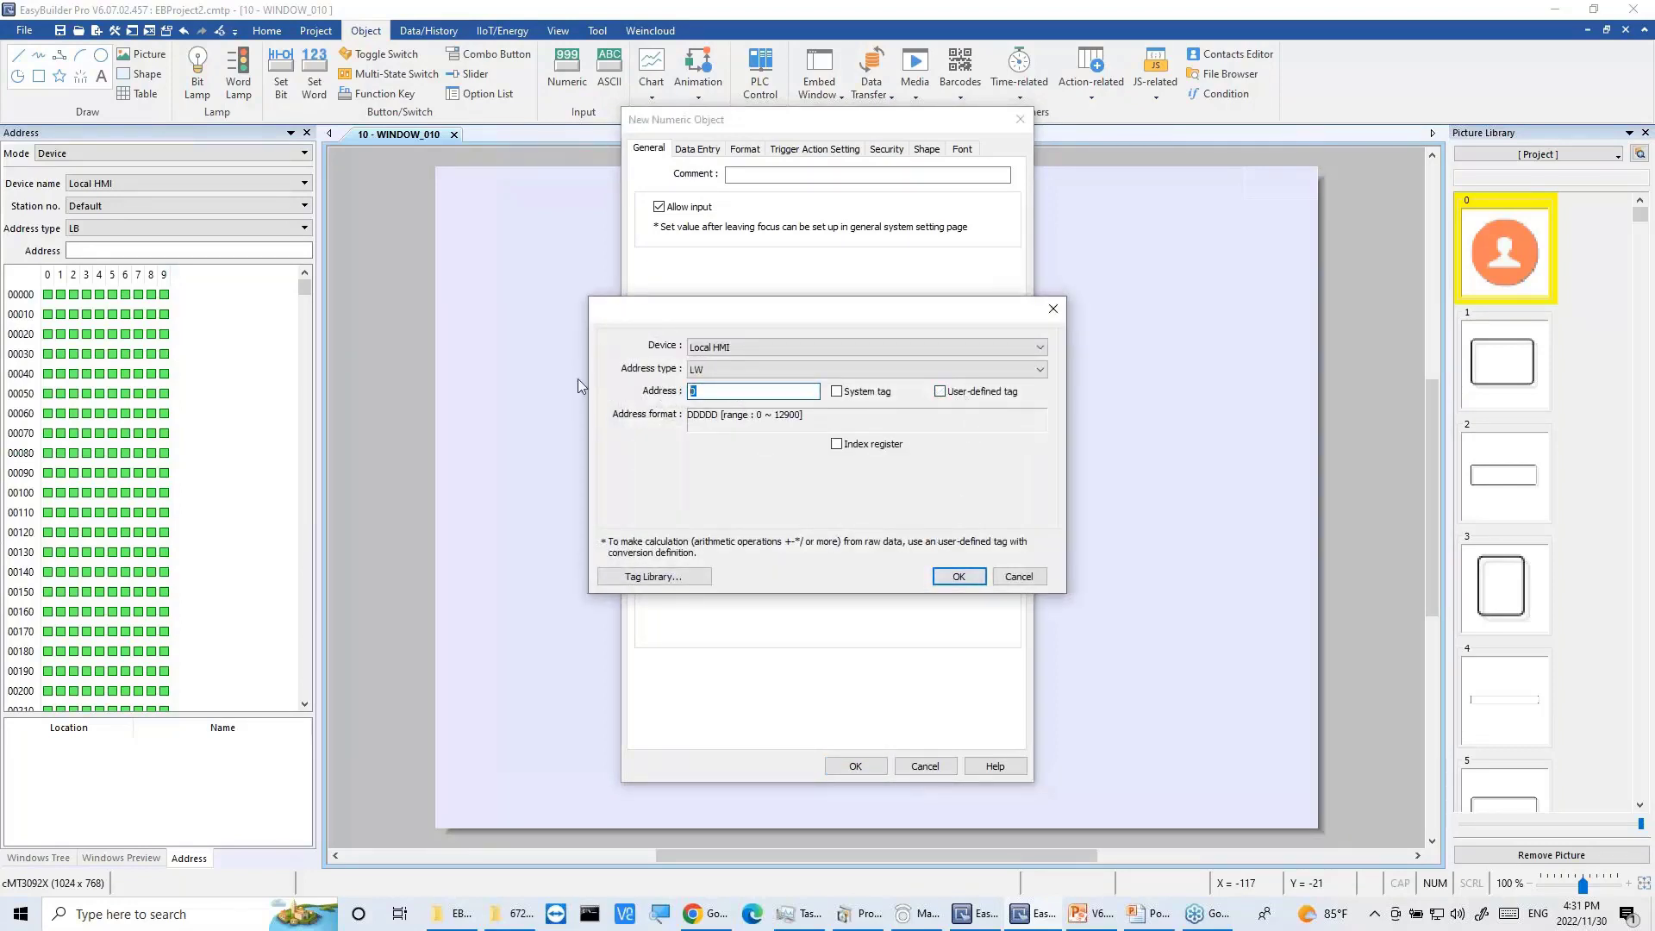
{"action": "type", "text": "120"}
{"action": "left_click", "coordinate": [957, 578]}
{"action": "left_click", "coordinate": [854, 767]}
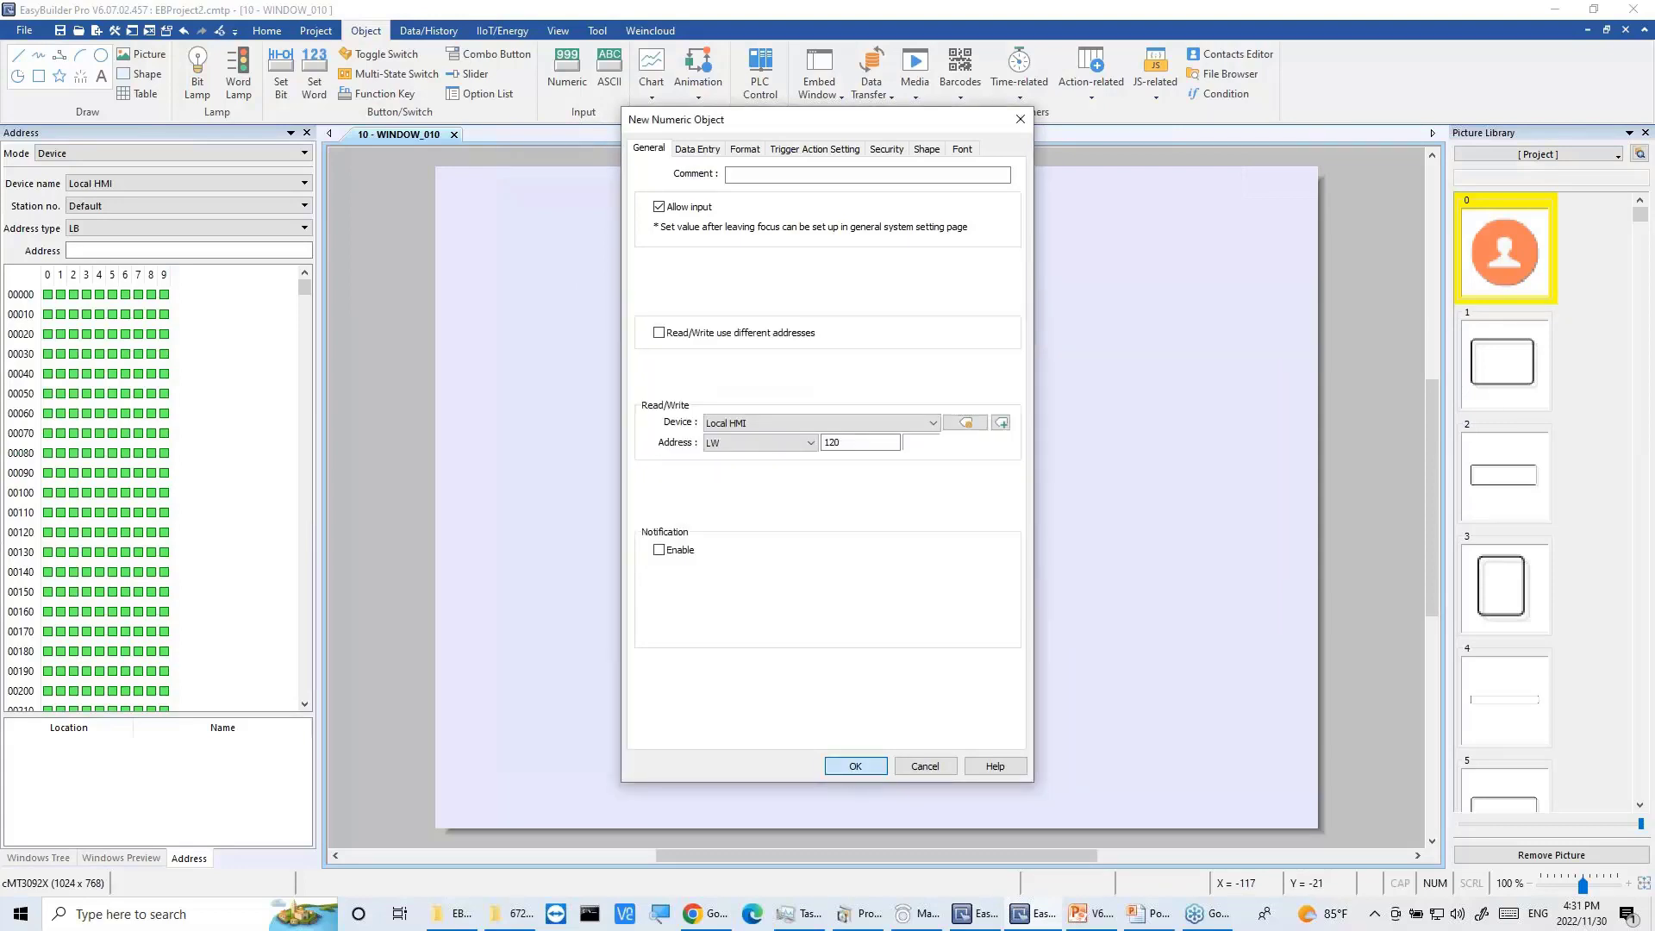
{"action": "left_click", "coordinate": [661, 483]}
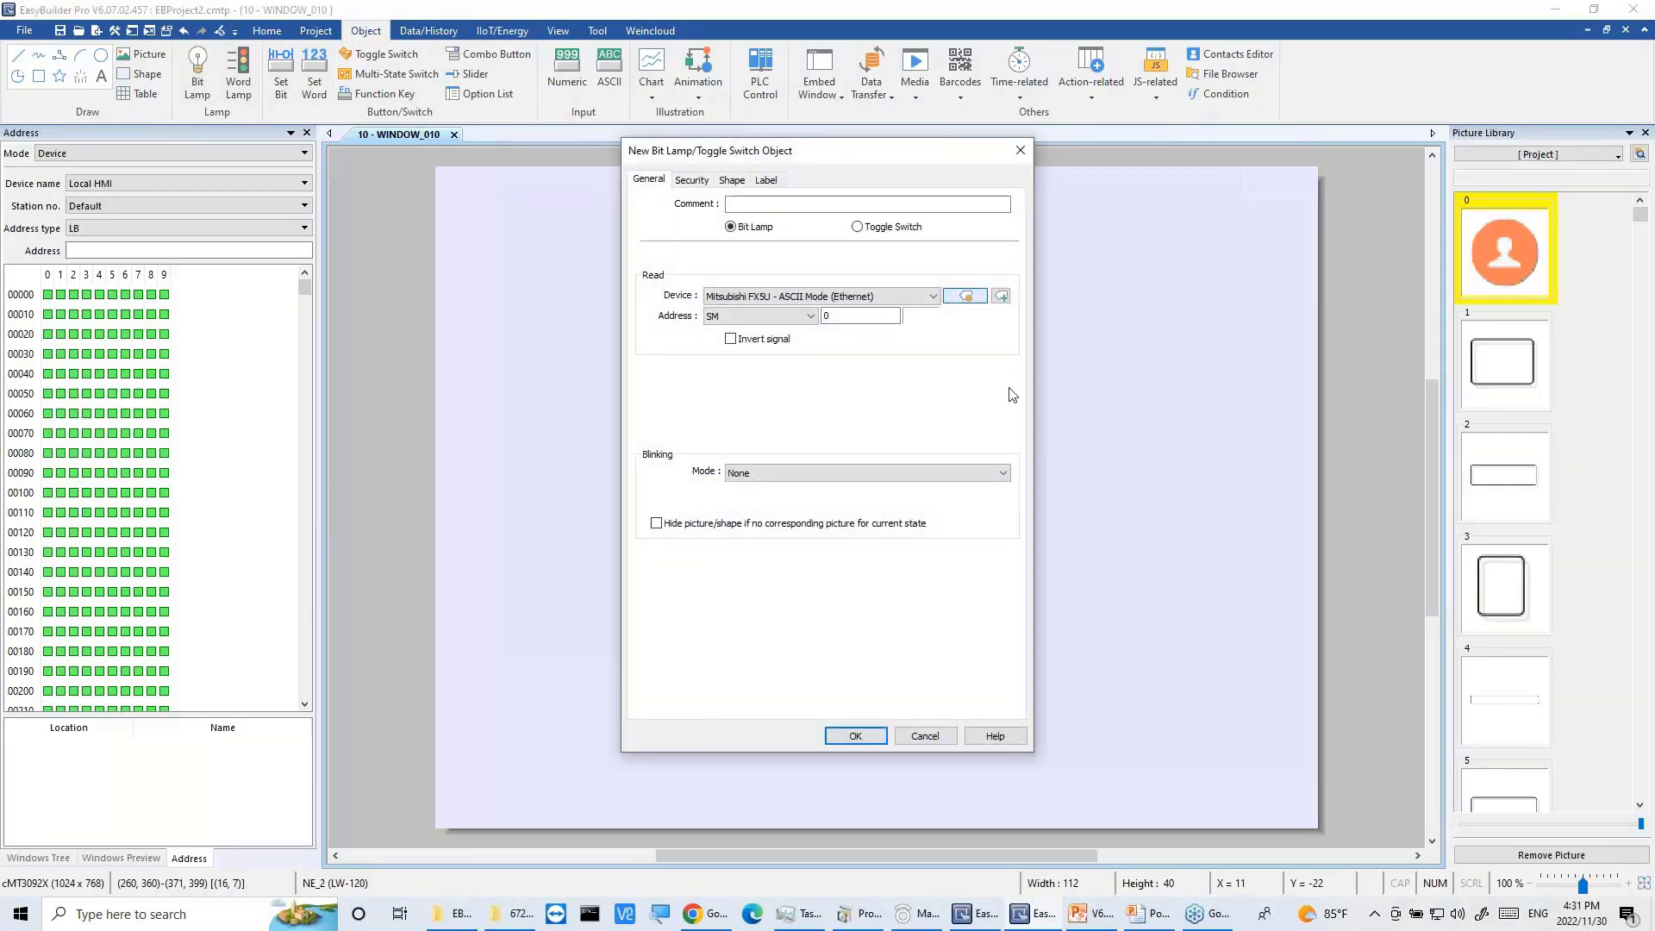
Step: Set a new bit lamp to read the user-defined tag "u16 to bool" on the Local HMI device
{"action": "left_click", "coordinate": [966, 296]}
{"action": "left_click", "coordinate": [1063, 307]}
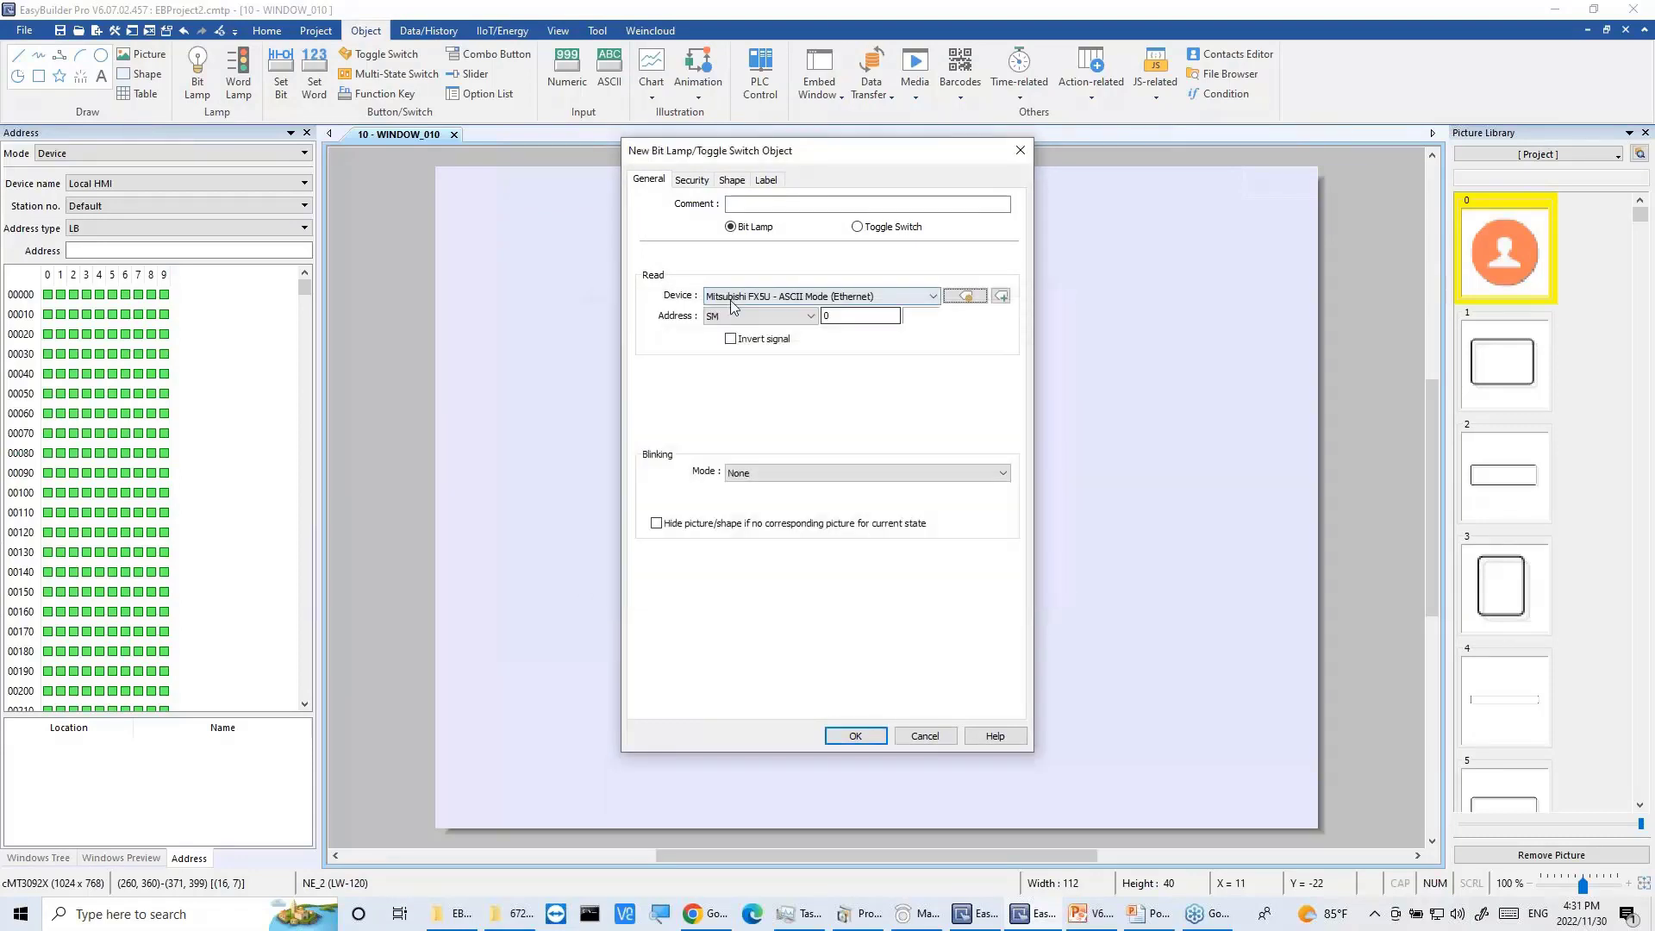
{"action": "left_click", "coordinate": [731, 298]}
{"action": "left_click", "coordinate": [743, 312]}
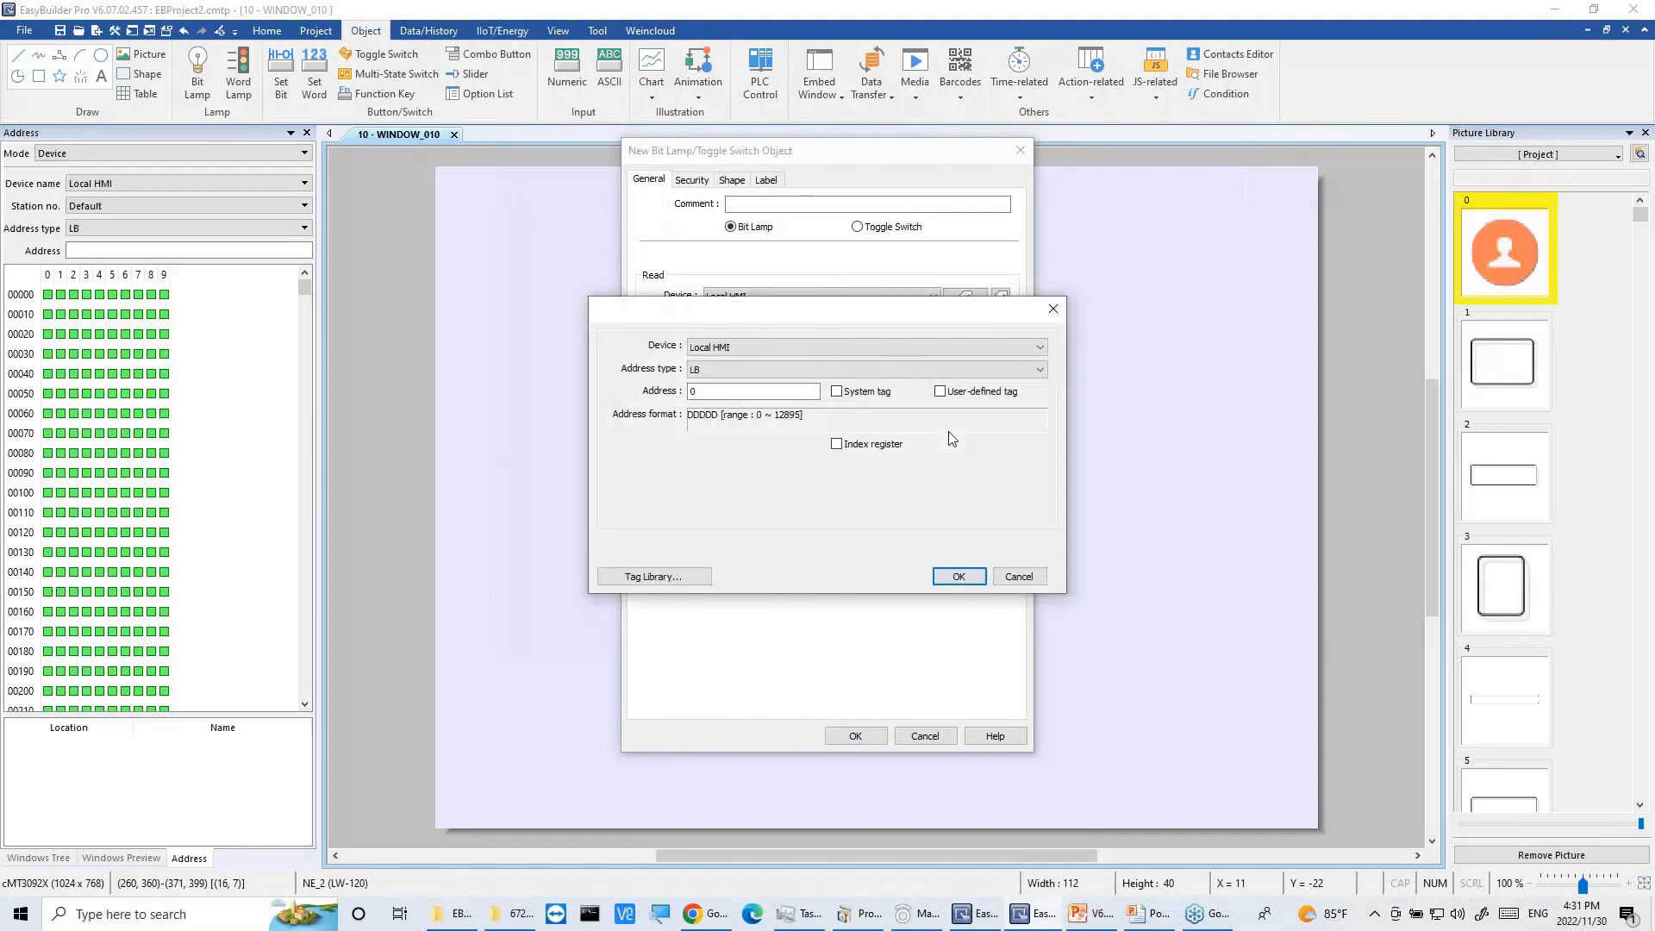
{"action": "left_click", "coordinate": [940, 392]}
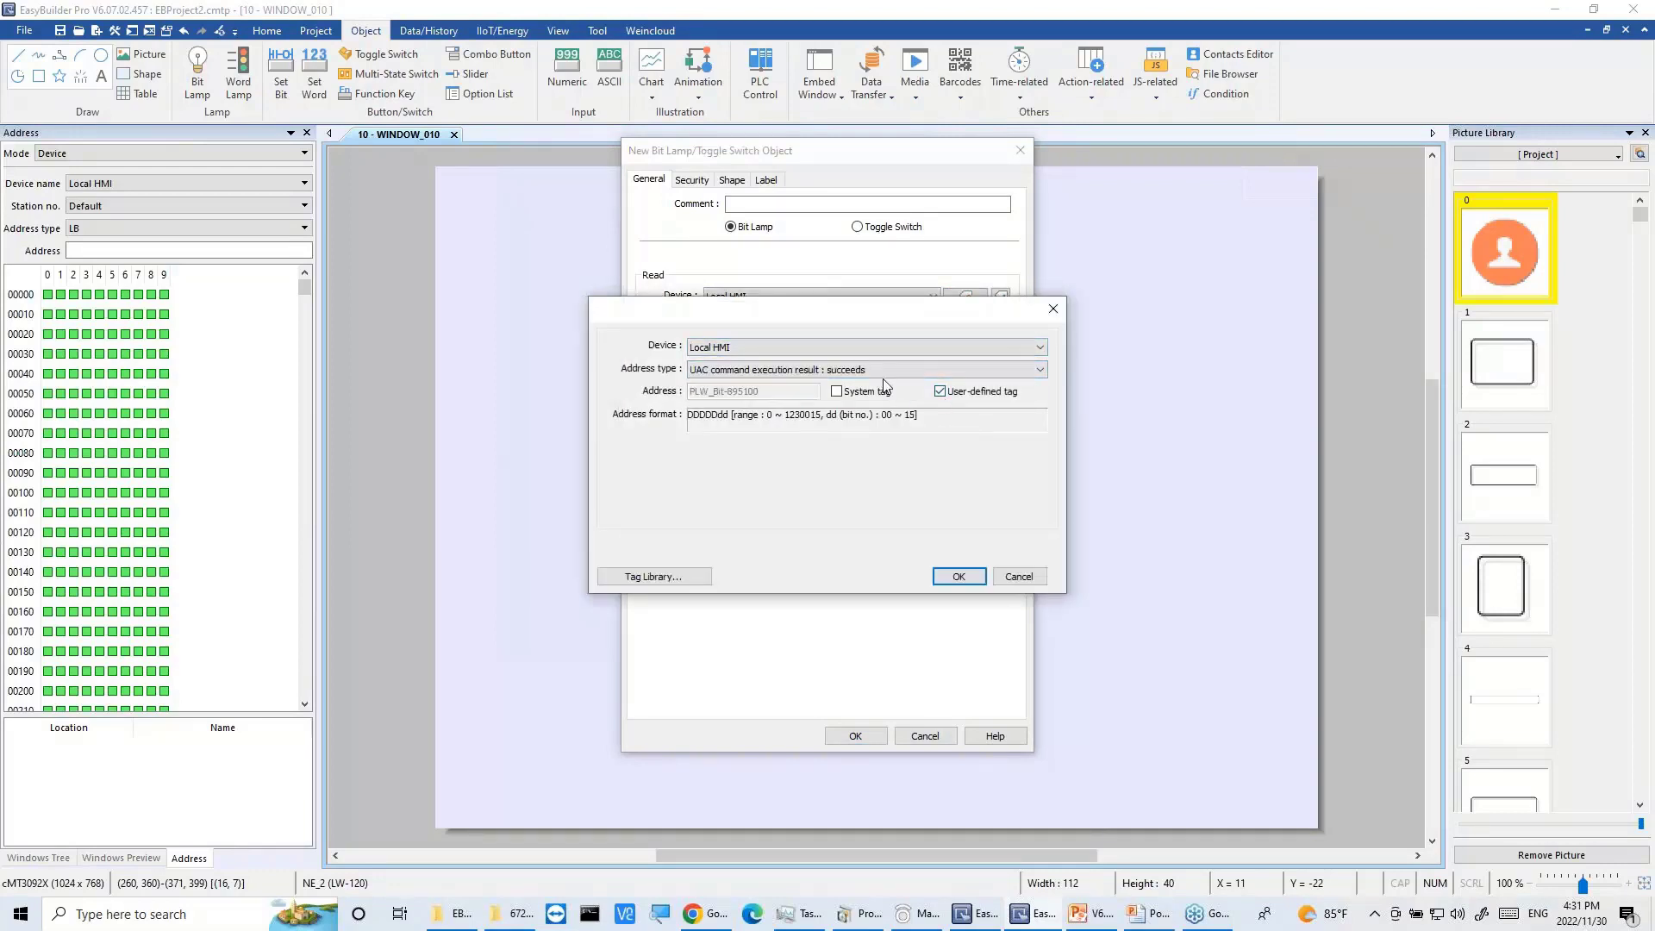
{"action": "left_click", "coordinate": [940, 370]}
{"action": "scroll", "coordinate": [865, 490], "scroll_direction": "down", "scroll_amount": 10}
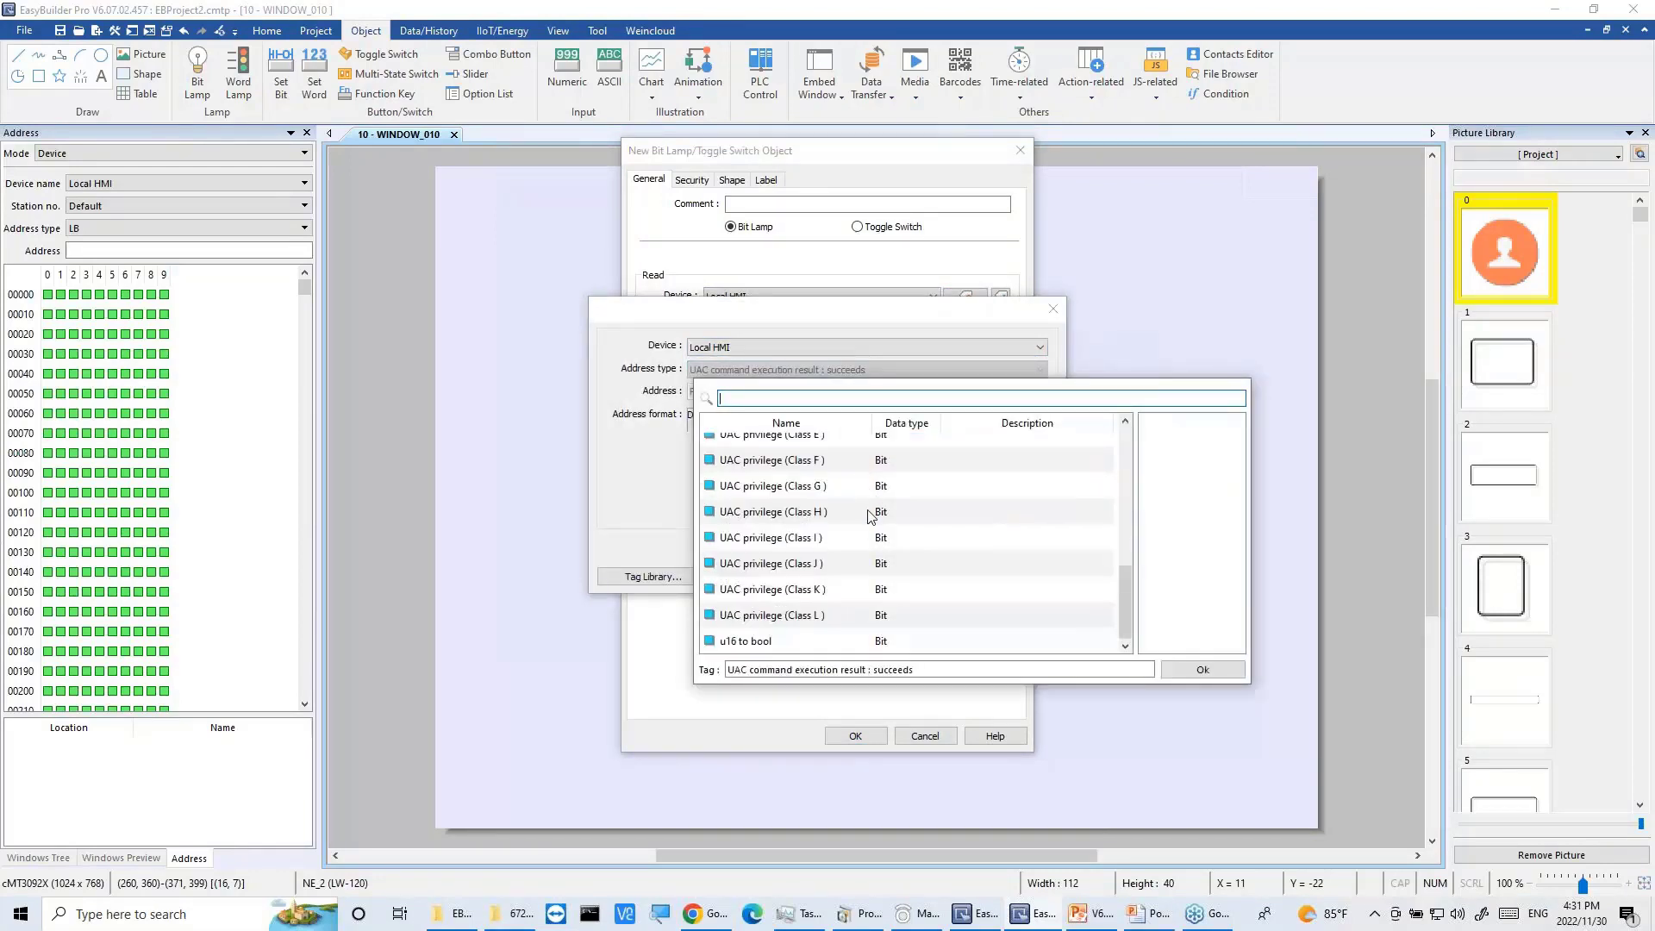
{"action": "left_click", "coordinate": [761, 643]}
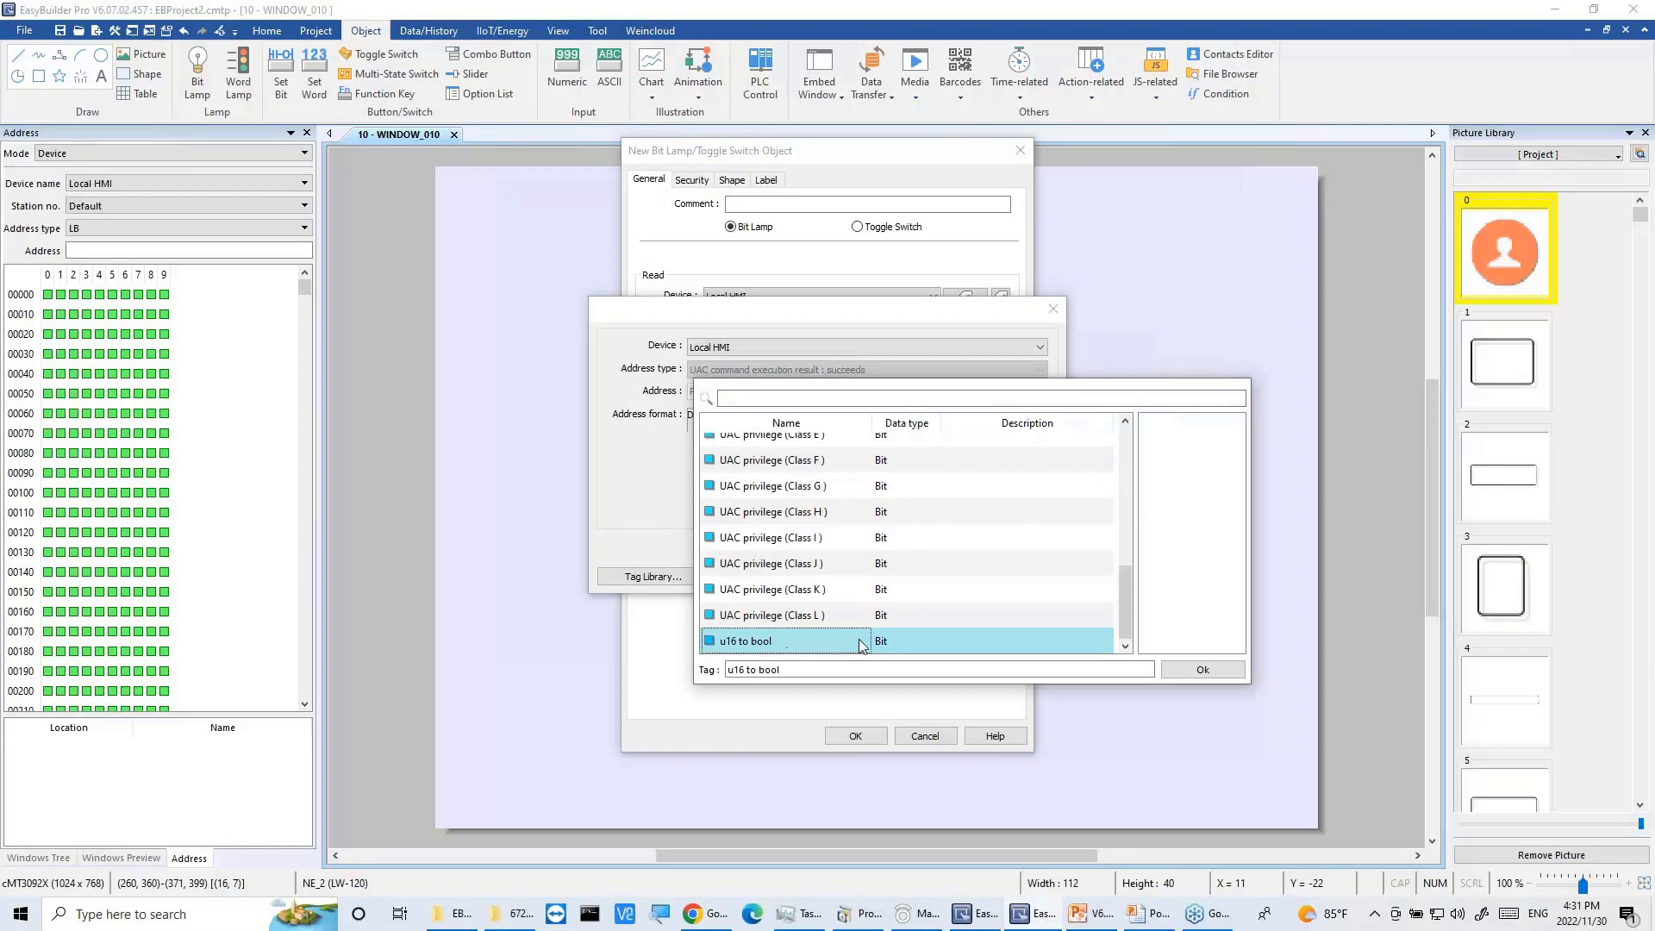
{"action": "left_click", "coordinate": [1202, 670]}
{"action": "left_click", "coordinate": [942, 577]}
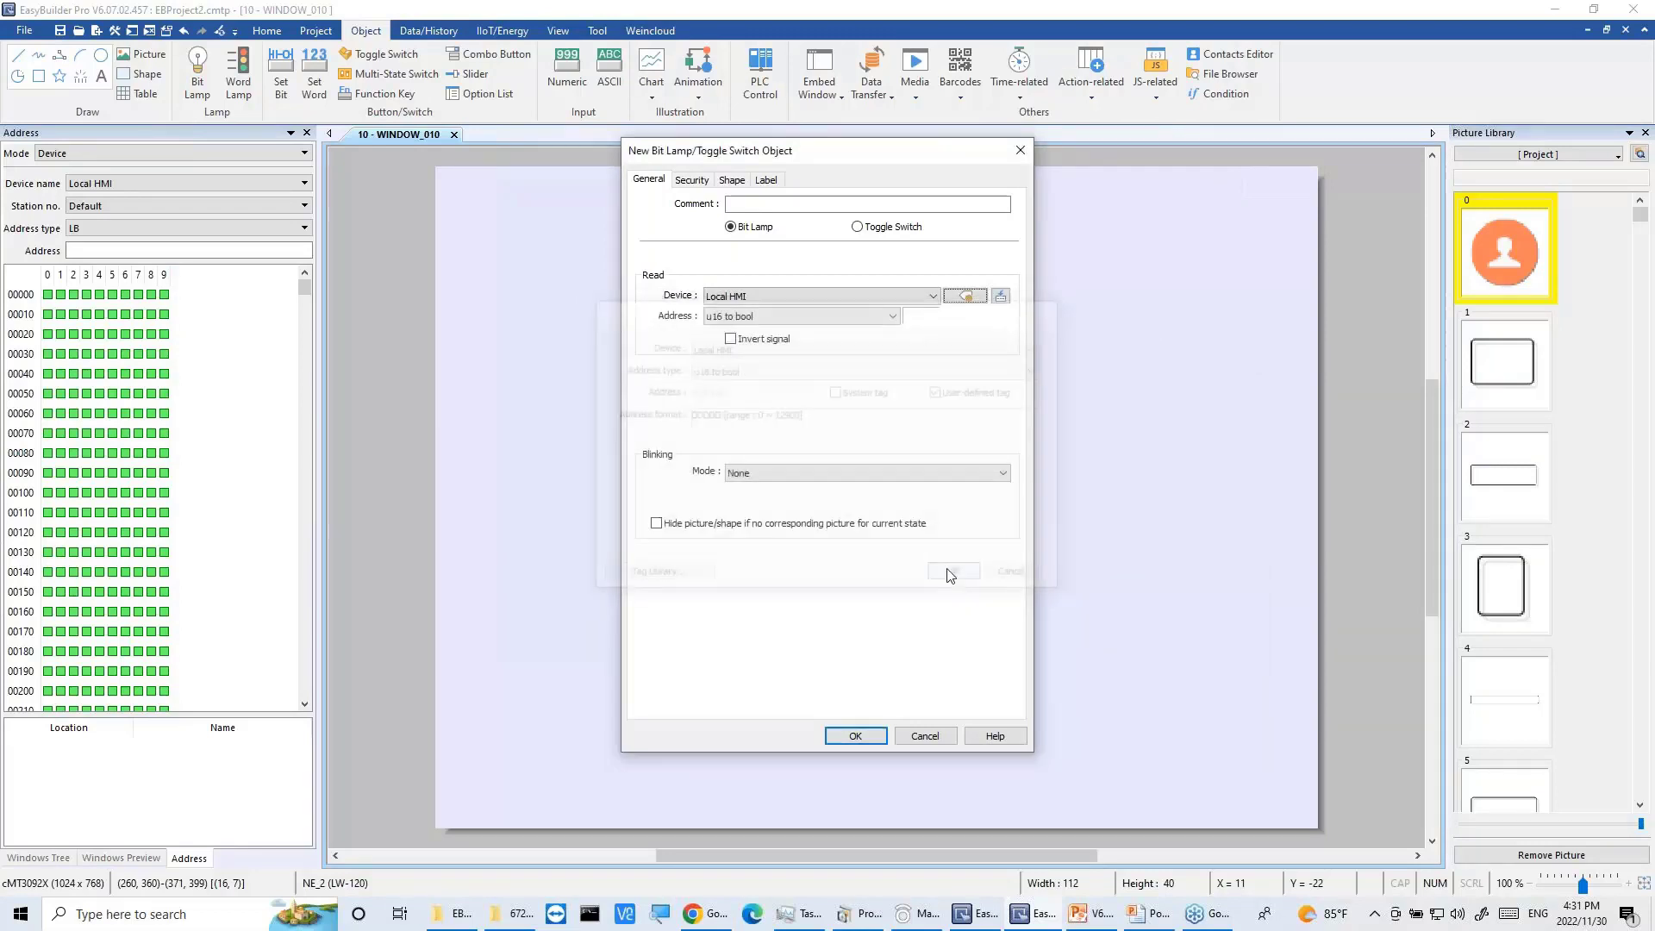
Step: Place the bit lamp to the right of the LW-120 numeric object
{"action": "left_click", "coordinate": [854, 736]}
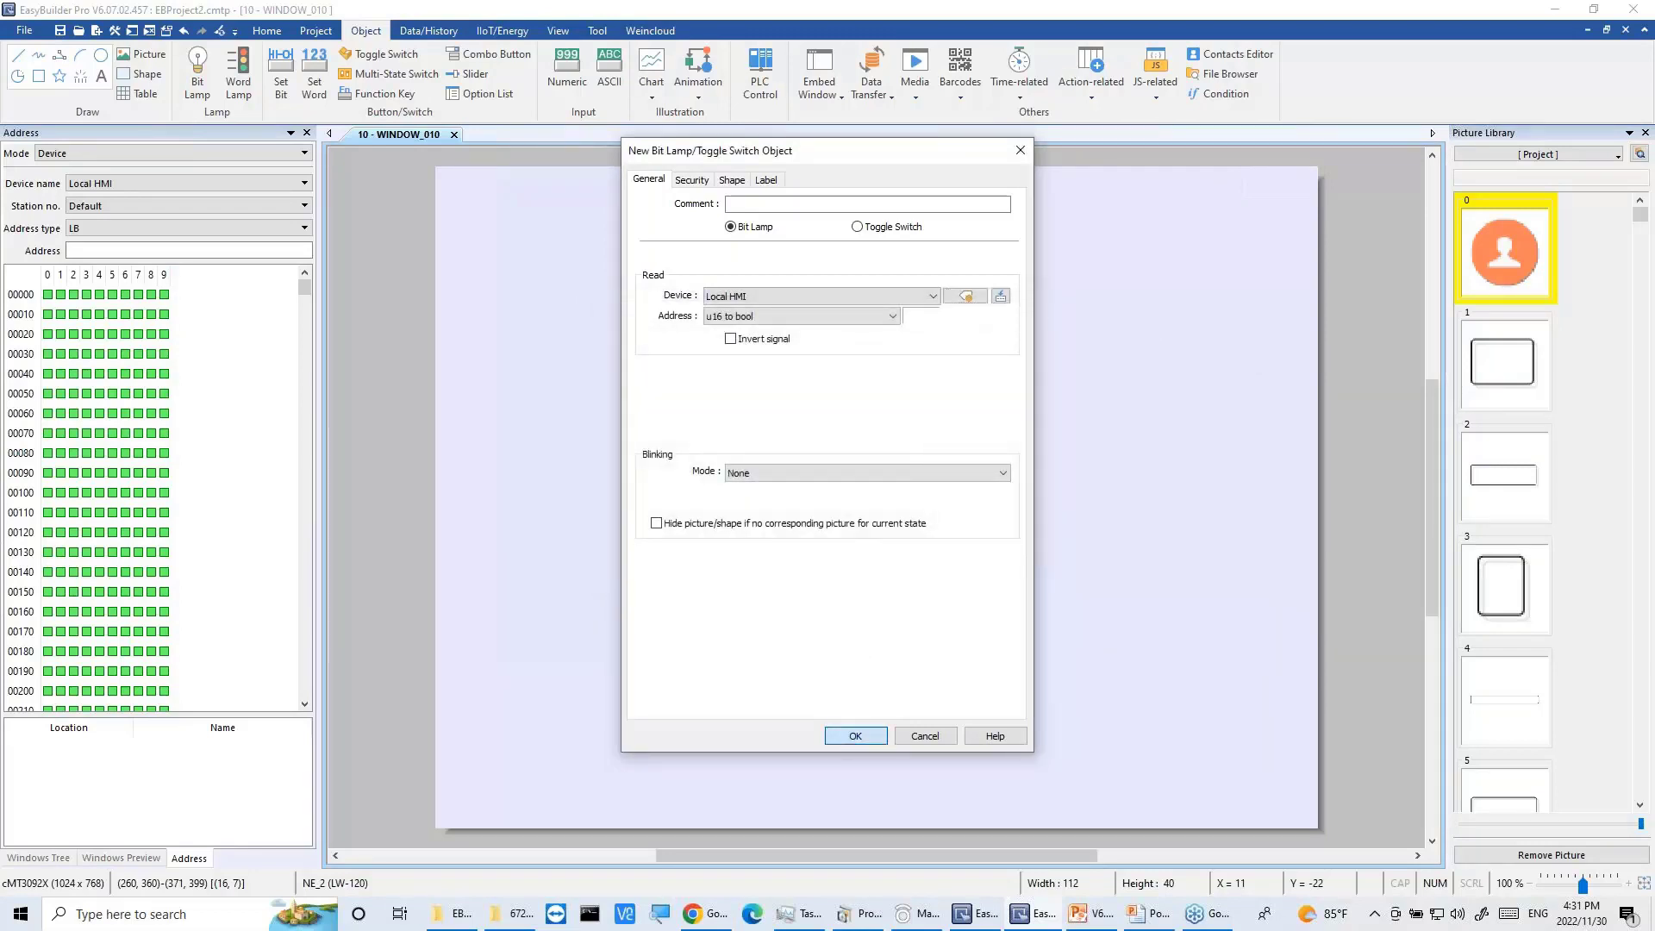
{"action": "left_click", "coordinate": [881, 458]}
{"action": "left_click", "coordinate": [1109, 575]}
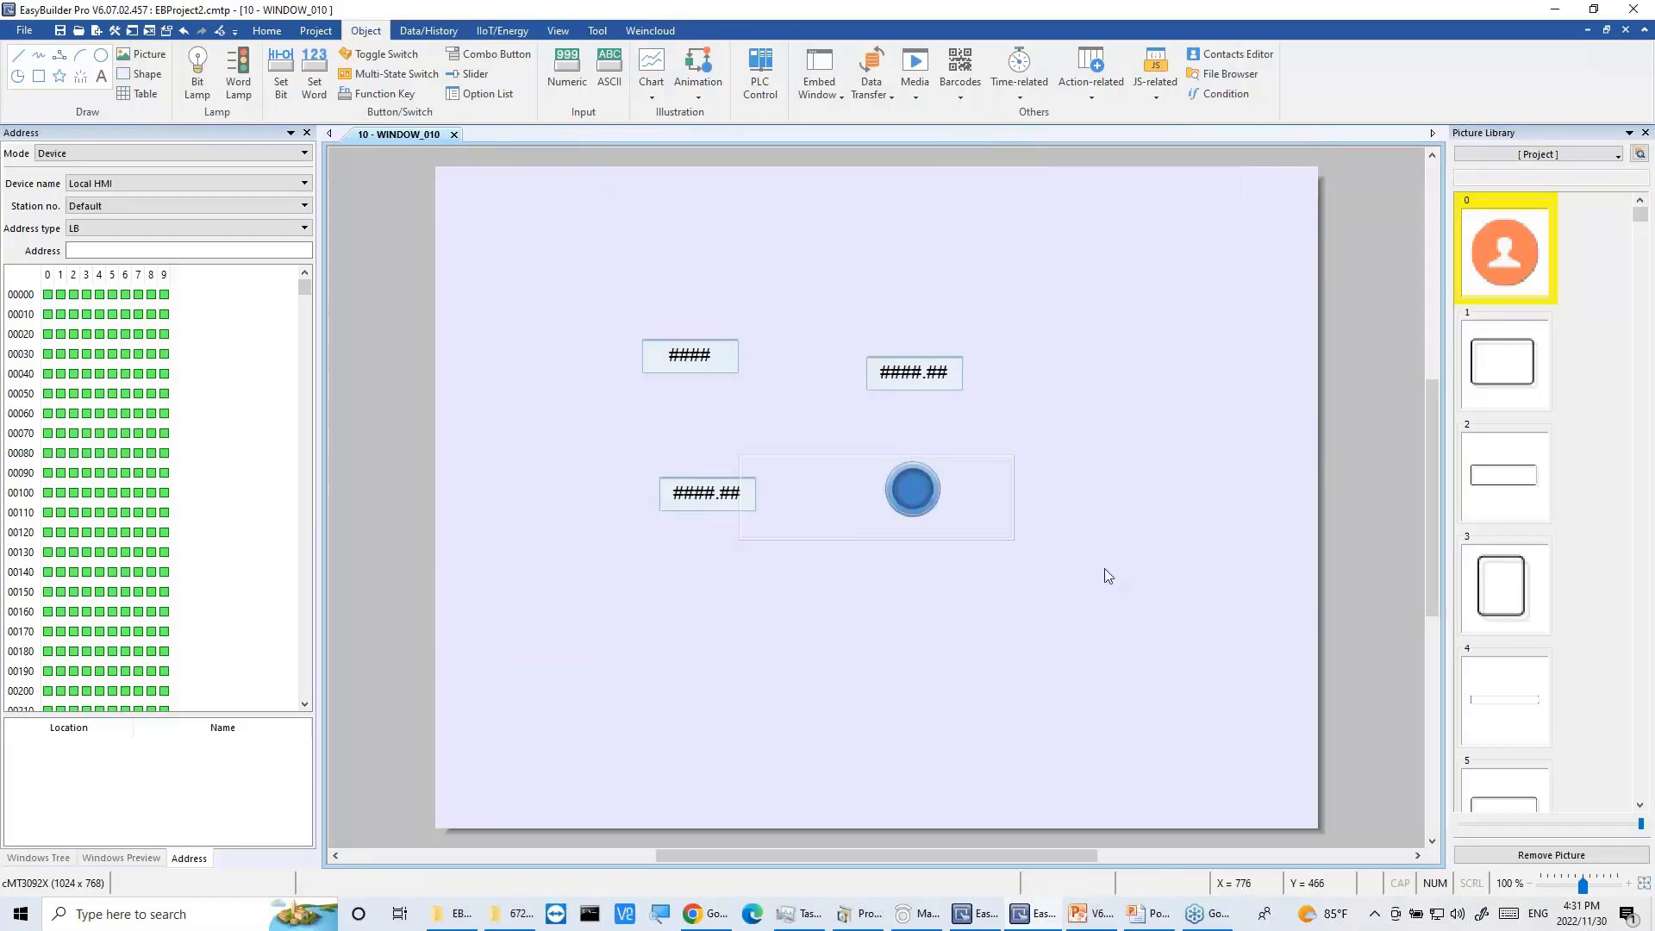
Step: Run the simulation, dismiss the device message, enter 1 in the LW-120 object and return to the editor
{"action": "key", "text": "ctrl+t"}
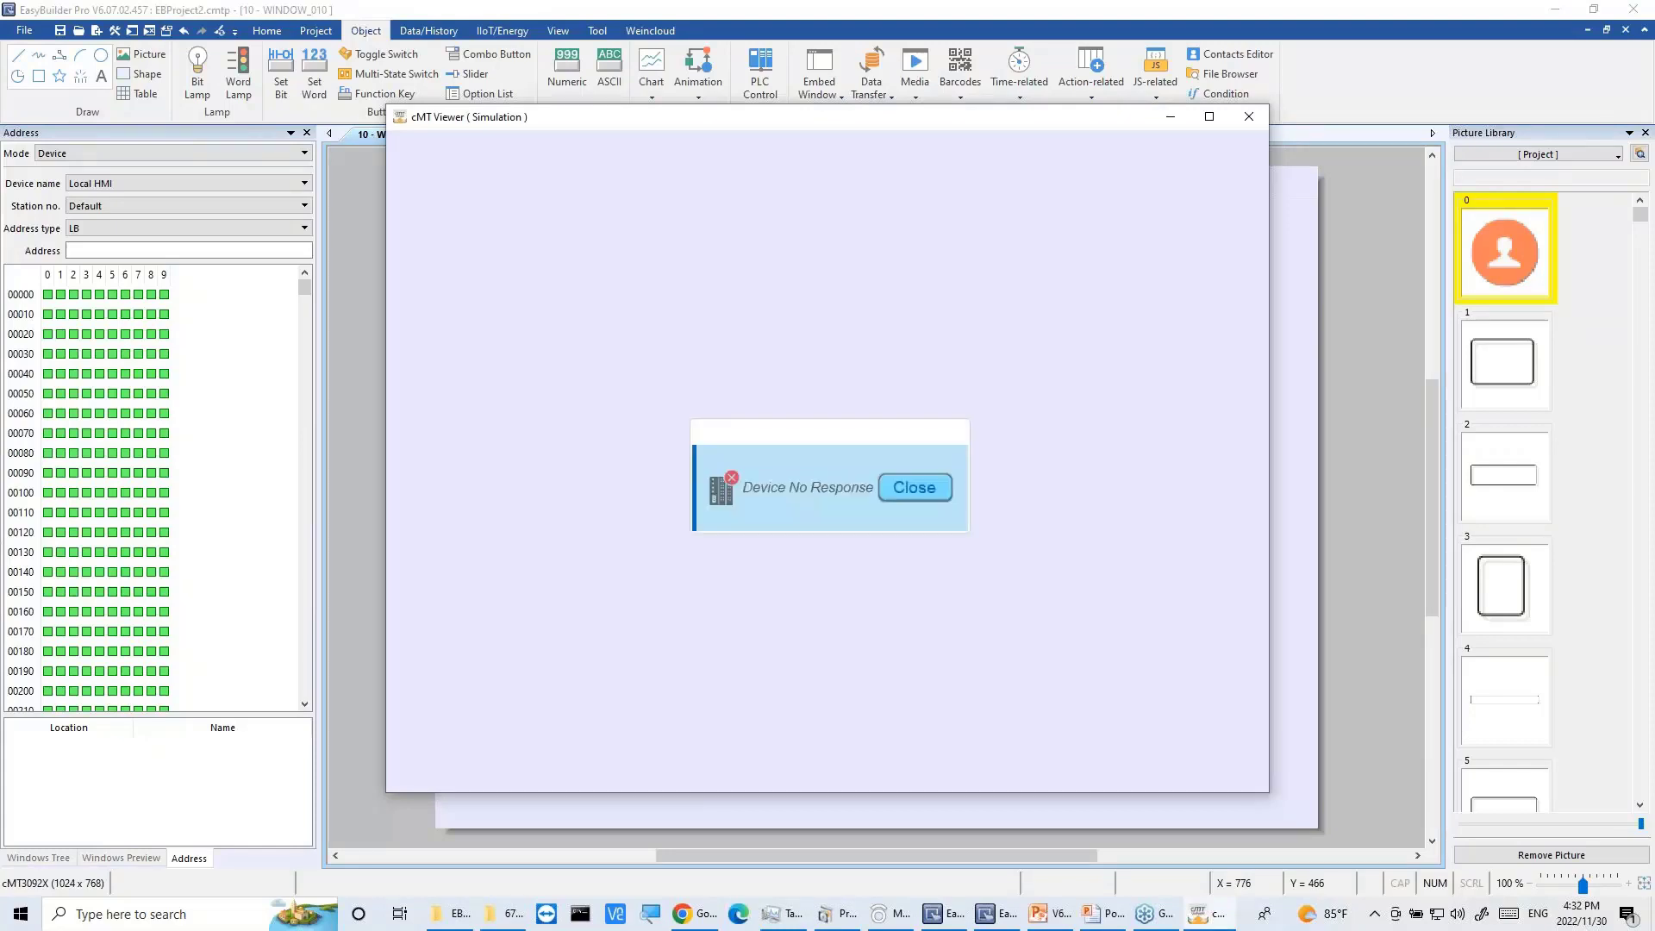
{"action": "left_click", "coordinate": [919, 488]}
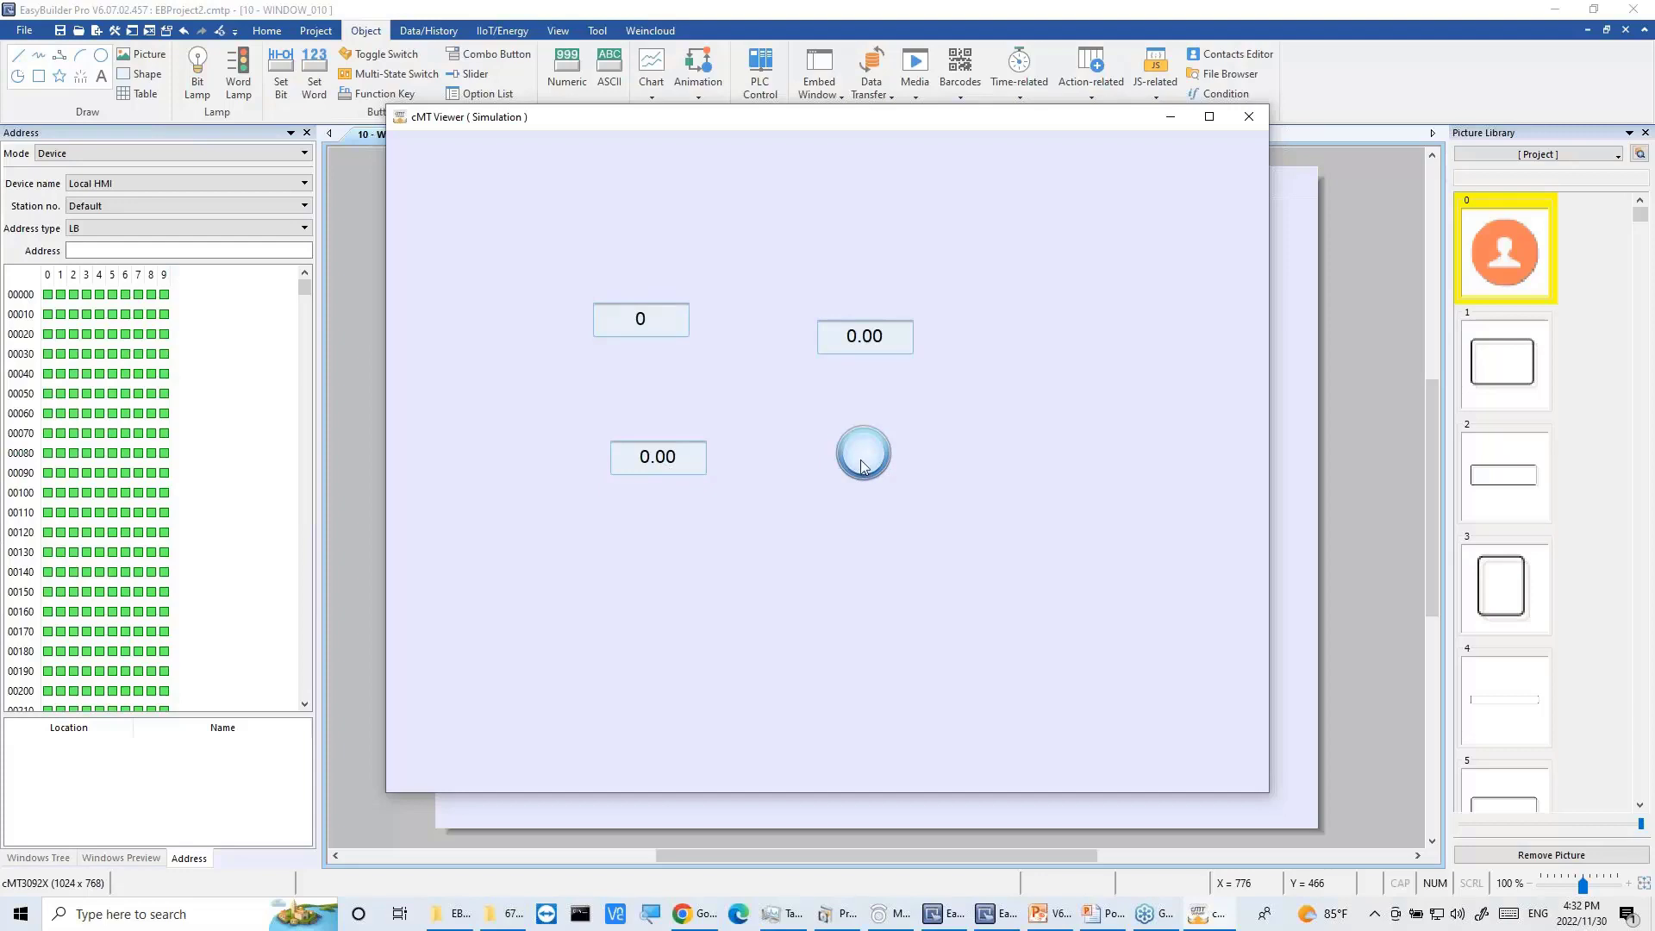
{"action": "left_click", "coordinate": [659, 458]}
{"action": "type", "text": "1"}
{"action": "key", "text": "Return"}
{"action": "left_click", "coordinate": [1286, 514]}
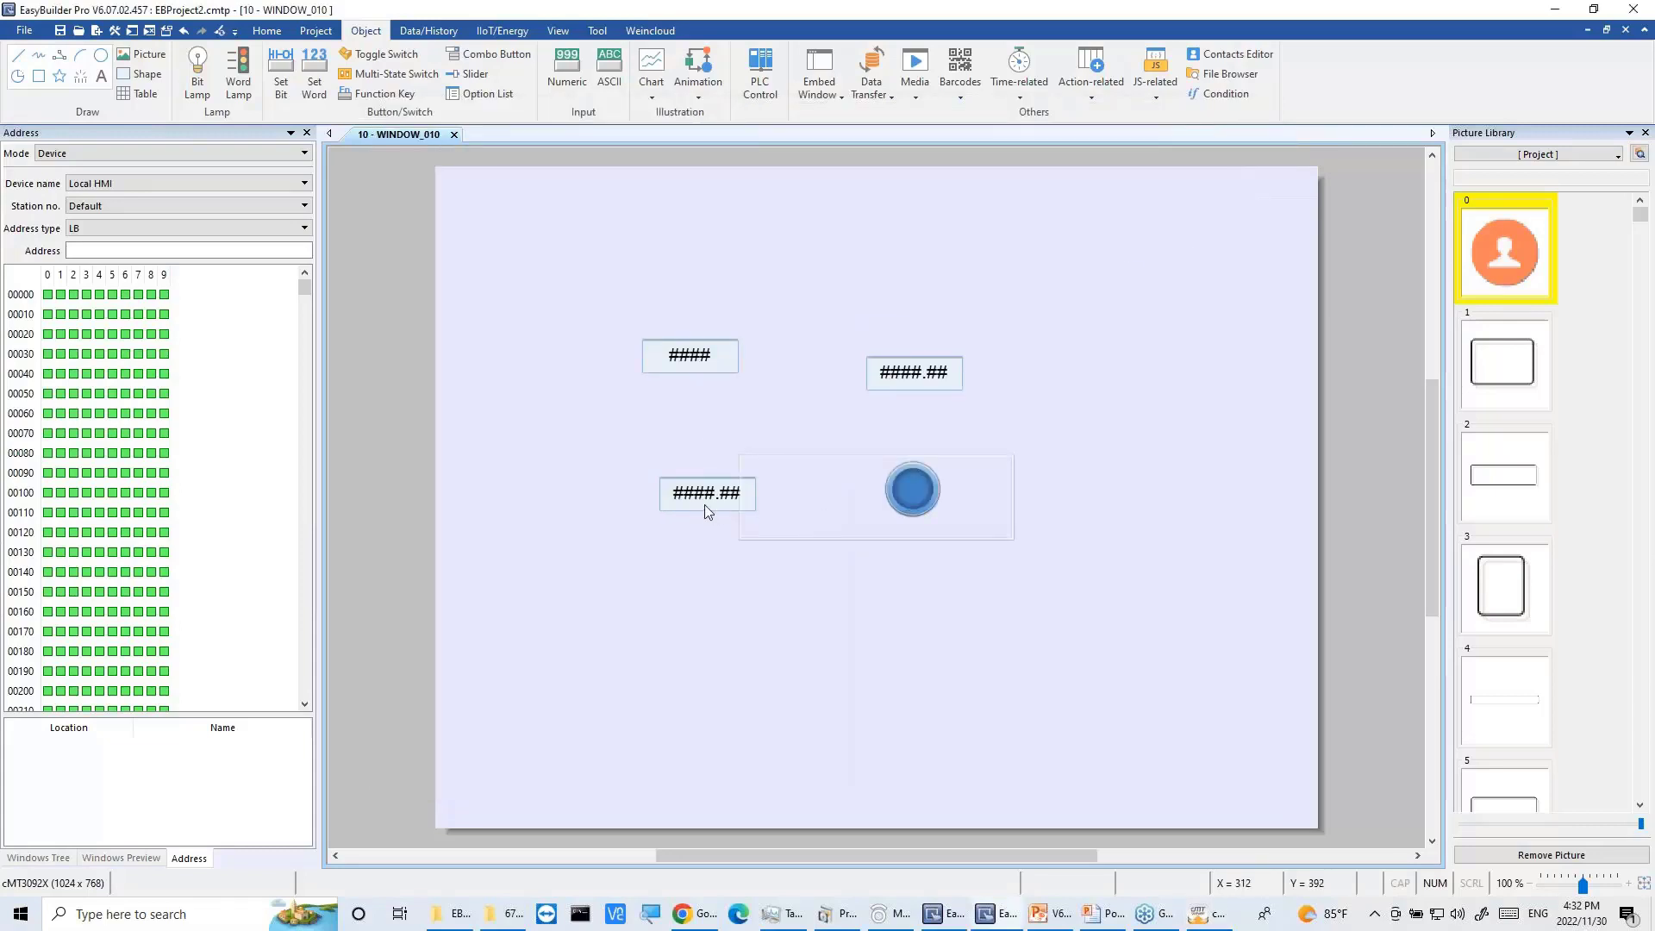
Step: Set the LW-120 numeric object's device data format to 16-bit Unsigned
{"action": "left_click", "coordinate": [706, 506]}
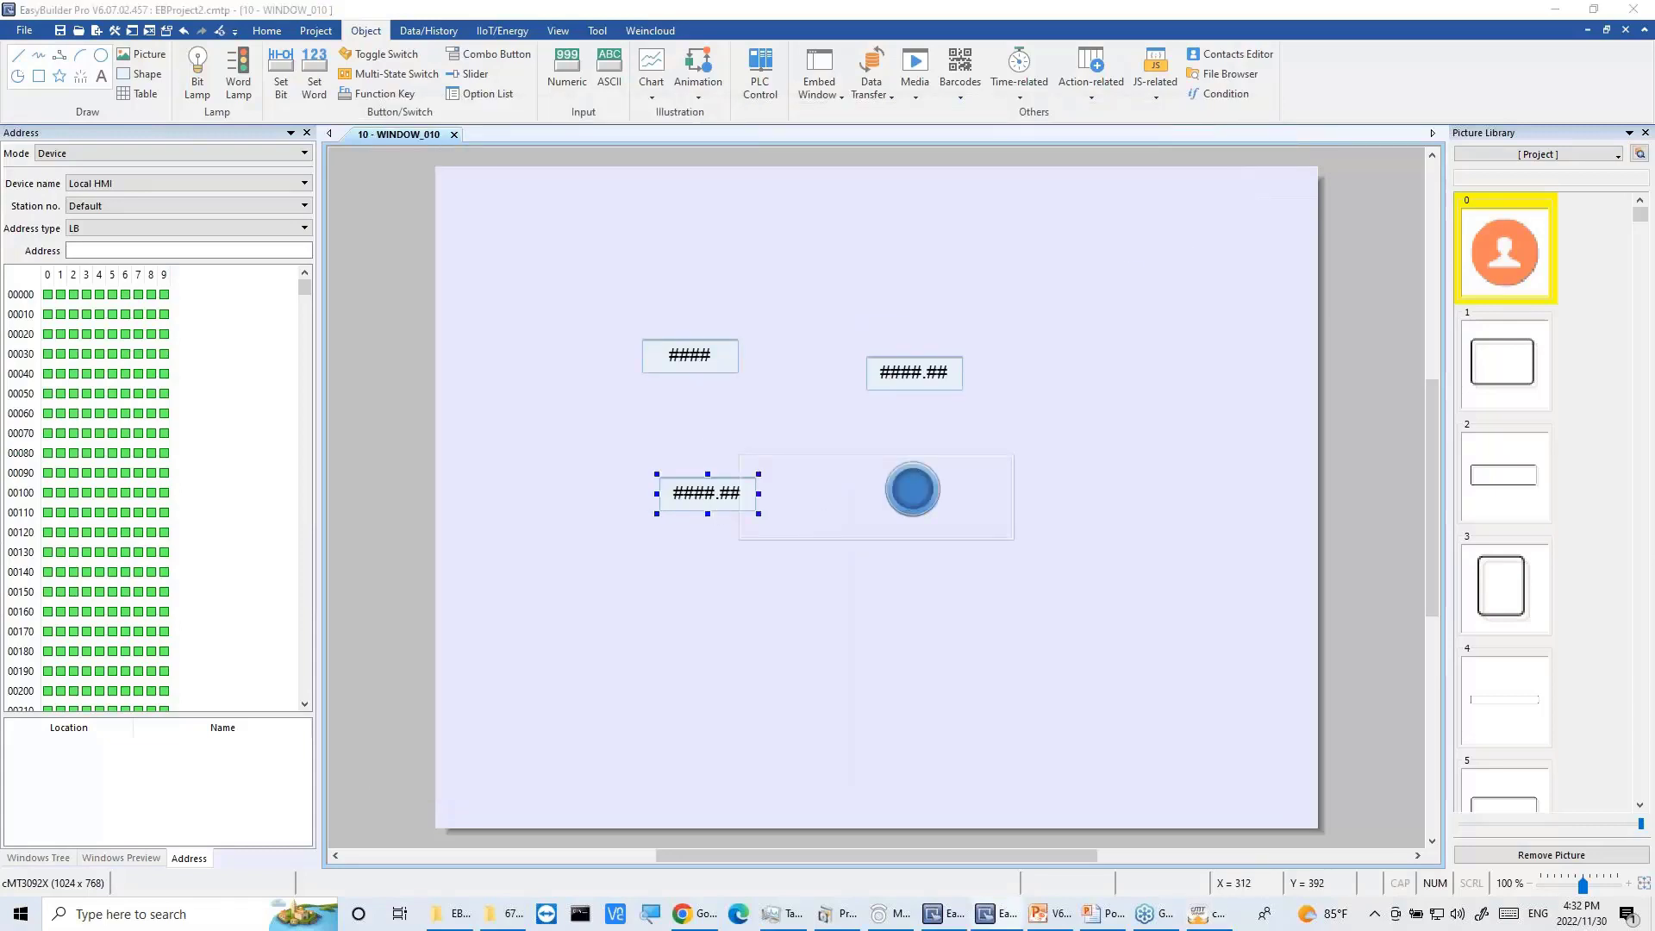
{"action": "double_click", "coordinate": [749, 502]}
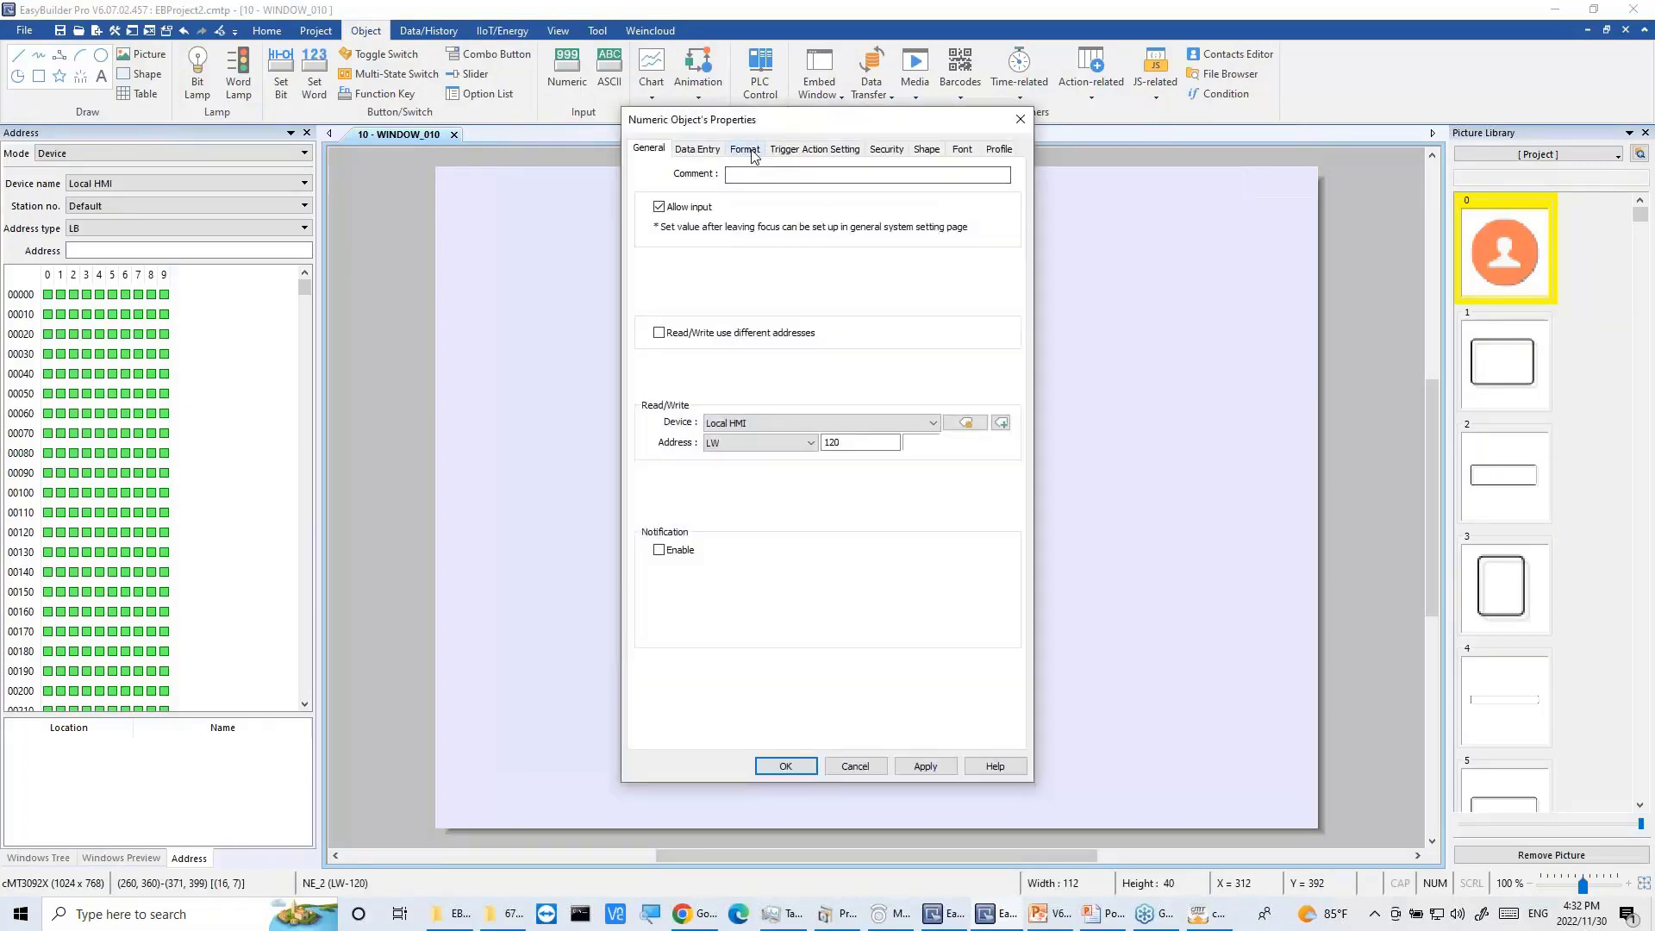
{"action": "left_click", "coordinate": [744, 149]}
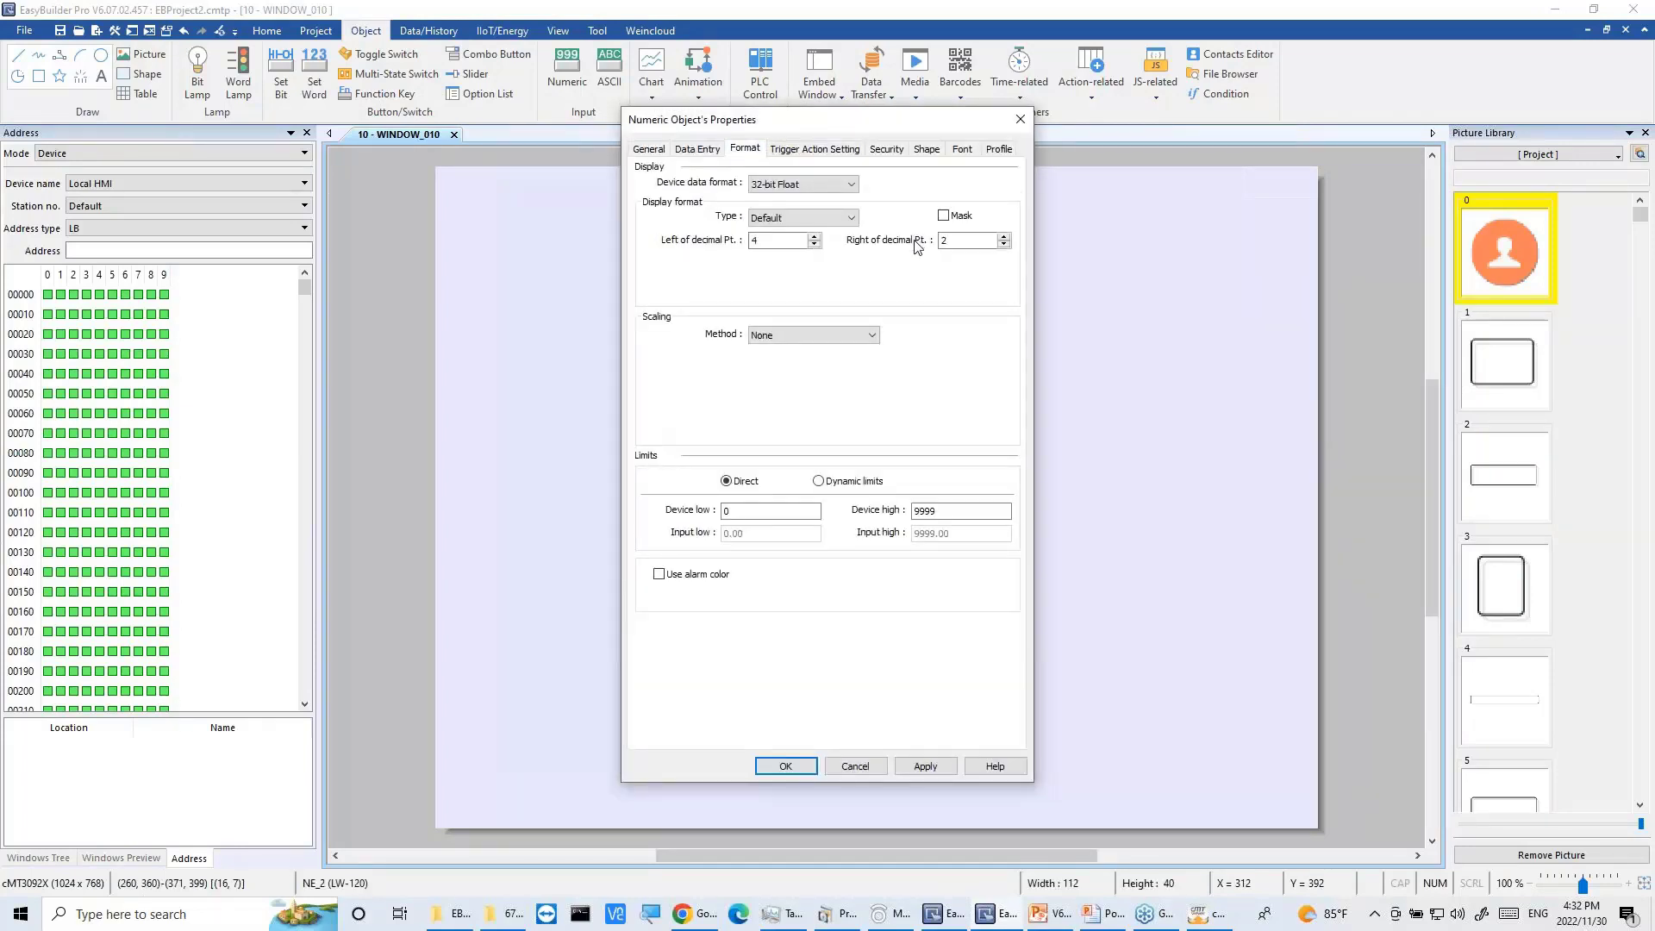
{"action": "left_click", "coordinate": [803, 186]}
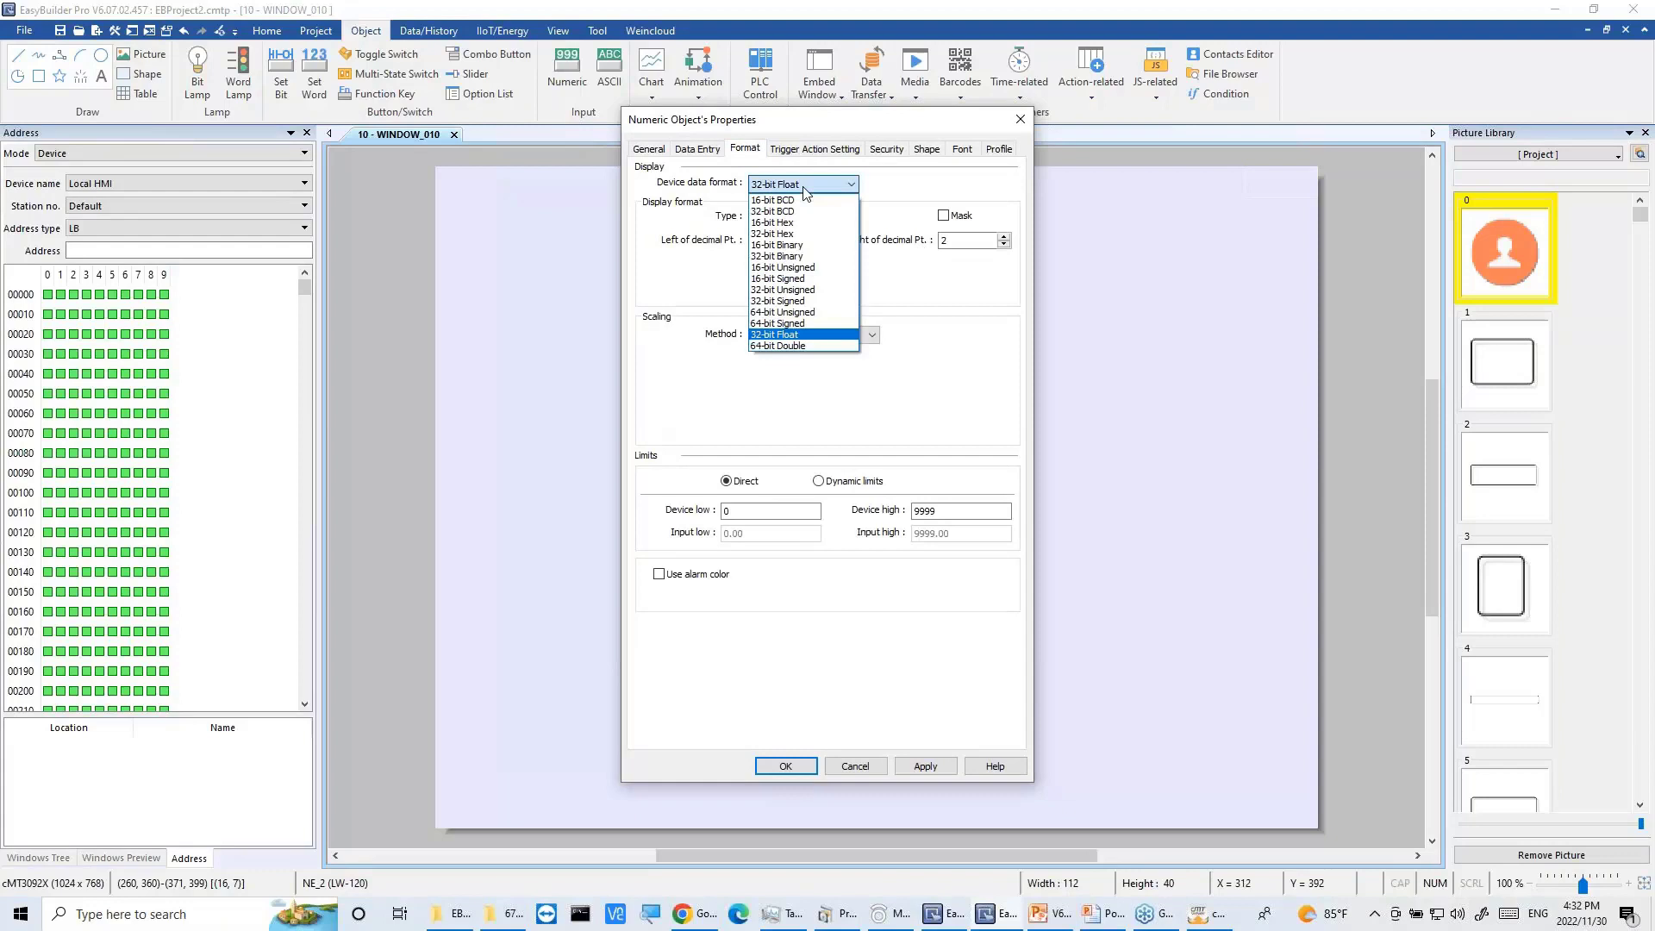
{"action": "left_click", "coordinate": [820, 269]}
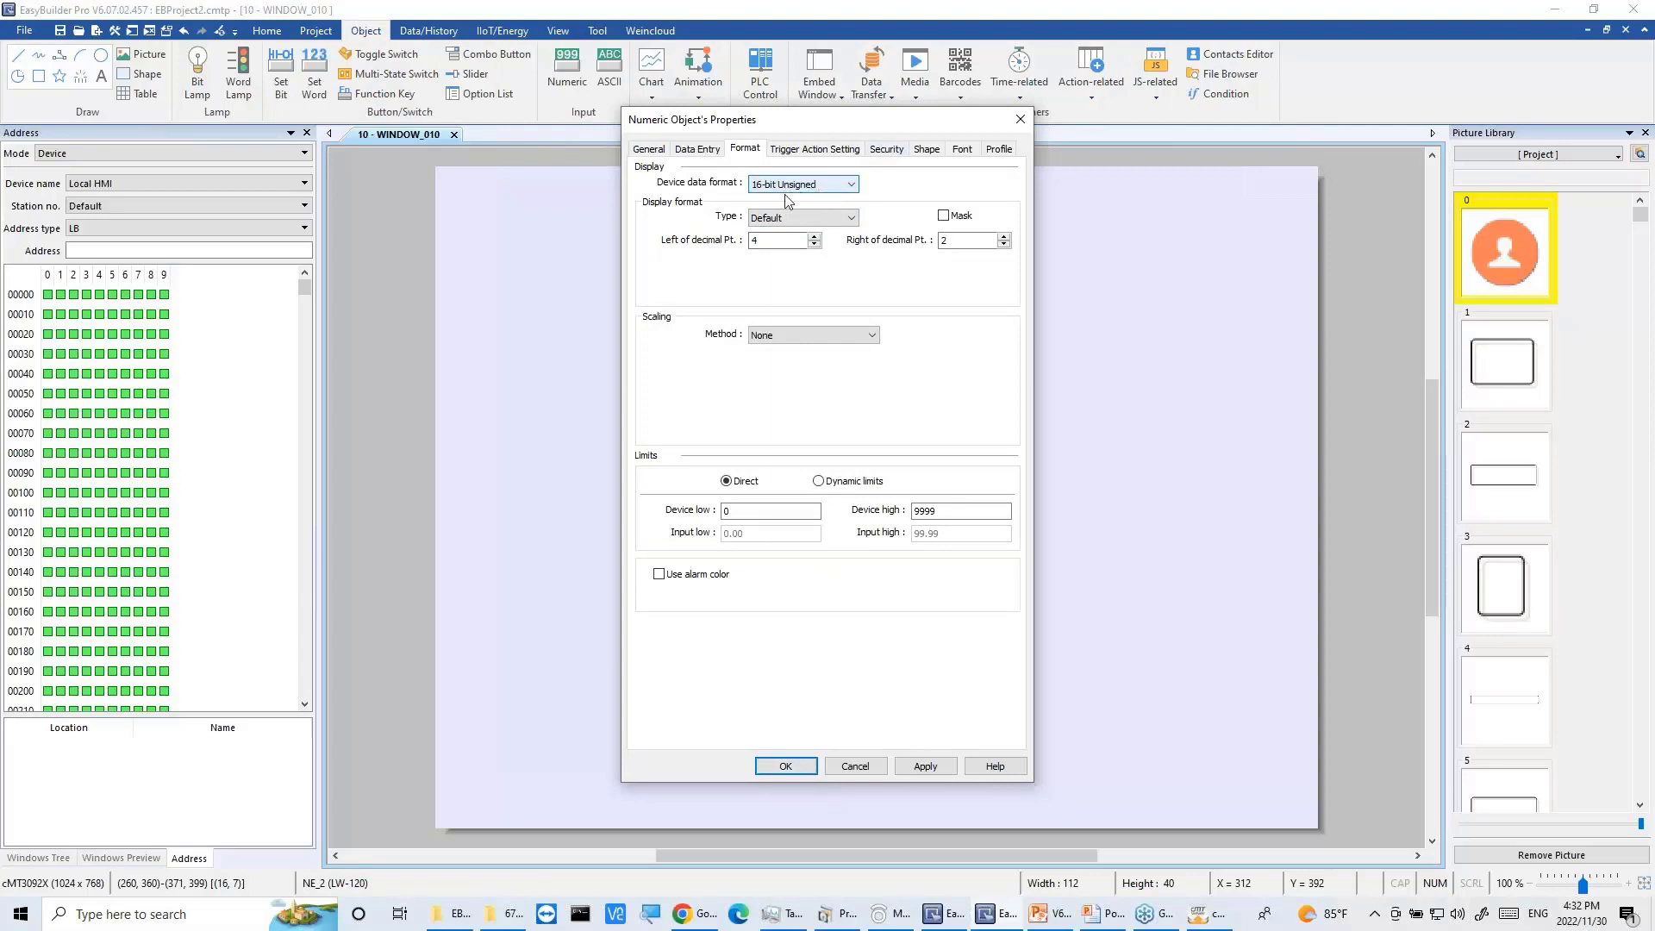
{"action": "left_click", "coordinate": [783, 766]}
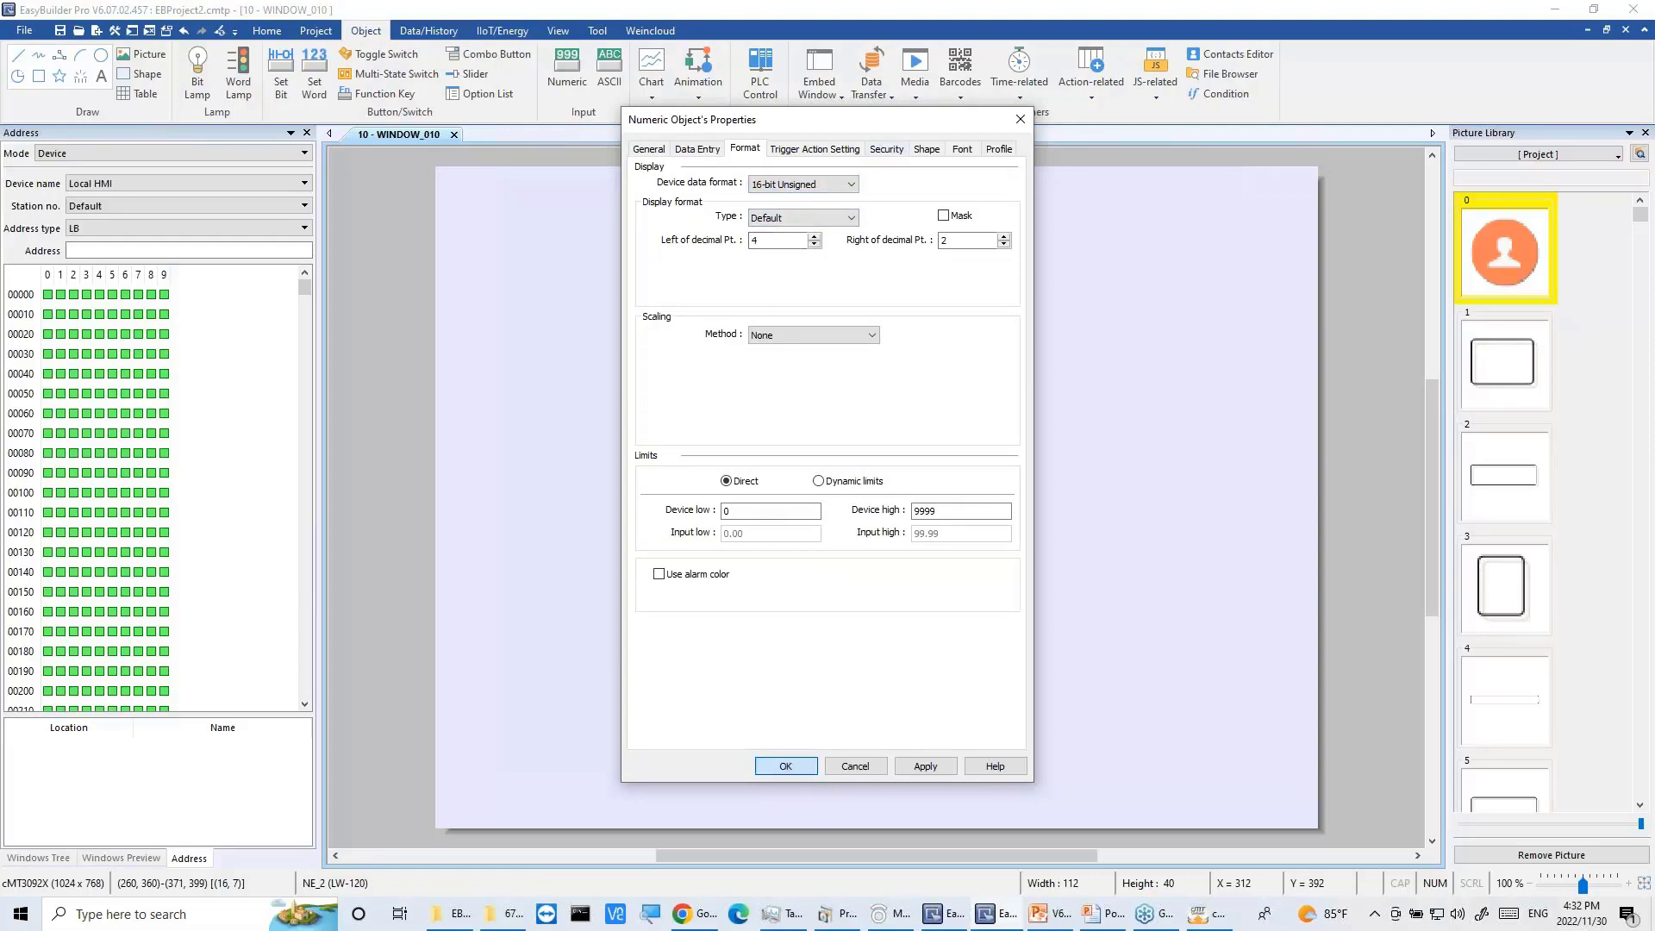
Step: Close the running simulation, start a new one and dismiss the device message
{"action": "left_click", "coordinate": [1201, 918]}
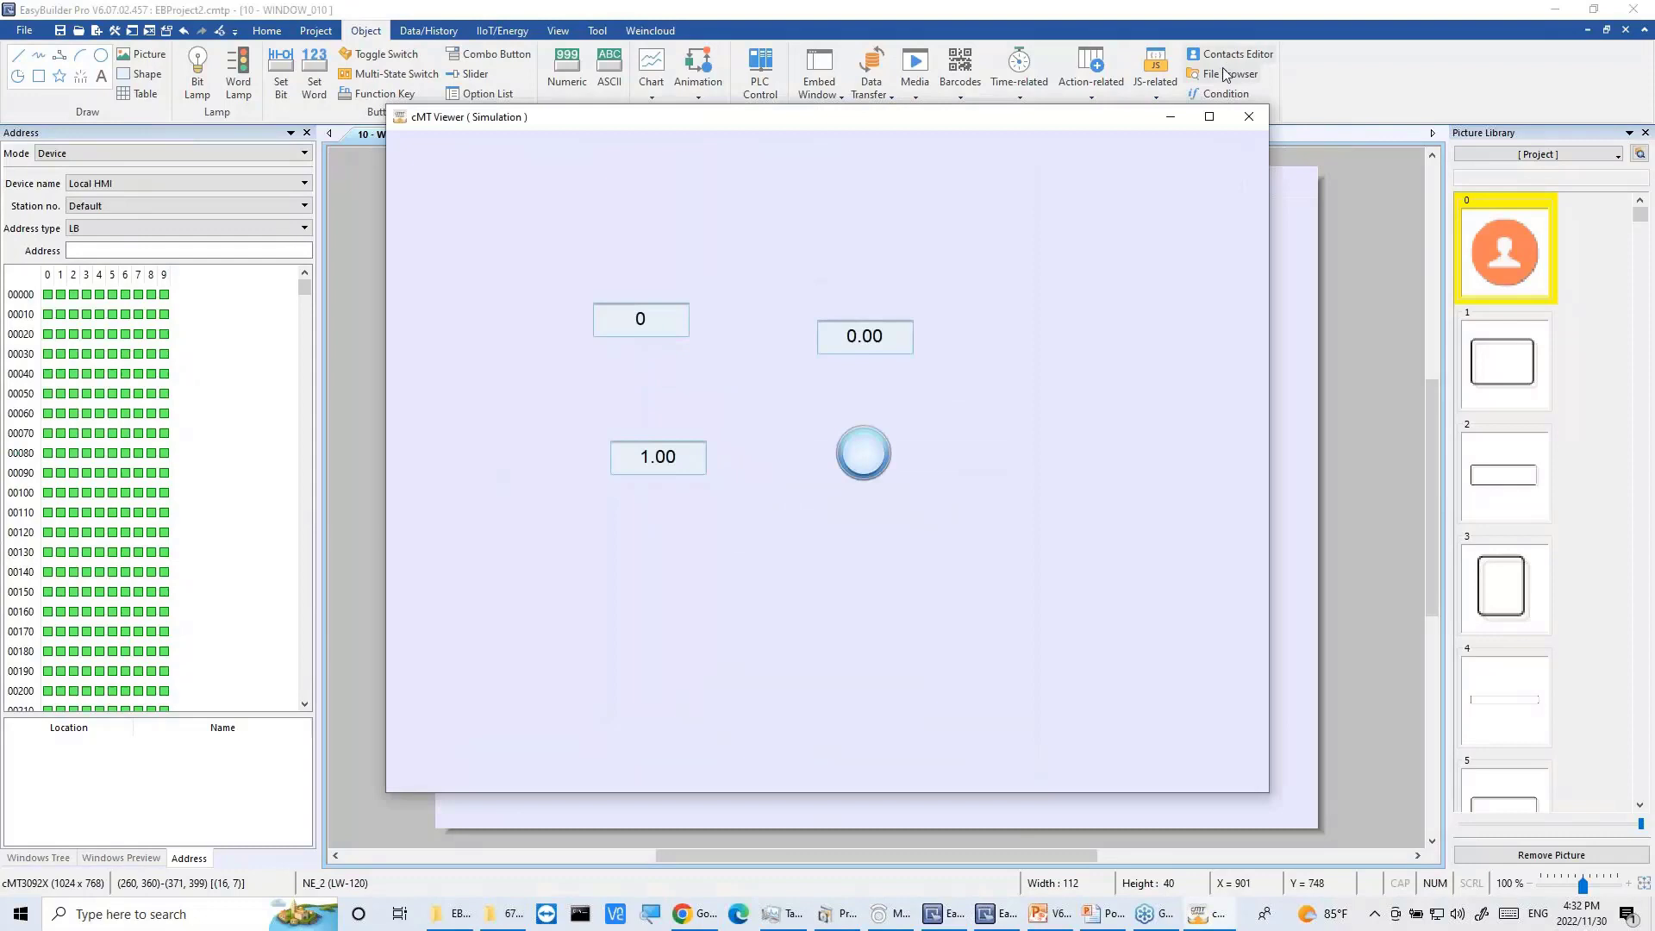
{"action": "left_click", "coordinate": [1248, 115]}
{"action": "left_click", "coordinate": [1049, 567]}
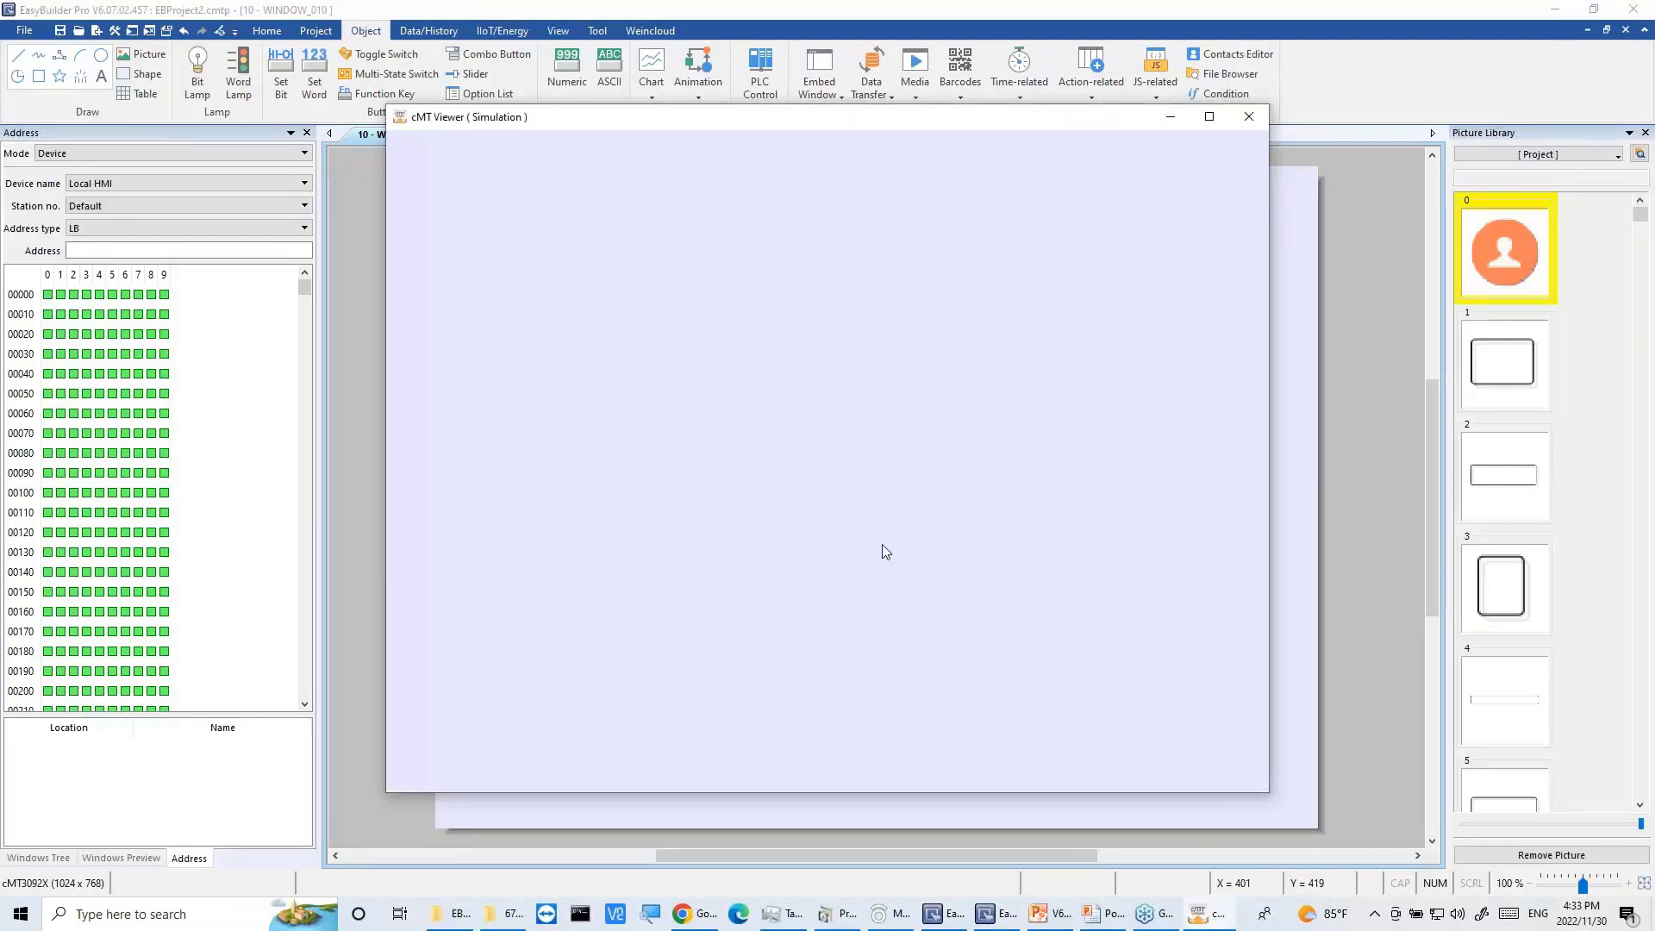
{"action": "left_click", "coordinate": [914, 489]}
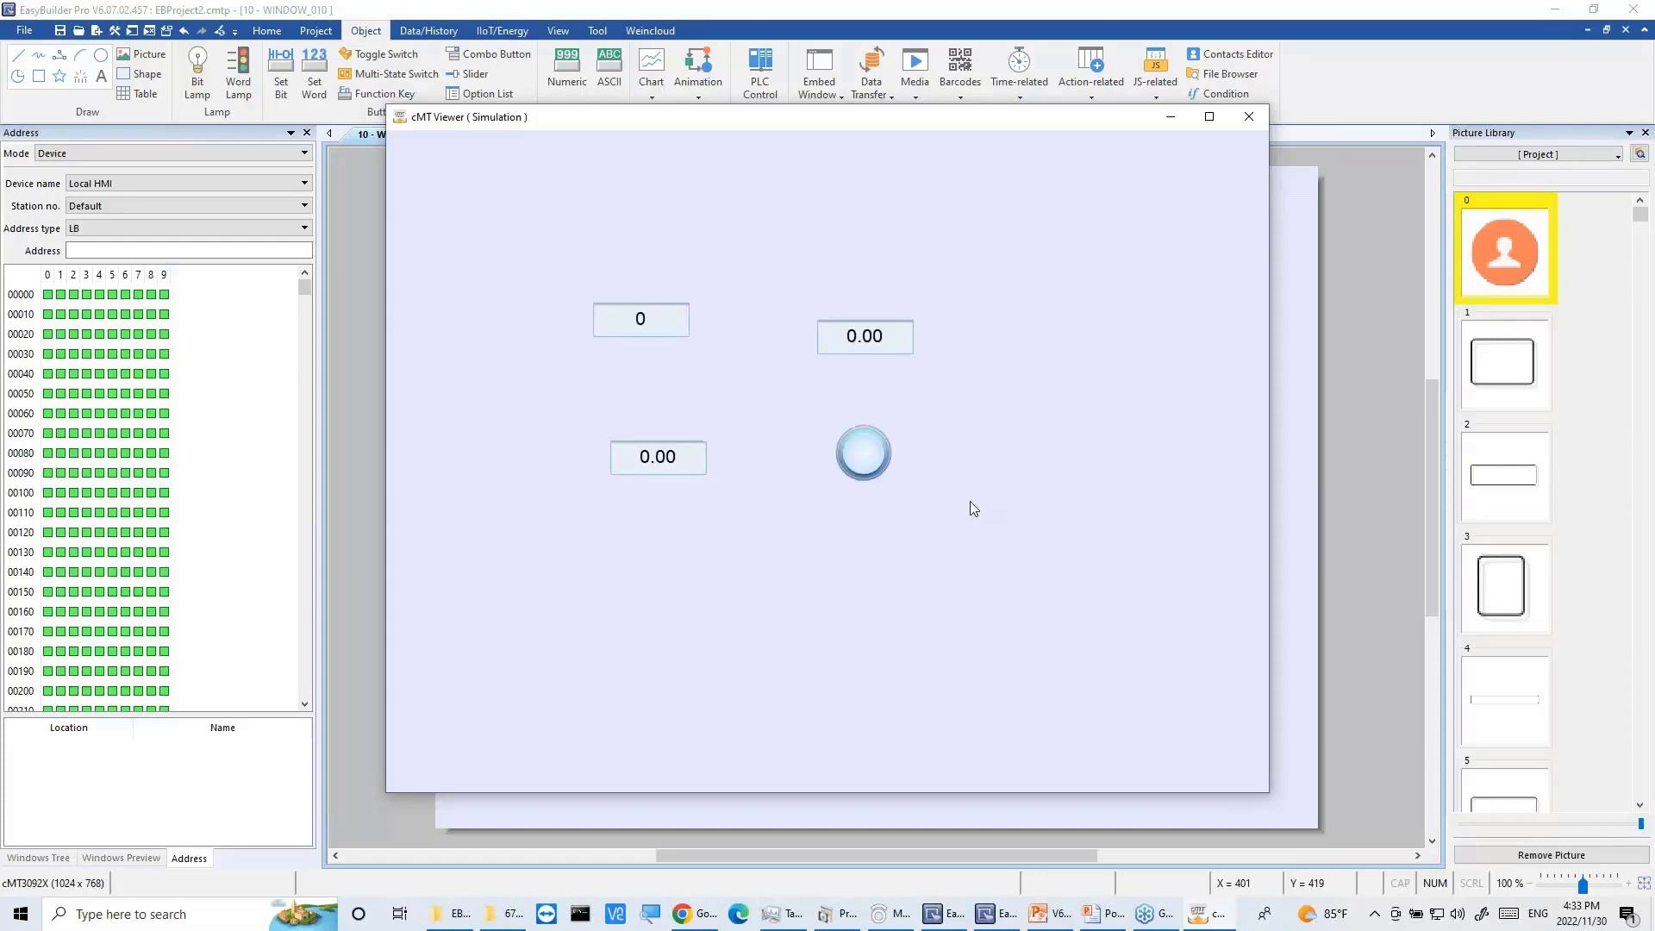
Step: Test the u16-to-bool conversion by entering 1 and then 0 in the LW-120 numeric object
{"action": "type", "text": "1"}
{"action": "key", "text": "Return"}
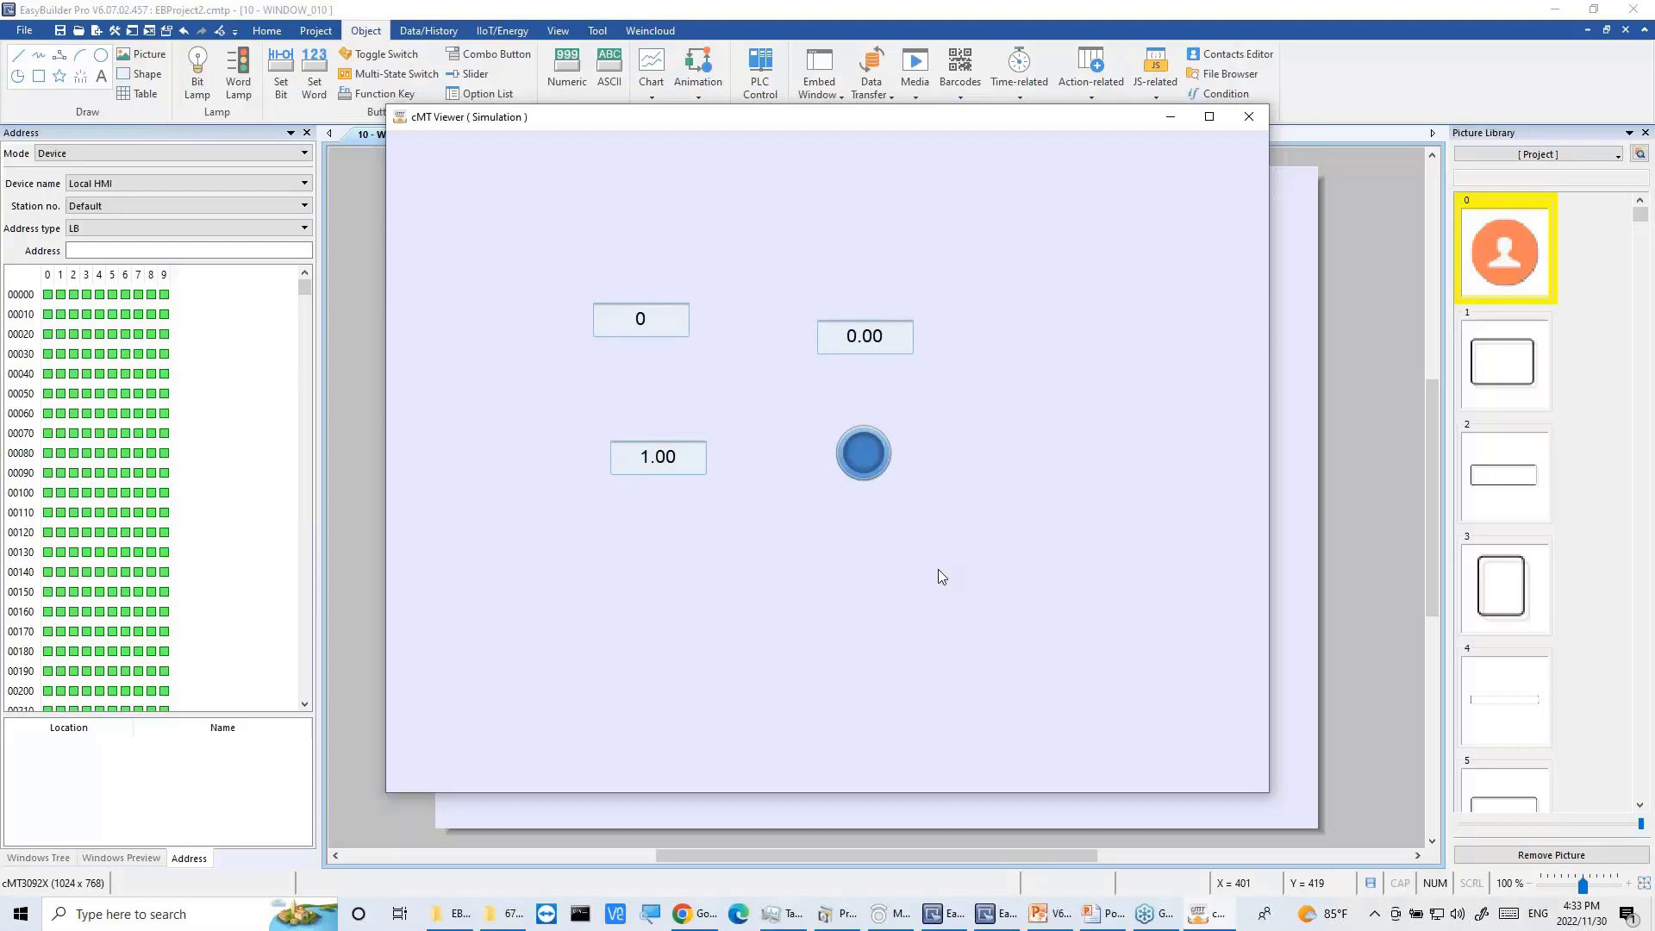
{"action": "left_click", "coordinate": [657, 458]}
{"action": "type", "text": "0"}
{"action": "key", "text": "Return"}
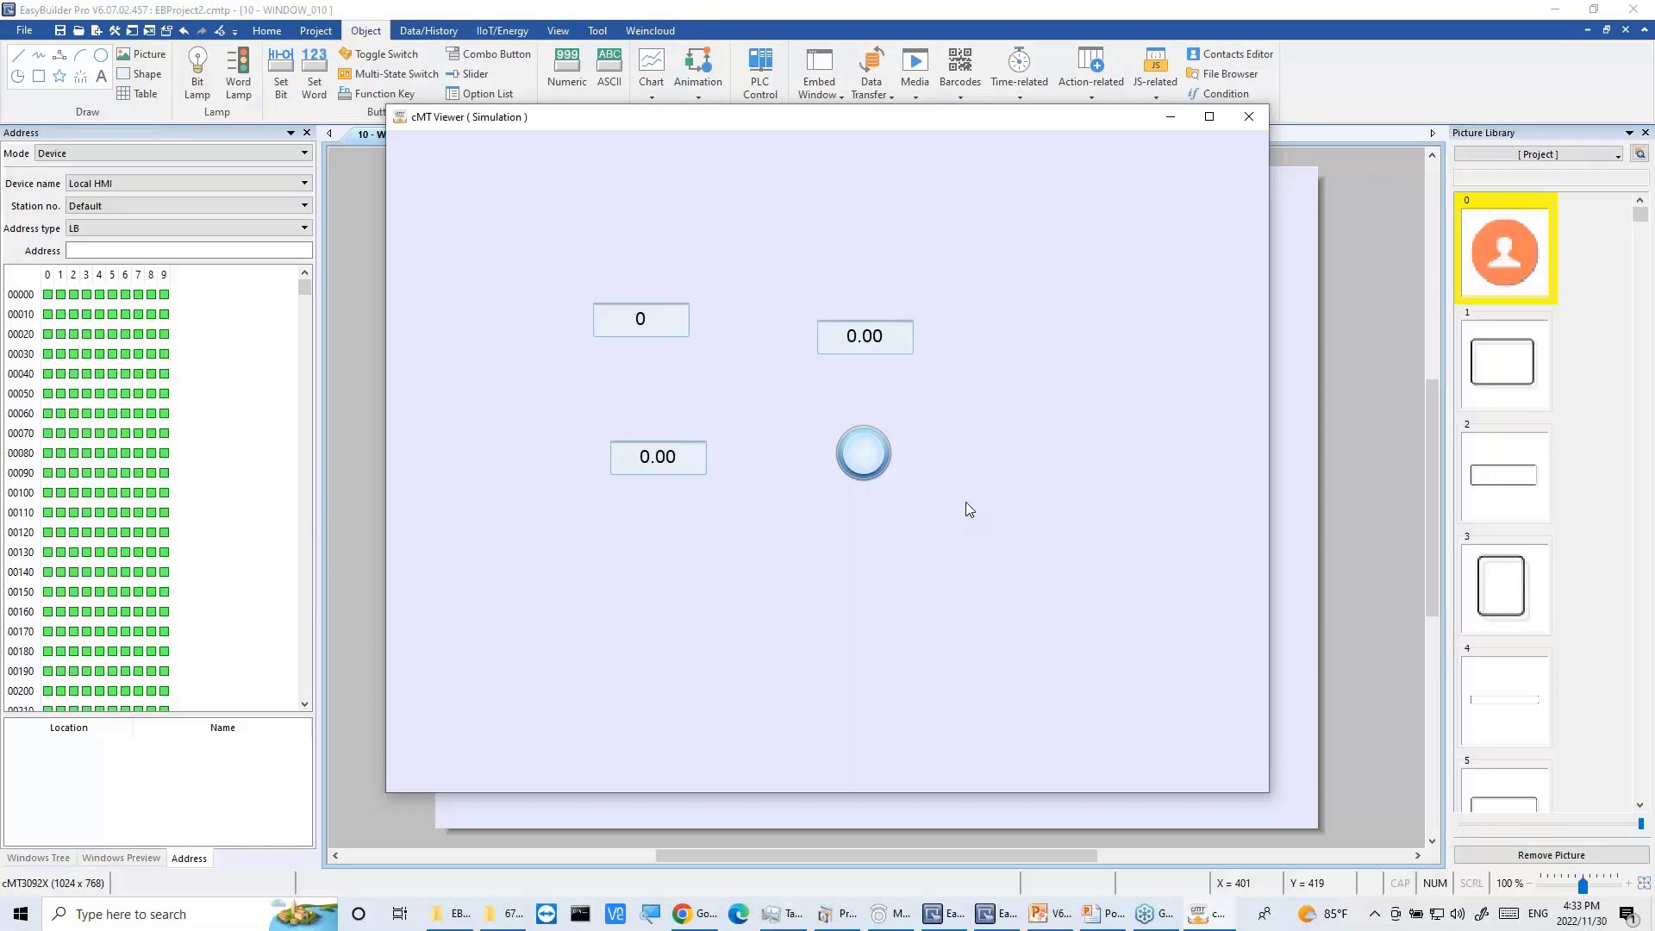
Step: Switch to the PowerPoint slide show and advance to the Elementary Arithmetic slide on creating the user-defined tag
{"action": "left_click", "coordinate": [1060, 921]}
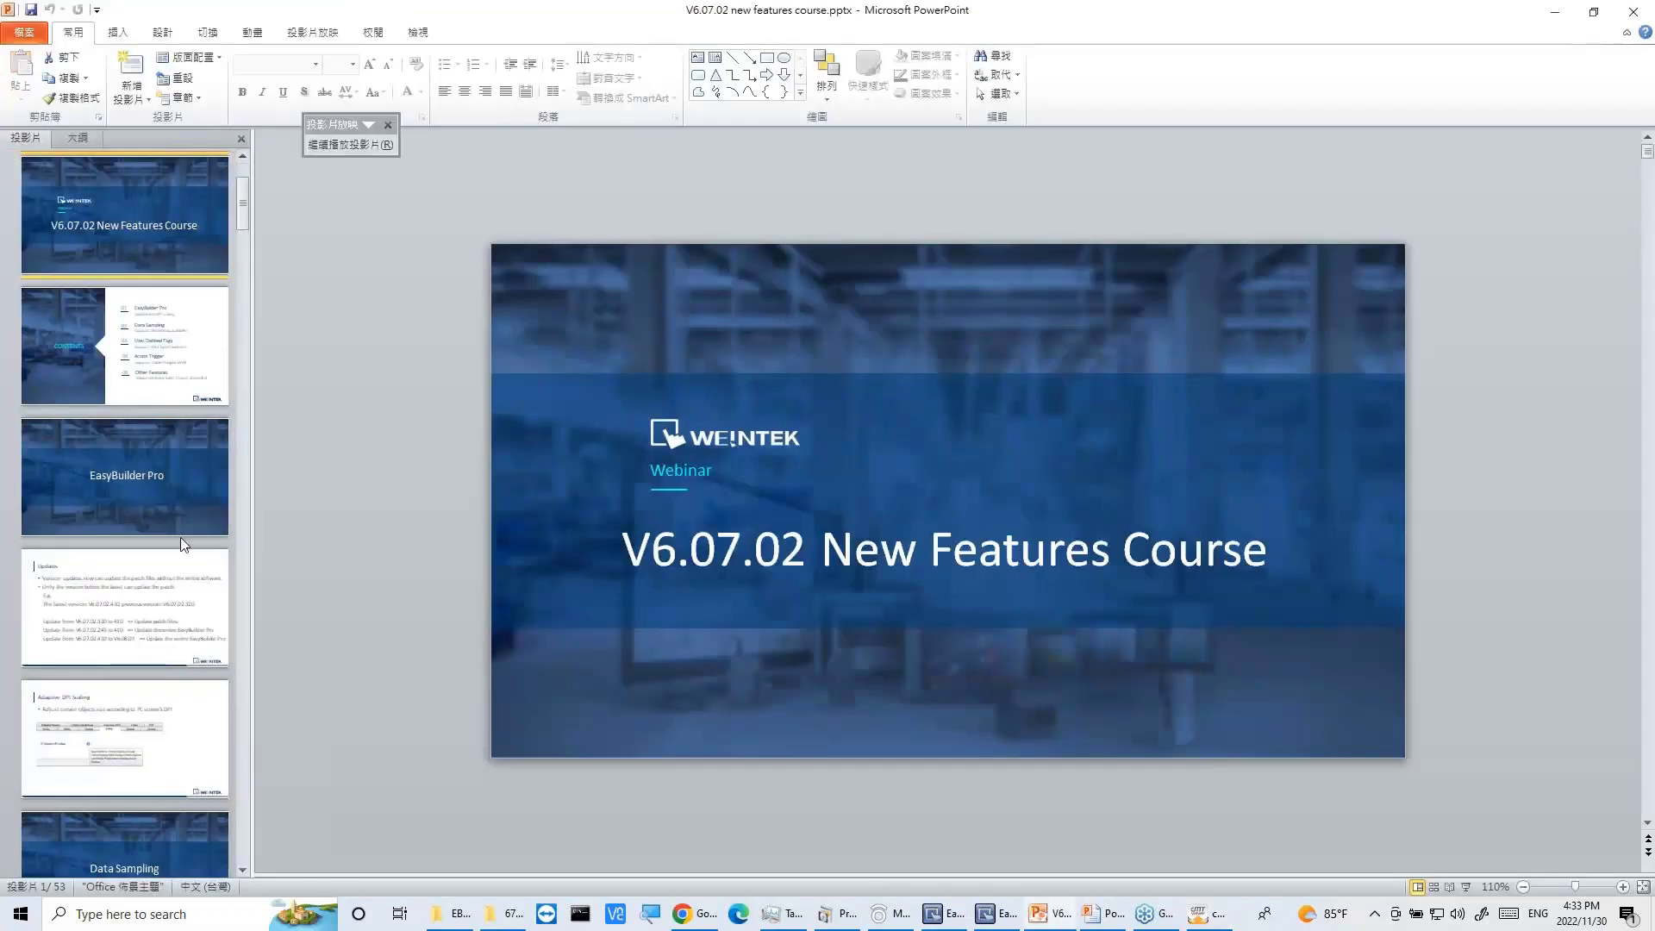
{"action": "scroll", "coordinate": [179, 536], "scroll_direction": "down", "scroll_amount": 3}
{"action": "left_click", "coordinate": [1121, 912]}
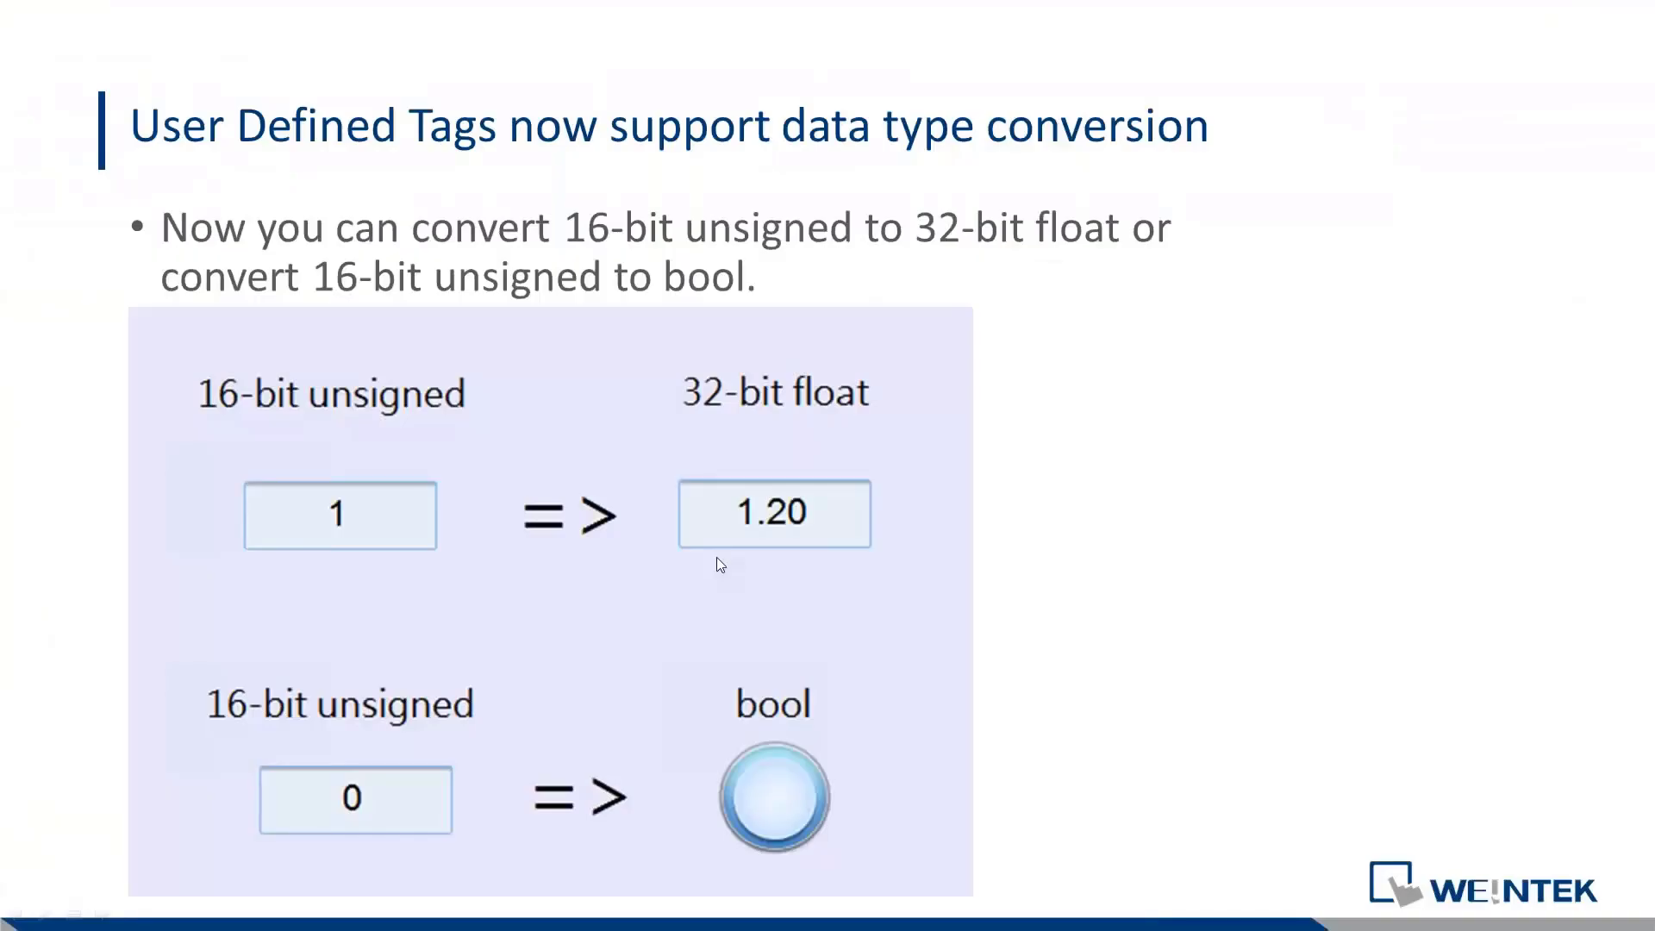
{"action": "key", "text": "Right"}
{"action": "key", "text": "Right"}
{"action": "key", "text": "Right"}
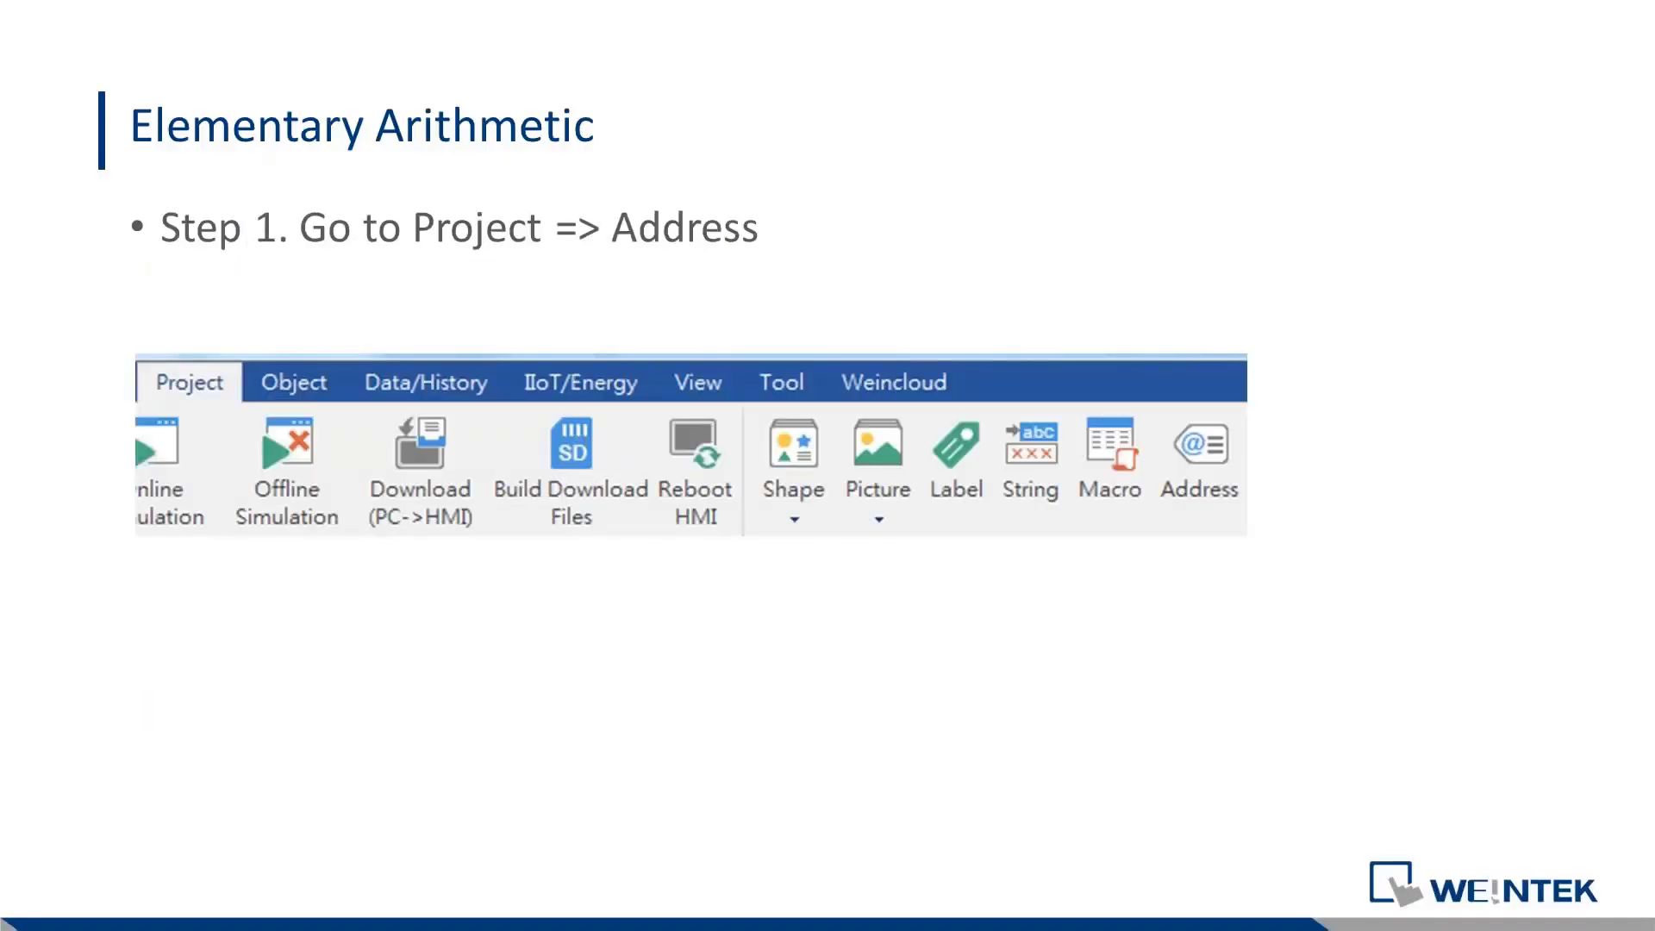
{"action": "key", "text": "Right"}
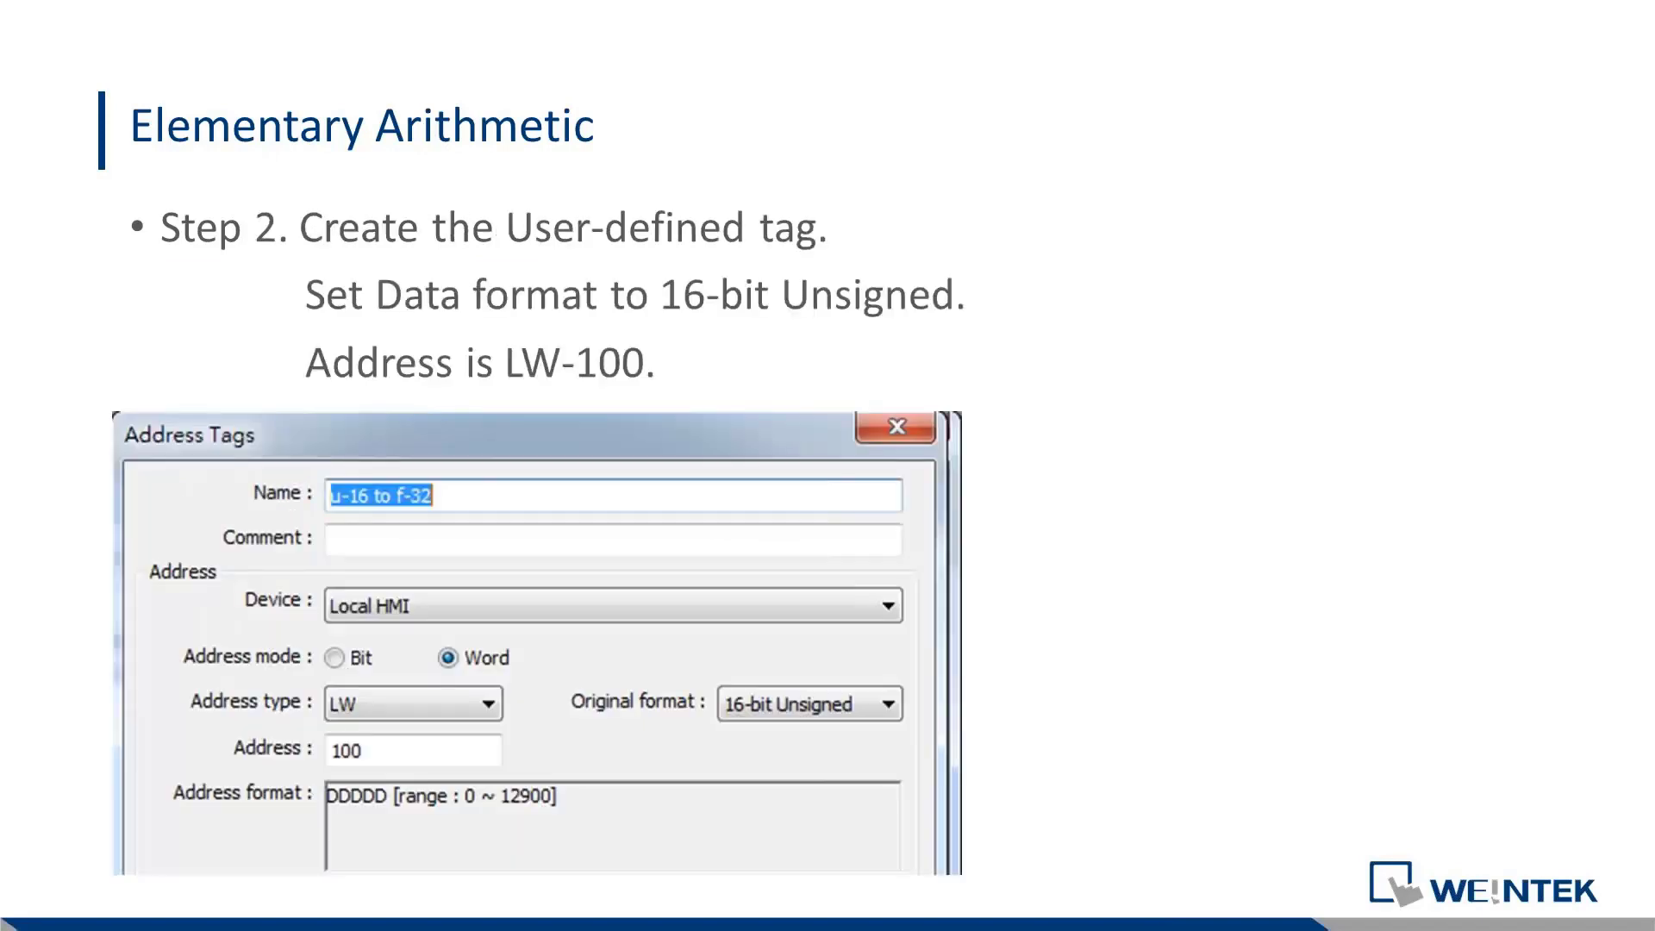
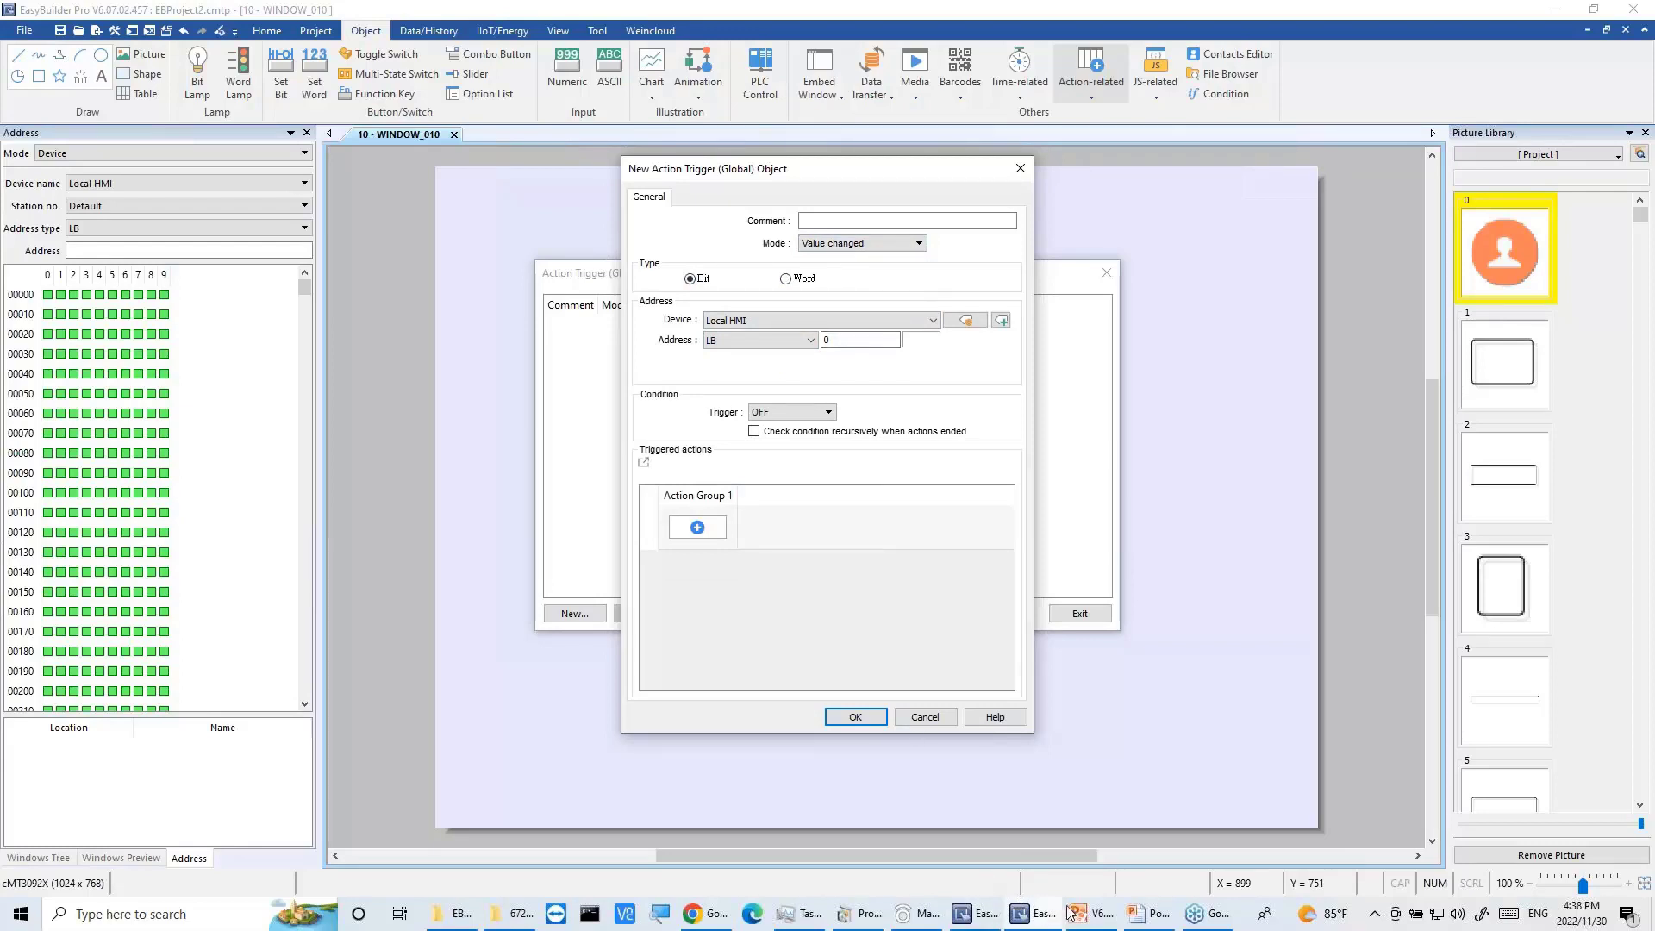
Step: Review the Value Changed mode example in the slide show and return to the EBProject2 project in EasyBuilder Pro
{"action": "left_click", "coordinate": [1089, 919]}
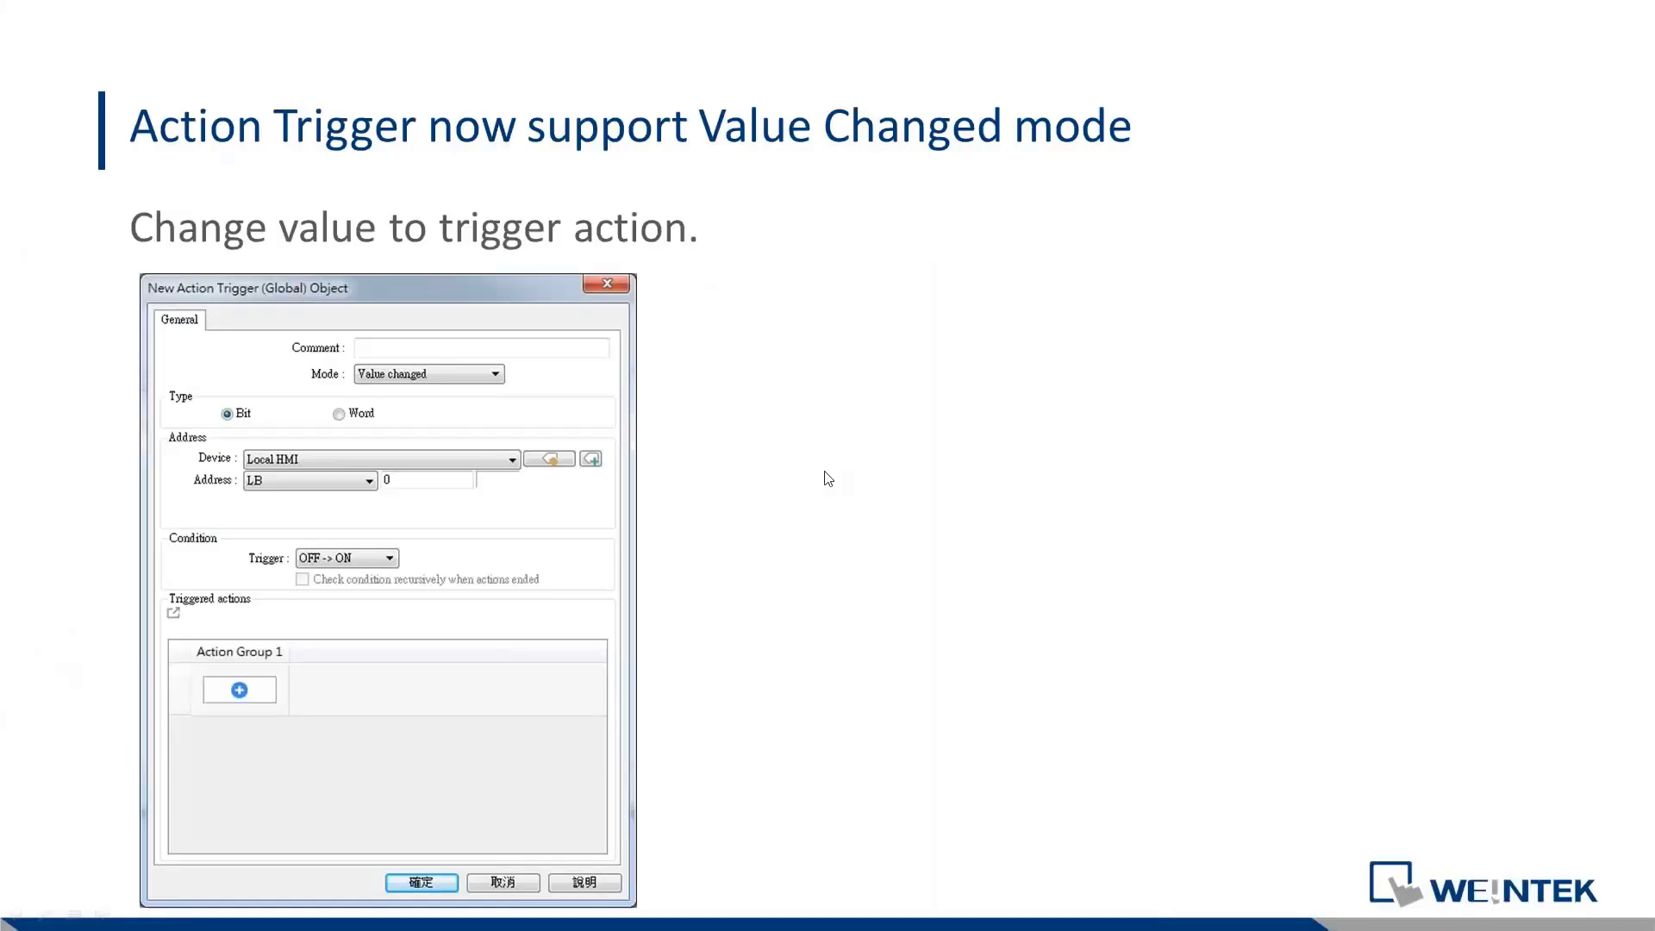
{"action": "left_click", "coordinate": [826, 472]}
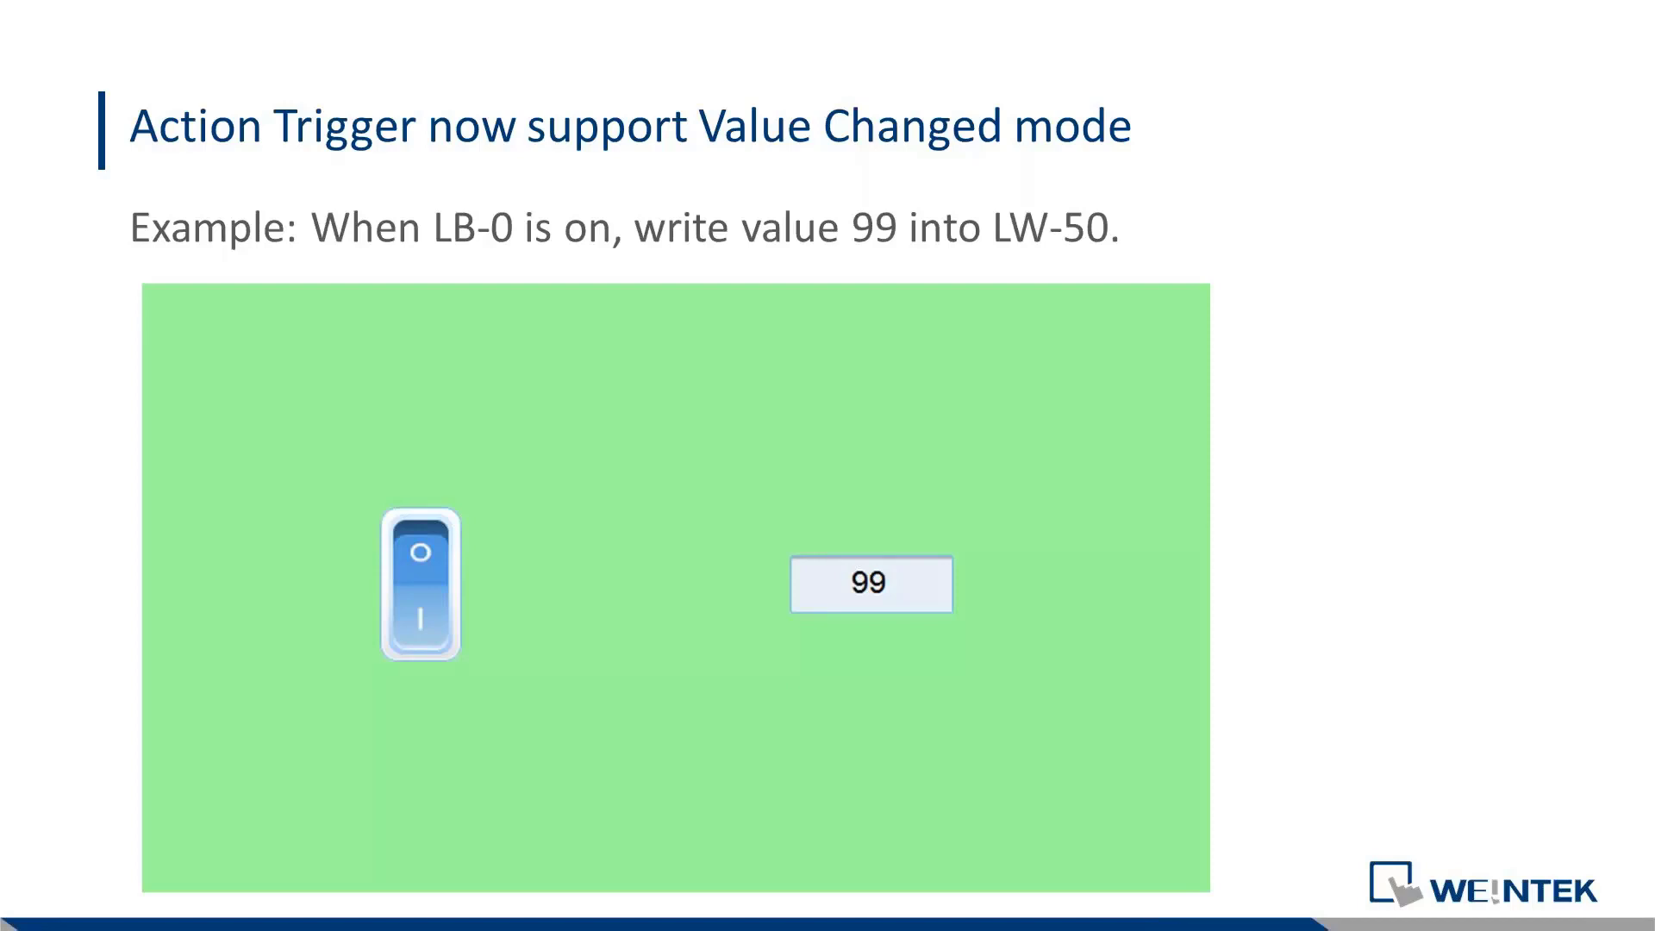
{"action": "key", "text": "alt+Tab"}
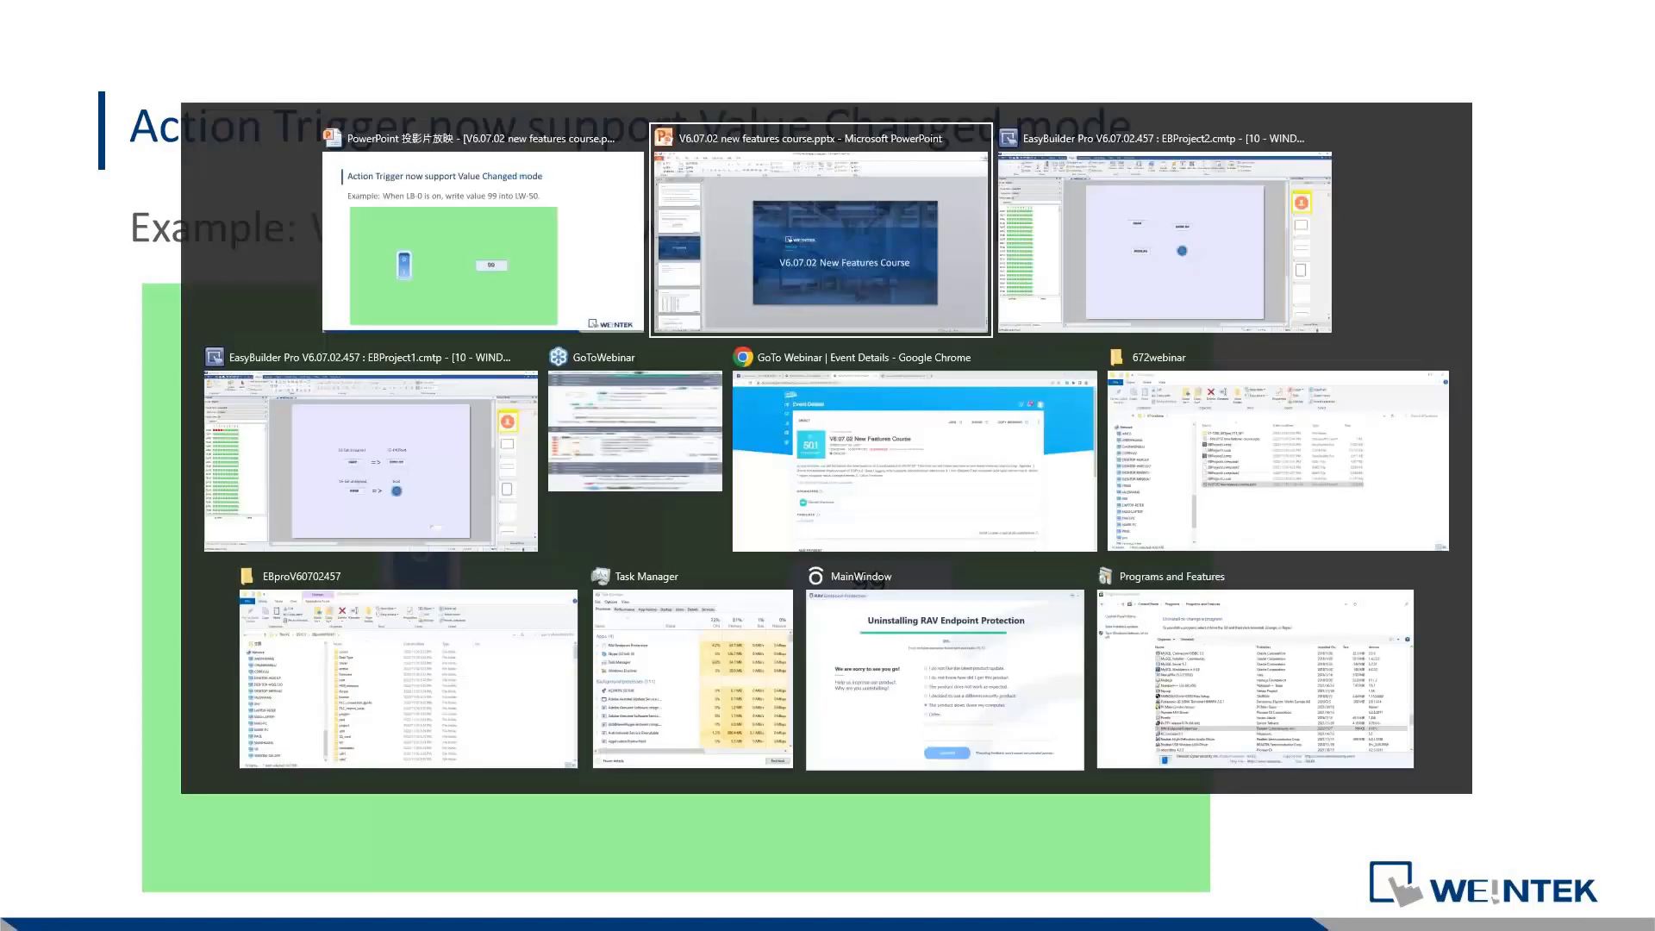
{"action": "key", "text": "alt+Tab"}
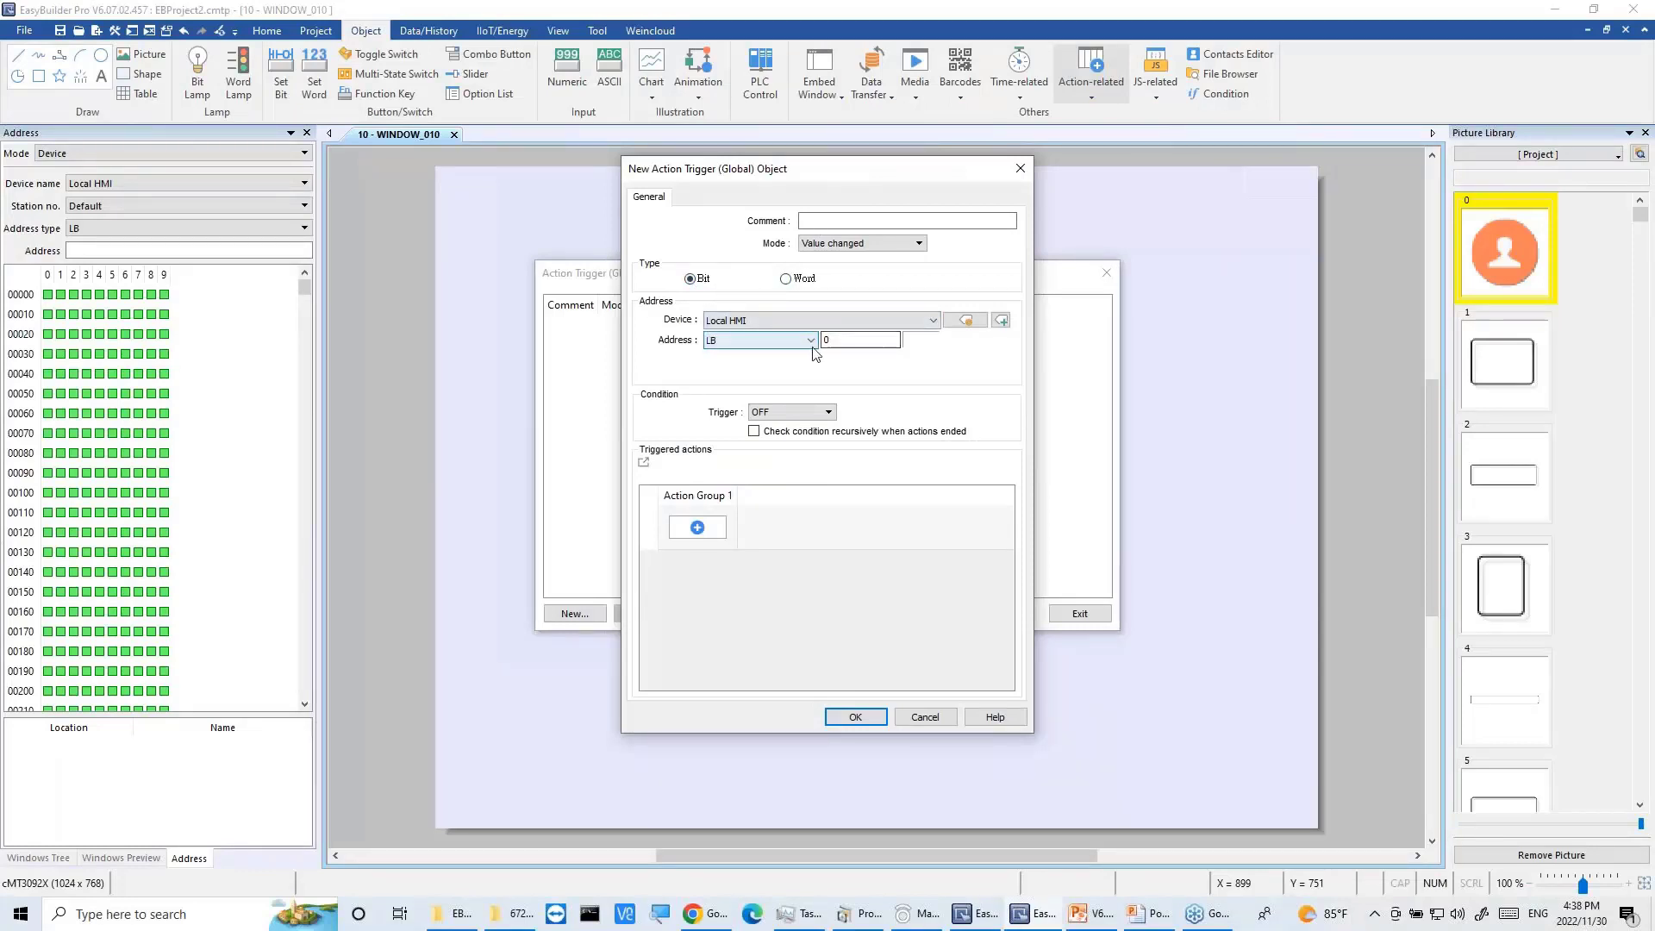
Step: Set the new action trigger's condition to OFF -> ON
{"action": "left_click", "coordinate": [806, 413]}
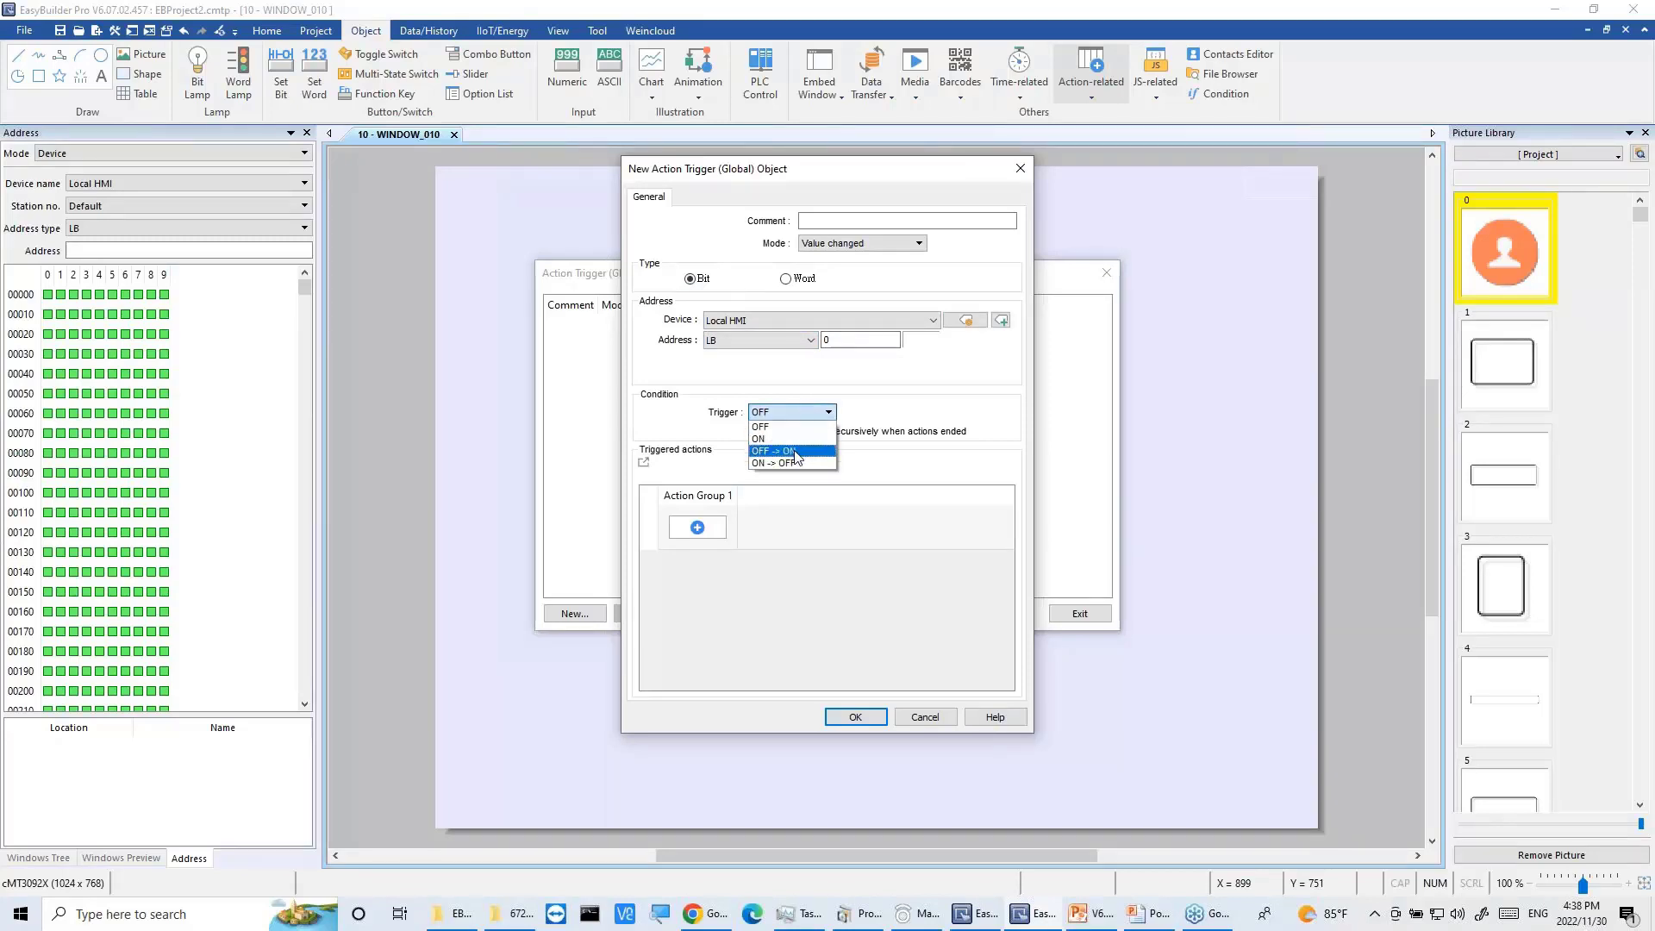
{"action": "left_click", "coordinate": [795, 452]}
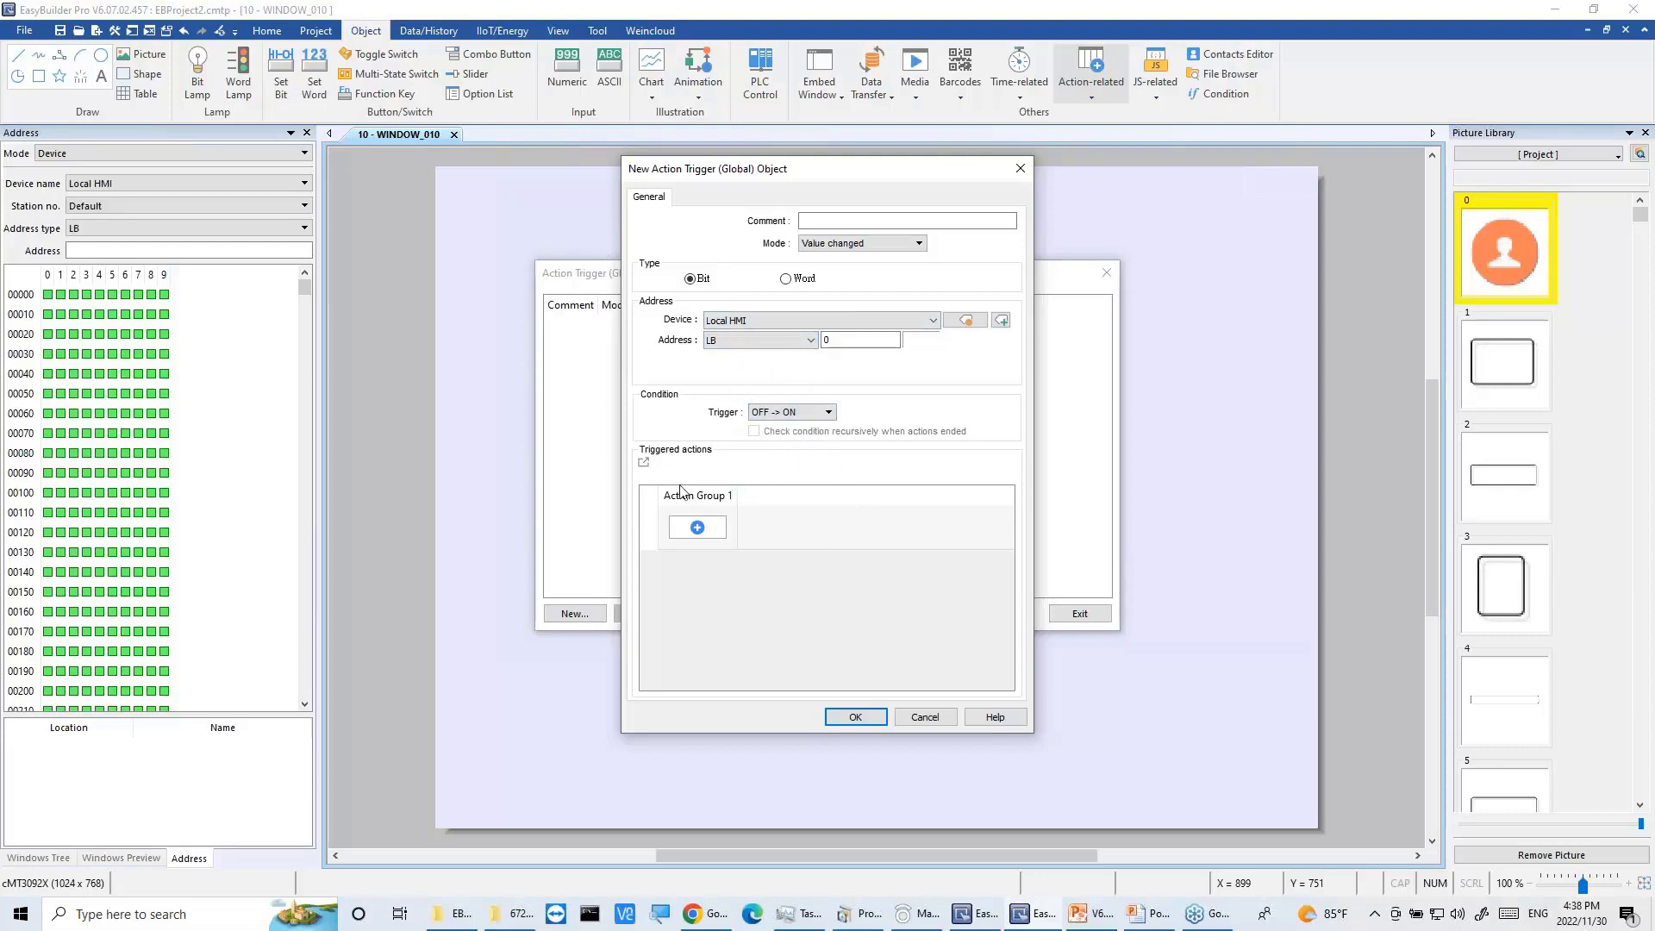
{"action": "left_click", "coordinate": [697, 528]}
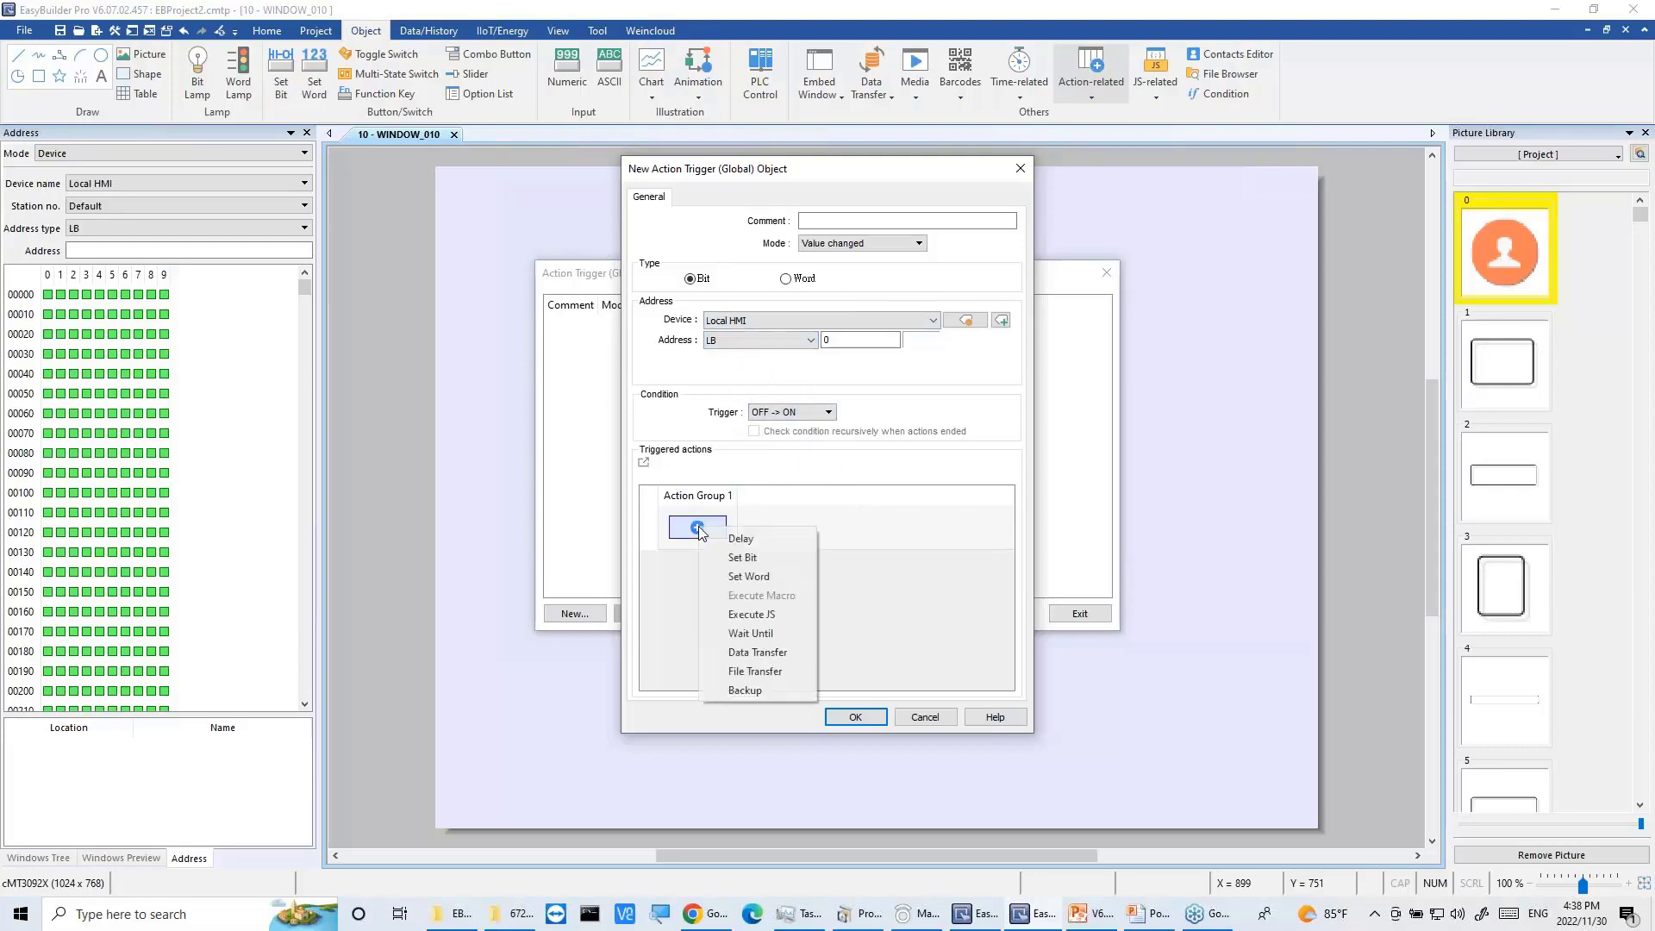
{"action": "left_click", "coordinate": [1066, 599]}
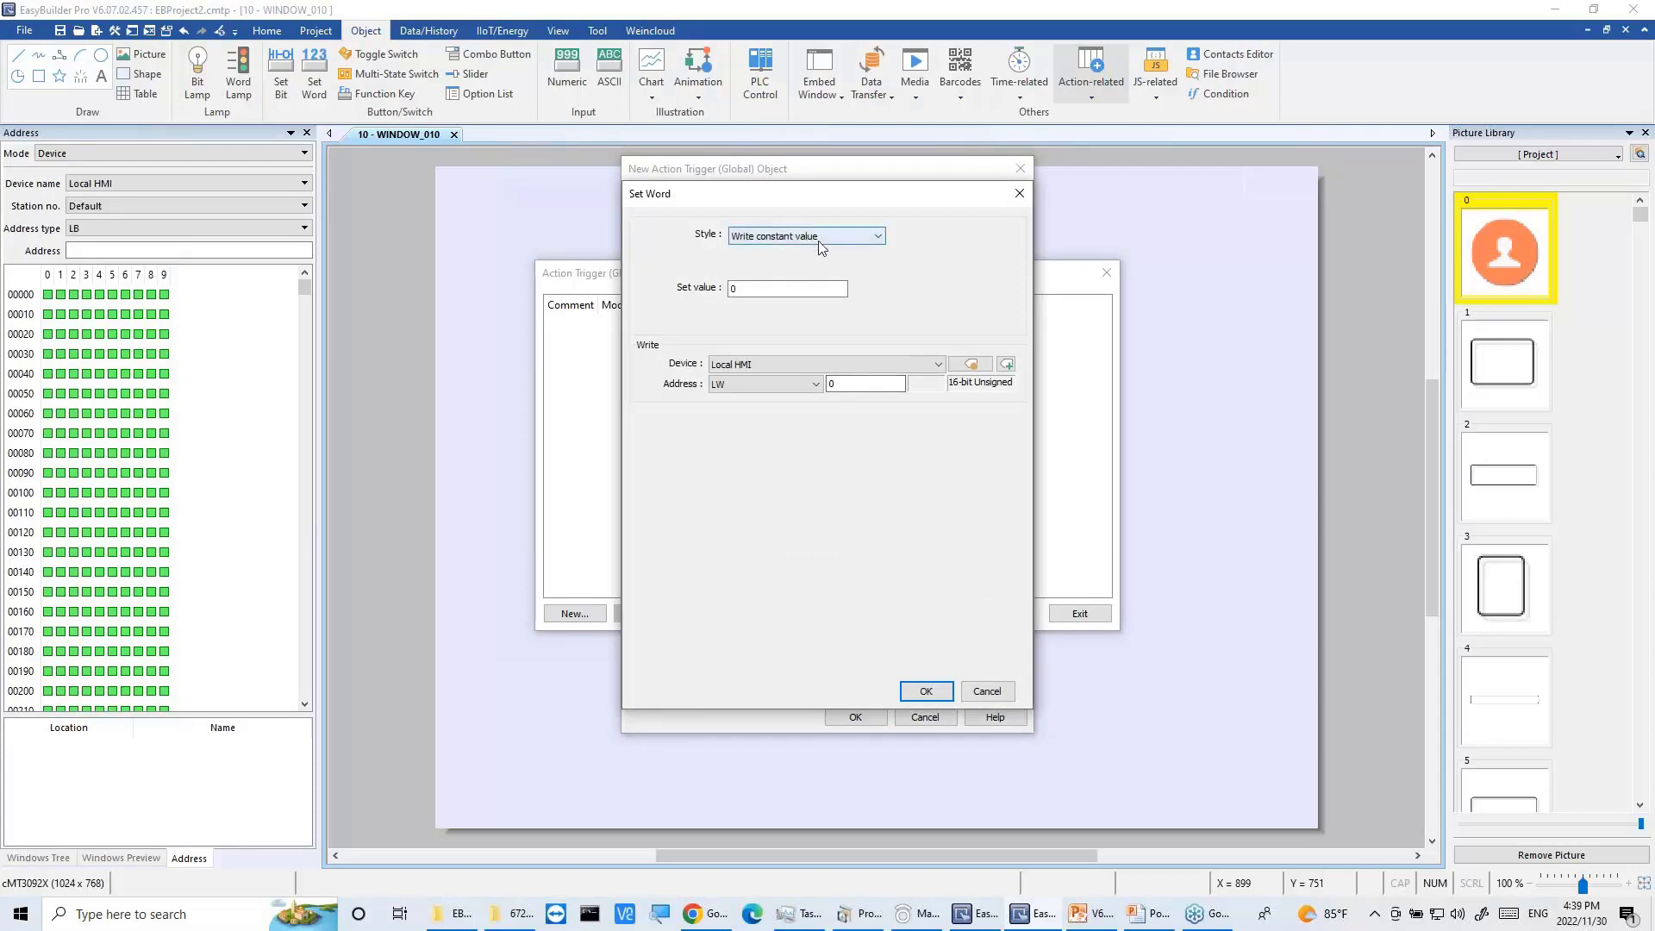
{"action": "left_click", "coordinate": [1020, 194]}
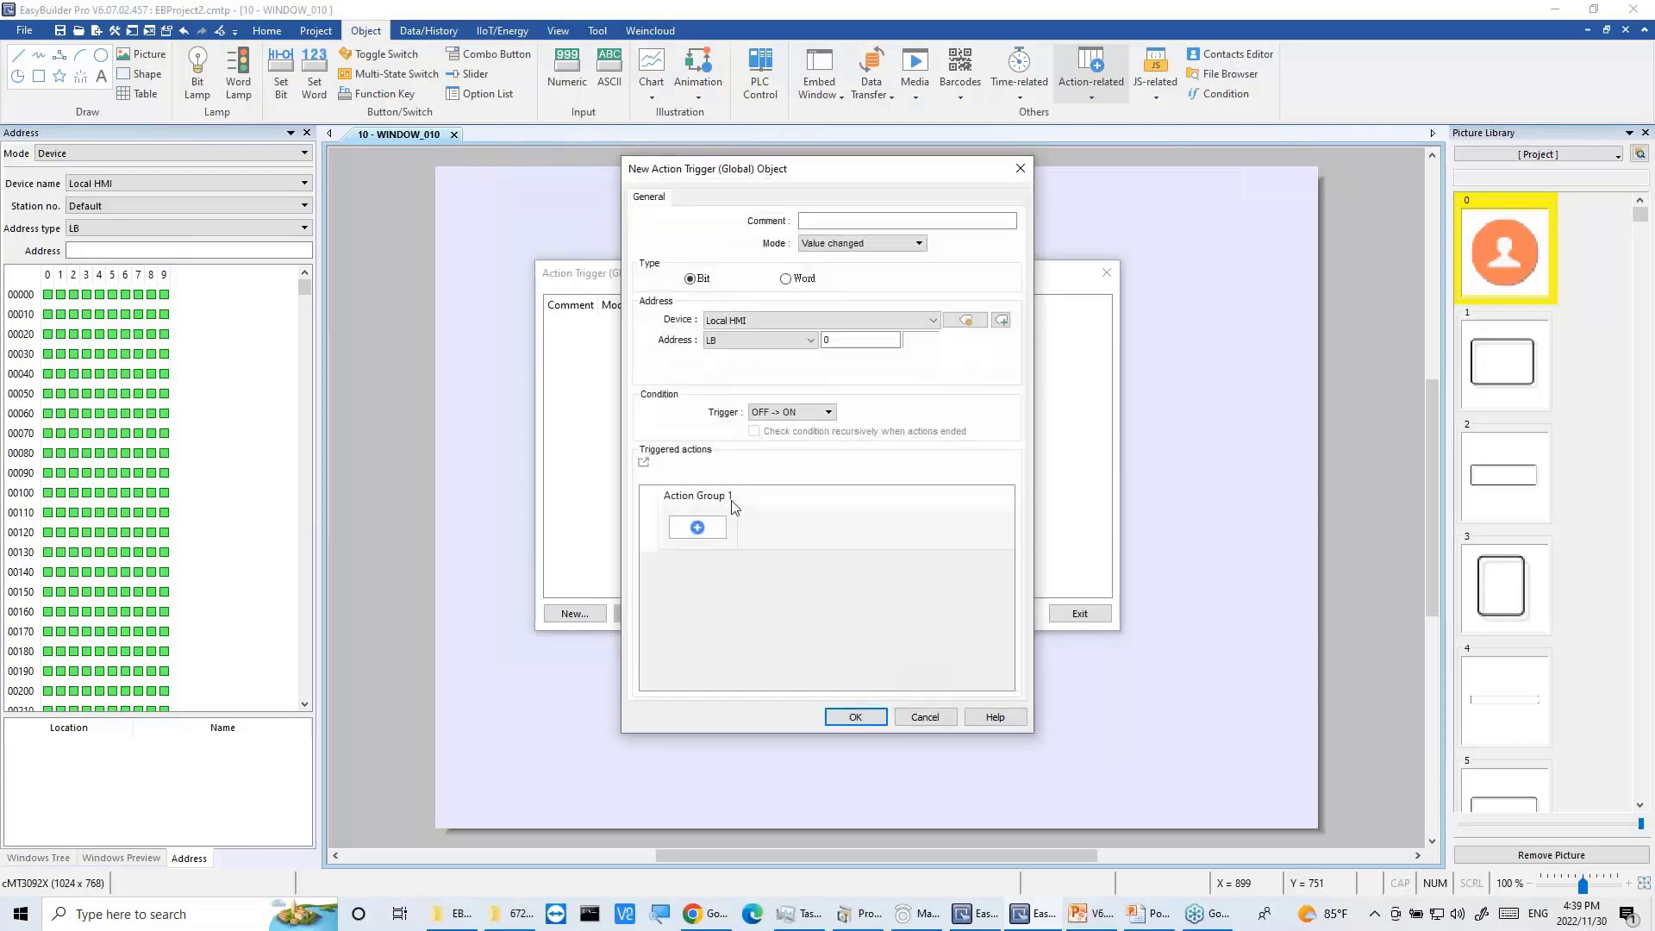
Step: Add a Set Word action that writes constant value 99 to LW-50, and save the global action trigger
{"action": "left_click", "coordinate": [712, 526]}
{"action": "left_click", "coordinate": [806, 578]}
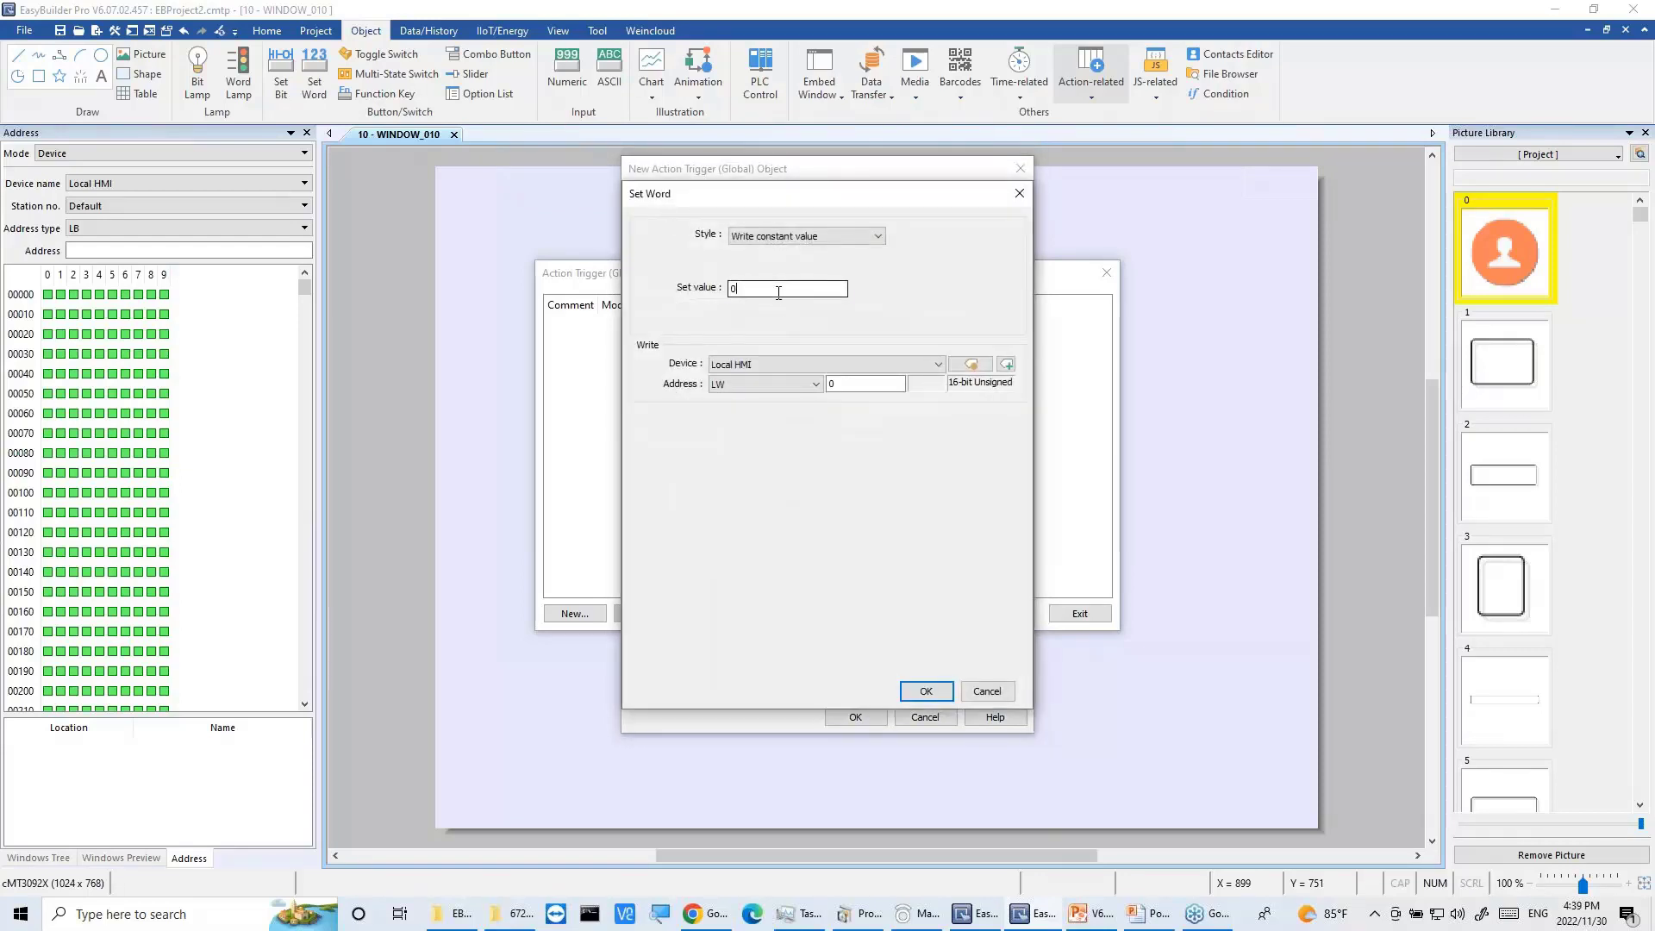
{"action": "type", "text": "99"}
{"action": "left_click", "coordinate": [852, 385]}
{"action": "type", "text": "50"}
{"action": "left_click", "coordinate": [926, 690]}
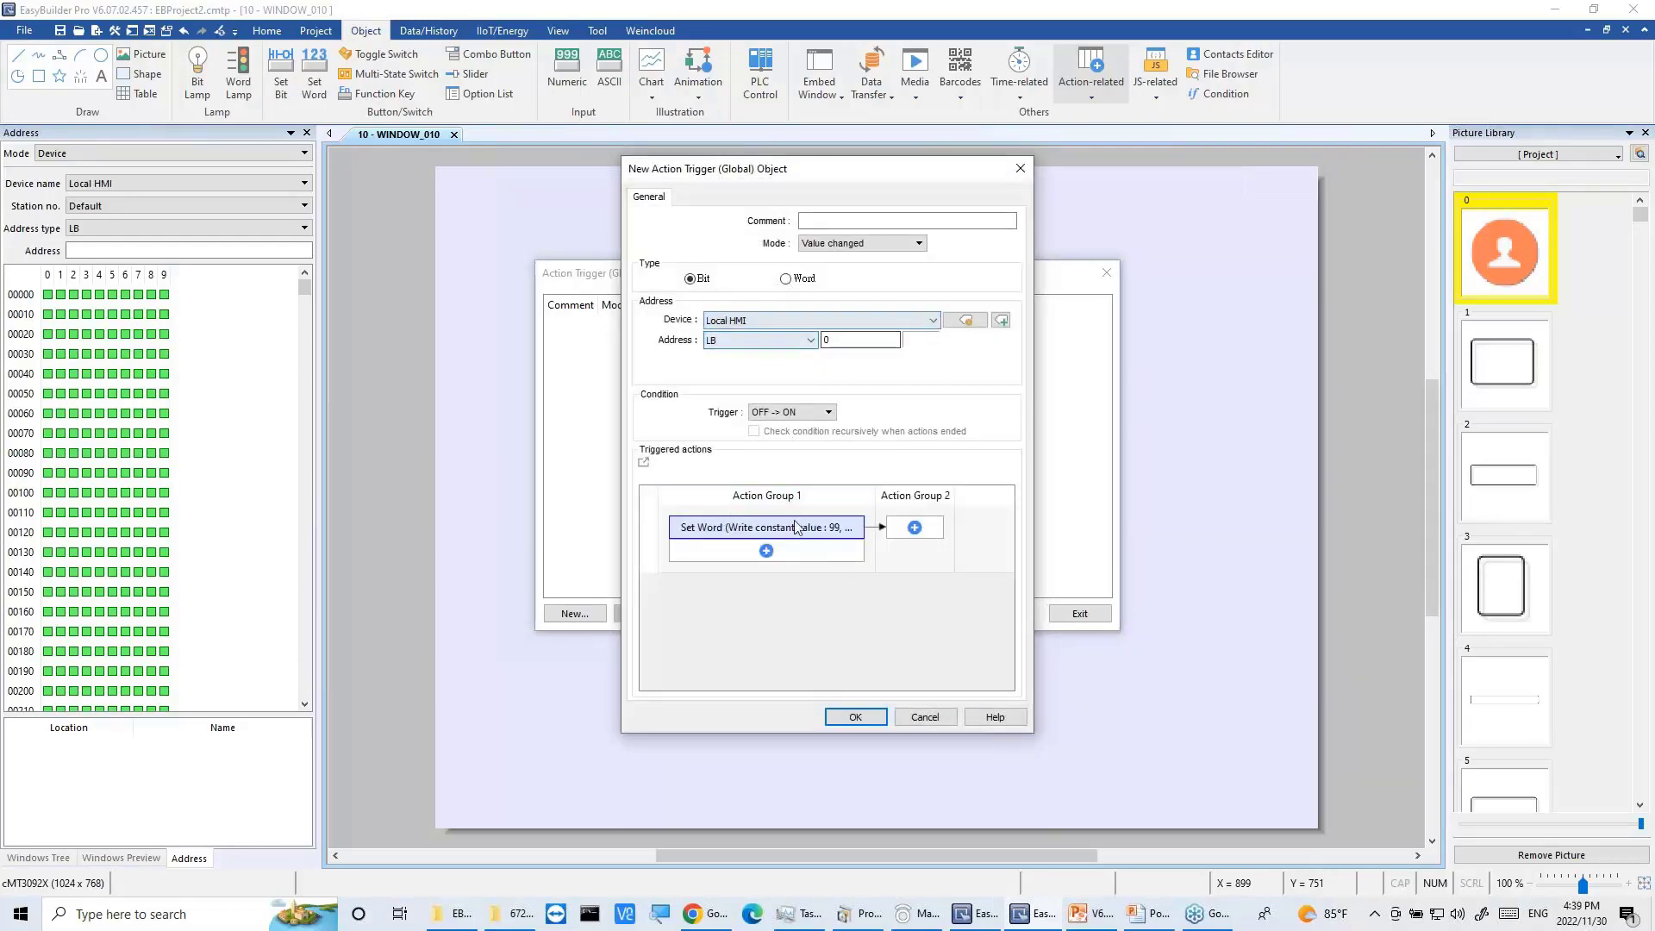
{"action": "left_click", "coordinate": [855, 718]}
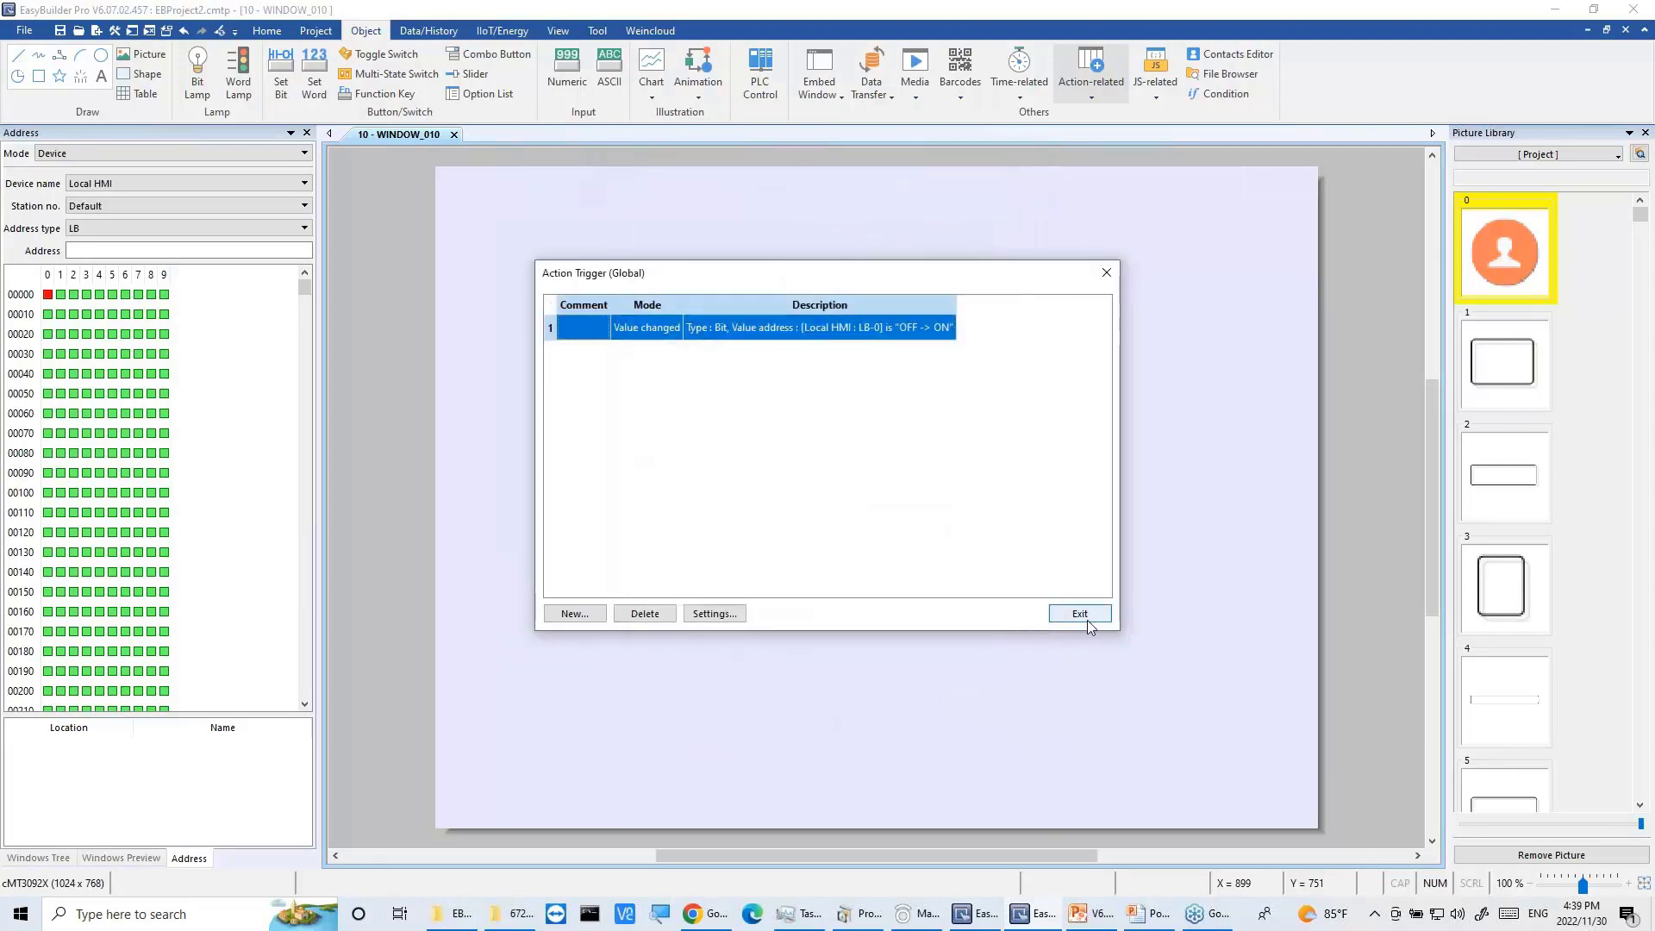
{"action": "left_click", "coordinate": [1080, 614]}
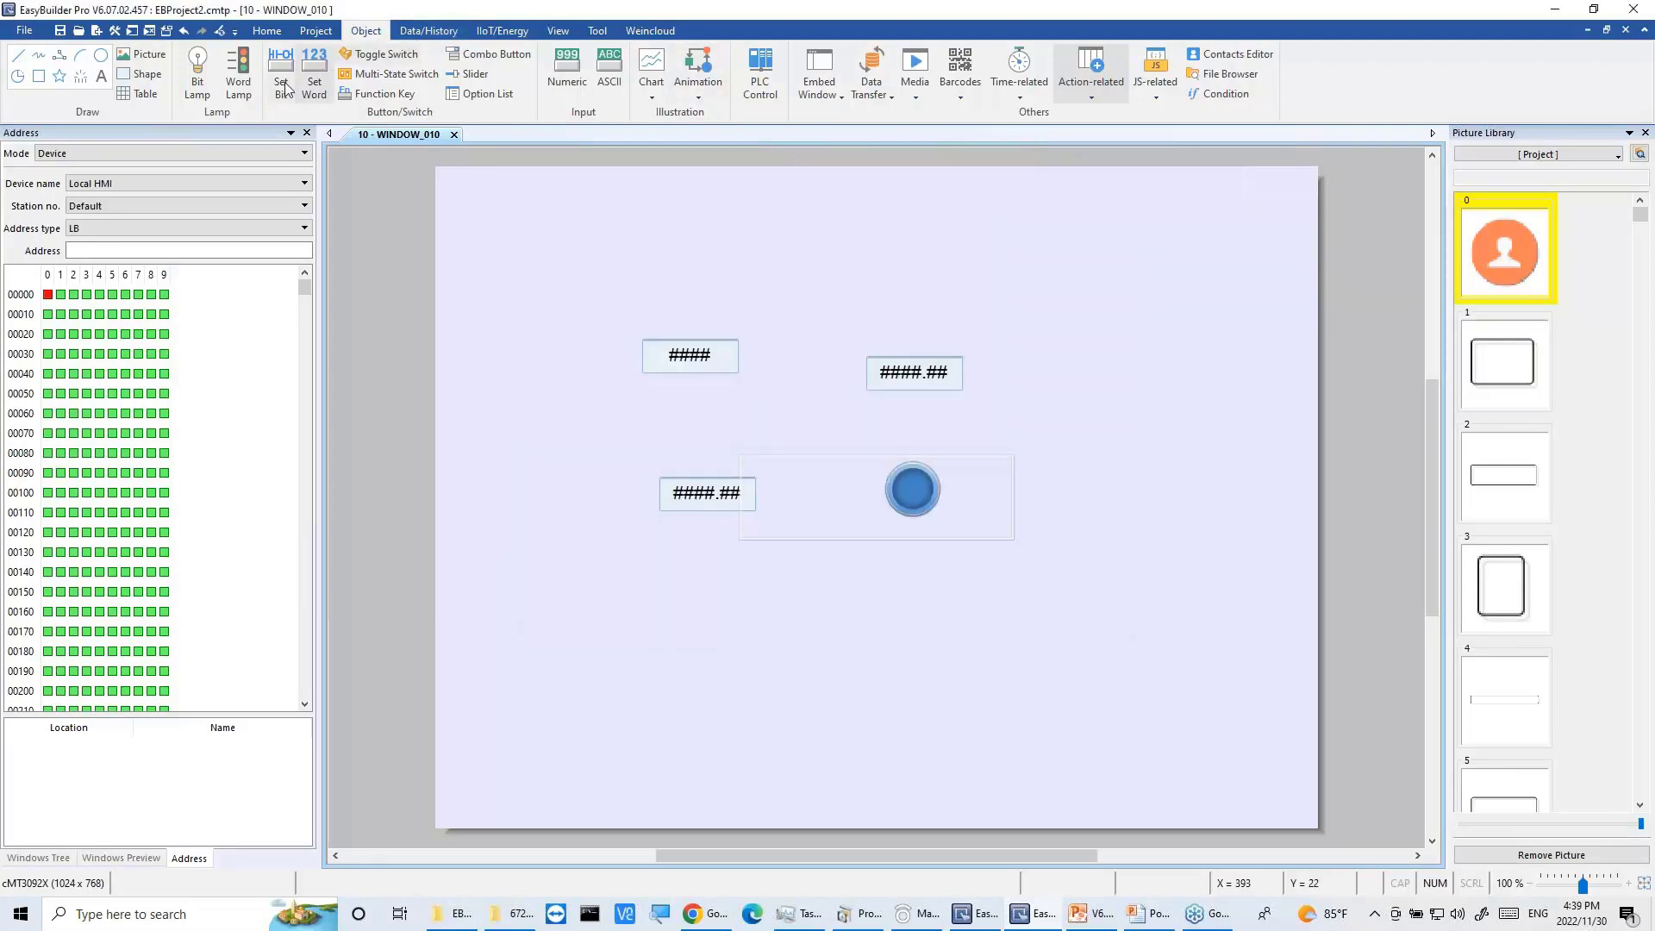
Step: Create a toggle switch for LB-0 on the Local HMI and place it below the LW-120 numeric object
{"action": "left_click", "coordinate": [379, 55]}
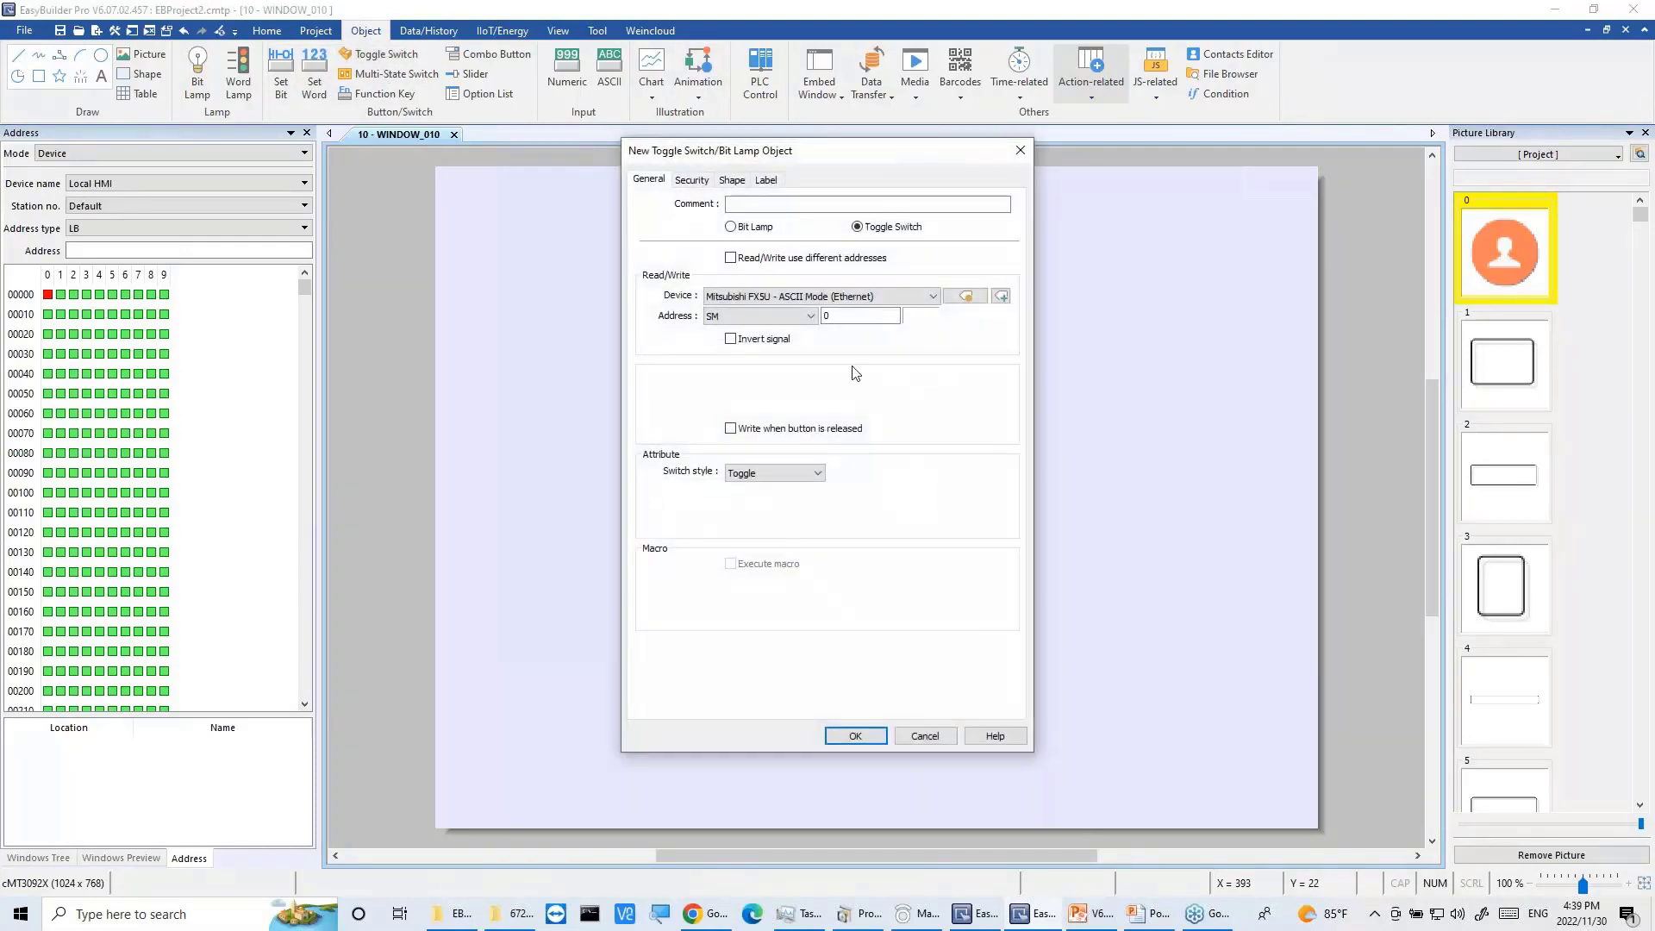
{"action": "left_click", "coordinate": [786, 298]}
{"action": "left_click", "coordinate": [786, 310]}
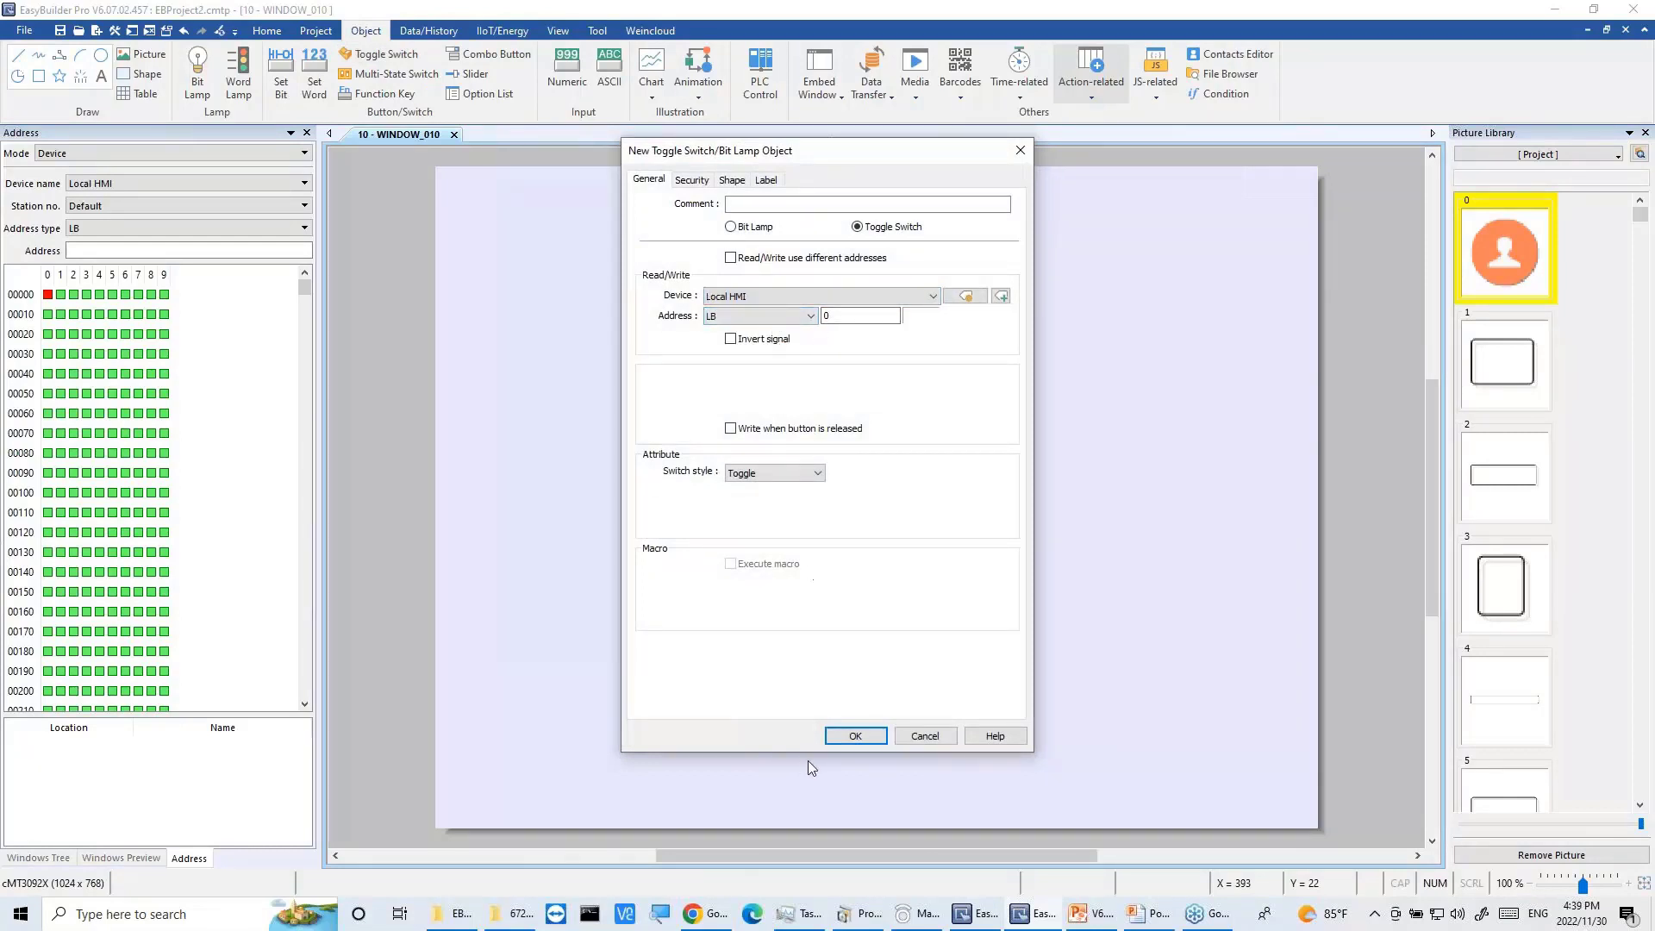
{"action": "left_click", "coordinate": [829, 740]}
{"action": "left_click", "coordinate": [675, 665]}
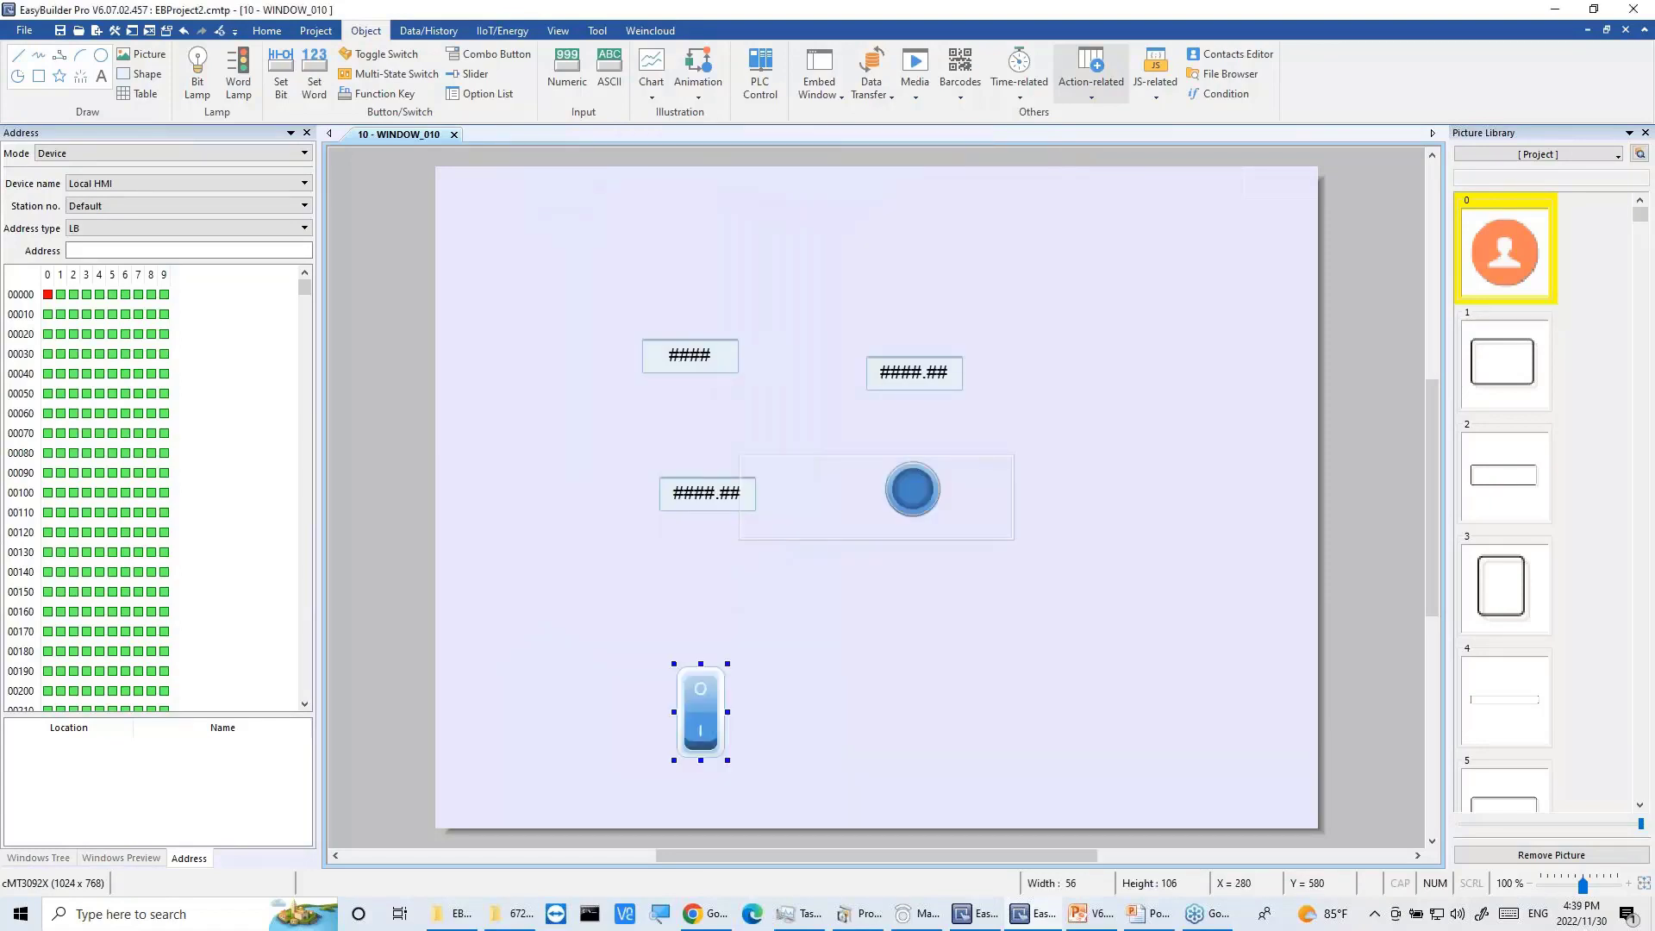
Step: Create a numeric object for LW-50 with 0 digits right of the decimal point and place it beside the toggle switch
{"action": "left_click", "coordinate": [560, 64]}
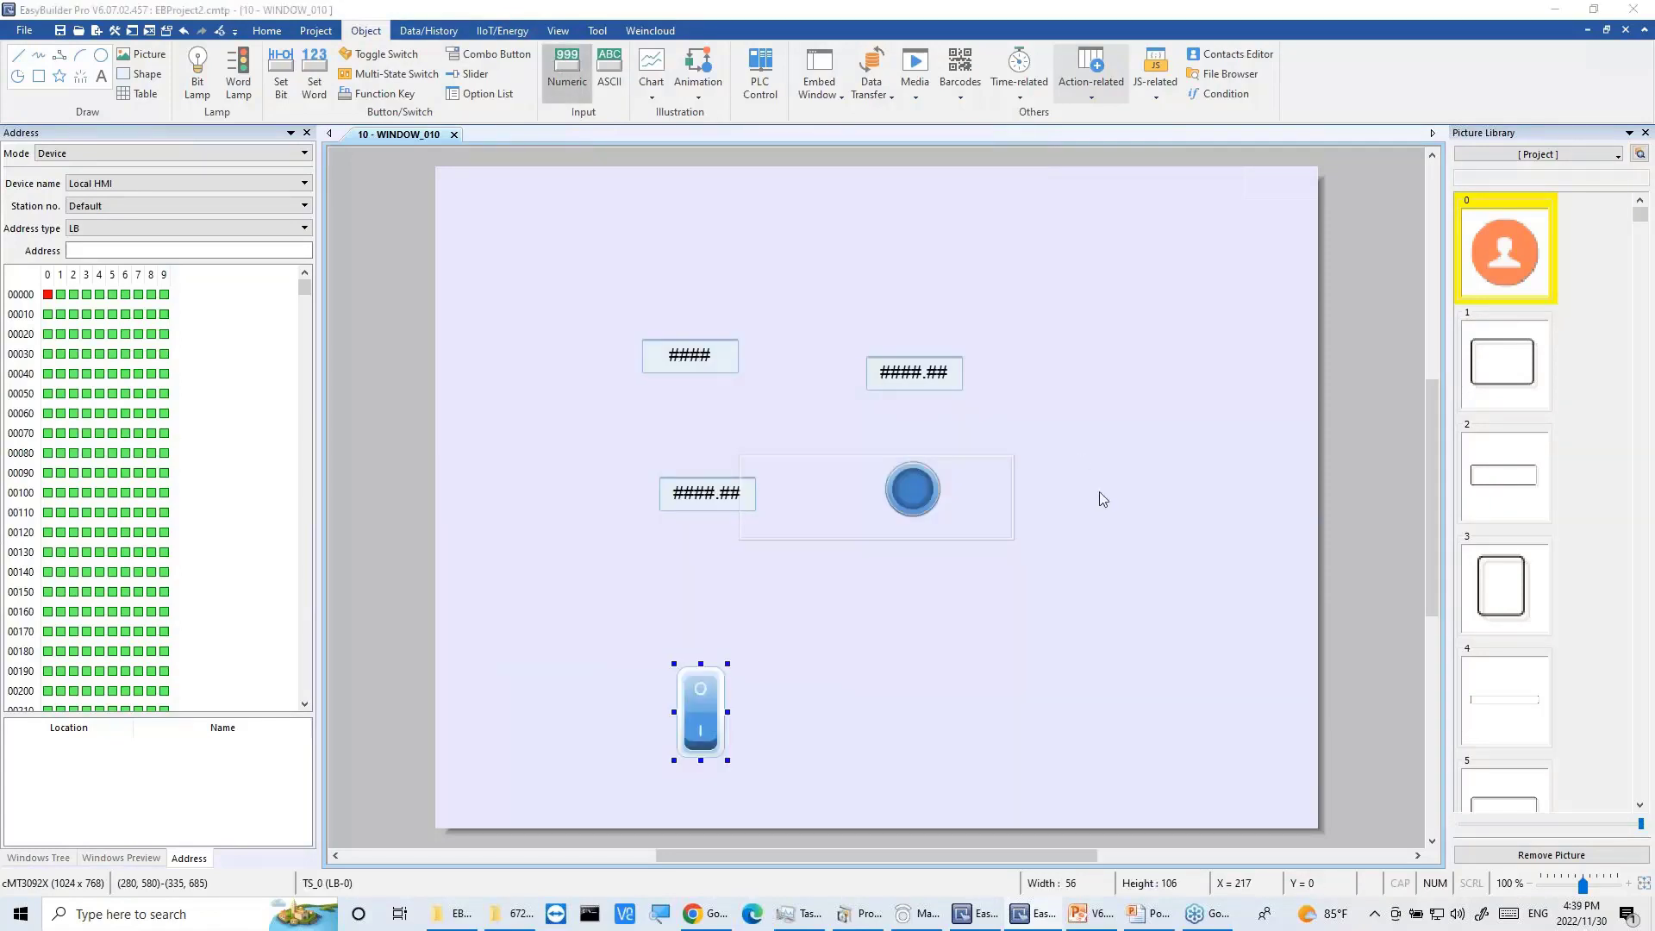
{"action": "left_click", "coordinate": [828, 242]}
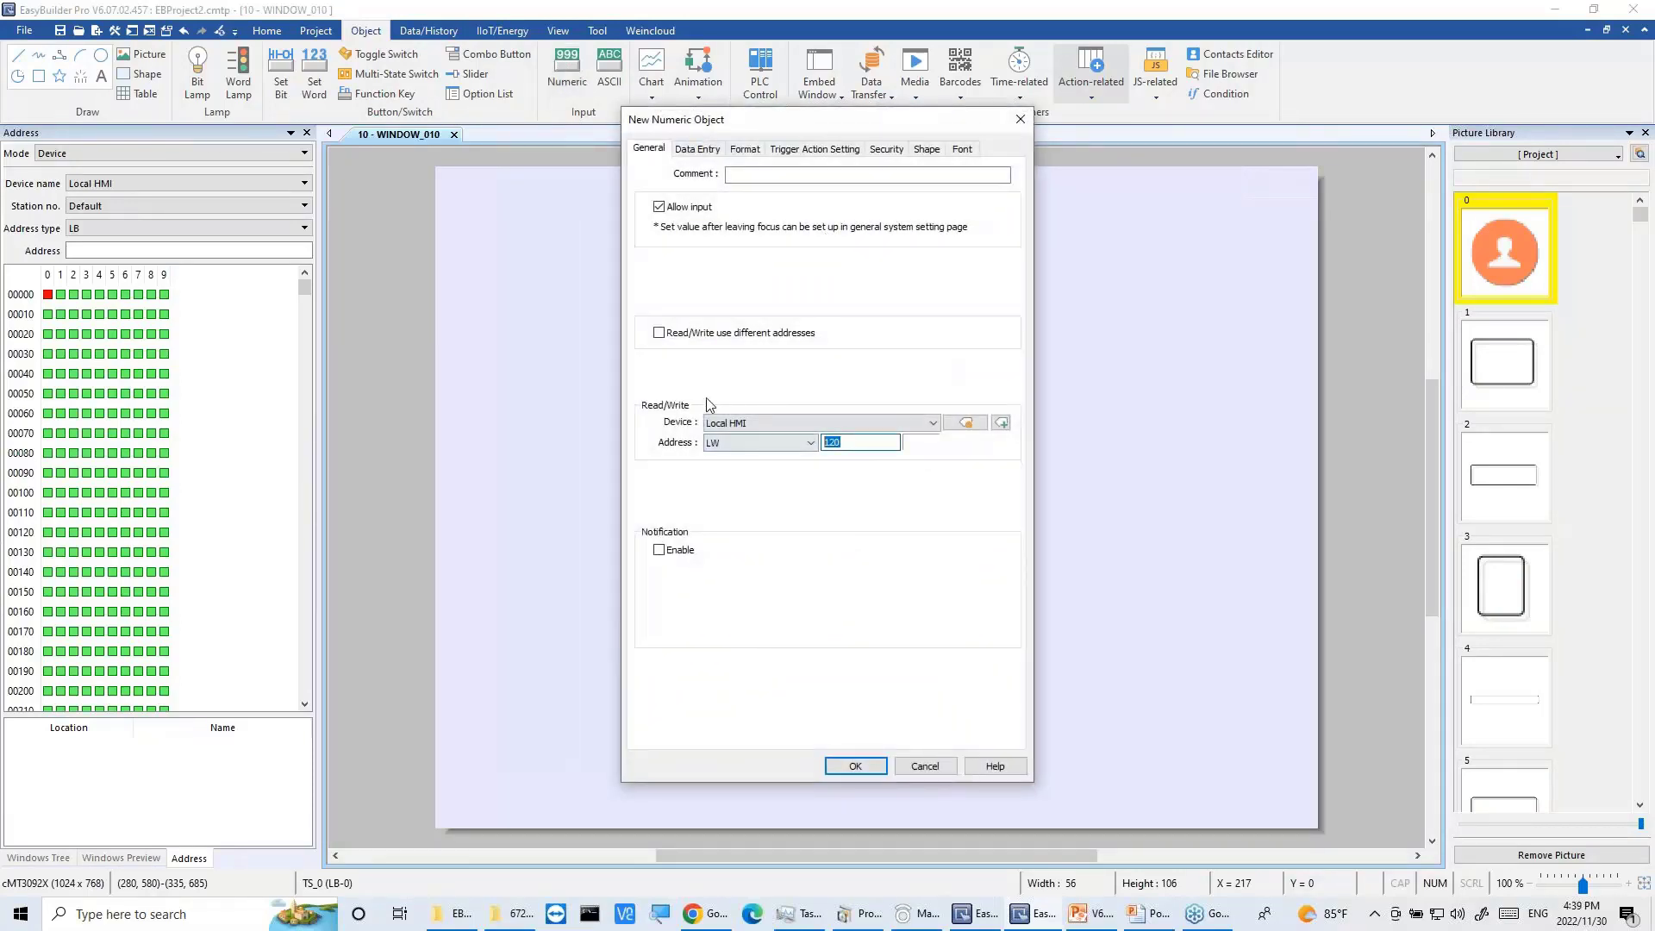
{"action": "type", "text": "50"}
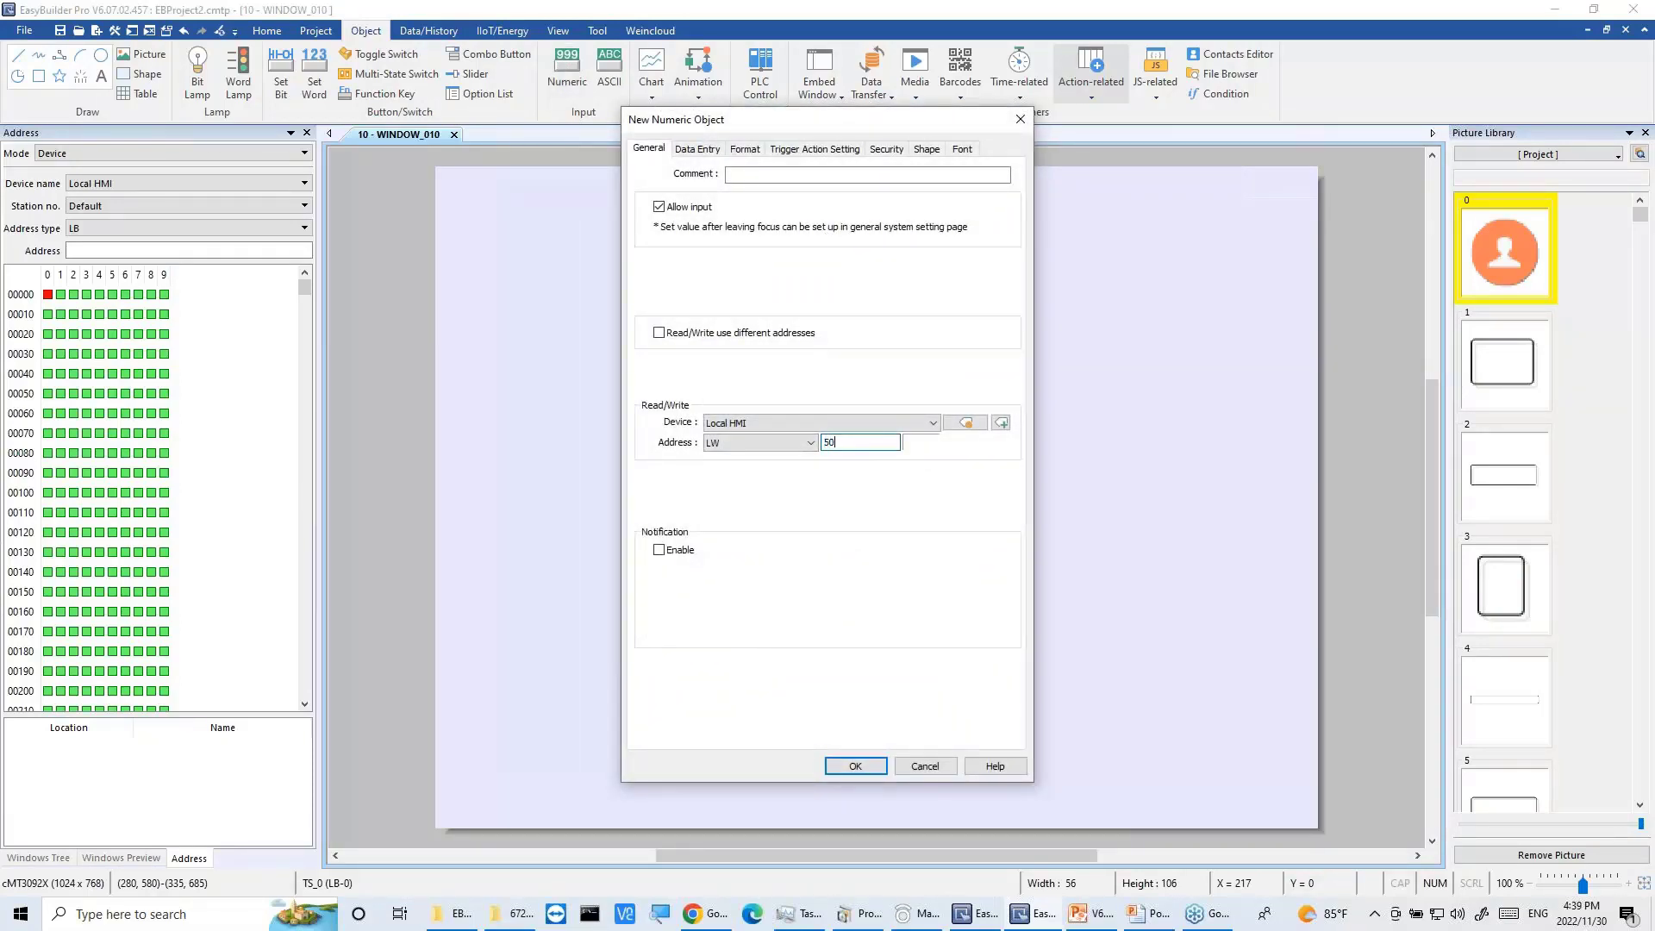
{"action": "left_click", "coordinate": [745, 151]}
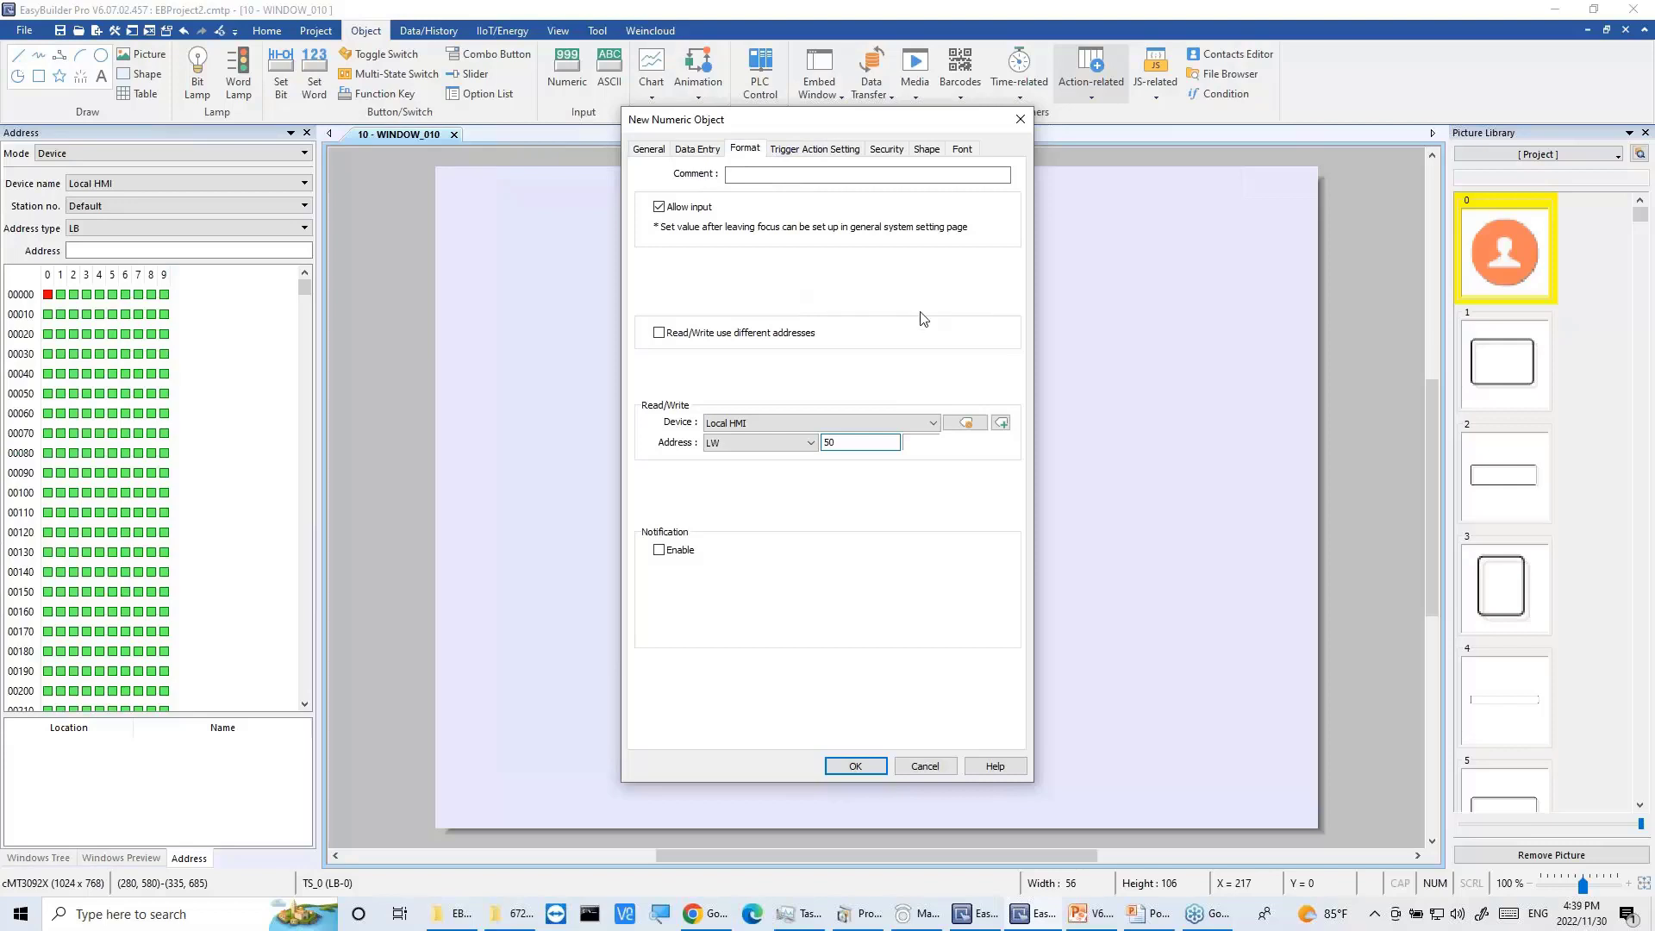
{"action": "left_click_drag", "start_coordinate": [961, 243], "coordinate": [894, 248]}
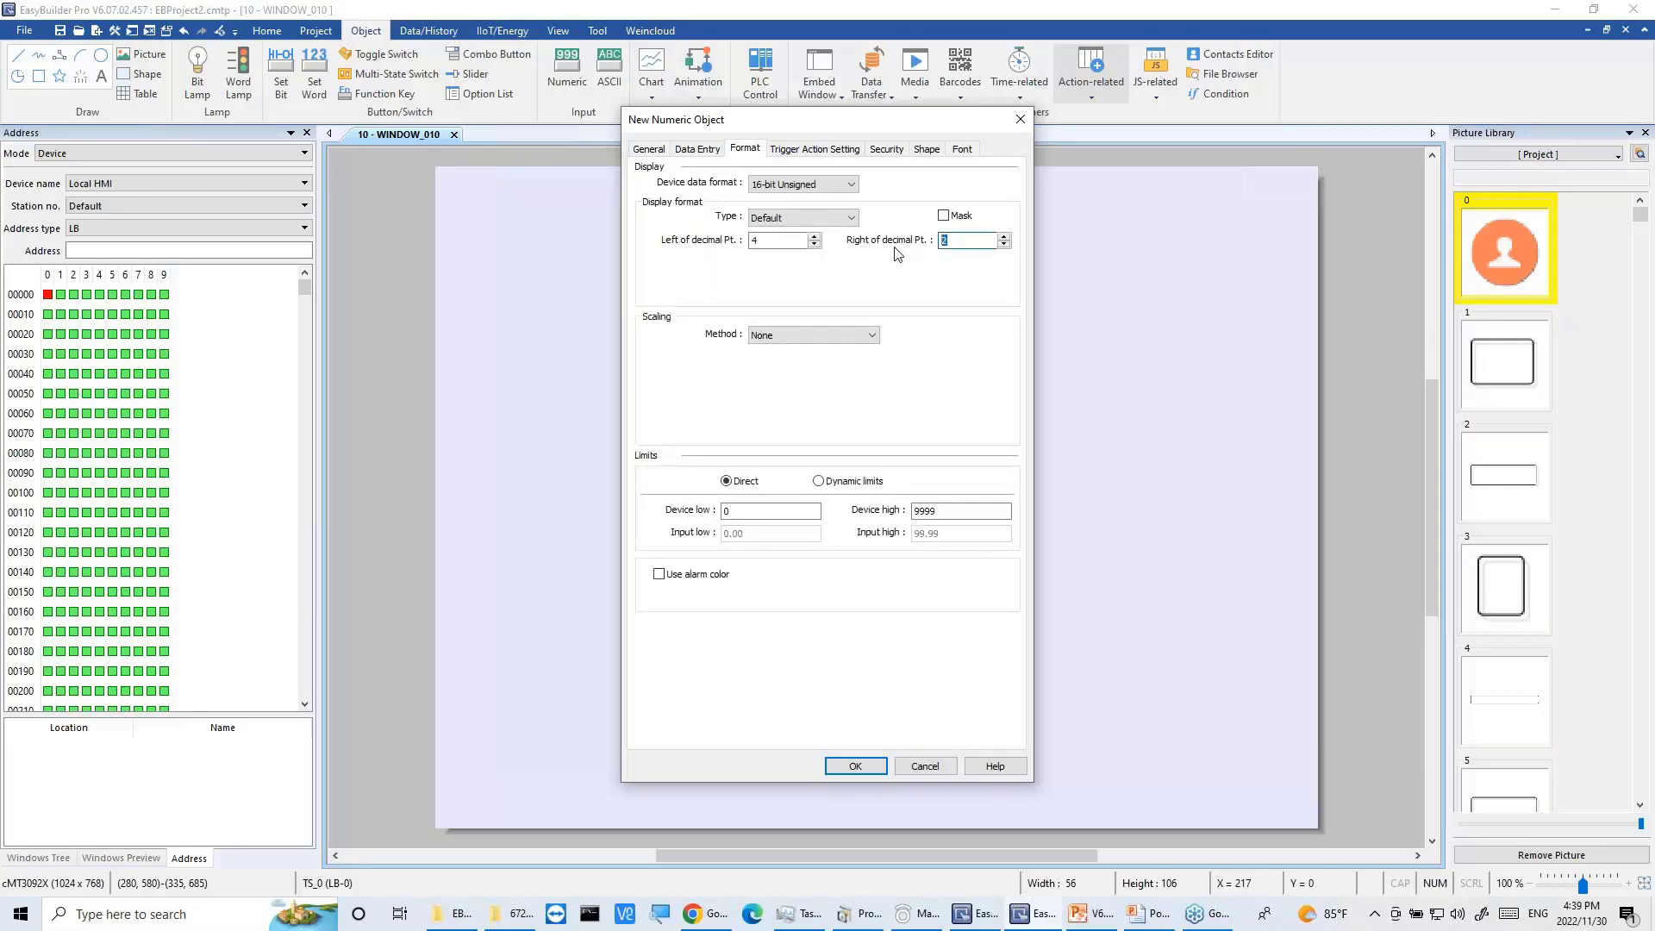
{"action": "type", "text": "0"}
{"action": "left_click", "coordinate": [855, 766]}
{"action": "left_click", "coordinate": [868, 700]}
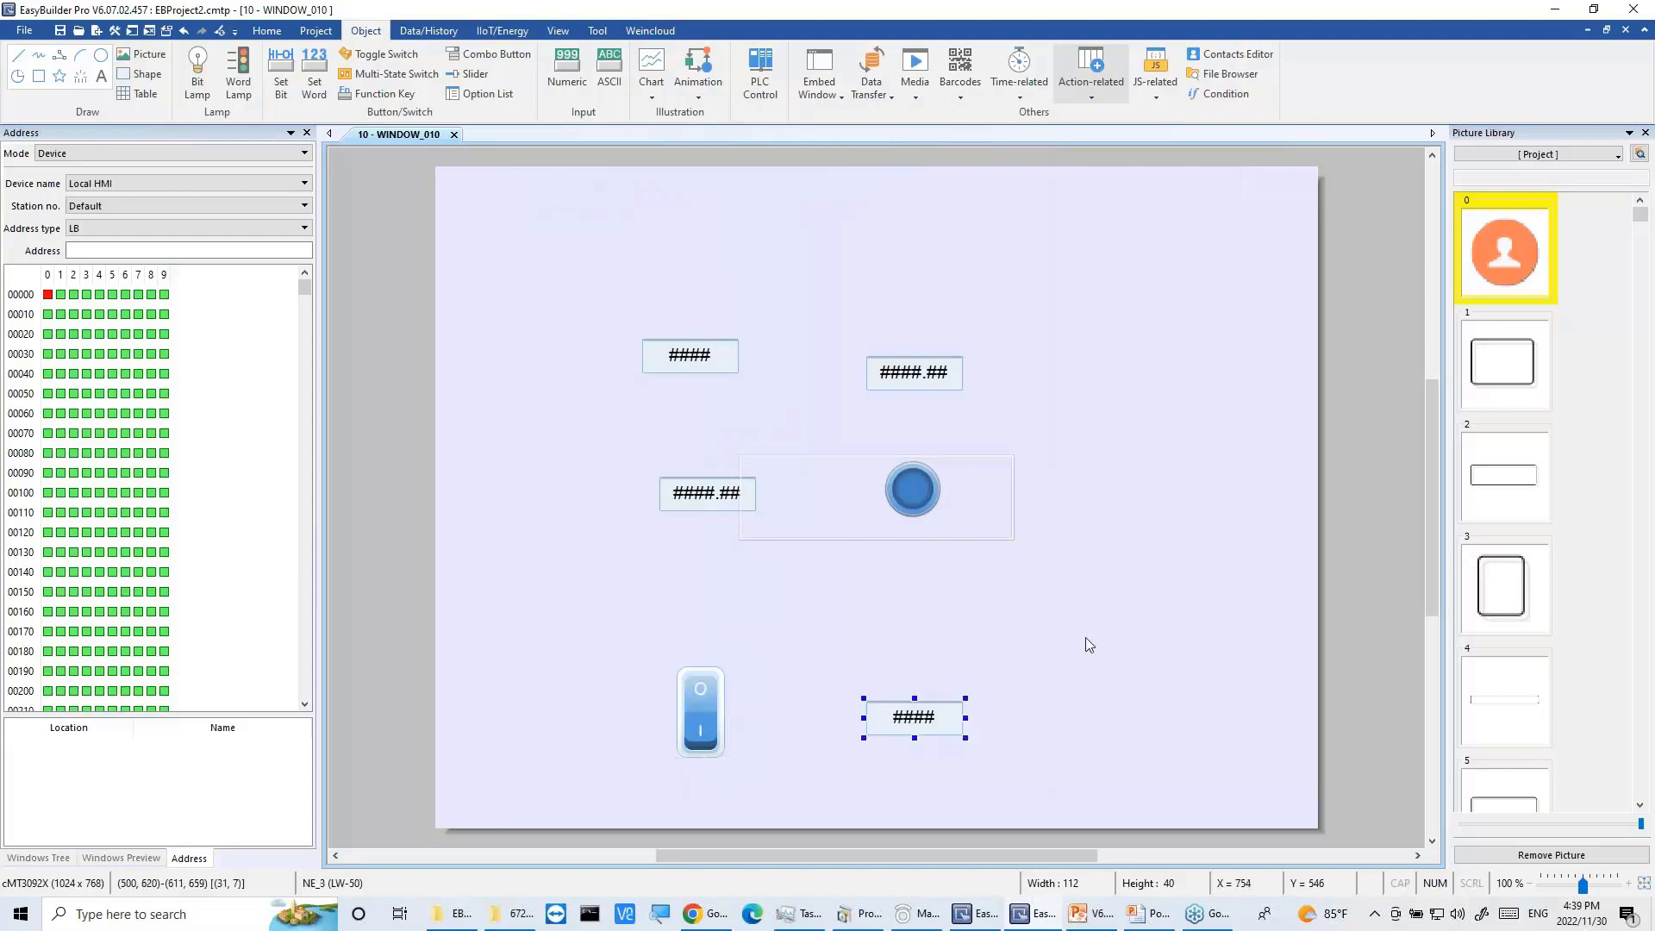
{"action": "left_click", "coordinate": [1089, 643]}
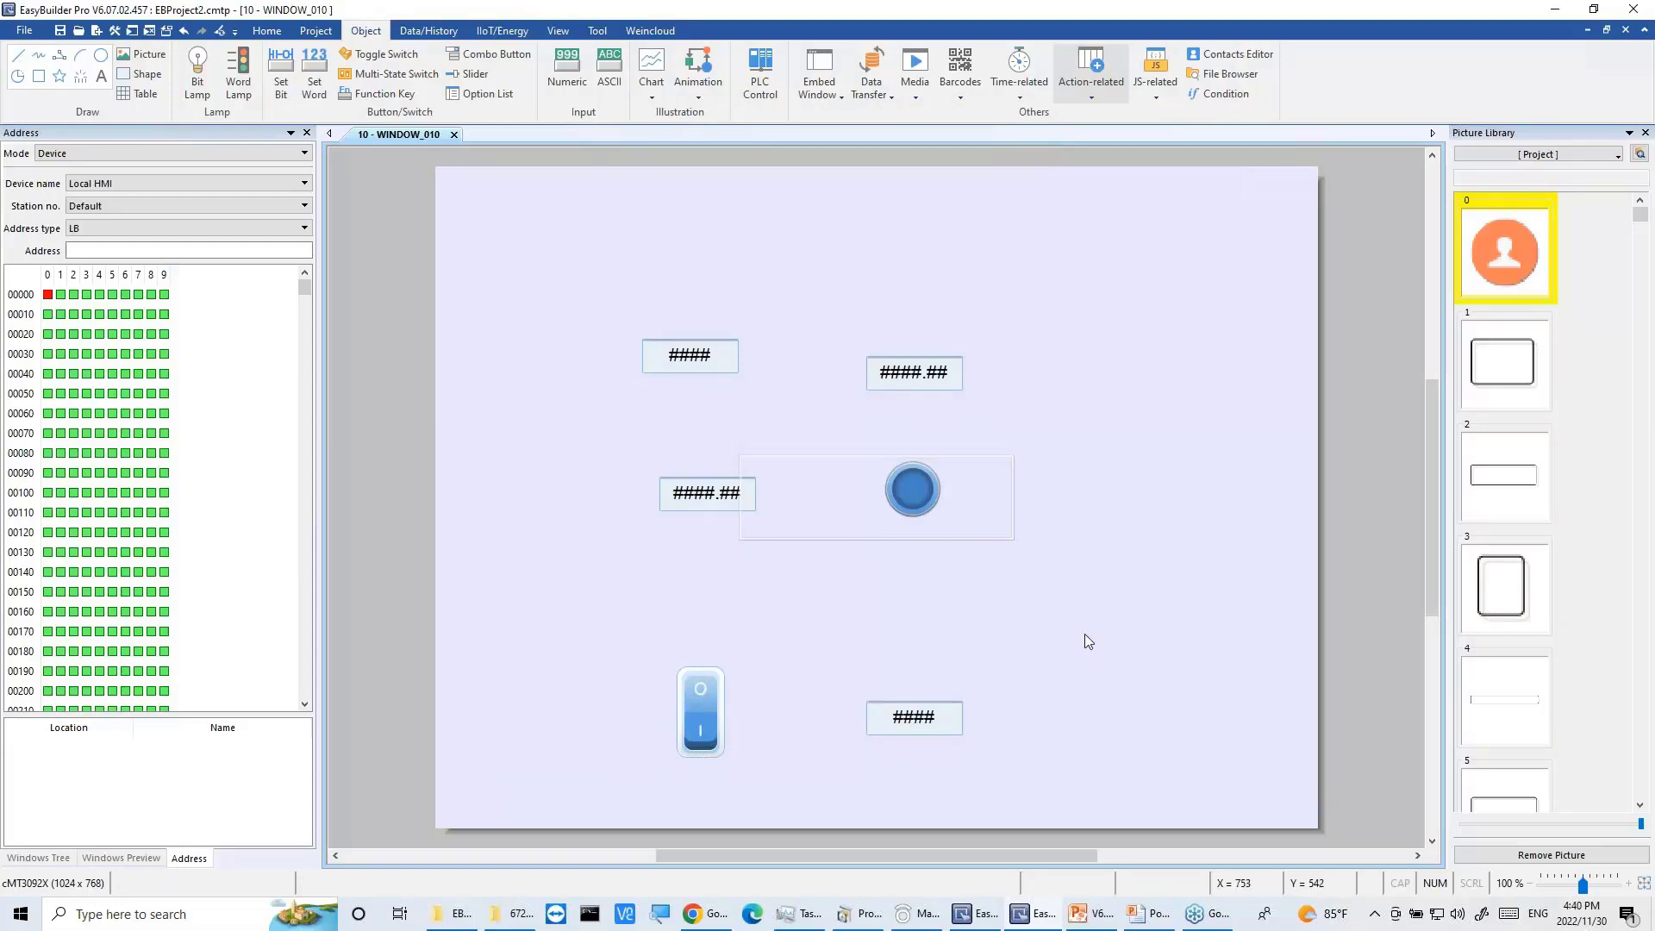
Step: Test the action trigger in simulation by switching LB-0 on, resetting LW-50 to 0, and toggling LB-0 again
{"action": "key", "text": "ctrl+t"}
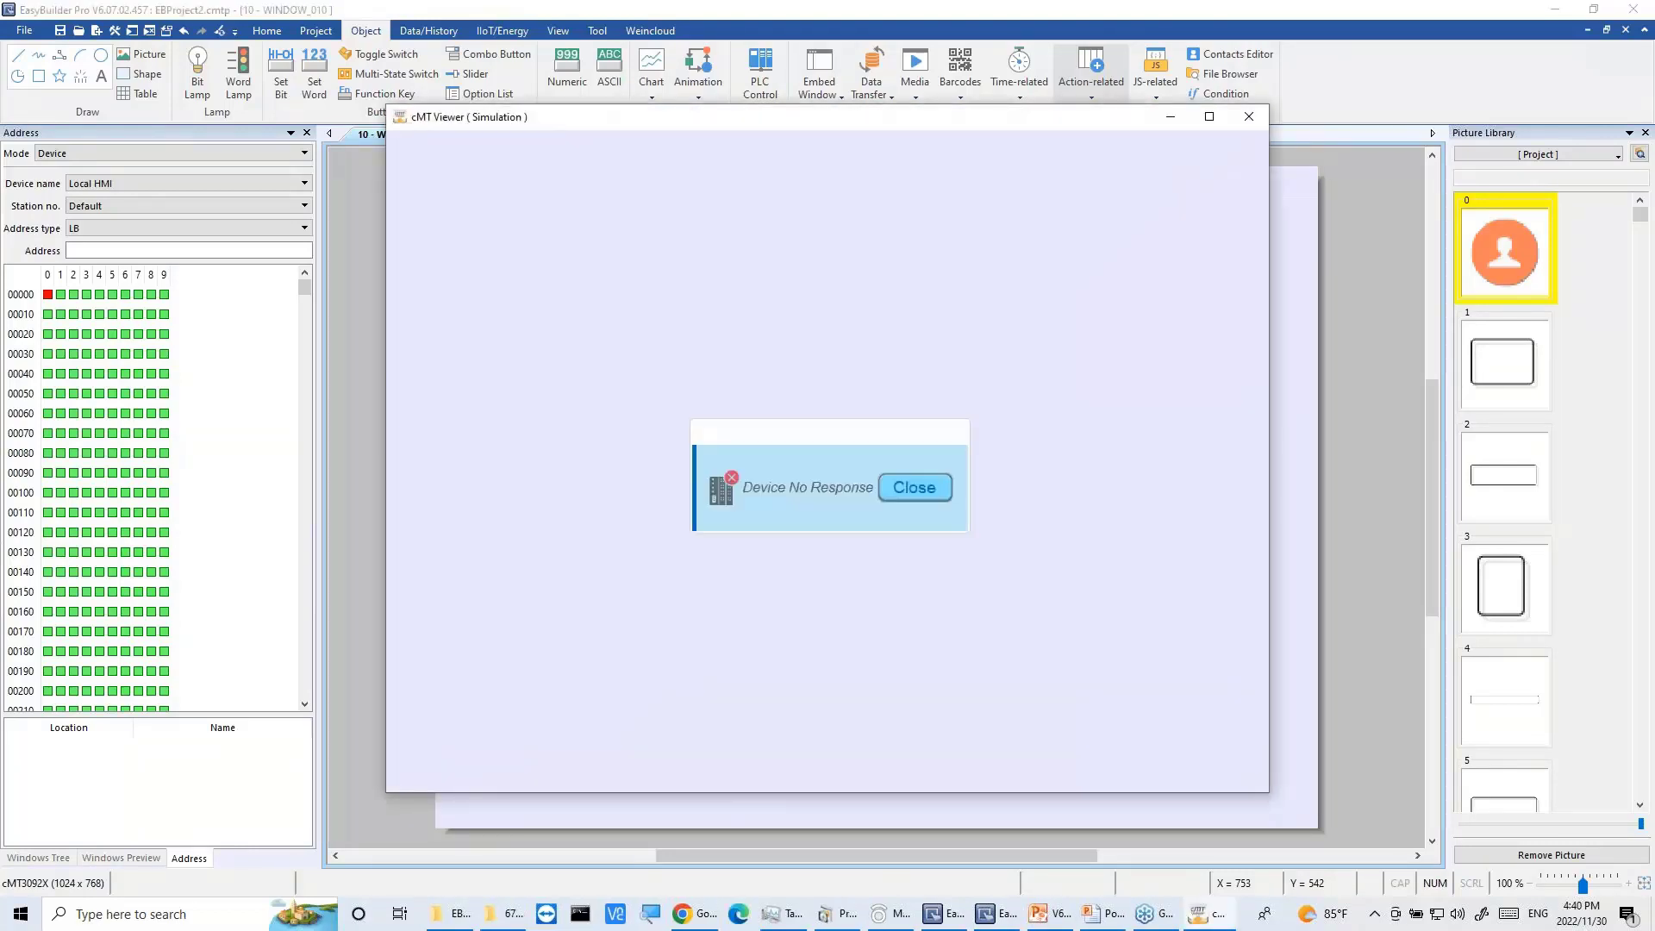
{"action": "left_click", "coordinate": [897, 500]}
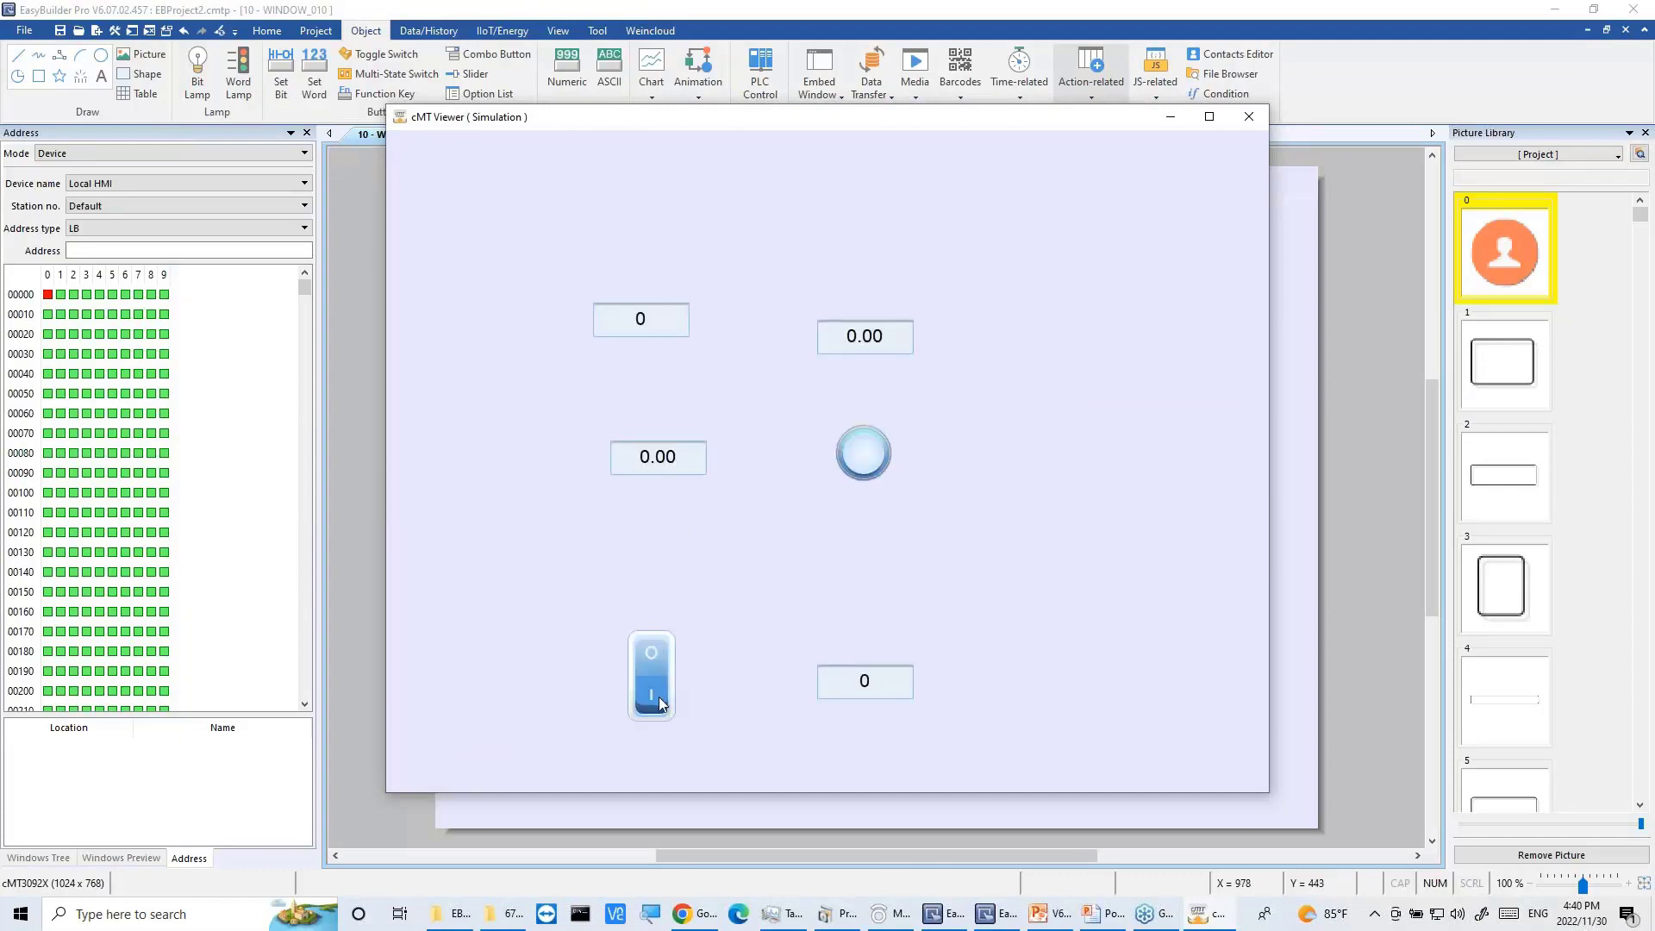
{"action": "left_click", "coordinate": [660, 703]}
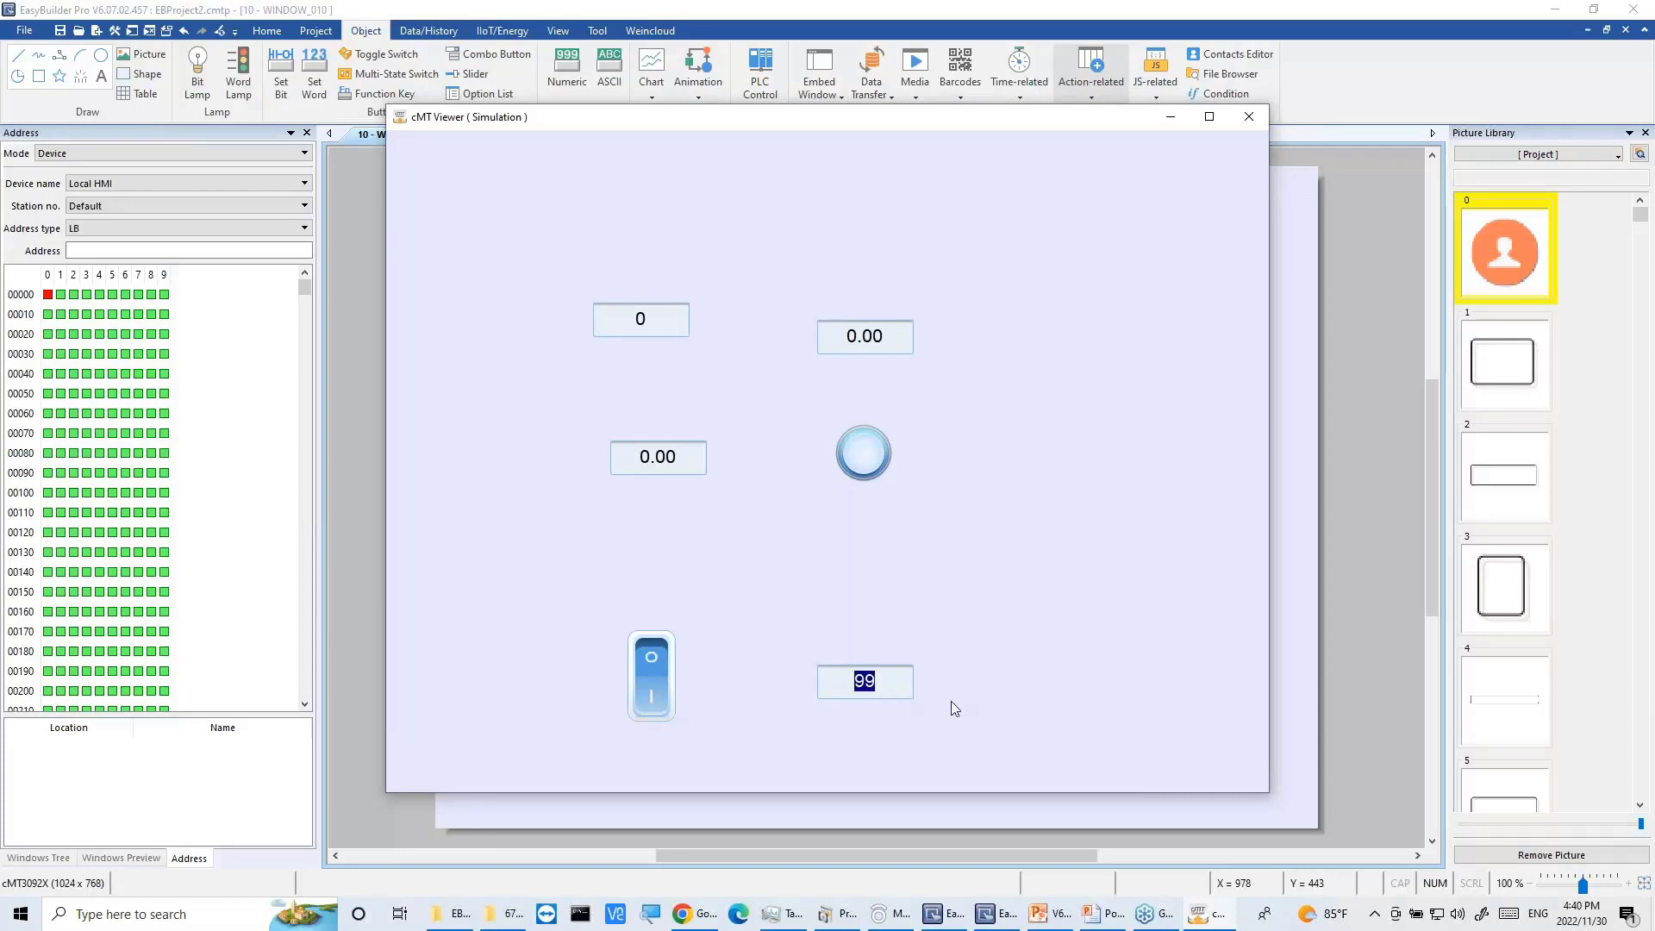
{"action": "type", "text": "0"}
{"action": "left_click", "coordinate": [665, 689]}
{"action": "left_click", "coordinate": [1171, 116]}
Step: Reopen the LB-0 global action trigger and review the available triggered actions and trigger modes
{"action": "left_click", "coordinate": [1091, 87]}
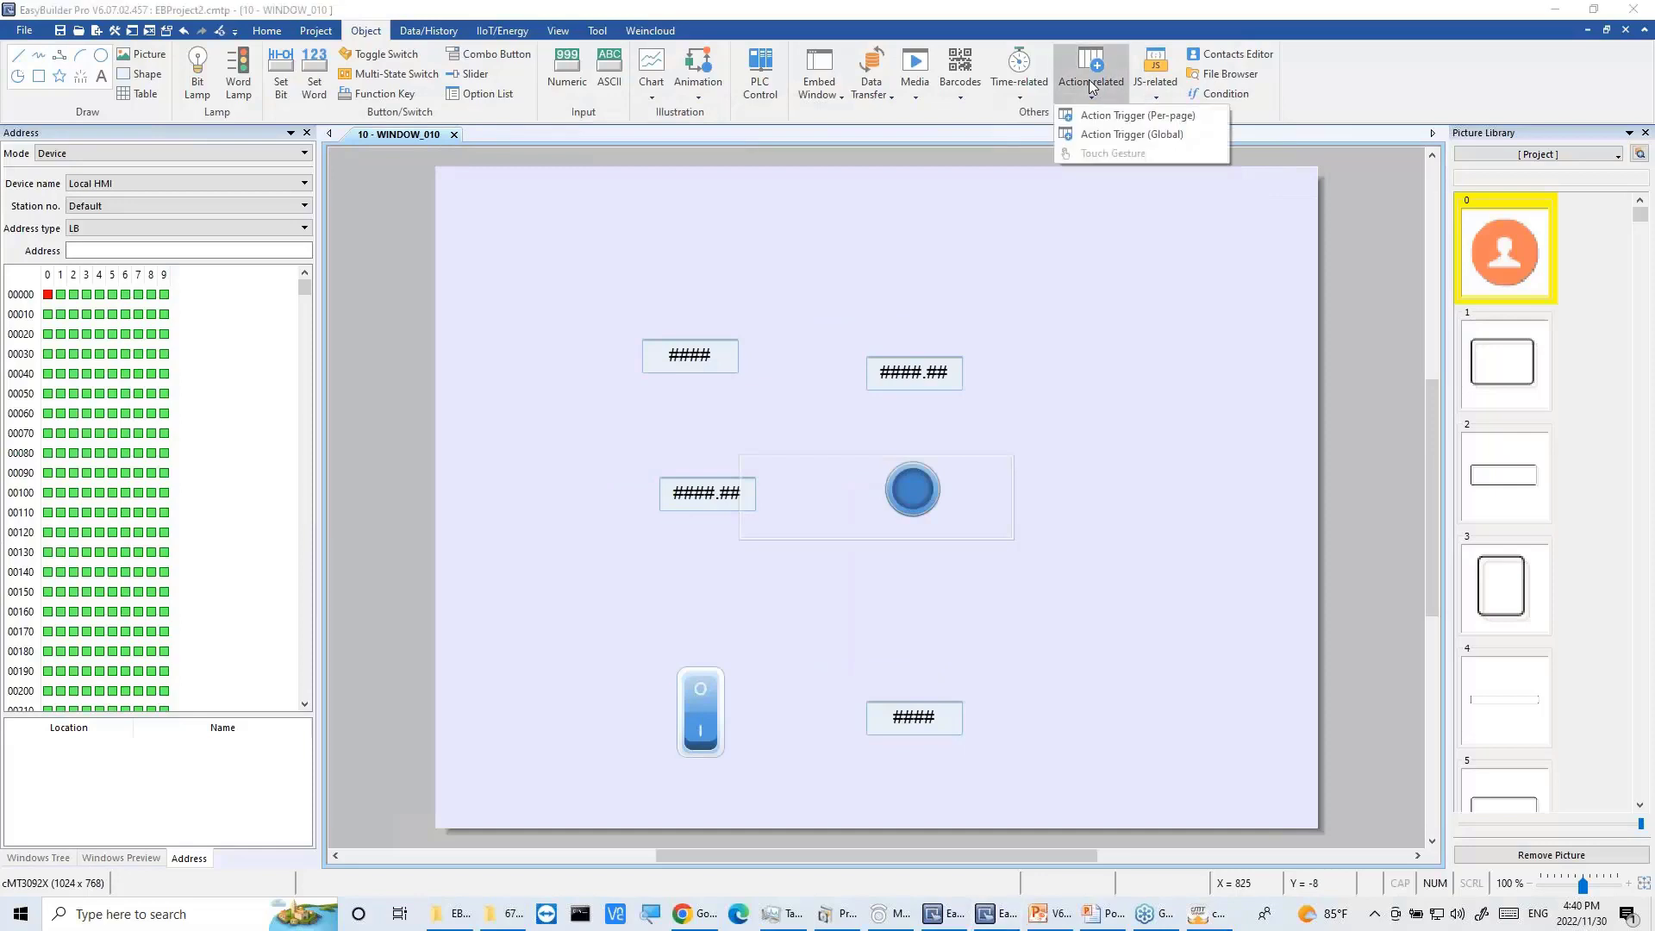
{"action": "left_click", "coordinate": [1113, 138]}
{"action": "left_click", "coordinate": [695, 329]}
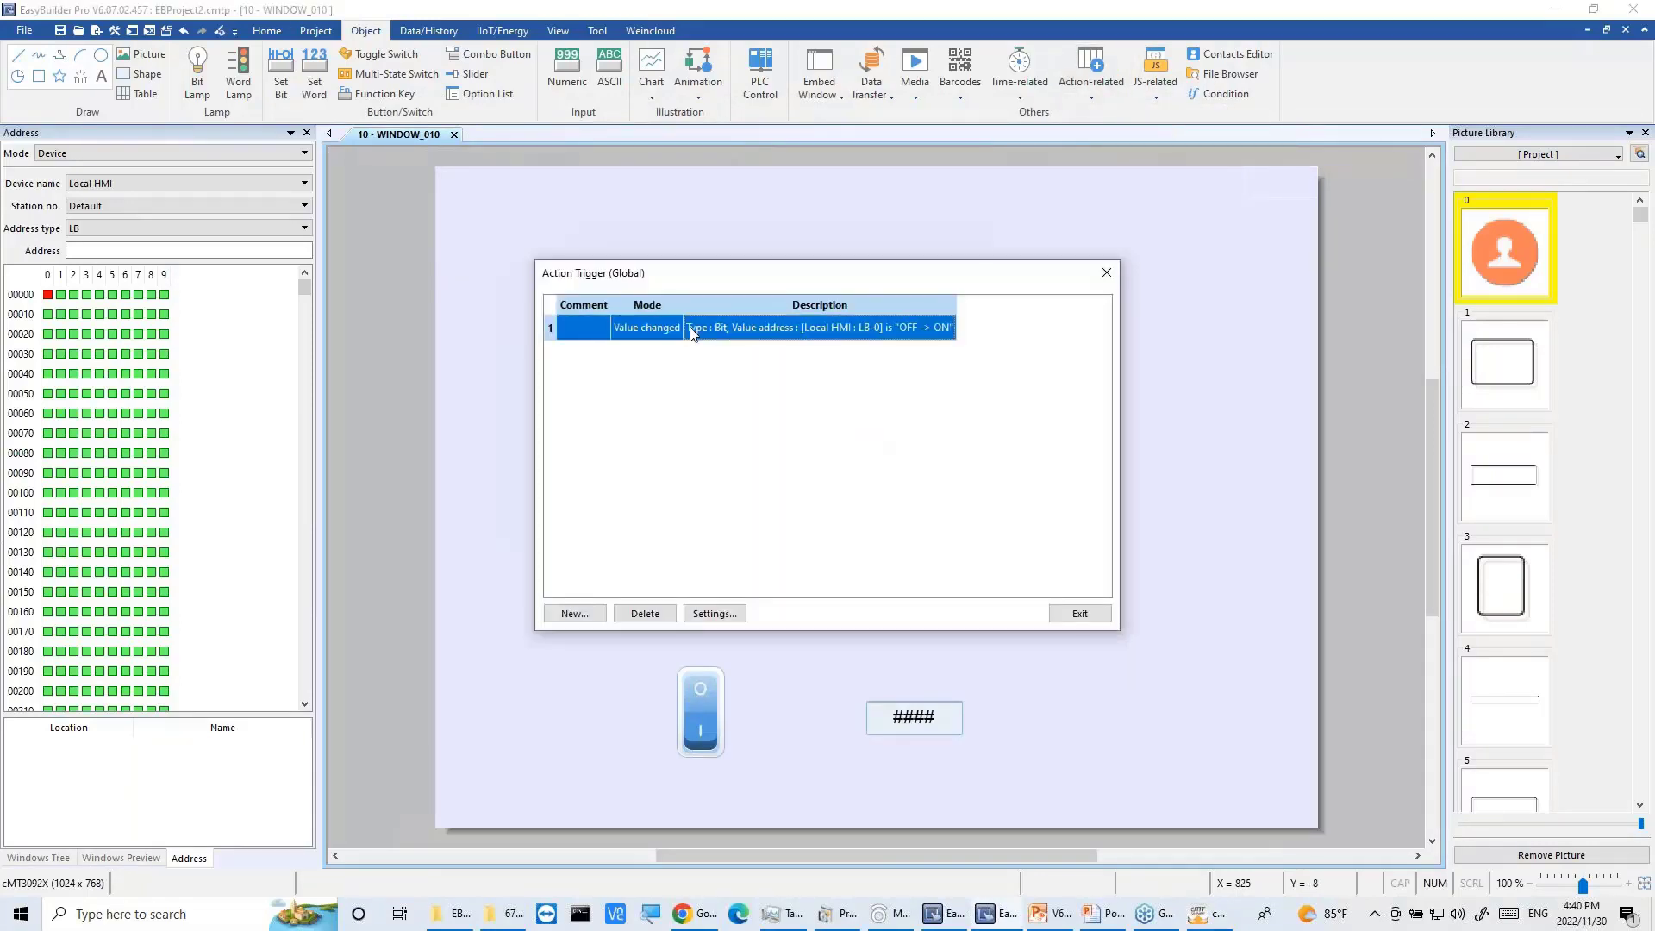
{"action": "double_click", "coordinate": [896, 328]}
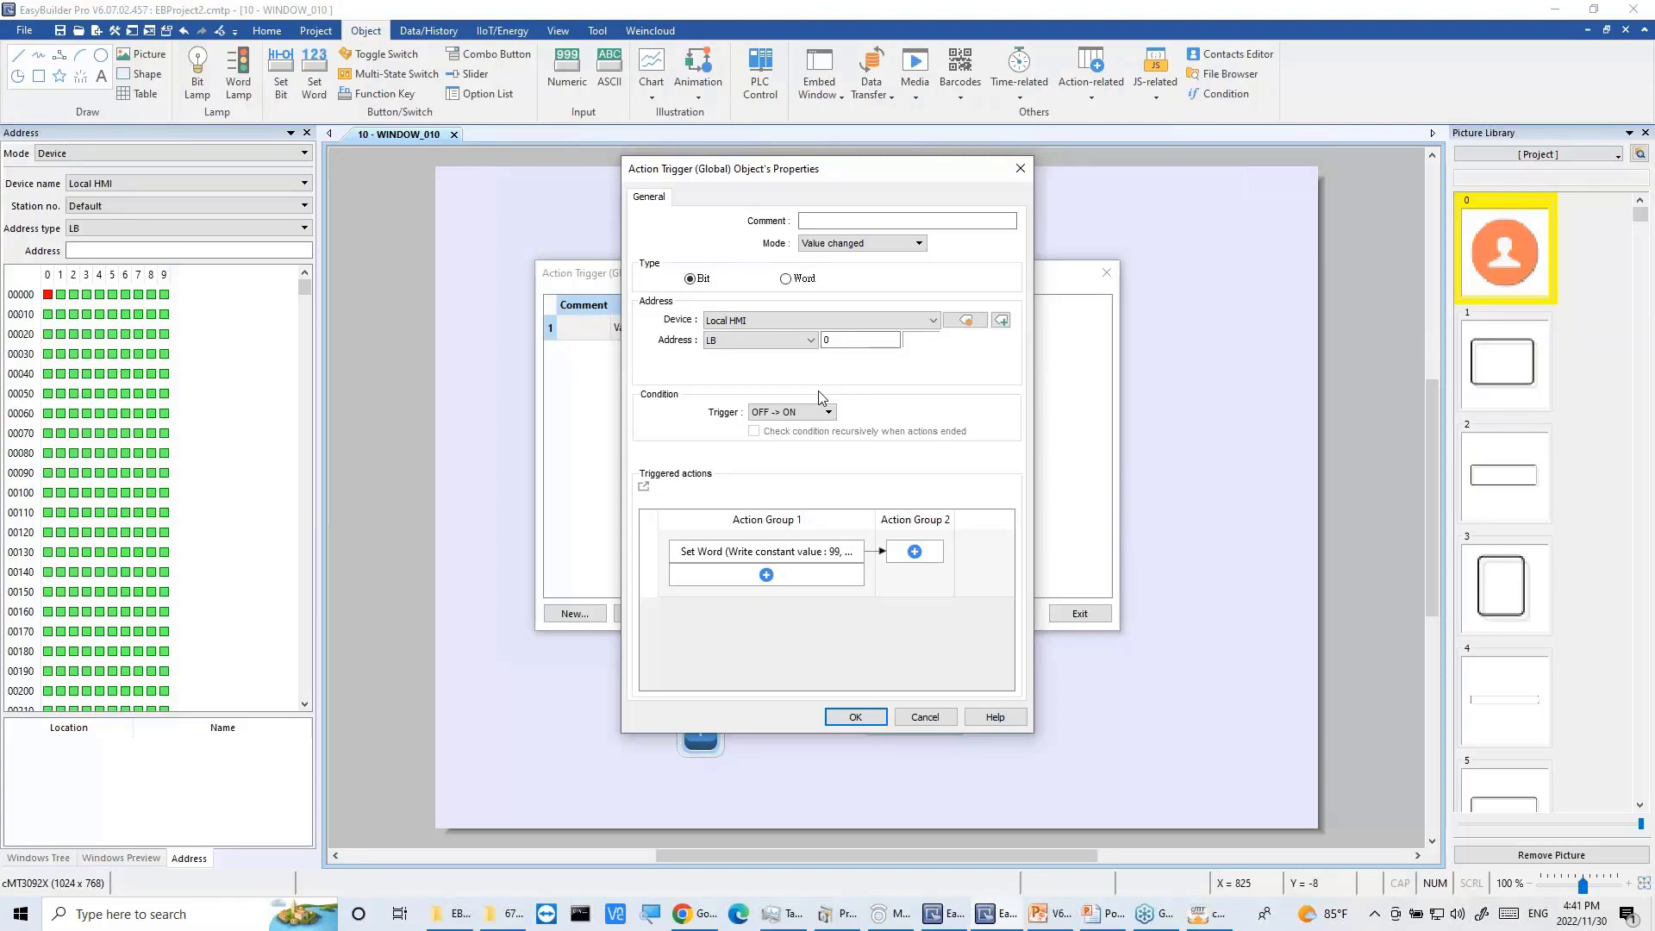
{"action": "left_click", "coordinate": [778, 584]}
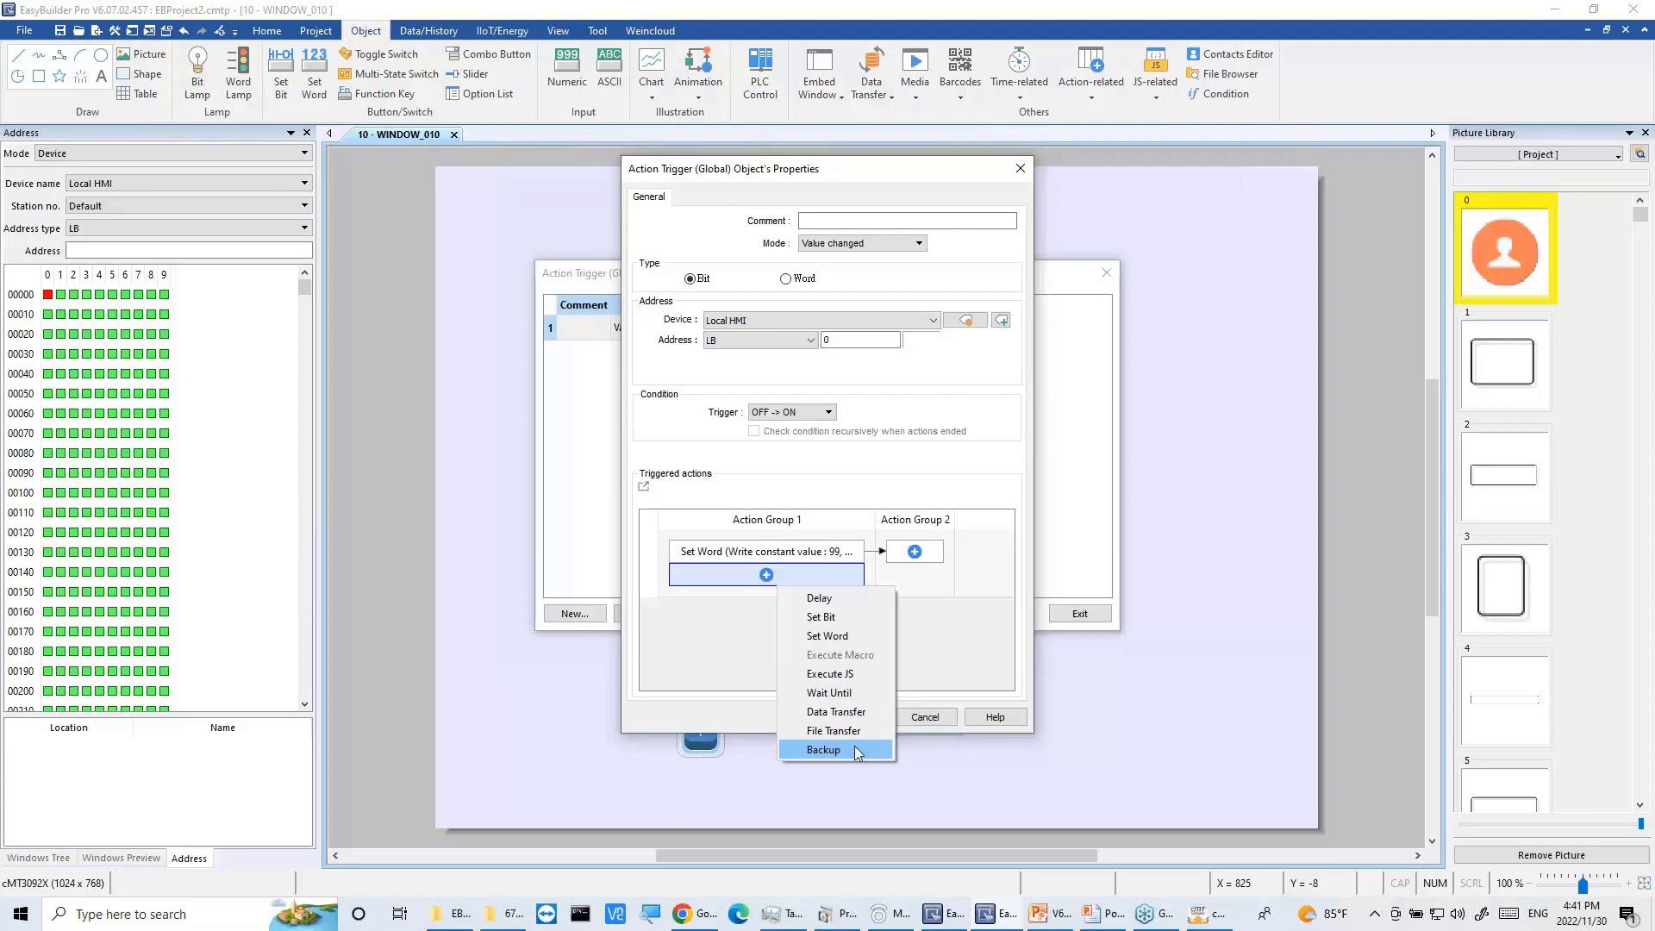
{"action": "left_click", "coordinate": [912, 429]}
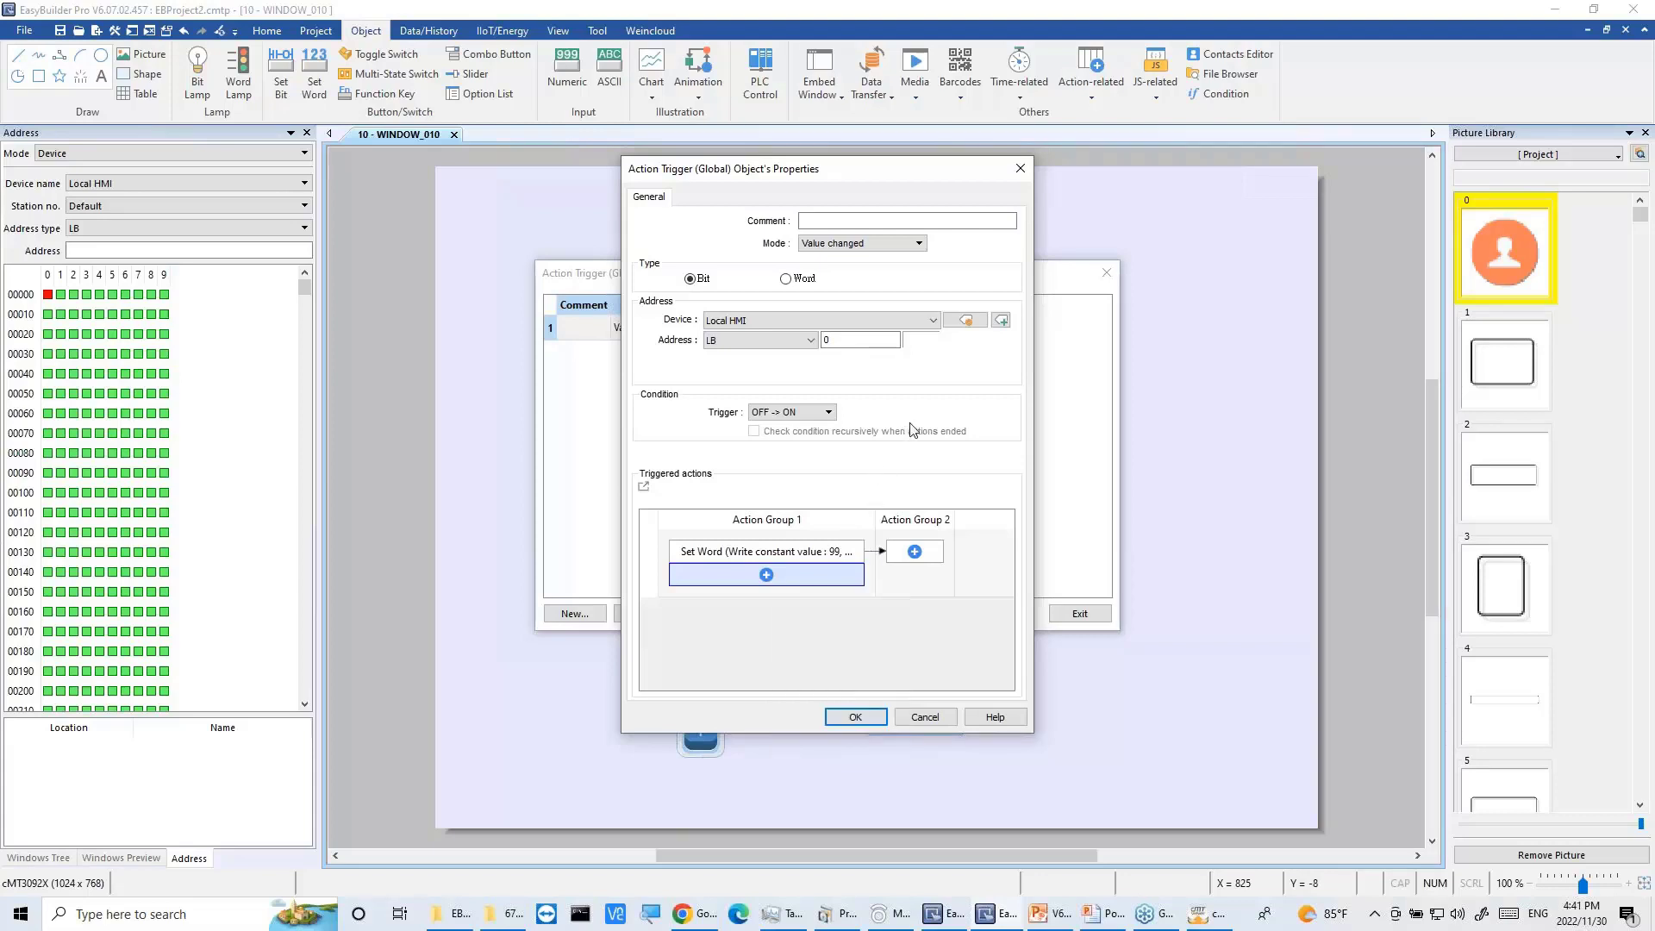
{"action": "left_click", "coordinate": [841, 245]}
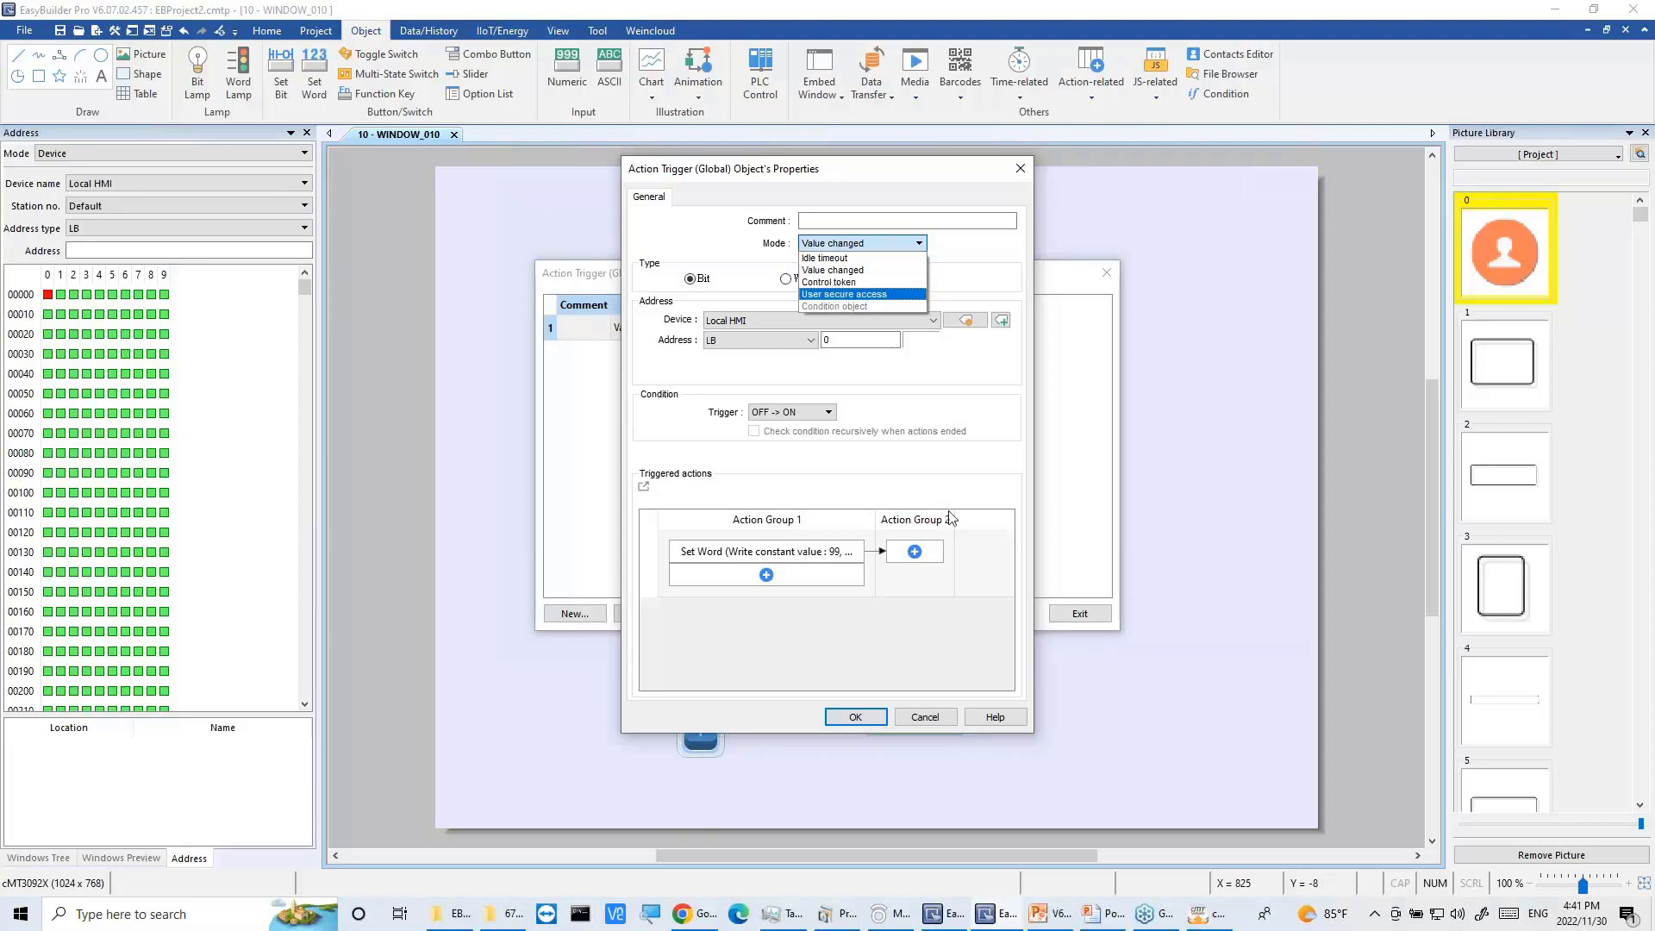
{"action": "left_click", "coordinate": [962, 405]}
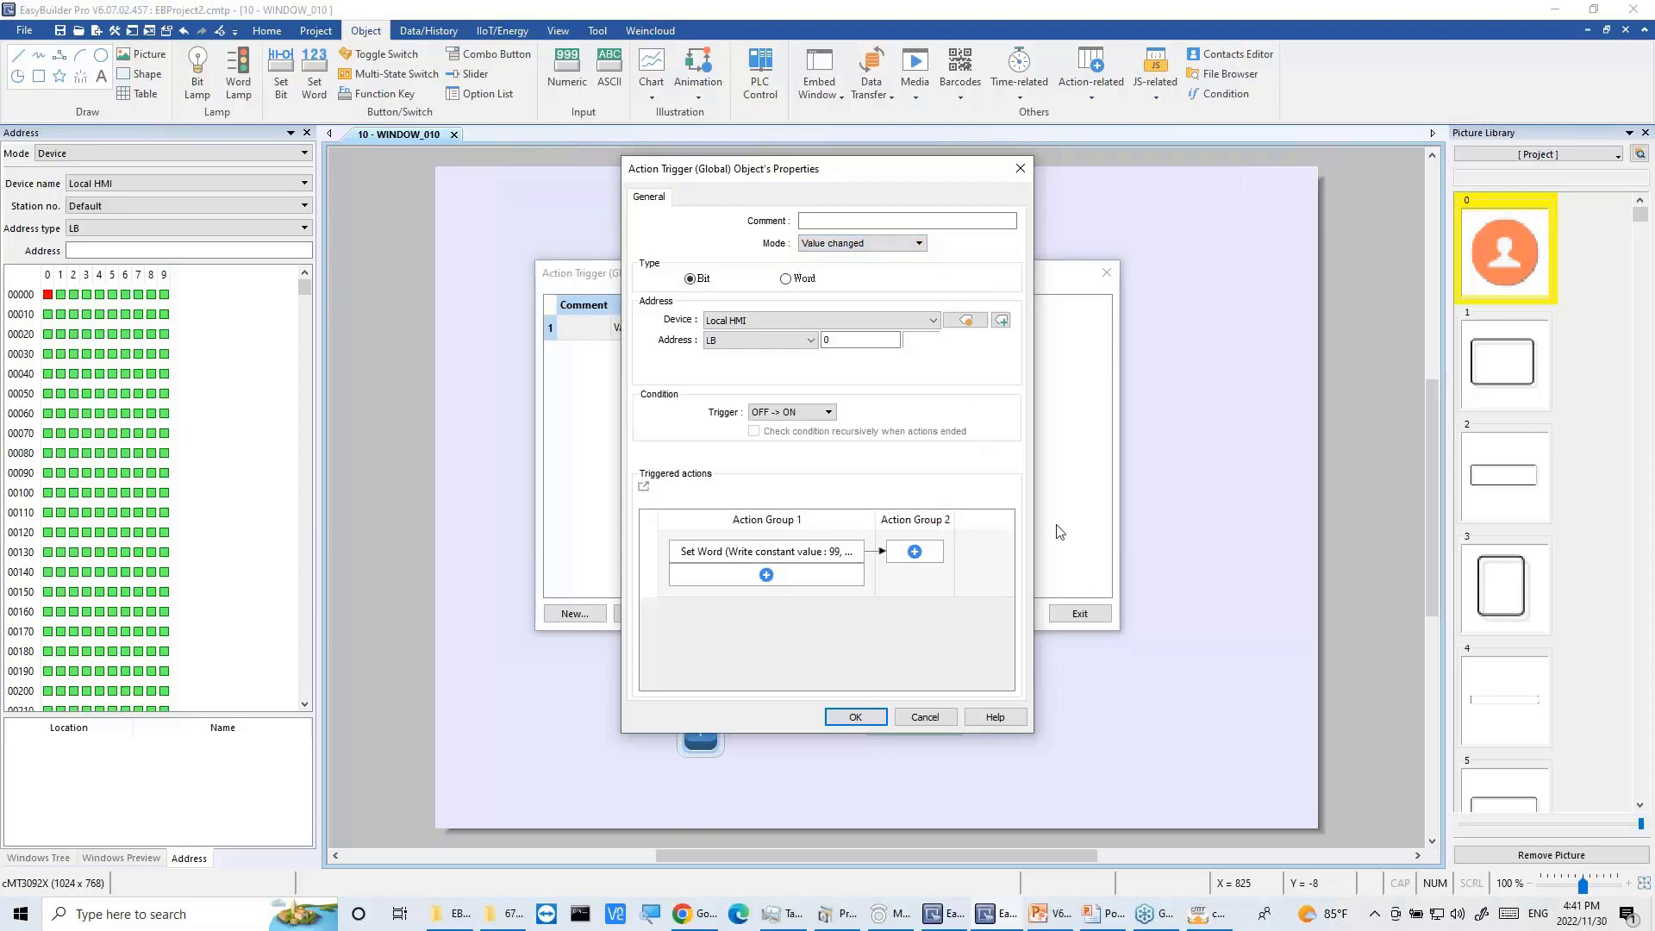
Step: Switch to PowerPoint to present the recipe database slide, and return to EasyBuilder Pro to close the global action trigger windows
{"action": "mouse_move", "coordinate": [1096, 918]}
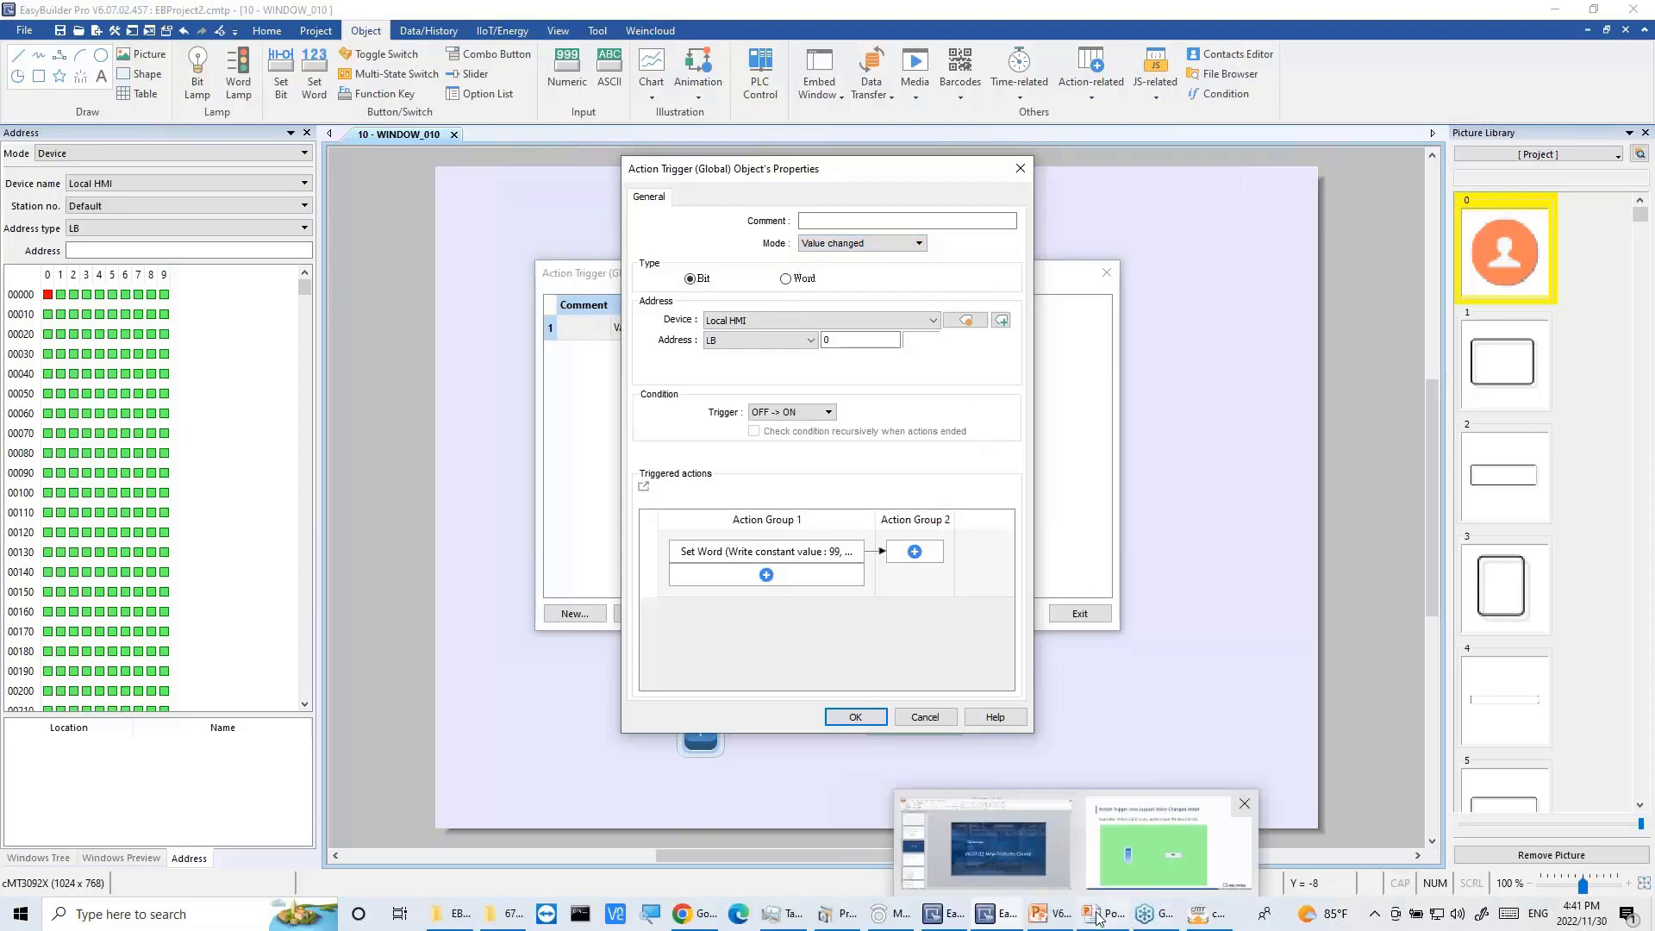
{"action": "left_click", "coordinate": [1168, 844]}
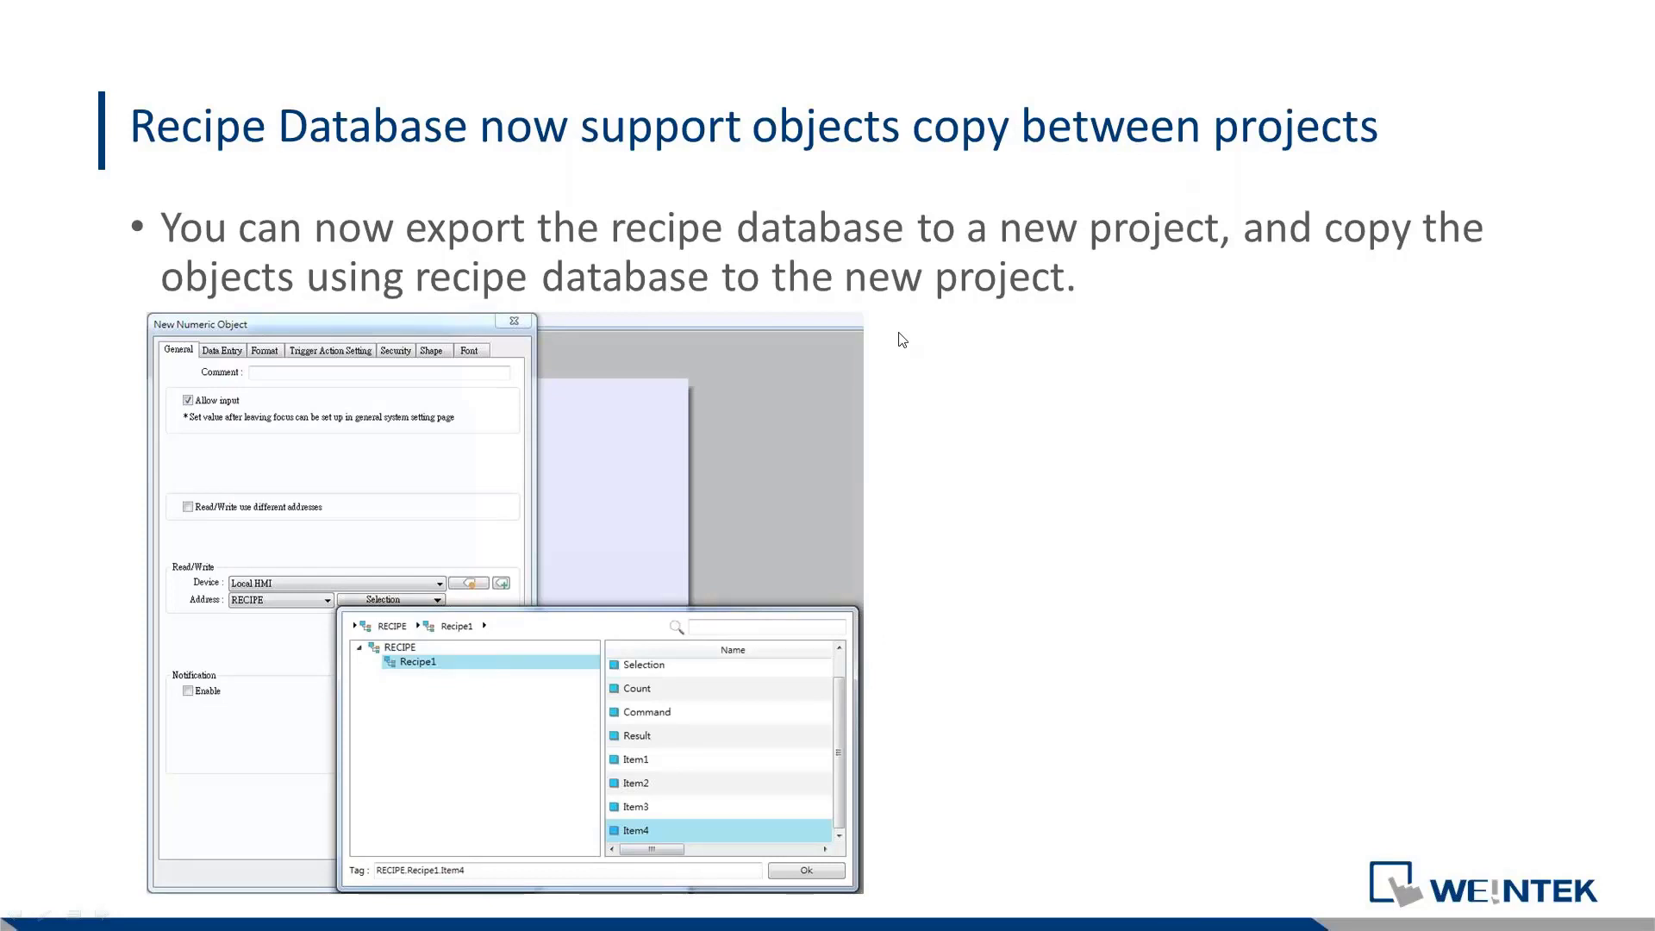
{"action": "key", "text": "alt+Tab"}
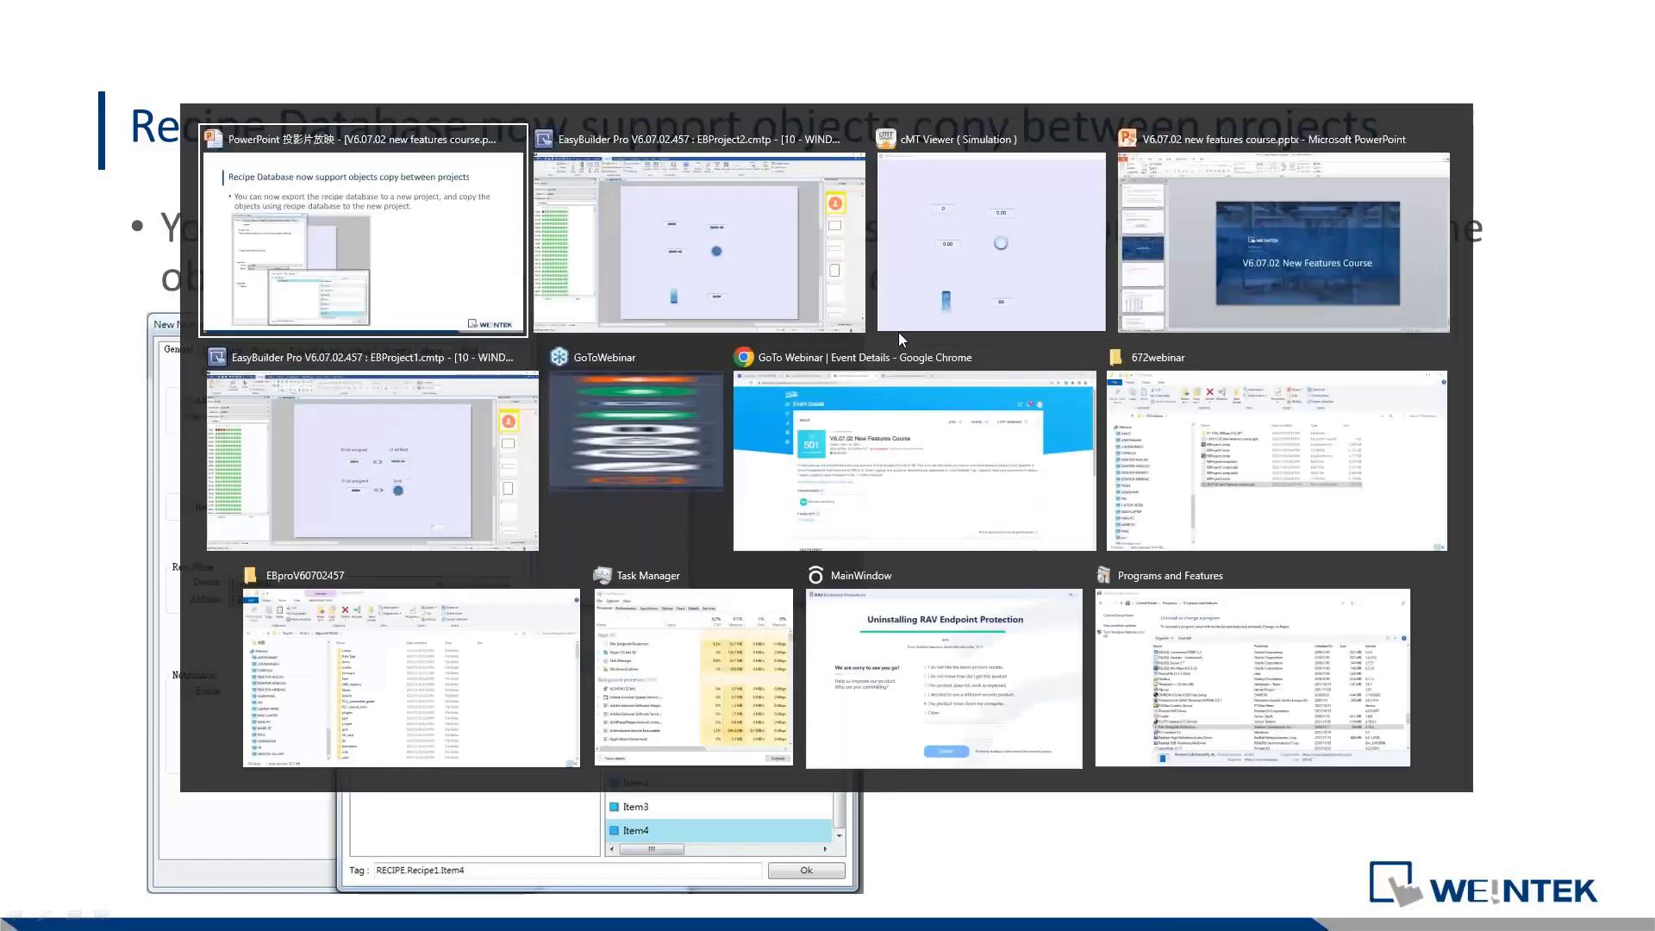
{"action": "left_click", "coordinate": [855, 717]}
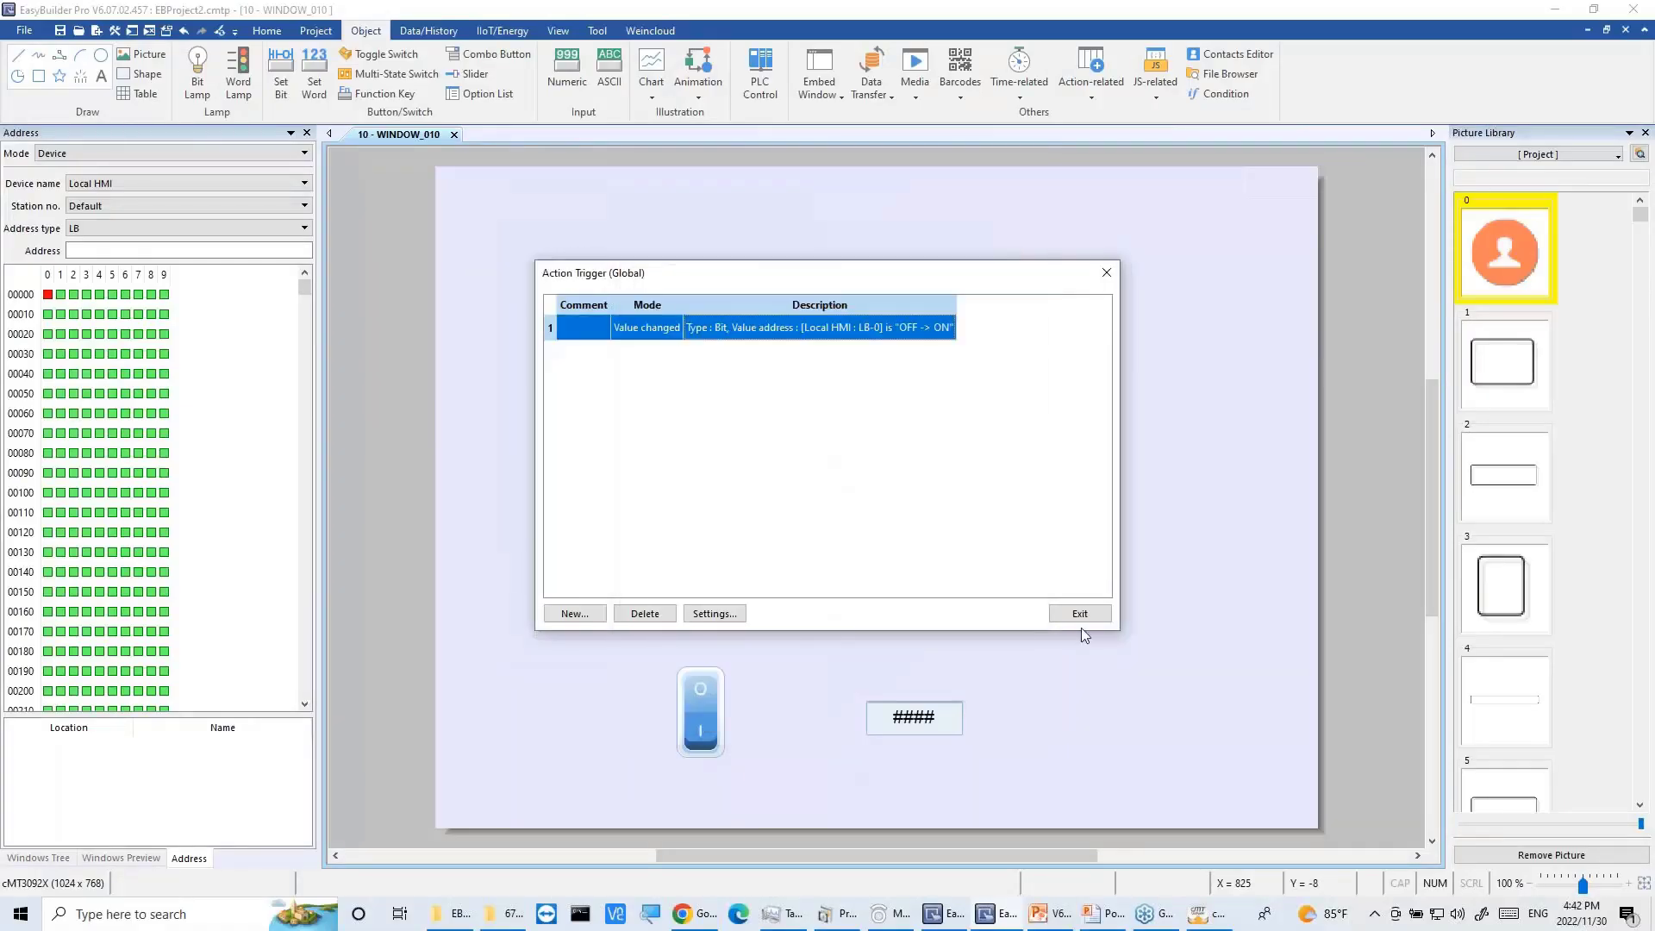
{"action": "left_click", "coordinate": [1080, 613]}
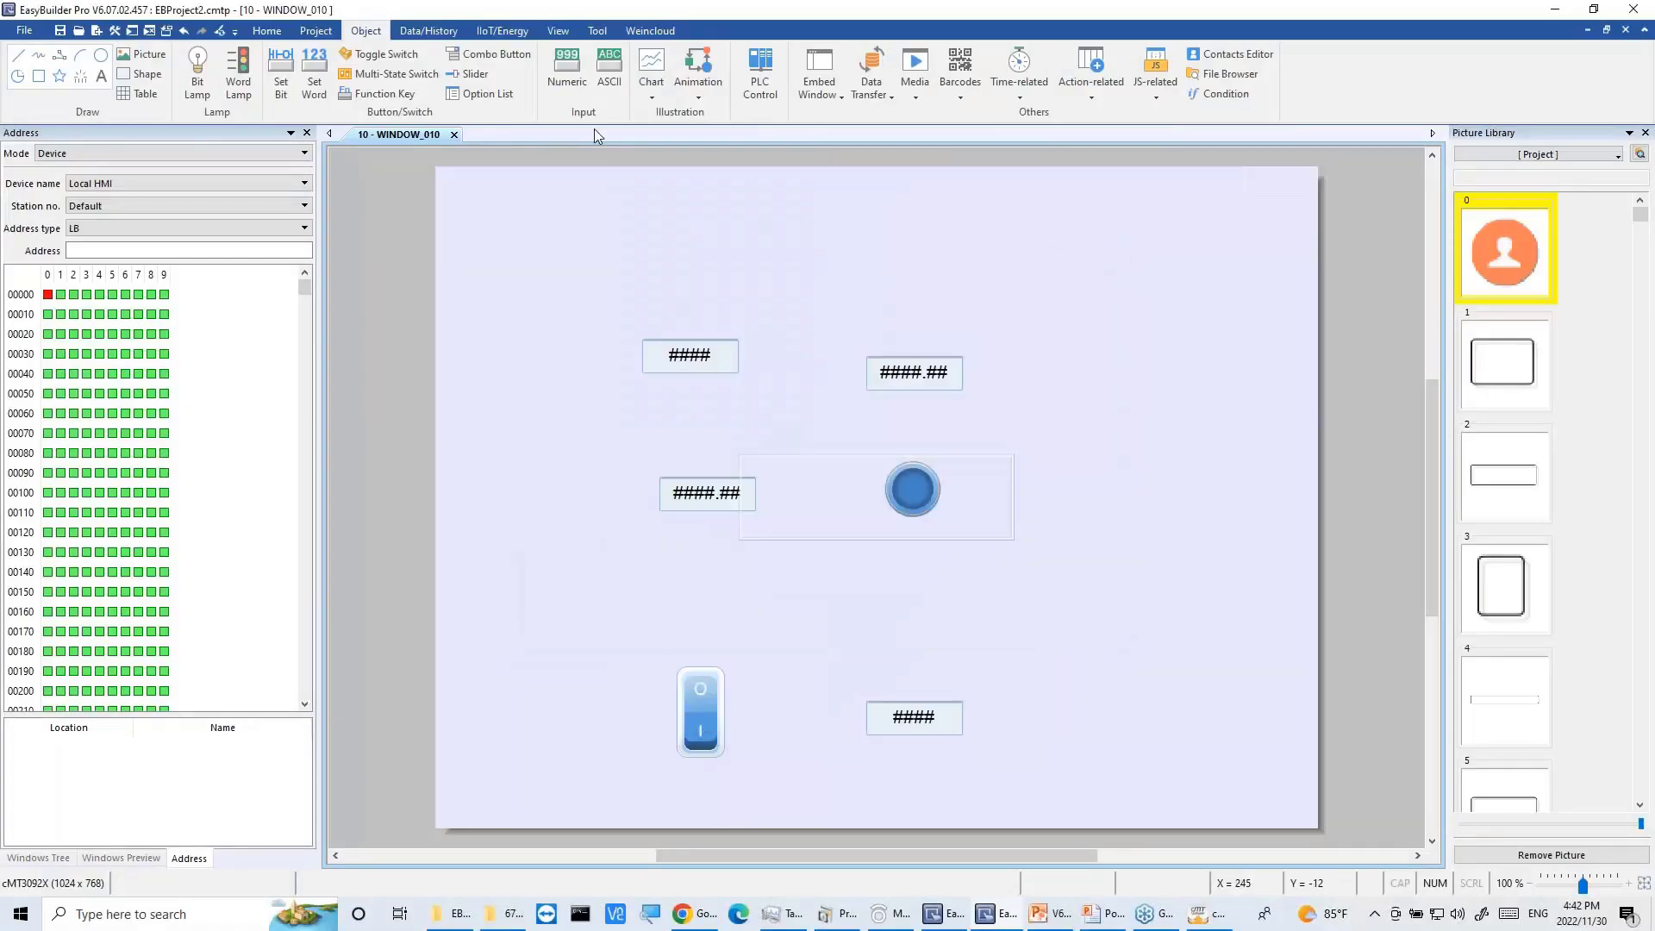
Step: Add a recipe named "new" to the project's Recipe Database
{"action": "left_click", "coordinate": [438, 33]}
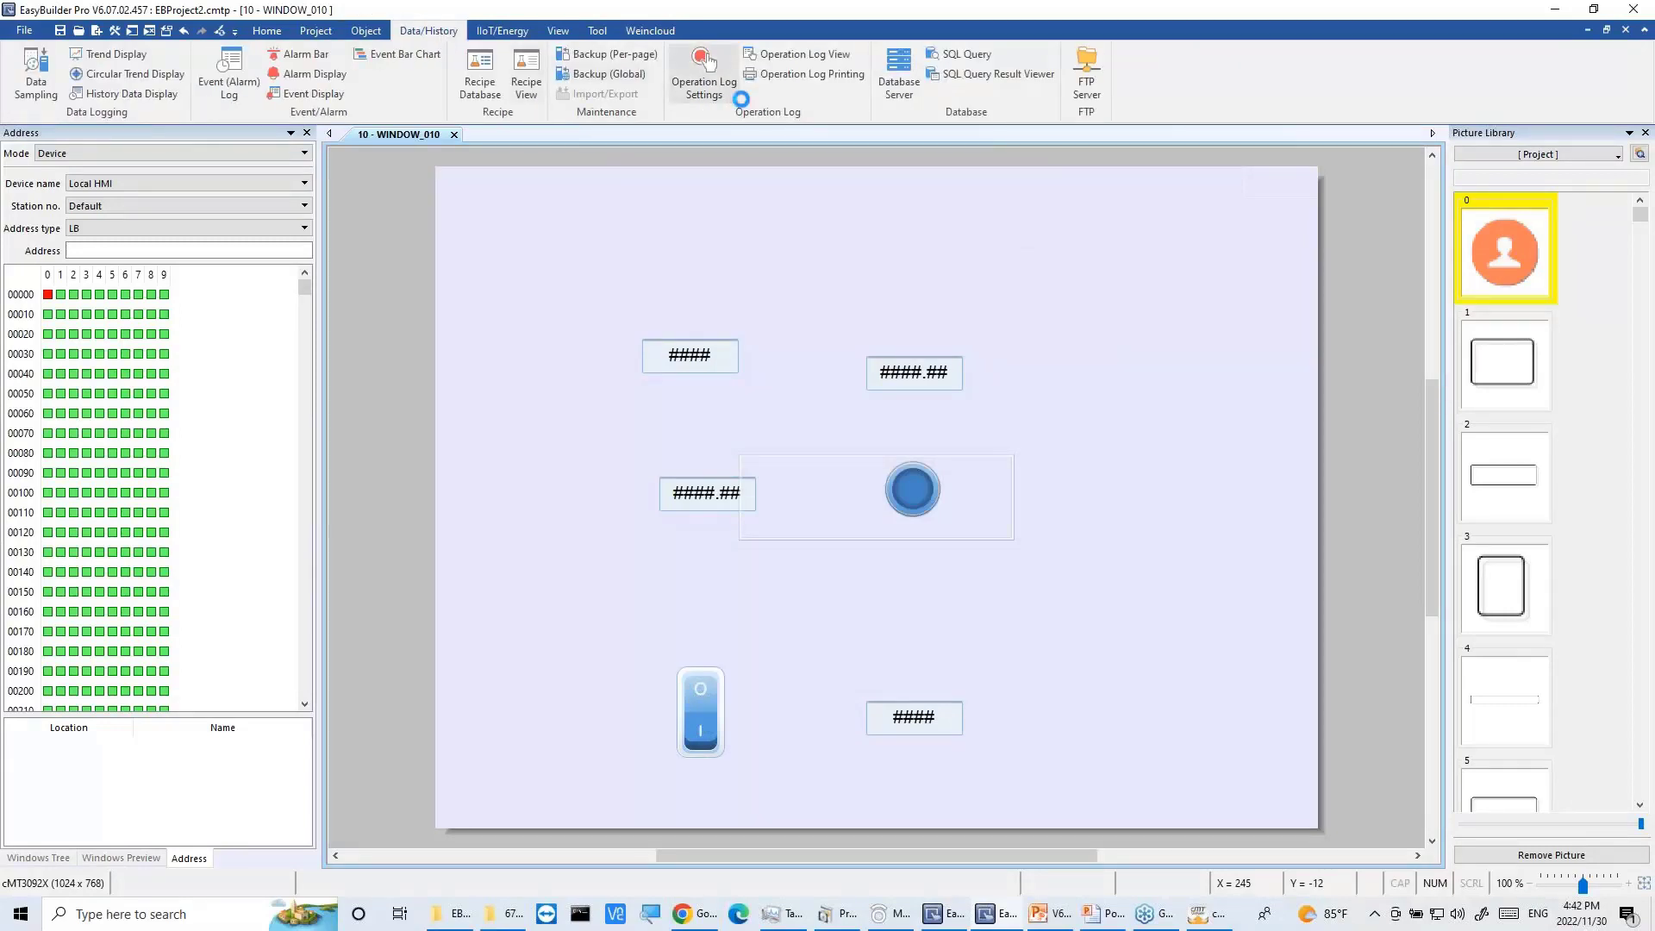
{"action": "left_click", "coordinate": [480, 75]}
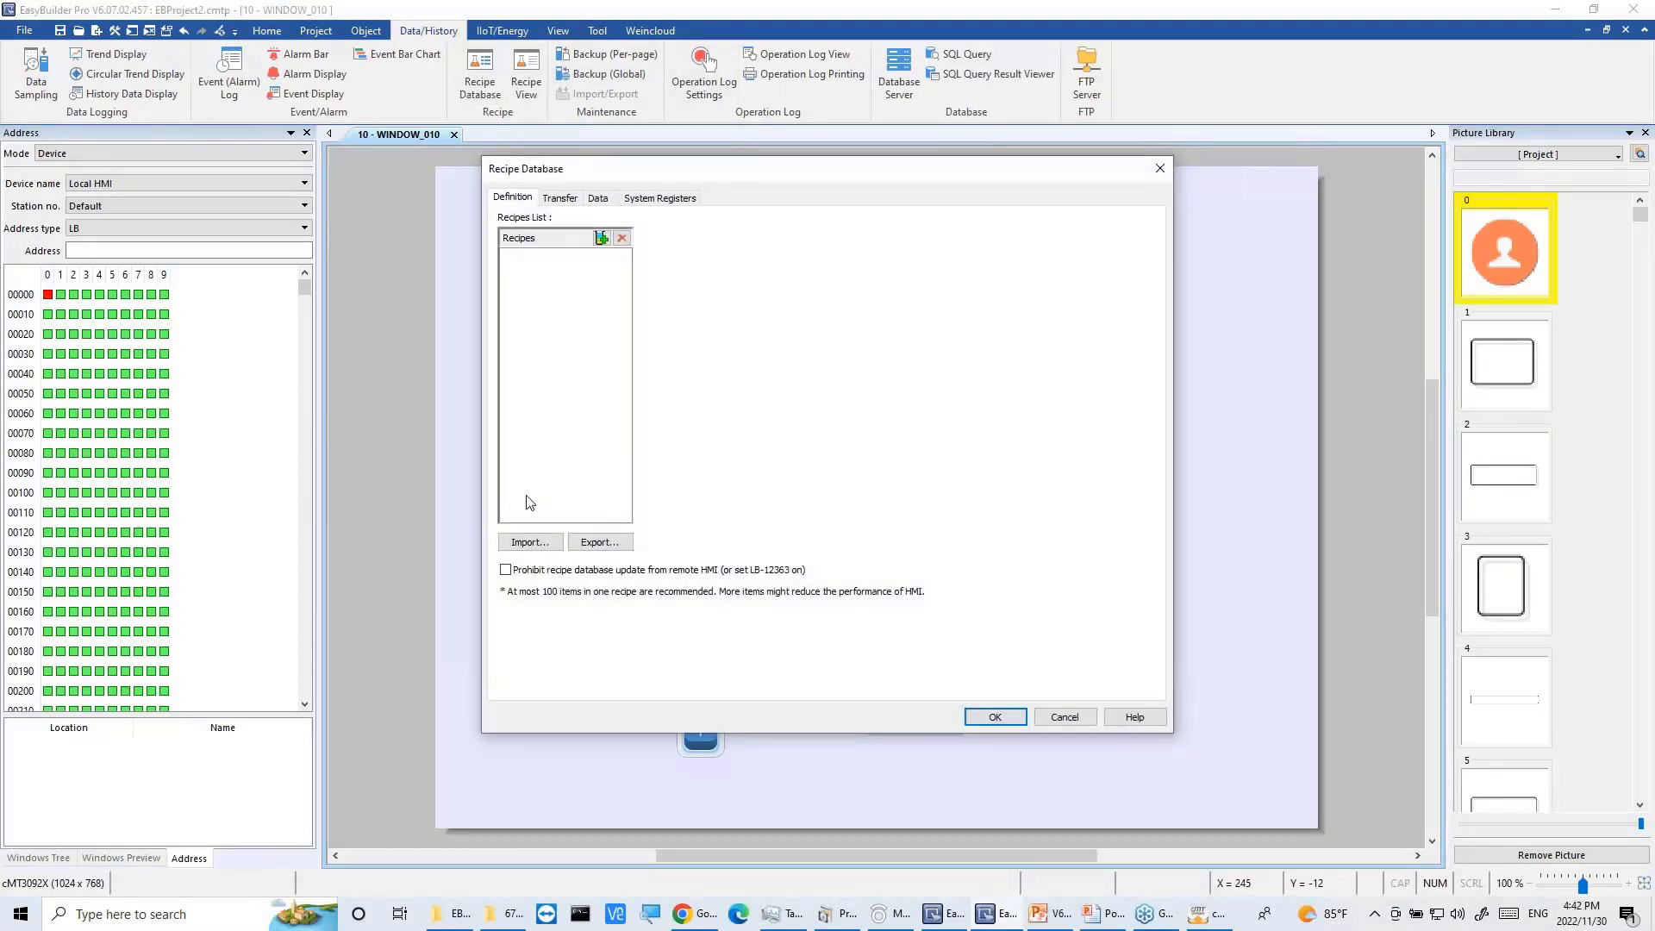
{"action": "left_click", "coordinate": [602, 238]}
{"action": "type", "text": "new"}
{"action": "key", "text": "Return"}
{"action": "left_click", "coordinate": [567, 257]}
Step: Add three items with default settings to the recipe "new", check its data list, and save the recipe database
{"action": "left_click", "coordinate": [974, 544]}
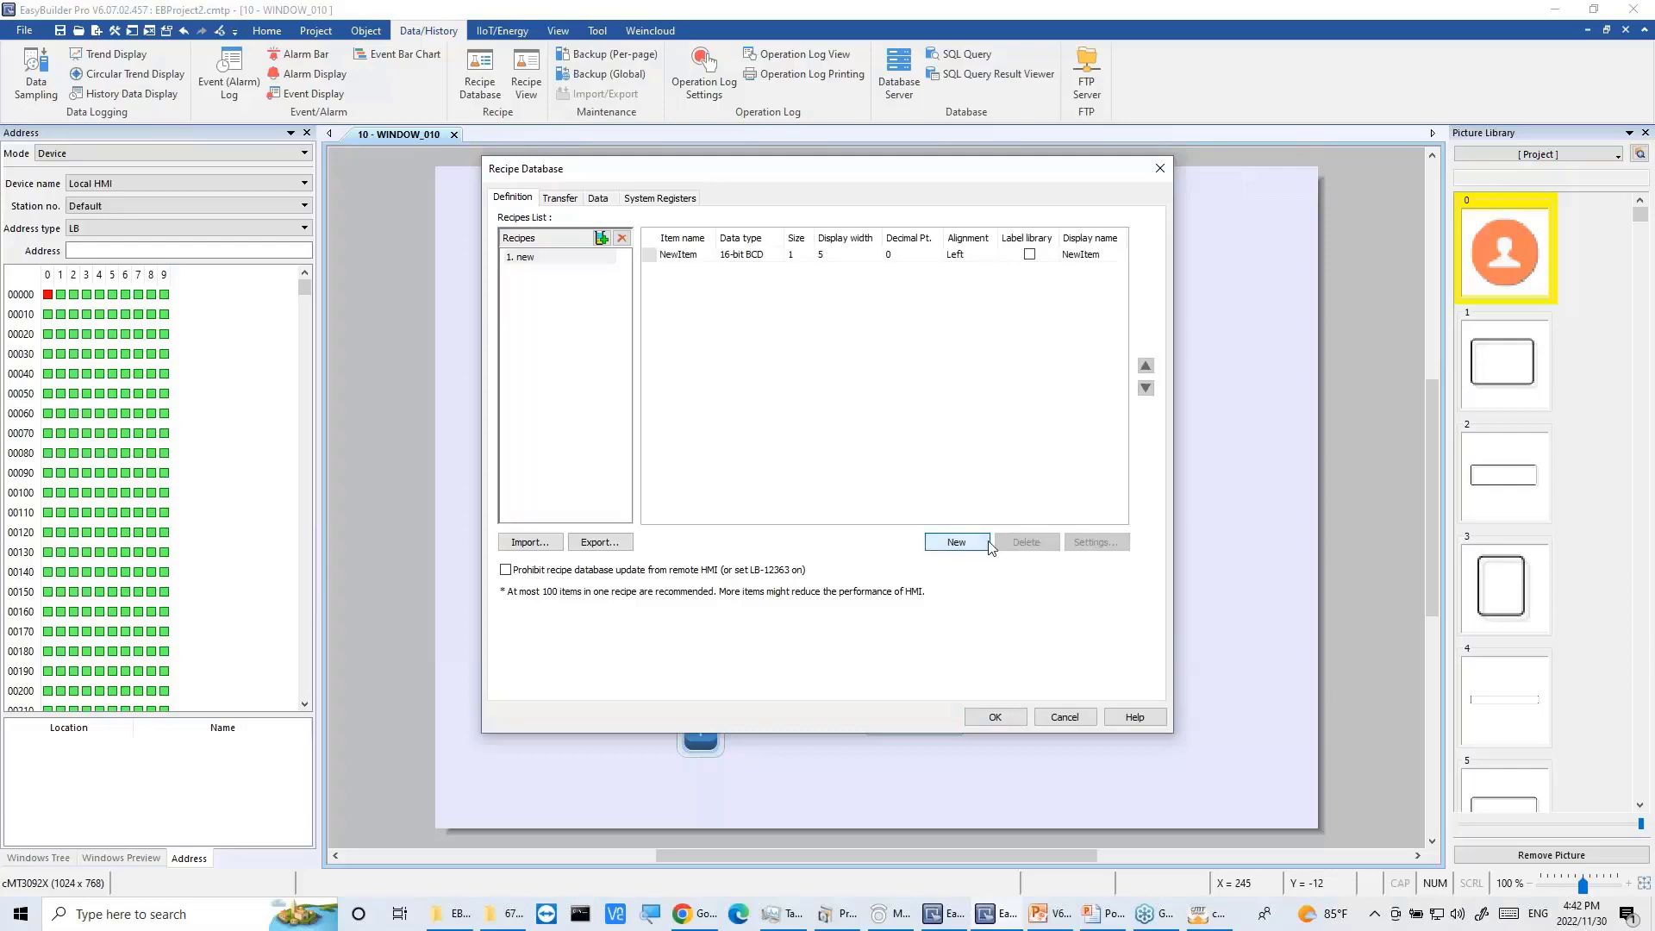
{"action": "left_click", "coordinate": [975, 543]}
{"action": "left_click", "coordinate": [975, 543]}
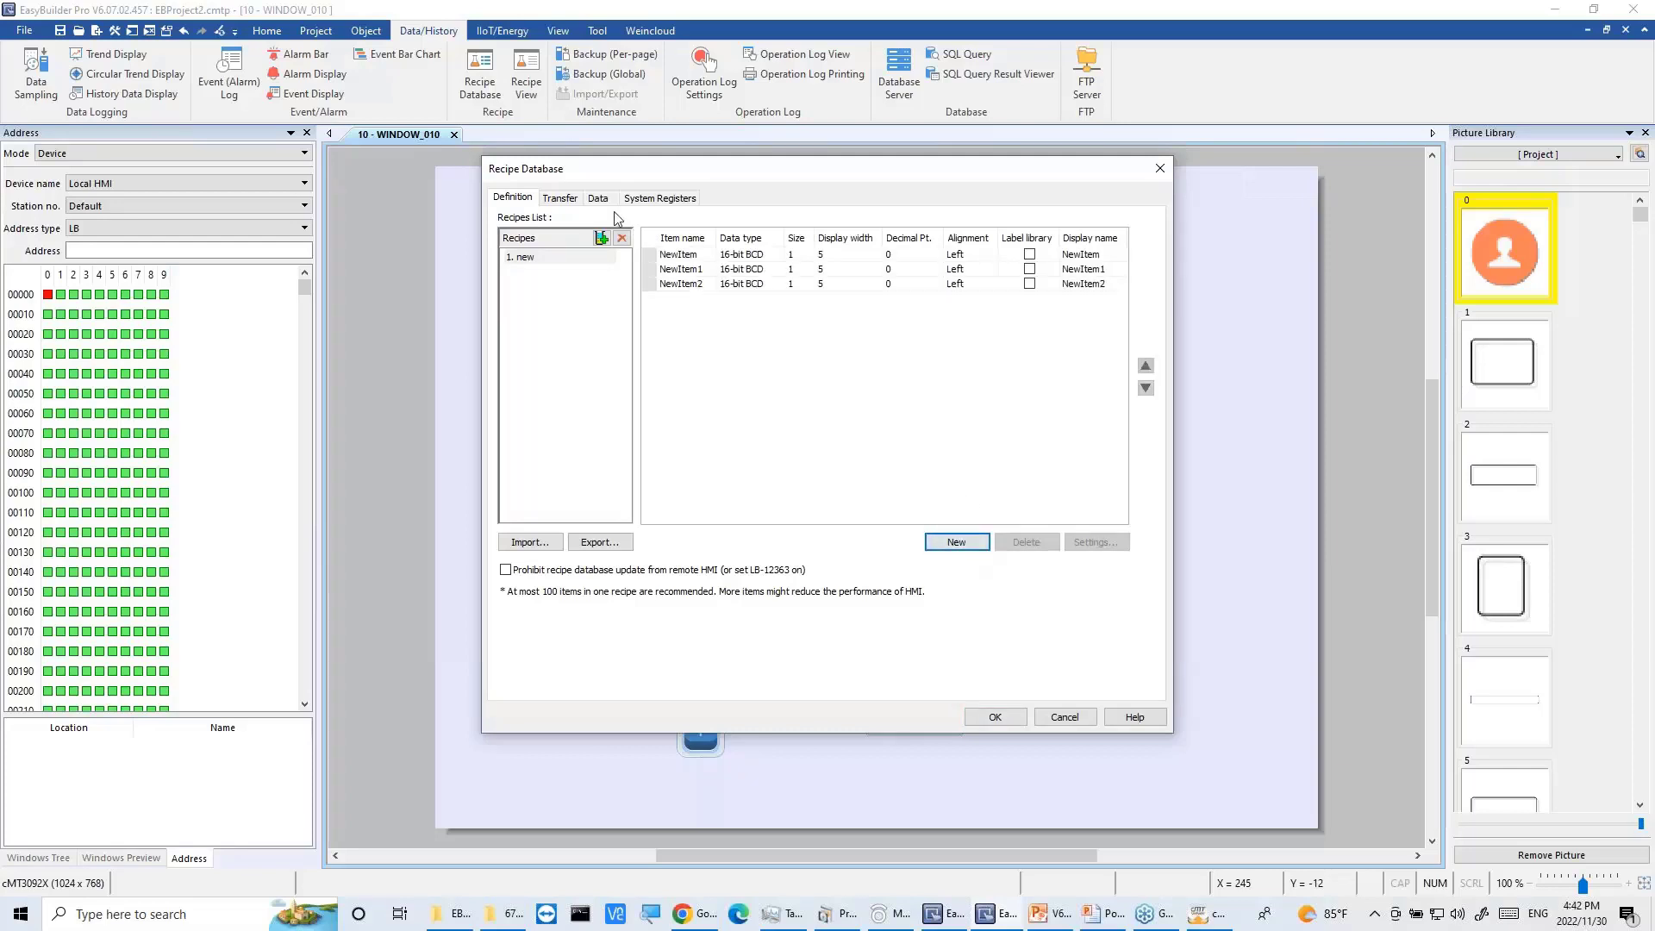
{"action": "left_click", "coordinate": [609, 203]}
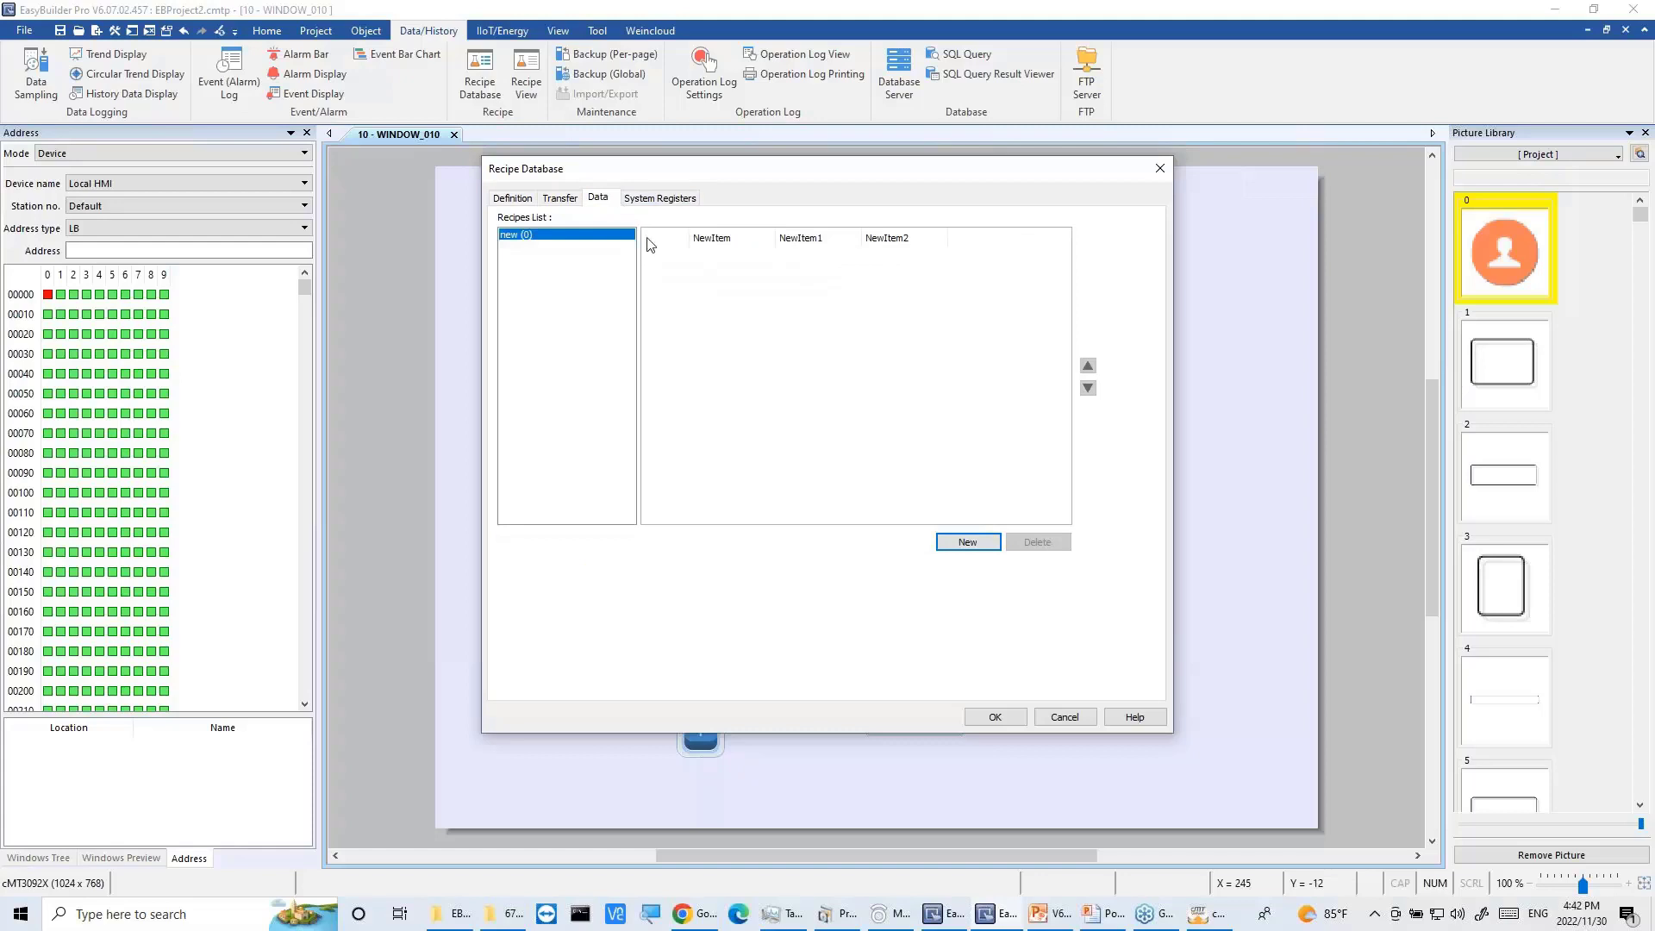
{"action": "left_click", "coordinate": [523, 200]}
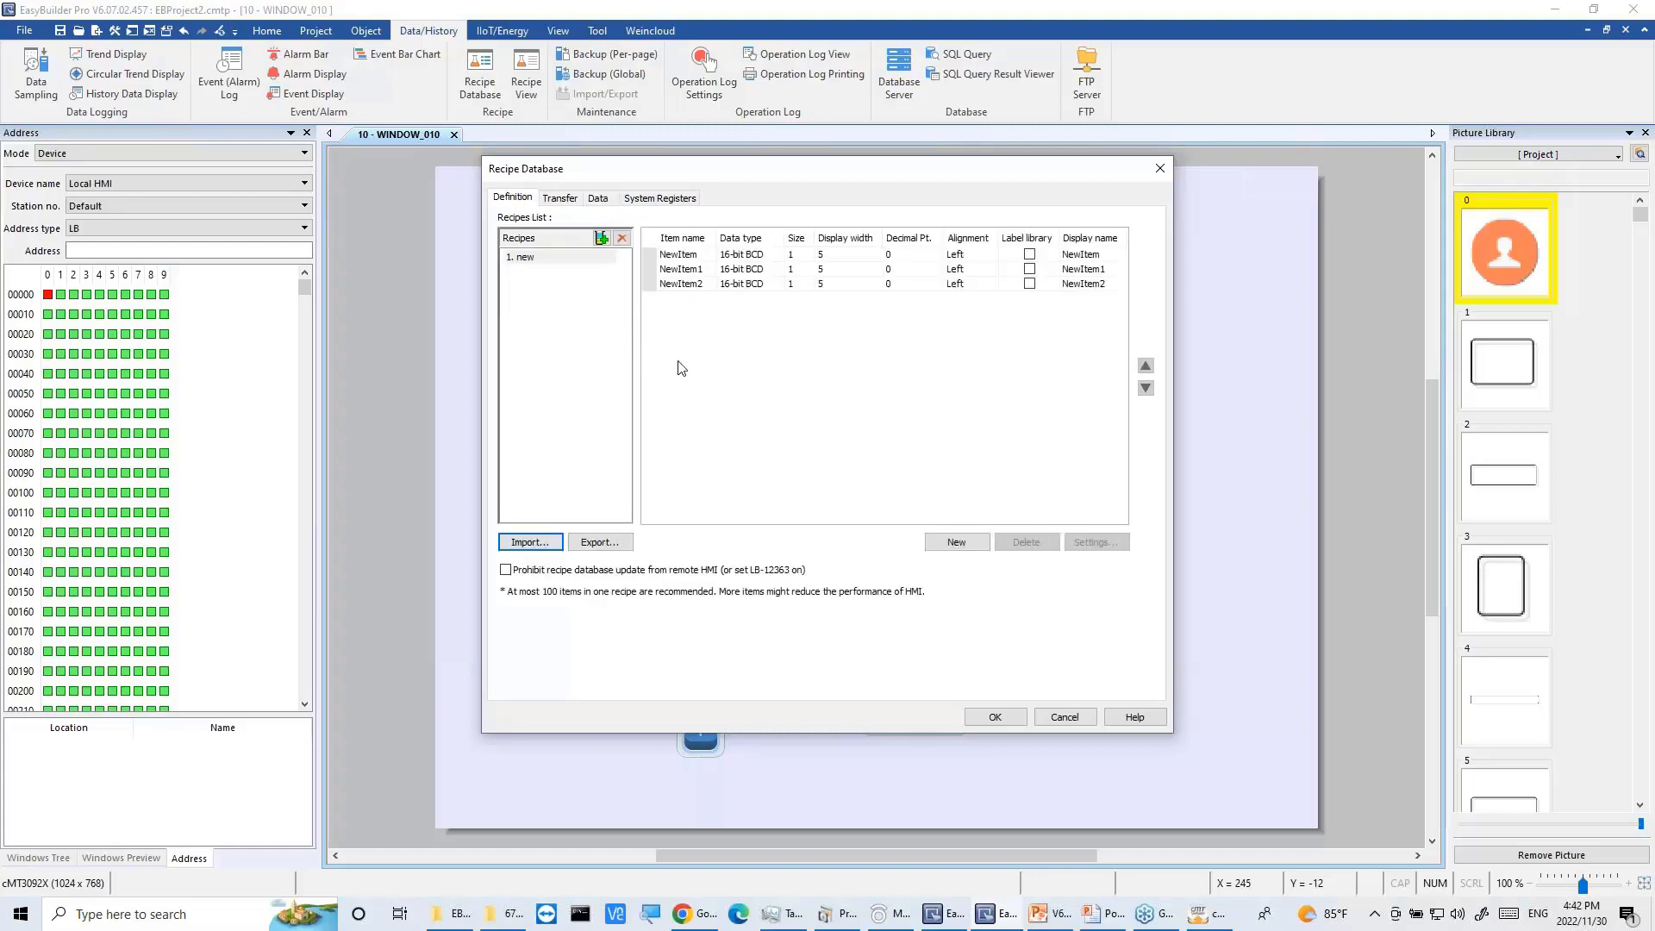
{"action": "left_click", "coordinate": [1011, 722]}
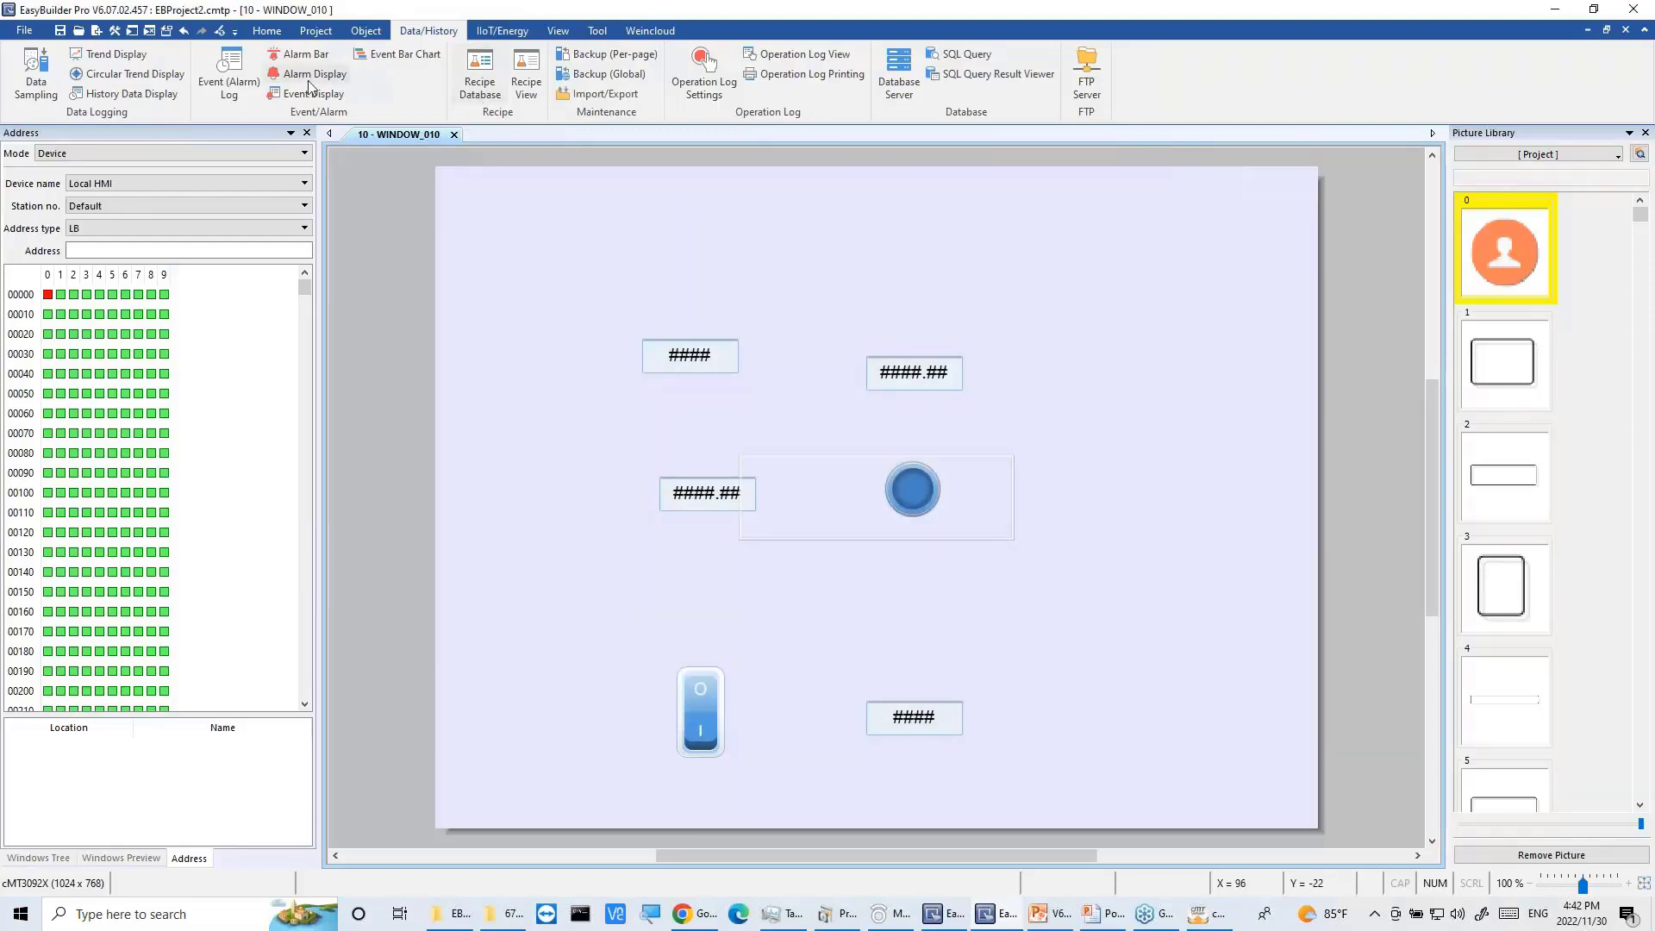
Step: Create a numeric object that reads RECIPE item NewItem of recipe "new" on the Local HMI, and place it diagonally below the round lamp
{"action": "left_click", "coordinate": [366, 31]}
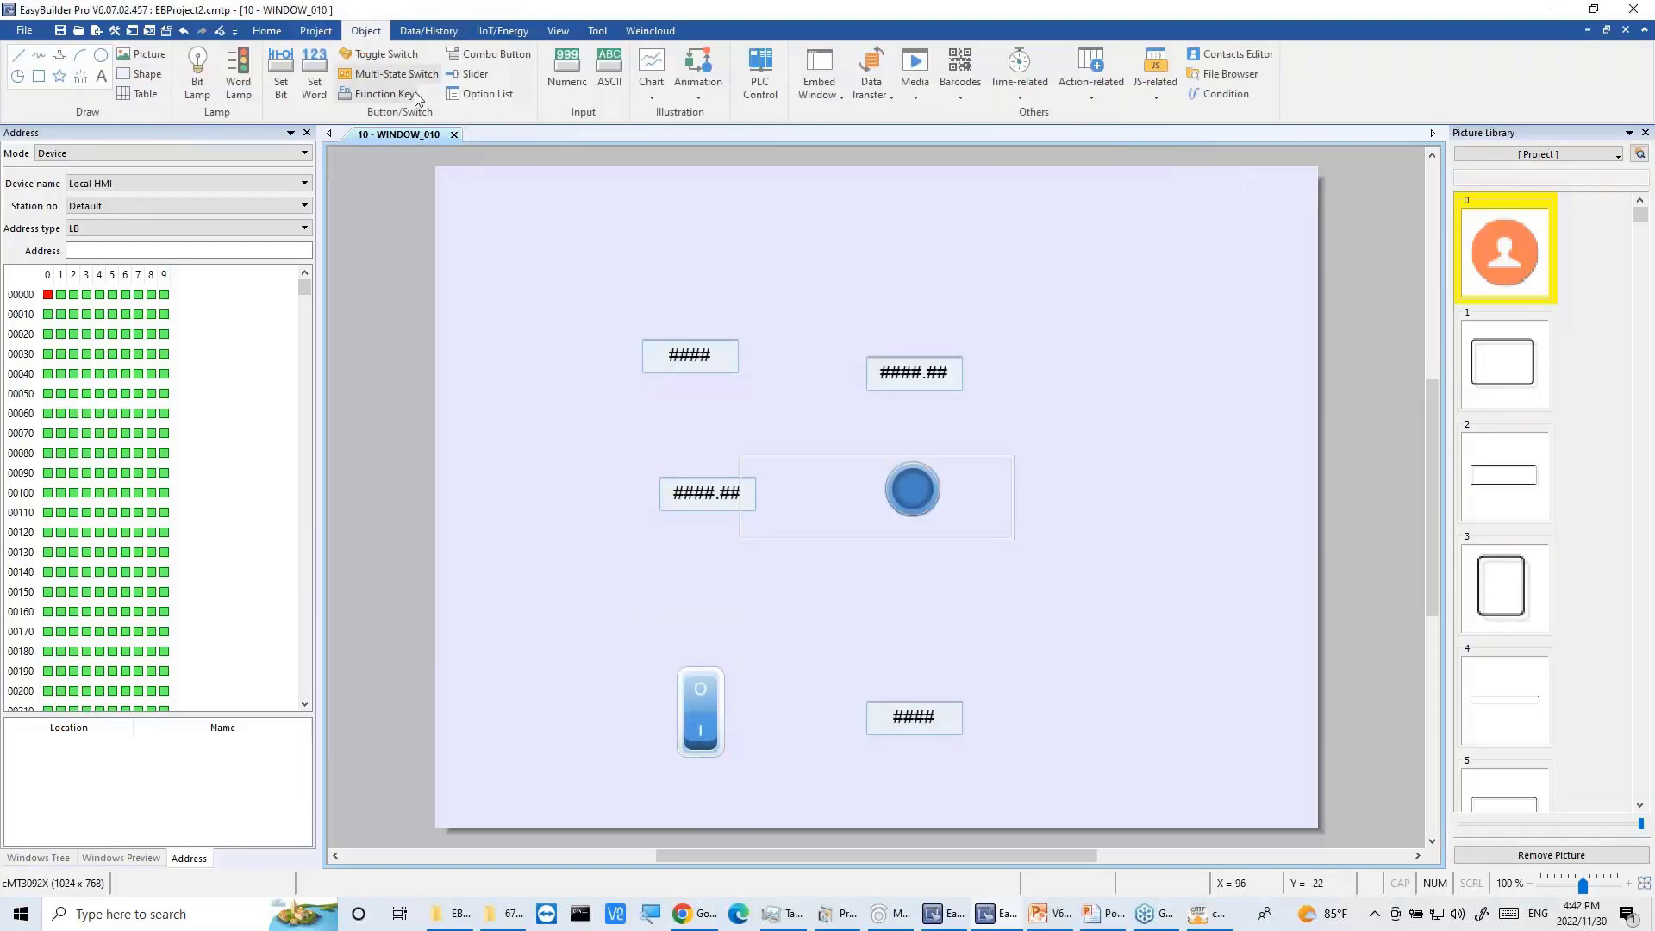
{"action": "left_click", "coordinate": [566, 69]}
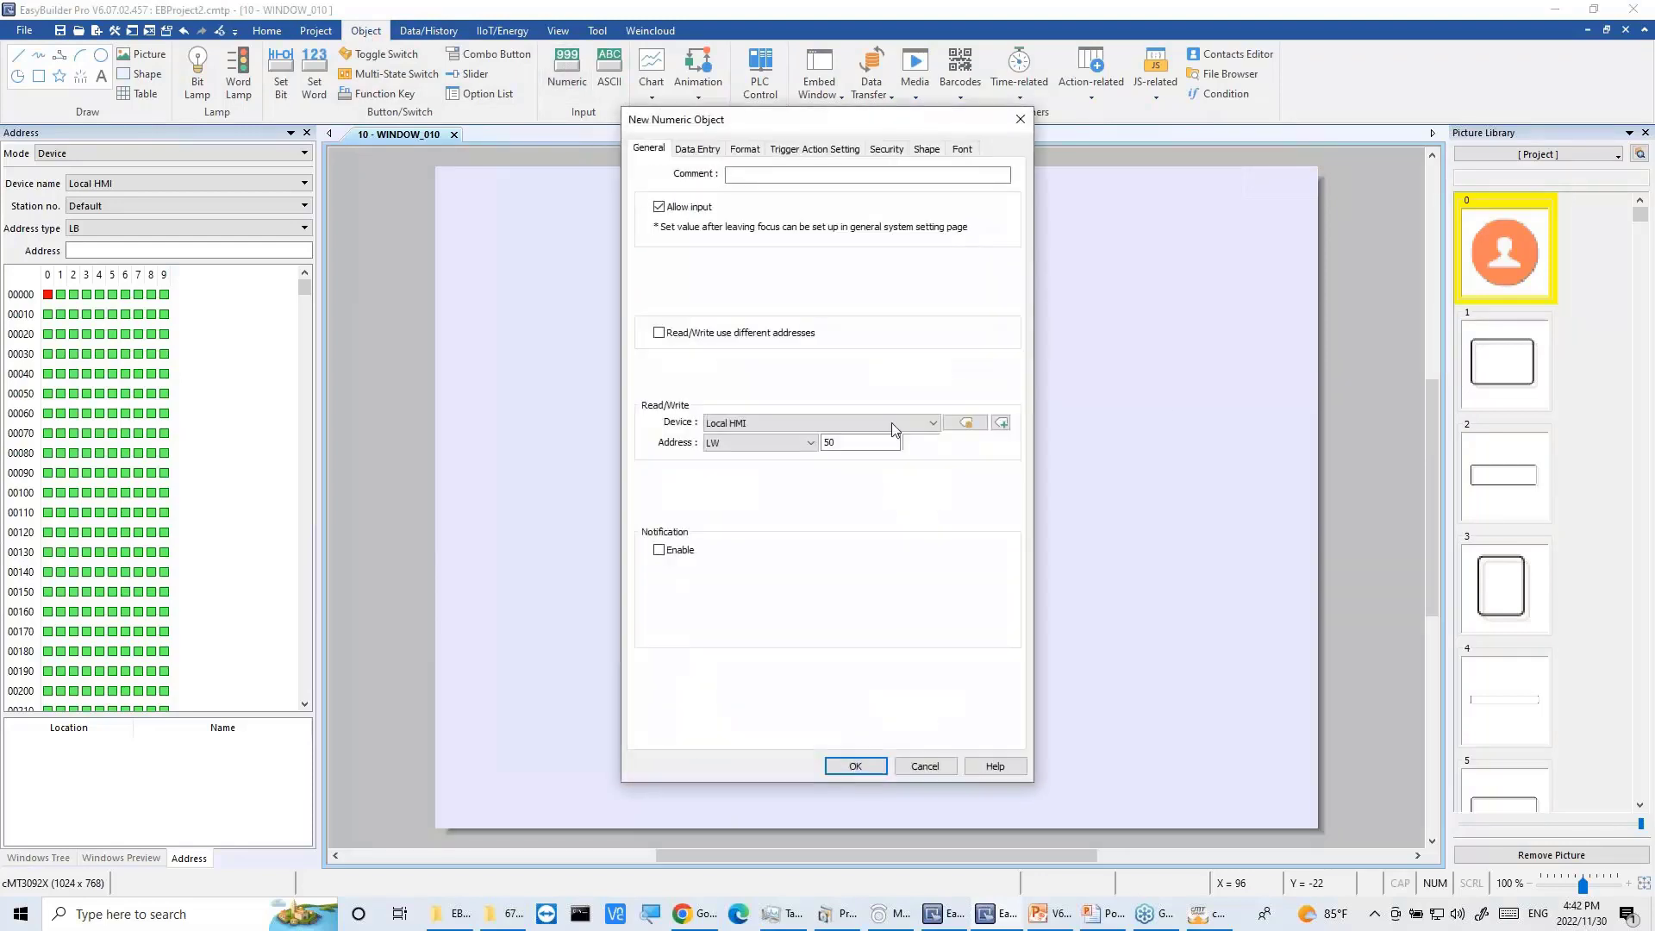
{"action": "left_click", "coordinate": [819, 423]}
{"action": "left_click", "coordinate": [810, 439]}
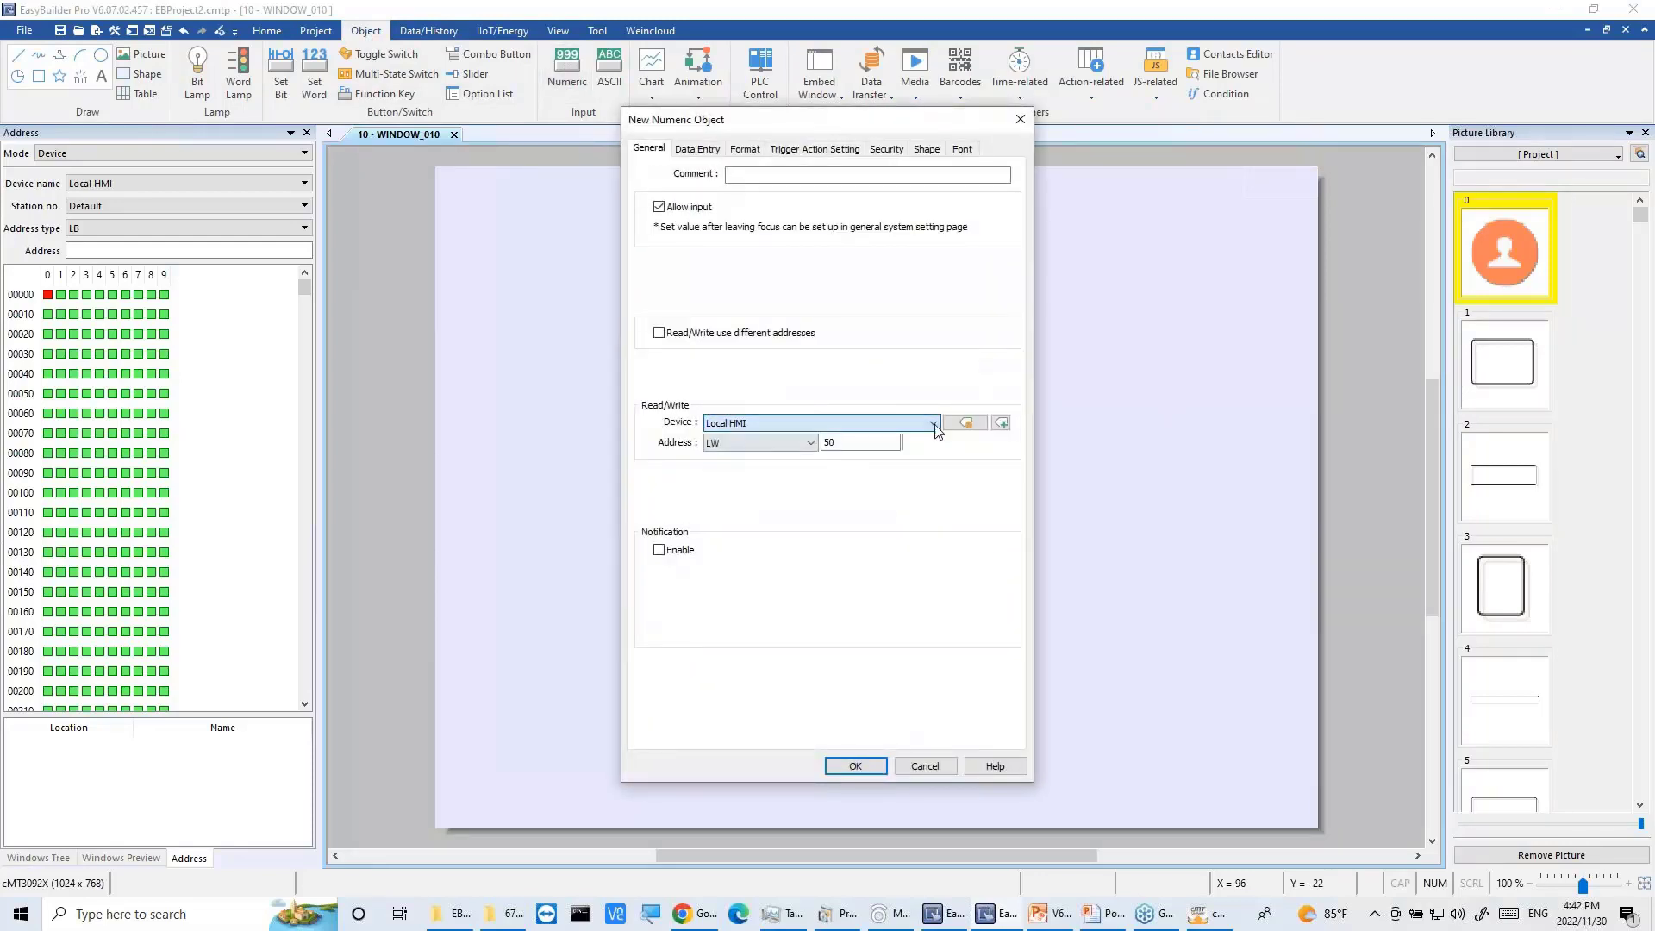
{"action": "left_click", "coordinate": [811, 443]}
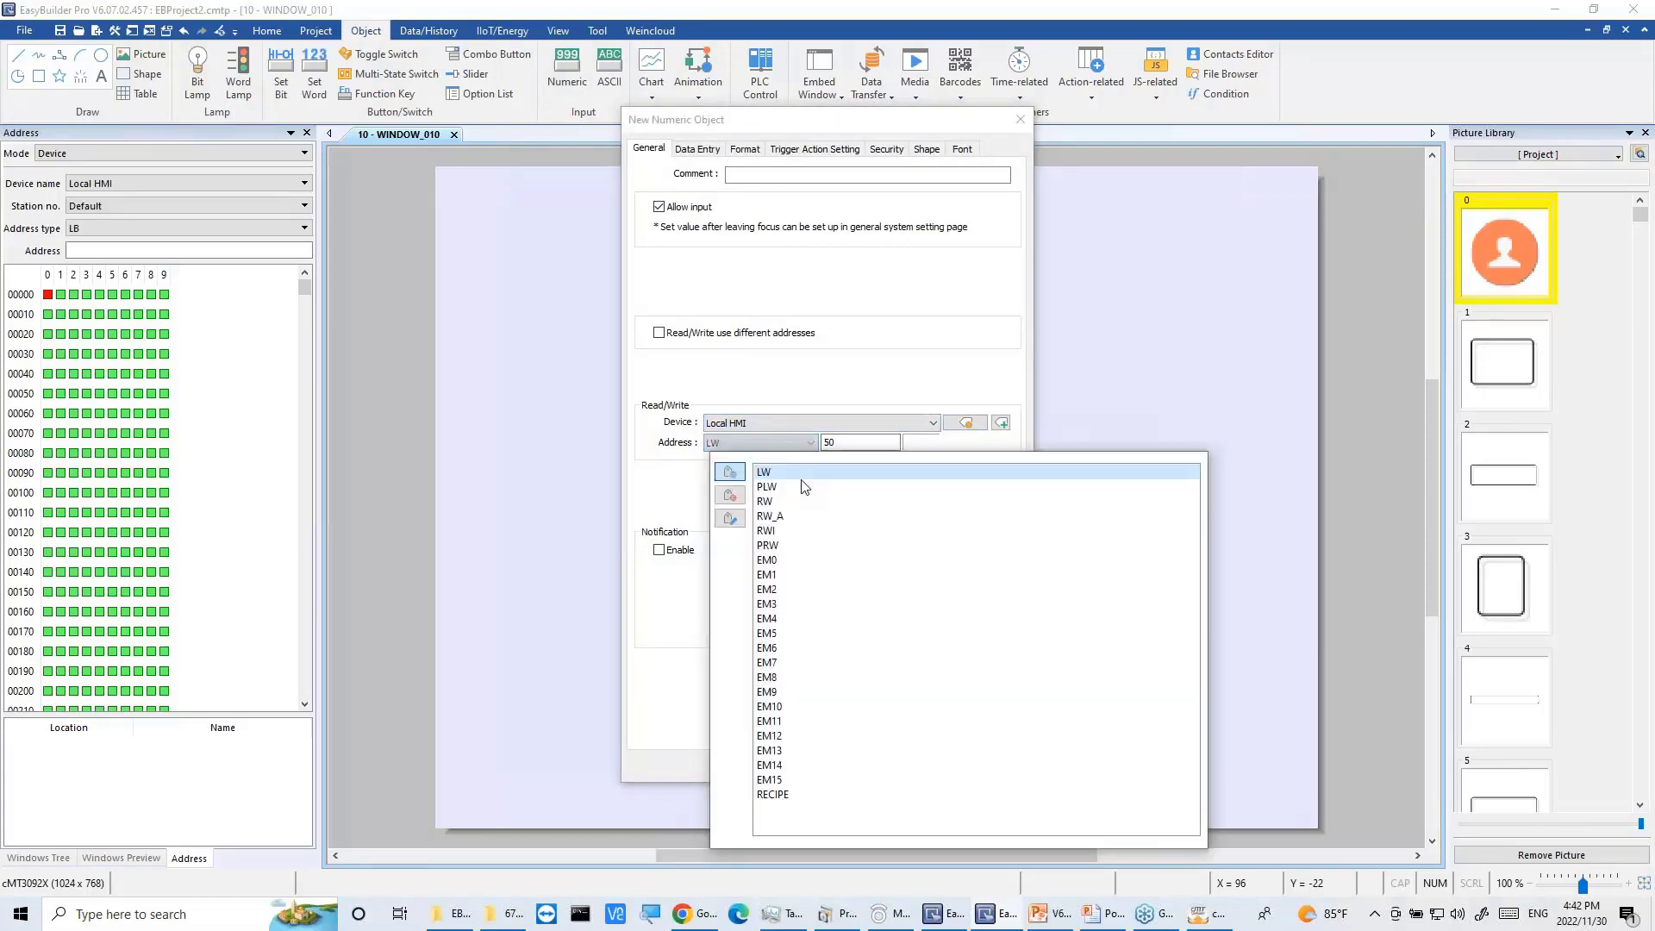
{"action": "left_click", "coordinate": [834, 793]}
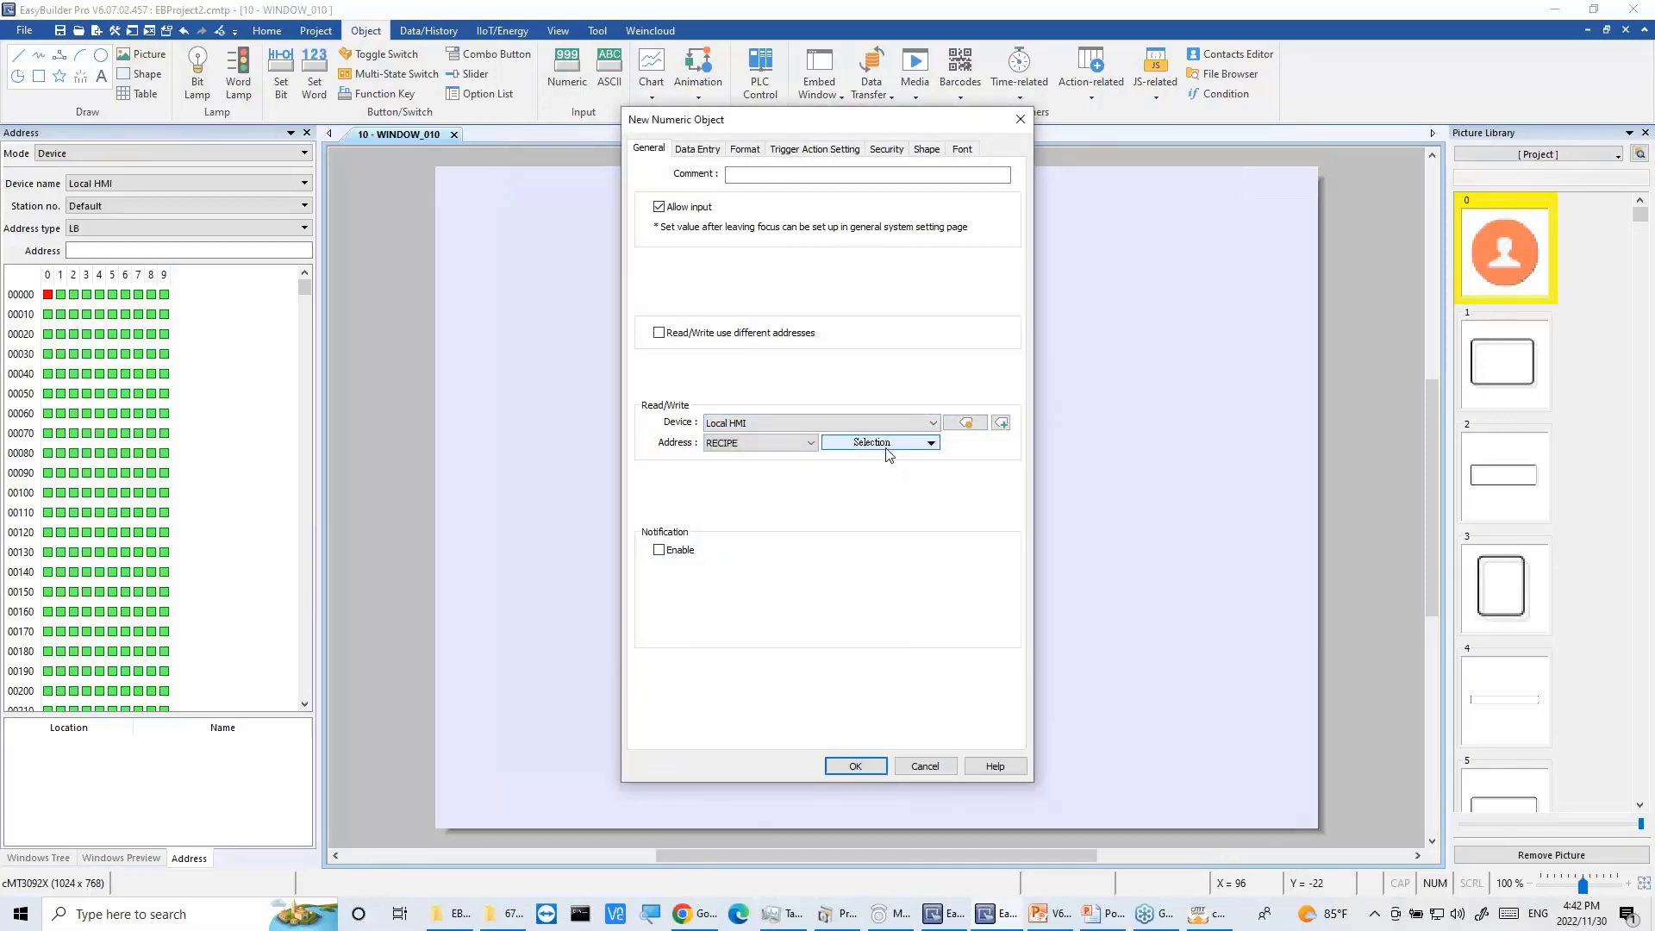
{"action": "left_click", "coordinate": [888, 444]}
{"action": "left_click", "coordinate": [1109, 625]}
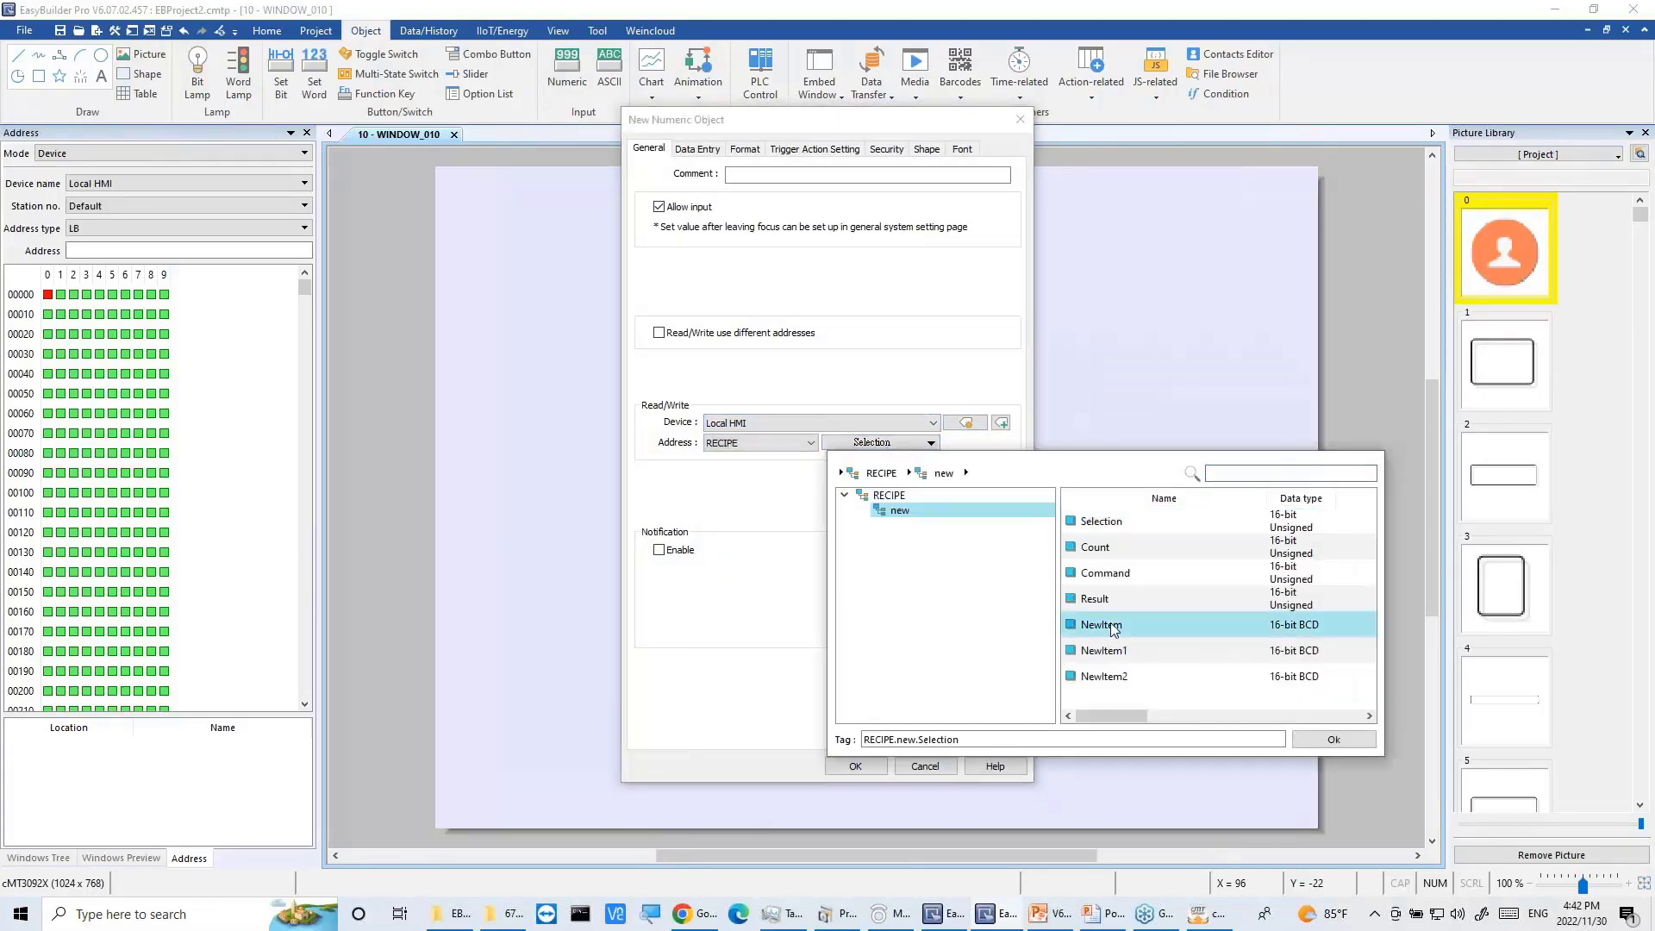
{"action": "left_click", "coordinate": [1333, 740]}
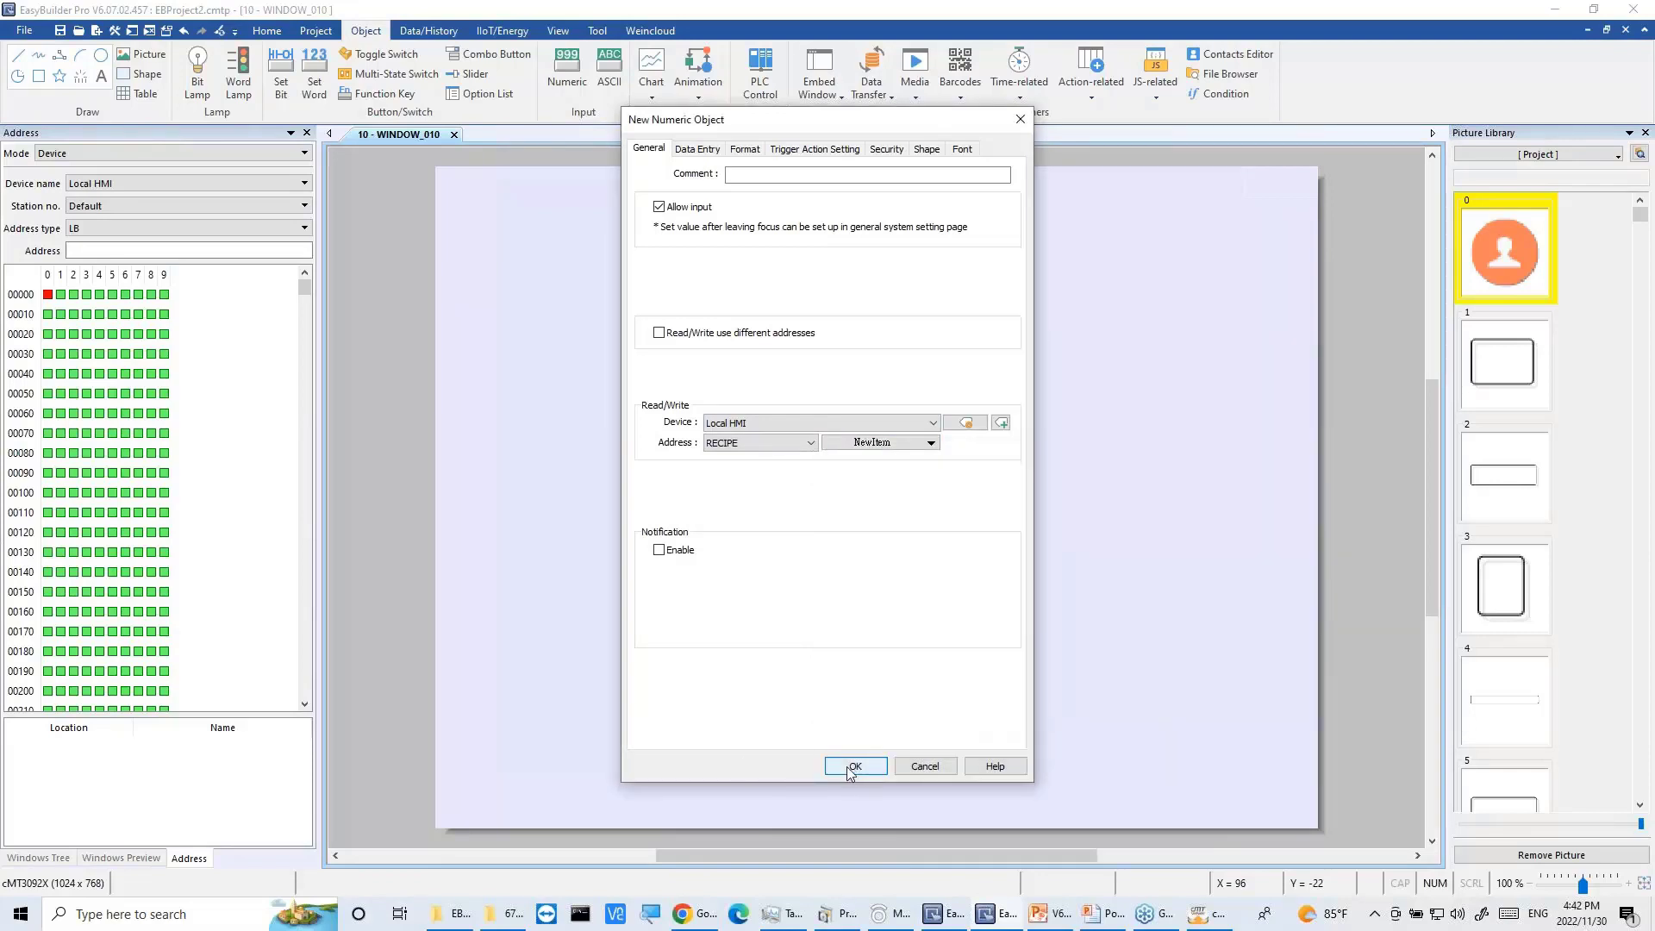
{"action": "left_click", "coordinate": [856, 766]}
{"action": "left_click", "coordinate": [1057, 547]}
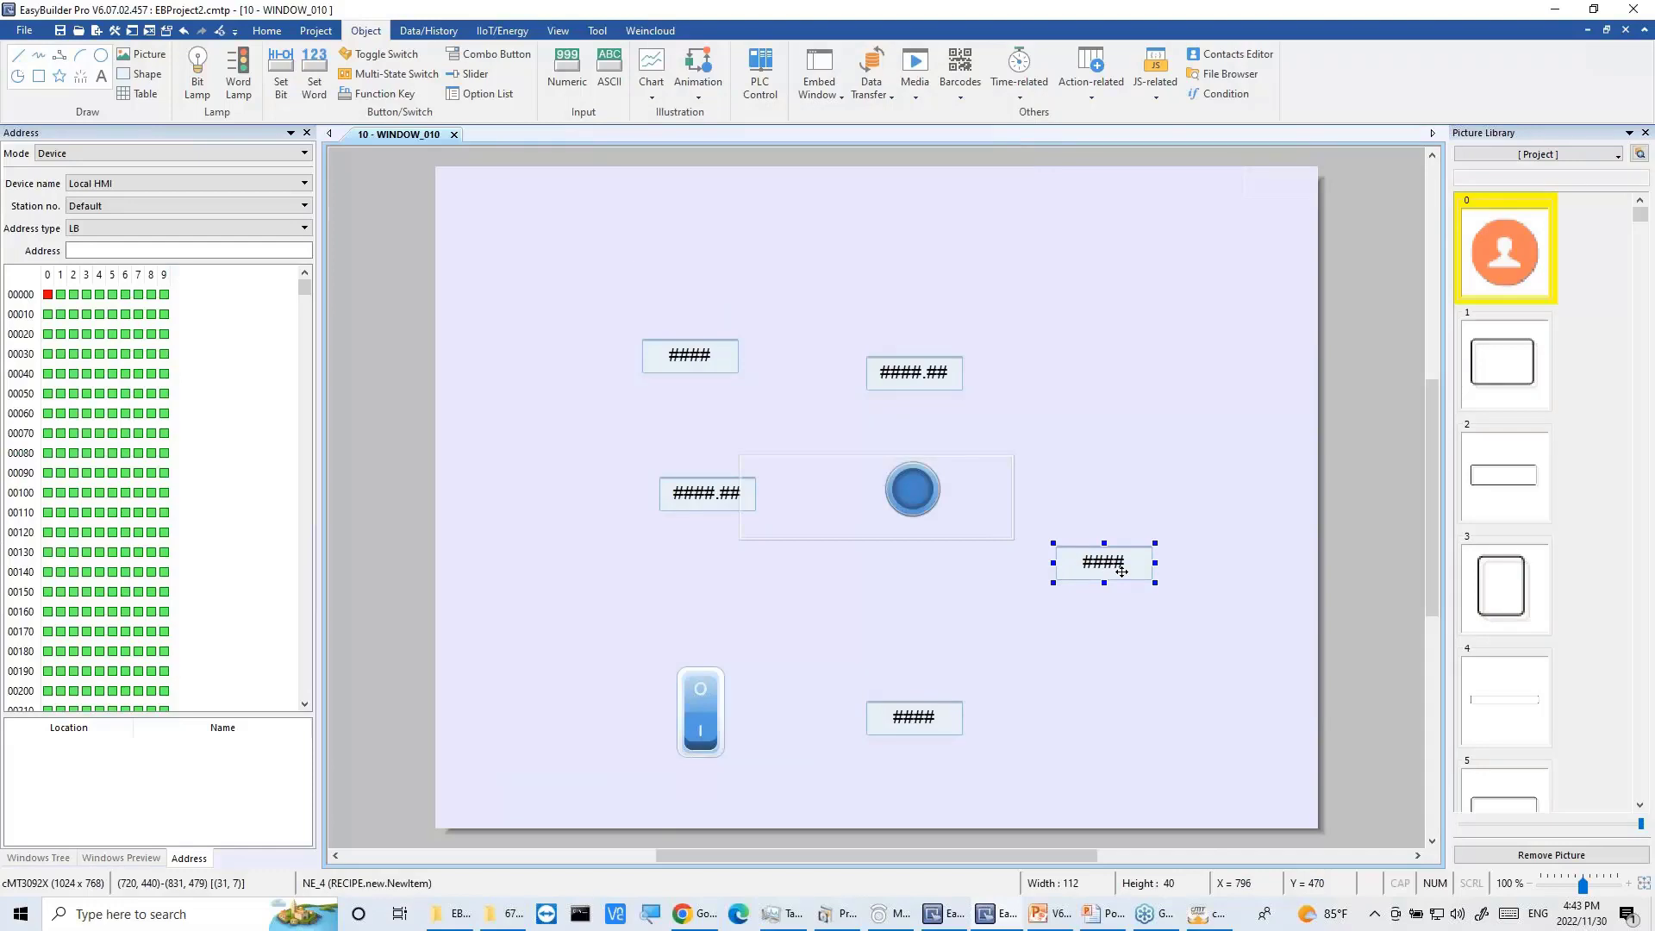
Step: Duplicate the numeric object that reads RECIPE item NewItem and align the copy directly below the original
{"action": "key", "text": "ctrl+c"}
{"action": "key", "text": "ctrl+v"}
{"action": "left_click_drag", "start_coordinate": [1142, 584], "coordinate": [1127, 621]}
{"action": "key", "text": "Escape"}
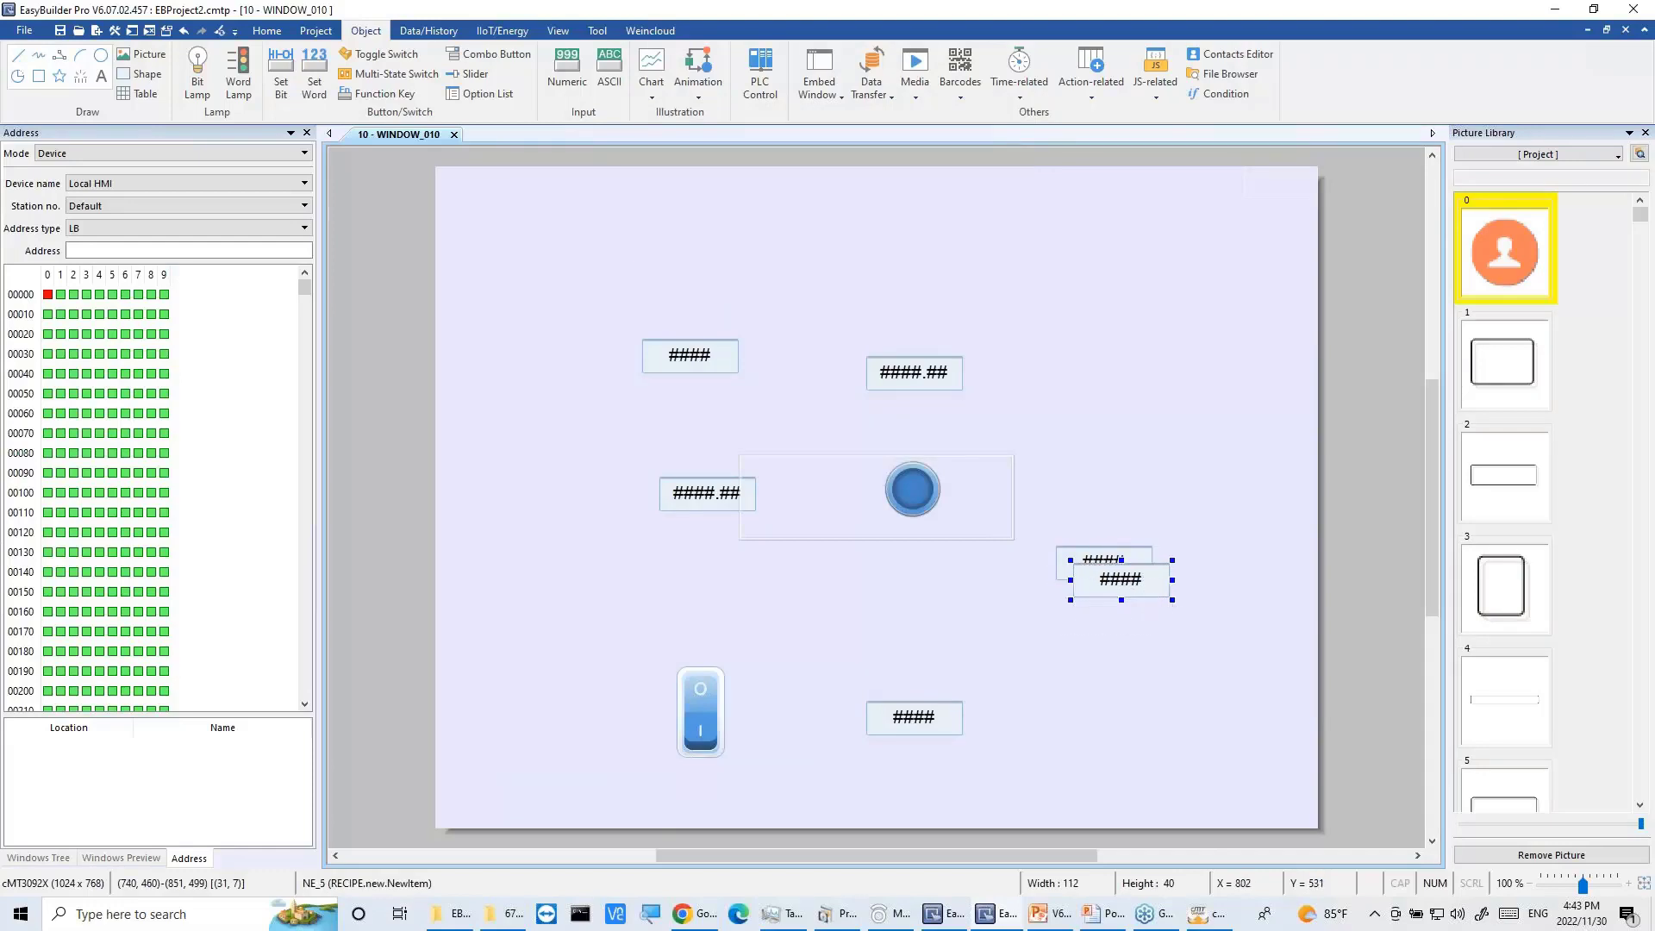
{"action": "key", "text": "Down"}
{"action": "key", "text": "Down"}
{"action": "key", "text": "Down"}
{"action": "key", "text": "Down"}
{"action": "key", "text": "Down"}
{"action": "key", "text": "Down"}
{"action": "key", "text": "Down"}
{"action": "key", "text": "Down"}
{"action": "key", "text": "Down"}
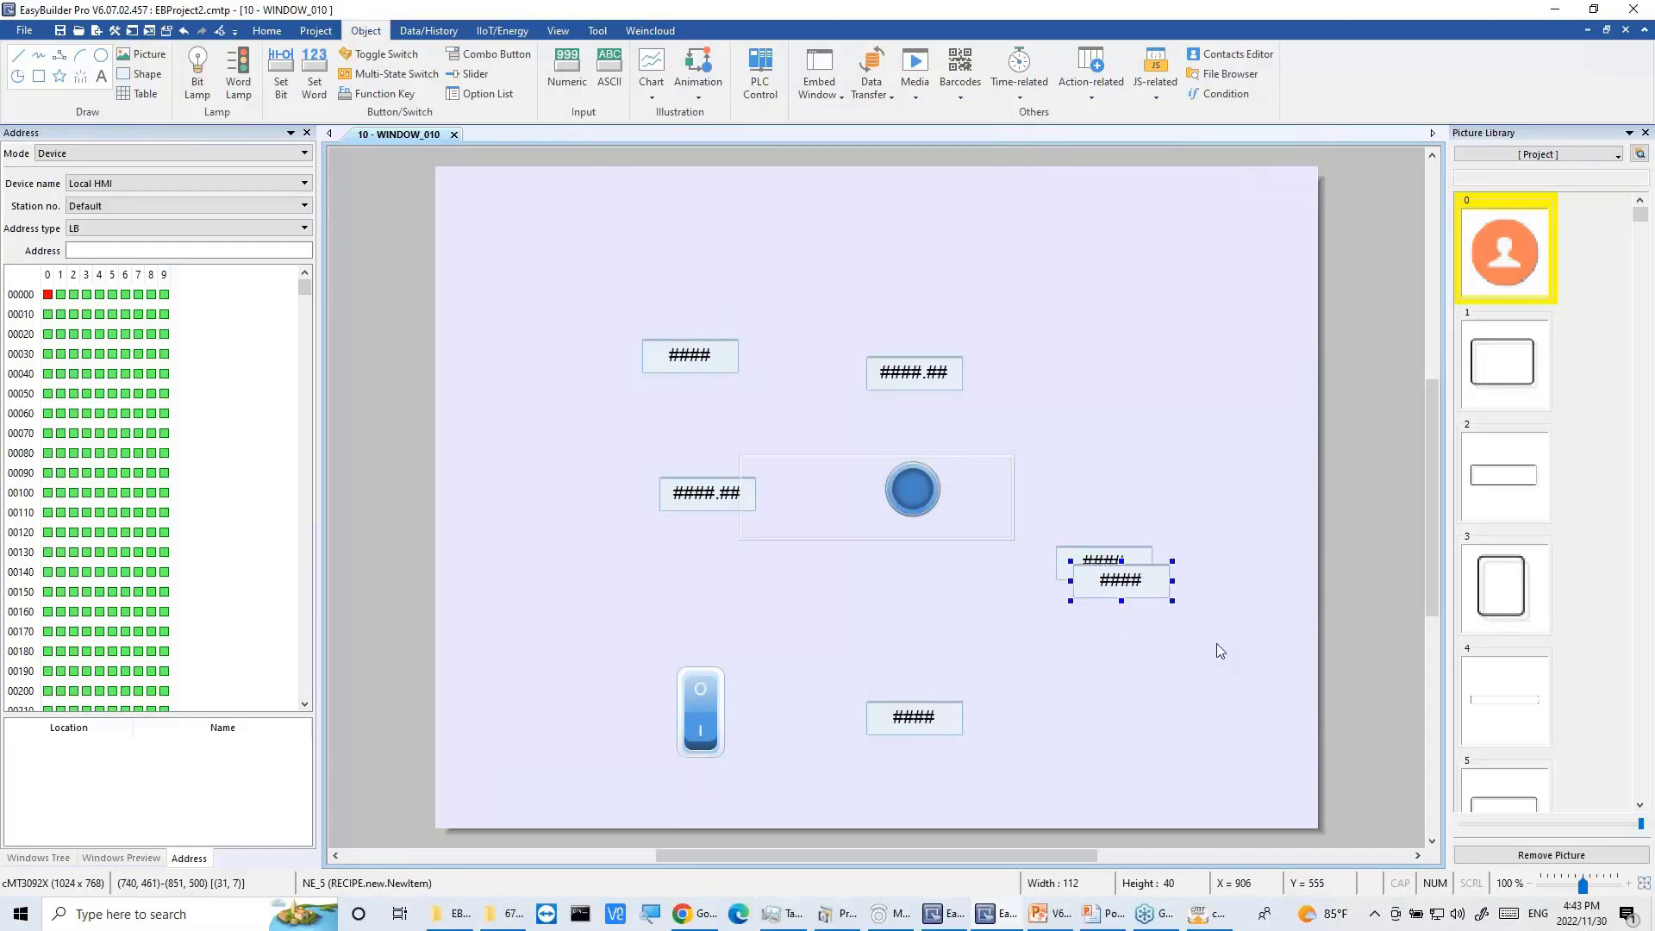
{"action": "key", "text": "Down"}
{"action": "key", "text": "Down"}
{"action": "key", "text": "Down"}
{"action": "key", "text": "Down"}
{"action": "key", "text": "Down"}
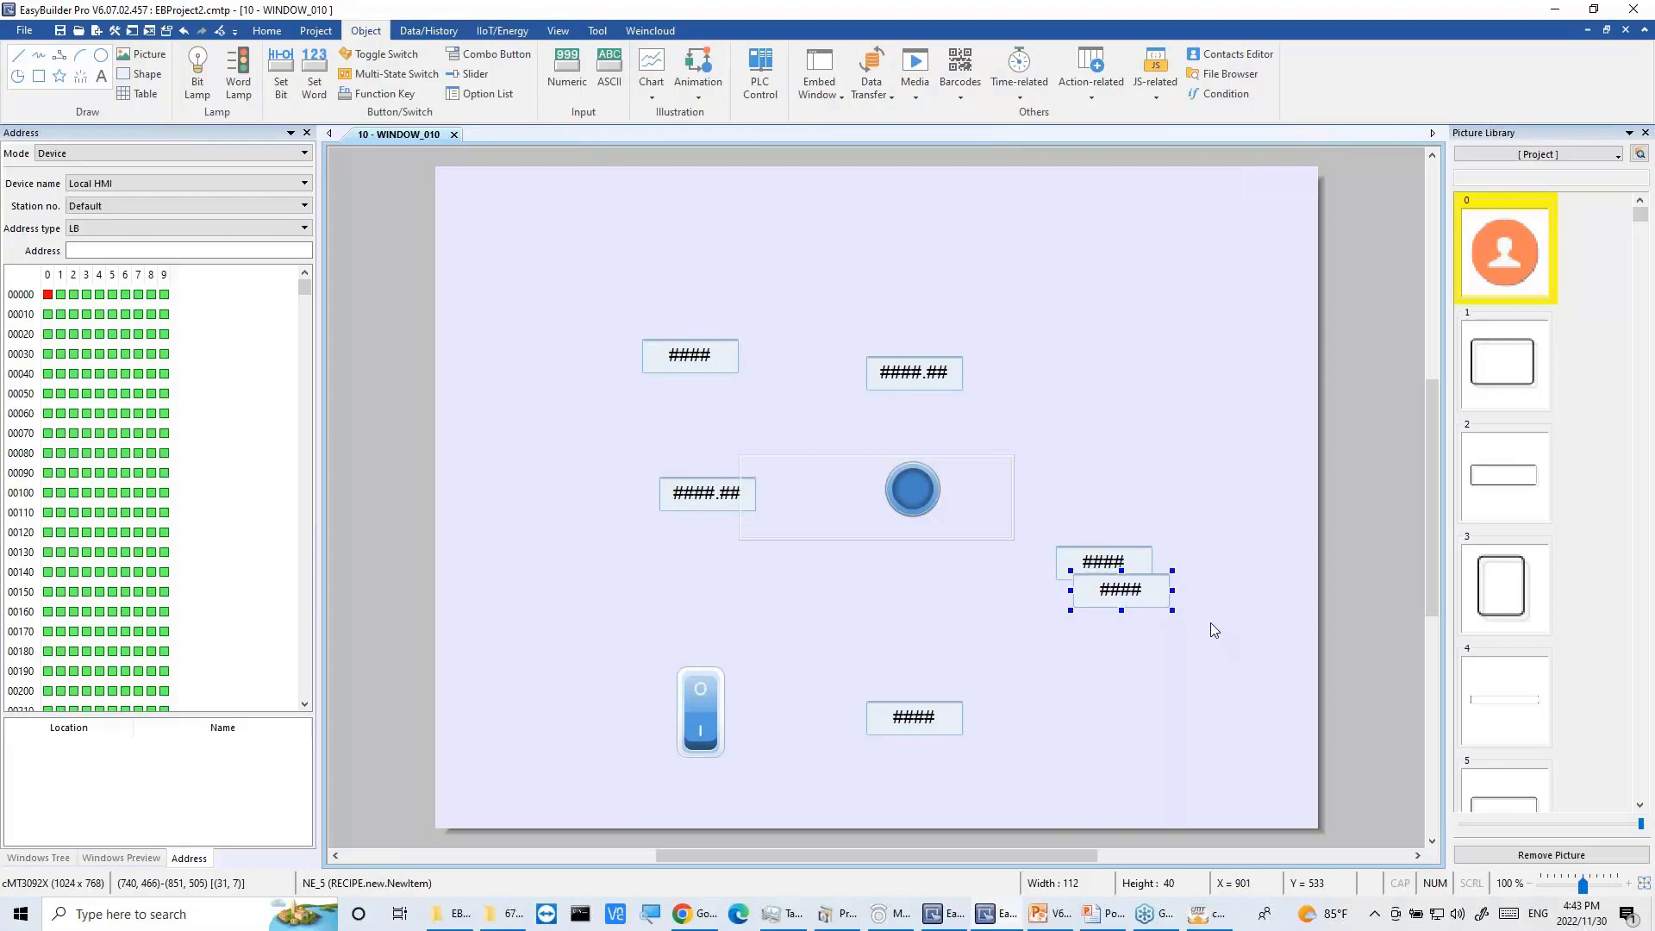
{"action": "key", "text": "Down"}
{"action": "key", "text": "Down"}
{"action": "key", "text": "Down"}
{"action": "key", "text": "Down"}
{"action": "key", "text": "Down"}
{"action": "key", "text": "Down"}
{"action": "key", "text": "Down"}
{"action": "key", "text": "Down"}
{"action": "key", "text": "Down"}
{"action": "key", "text": "Down"}
{"action": "key", "text": "Down"}
{"action": "key", "text": "Down"}
{"action": "key", "text": "Down"}
{"action": "key", "text": "Down"}
{"action": "key", "text": "Down"}
{"action": "key", "text": "Down"}
{"action": "key", "text": "Down"}
{"action": "key", "text": "Down"}
{"action": "key", "text": "Down"}
{"action": "key", "text": "Down"}
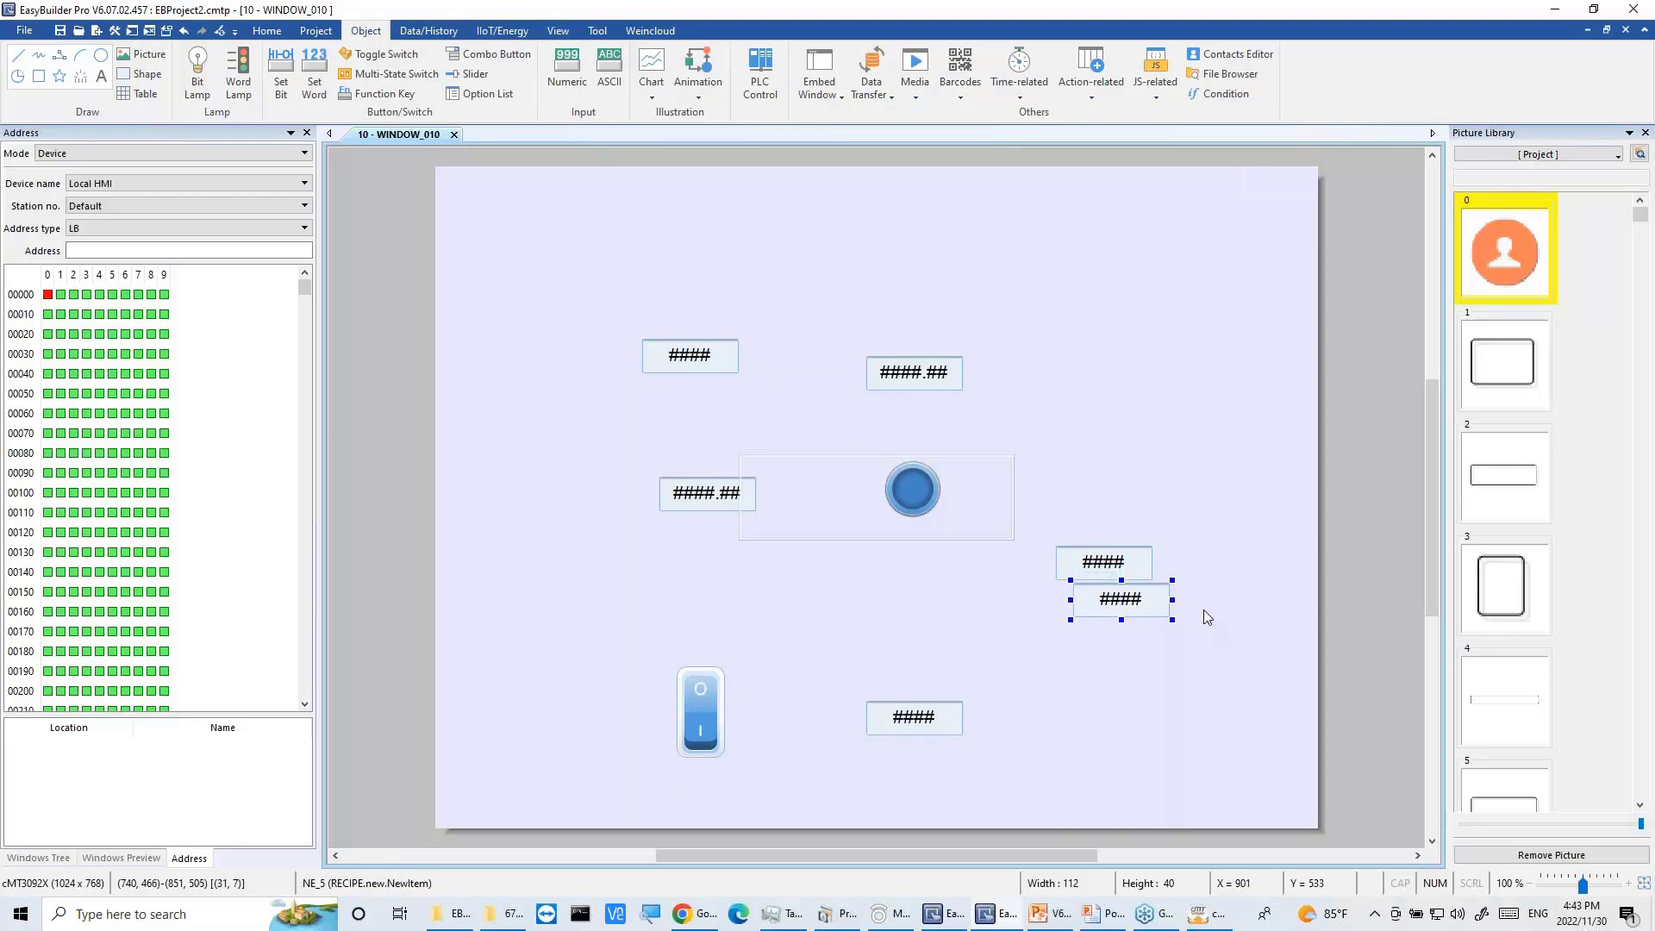
{"action": "key", "text": "Left"}
{"action": "key", "text": "Left"}
{"action": "key", "text": "Left"}
{"action": "key", "text": "Left"}
{"action": "key", "text": "Left"}
{"action": "key", "text": "Left"}
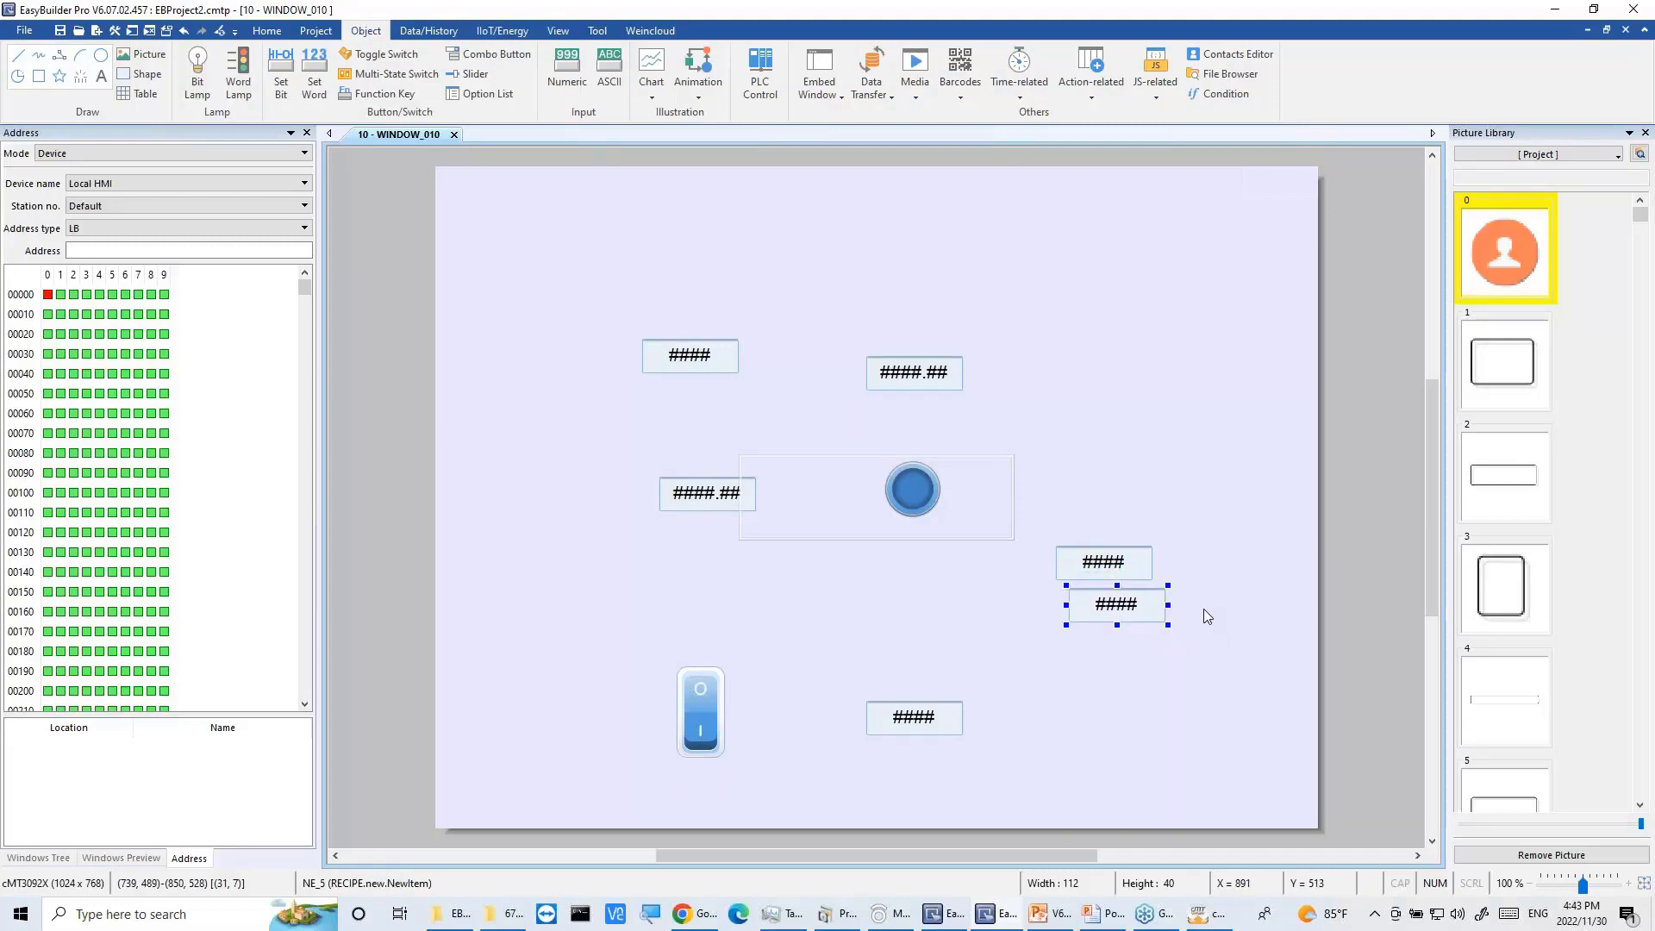
{"action": "key", "text": "Left"}
{"action": "key", "text": "Left"}
{"action": "key", "text": "Left"}
{"action": "key", "text": "Left"}
{"action": "key", "text": "Left"}
{"action": "key", "text": "Left"}
{"action": "key", "text": "Left"}
{"action": "key", "text": "Left"}
{"action": "key", "text": "Left"}
{"action": "key", "text": "Left"}
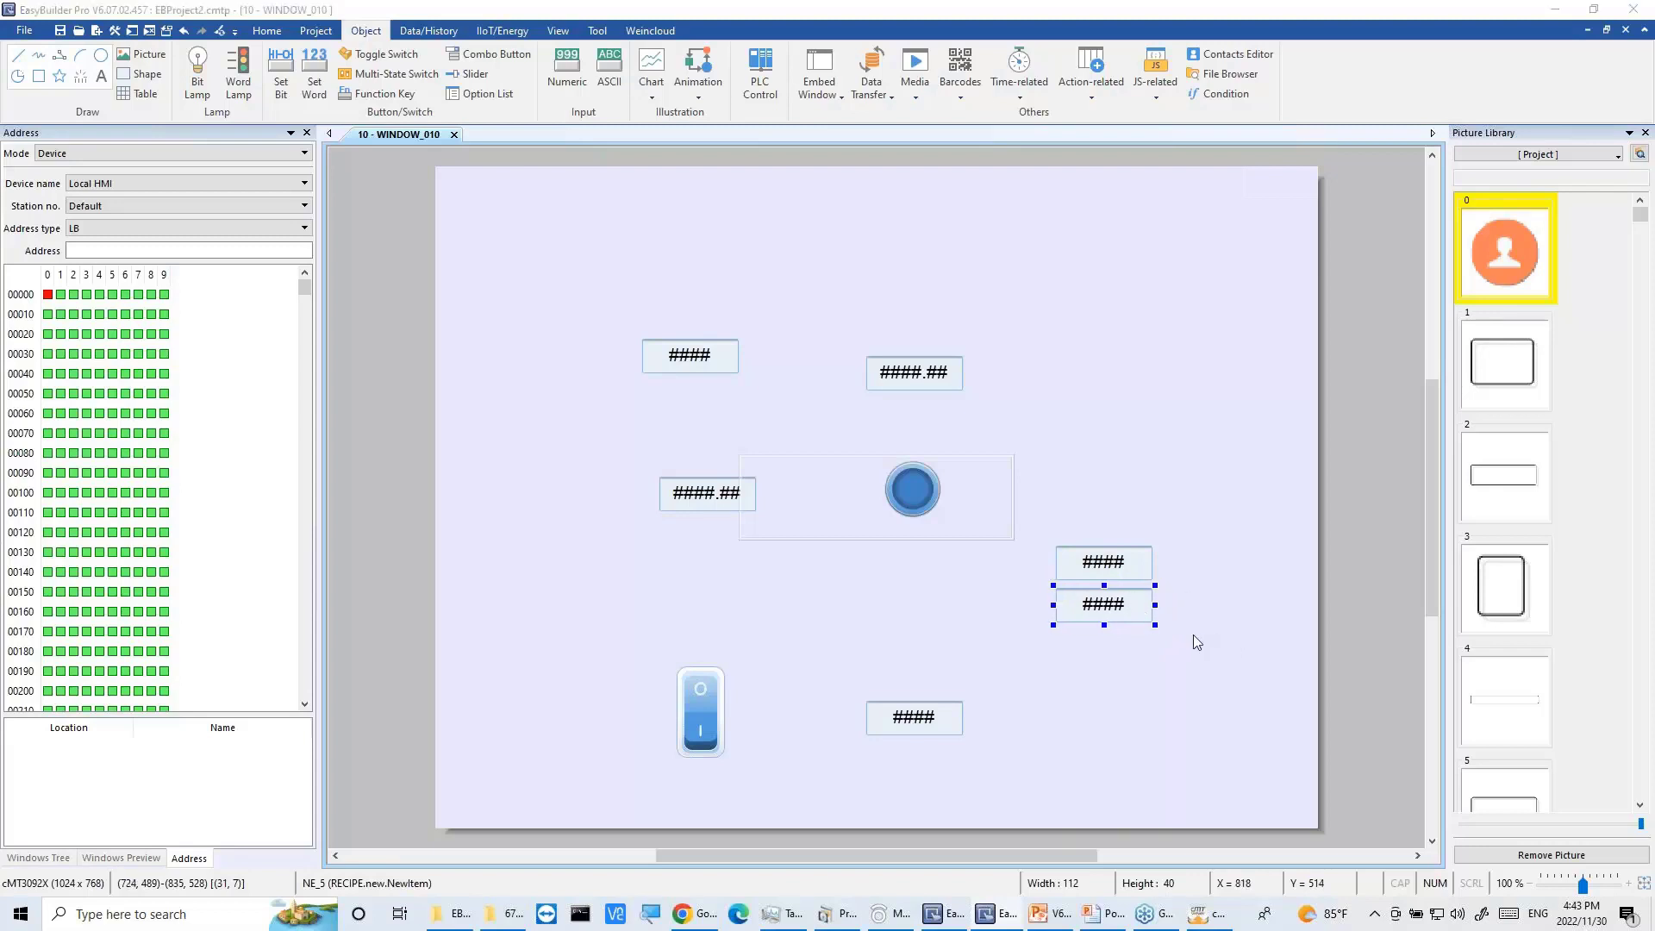
Step: Set the lower copy's read/write address to RECIPE item NewItem1 of recipe "new" on the Local HMI
{"action": "double_click", "coordinate": [1152, 614]}
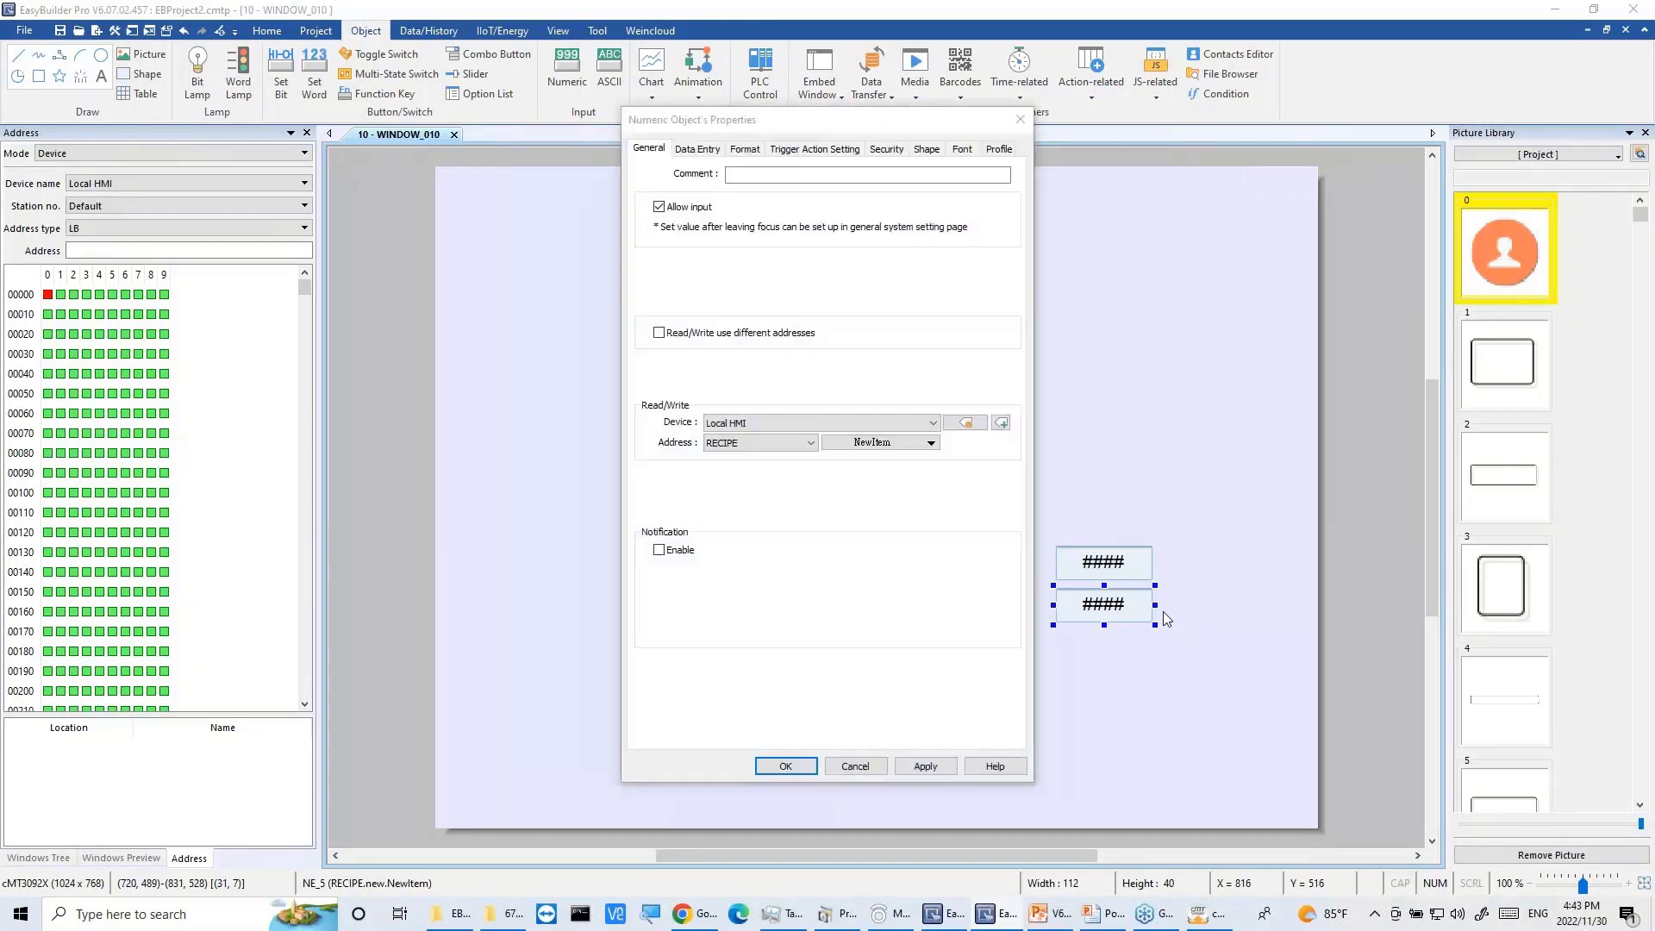
{"action": "left_click", "coordinate": [854, 442]}
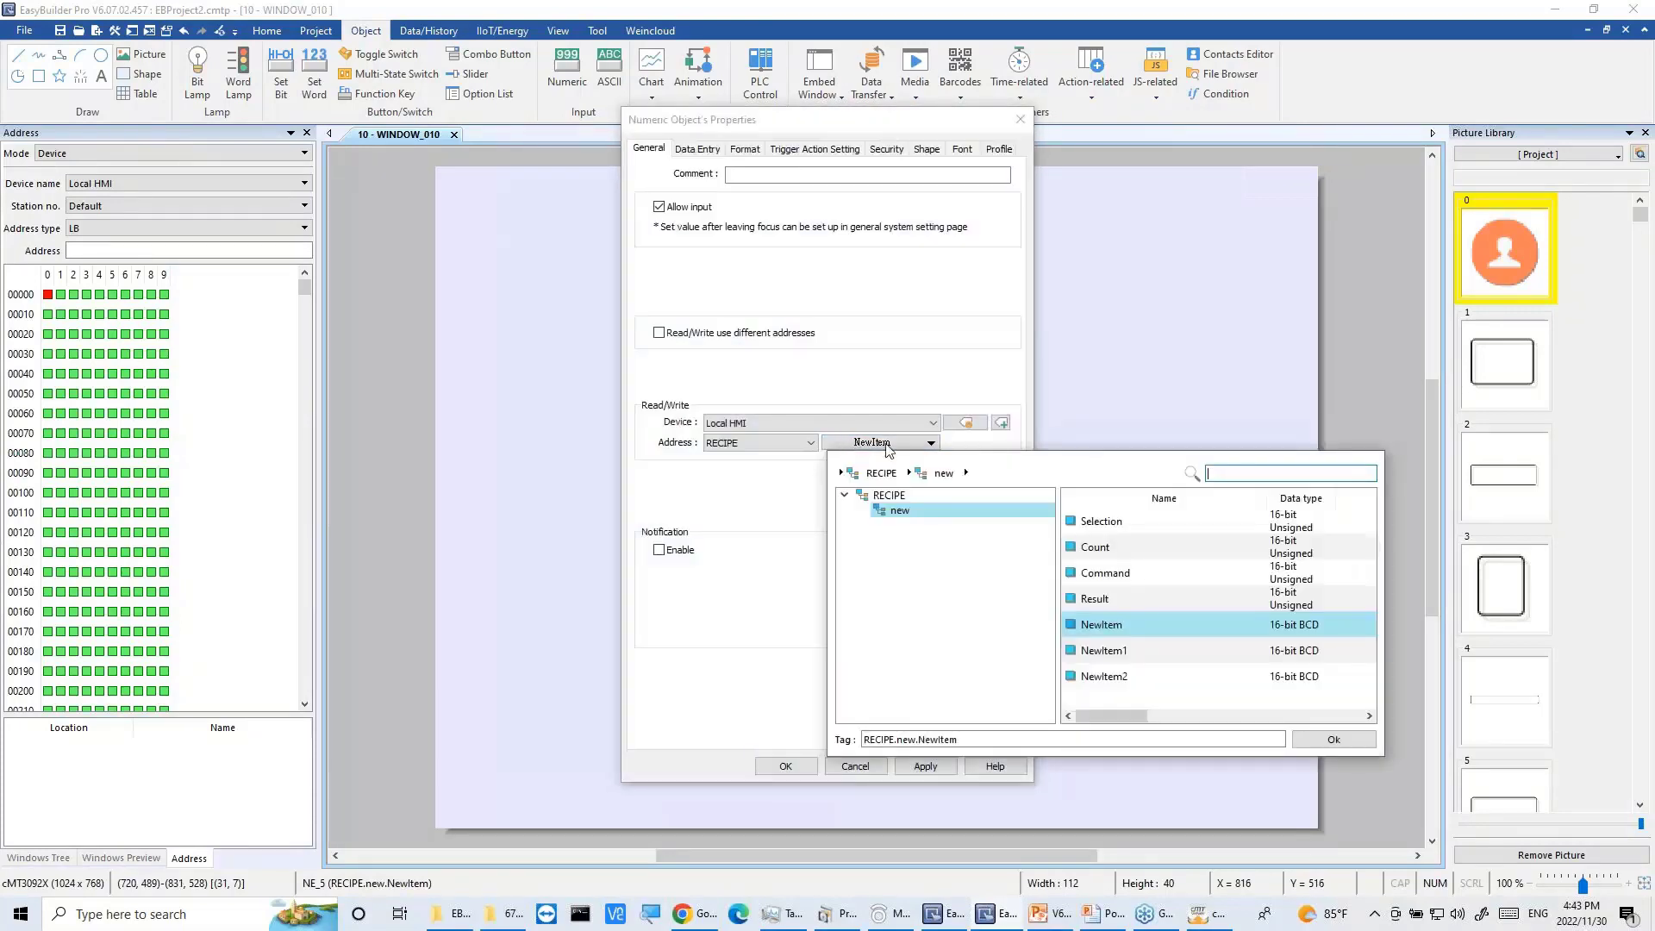
{"action": "left_click", "coordinate": [1121, 652]}
{"action": "left_click", "coordinate": [1333, 740]}
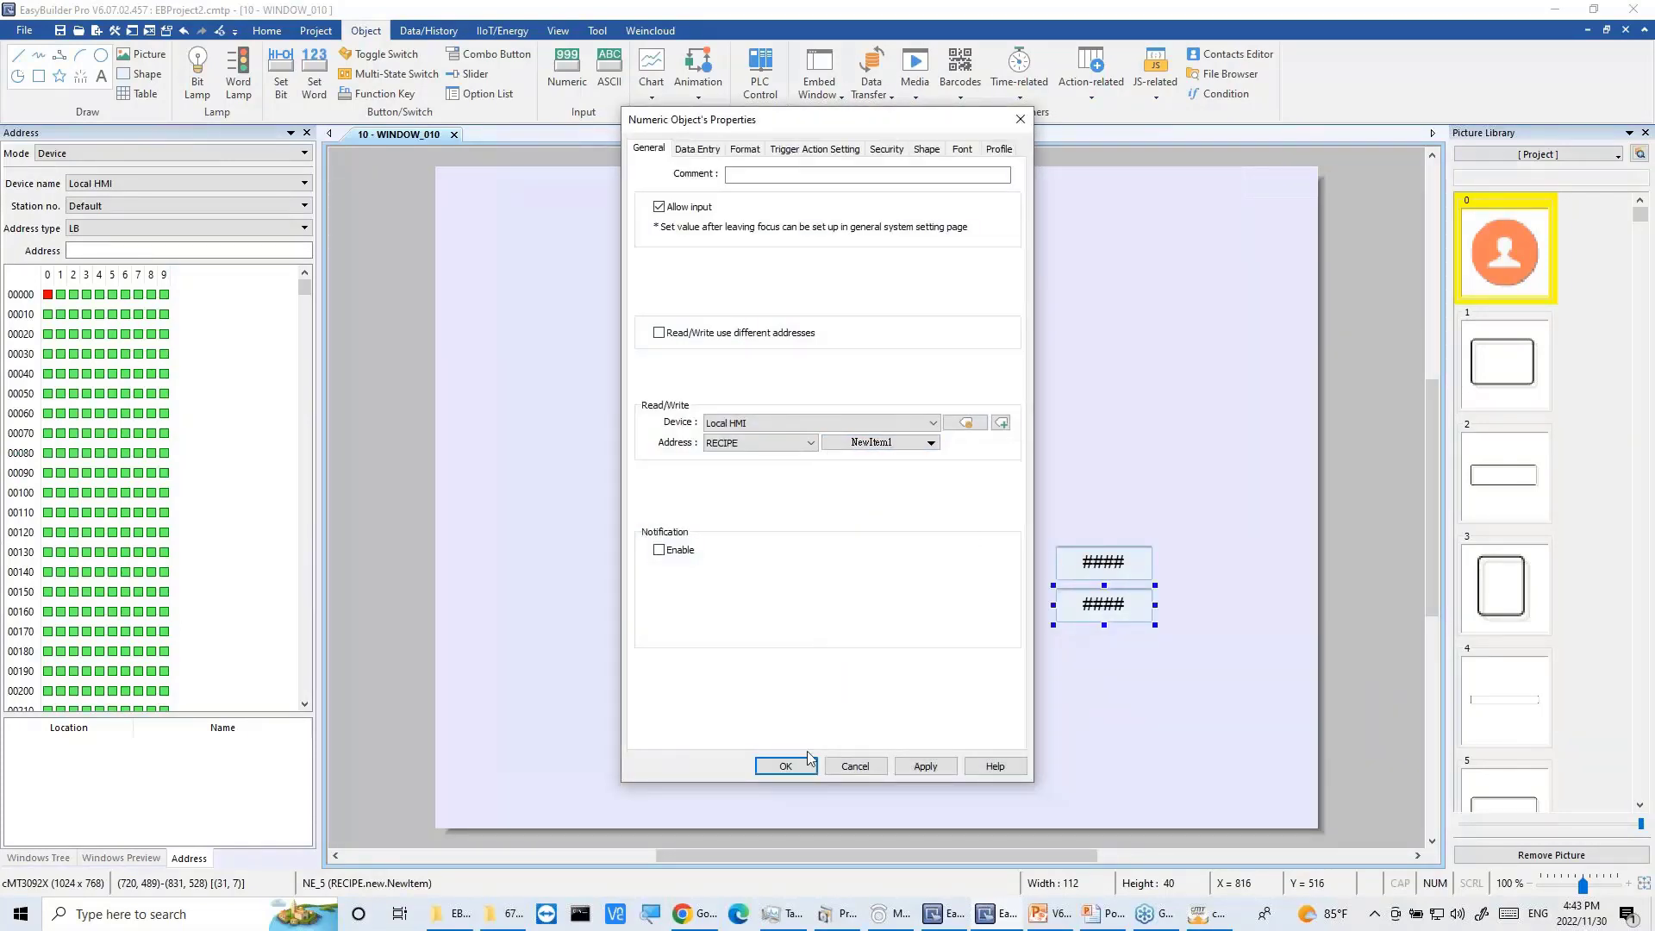
{"action": "left_click", "coordinate": [786, 766]}
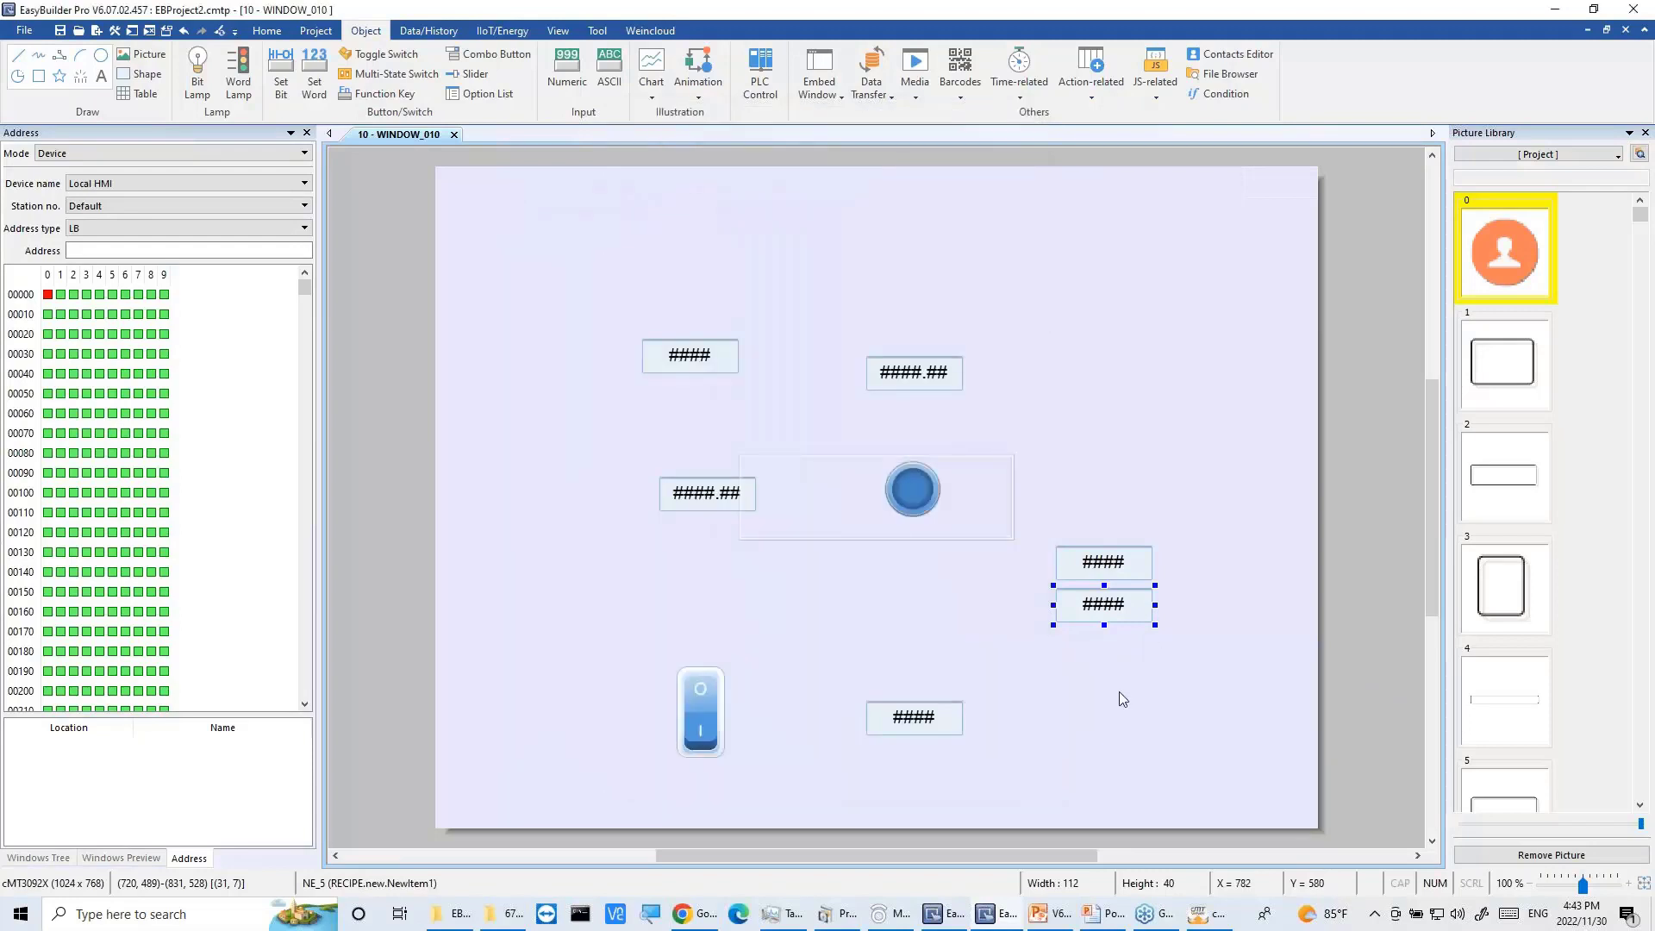
{"action": "left_click", "coordinate": [1122, 699]}
Step: Review the export options for recipe "new" in the Recipe Database, including its data, without exporting, and close the database
{"action": "left_click", "coordinate": [451, 35]}
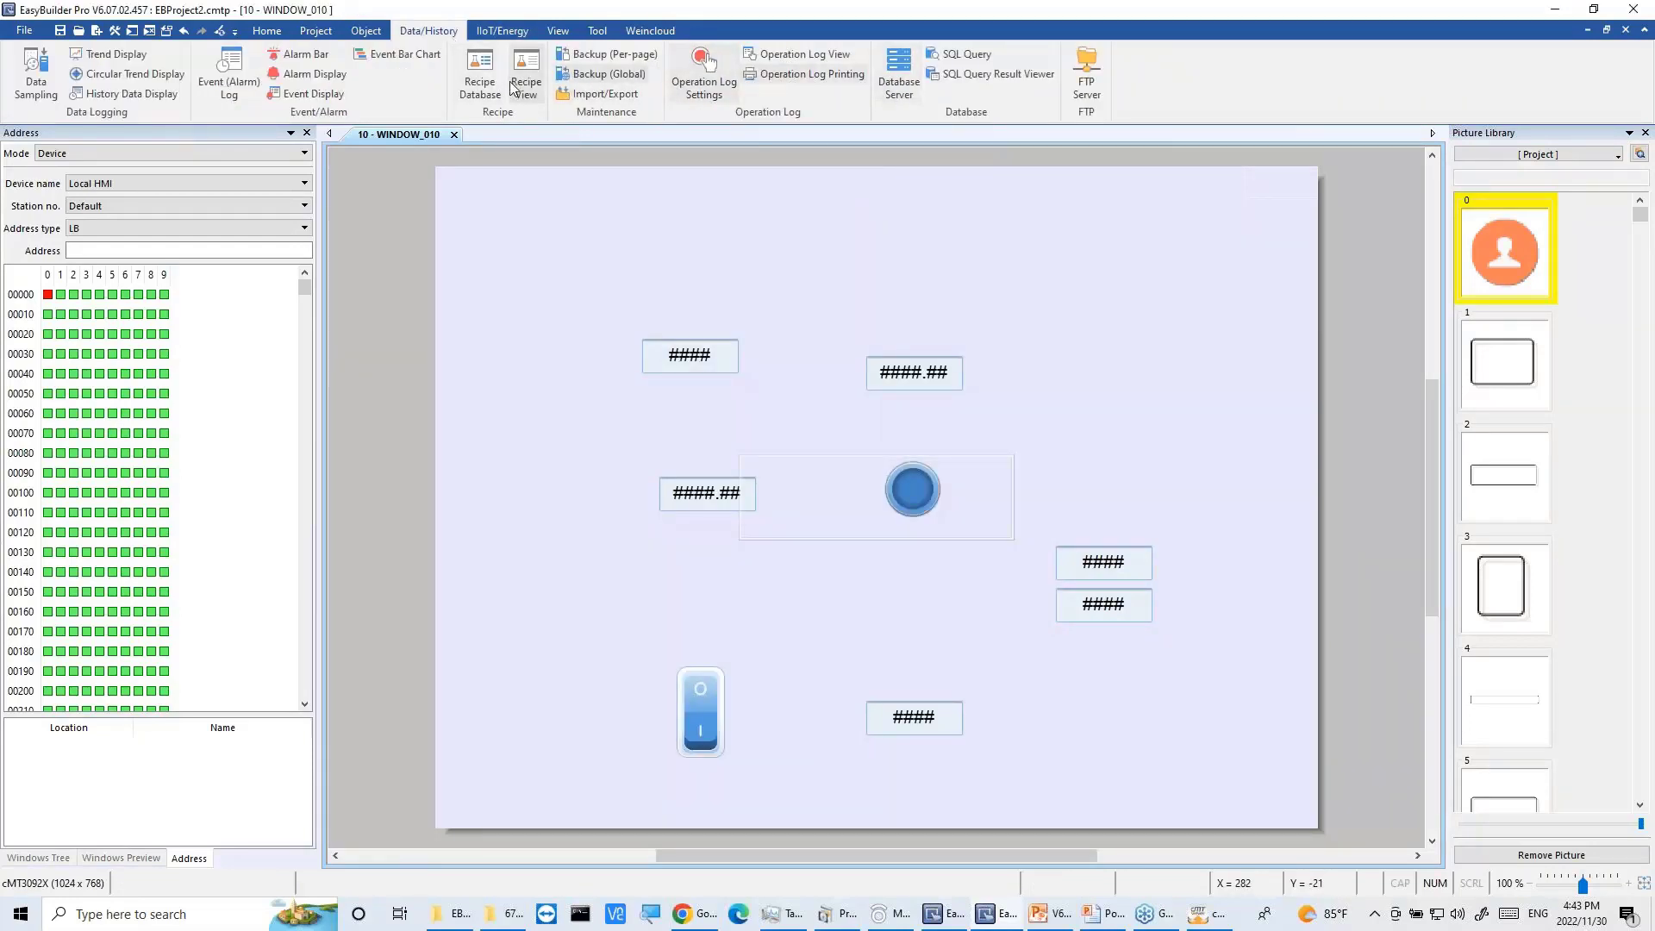
{"action": "left_click", "coordinate": [480, 75]}
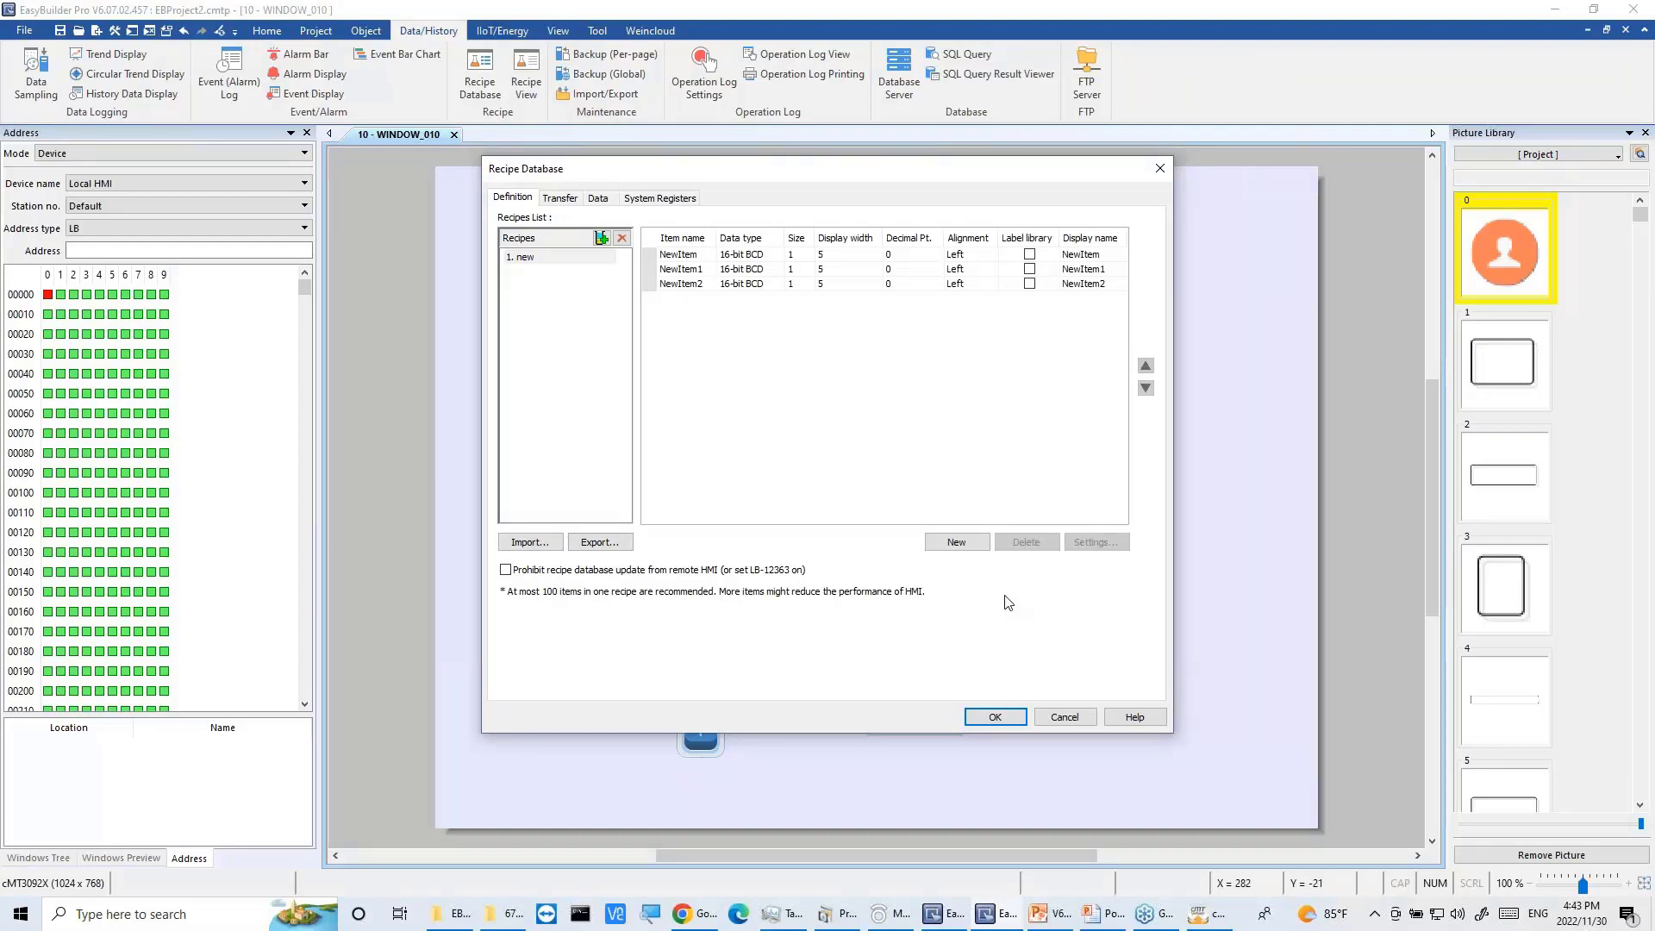
{"action": "left_click", "coordinate": [599, 543]}
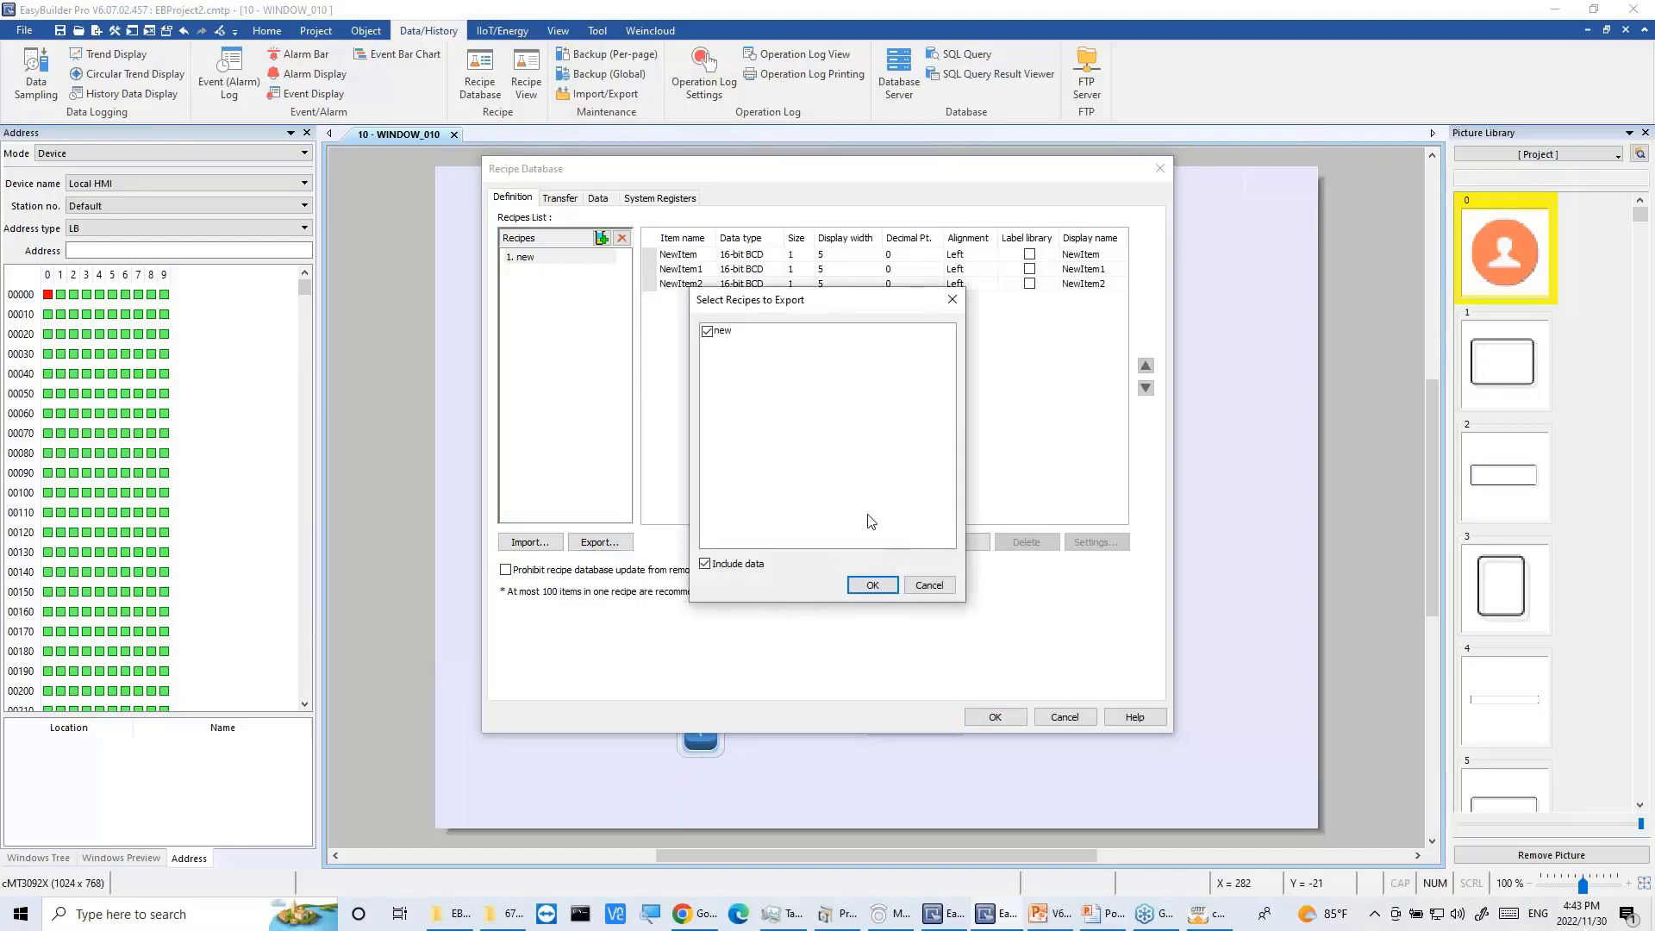
{"action": "left_click", "coordinate": [929, 585]}
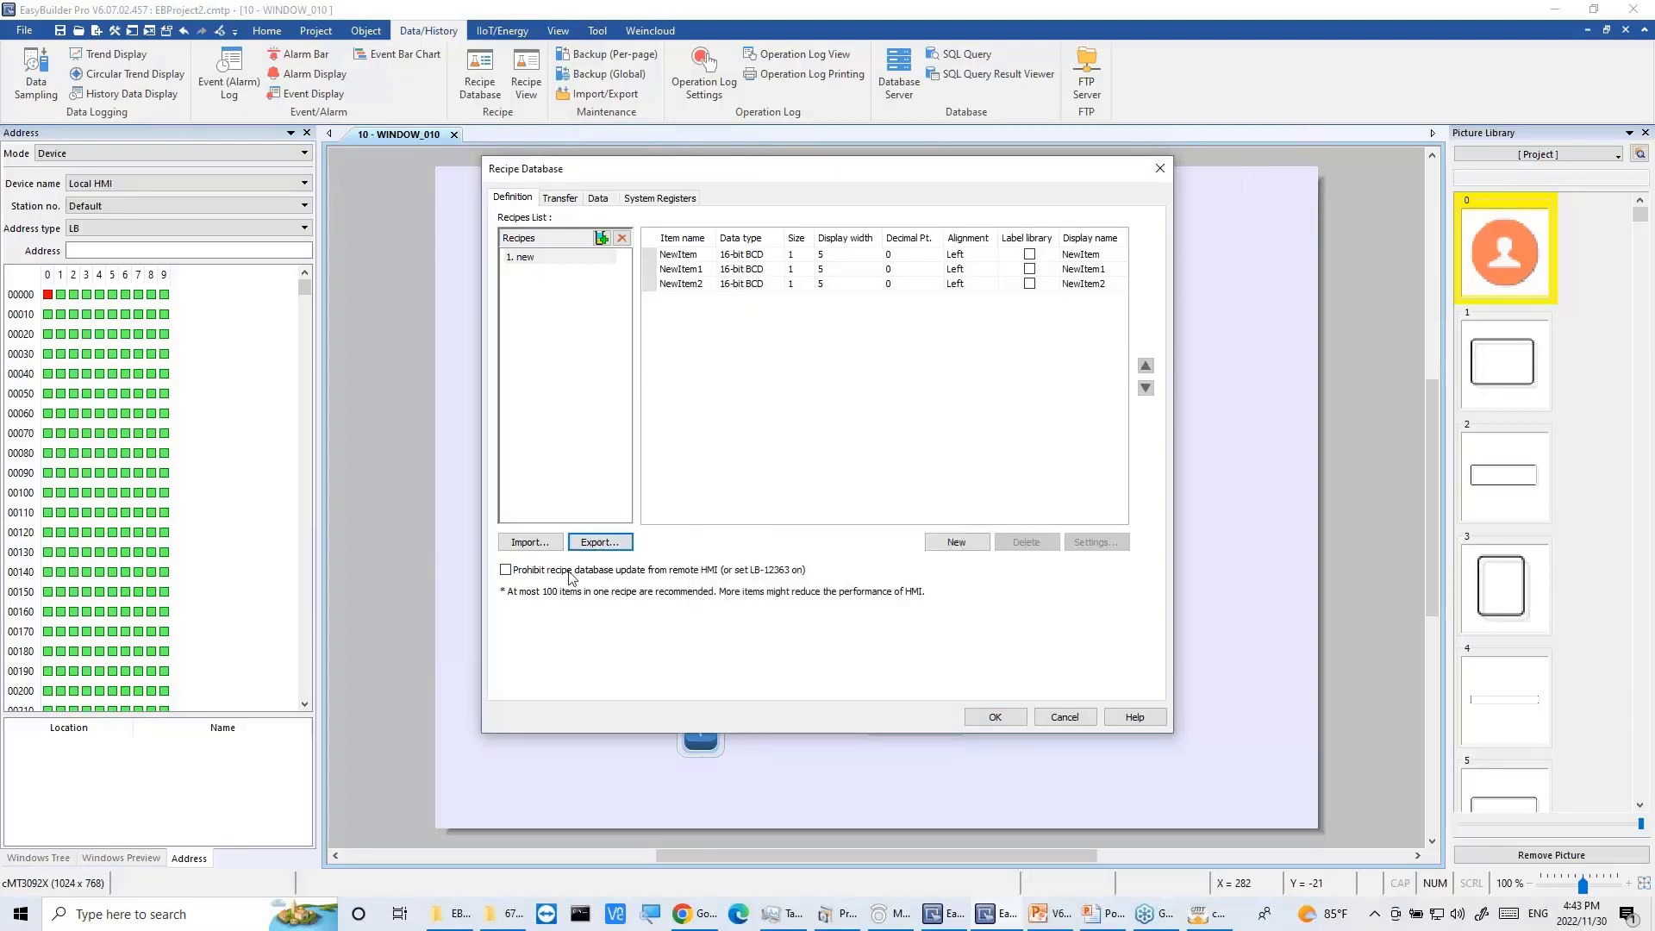
{"action": "left_click", "coordinate": [542, 543]}
{"action": "left_click", "coordinate": [995, 717]}
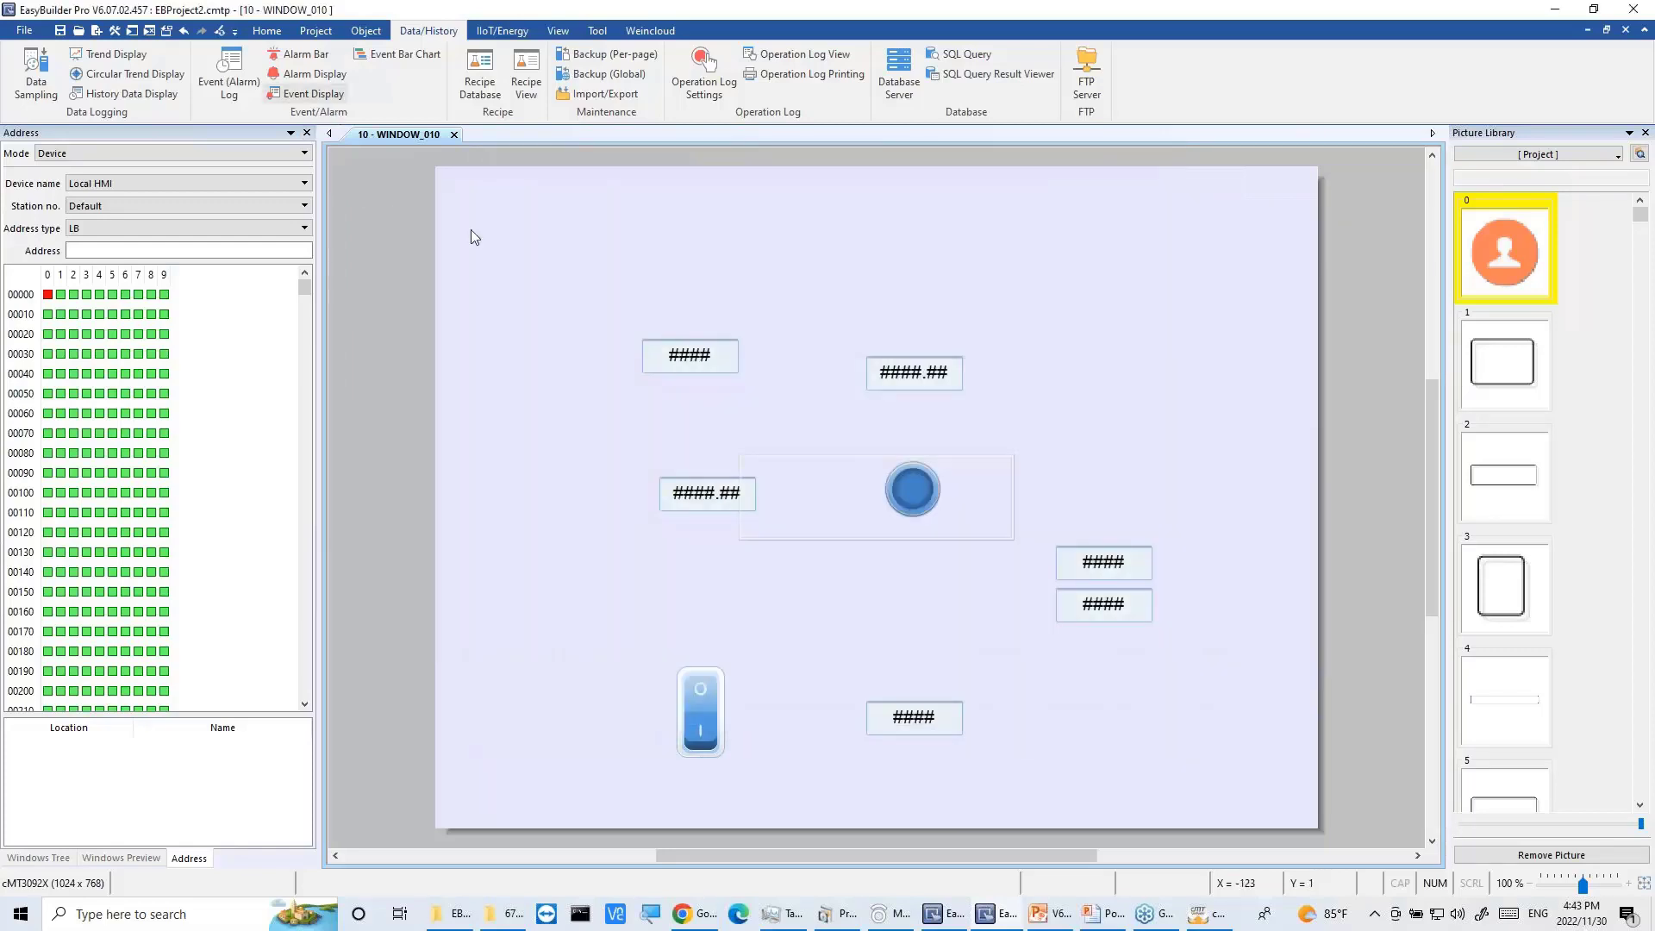
Step: Try to copy windows 25 to 26 of EBProject2.cmtp onto window 50, Keypad 1 - Integer, and cancel the overwrite
{"action": "left_click", "coordinate": [314, 30]}
{"action": "left_click", "coordinate": [261, 30]}
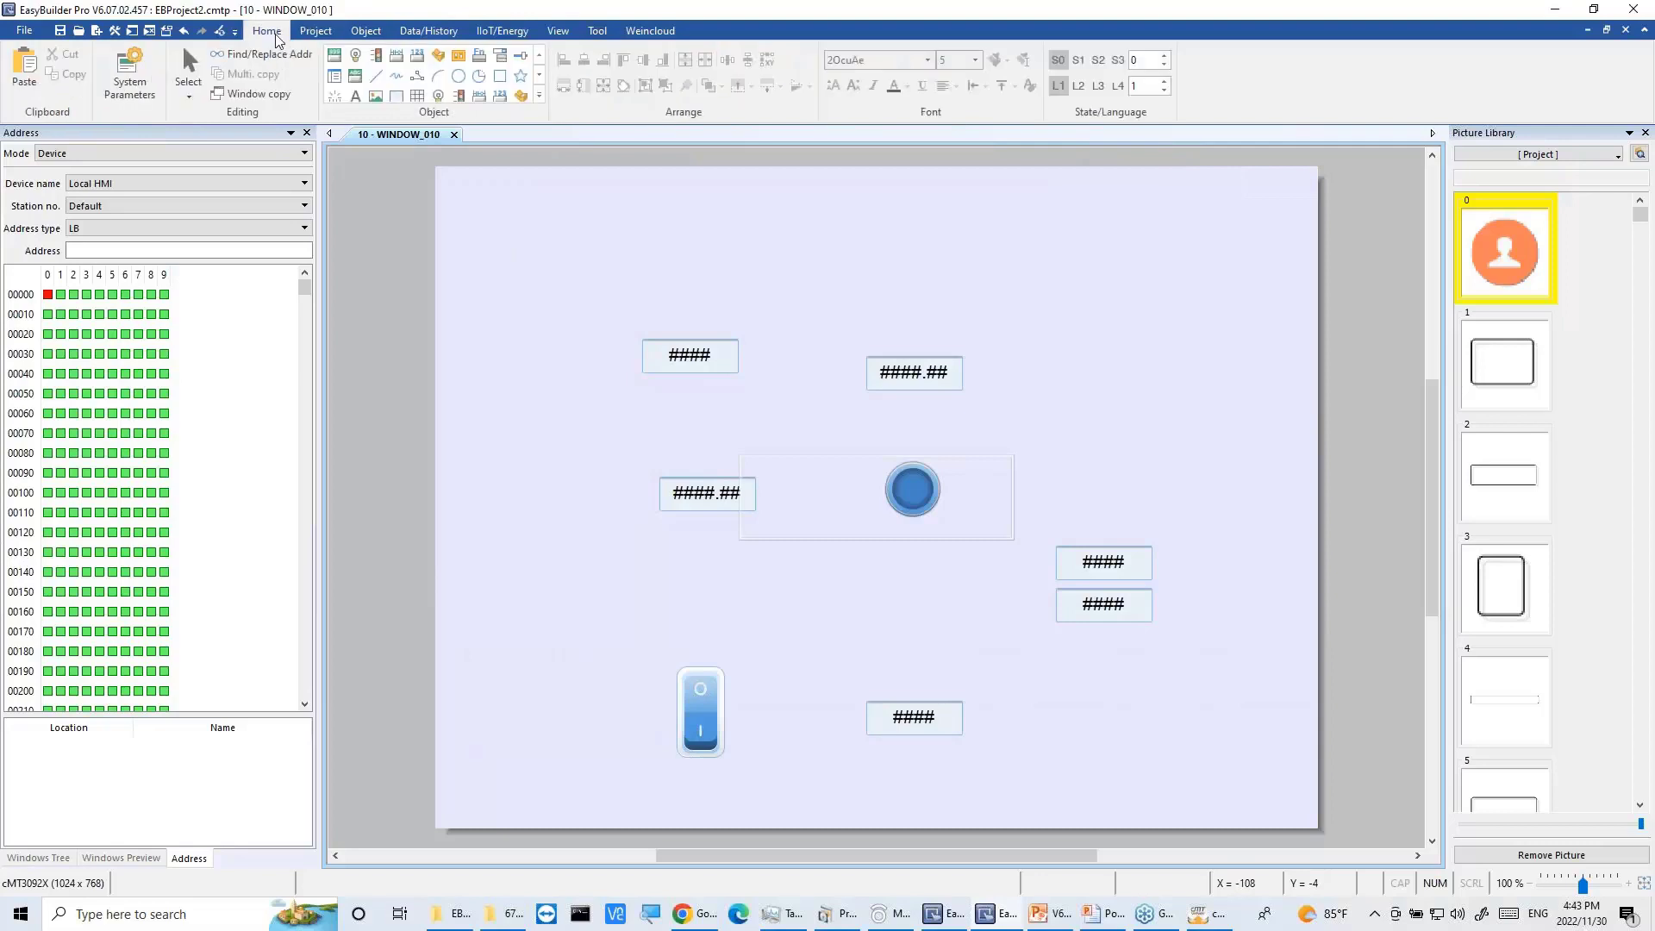
{"action": "left_click", "coordinate": [282, 98]}
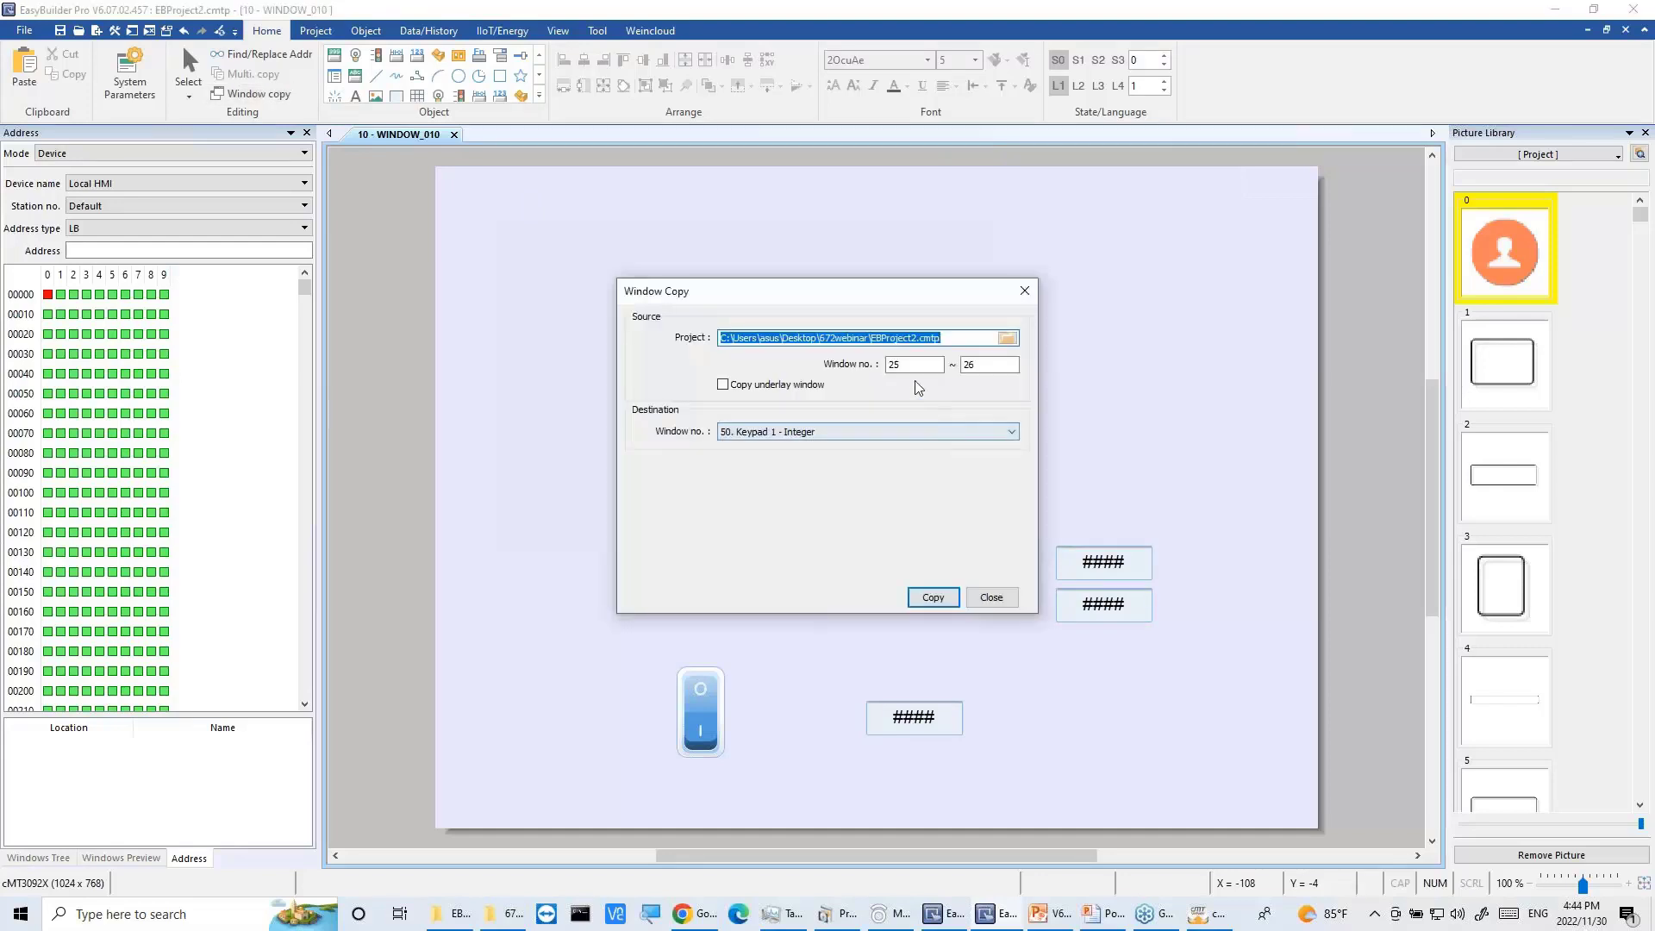
{"action": "left_click", "coordinate": [933, 597]}
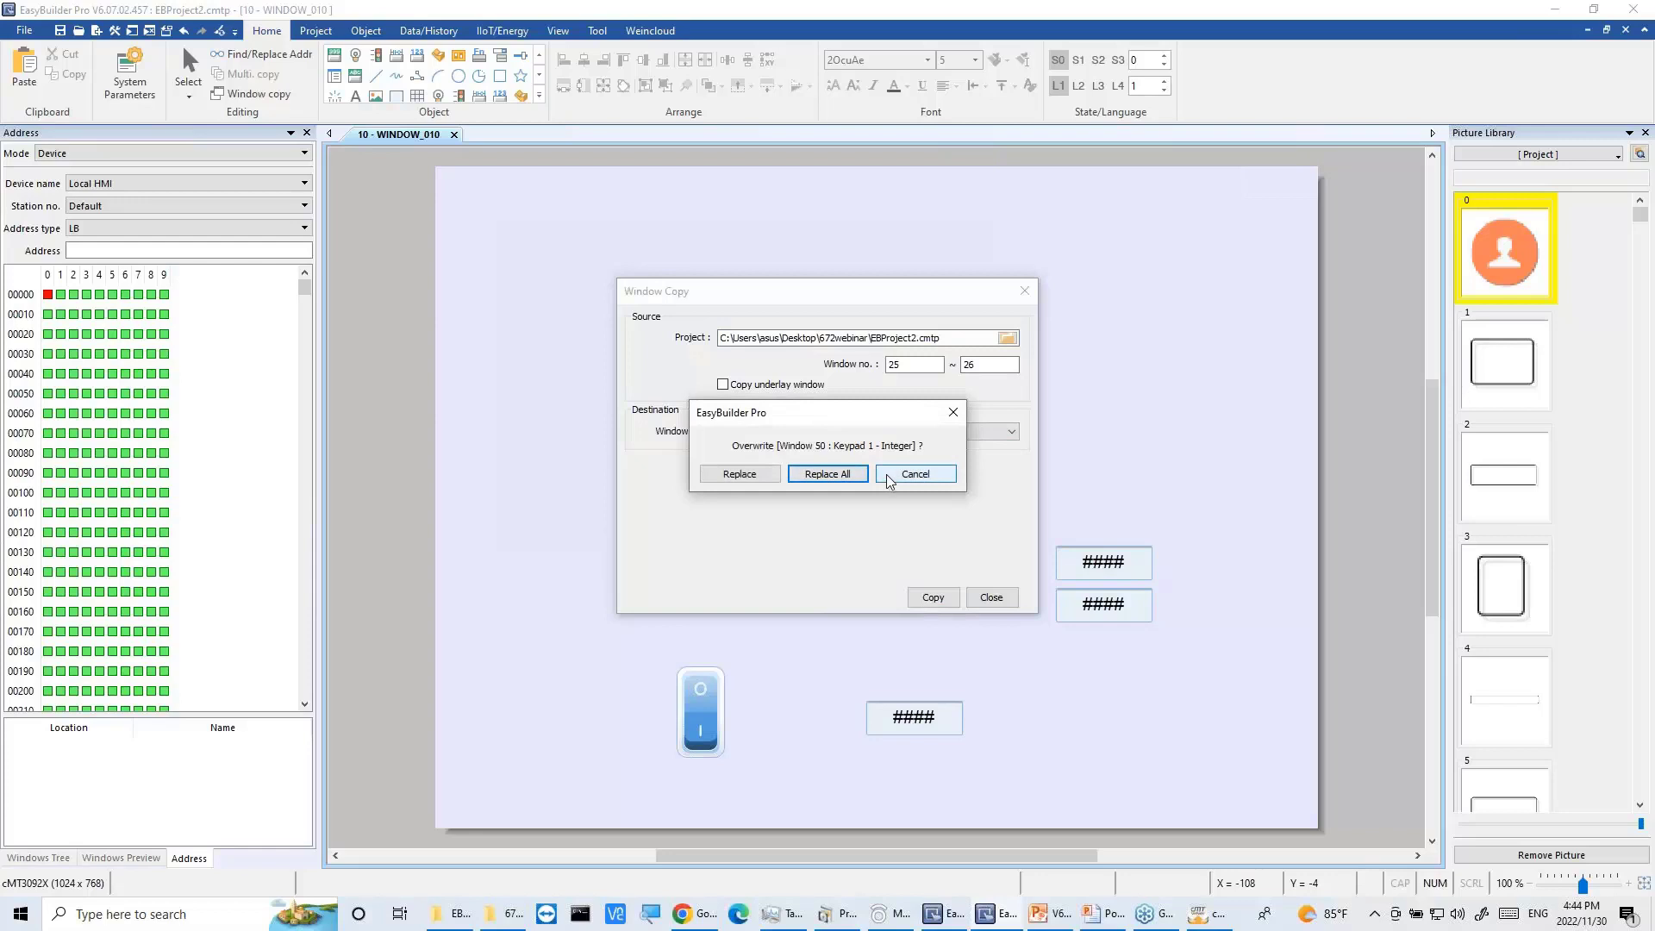
{"action": "left_click", "coordinate": [914, 475]}
{"action": "left_click", "coordinate": [991, 597]}
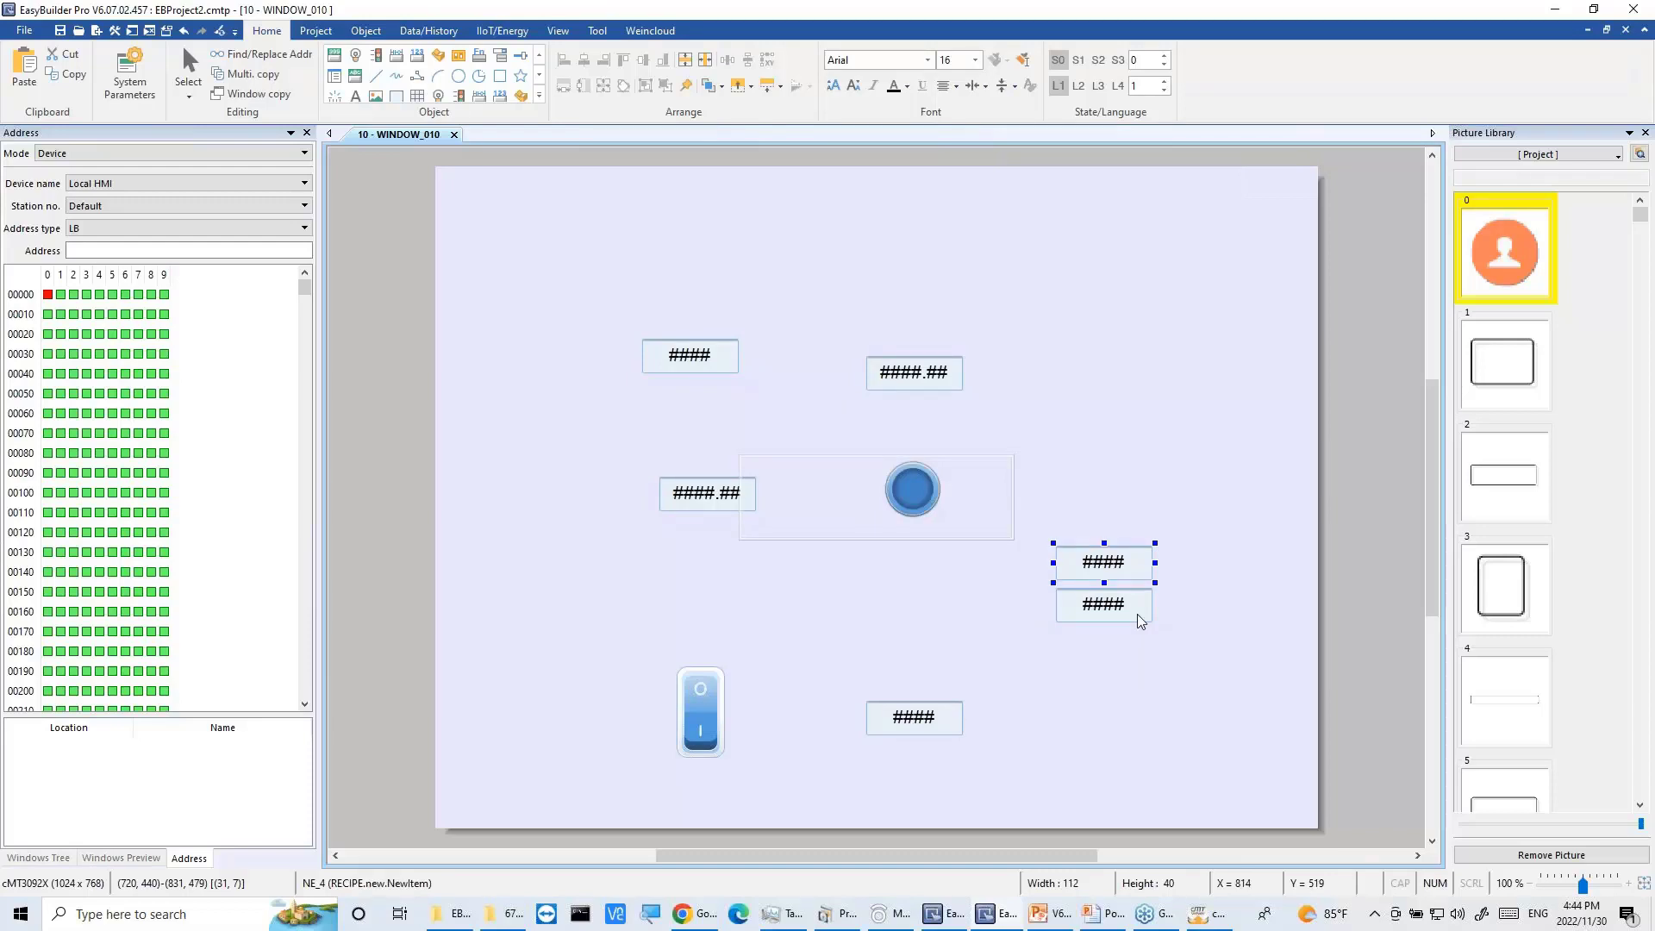
Step: Select both stacked numeric objects that read the recipe items
{"action": "left_click_drag", "start_coordinate": [1204, 667], "coordinate": [1046, 539]}
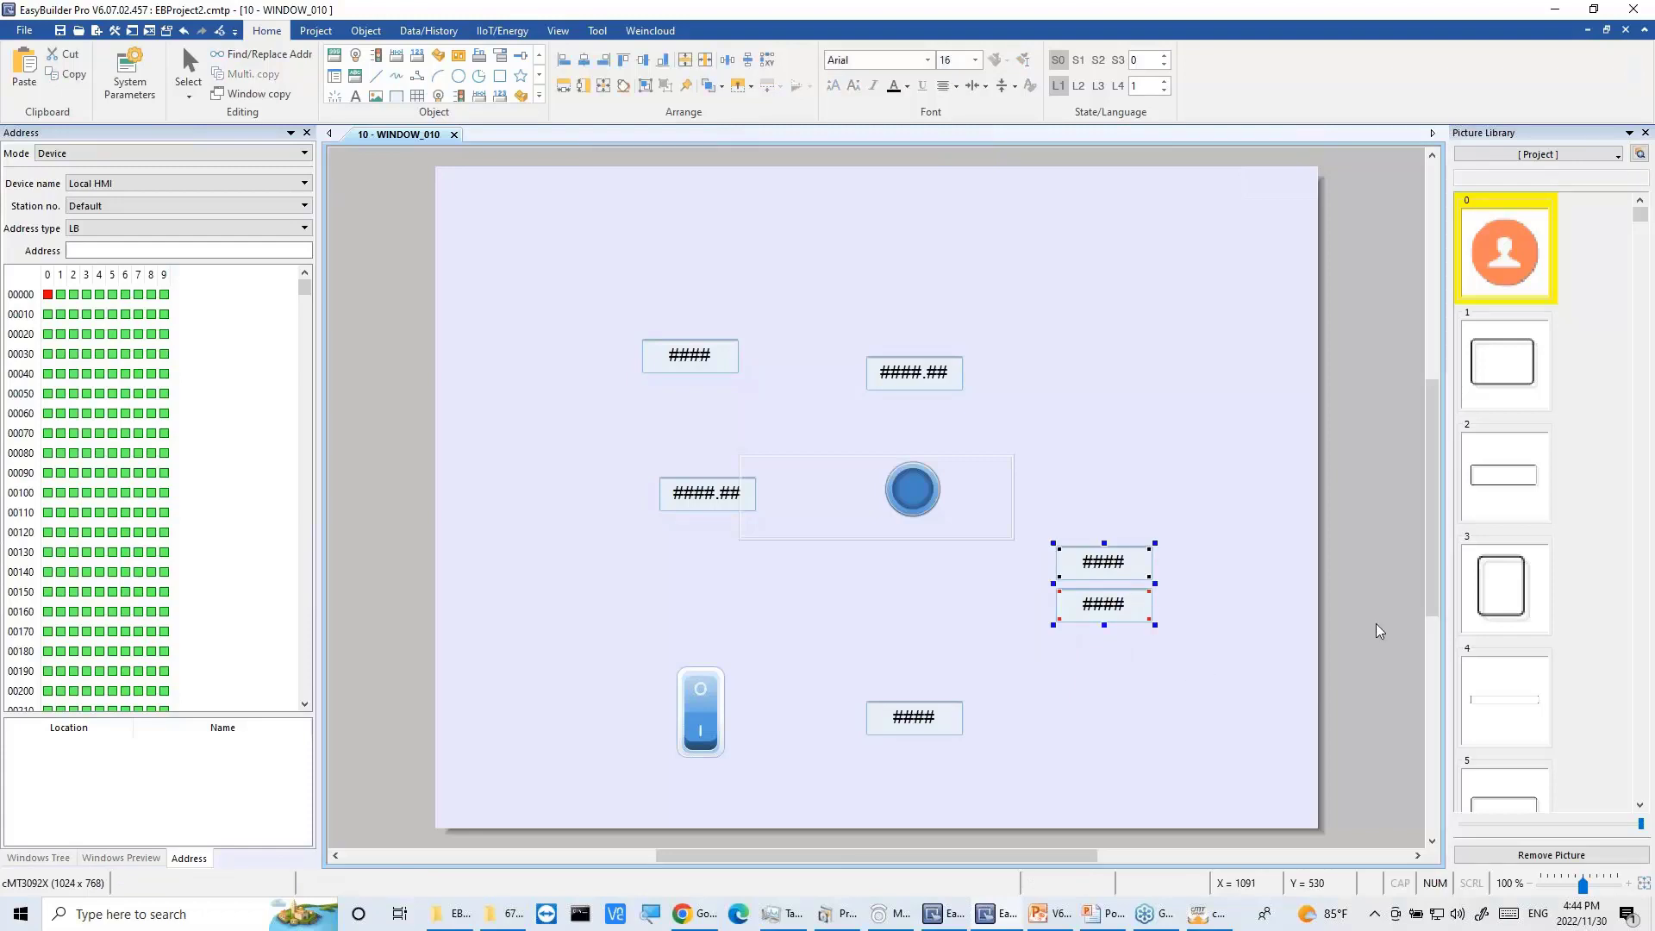
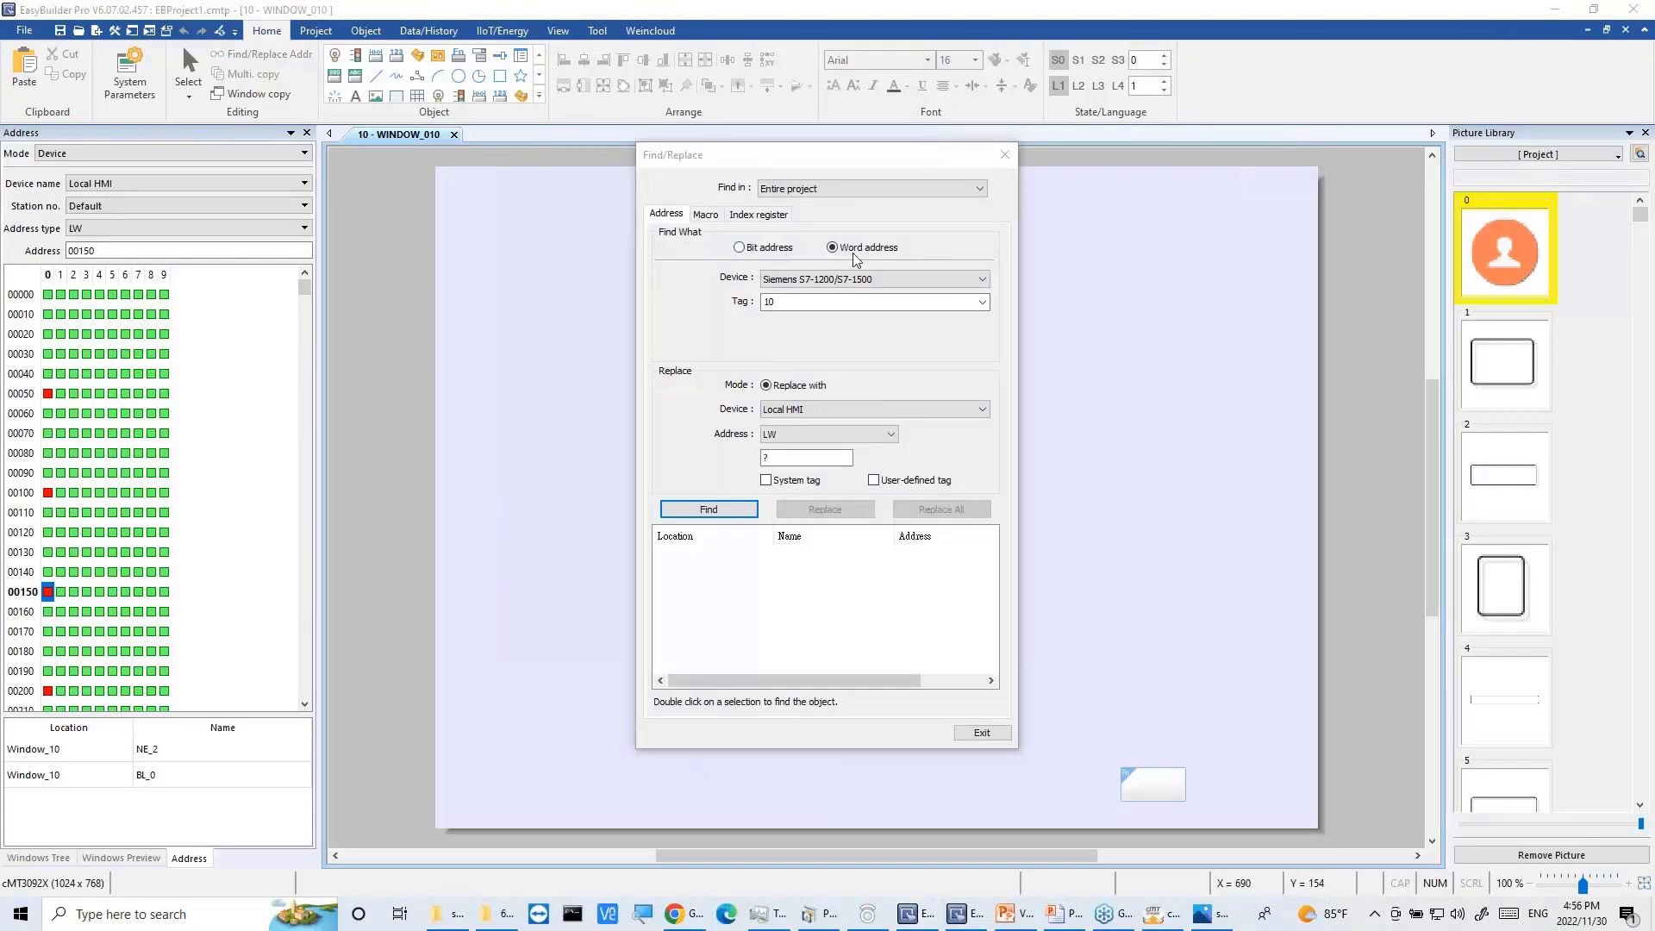
Step: Search the entire project for word address LW-100 on the Local HMI, and close Find/Replace
{"action": "left_click", "coordinate": [838, 281]}
{"action": "left_click", "coordinate": [833, 294]}
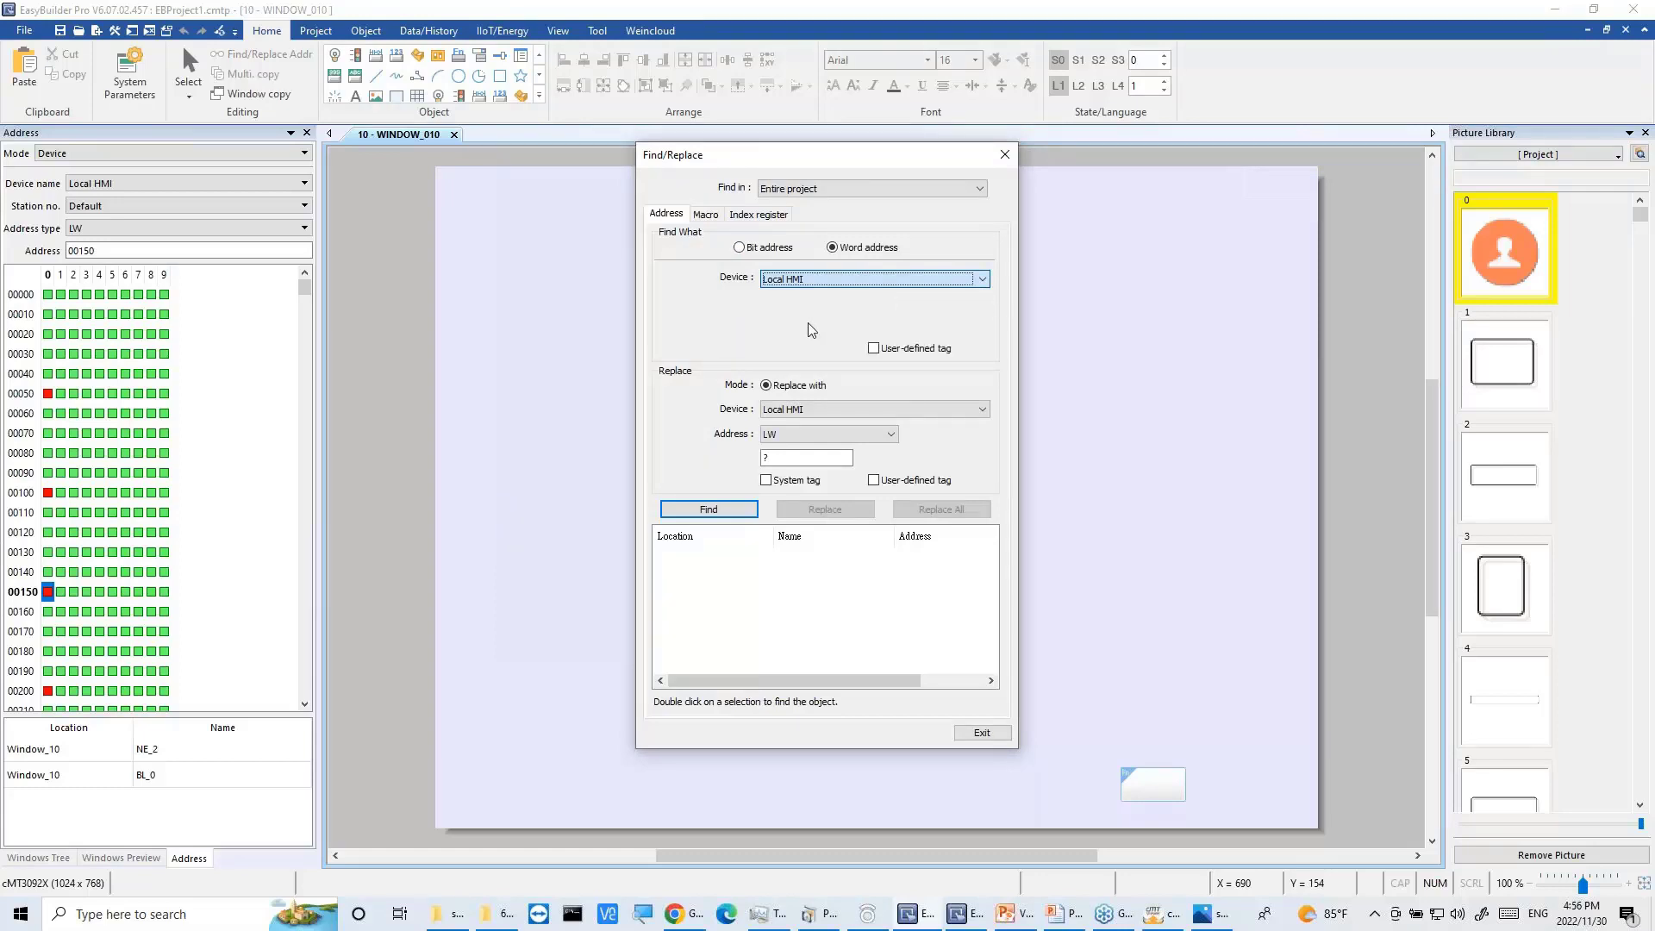
{"action": "left_click", "coordinate": [879, 303]}
{"action": "left_click", "coordinate": [947, 352]}
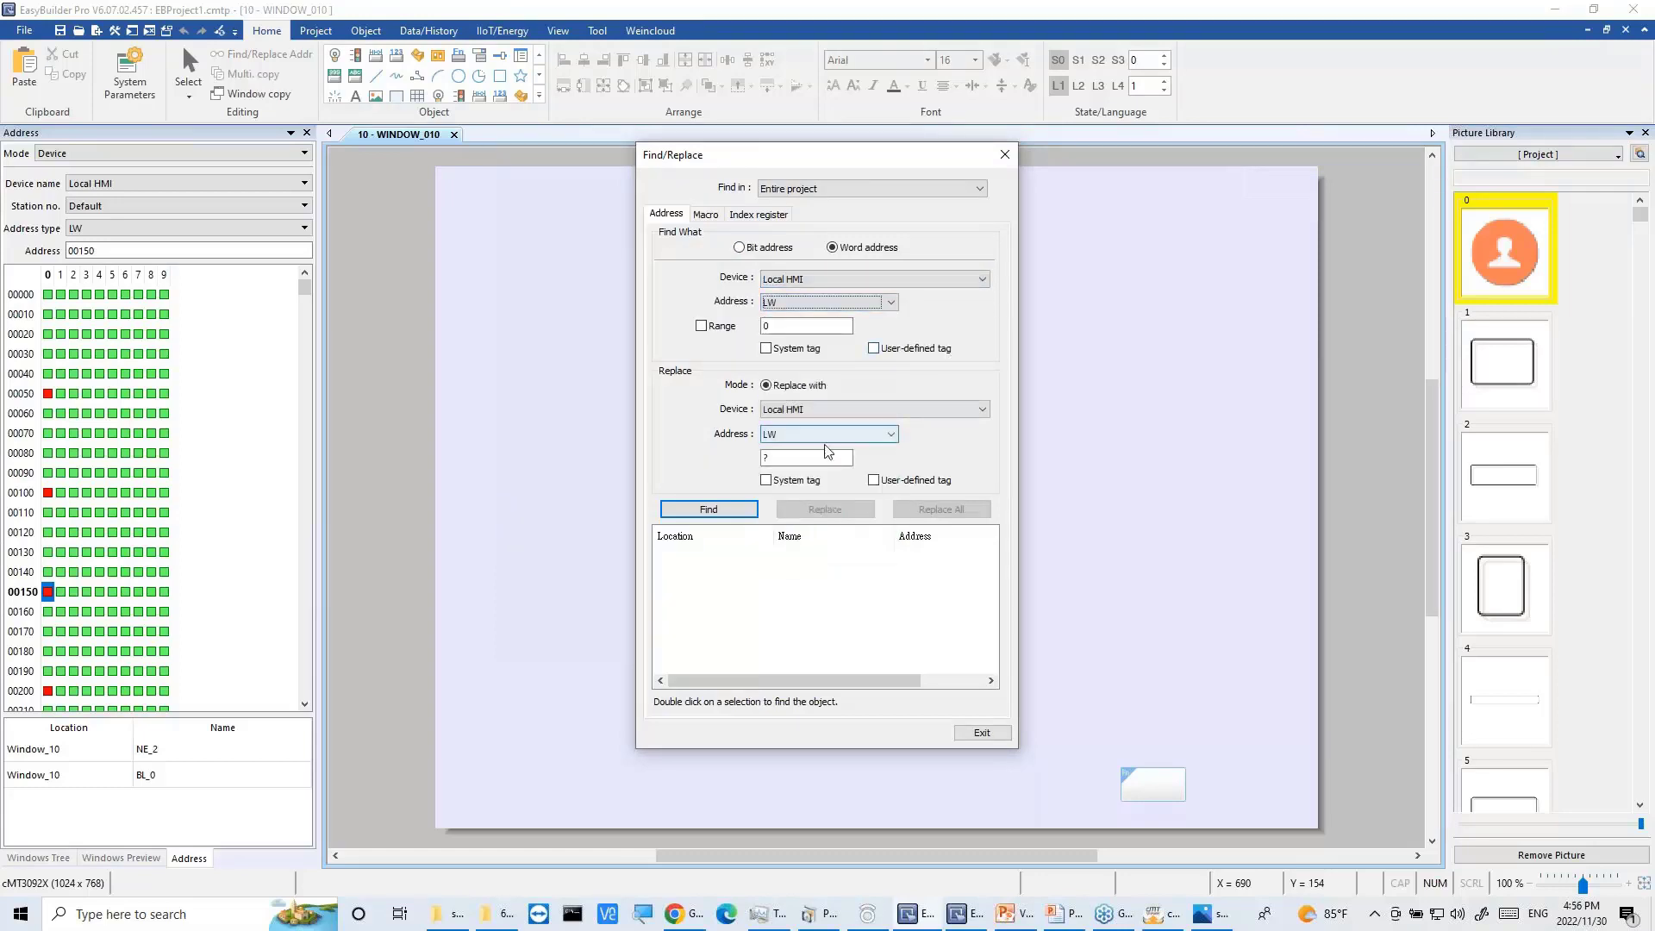
{"action": "key", "text": "Tab"}
{"action": "type", "text": "100"}
{"action": "left_click", "coordinate": [720, 512]}
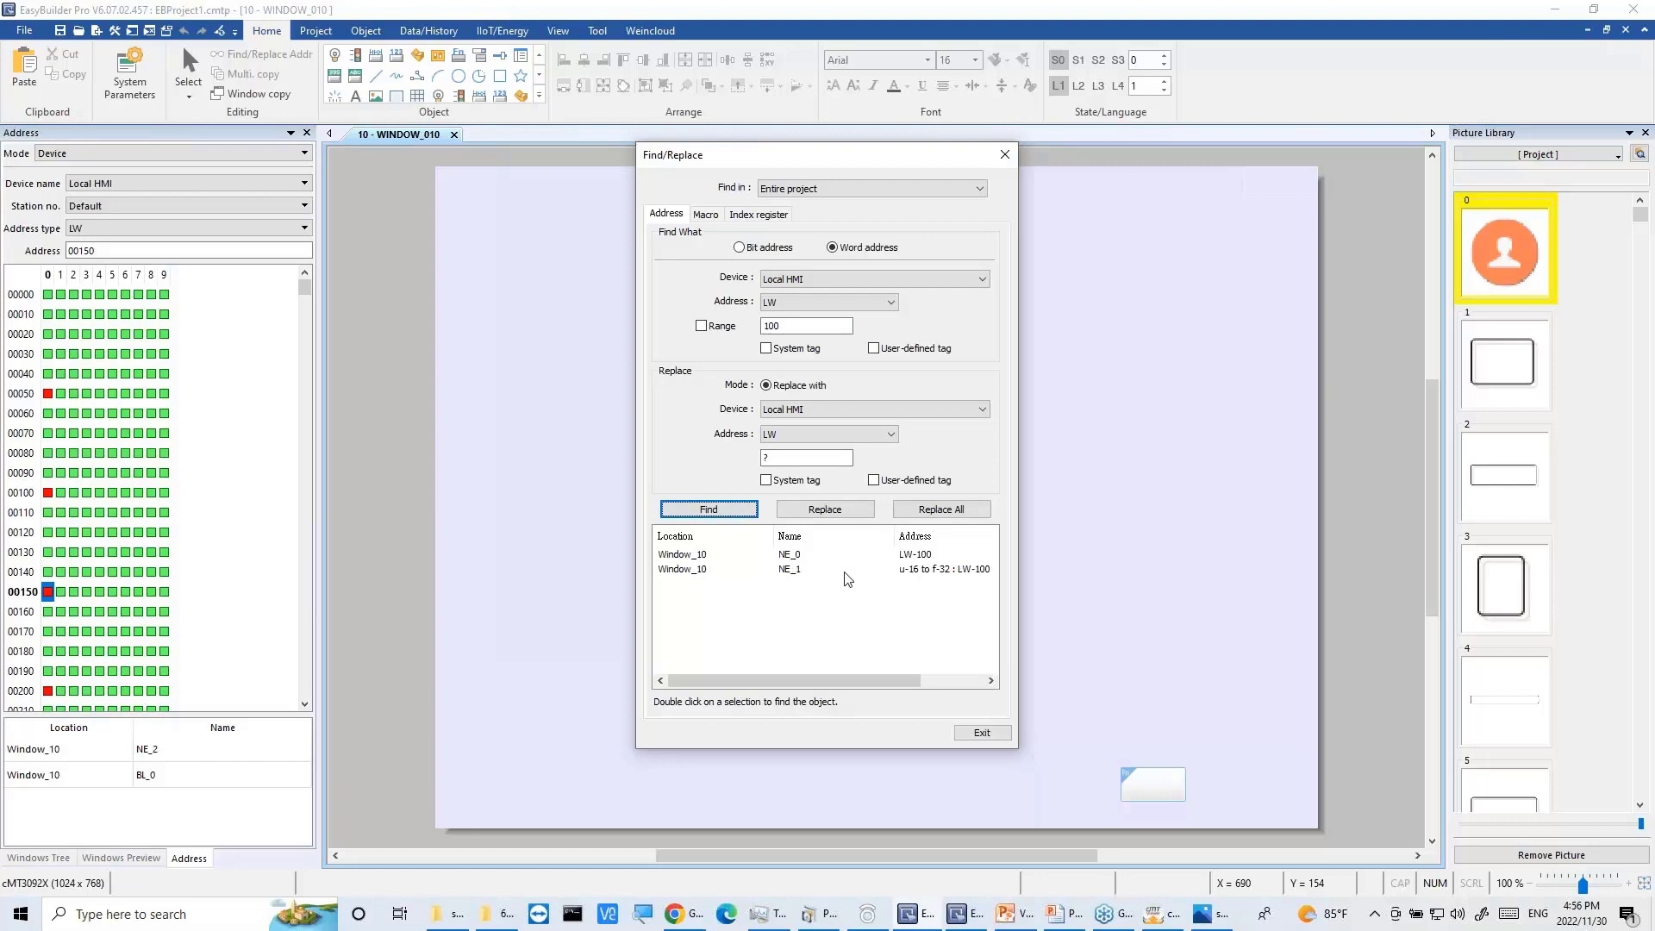
{"action": "left_click", "coordinate": [1269, 355]}
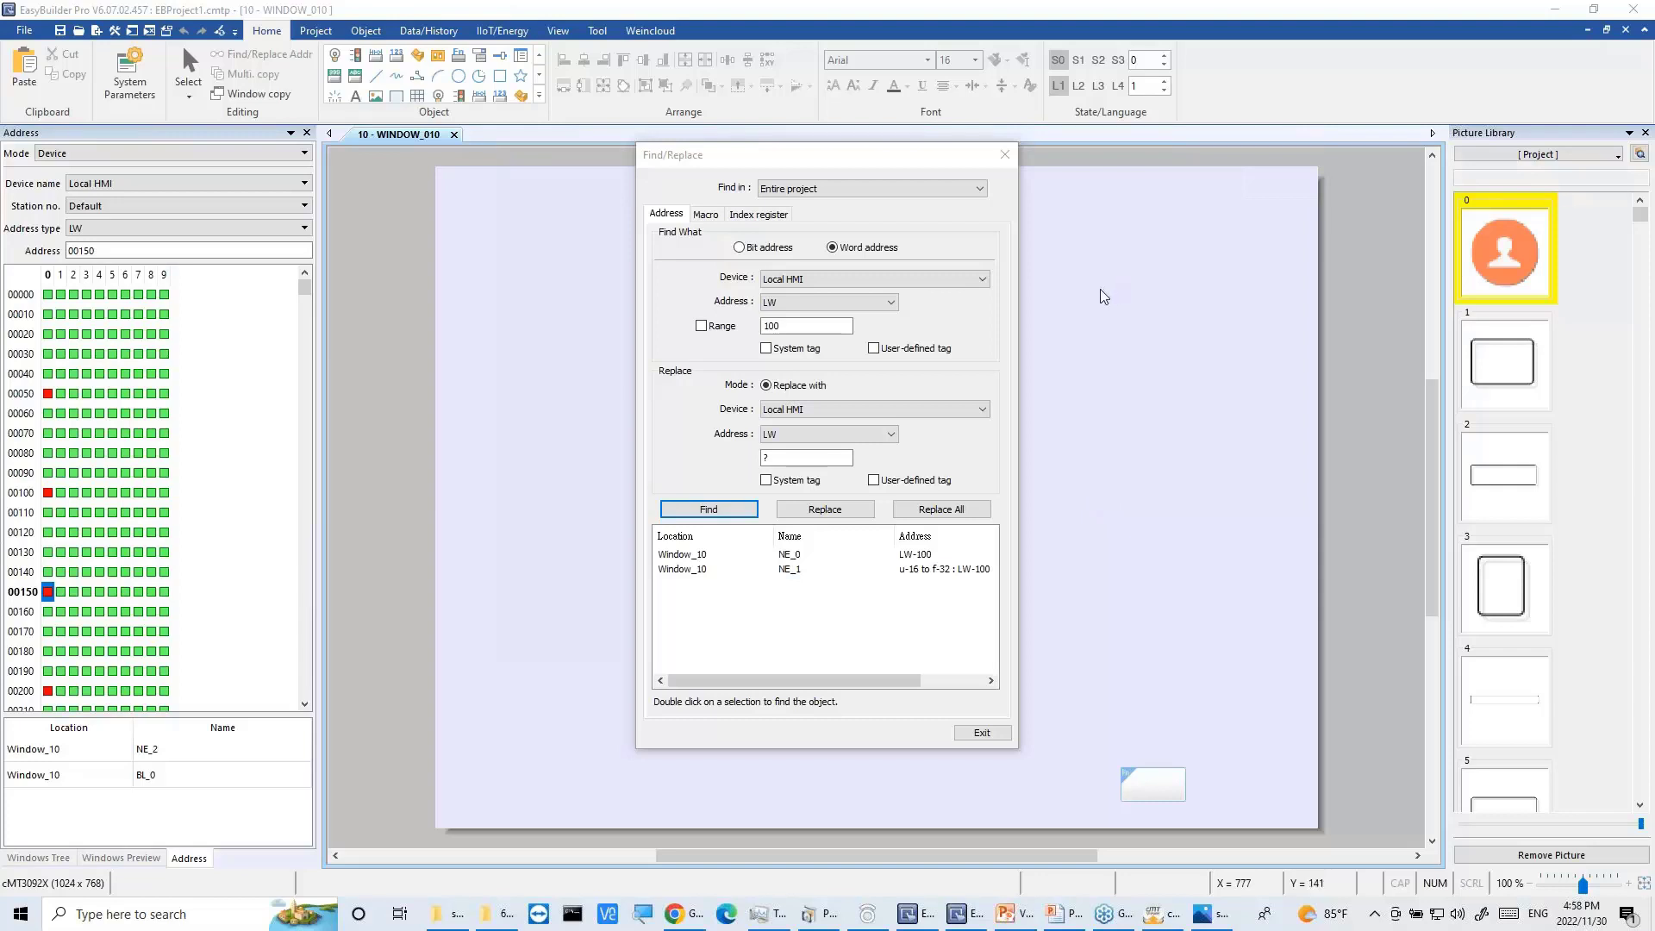
{"action": "left_click", "coordinate": [1004, 154]}
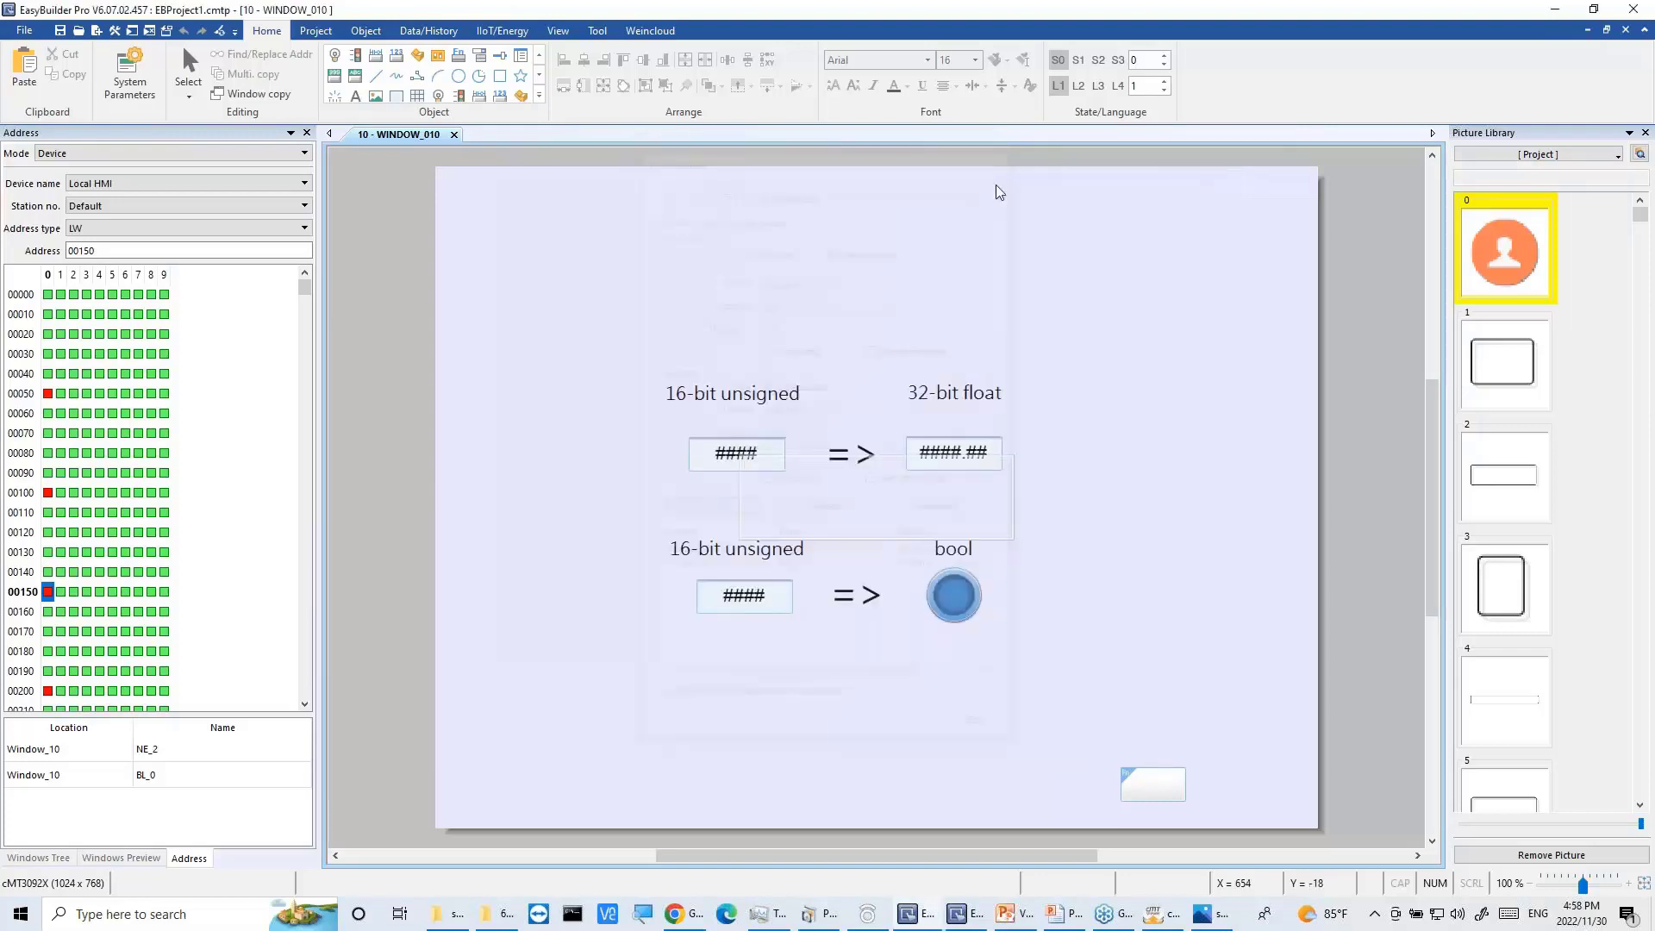
Step: Enable the notification for the "Low" event in the Event (Alarm) Log so that it sets LB-100 on the Local HMI ON
{"action": "left_click", "coordinate": [369, 32]}
{"action": "left_click", "coordinate": [443, 29]}
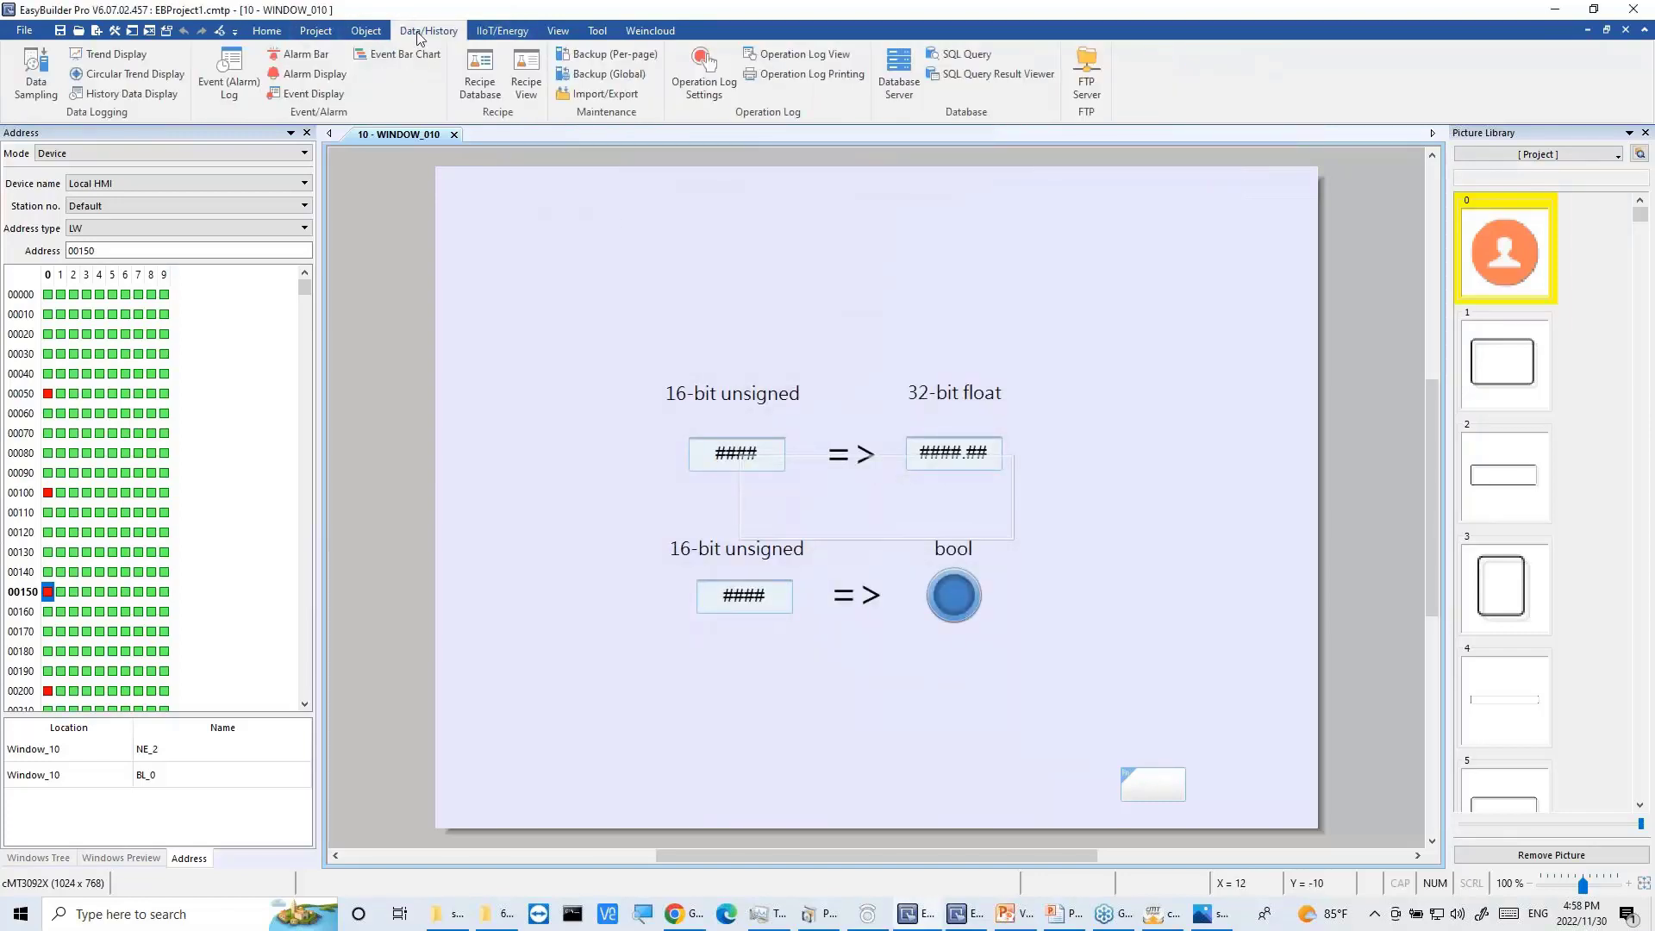
{"action": "left_click", "coordinate": [226, 76]}
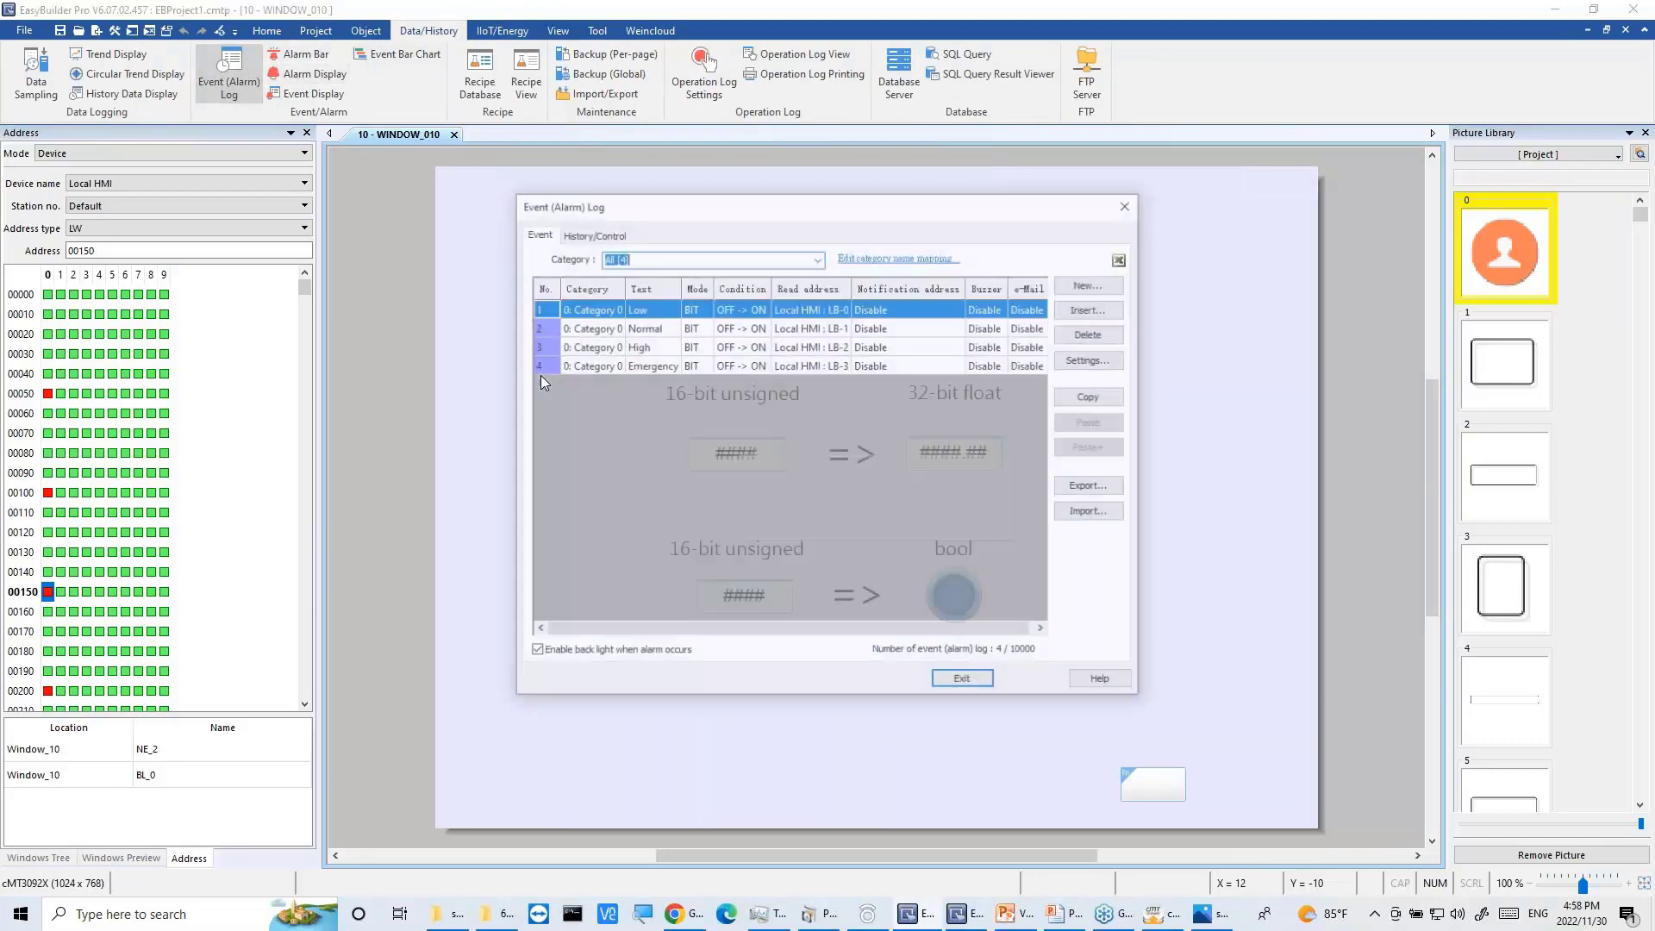
{"action": "left_click_drag", "start_coordinate": [641, 209], "coordinate": [181, 155]}
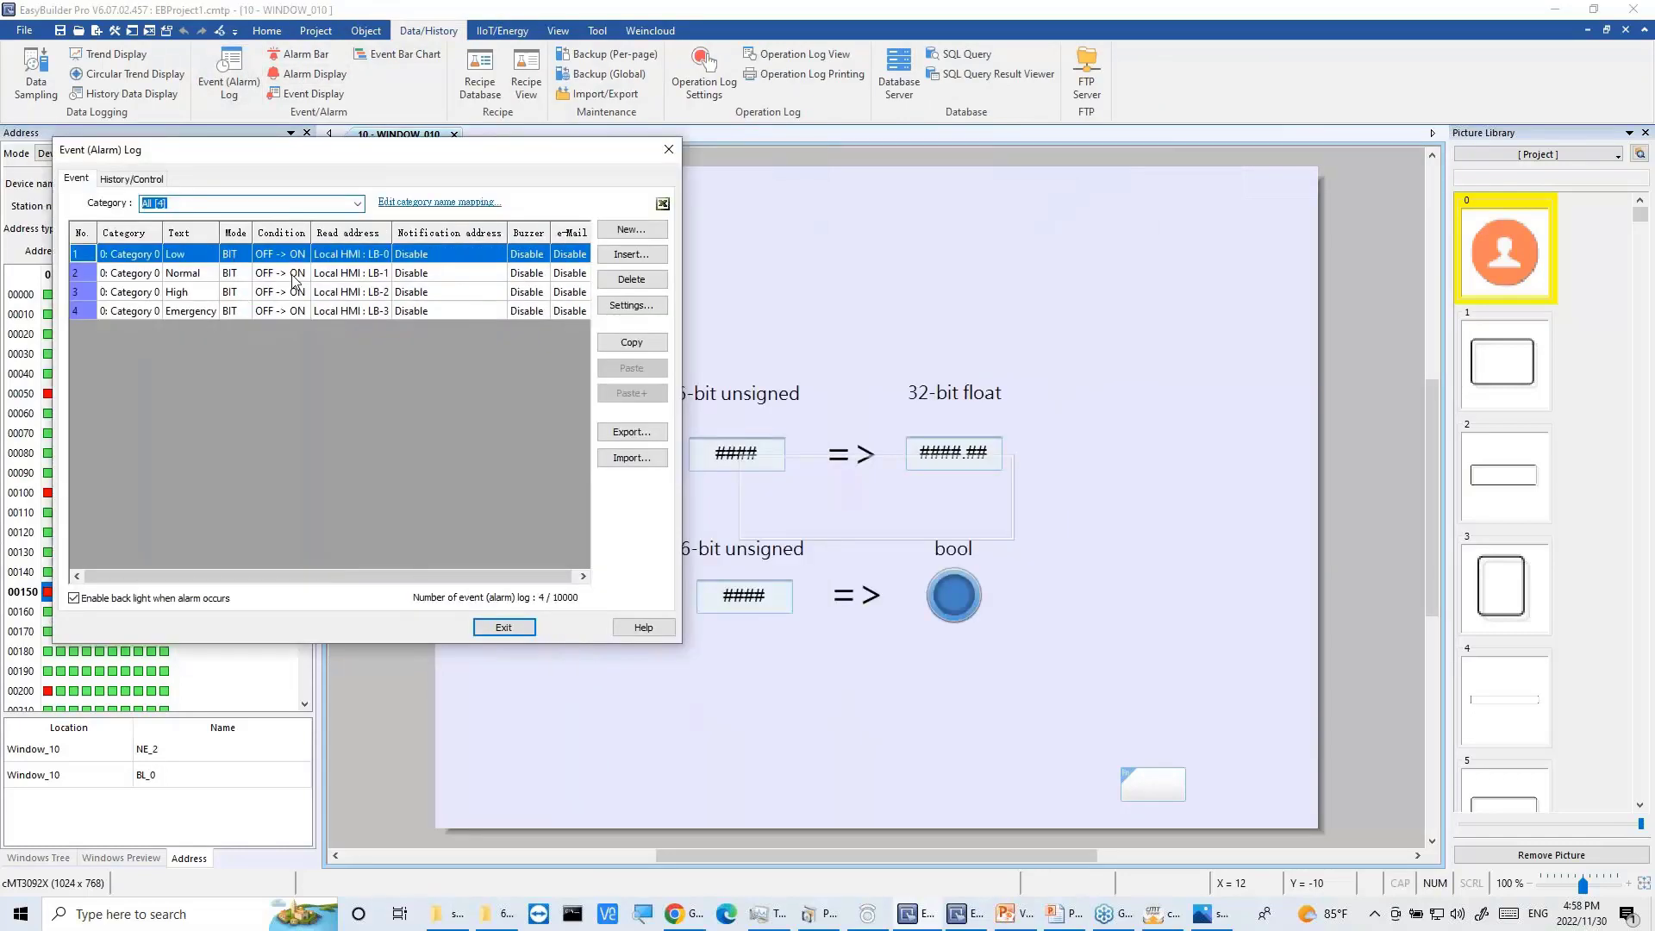
{"action": "double_click", "coordinate": [325, 258]}
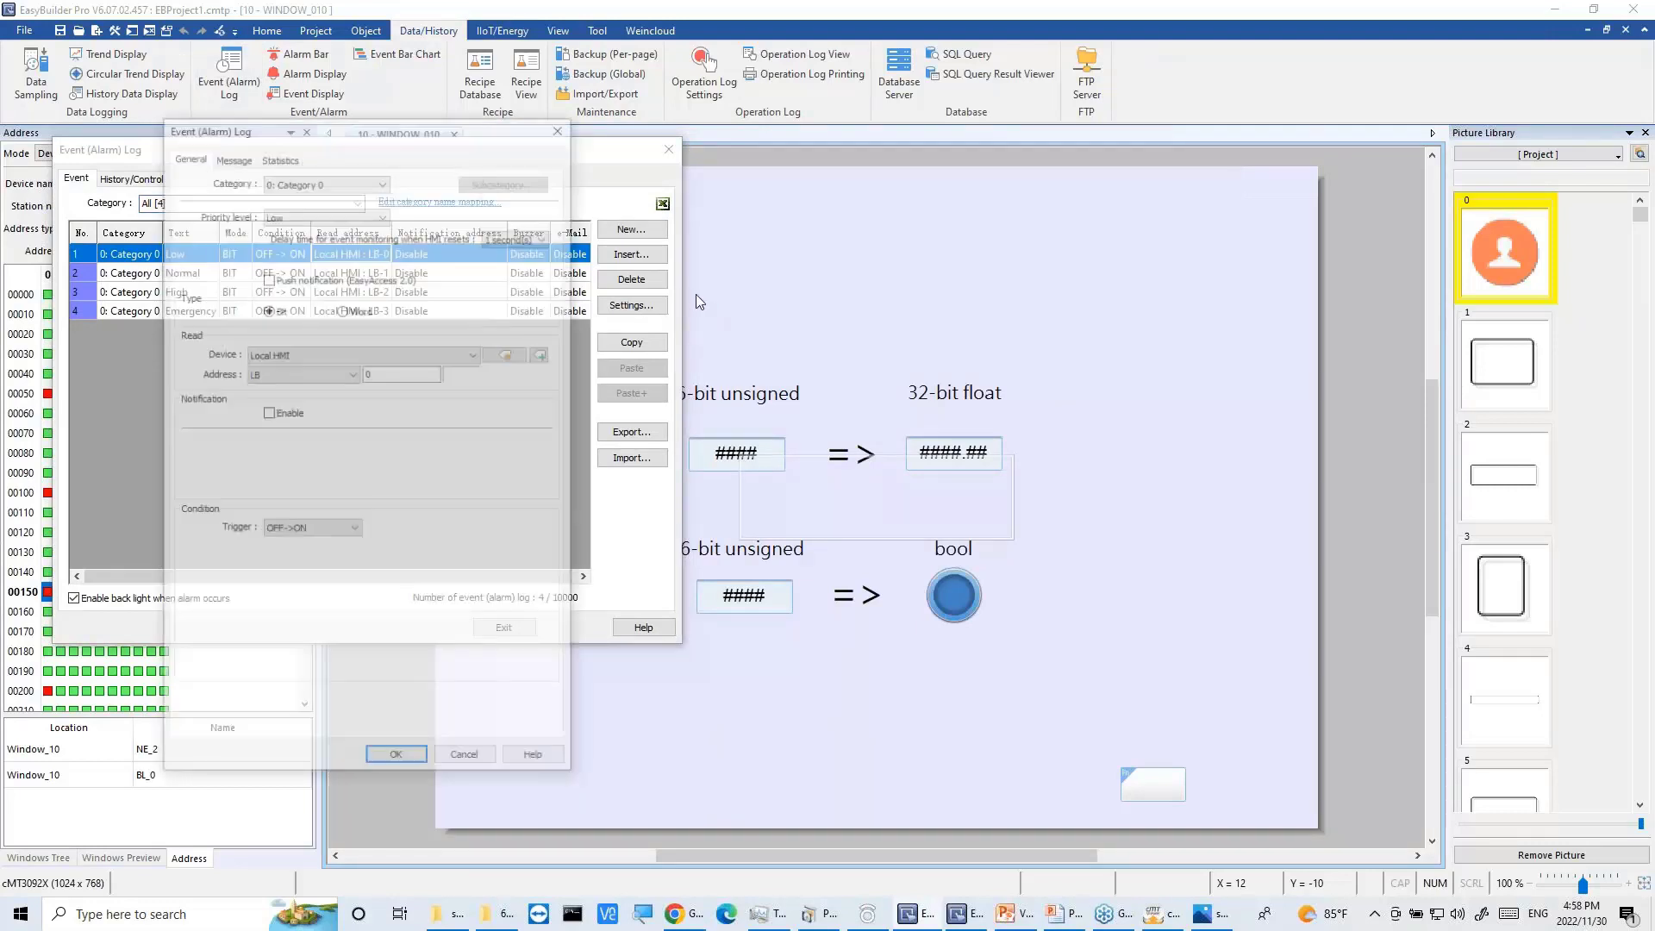
{"action": "left_click", "coordinate": [284, 415]}
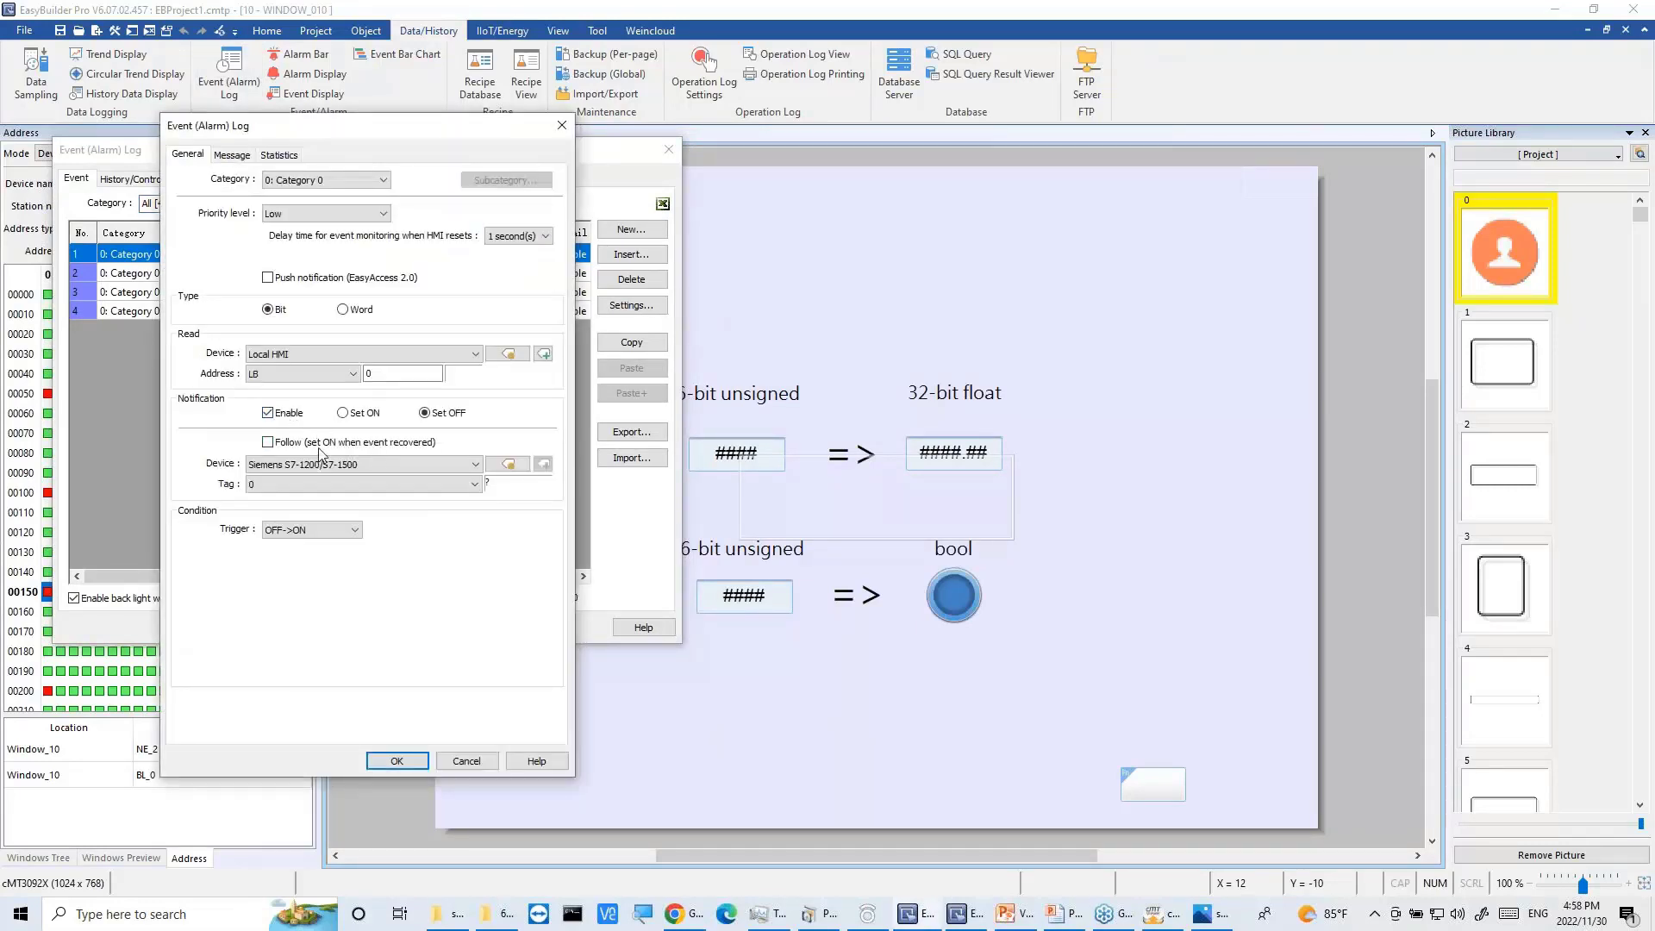
{"action": "left_click", "coordinate": [343, 413]}
{"action": "left_click", "coordinate": [362, 465]}
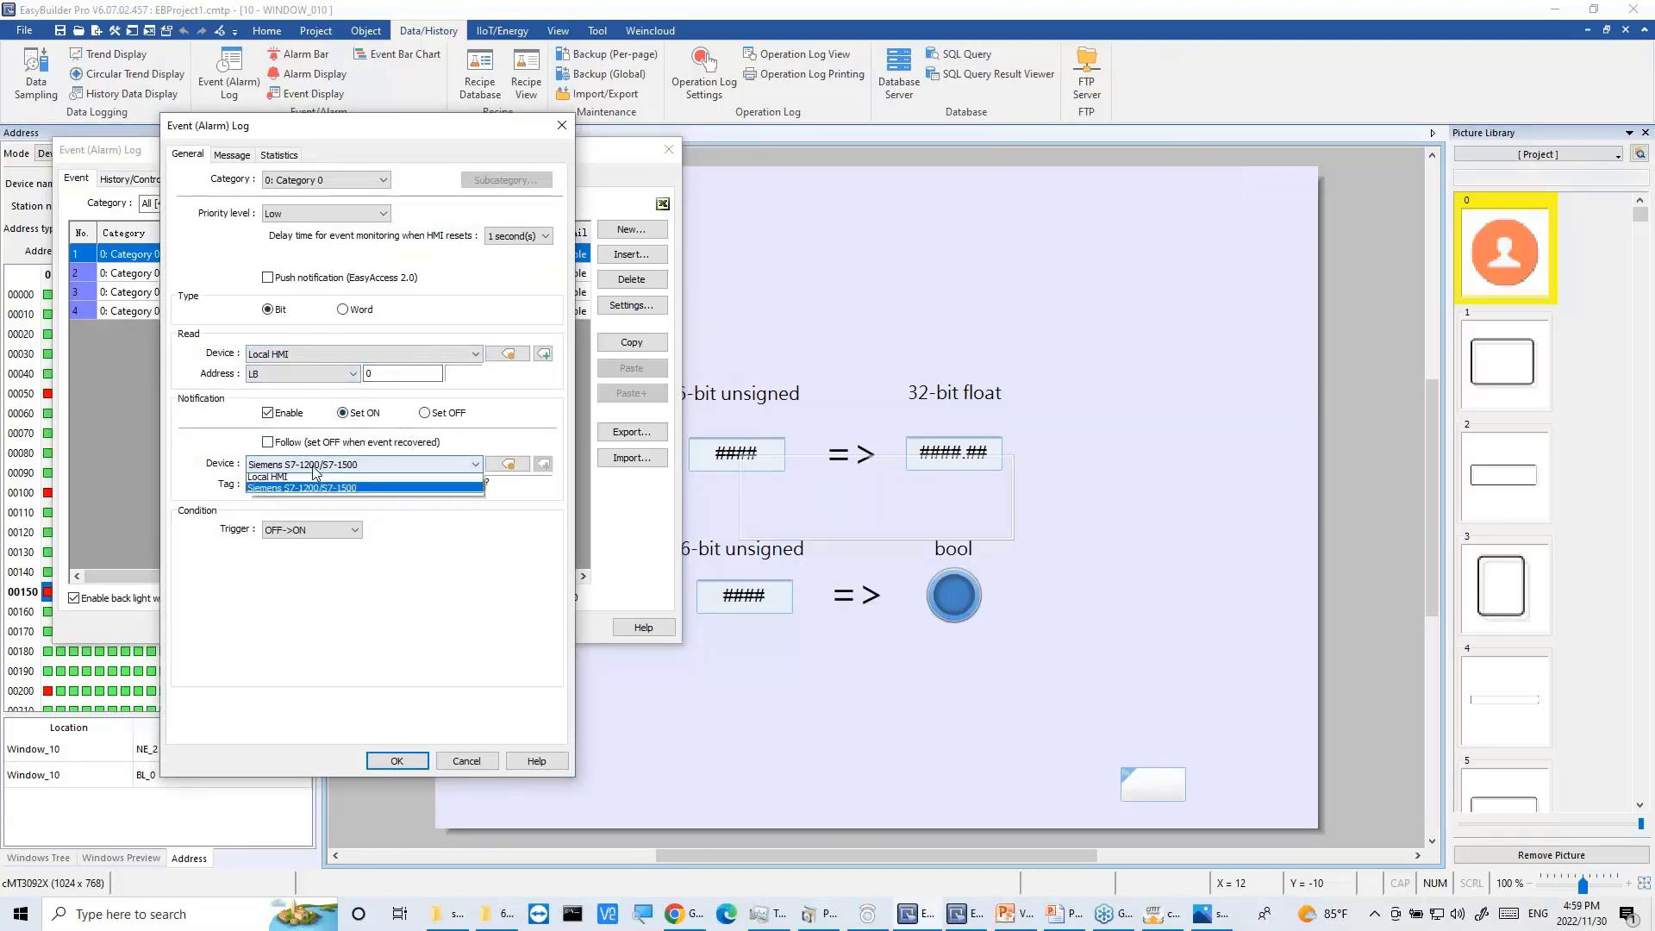
{"action": "left_click", "coordinate": [364, 493]}
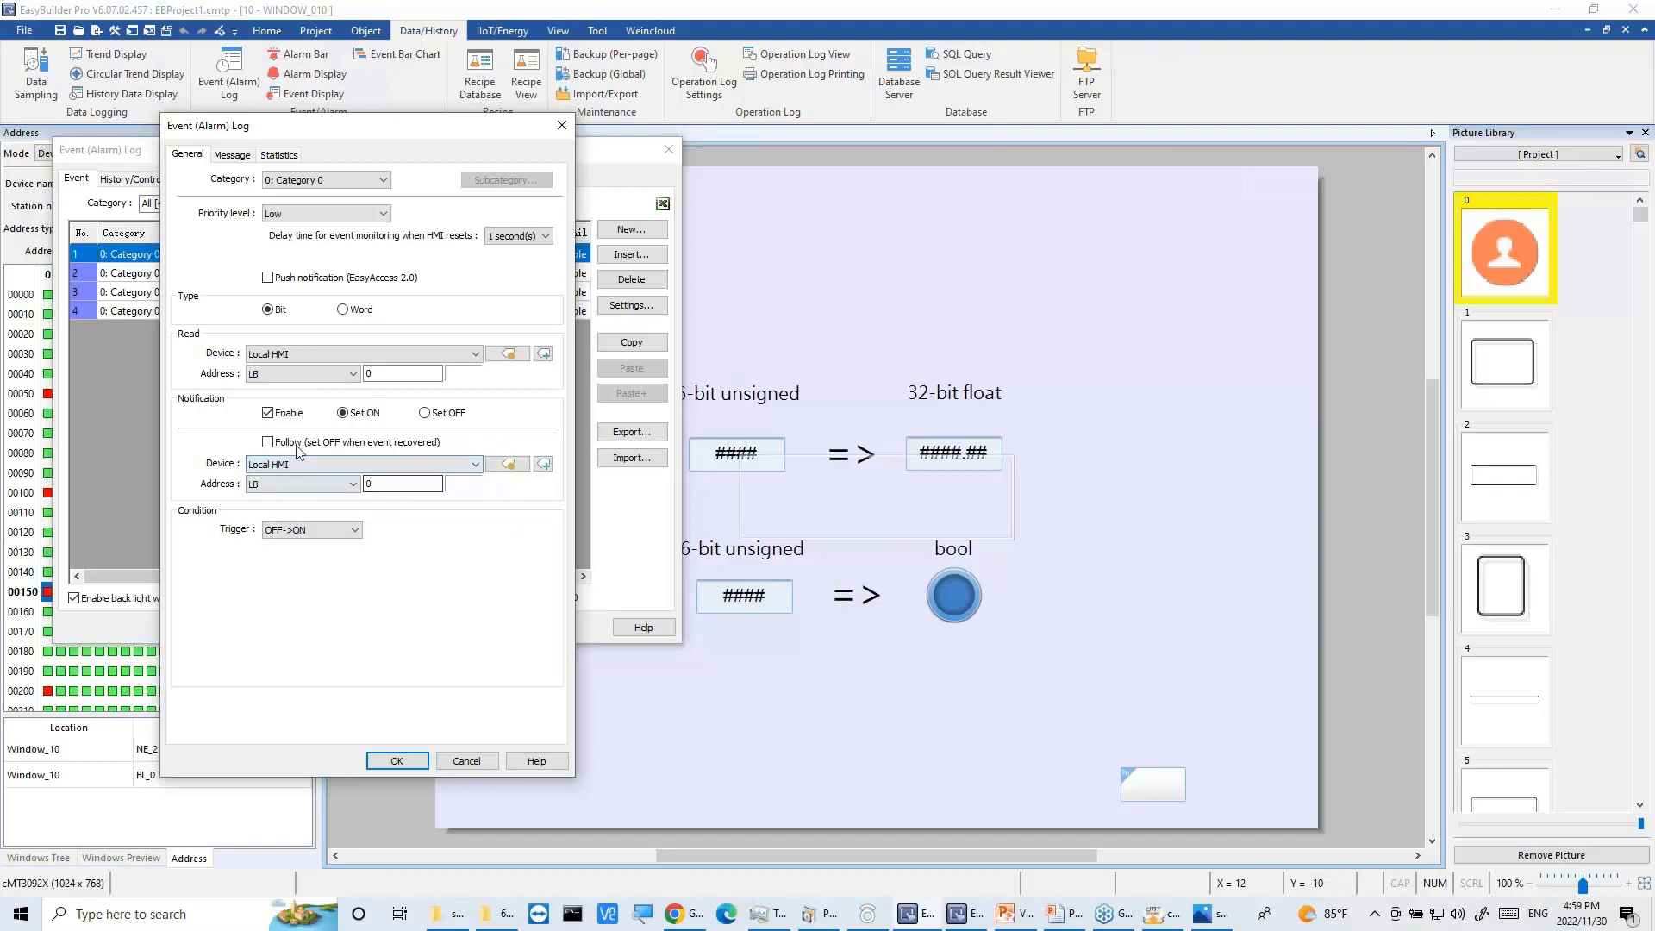
{"action": "double_click", "coordinate": [380, 484]}
{"action": "type", "text": "100"}
{"action": "left_click", "coordinate": [997, 413]}
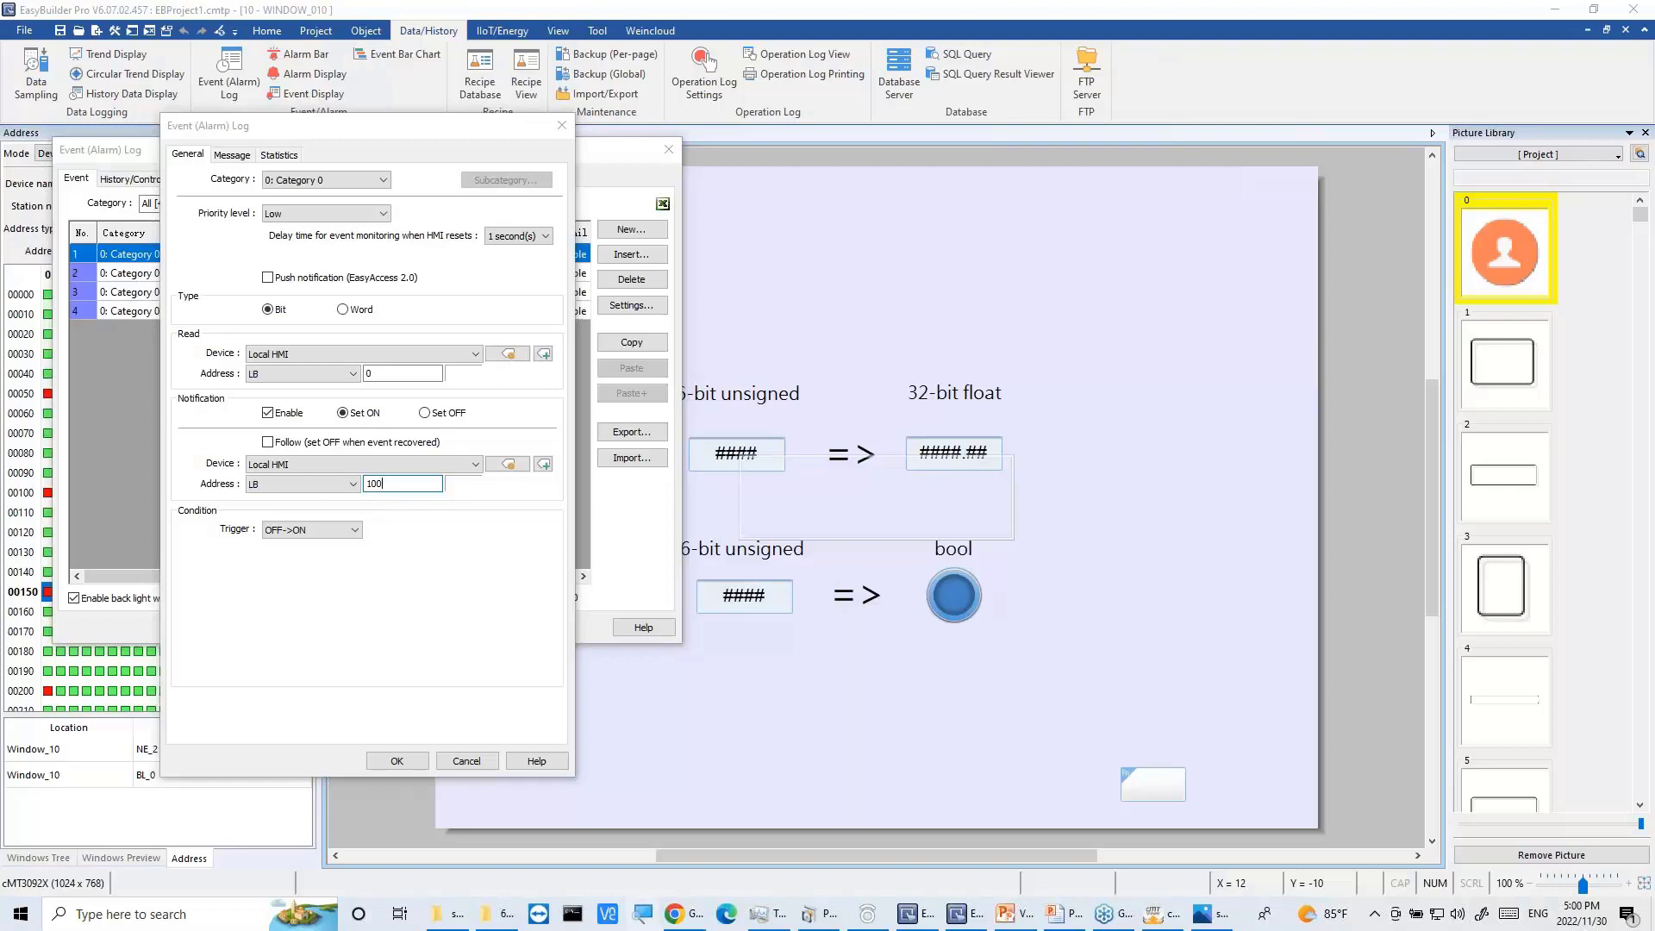
Step: Switch to Chrome to view the GoTo Webinar event details page
{"action": "left_click", "coordinate": [674, 916]}
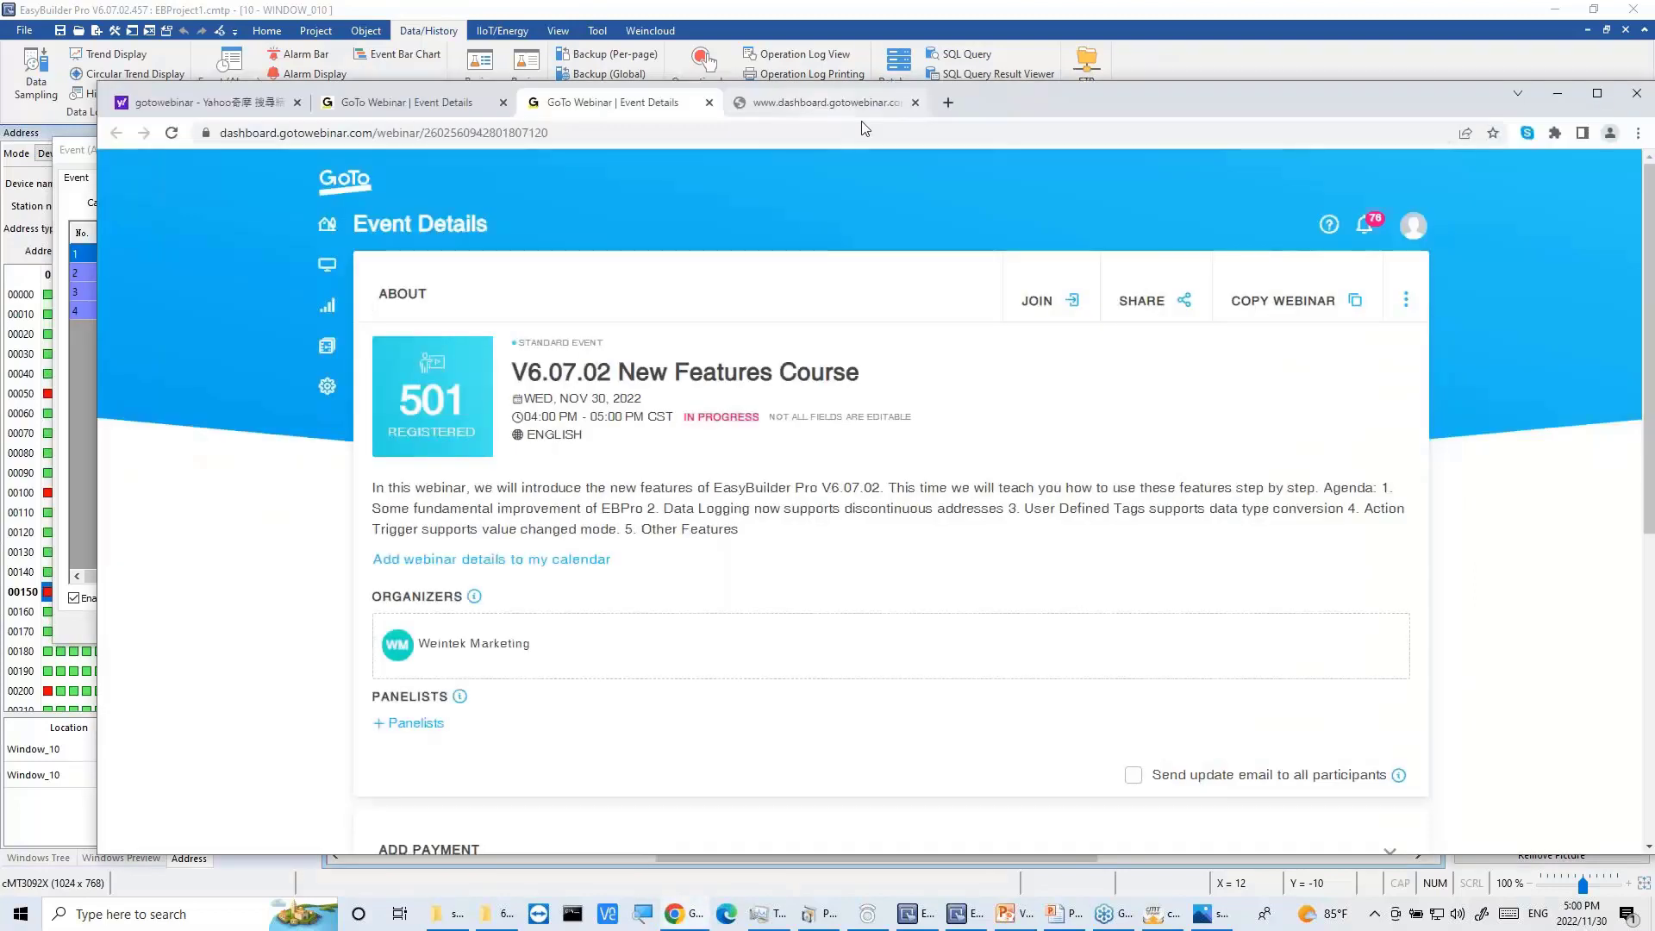
Step: Open the Weincloud support site support.ihmi.net in a new browser tab
{"action": "key", "text": "ctrl+t"}
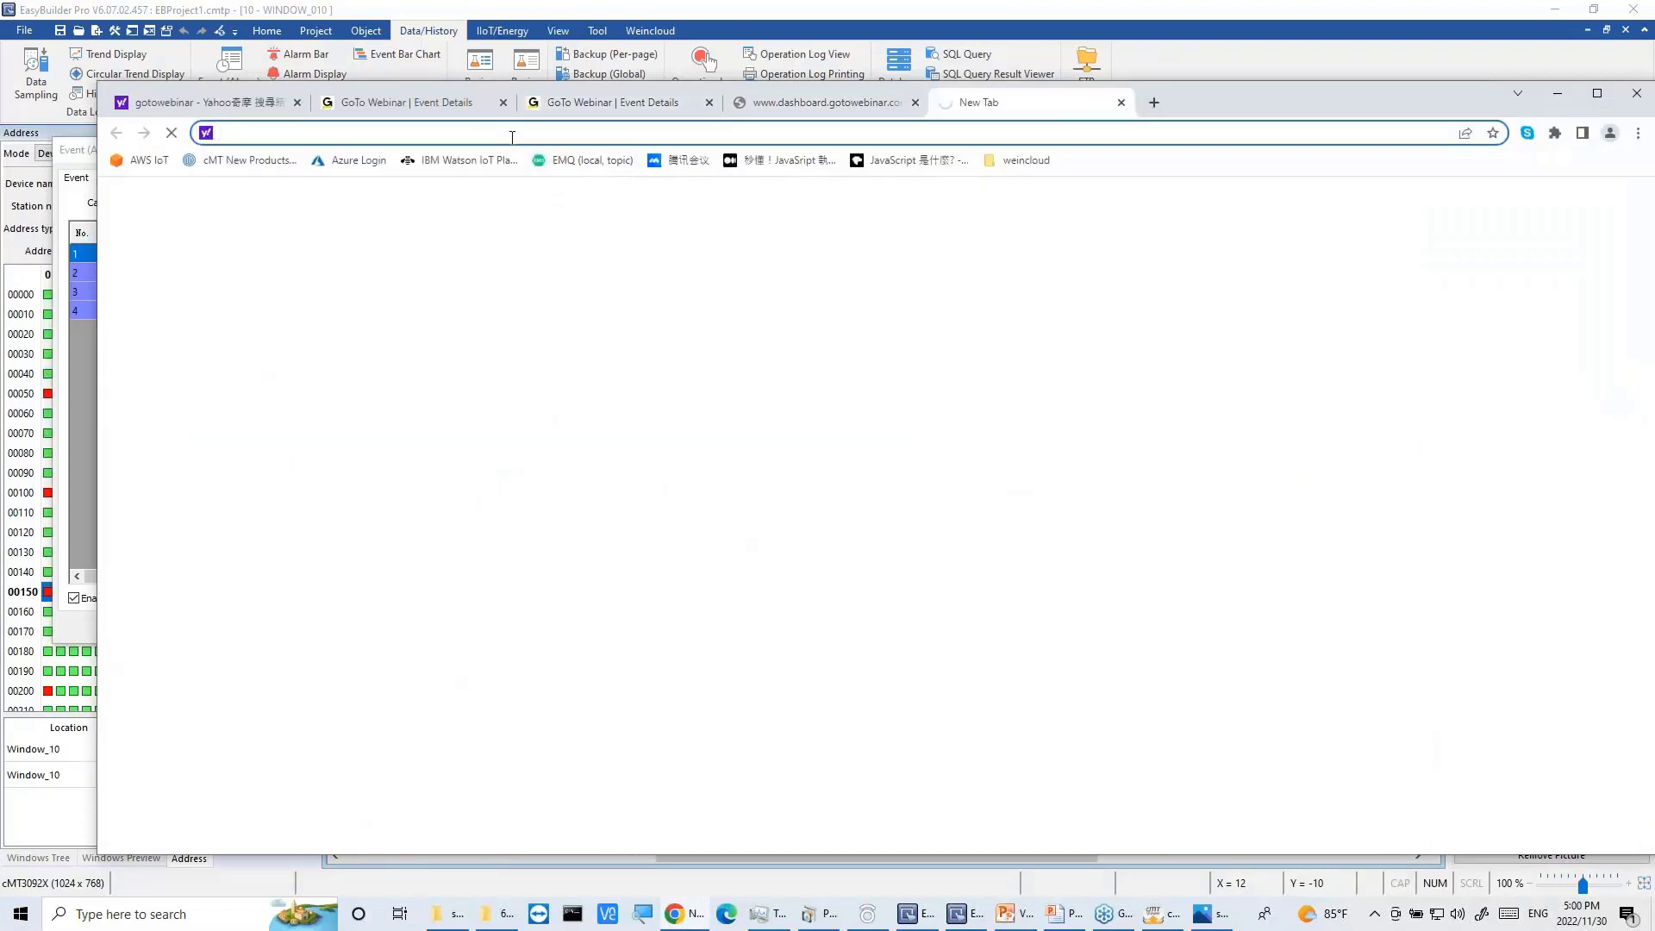
{"action": "type", "text": "i"}
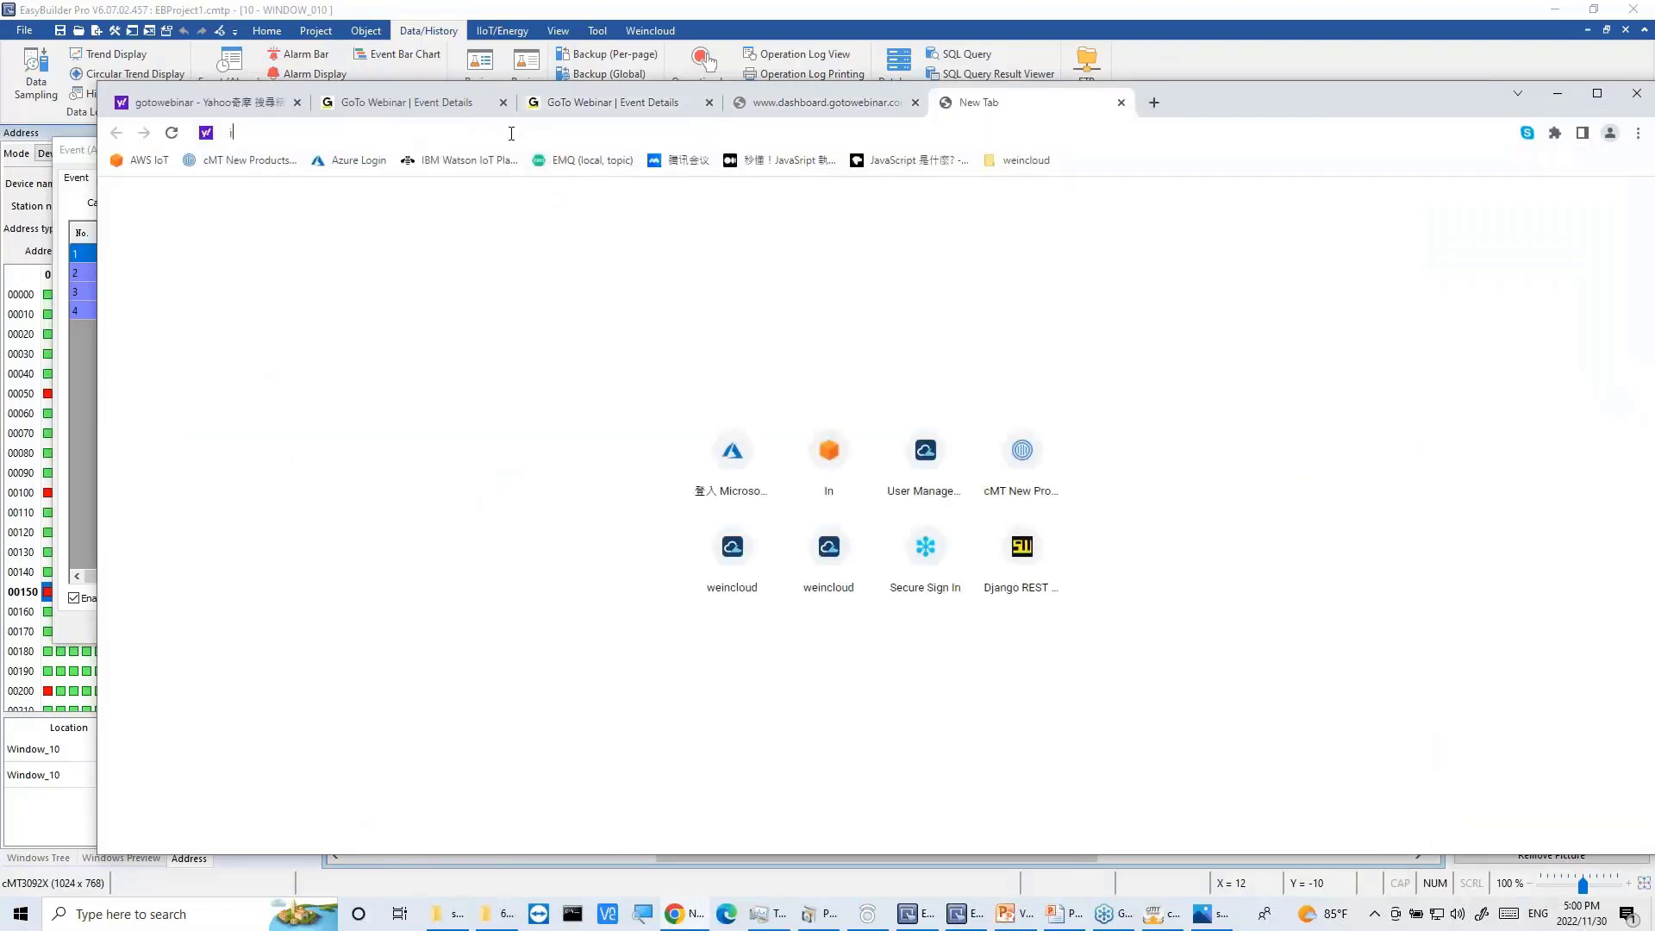
{"action": "type", "text": "hmi."}
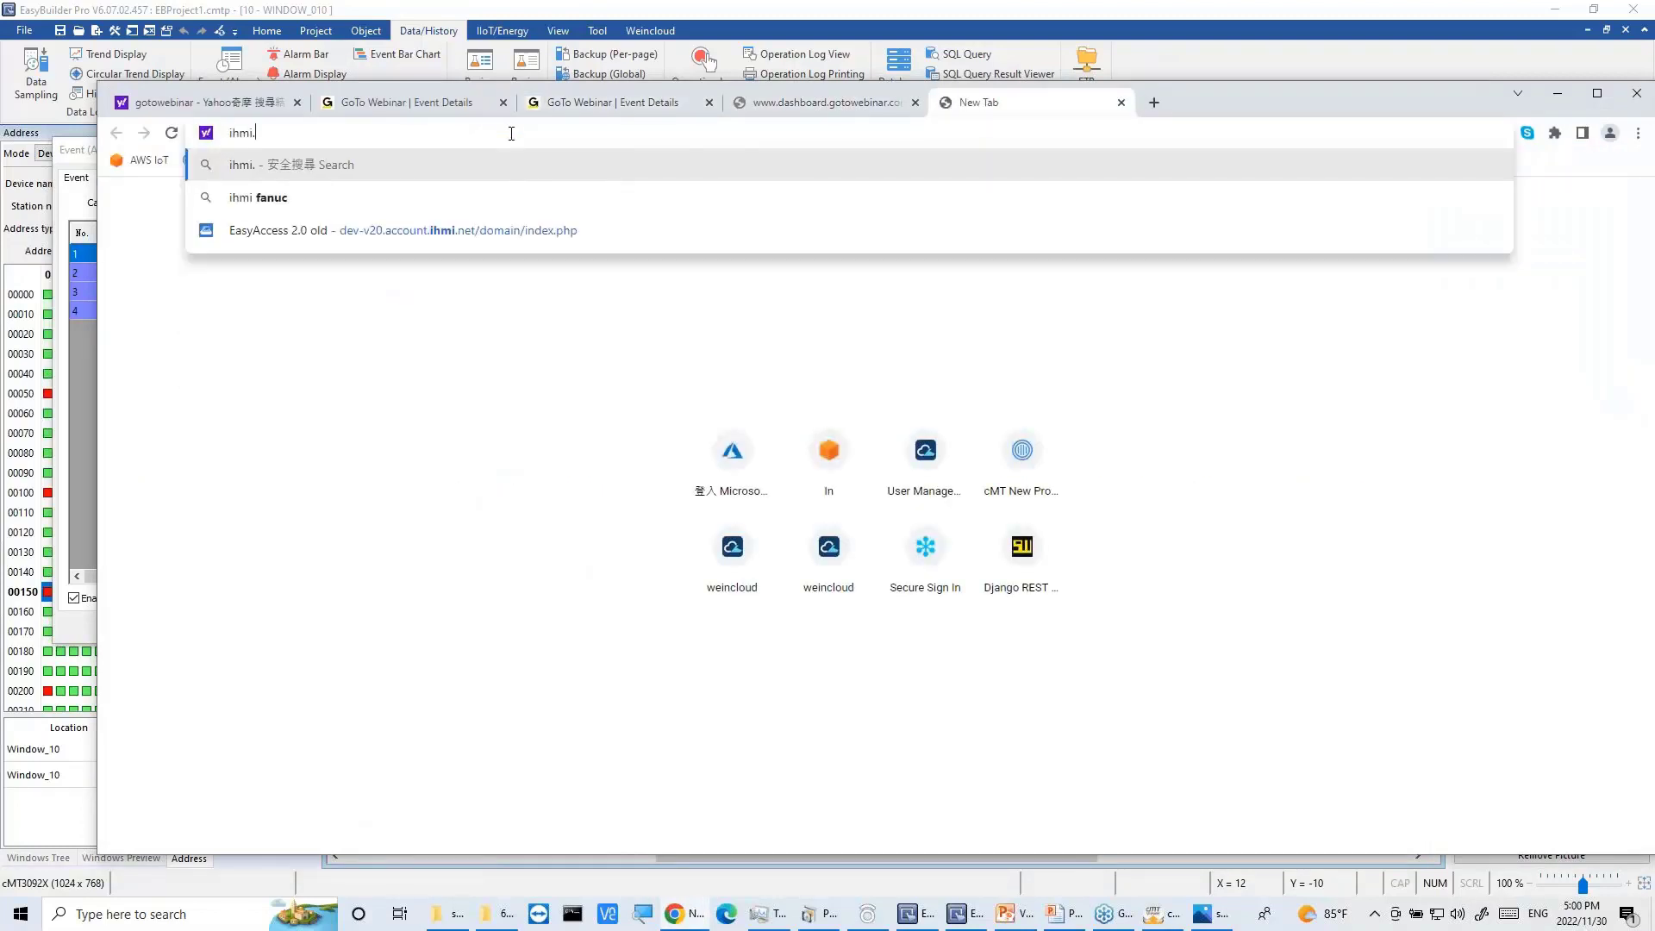
{"action": "type", "text": "net"}
{"action": "key", "text": "Return"}
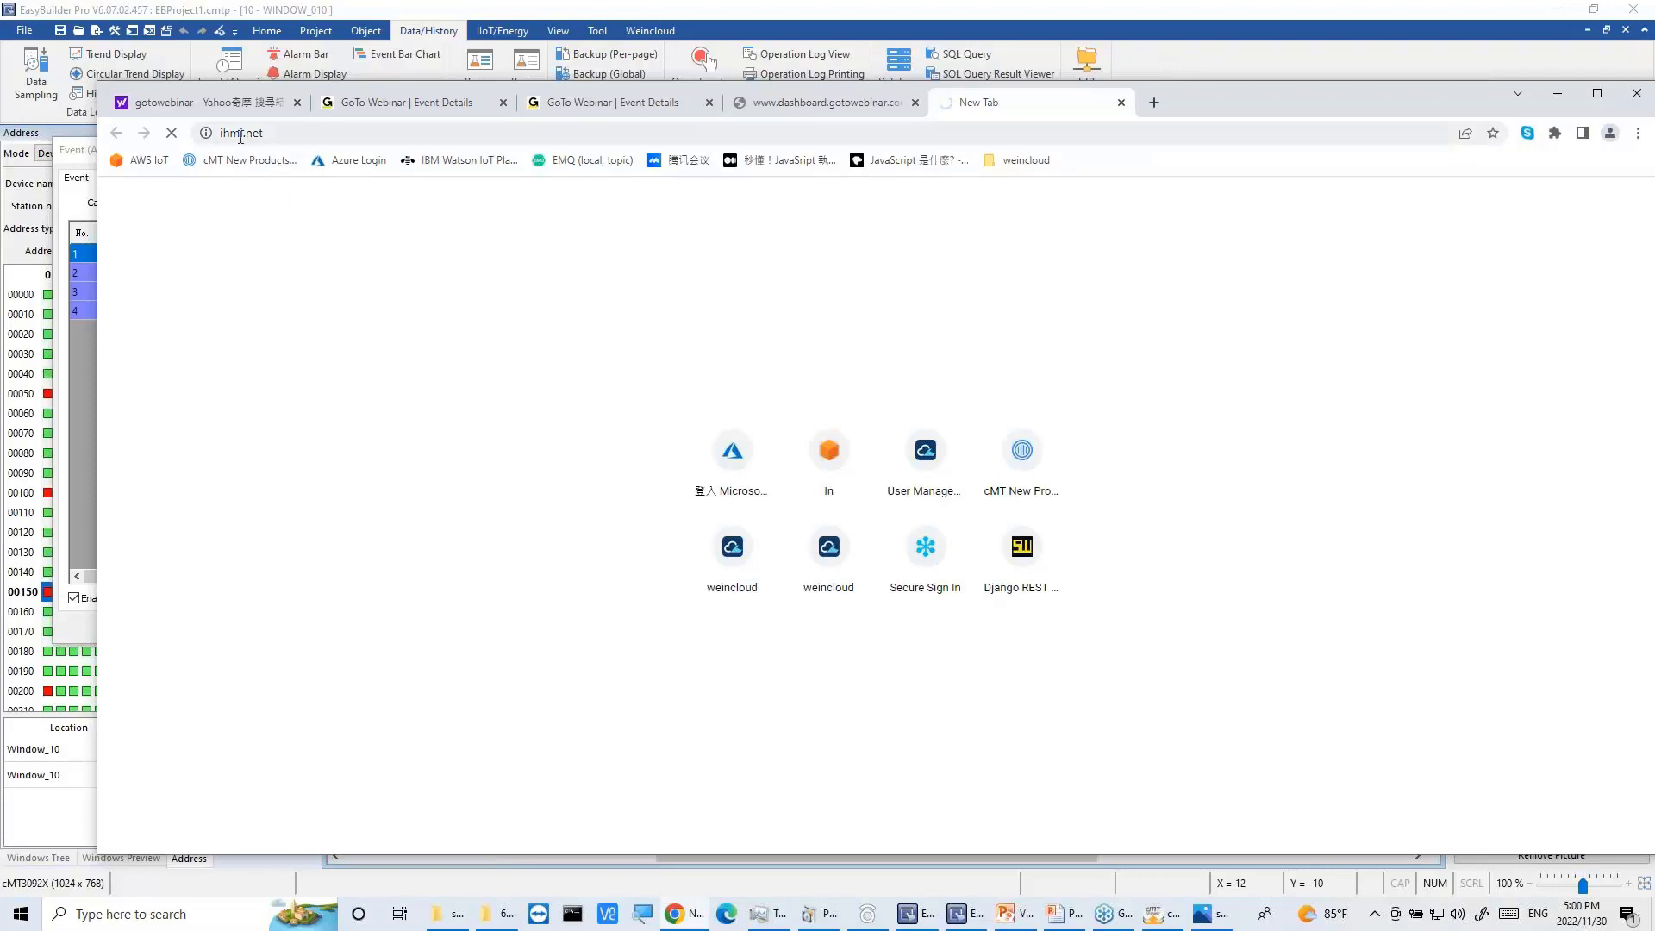
{"action": "left_click", "coordinate": [285, 133]}
{"action": "key", "text": "Home"}
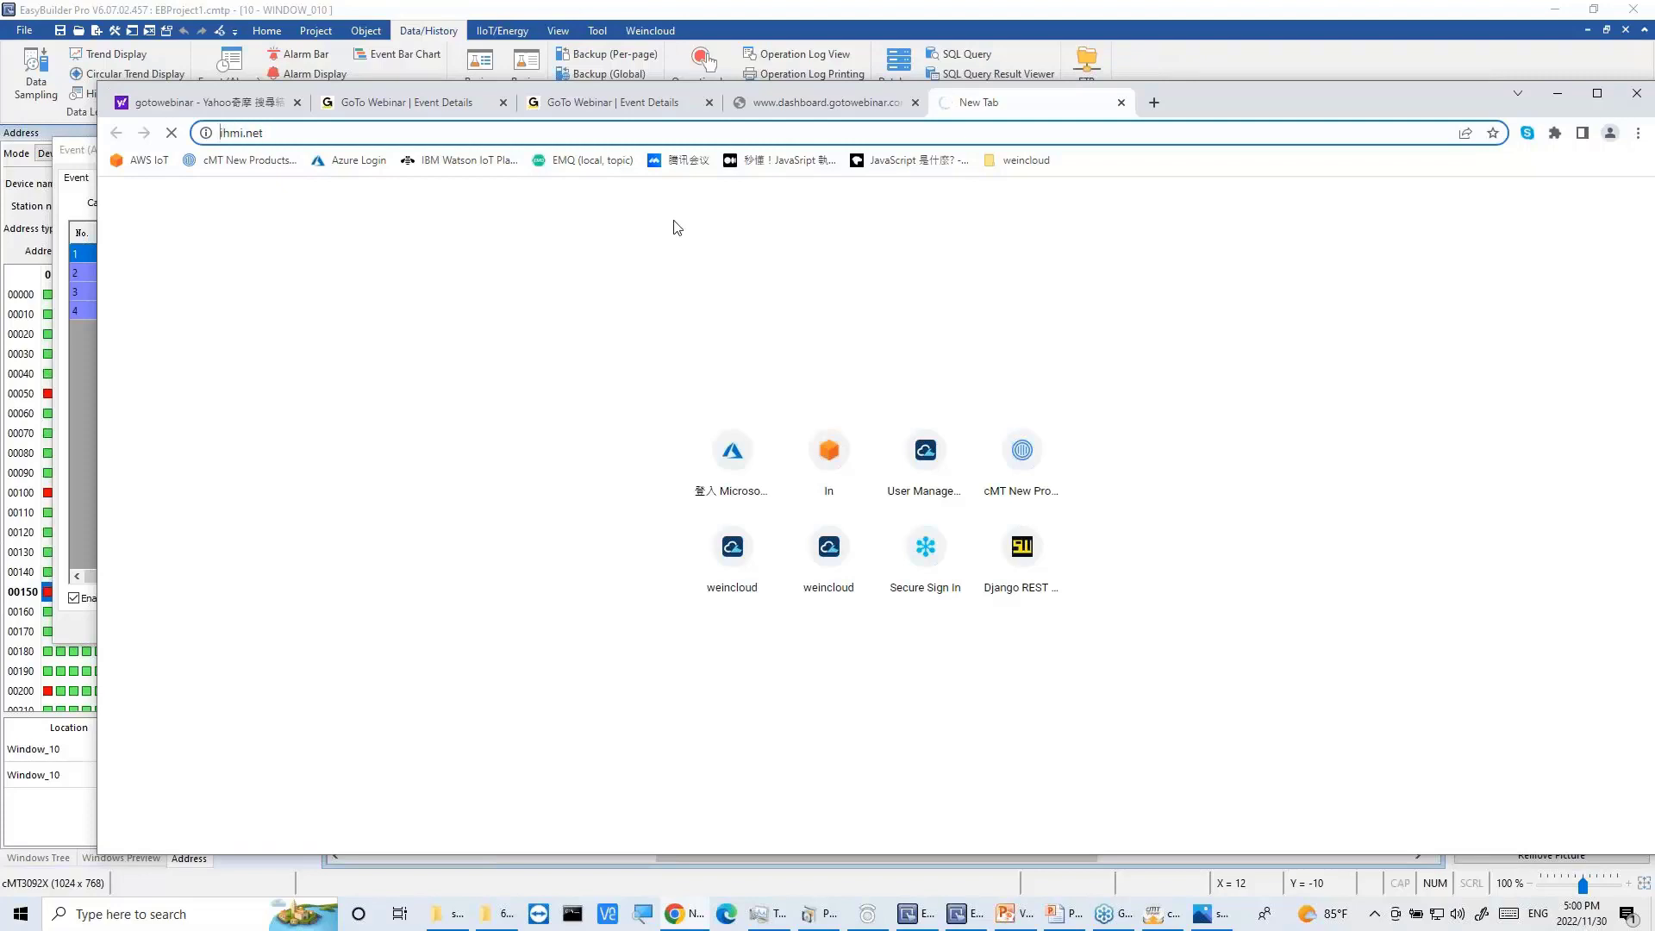
{"action": "type", "text": "support"}
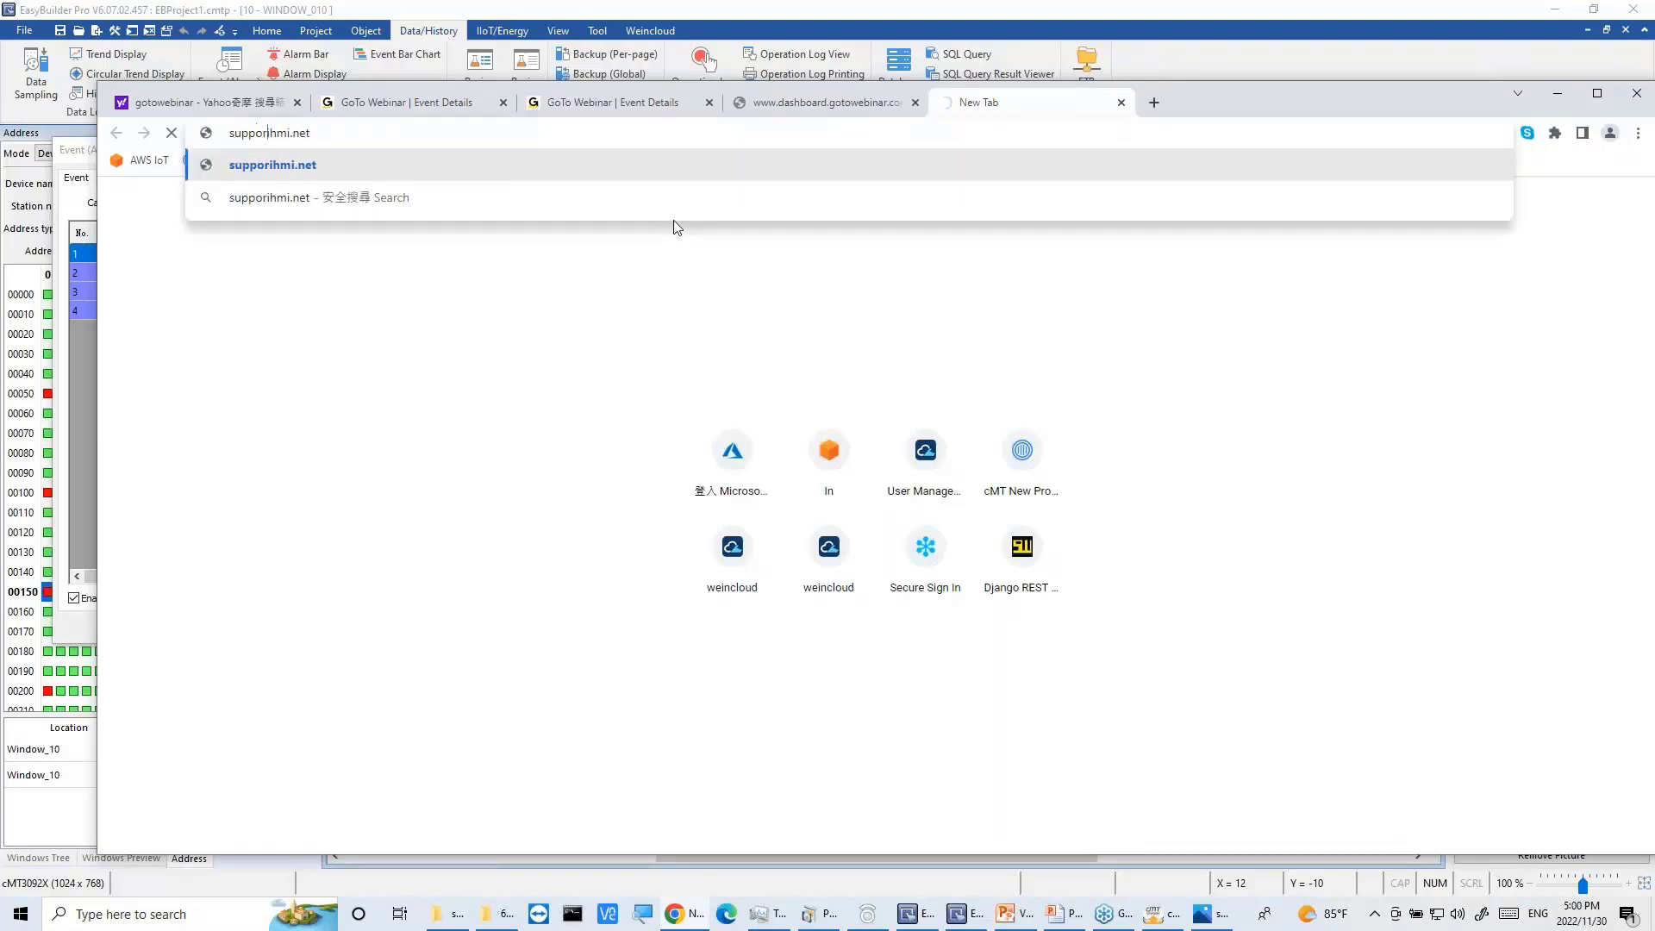
{"action": "type", "text": "."}
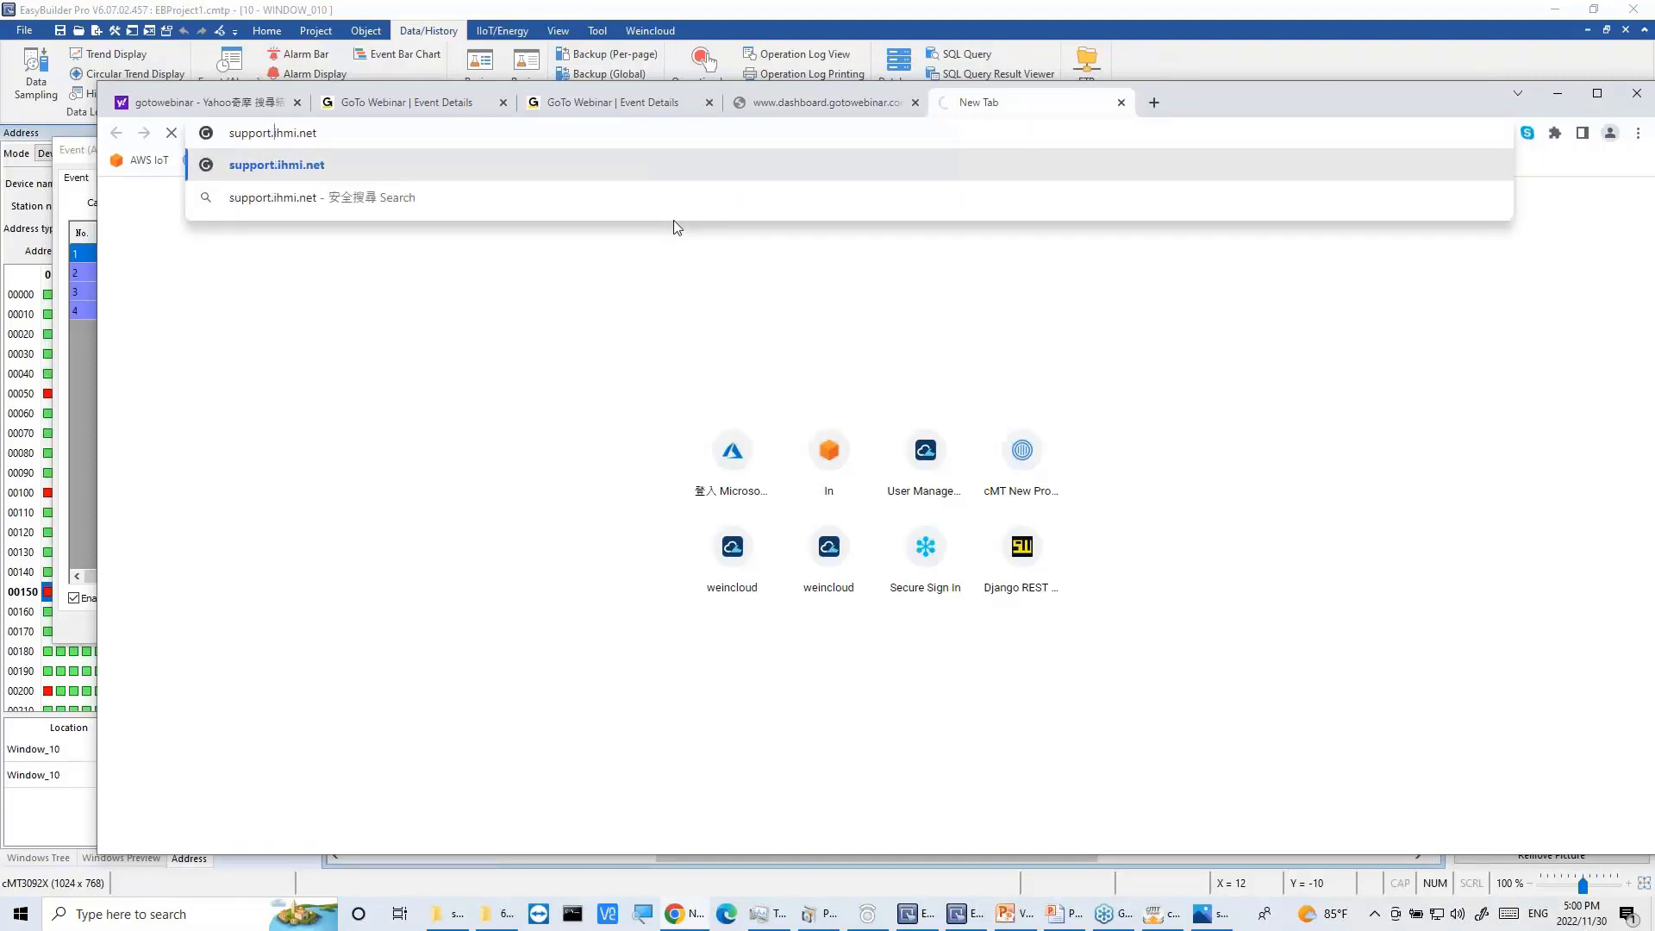
{"action": "key", "text": "Return"}
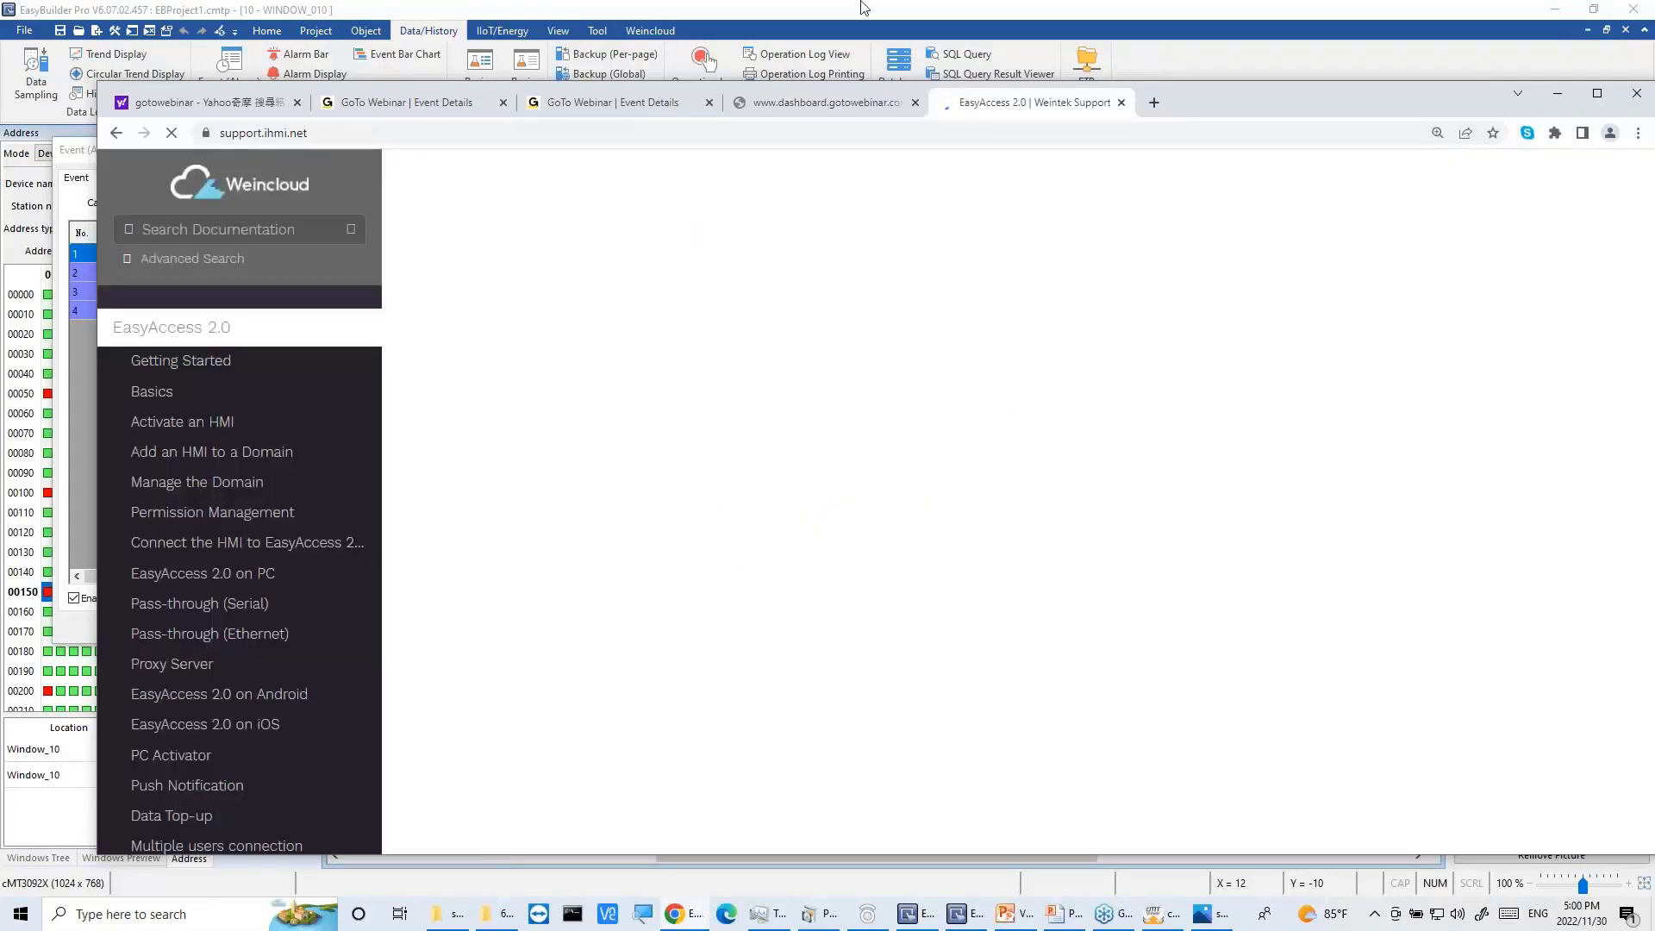
Step: Maximize the browser window that shows the EasyAccess 2.0 support page
{"action": "left_click_drag", "start_coordinate": [1208, 100], "coordinate": [1098, 91]}
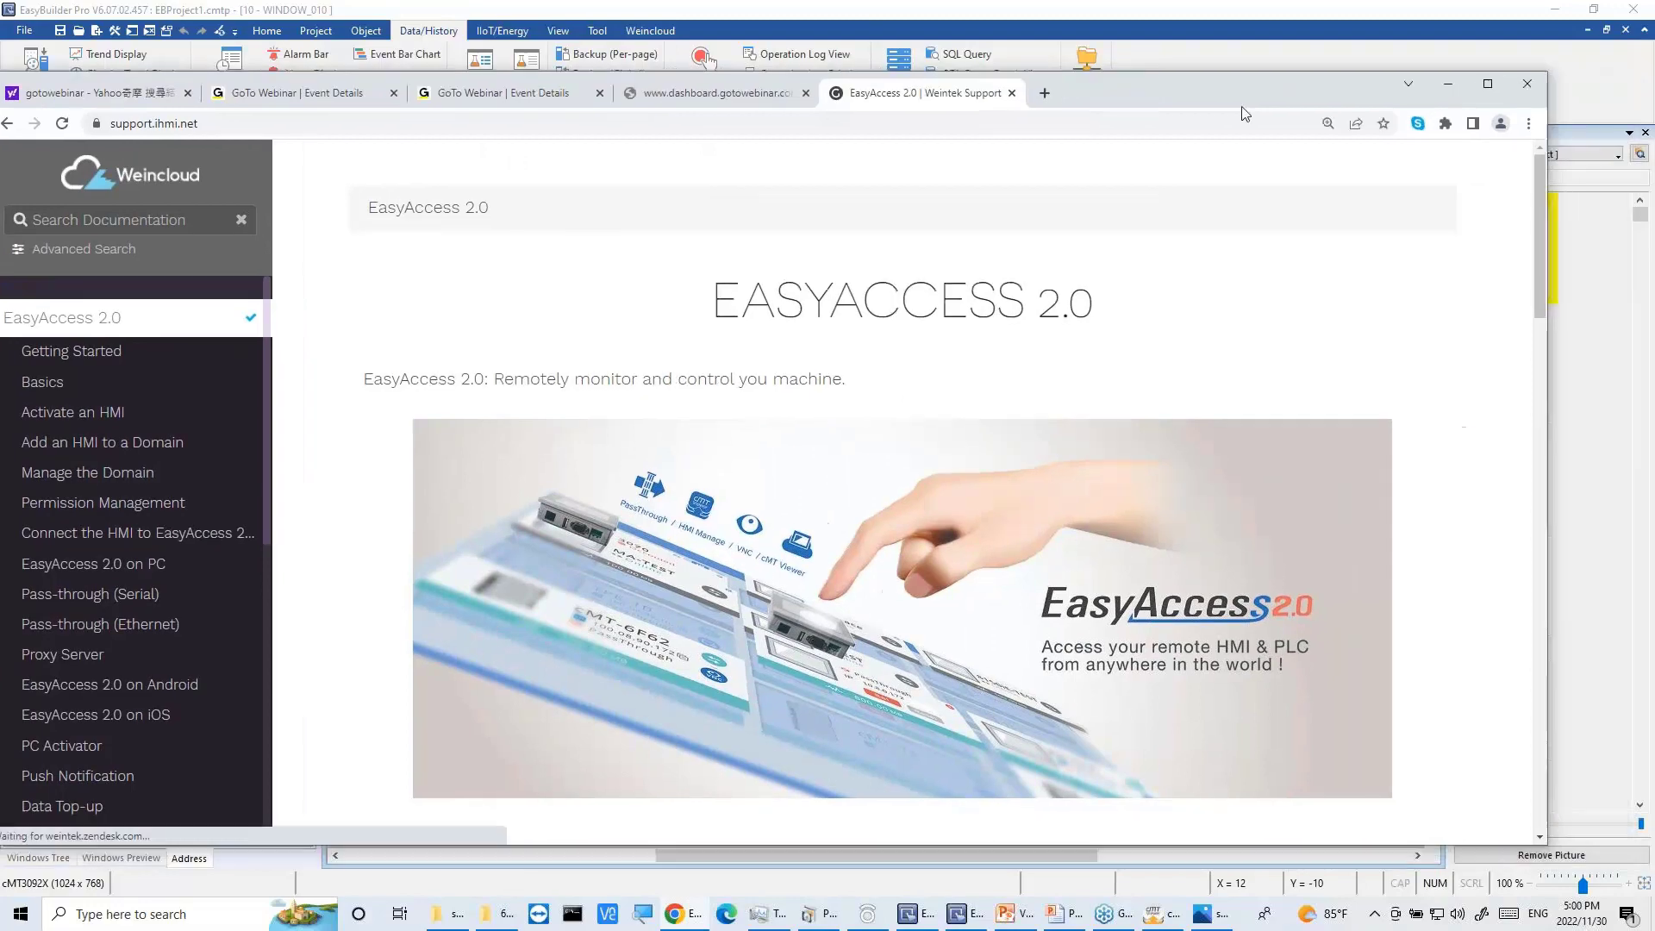
{"action": "left_click_drag", "start_coordinate": [1227, 107], "coordinate": [1051, 114]}
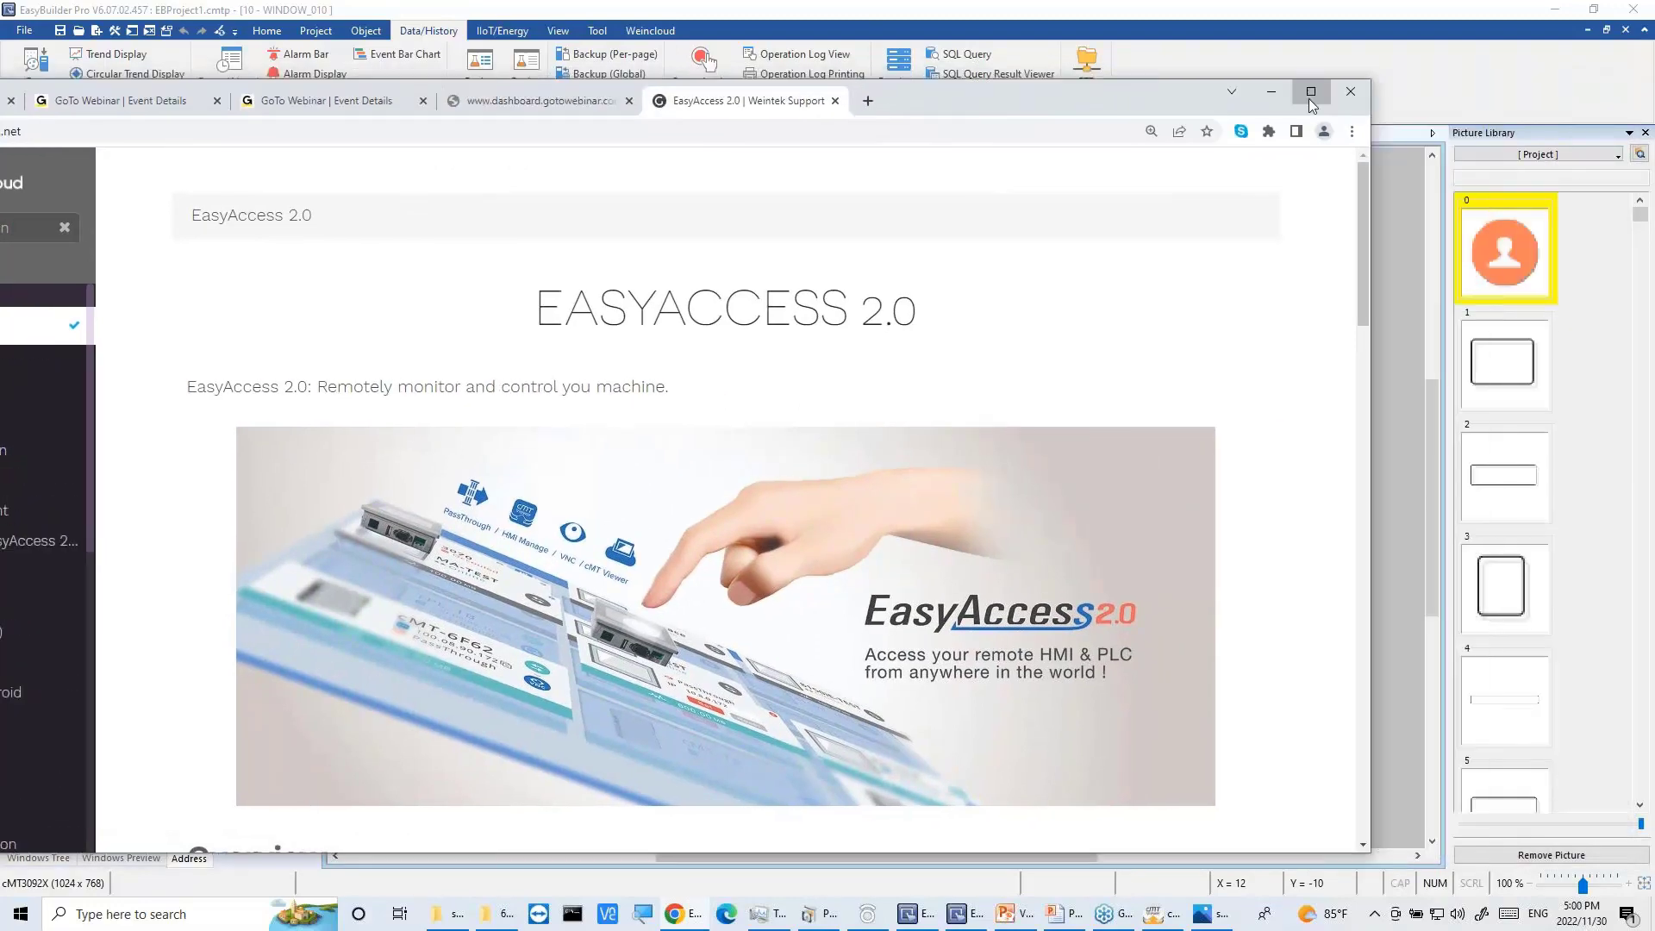
{"action": "left_click", "coordinate": [1311, 95]}
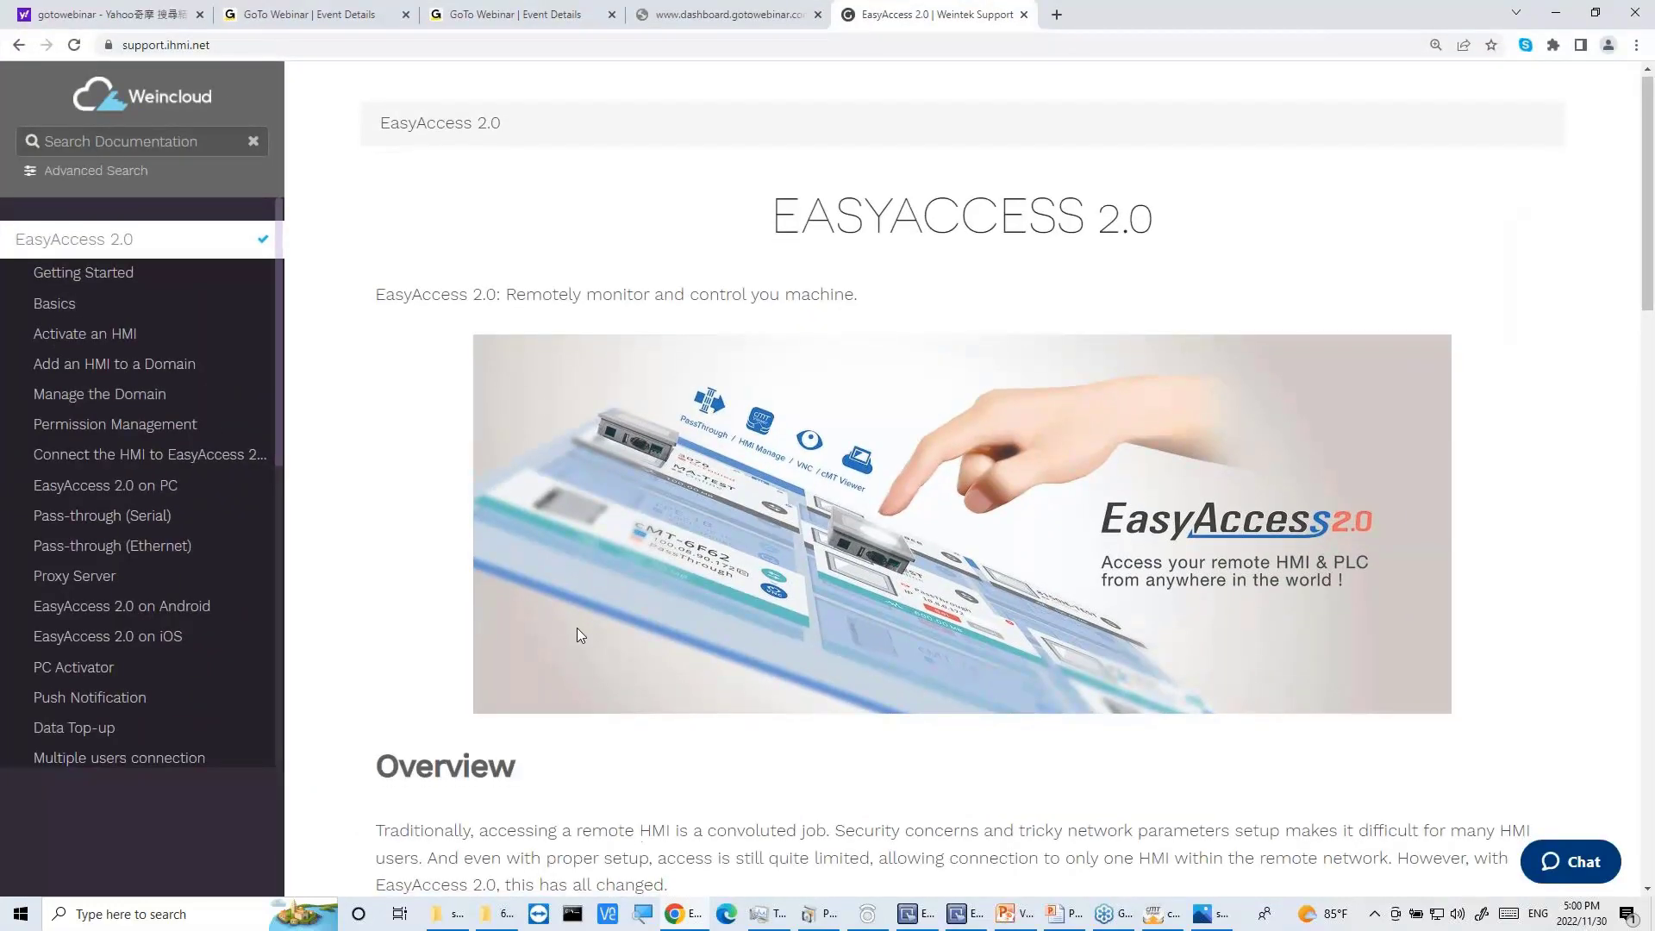
Step: Look over the EasyAccess 2.0 overview and read the Activate an HMI documentation page
{"action": "scroll", "coordinate": [579, 632], "scroll_direction": "down", "scroll_amount": 2}
{"action": "scroll", "coordinate": [581, 636], "scroll_direction": "down", "scroll_amount": 4}
{"action": "left_click", "coordinate": [182, 355]}
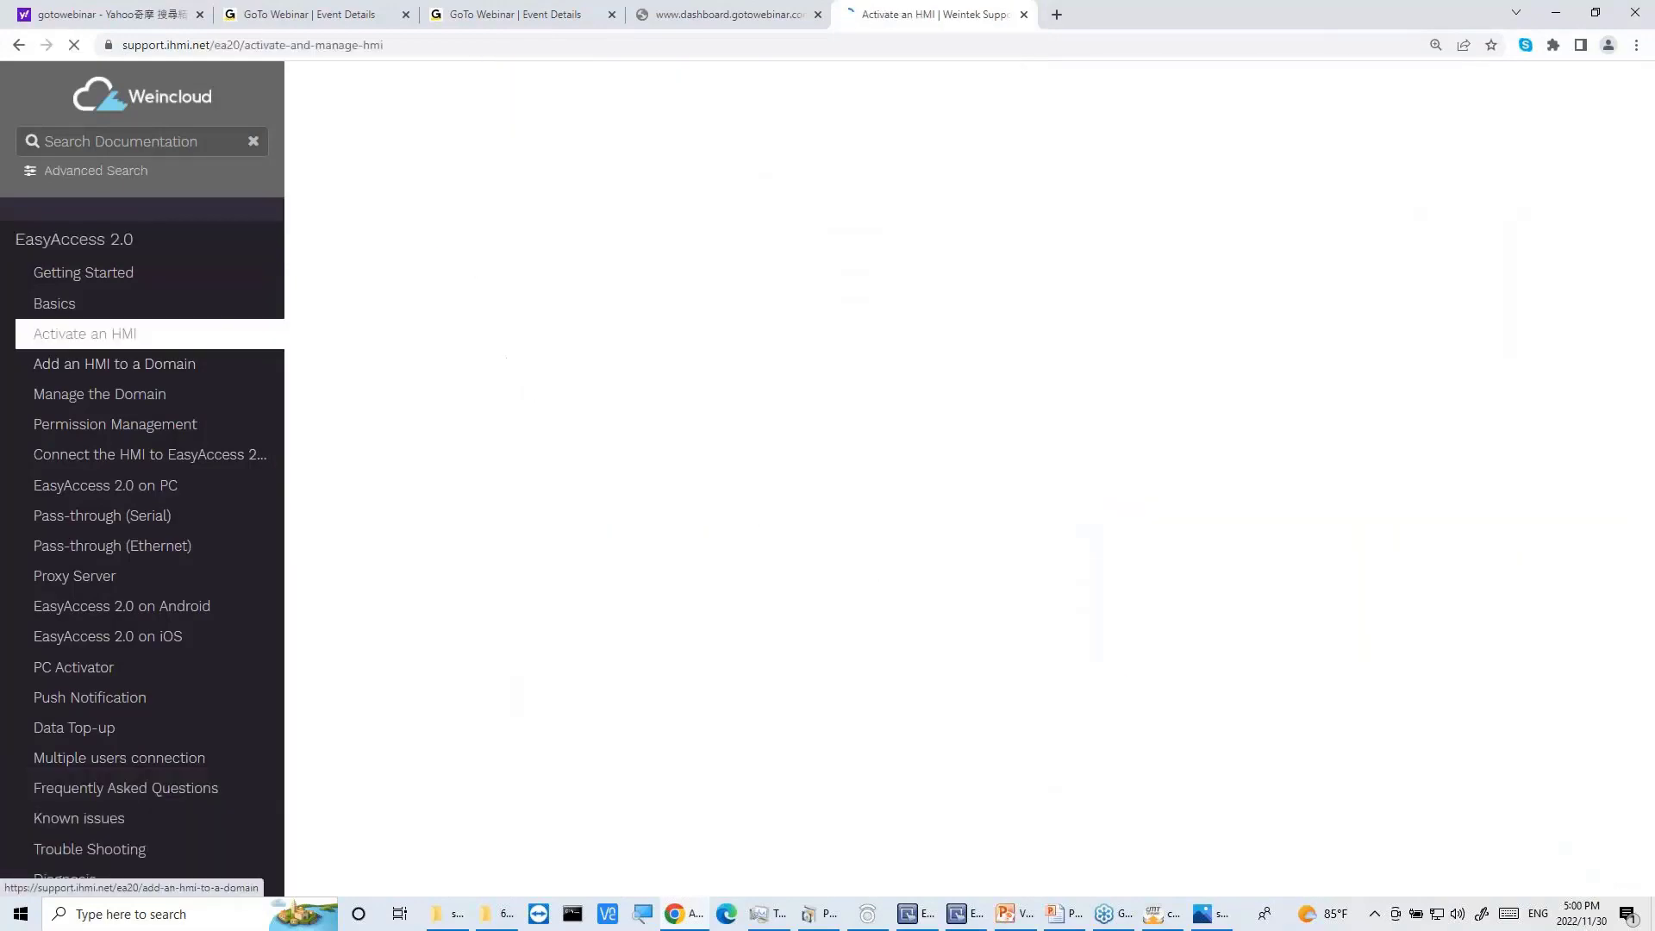
{"action": "scroll", "coordinate": [996, 487], "scroll_direction": "down", "scroll_amount": 2}
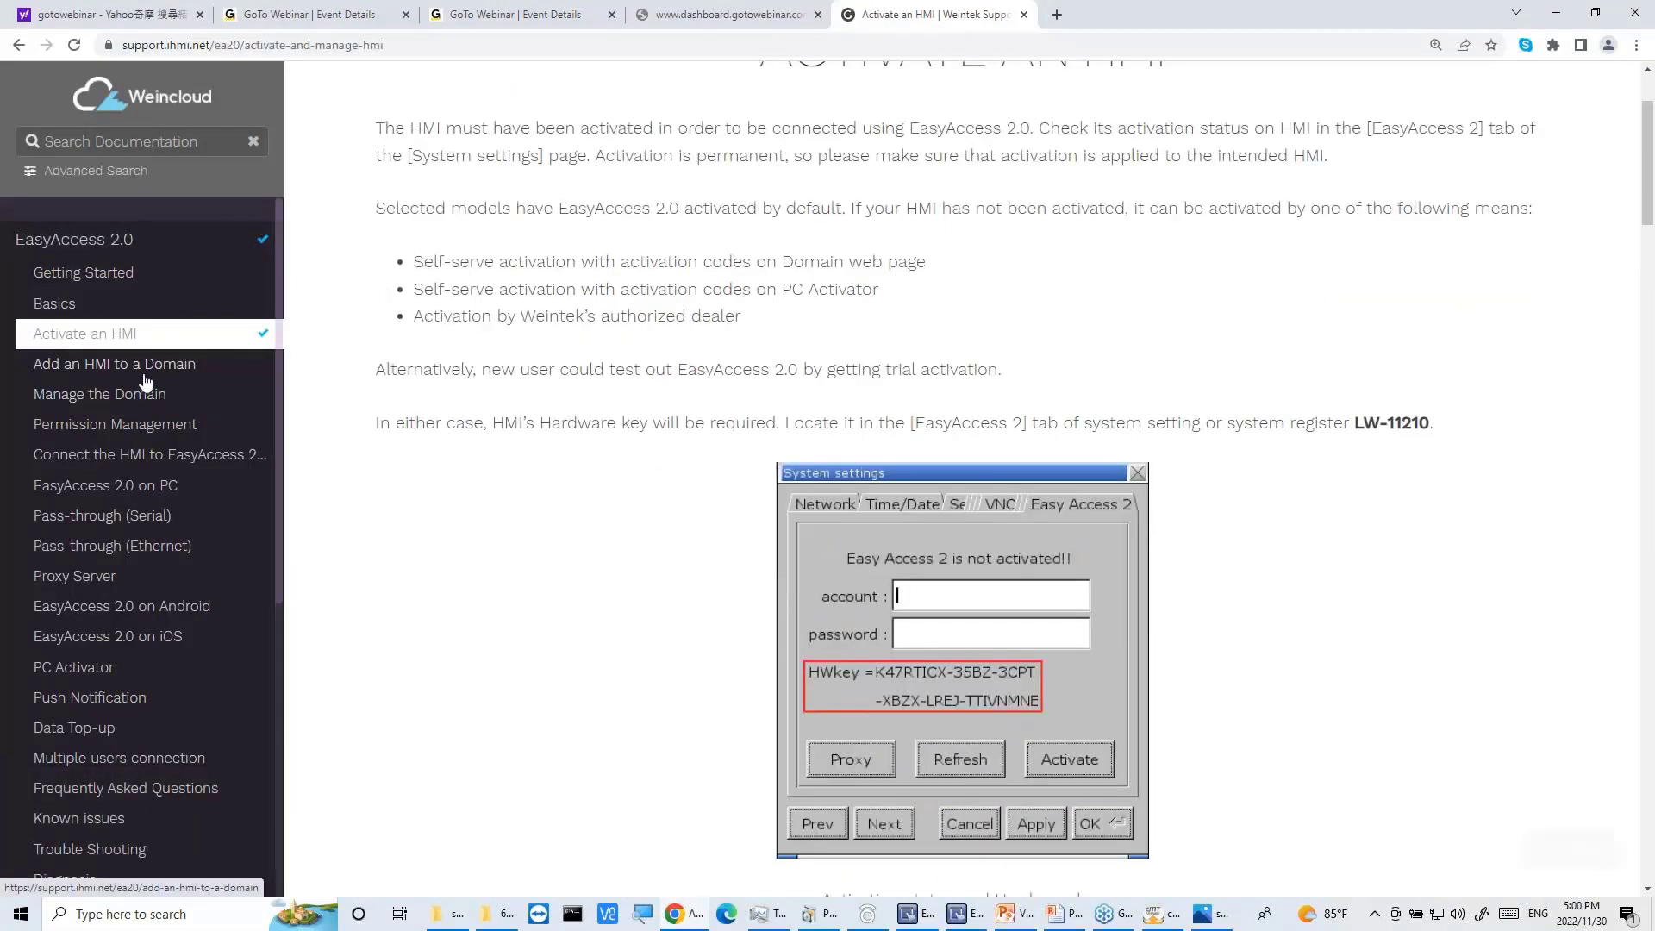
Step: Browse the documentation pages Add an HMI to a Domain, Manage the Domain, Permission Management and EasyAccess 2.0 on PC
{"action": "left_click", "coordinate": [145, 365]}
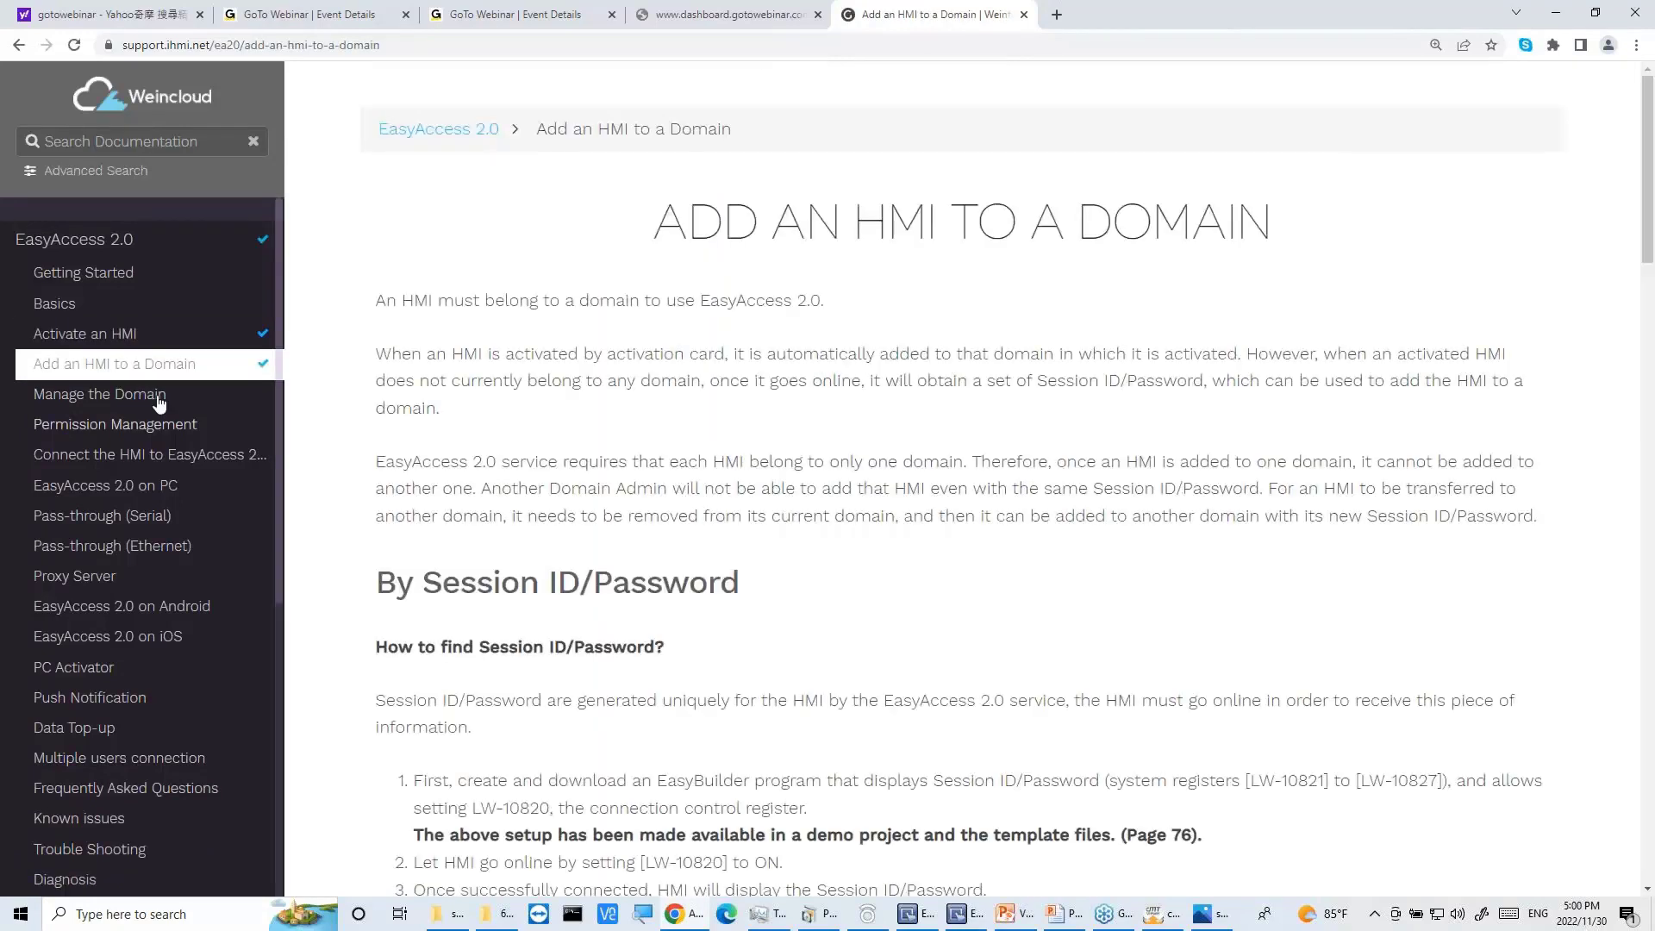
{"action": "left_click", "coordinate": [155, 396]}
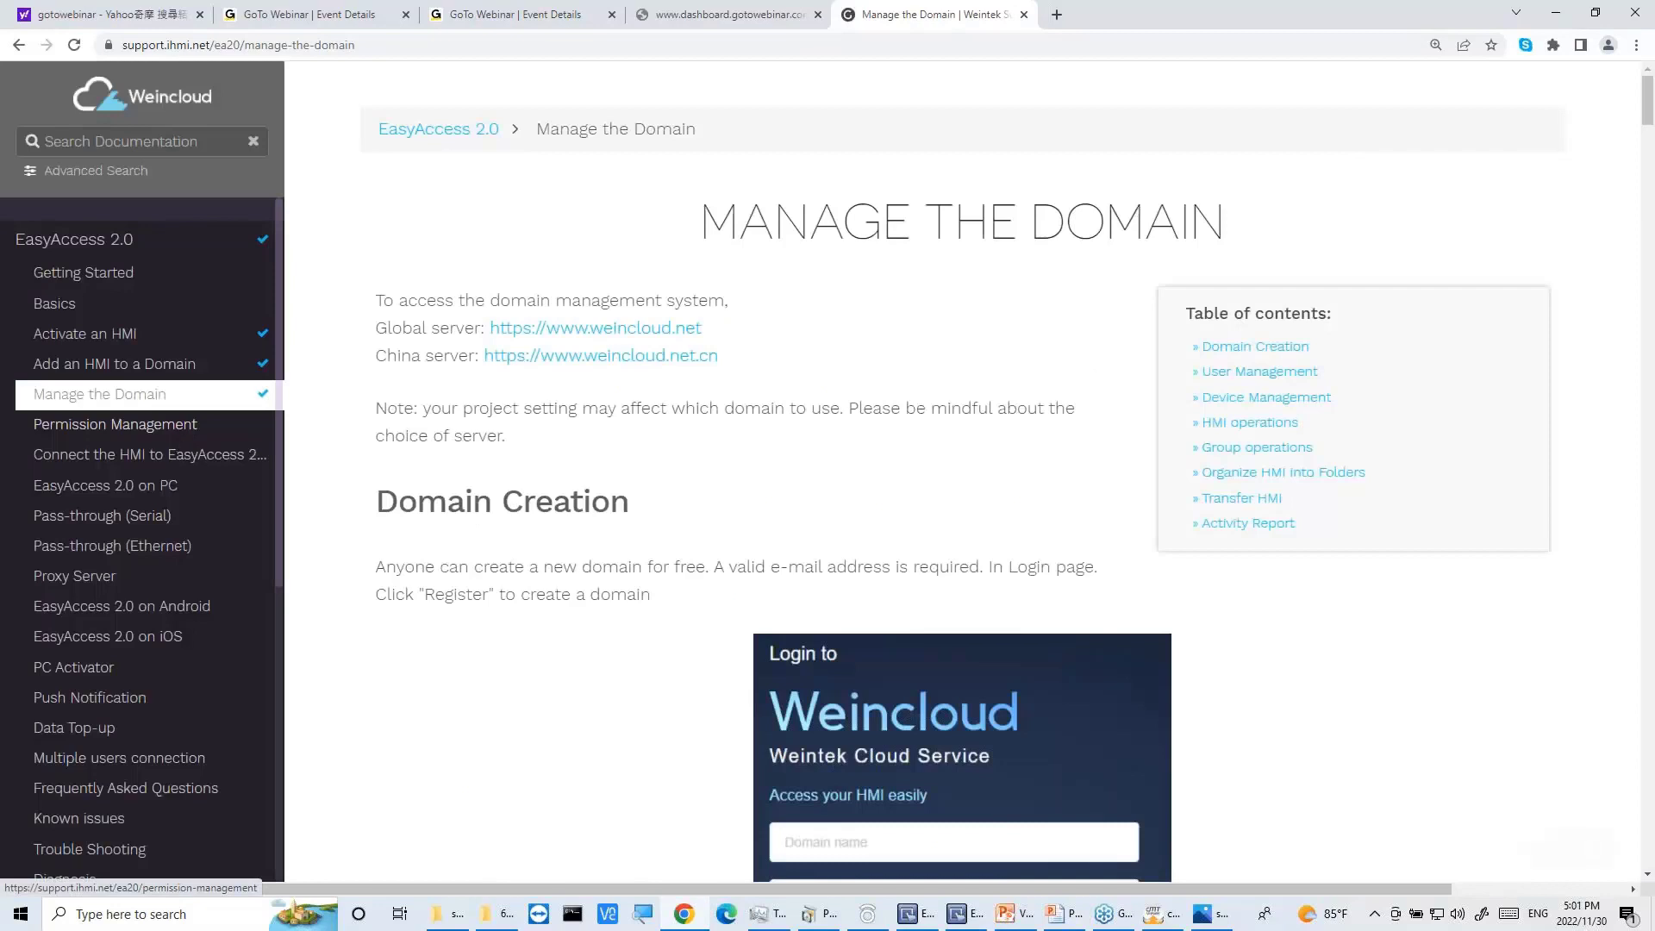
{"action": "left_click", "coordinate": [194, 424]}
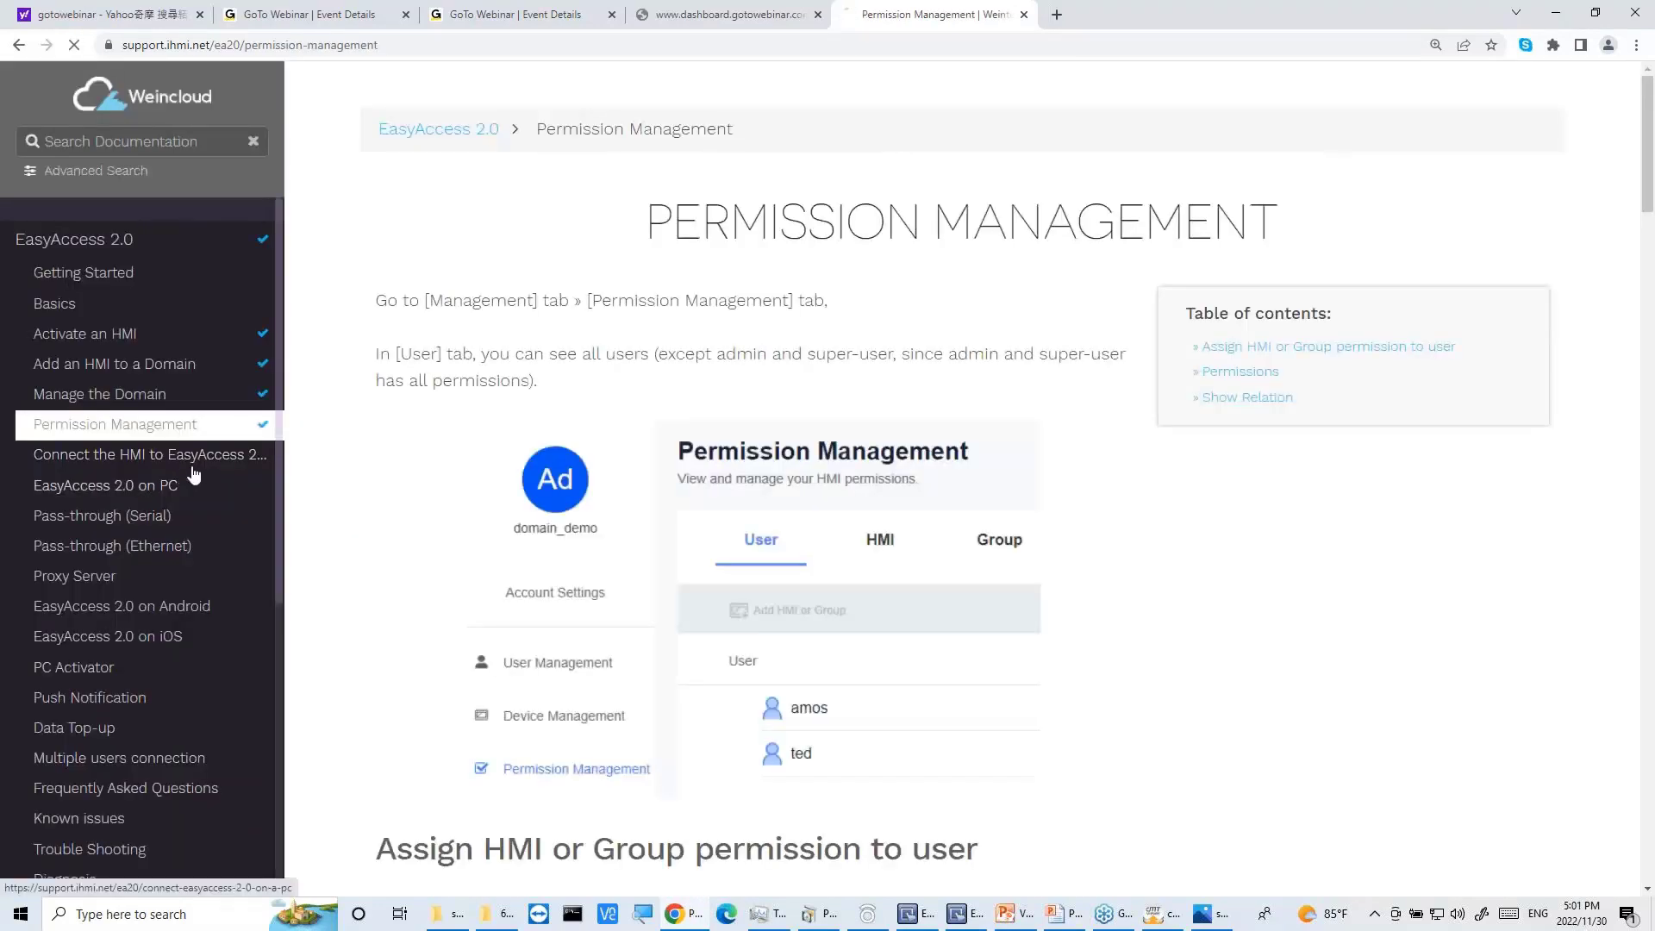
{"action": "left_click", "coordinate": [194, 477]}
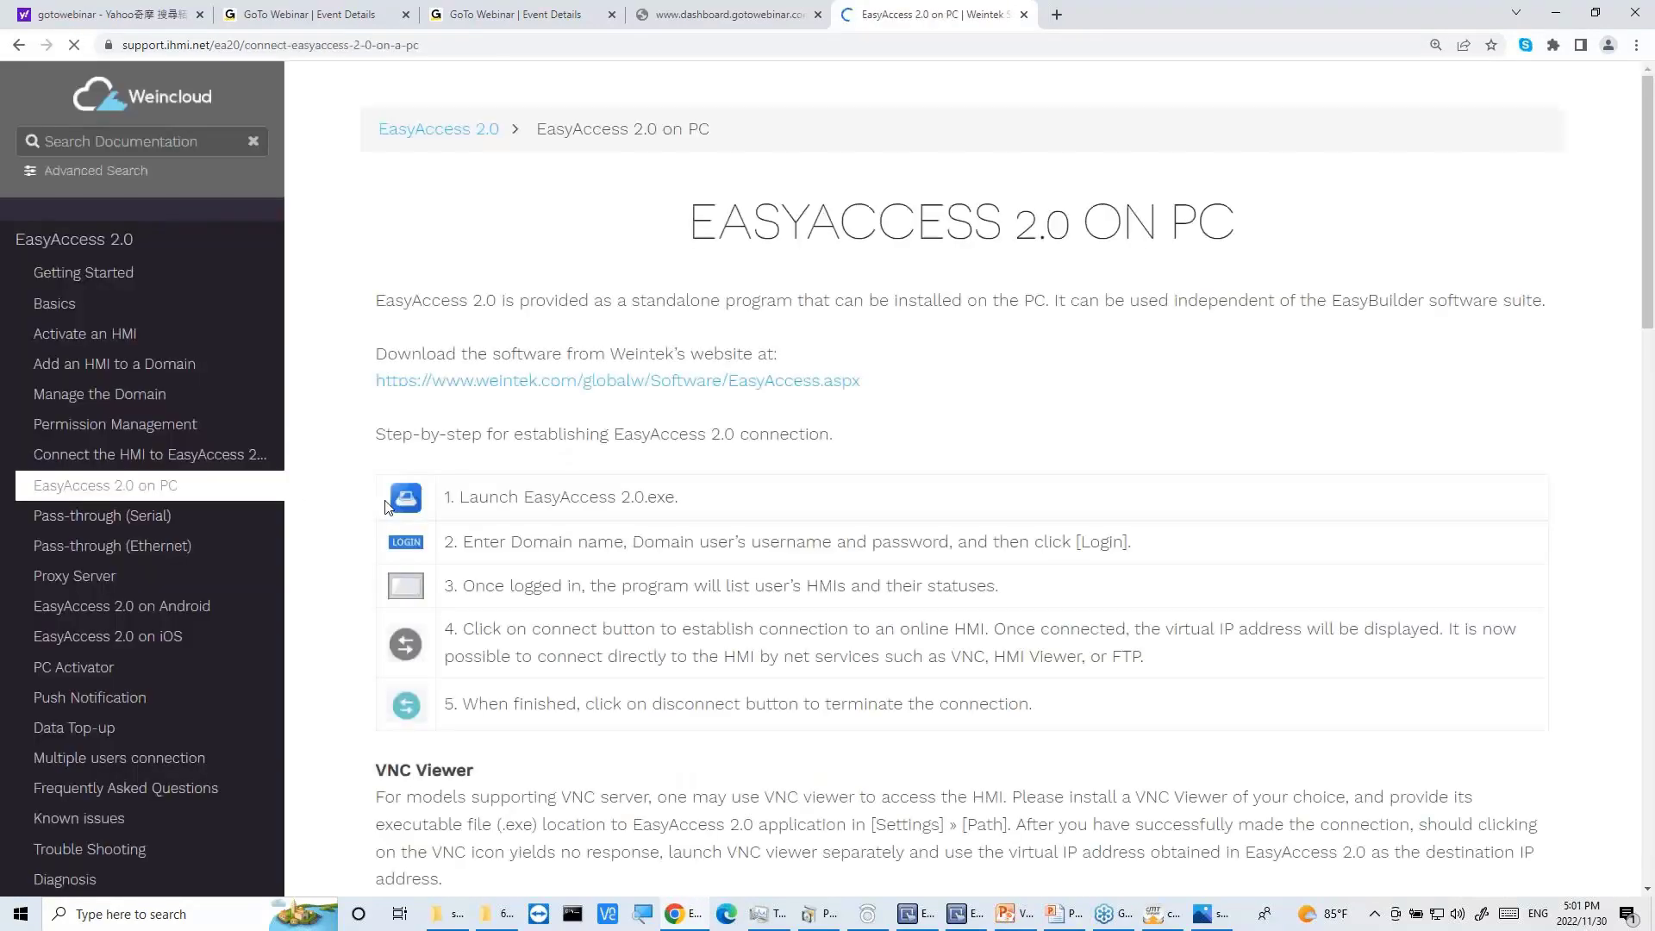